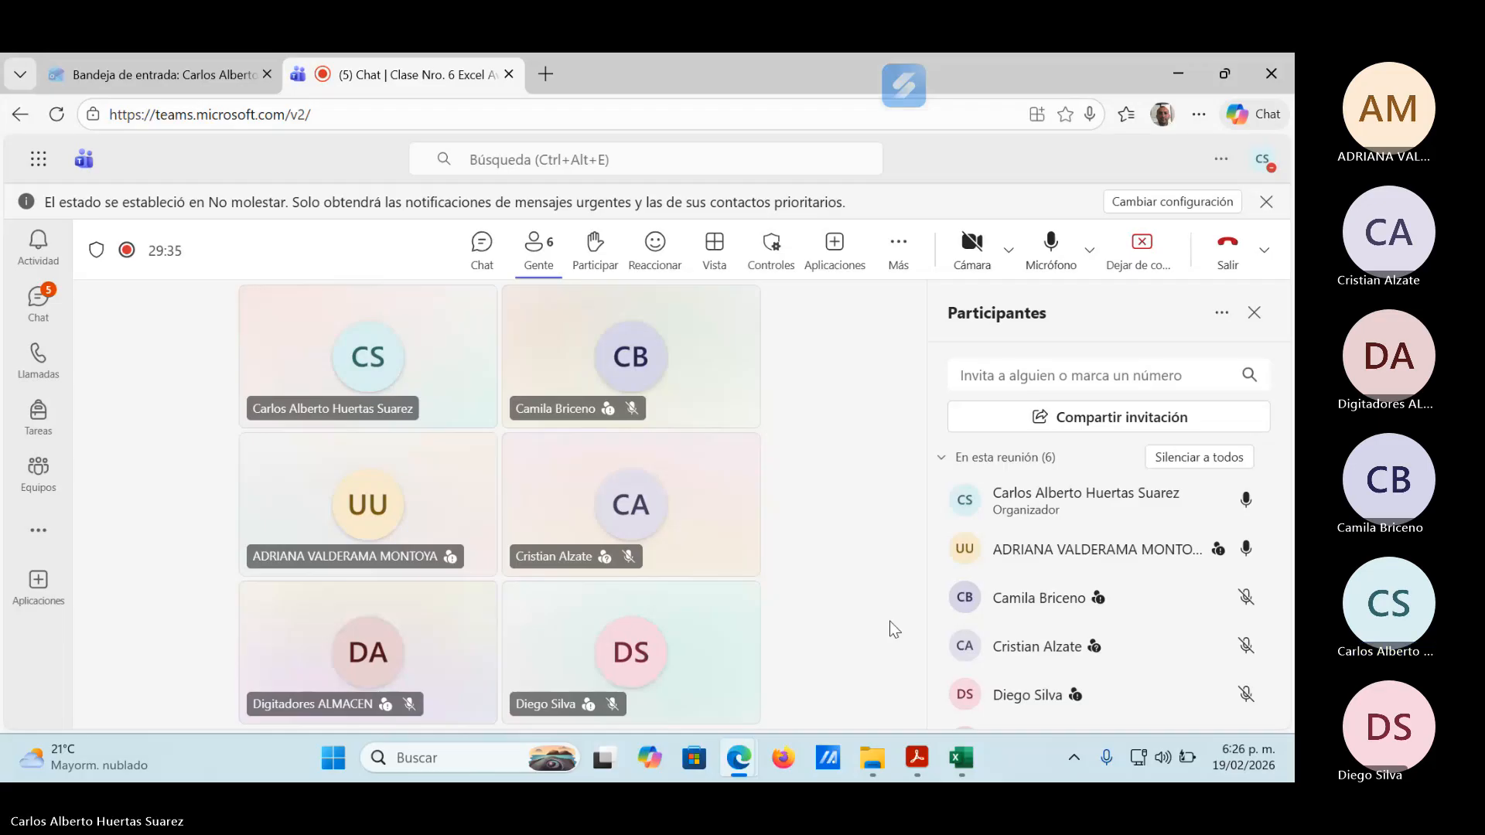
Switch to Adobe Acrobat, look through Guia Nro.3.pdf and close that document.
{"action": "left_click", "coordinate": [919, 768]}
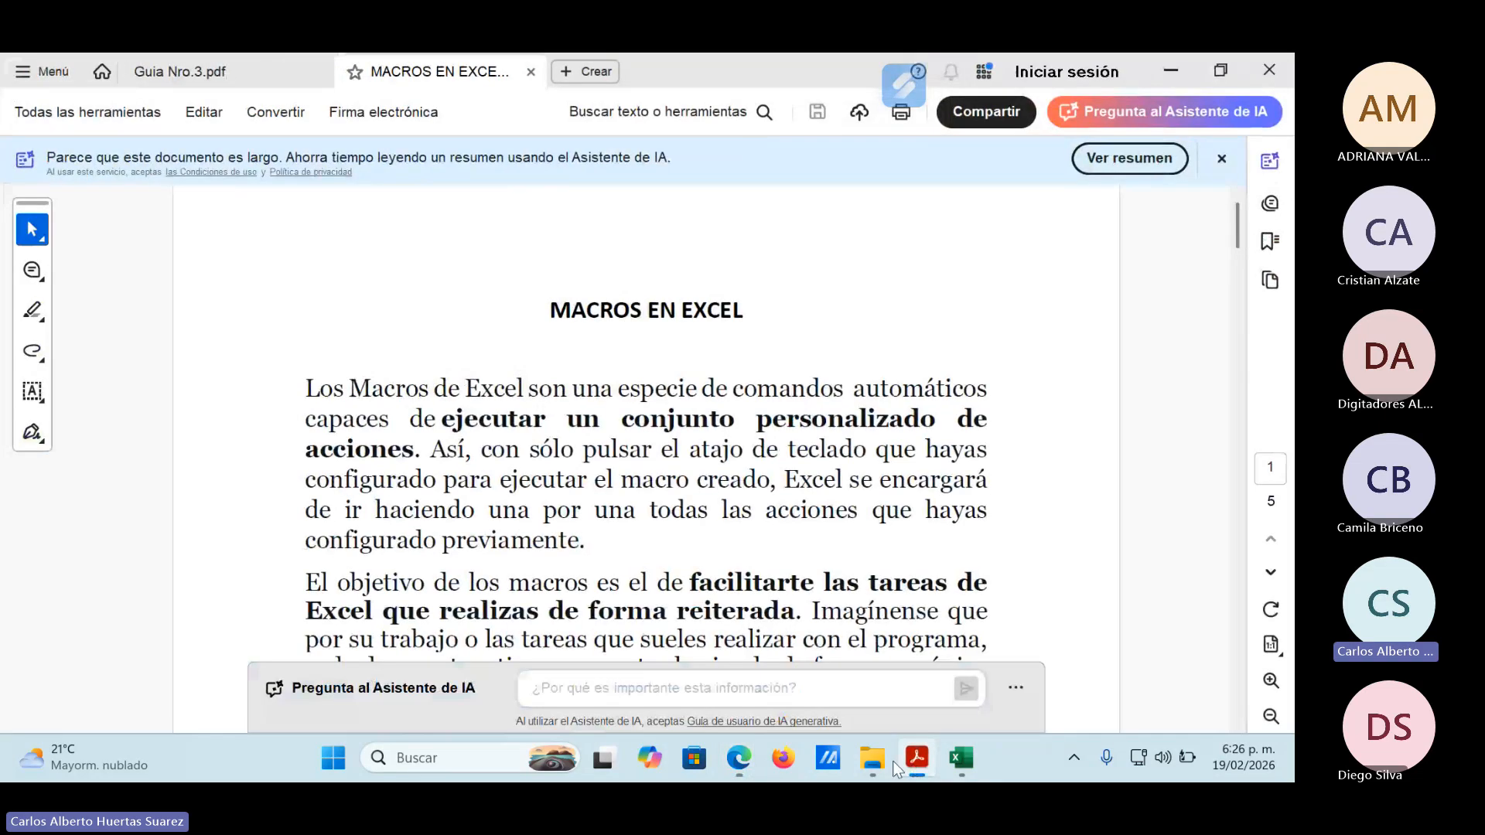
{"action": "left_click", "coordinate": [225, 77]}
{"action": "scroll", "coordinate": [773, 461], "scroll_direction": "down", "scroll_amount": 5}
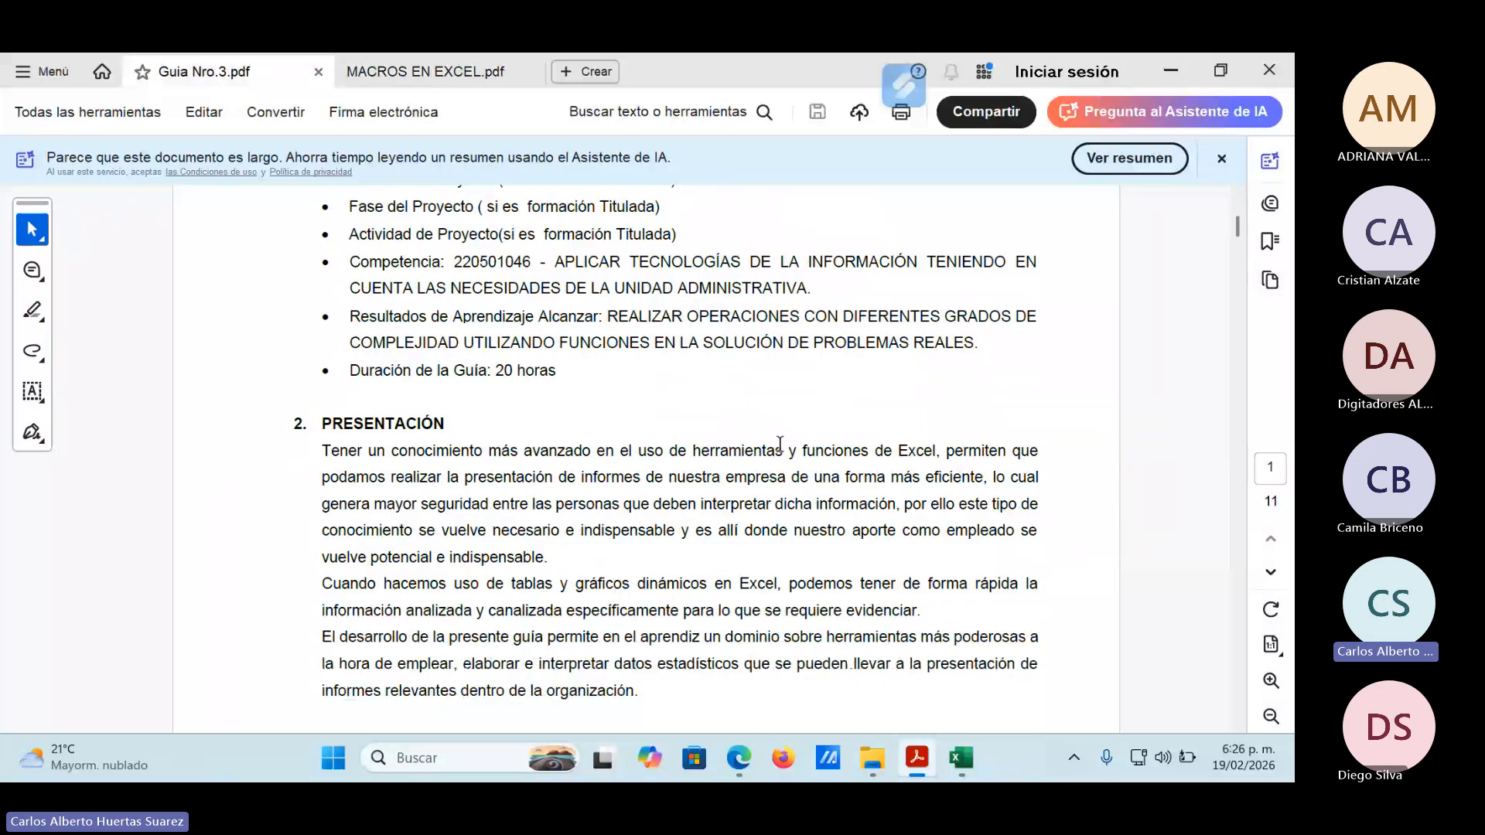
{"action": "scroll", "coordinate": [780, 443], "scroll_direction": "down", "scroll_amount": 5}
{"action": "scroll", "coordinate": [784, 441], "scroll_direction": "down", "scroll_amount": 1}
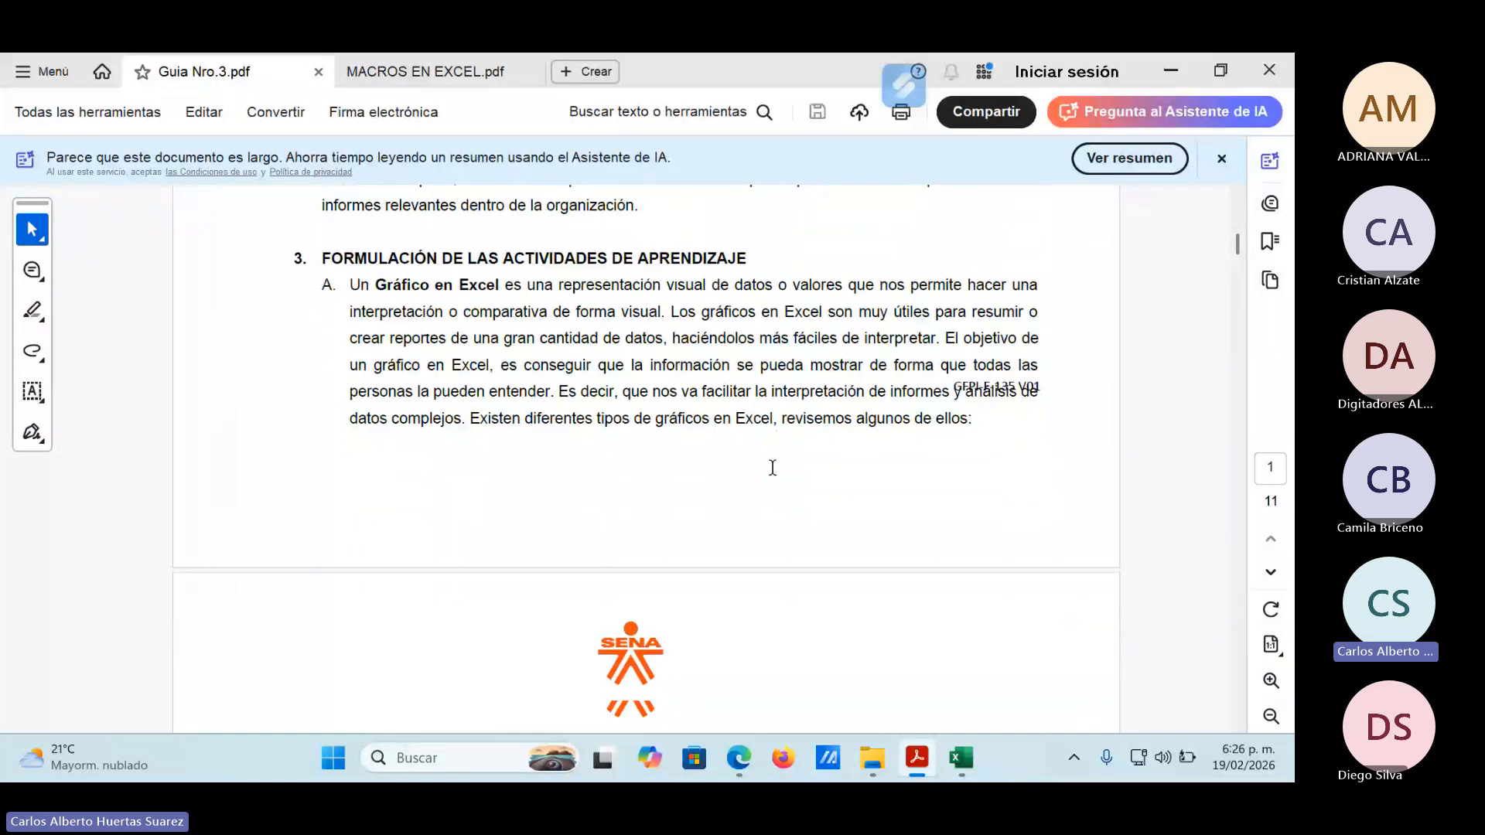
{"action": "scroll", "coordinate": [772, 470], "scroll_direction": "down", "scroll_amount": 1}
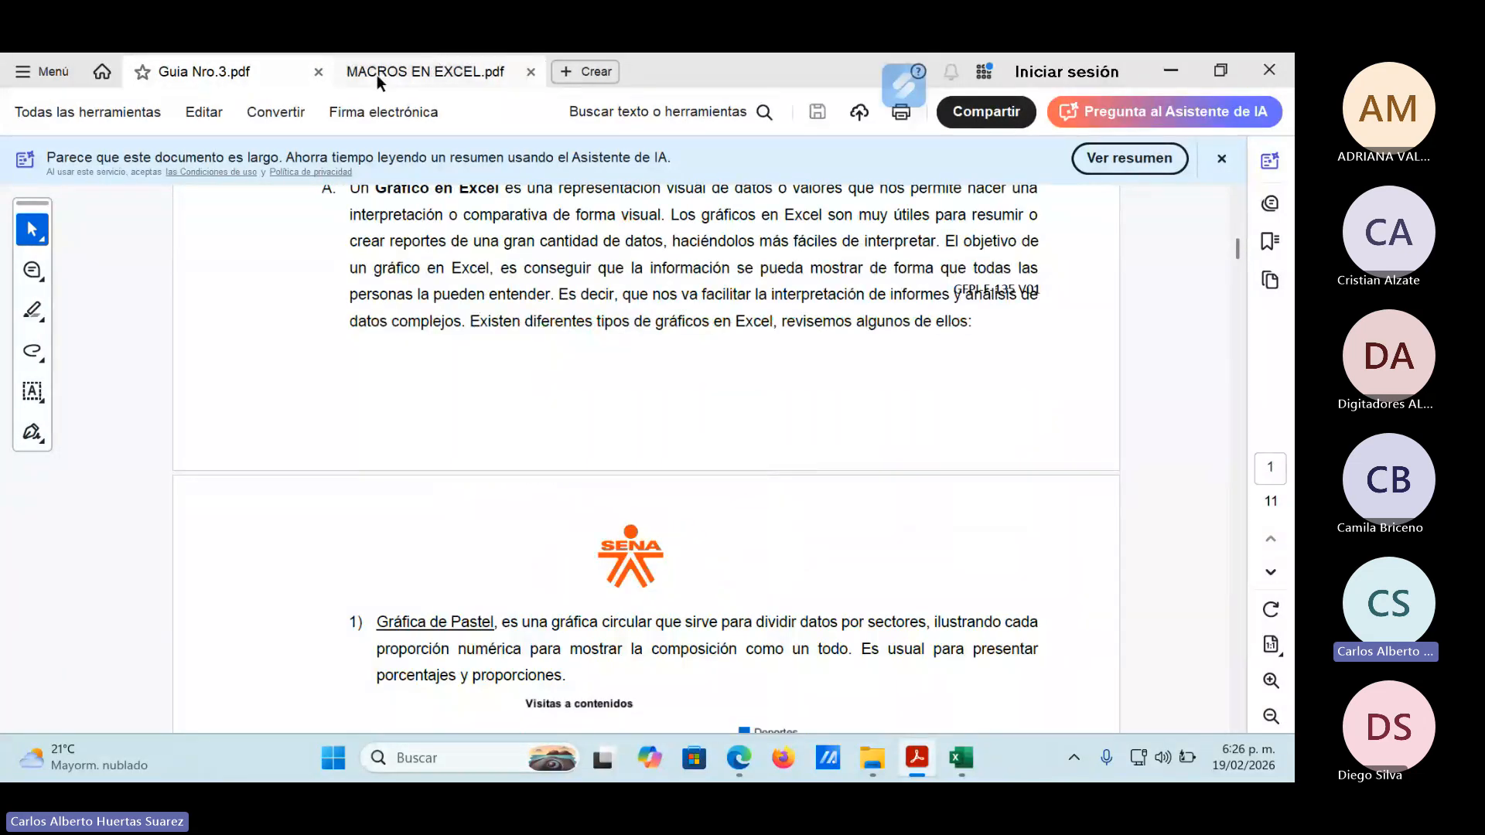
{"action": "left_click", "coordinate": [315, 71]}
Switch to the COAST CADENA folder in File Explorer and look through the files in its Material de Apoyo subfolder.
{"action": "mouse_move", "coordinate": [872, 758]}
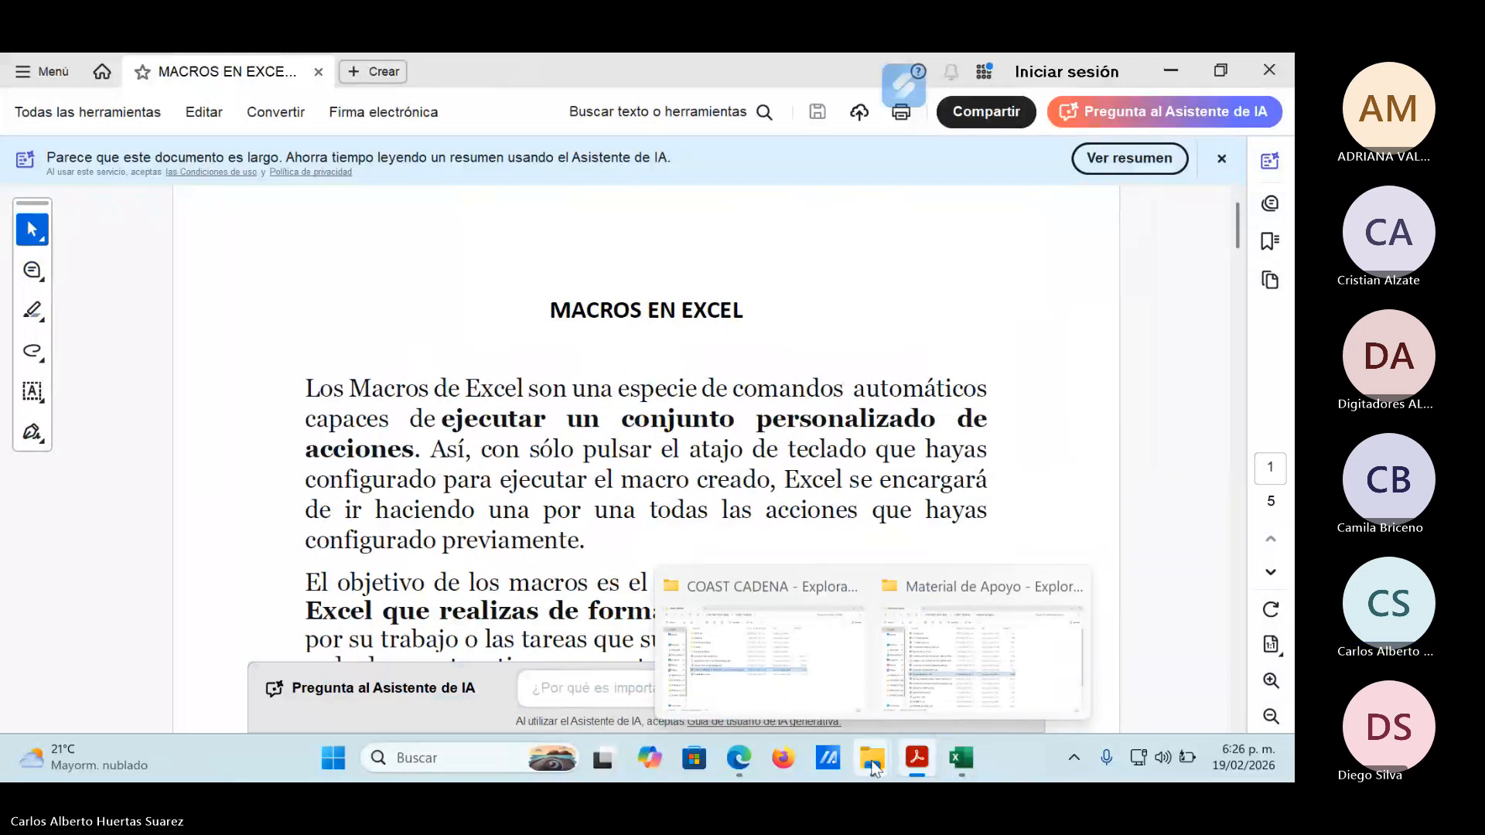
{"action": "left_click", "coordinate": [805, 670]}
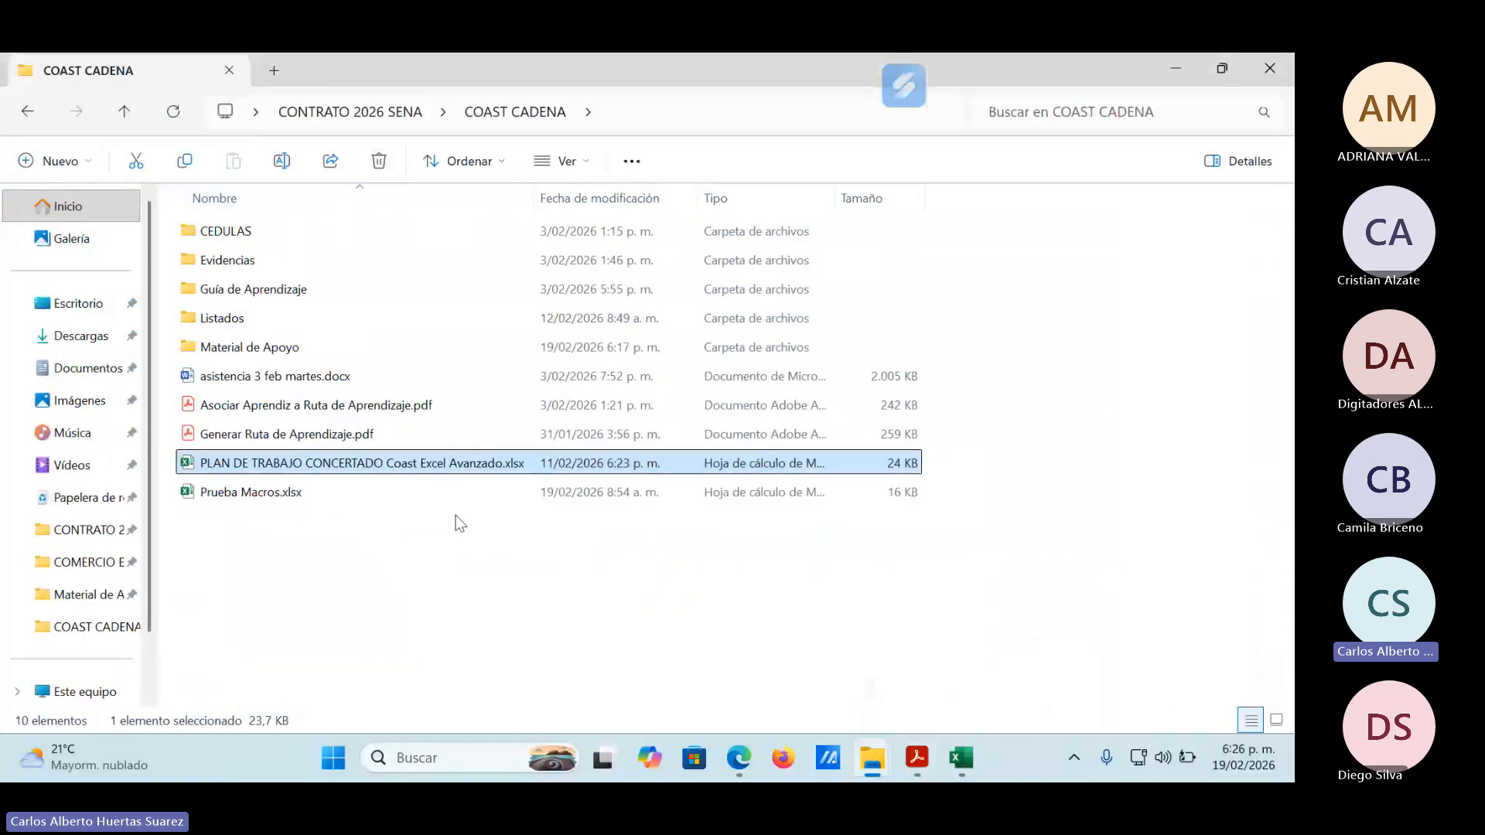
{"action": "double_click", "coordinate": [231, 350]}
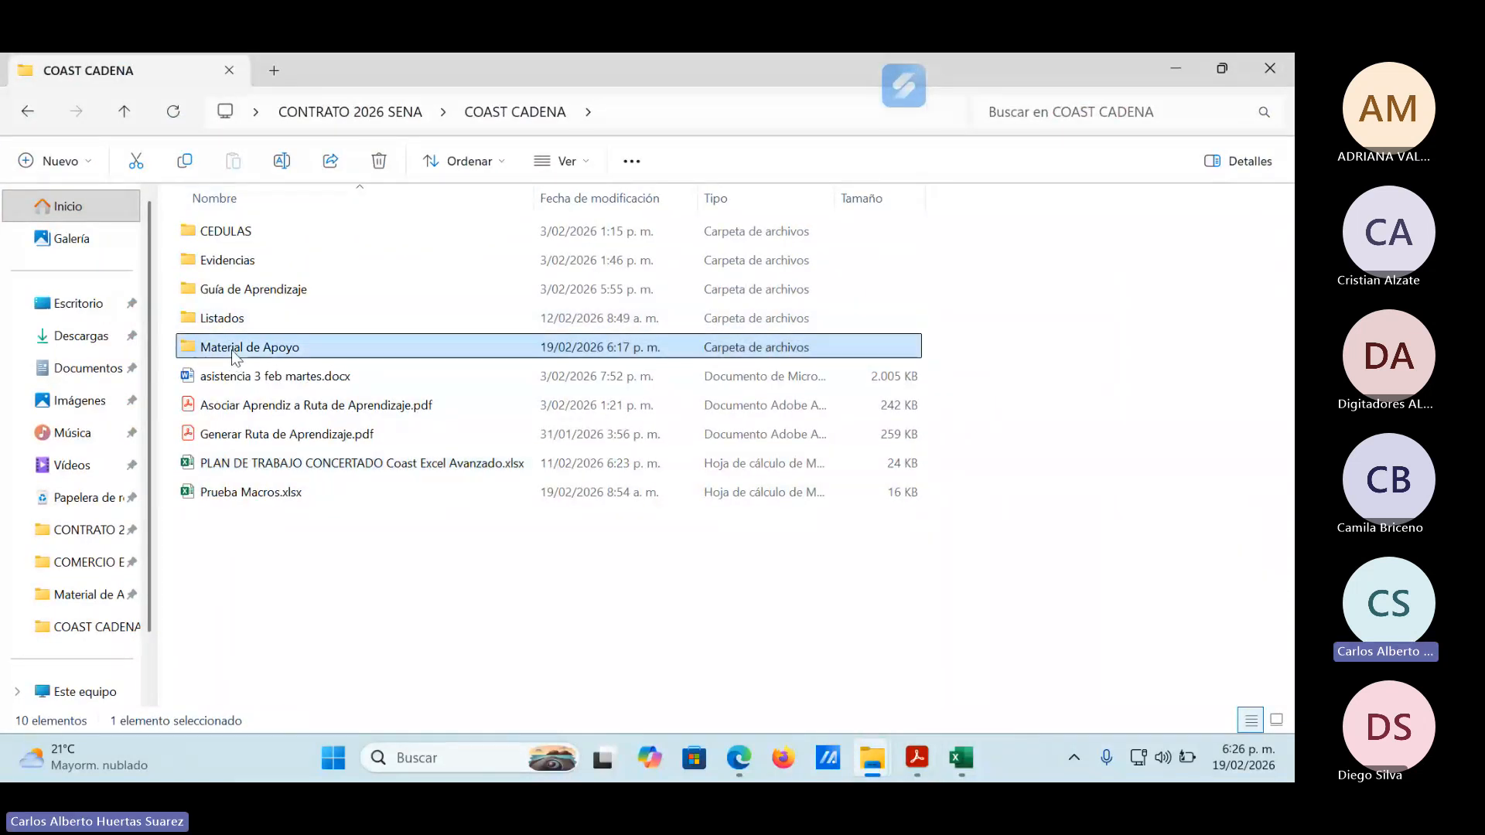
{"action": "scroll", "coordinate": [342, 574], "scroll_direction": "down", "scroll_amount": 2}
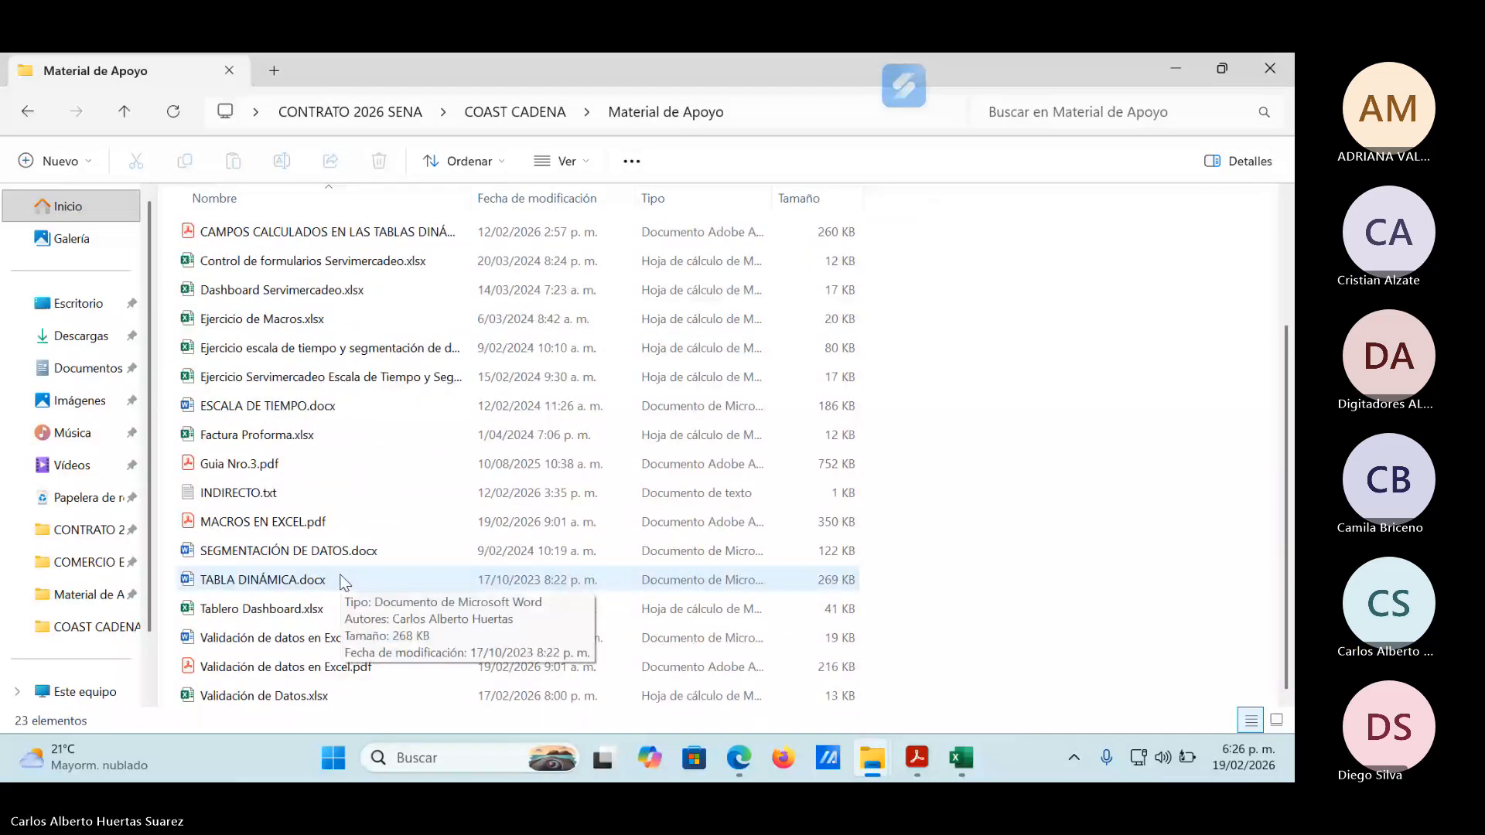
{"action": "scroll", "coordinate": [337, 574], "scroll_direction": "up", "scroll_amount": 2}
{"action": "scroll", "coordinate": [337, 573], "scroll_direction": "down", "scroll_amount": 2}
{"action": "scroll", "coordinate": [337, 574], "scroll_direction": "up", "scroll_amount": 2}
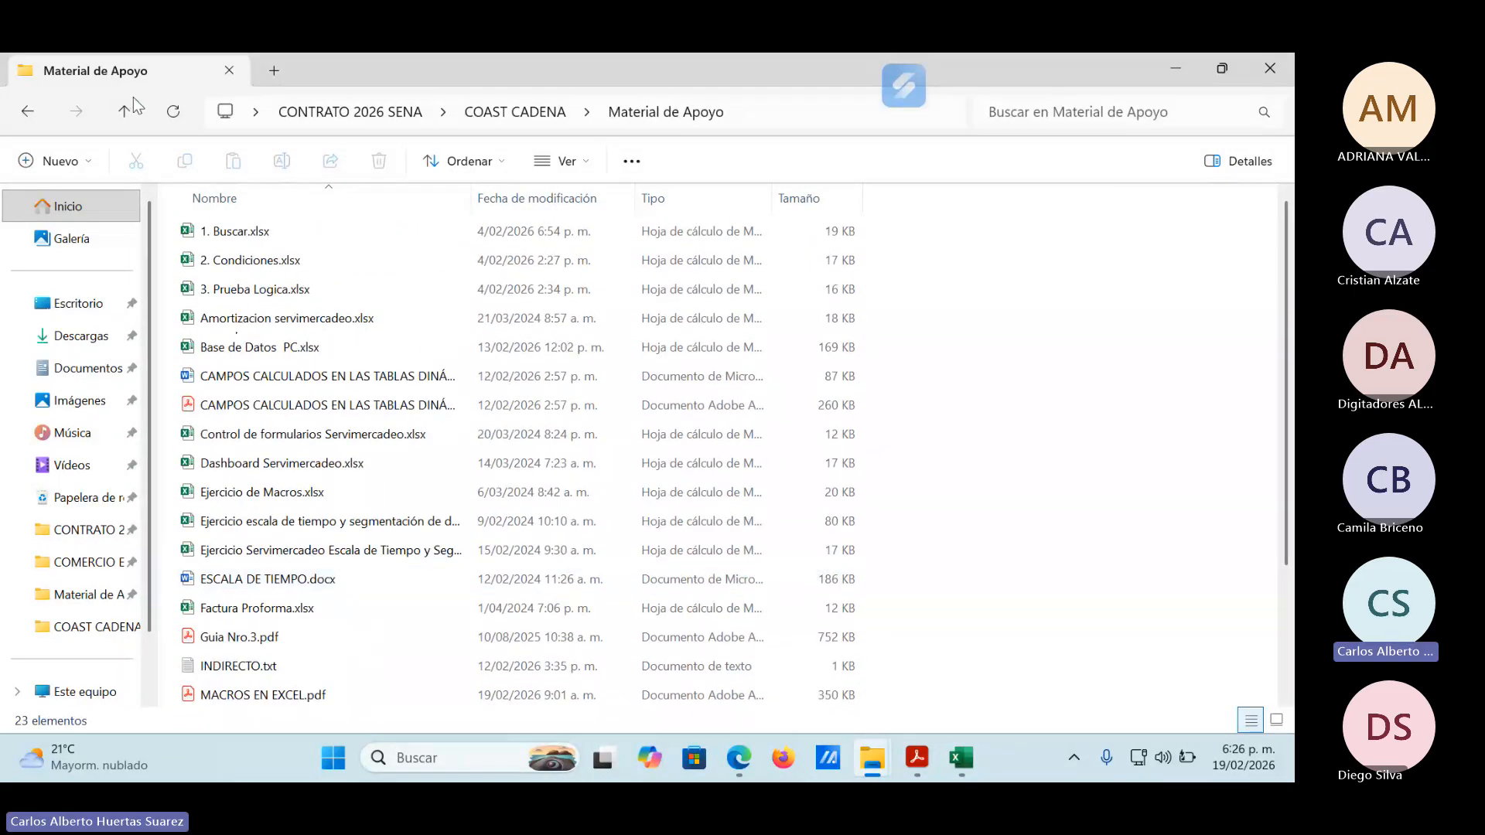
Return to COAST CADENA and open Guía de Aprendizaje Excel Avanzado.pdf from the Guía de Aprendizaje subfolder.
{"action": "left_click", "coordinate": [130, 105]}
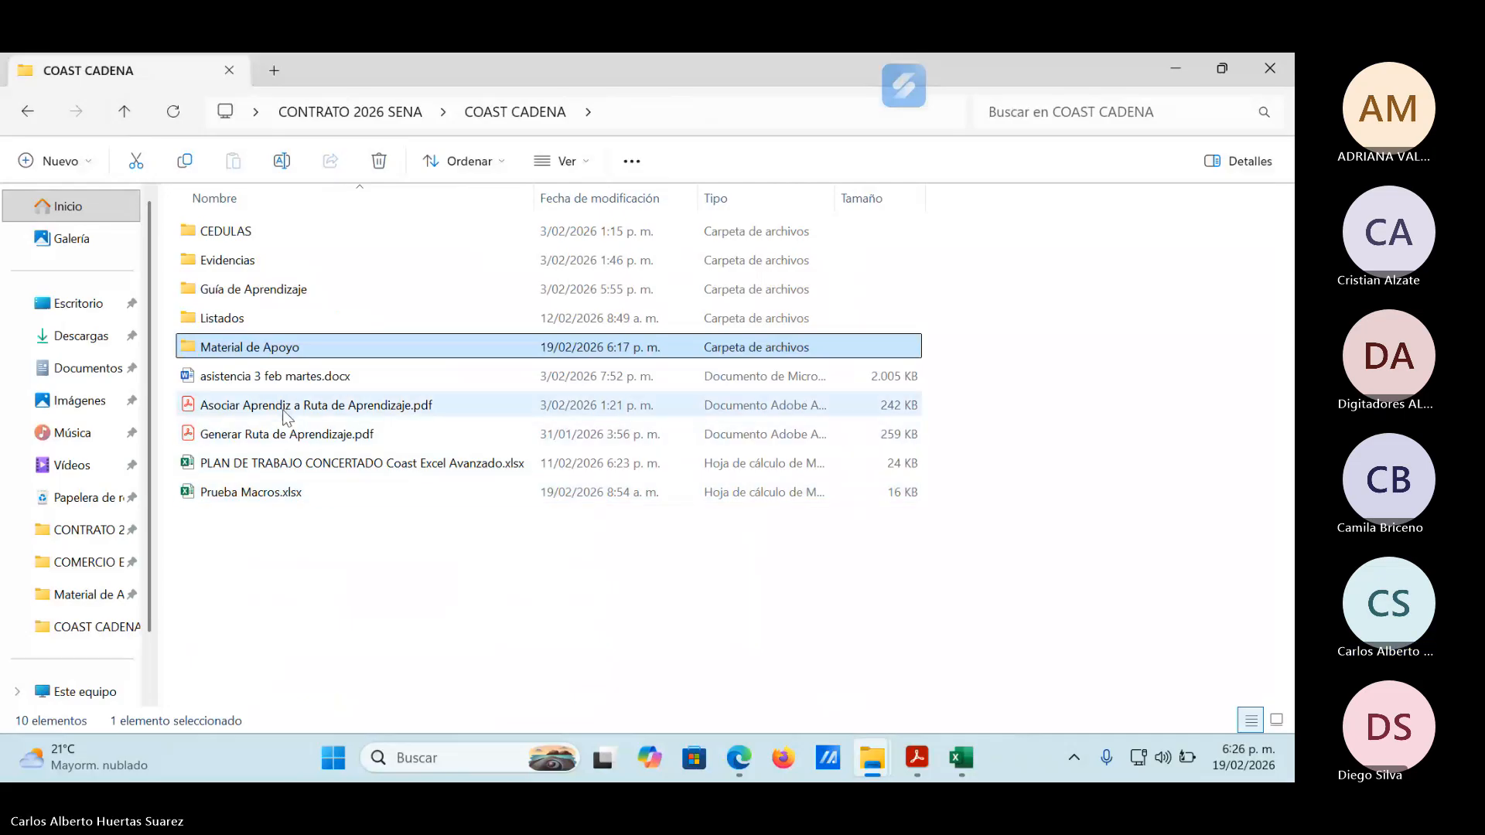
{"action": "double_click", "coordinate": [248, 299]}
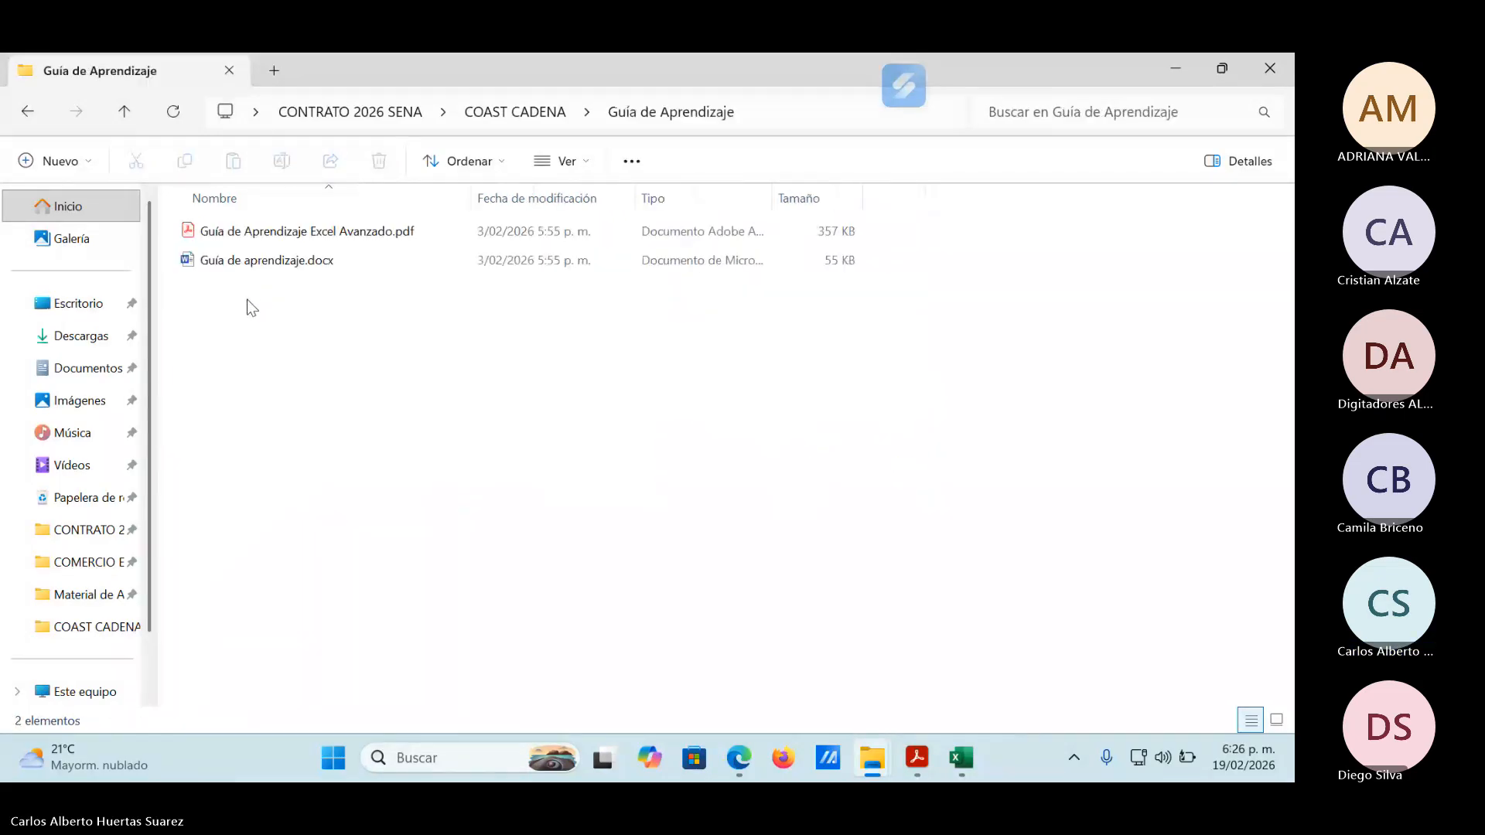
{"action": "left_click", "coordinate": [255, 232]}
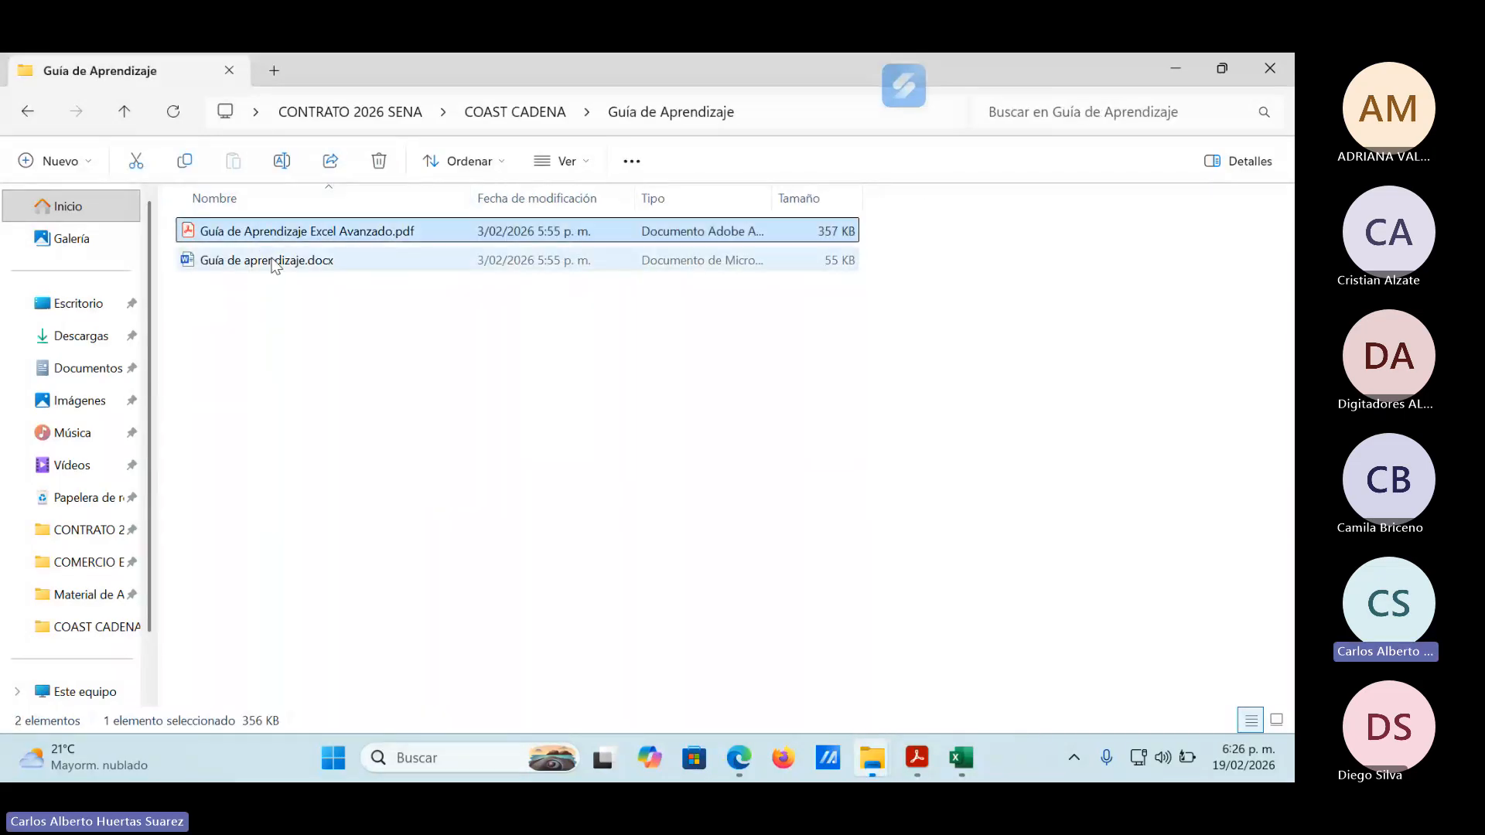
Read through the learning guide from its identification section to activity D about macros on page 4.
{"action": "scroll", "coordinate": [865, 505], "scroll_direction": "down", "scroll_amount": 1}
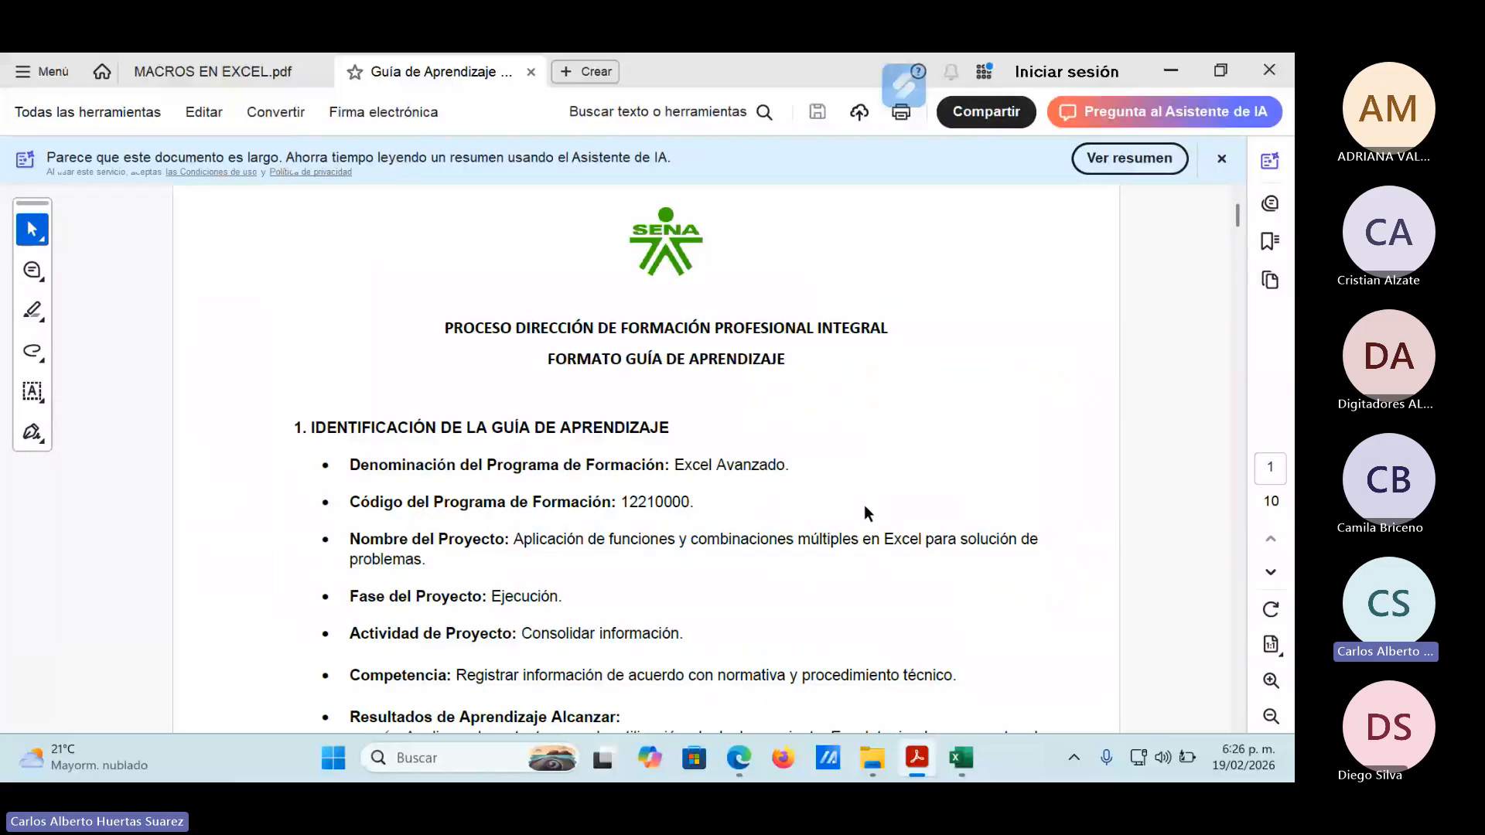
{"action": "scroll", "coordinate": [864, 504], "scroll_direction": "down", "scroll_amount": 5}
{"action": "scroll", "coordinate": [855, 518], "scroll_direction": "down", "scroll_amount": 10}
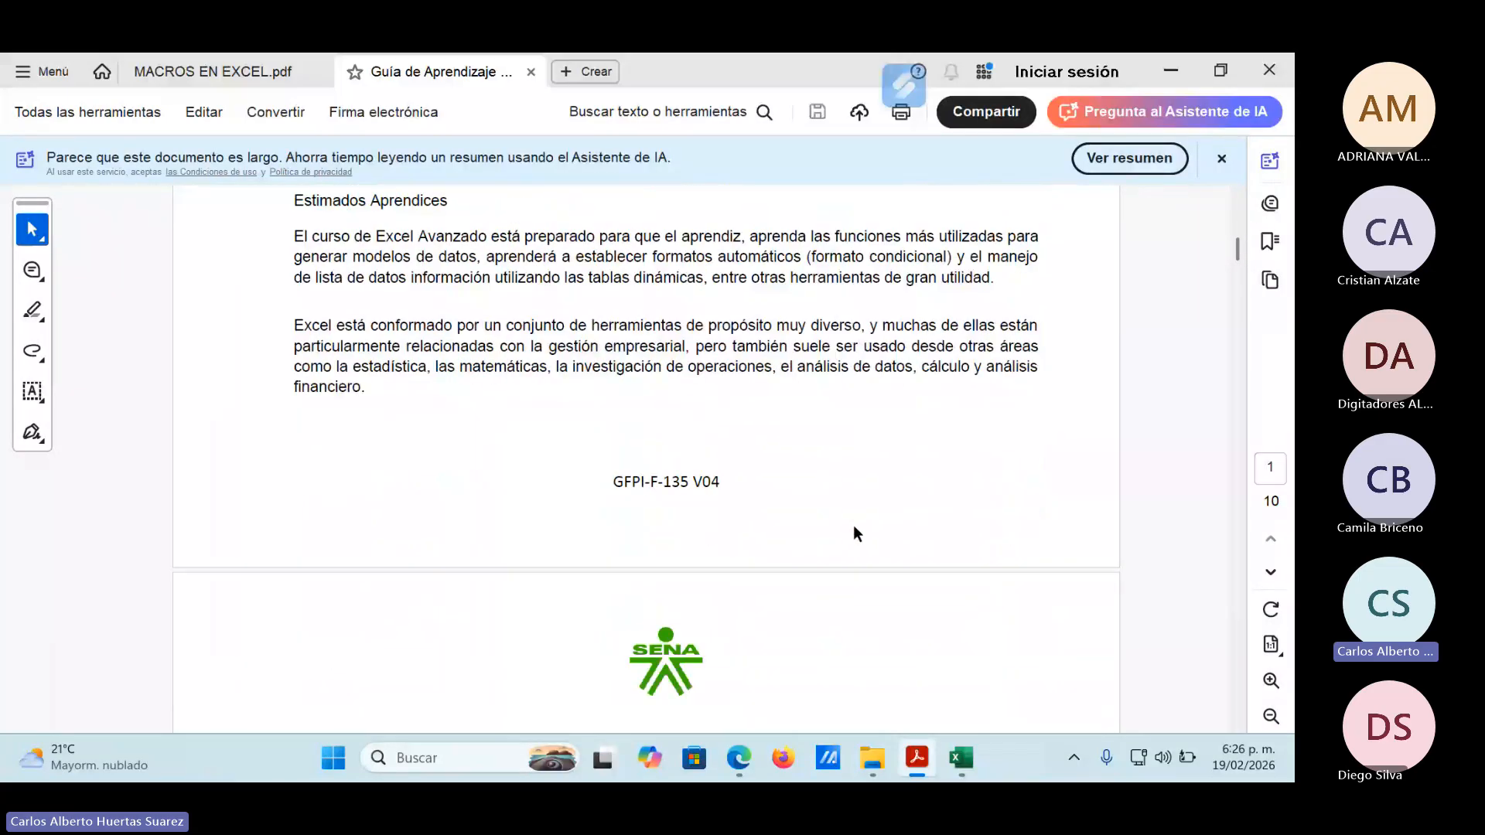
{"action": "scroll", "coordinate": [853, 534], "scroll_direction": "down", "scroll_amount": 1}
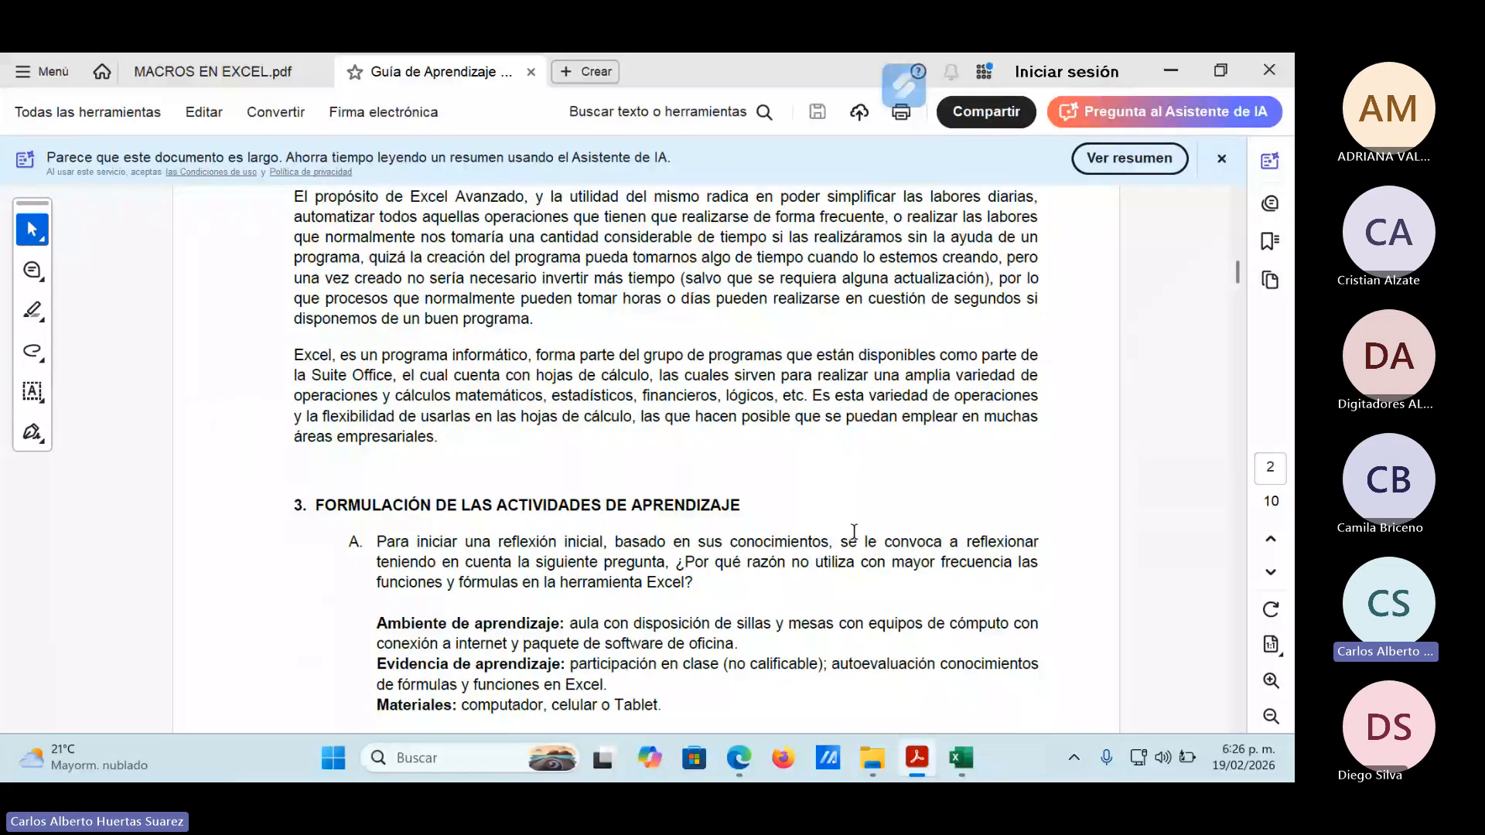
{"action": "scroll", "coordinate": [854, 532], "scroll_direction": "down", "scroll_amount": 3}
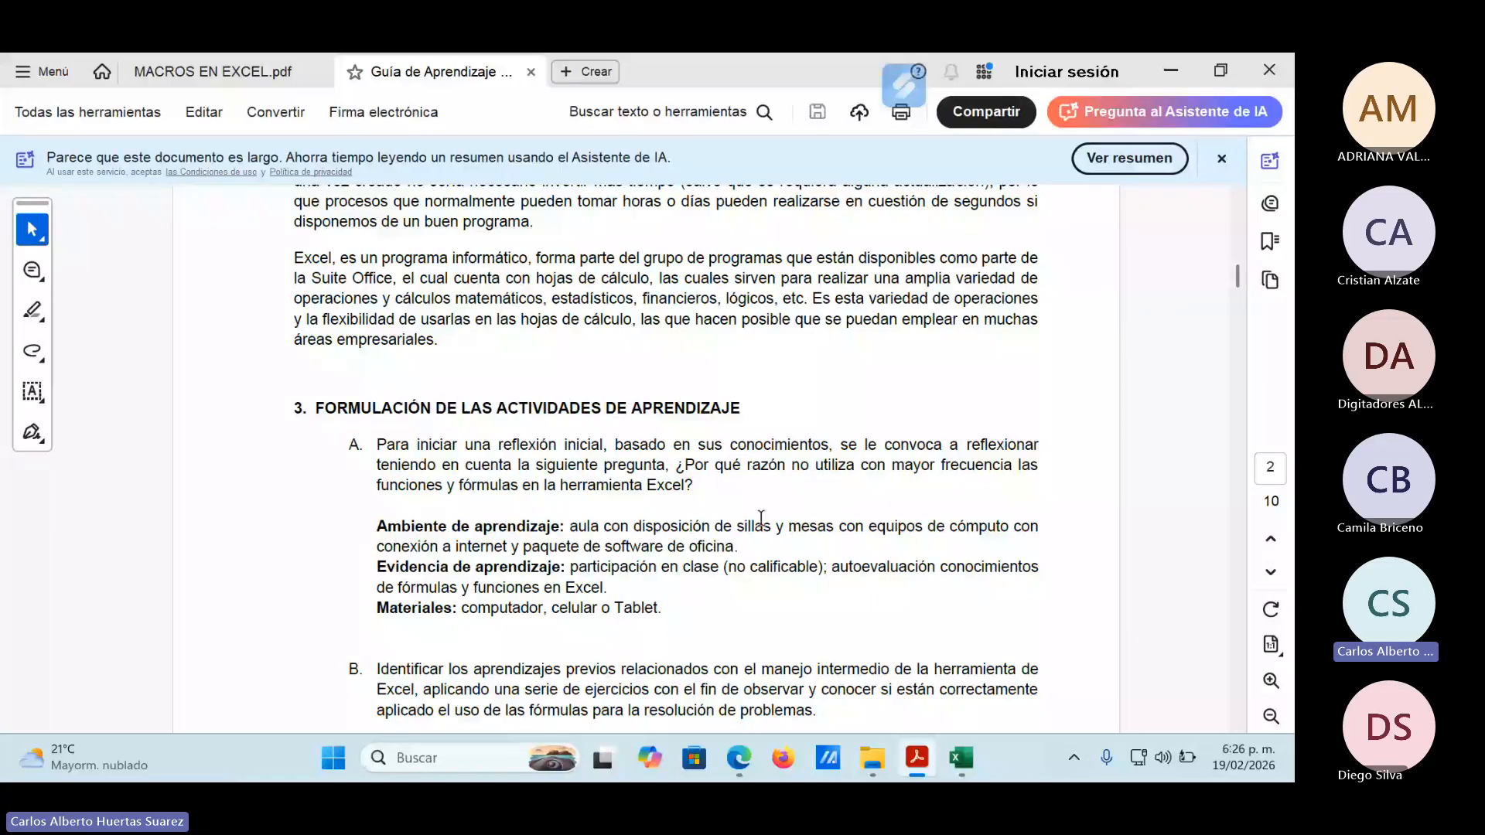
{"action": "scroll", "coordinate": [761, 518], "scroll_direction": "down", "scroll_amount": 3}
{"action": "scroll", "coordinate": [612, 485], "scroll_direction": "down", "scroll_amount": 3}
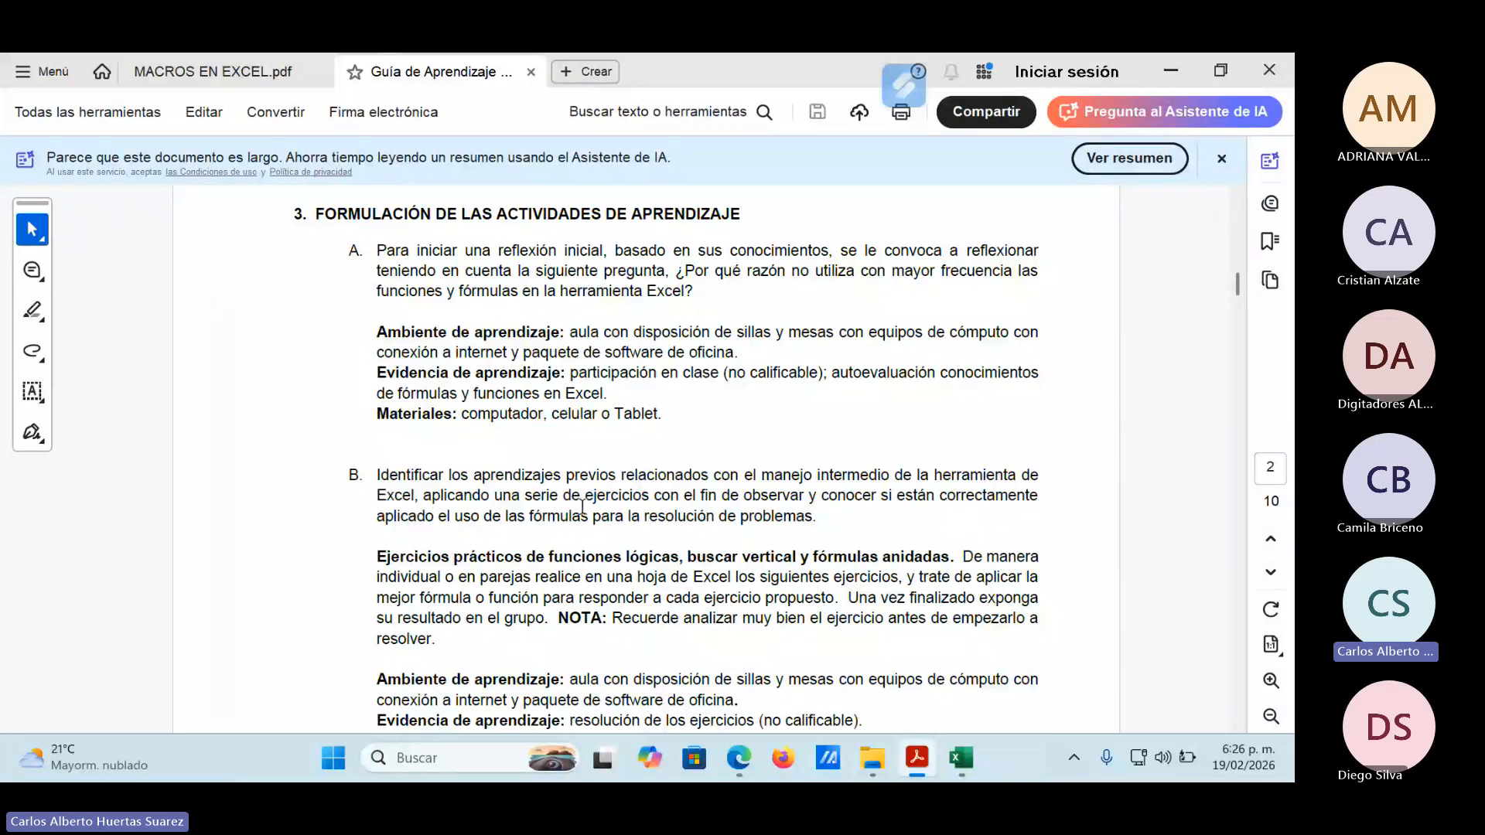
{"action": "scroll", "coordinate": [593, 515], "scroll_direction": "down", "scroll_amount": 2}
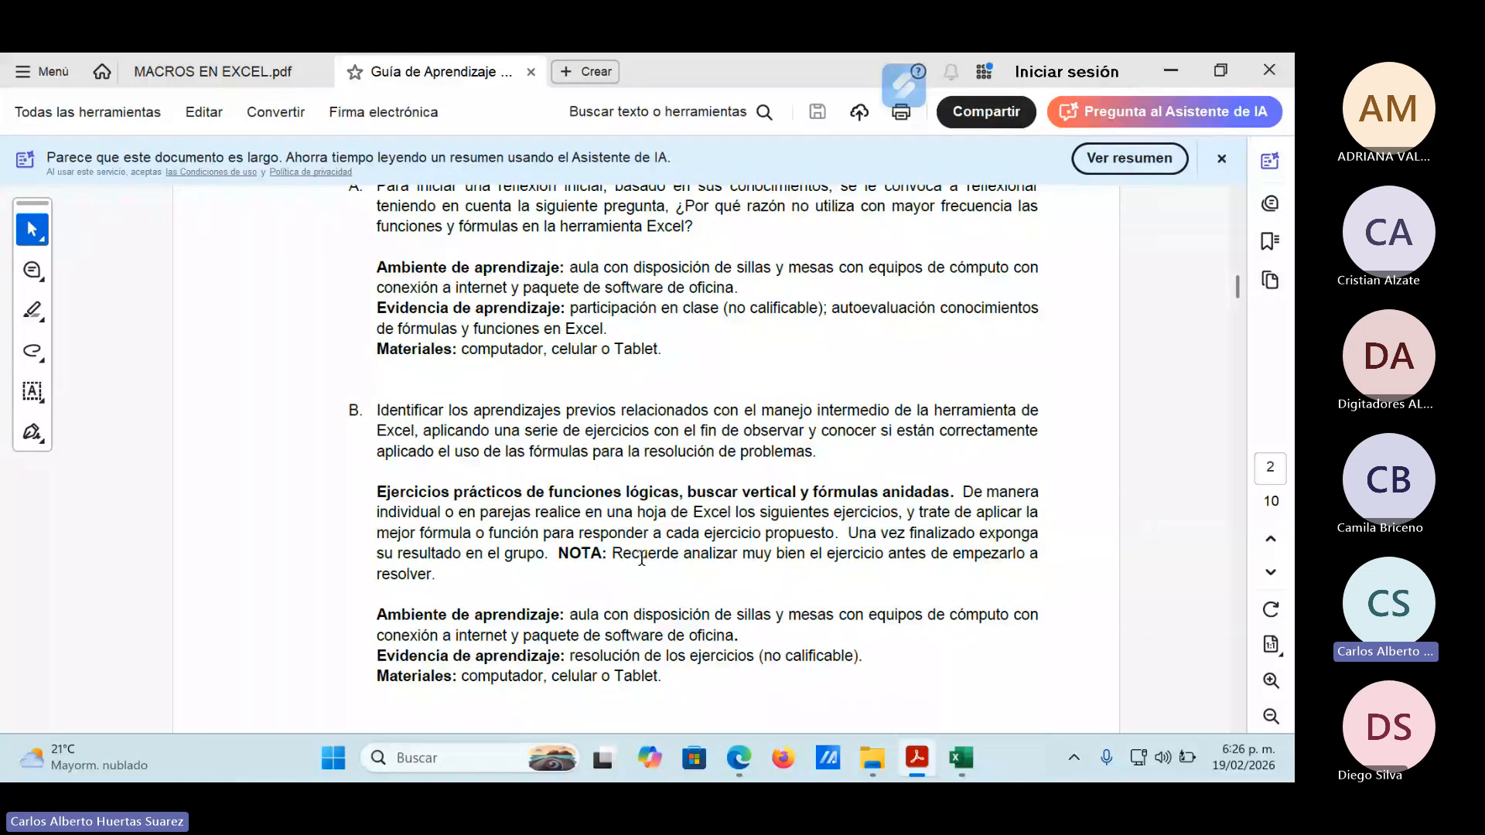
{"action": "scroll", "coordinate": [642, 556], "scroll_direction": "down", "scroll_amount": 2}
{"action": "scroll", "coordinate": [652, 560], "scroll_direction": "down", "scroll_amount": 1}
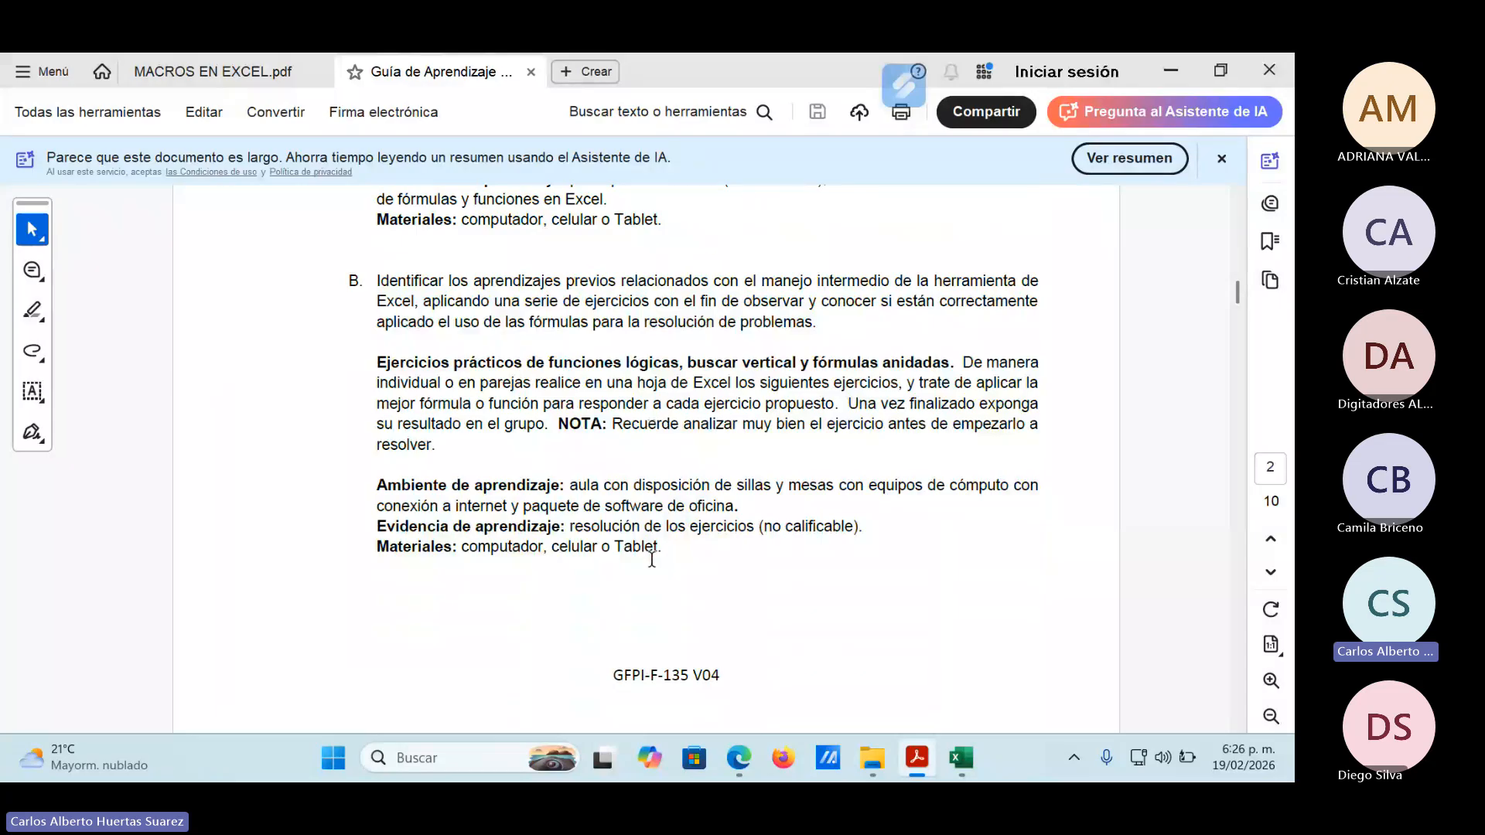
{"action": "scroll", "coordinate": [651, 559], "scroll_direction": "down", "scroll_amount": 10}
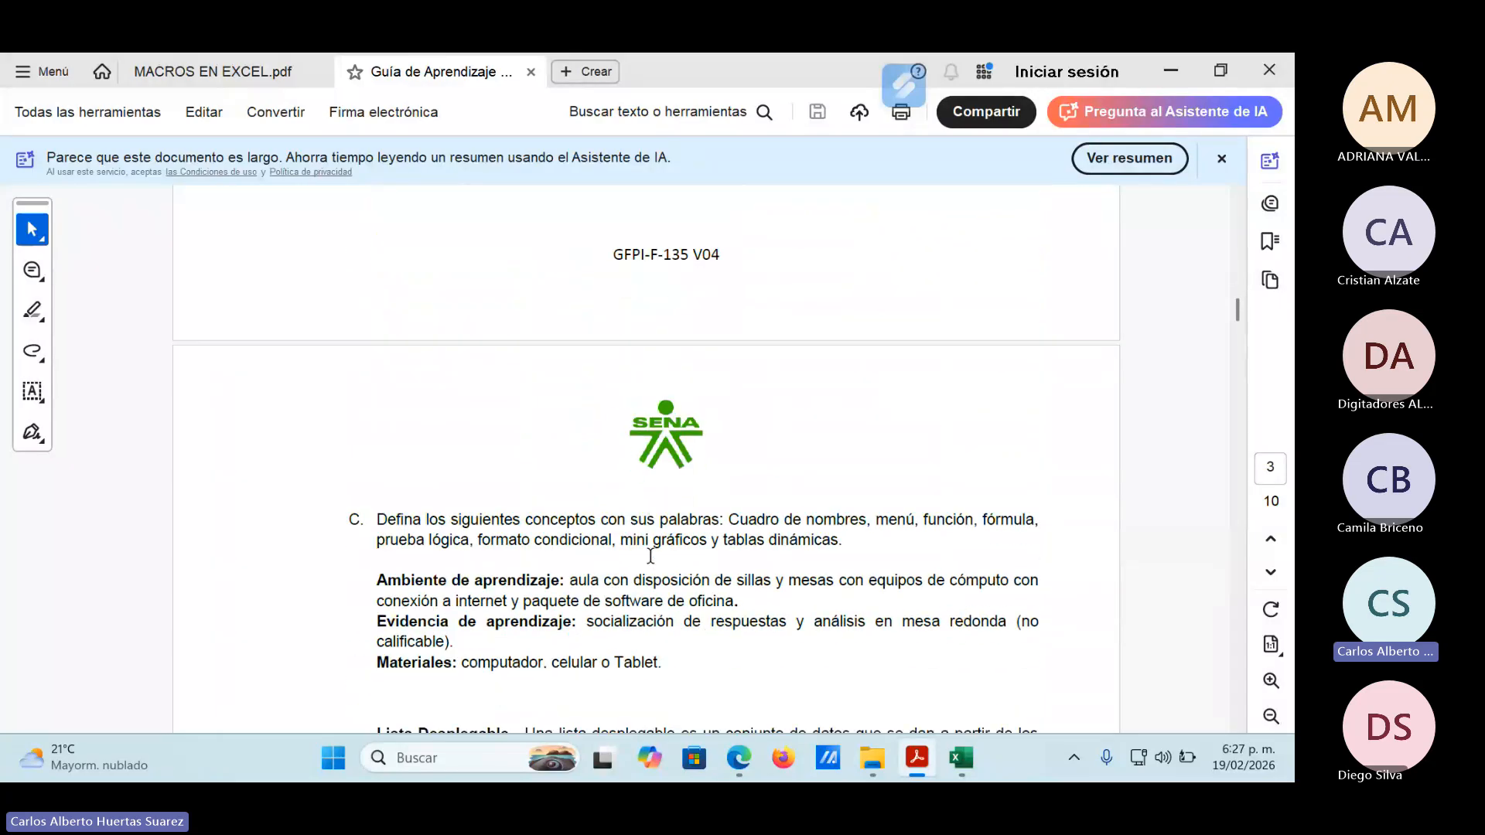
{"action": "scroll", "coordinate": [650, 557], "scroll_direction": "down", "scroll_amount": 1}
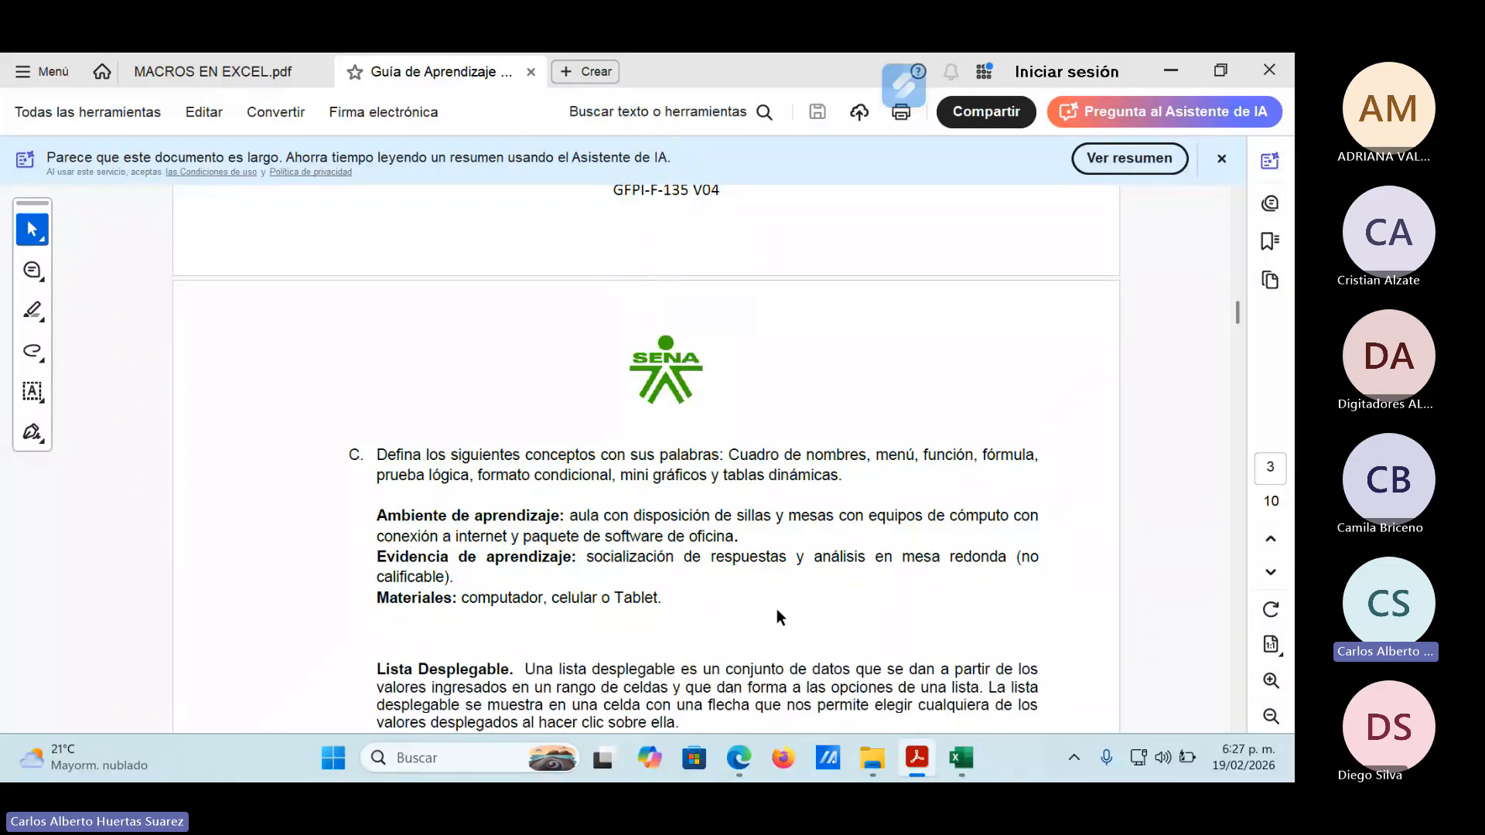
{"action": "scroll", "coordinate": [777, 611], "scroll_direction": "down", "scroll_amount": 8}
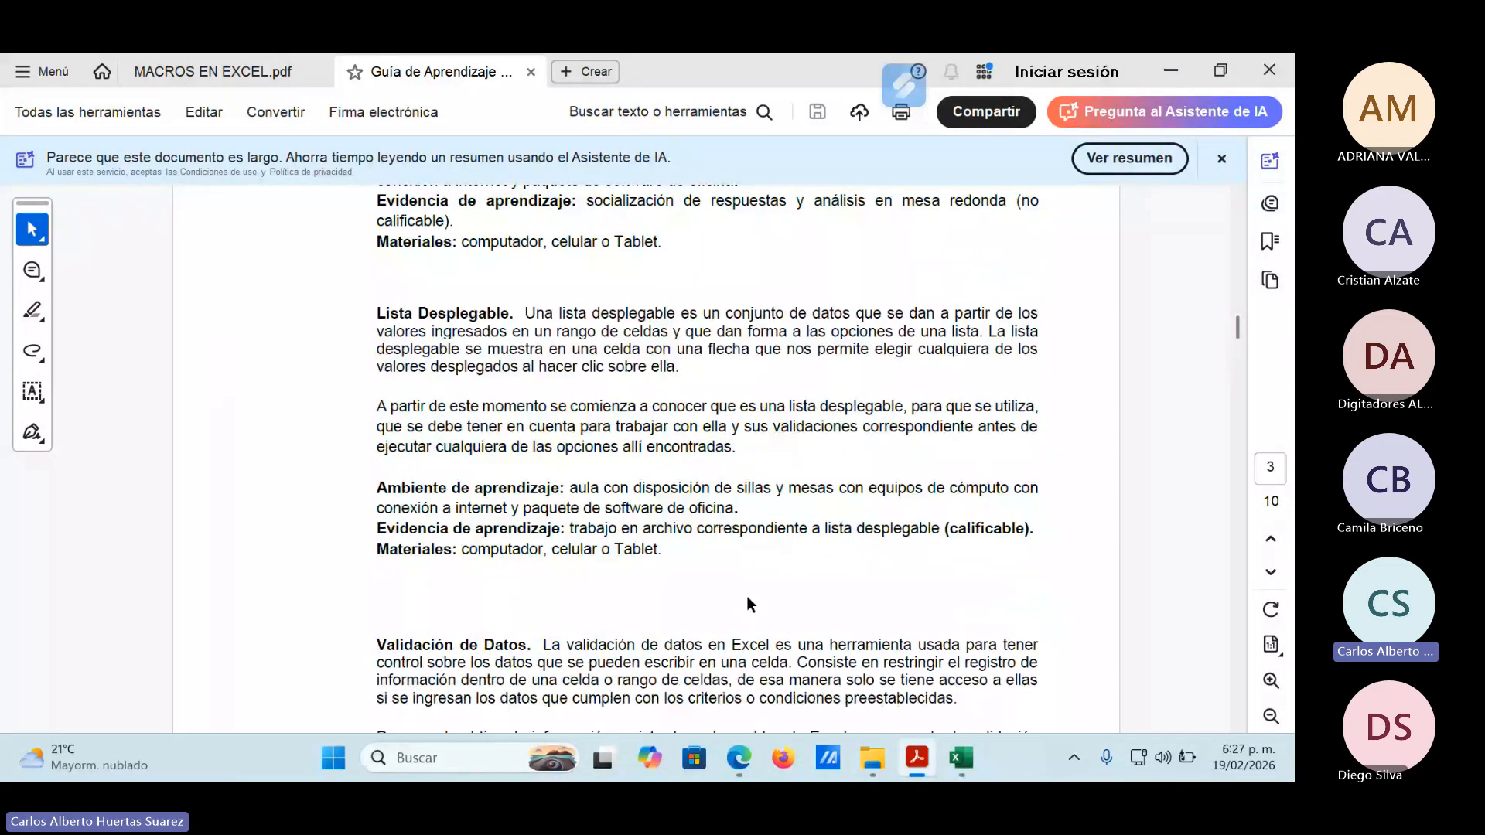
{"action": "scroll", "coordinate": [678, 523], "scroll_direction": "down", "scroll_amount": 4}
{"action": "scroll", "coordinate": [675, 525], "scroll_direction": "down", "scroll_amount": 12}
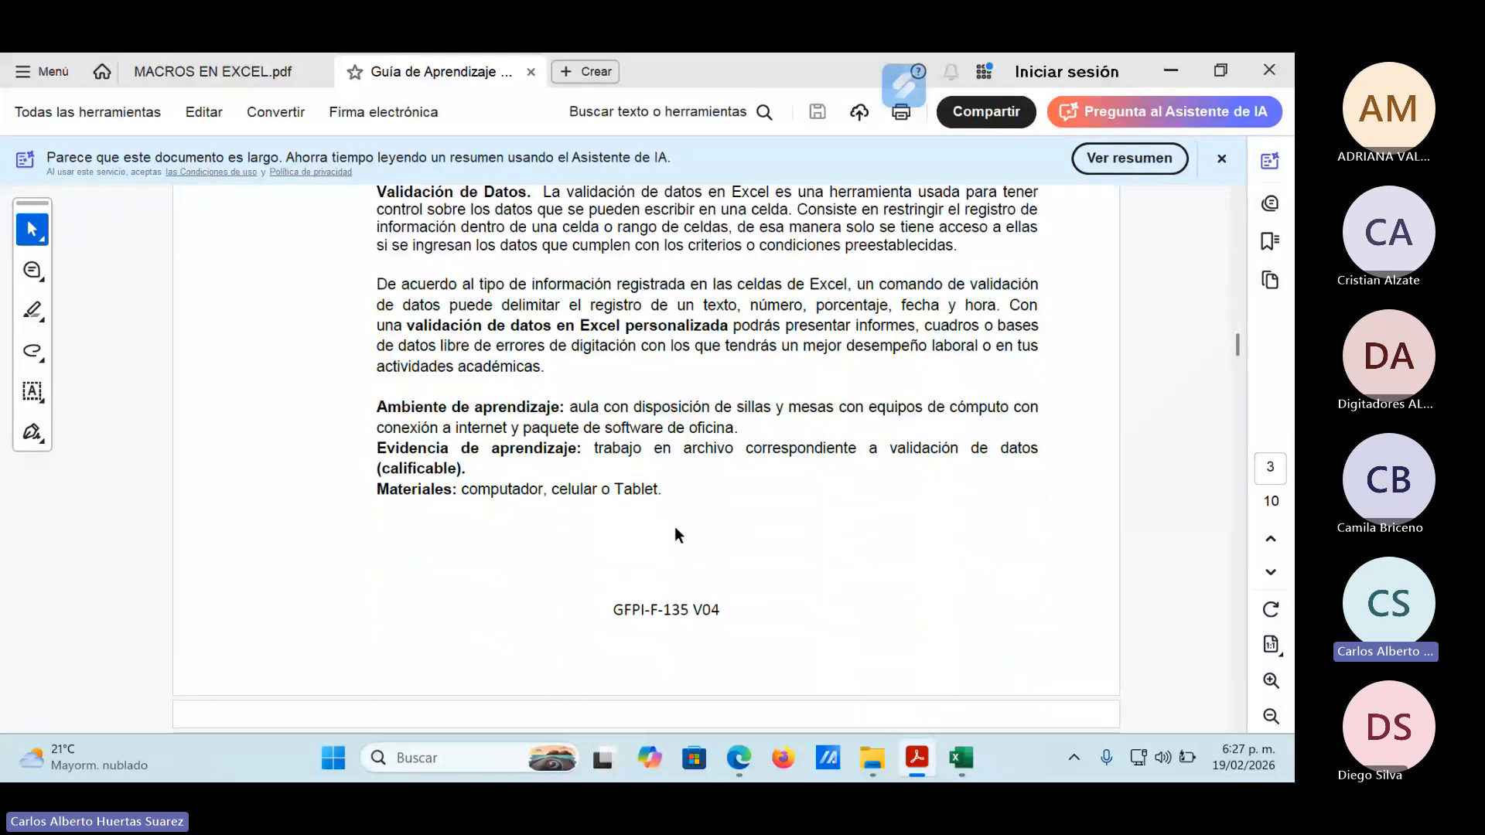
{"action": "scroll", "coordinate": [675, 527], "scroll_direction": "down", "scroll_amount": 5}
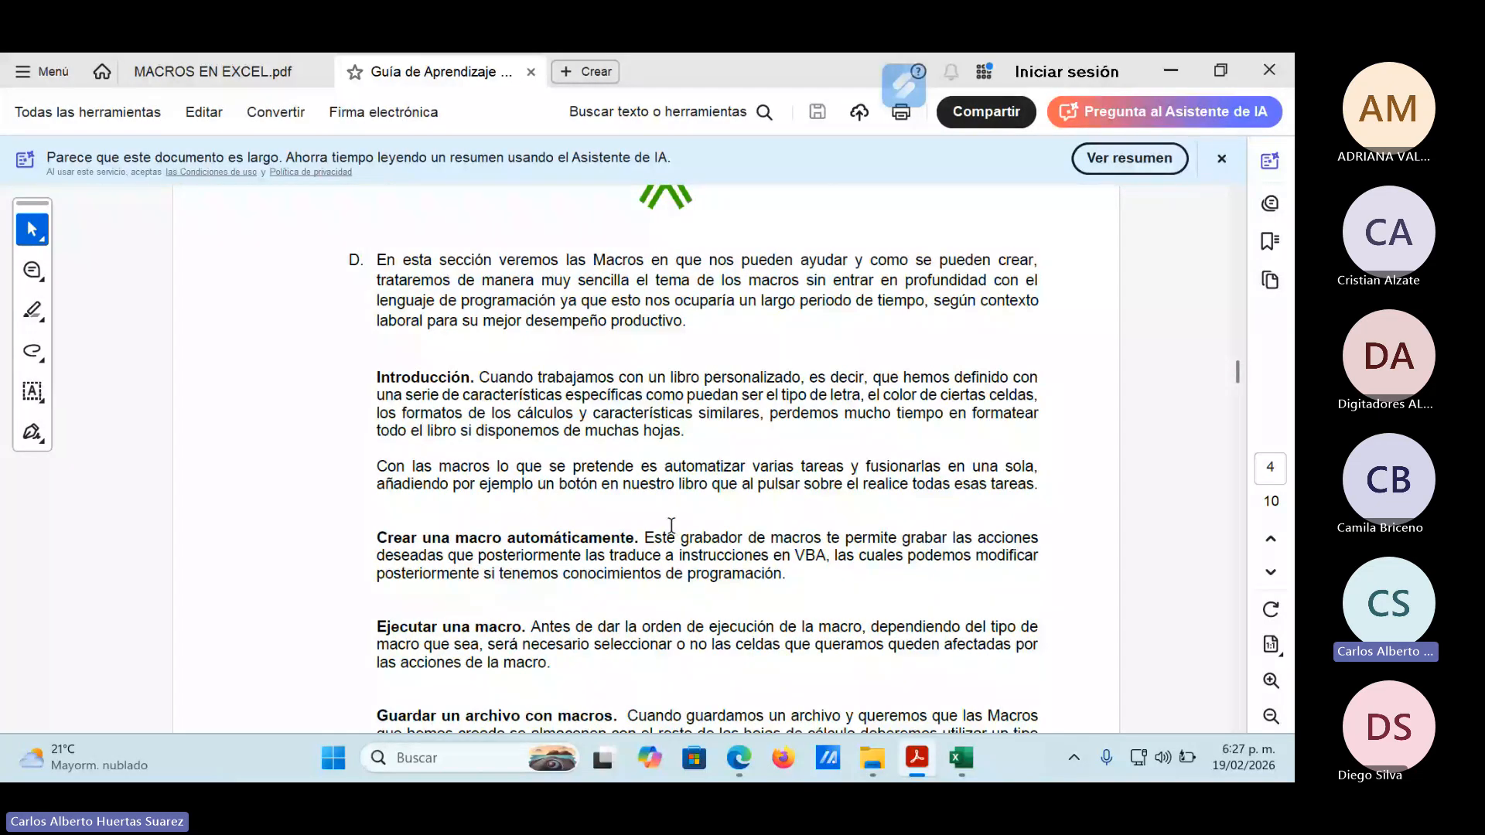
Enlarge the page view and show the opening paragraph of activity D on macros.
{"action": "left_click", "coordinate": [1271, 680]}
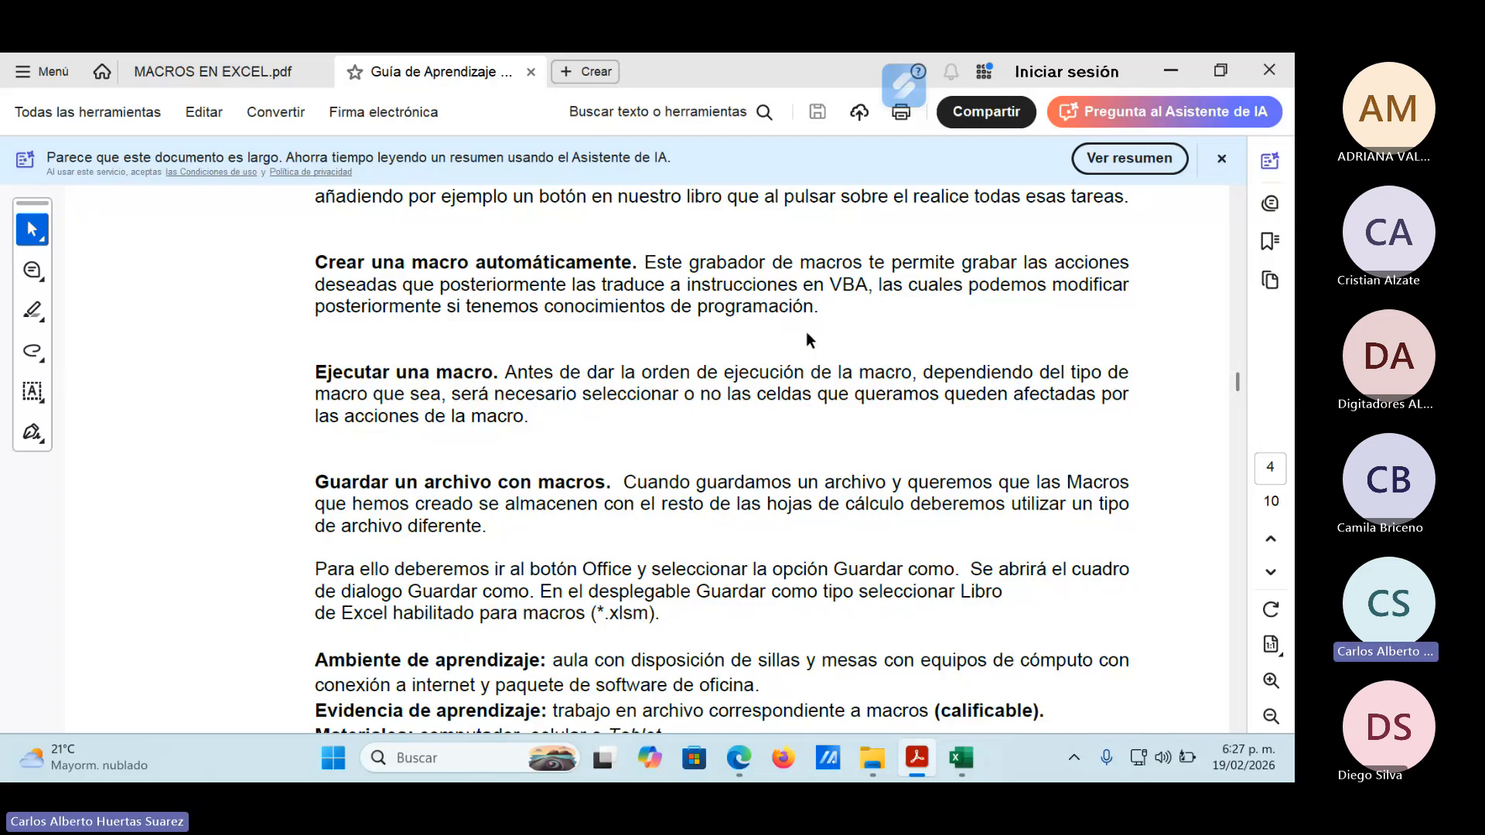
{"action": "scroll", "coordinate": [693, 427], "scroll_direction": "up", "scroll_amount": 3}
{"action": "scroll", "coordinate": [693, 427], "scroll_direction": "up", "scroll_amount": 4}
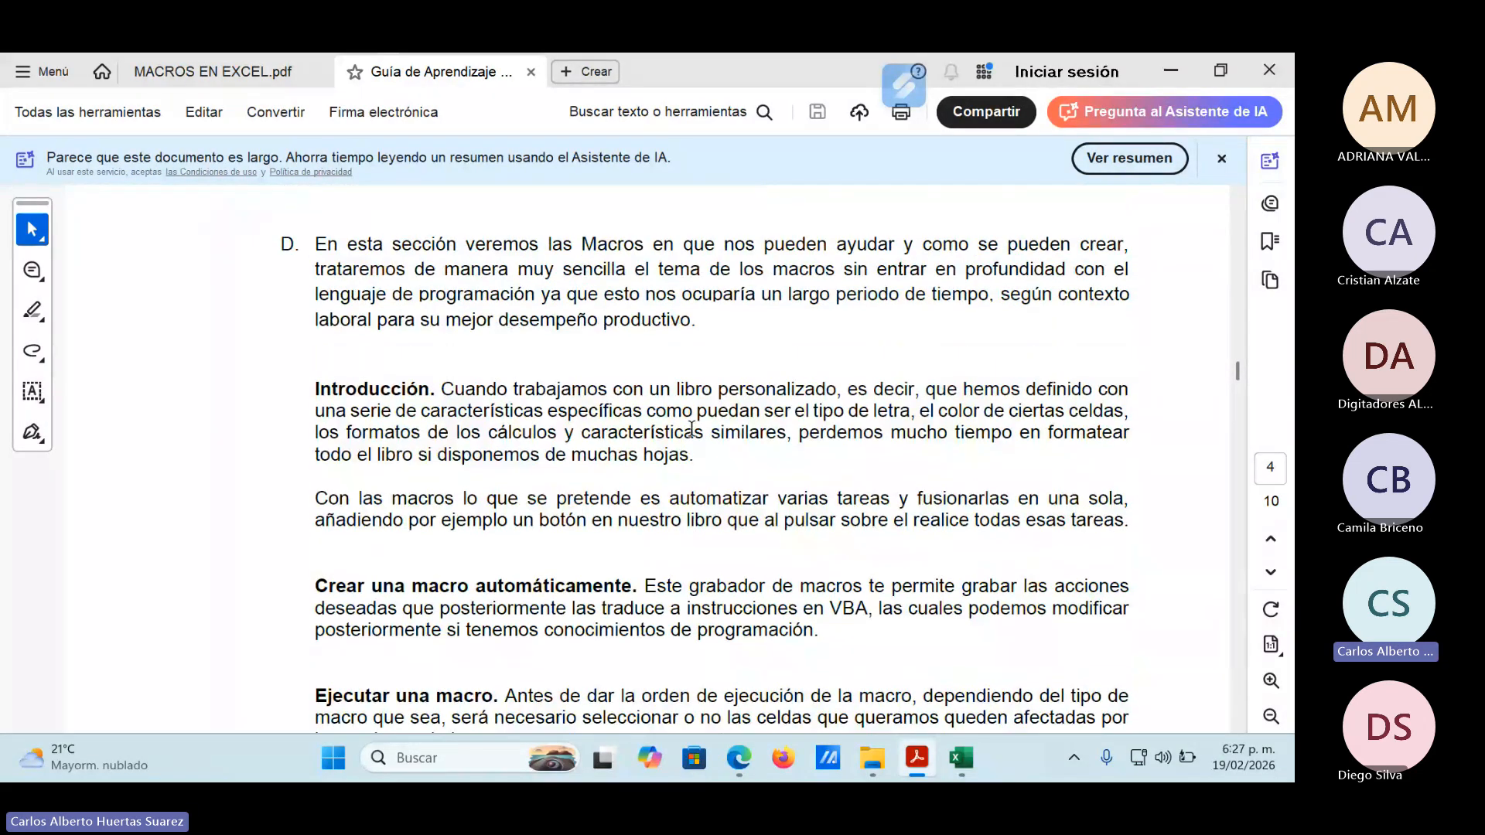
{"action": "scroll", "coordinate": [692, 436], "scroll_direction": "down", "scroll_amount": 1}
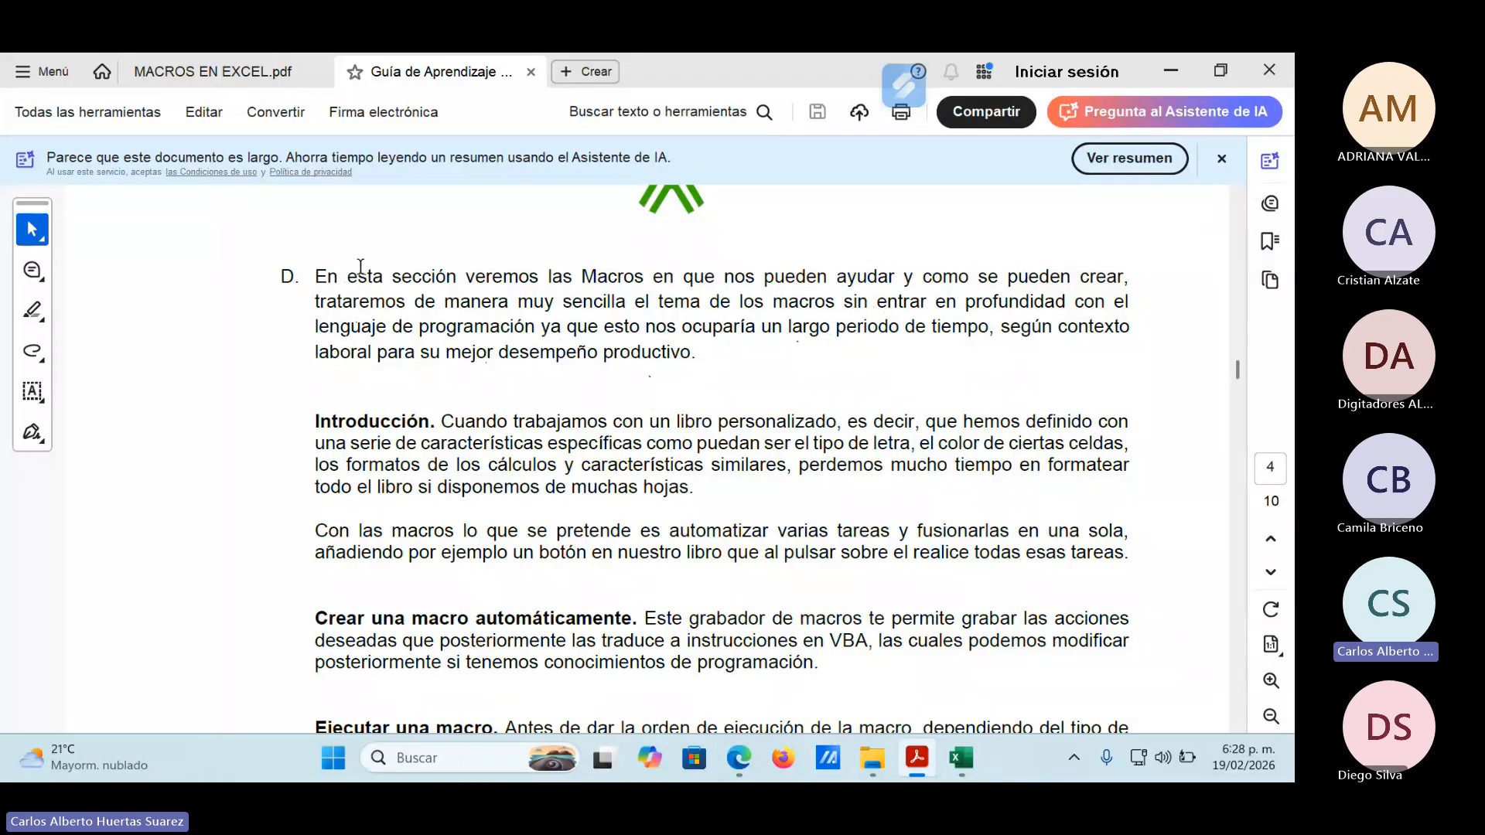
Point out the phrase "lenguaje de programación" in activity D by selecting it, clear the selection and continue to the Introducción paragraph.
{"action": "left_click_drag", "start_coordinate": [315, 328], "coordinate": [493, 332]}
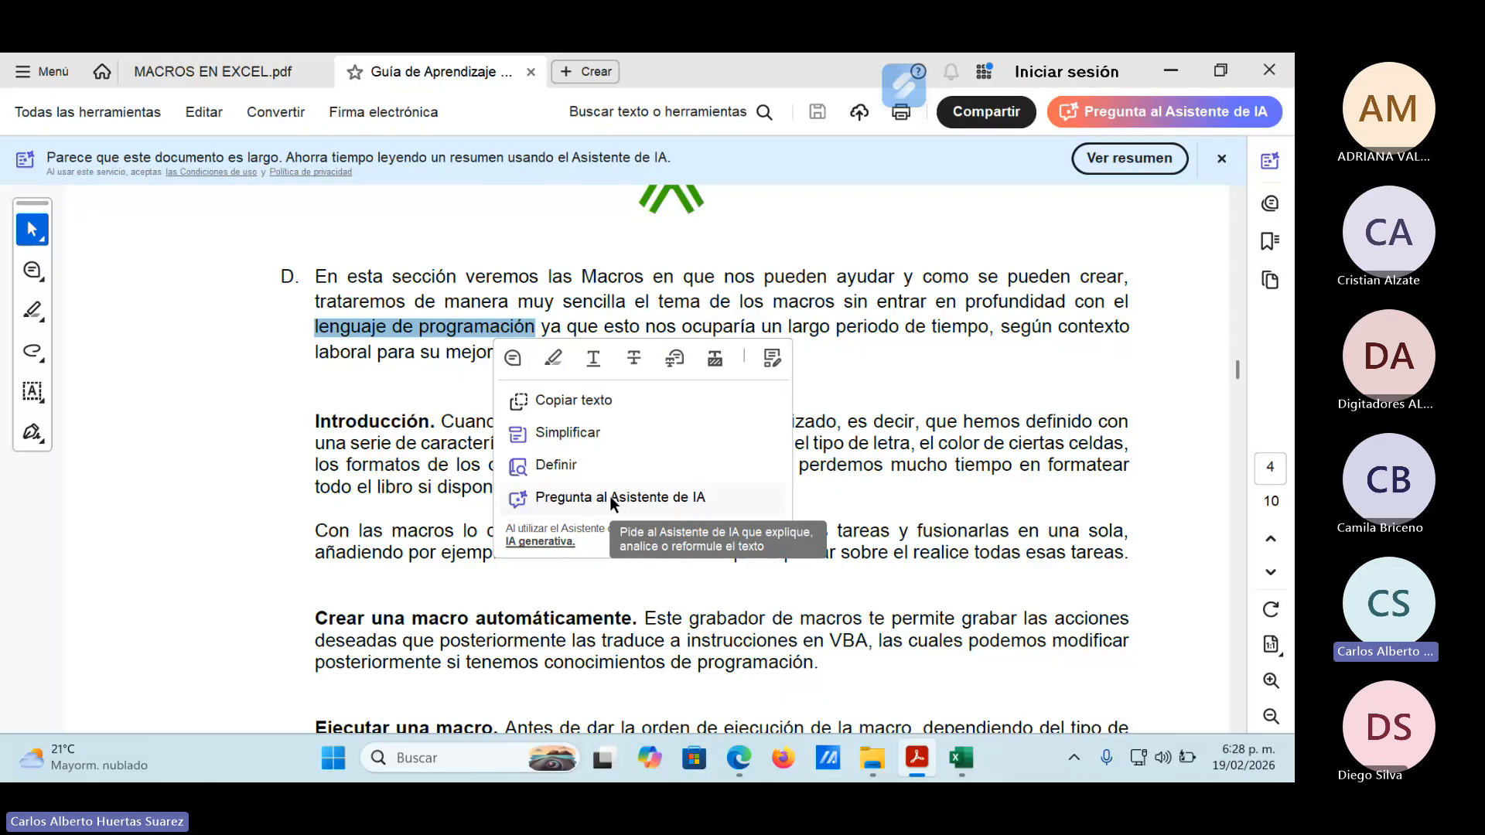
{"action": "left_click", "coordinate": [807, 385]}
{"action": "scroll", "coordinate": [804, 382], "scroll_direction": "down", "scroll_amount": 4}
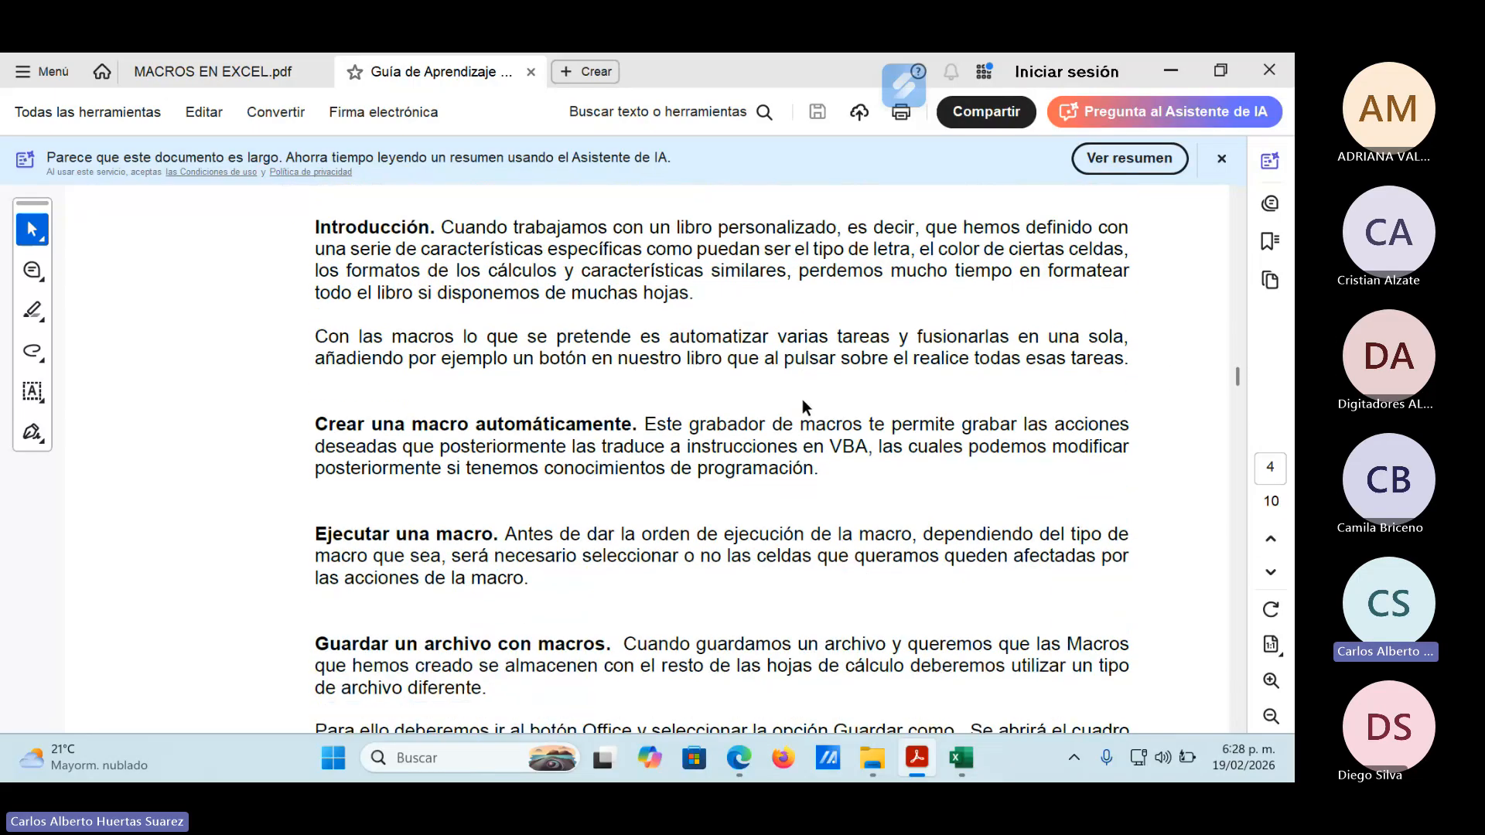
Switch to the Teams meeting, admit the waiting participant and return to the learning guide PDF.
{"action": "mouse_move", "coordinate": [738, 758]}
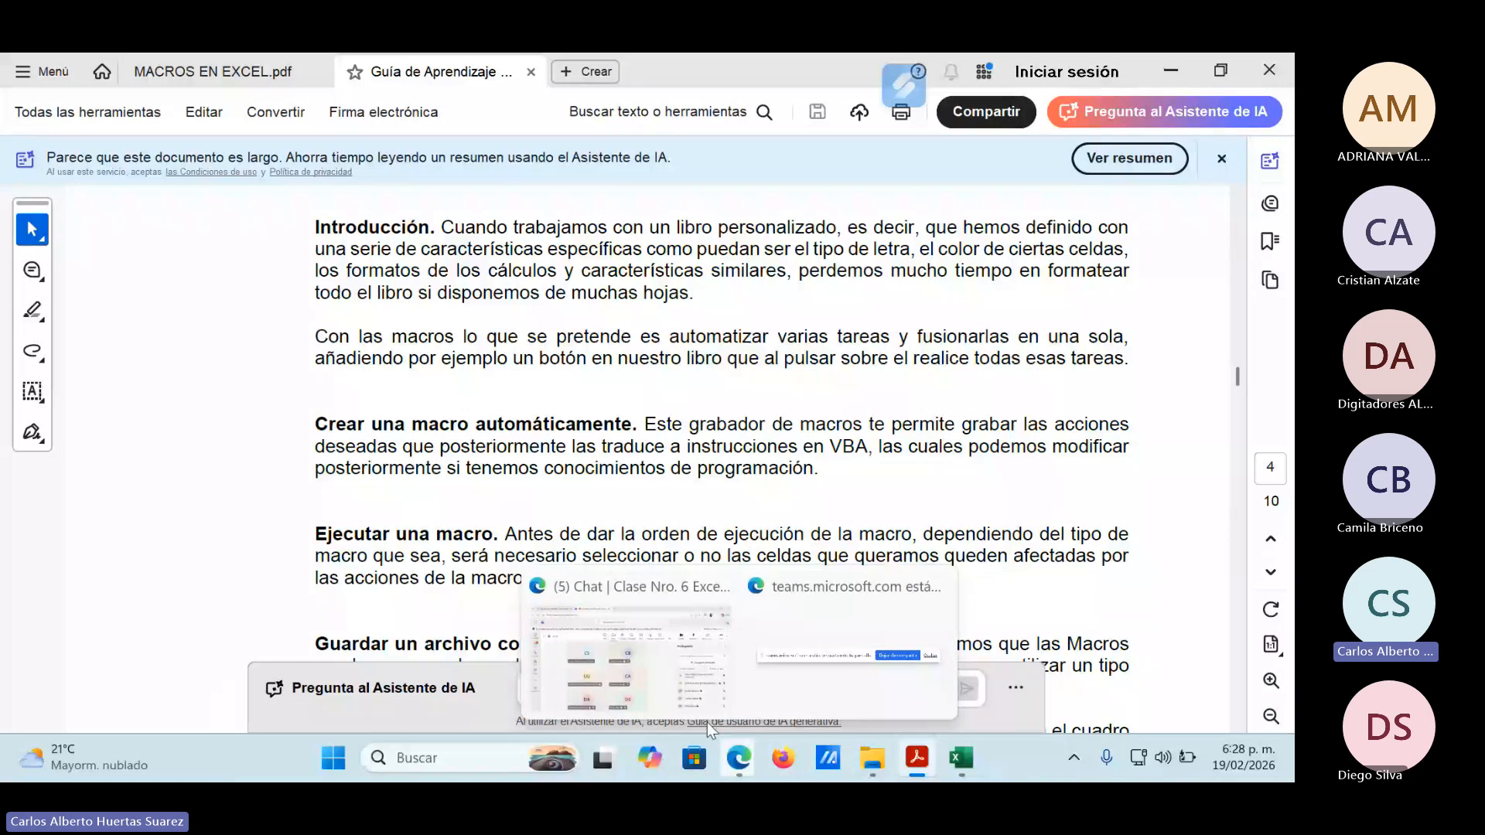
{"action": "left_click", "coordinate": [707, 723]}
{"action": "left_click", "coordinate": [1206, 503]}
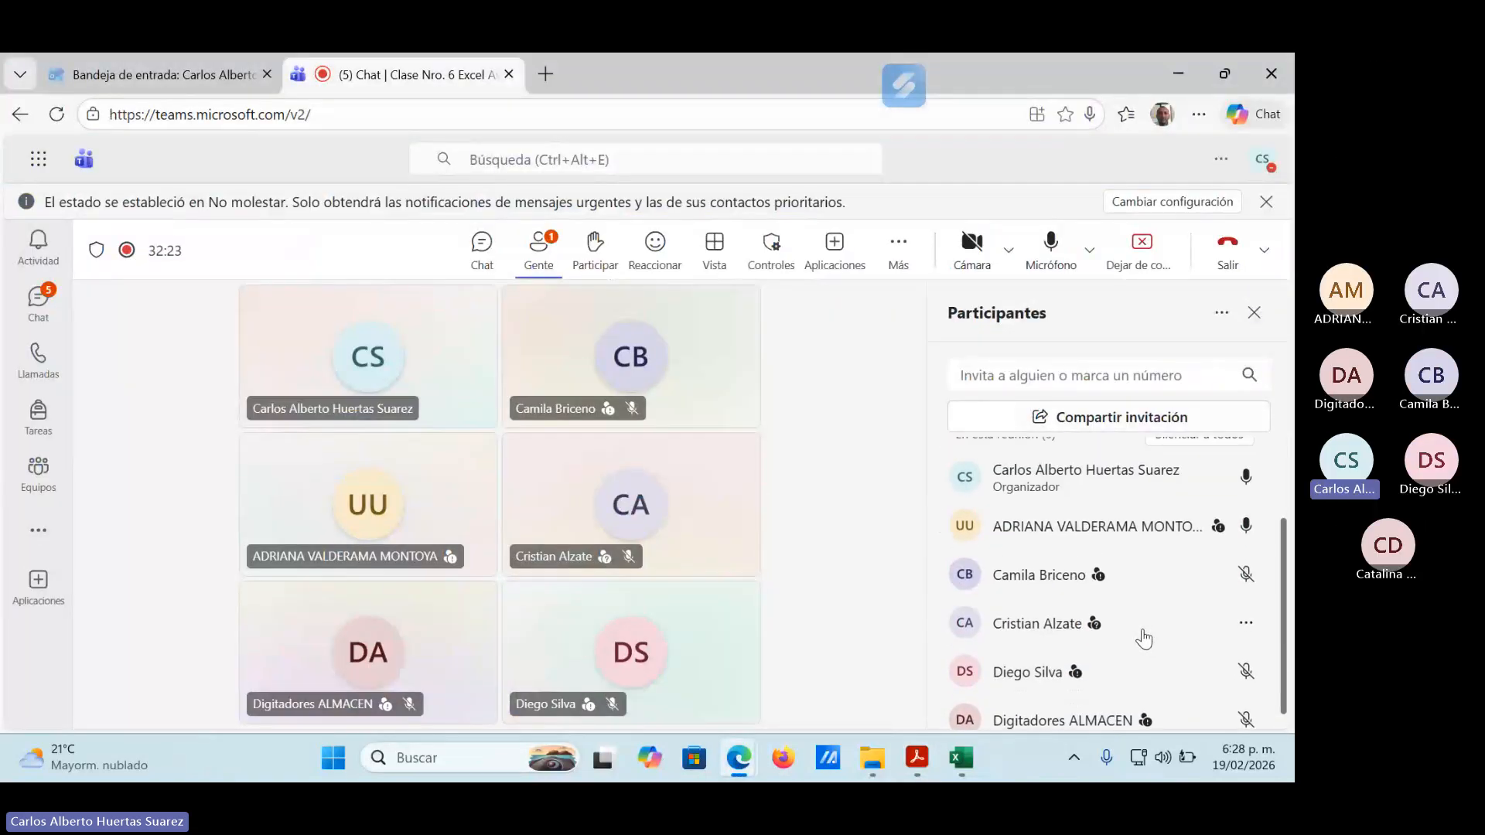
{"action": "left_click", "coordinate": [1172, 75]}
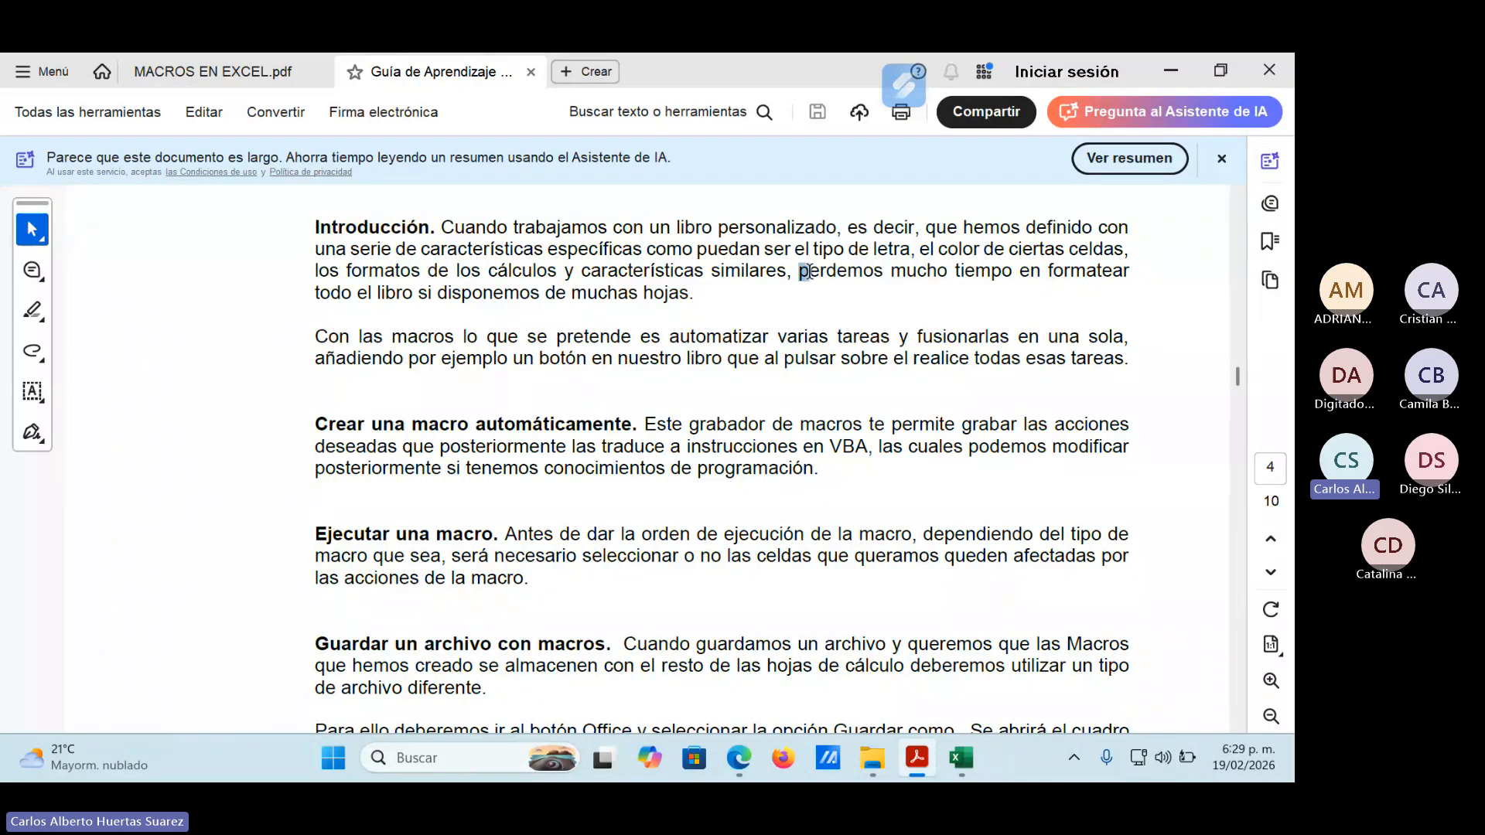
Point out "perdemos mucho tiempo en" in the Introducción by selecting it, clear the selection and continue to the section on creating a macro automatically.
{"action": "left_click_drag", "start_coordinate": [799, 270], "coordinate": [1033, 276]}
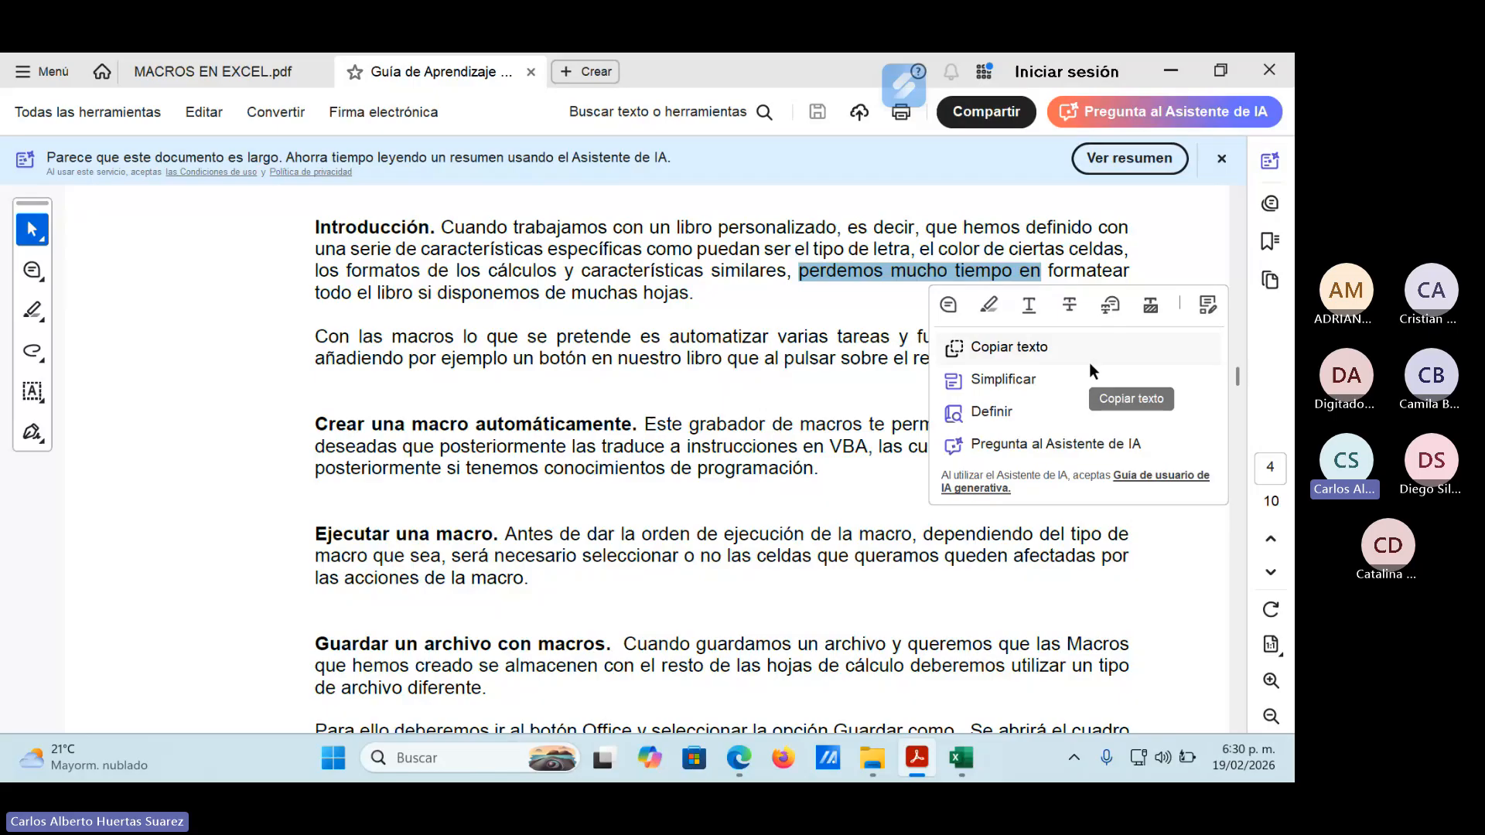
{"action": "left_click", "coordinate": [720, 316]}
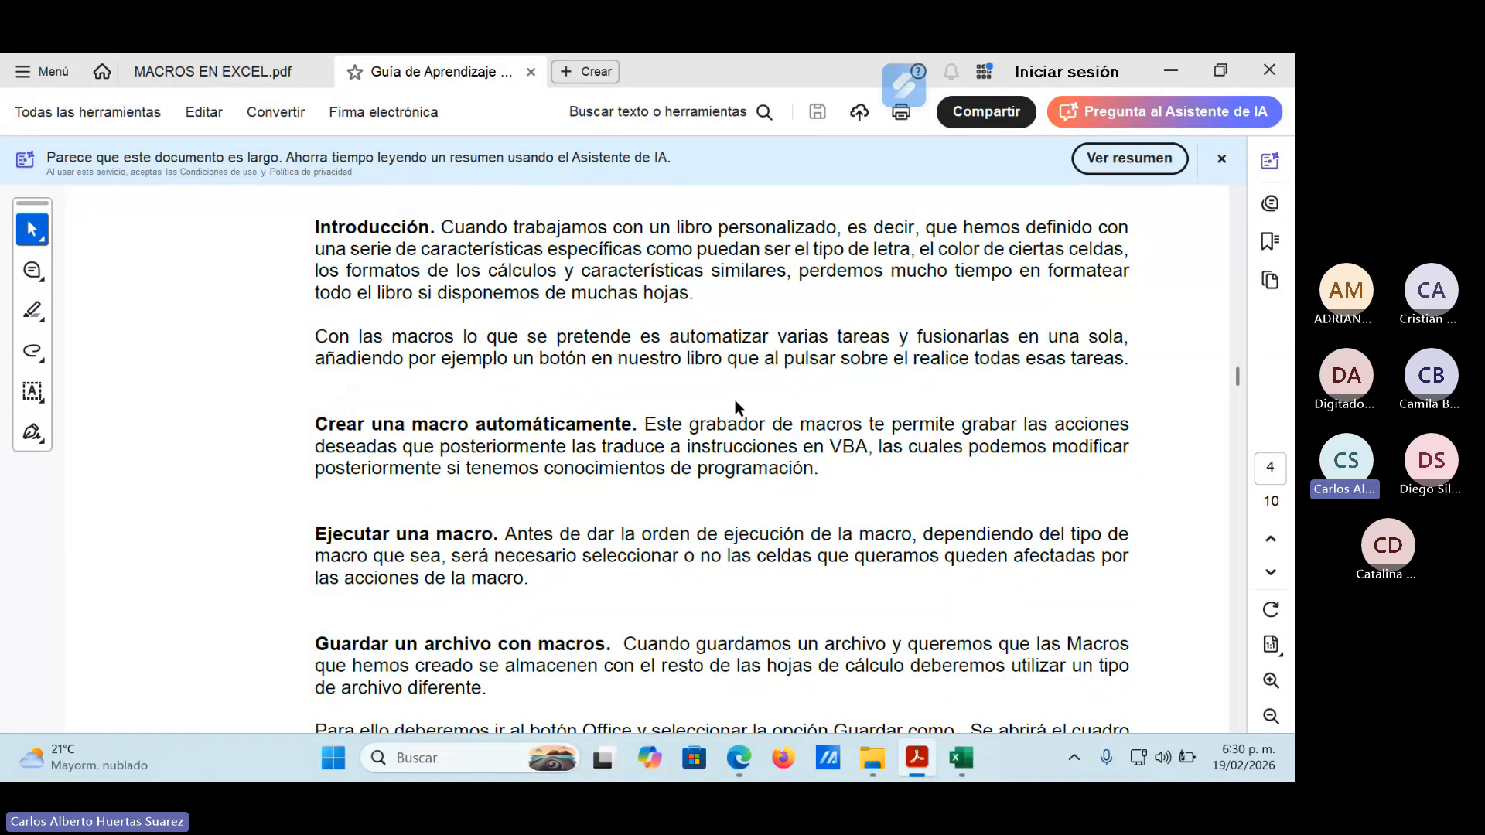
{"action": "scroll", "coordinate": [558, 508], "scroll_direction": "down", "scroll_amount": 3}
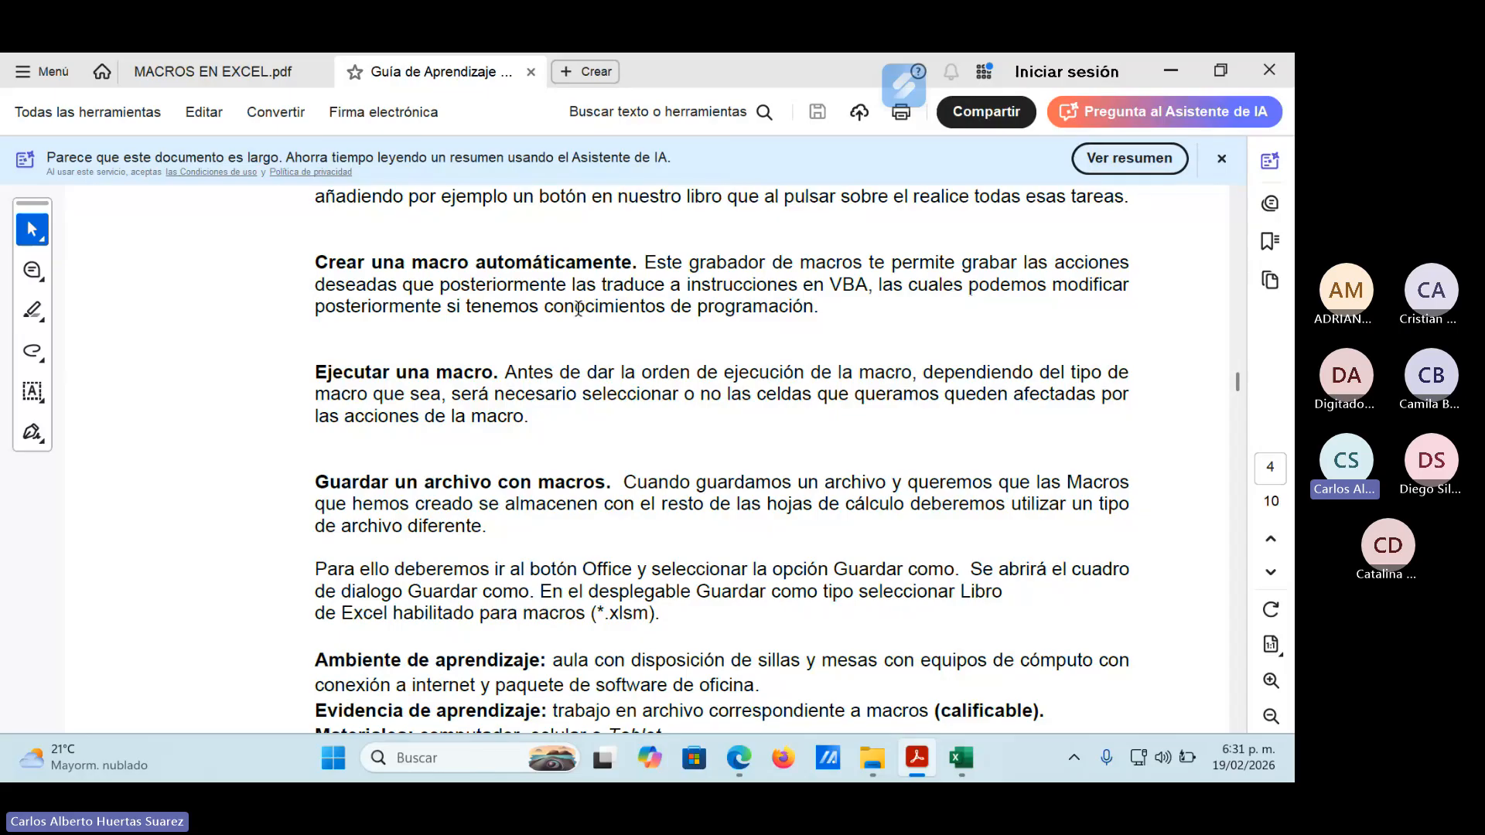
Point out "conocimientos de programación" in the section on creating a macro automatically by selecting it, and clear the selection.
{"action": "left_click_drag", "start_coordinate": [544, 308], "coordinate": [813, 309]}
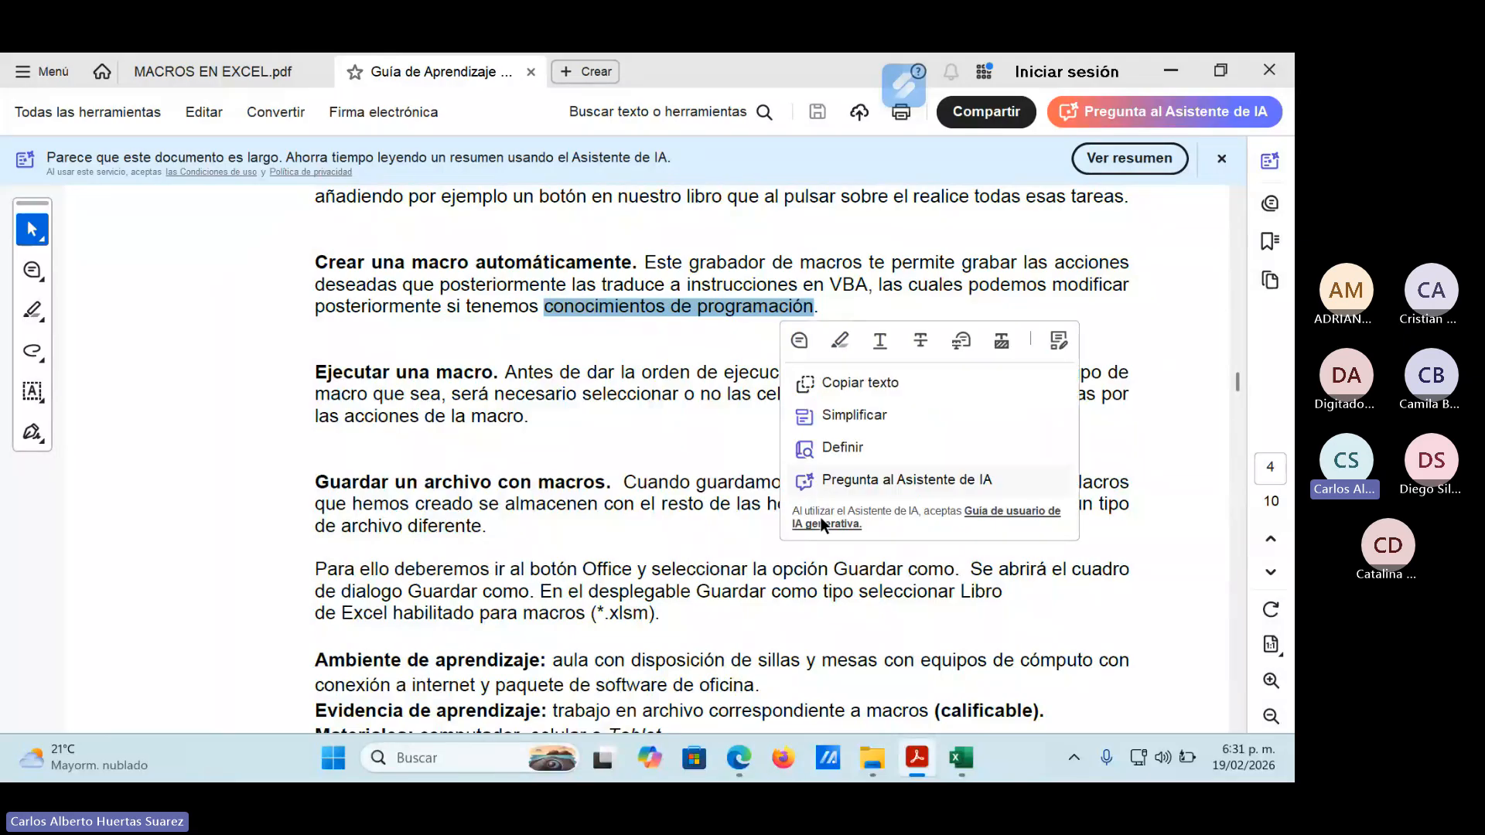
{"action": "left_click", "coordinate": [712, 336]}
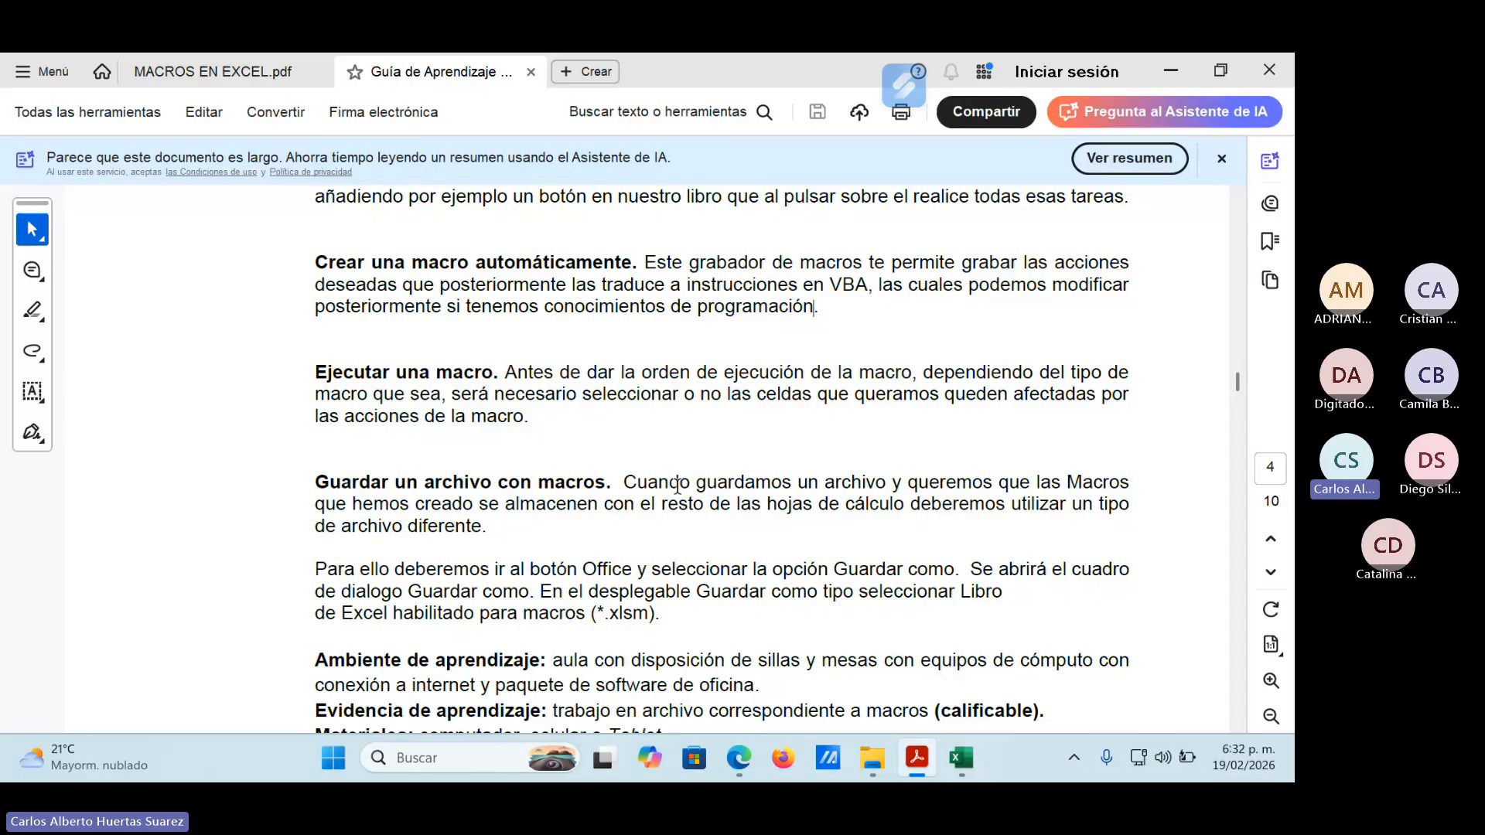
Switch to File Explorer and open the Material de Apoyo folder inside COAST CADENA.
{"action": "left_click", "coordinate": [1169, 72]}
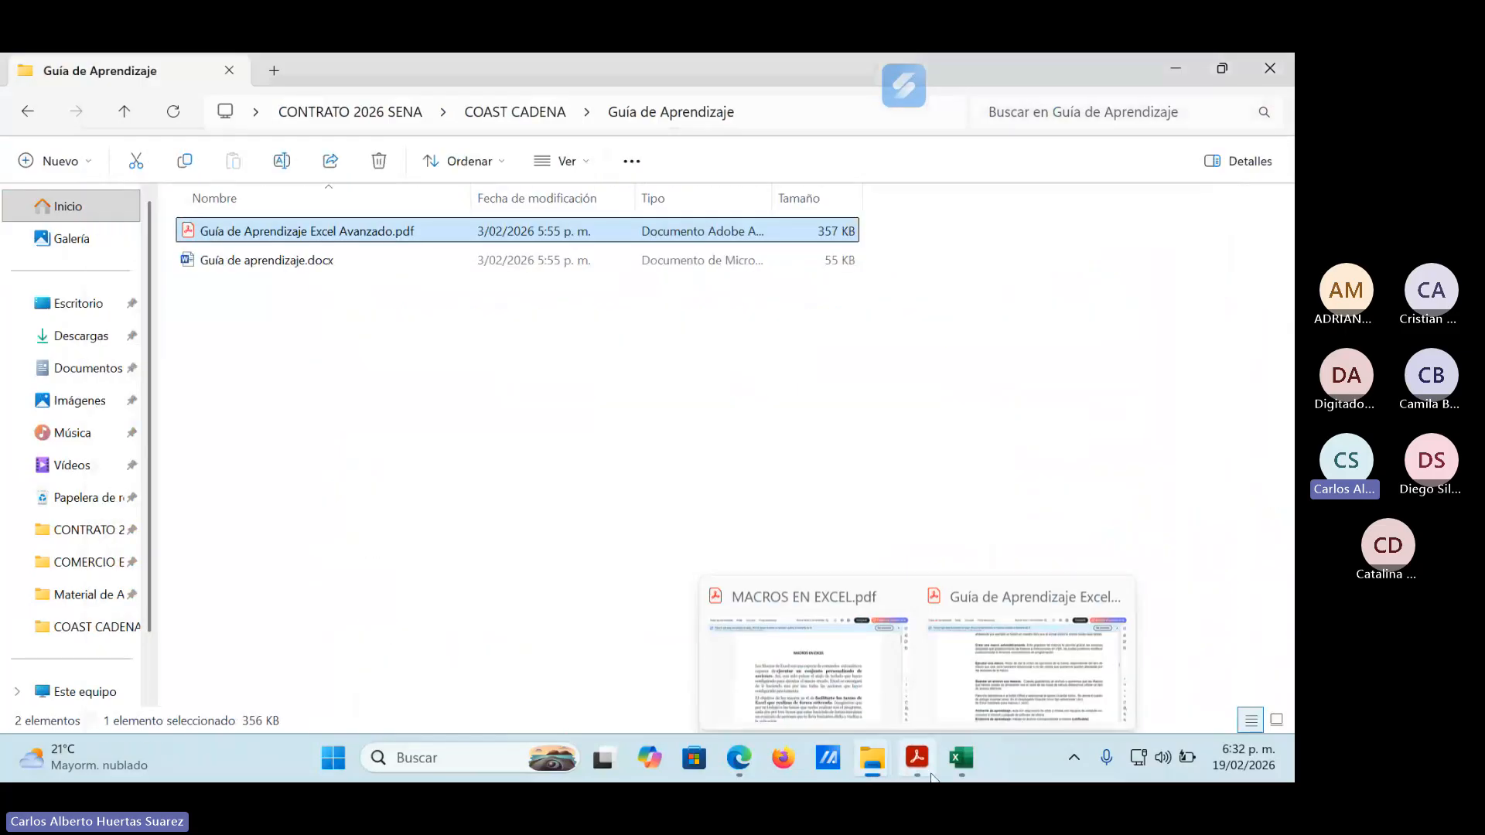
{"action": "left_click", "coordinate": [126, 112]}
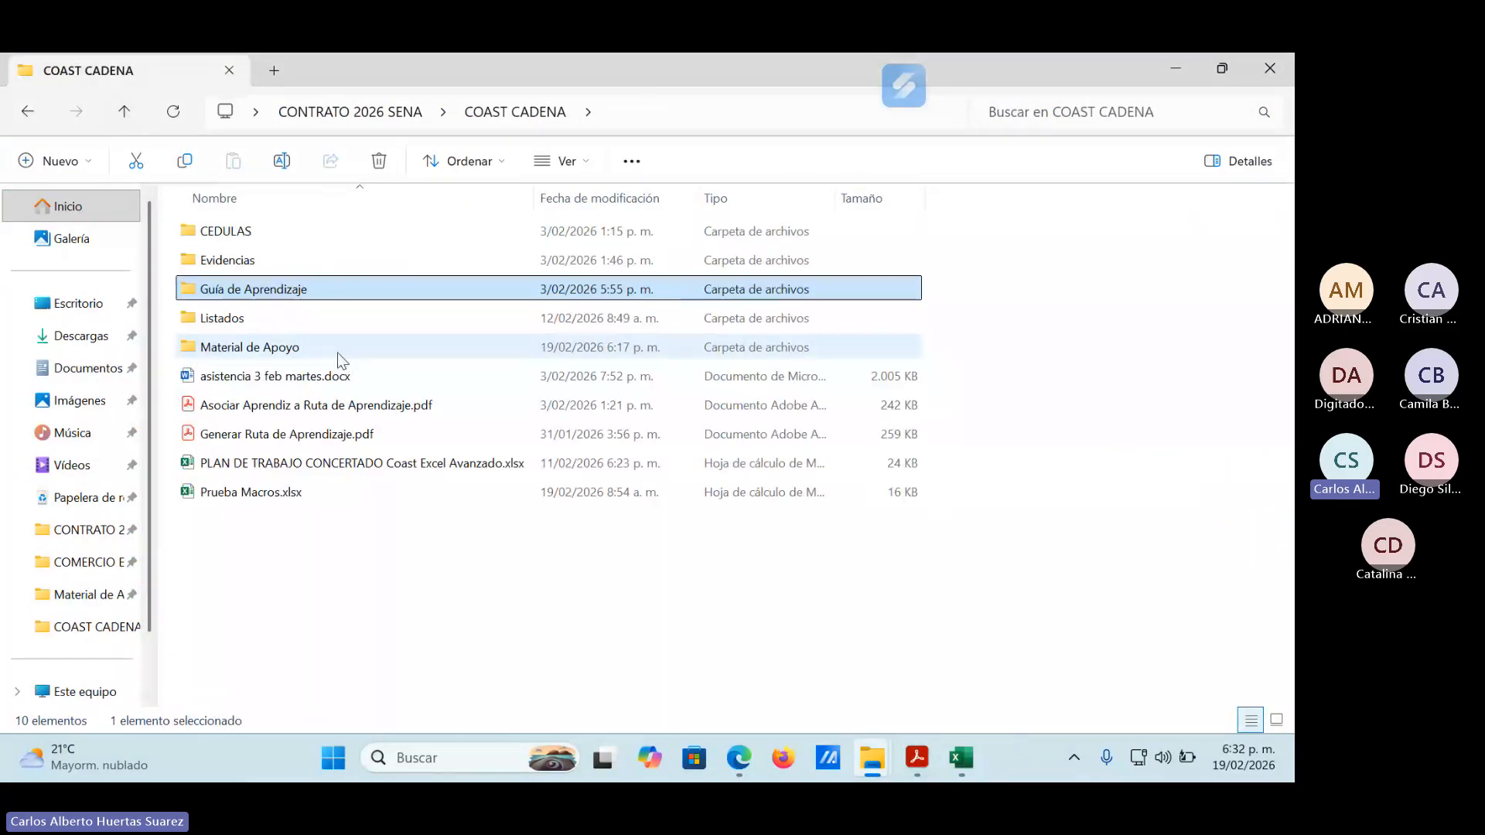
{"action": "double_click", "coordinate": [261, 347]}
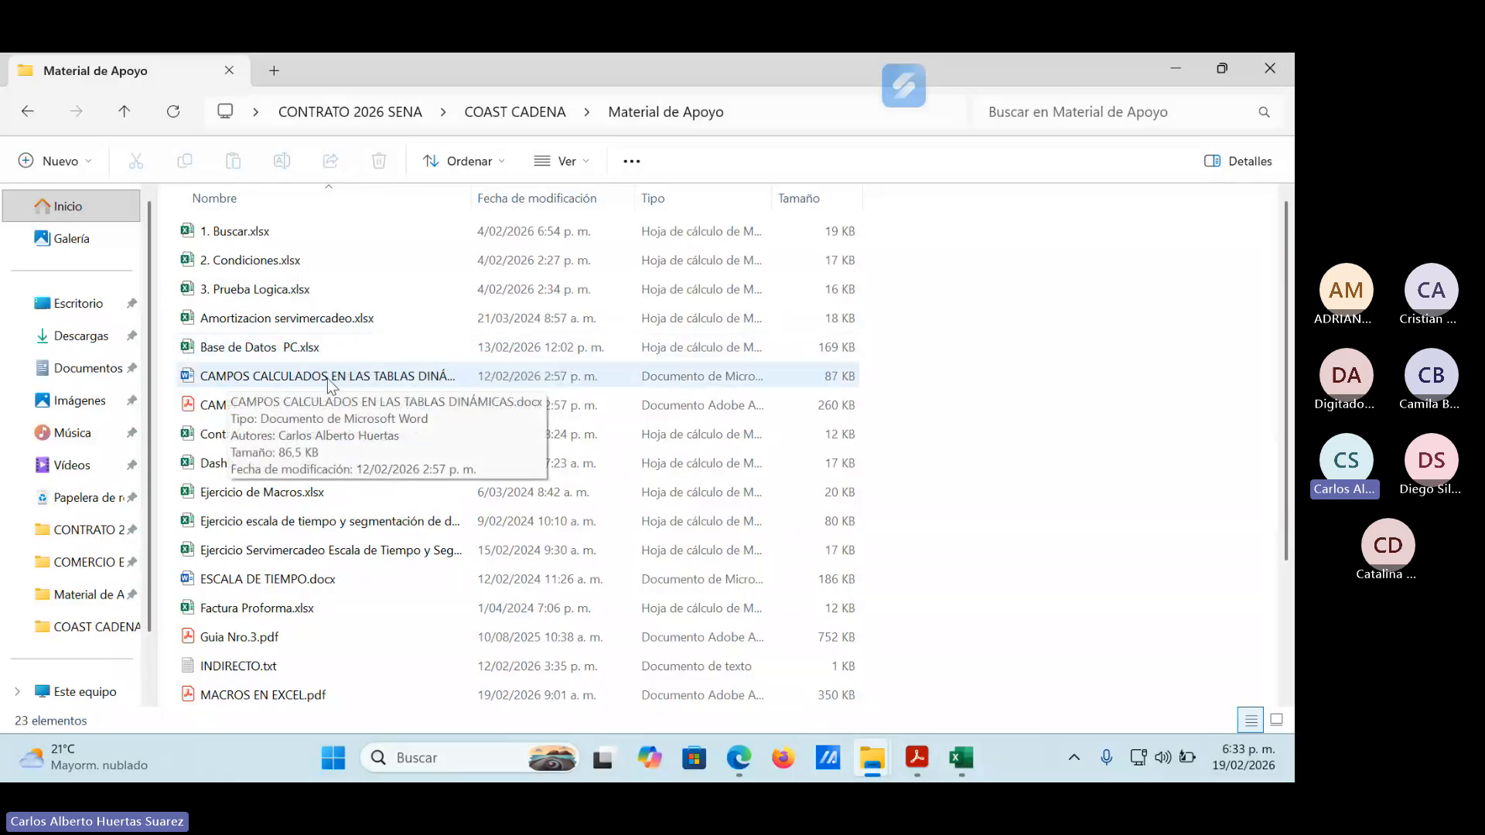
Widen the Nombre column to show the full file names and select INDIRECTO.txt in the Material de Apoyo folder.
{"action": "left_click_drag", "start_coordinate": [471, 199], "coordinate": [662, 205]}
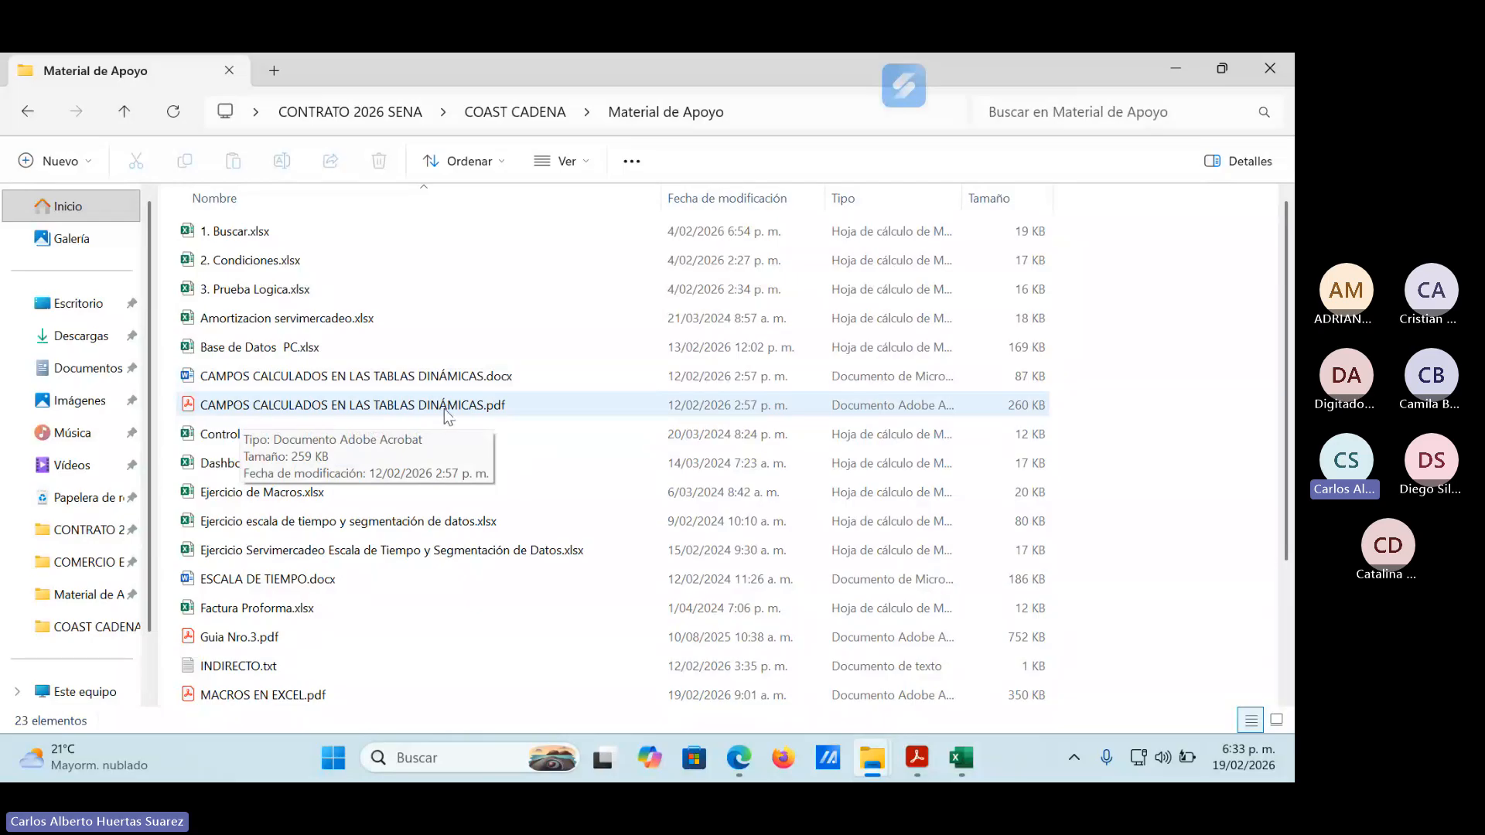
{"action": "left_click", "coordinate": [494, 412]}
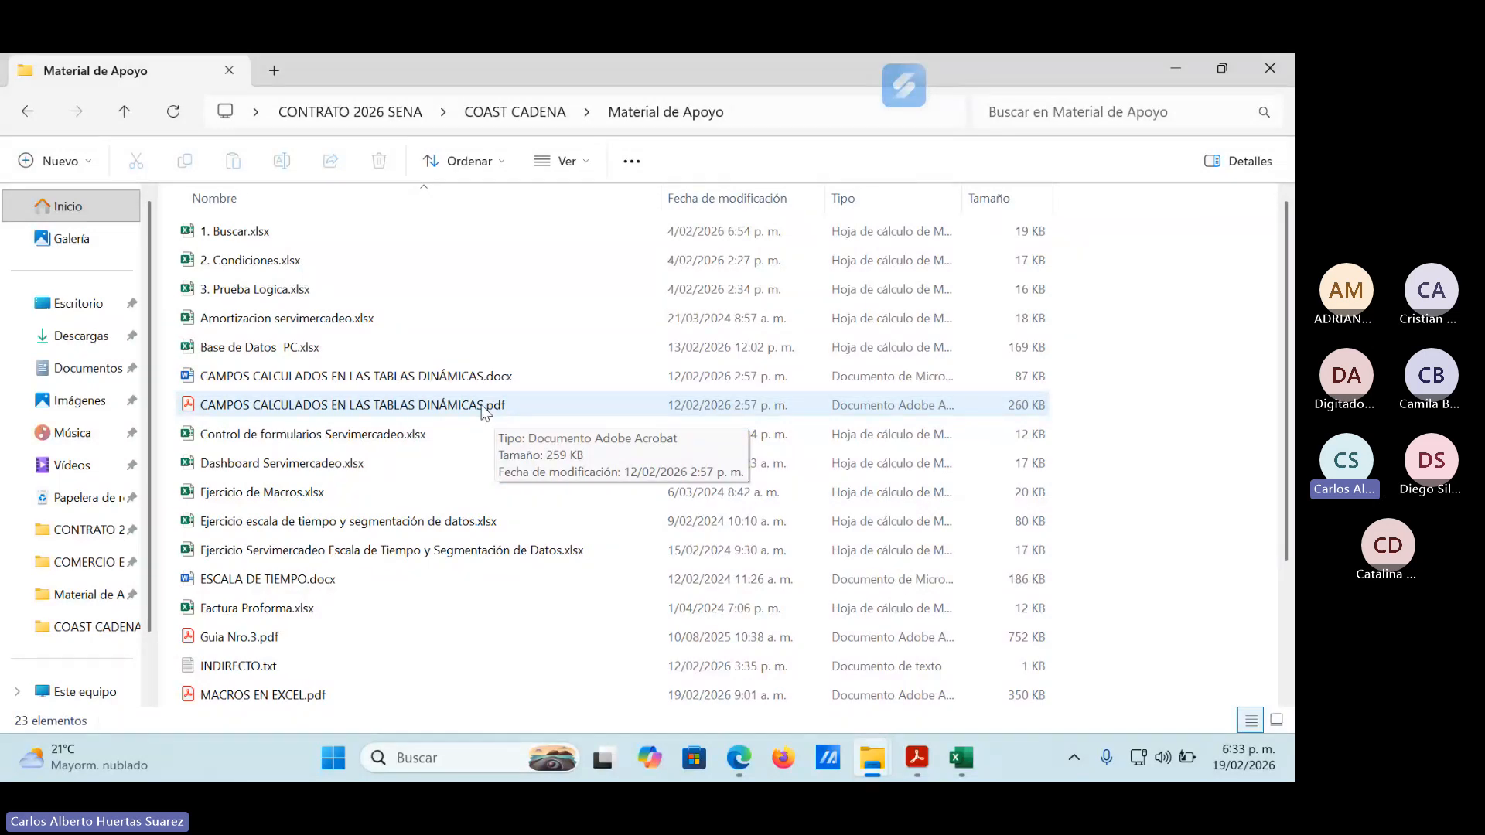
{"action": "left_click", "coordinate": [237, 678]}
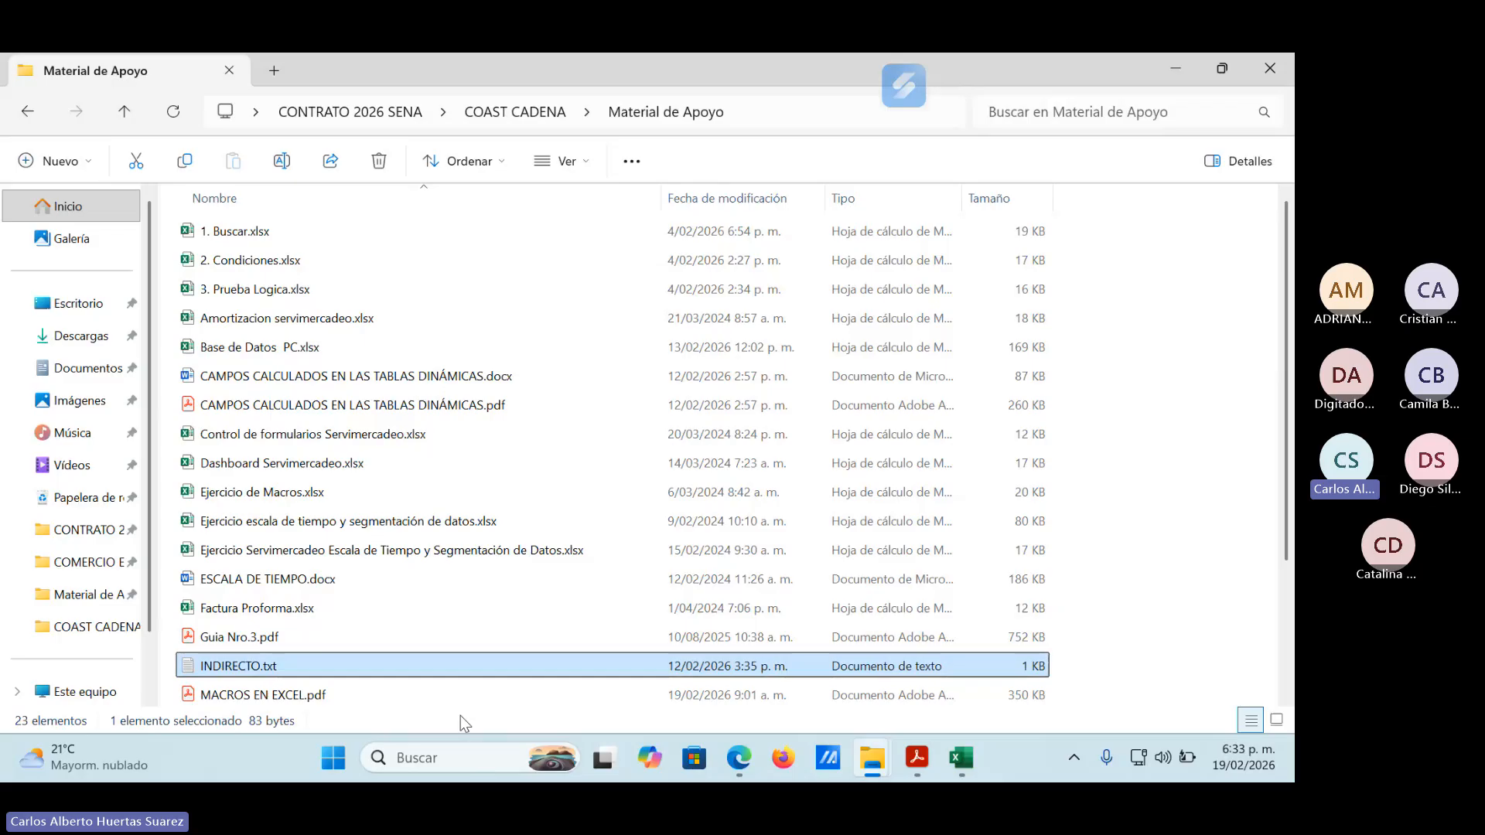
Return to the learning guide PDF and show the section on saving a file with macros through to the Materiales line.
{"action": "left_click", "coordinate": [1177, 68]}
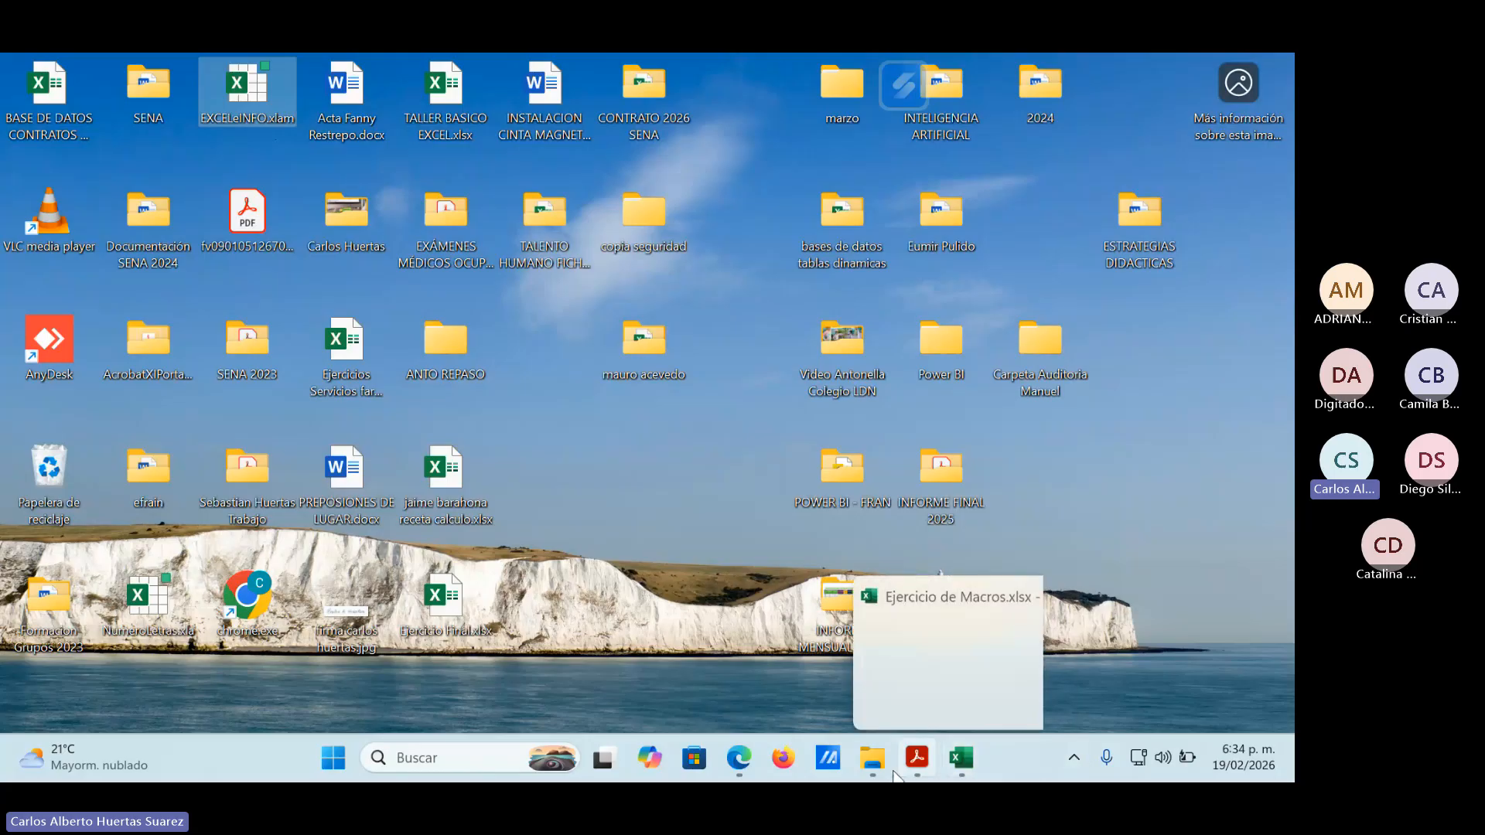
{"action": "mouse_move", "coordinate": [925, 774]}
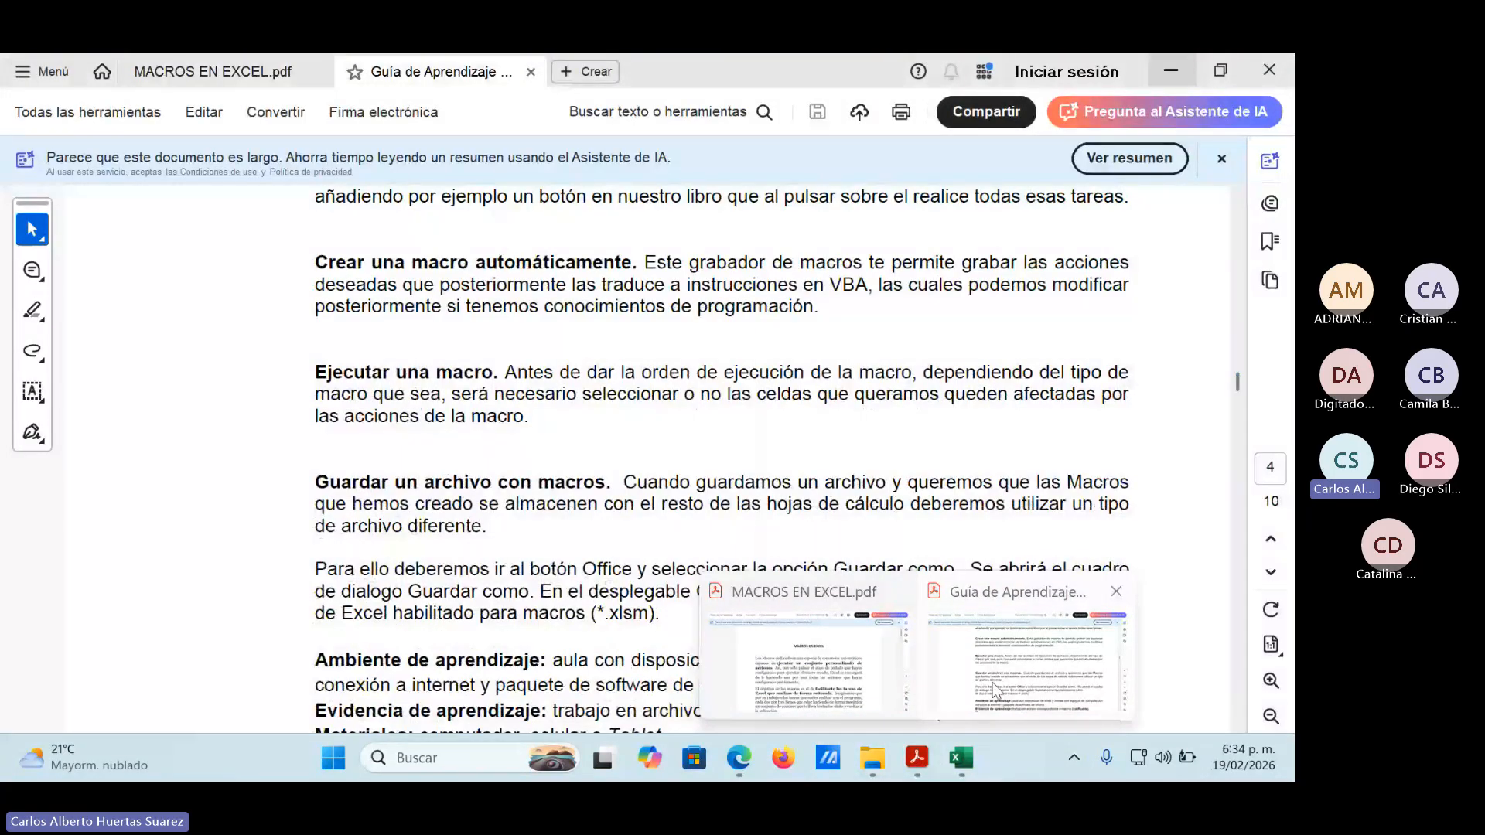
{"action": "left_click", "coordinate": [996, 691]}
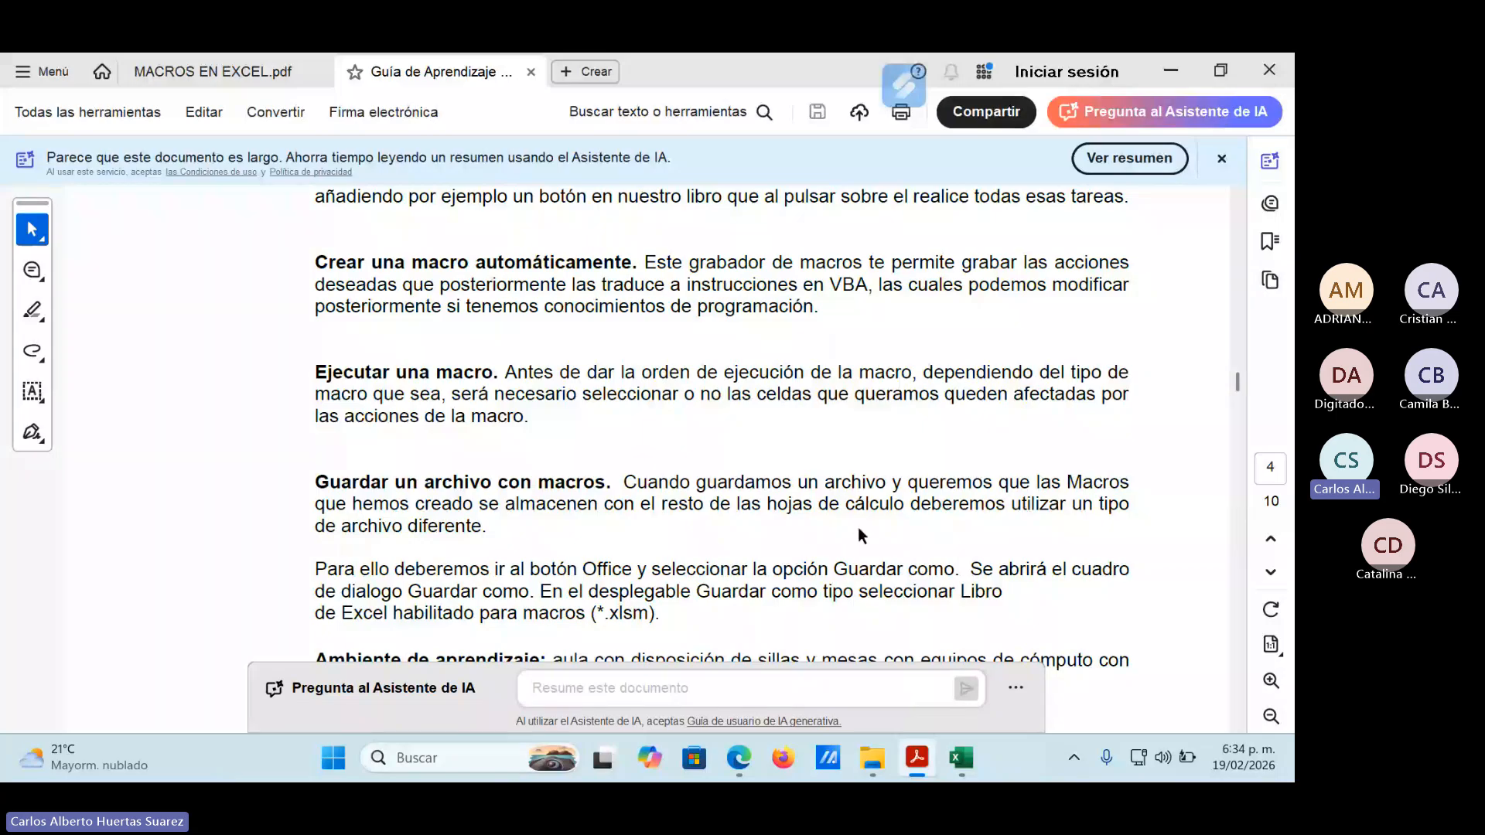
{"action": "scroll", "coordinate": [857, 527], "scroll_direction": "down", "scroll_amount": 2}
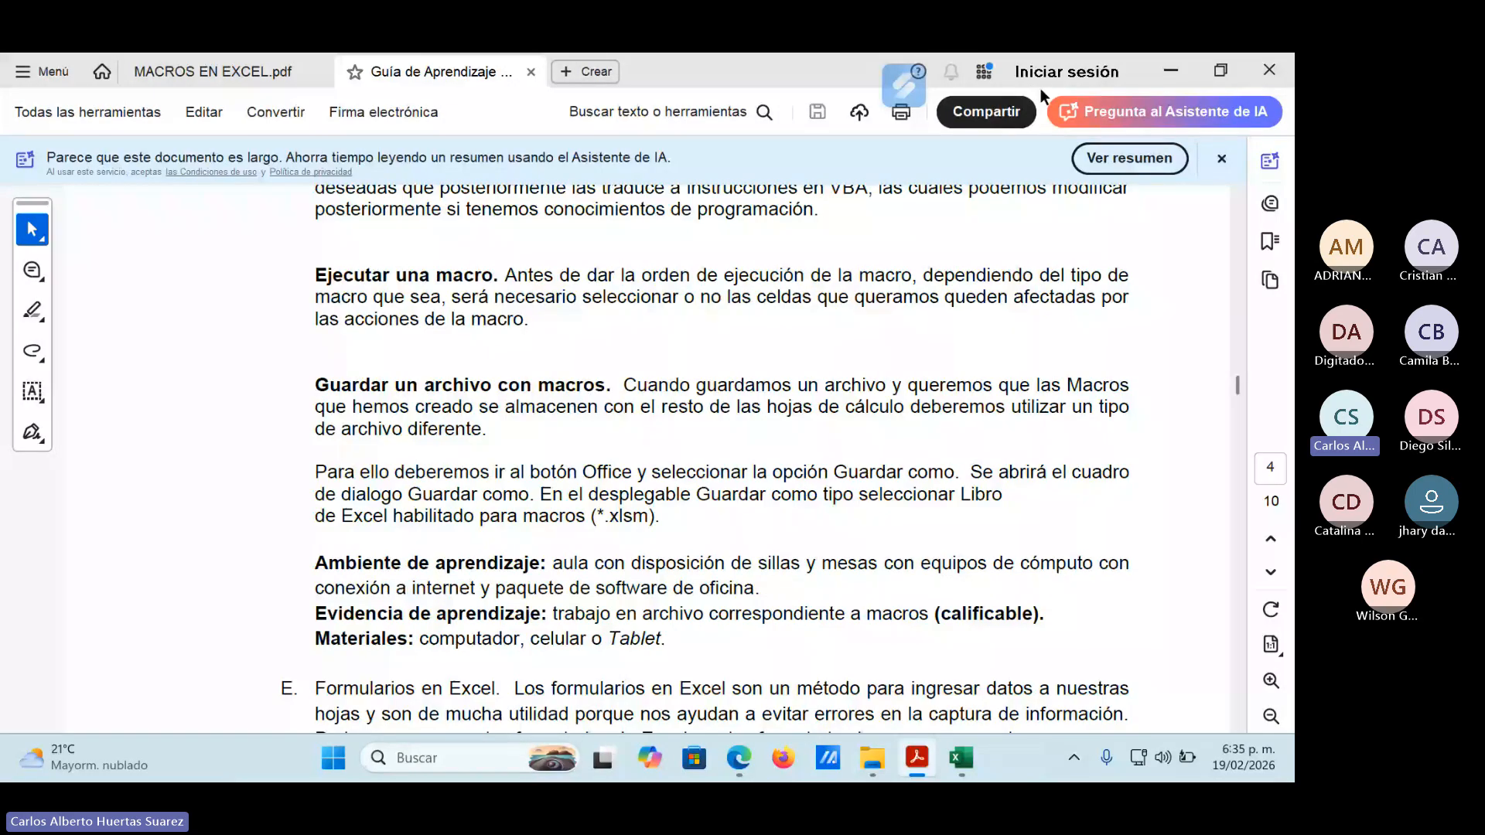
Switch to the Teams meeting and review the whole participants list.
{"action": "left_click", "coordinate": [1171, 71]}
{"action": "mouse_move", "coordinate": [738, 758]}
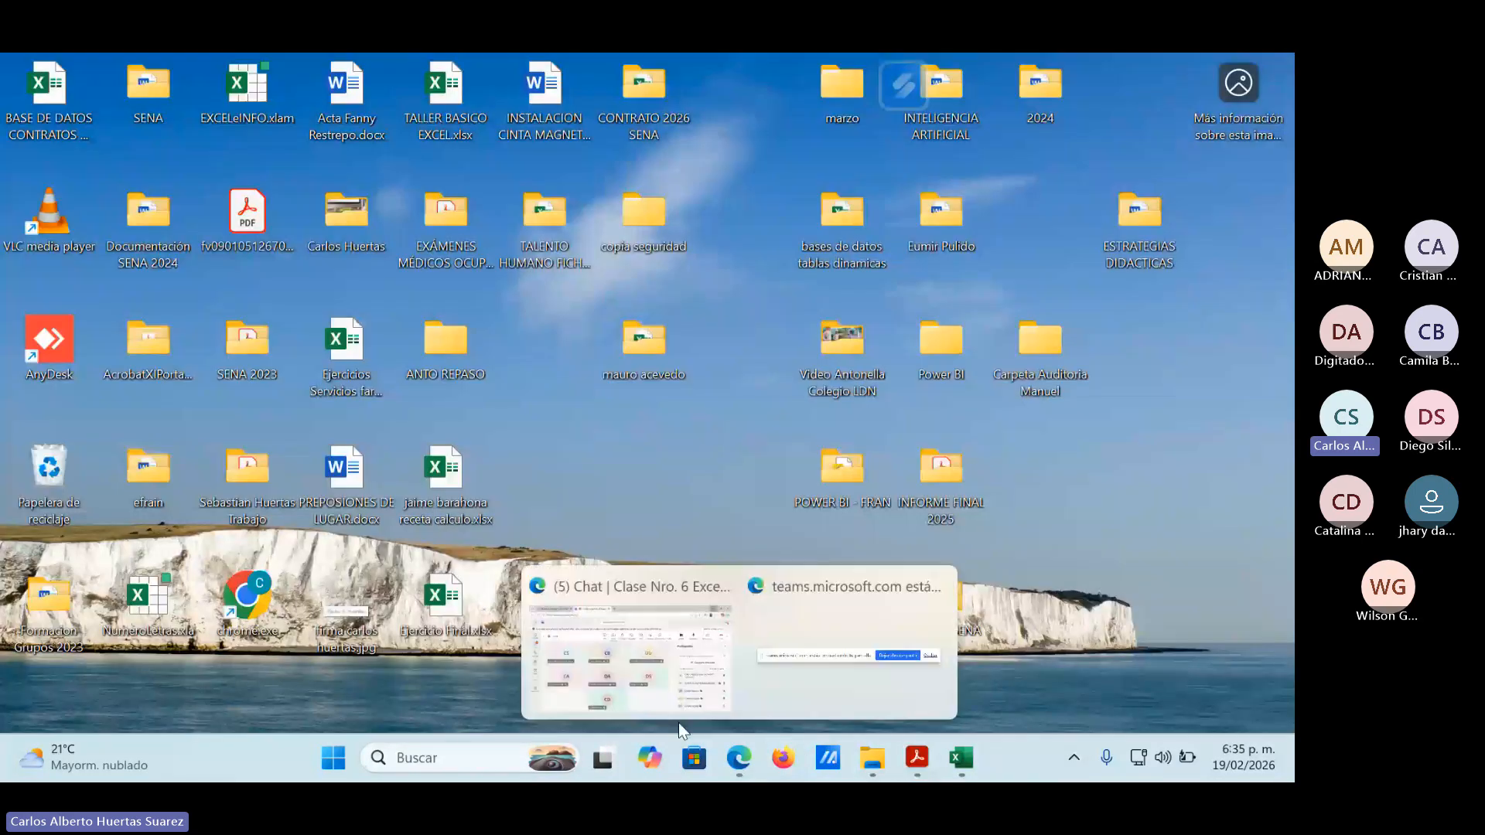
{"action": "left_click", "coordinate": [696, 669]}
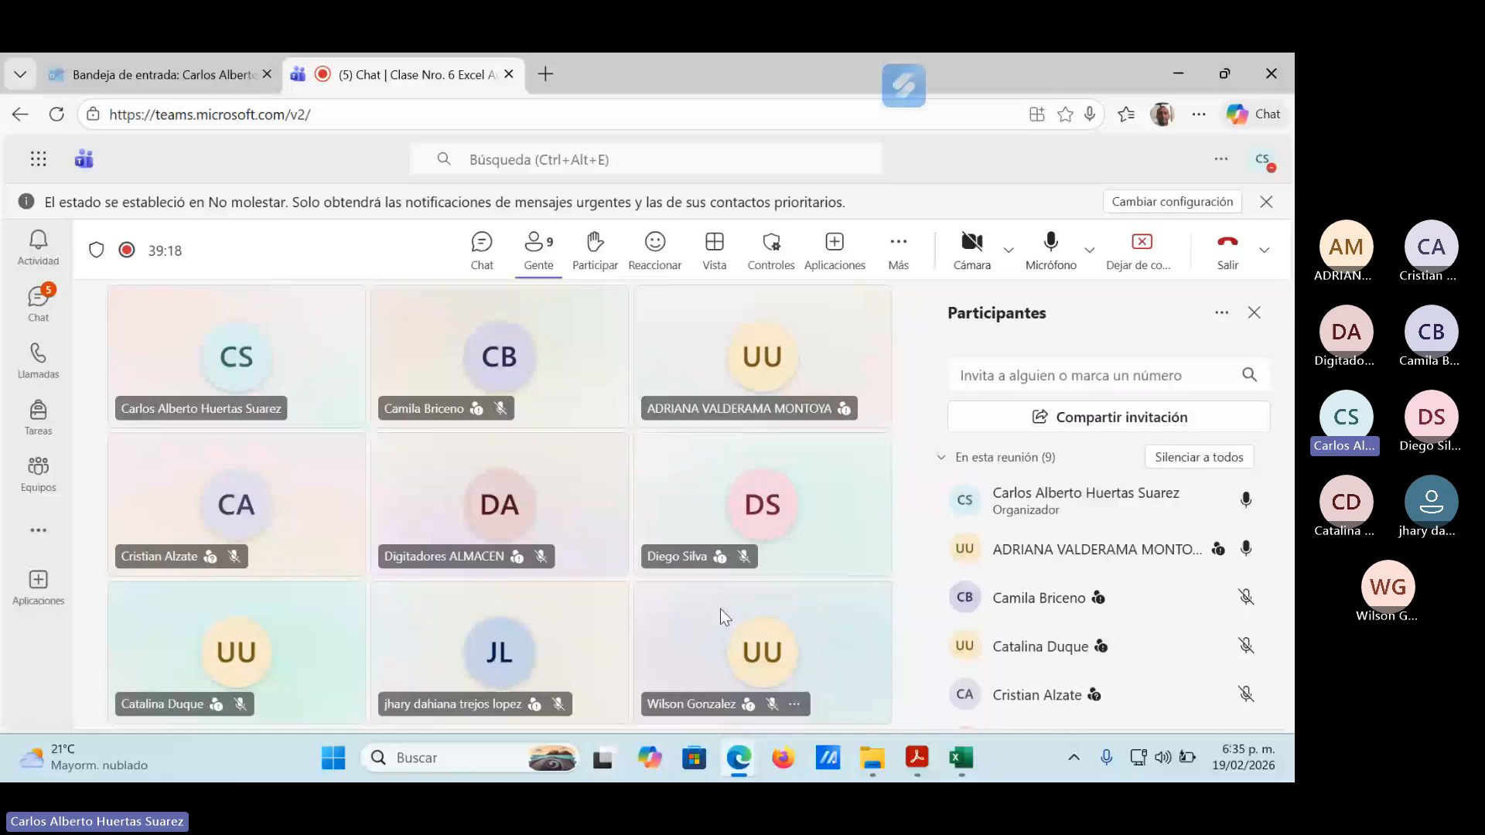
{"action": "scroll", "coordinate": [1140, 656], "scroll_direction": "down", "scroll_amount": 3}
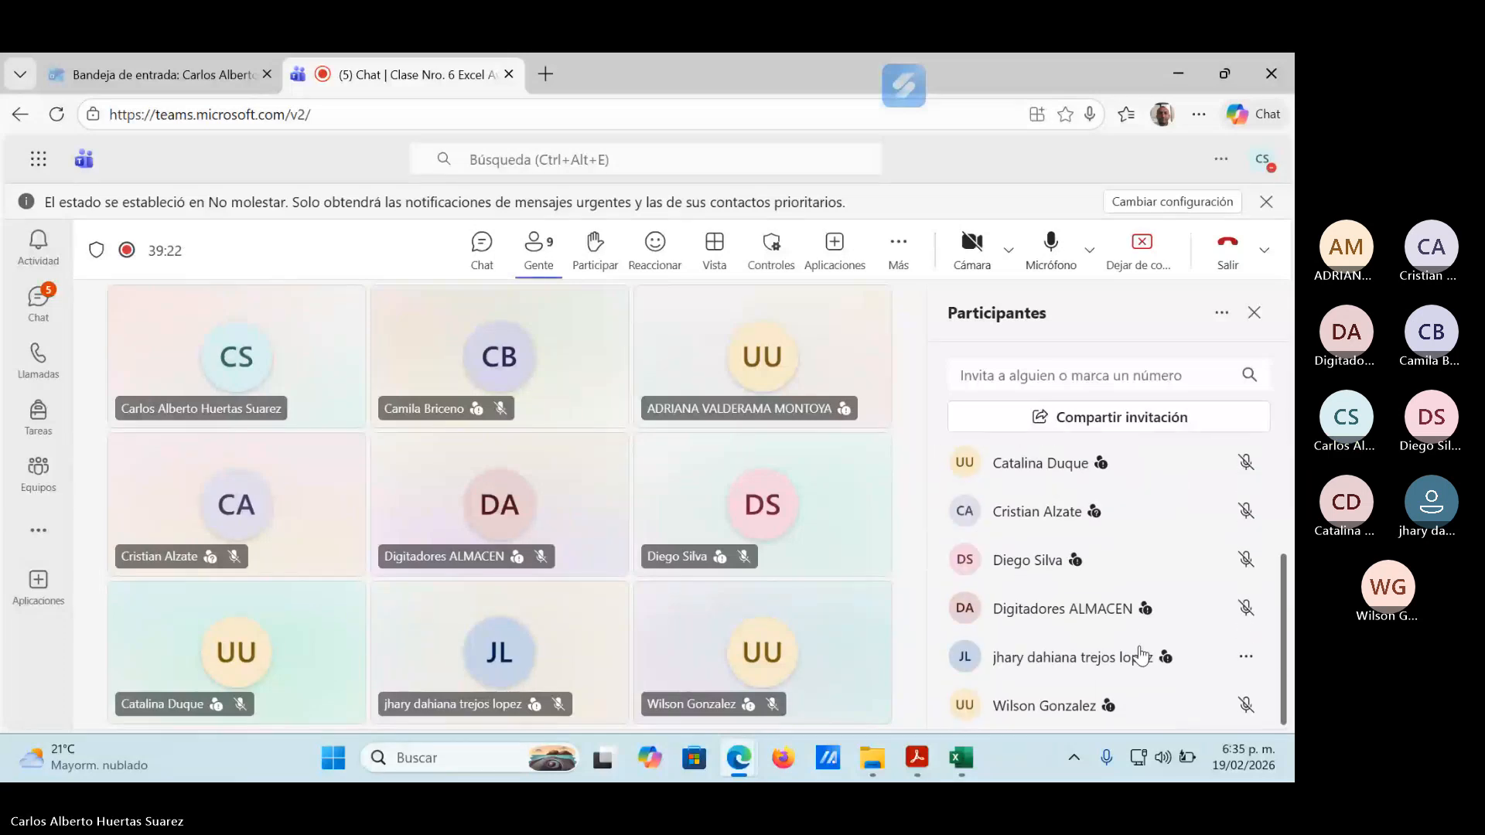
{"action": "scroll", "coordinate": [1141, 655], "scroll_direction": "up", "scroll_amount": 3}
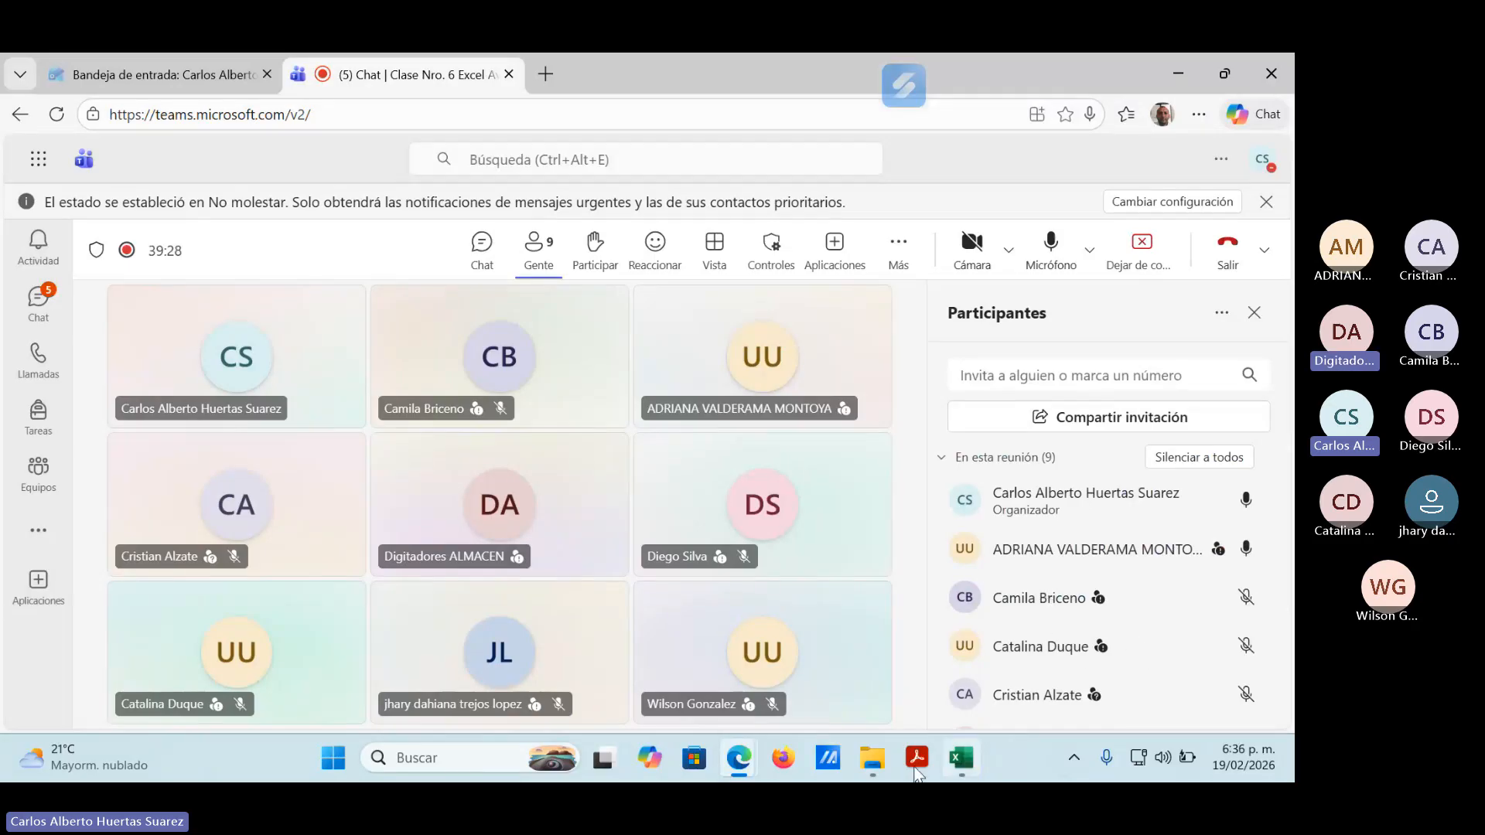
Switch to MACROS EN EXCEL.pdf and enlarge the page view to 123%, showing the start of the document.
{"action": "mouse_move", "coordinate": [917, 769]}
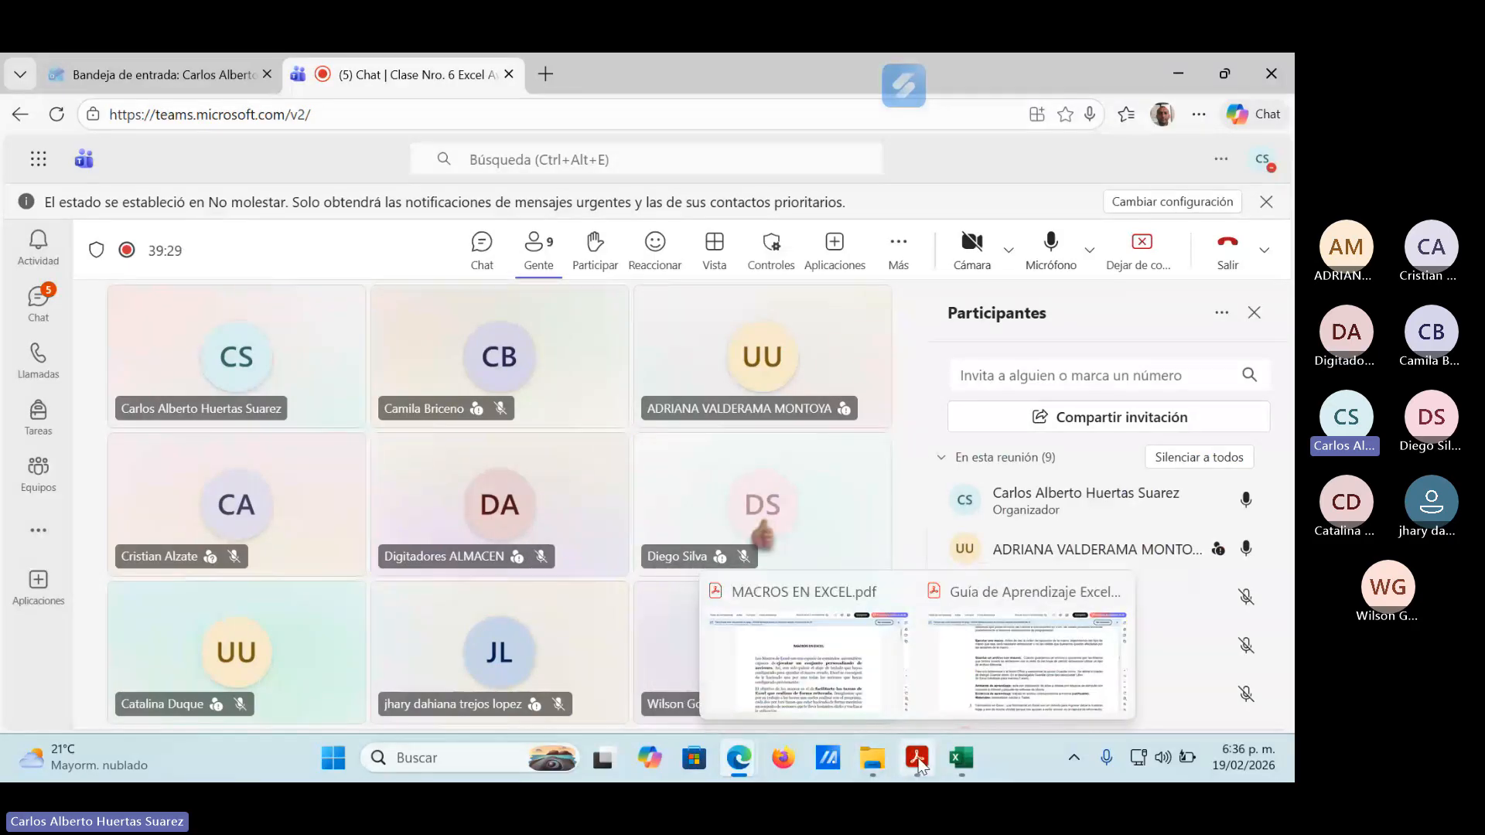
{"action": "mouse_move", "coordinate": [831, 703]}
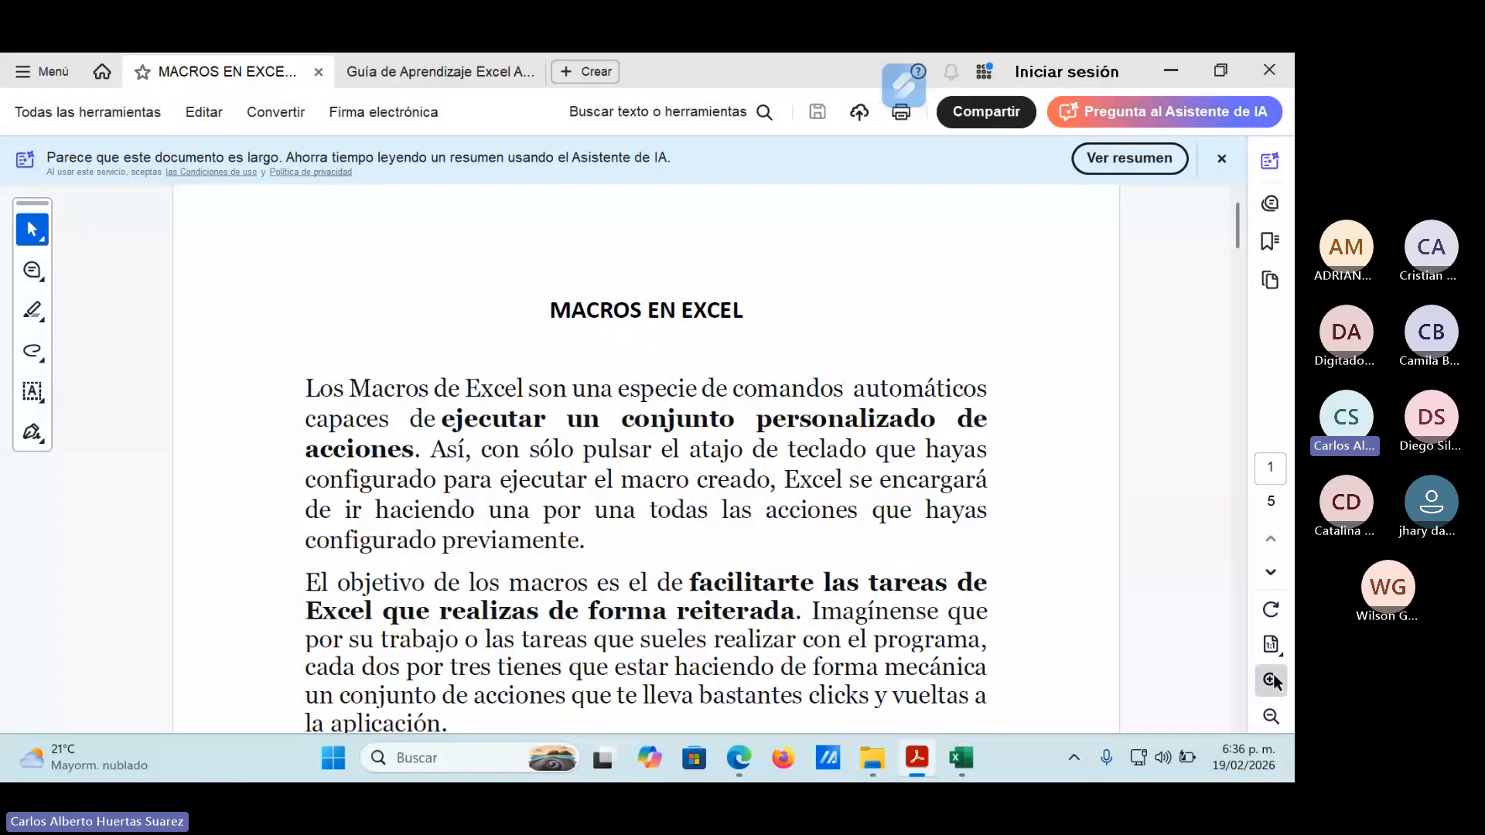
{"action": "left_click", "coordinate": [1272, 680]}
{"action": "scroll", "coordinate": [887, 549], "scroll_direction": "up", "scroll_amount": 5}
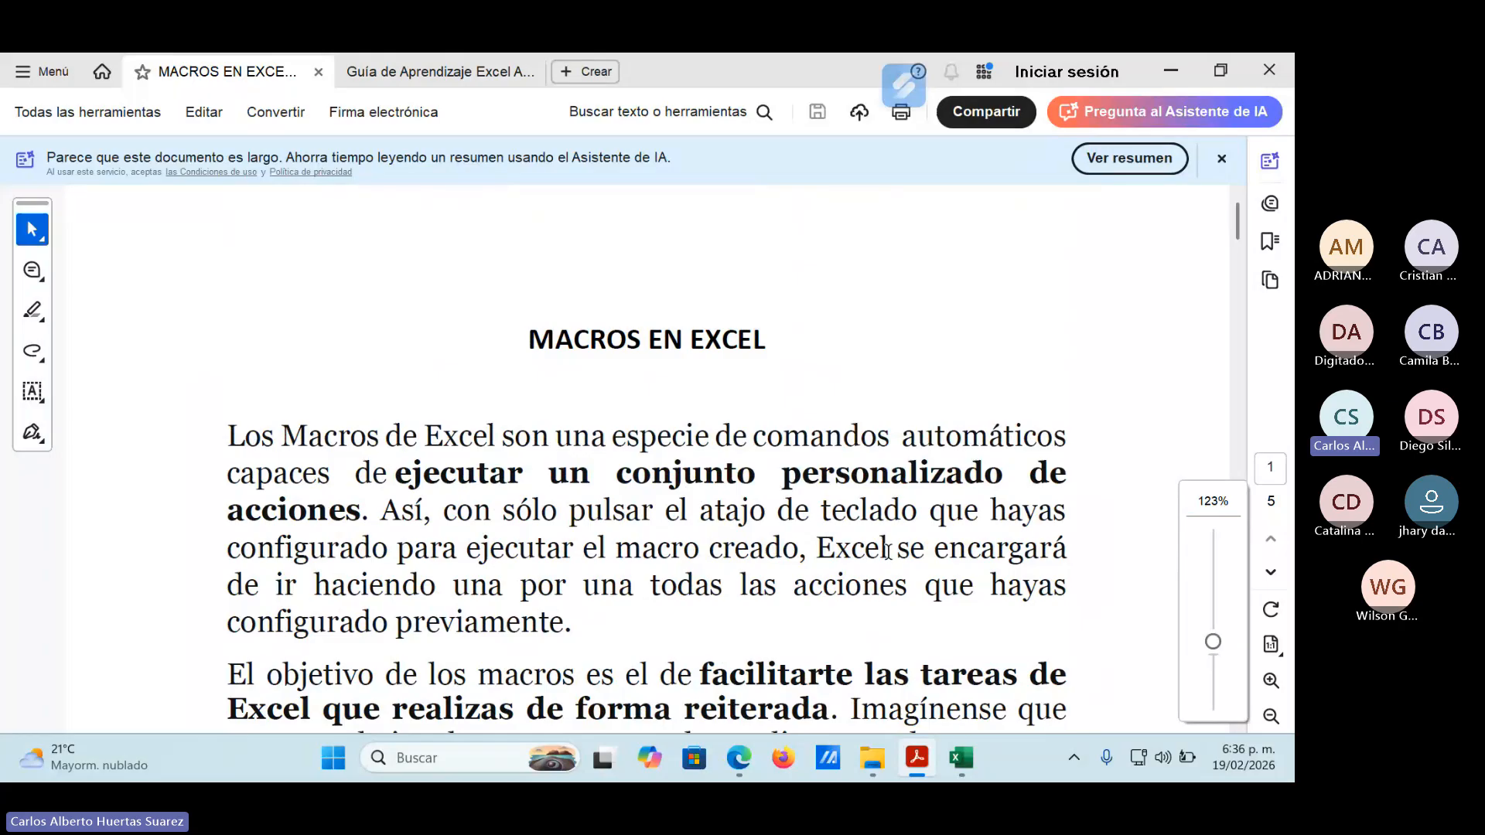
Show the opening paragraphs of MACROS EN EXCEL, point out "pulsar el atajo" by selecting it, and clear the selection.
{"action": "scroll", "coordinate": [887, 550], "scroll_direction": "down", "scroll_amount": 1}
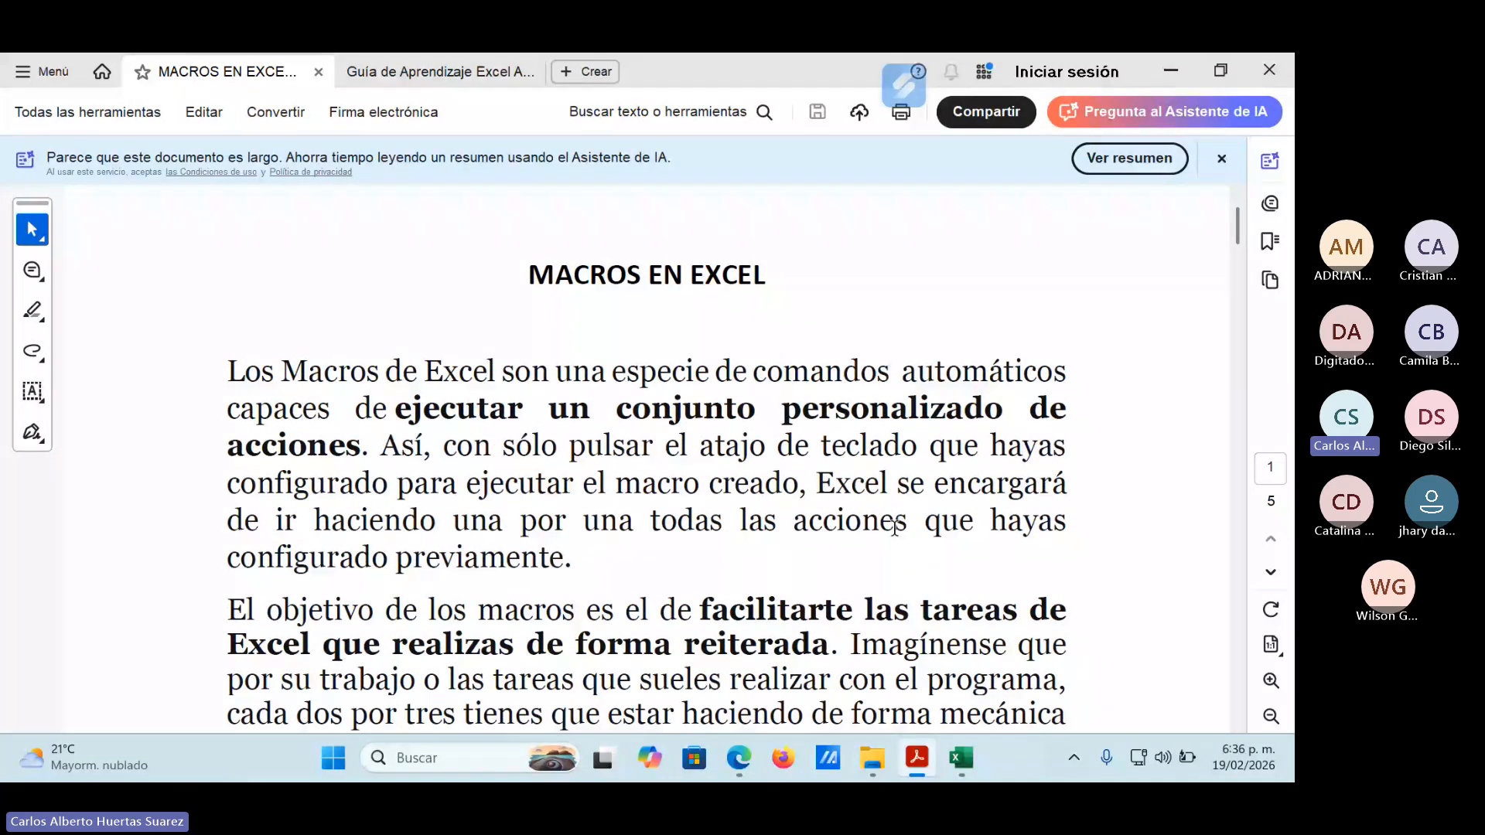
{"action": "scroll", "coordinate": [635, 539], "scroll_direction": "down", "scroll_amount": 1}
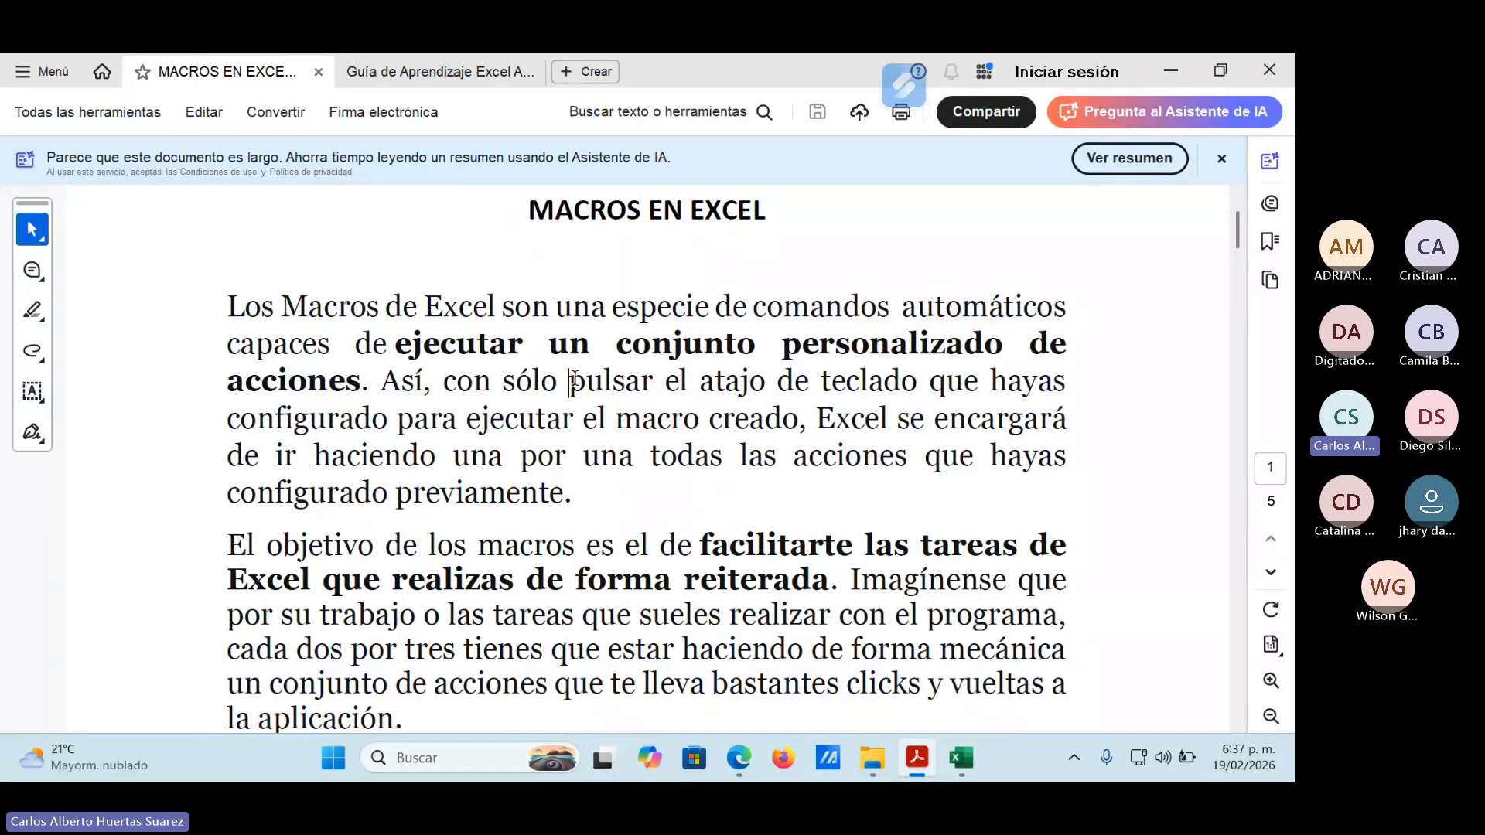
{"action": "left_click_drag", "start_coordinate": [570, 381], "coordinate": [766, 383]}
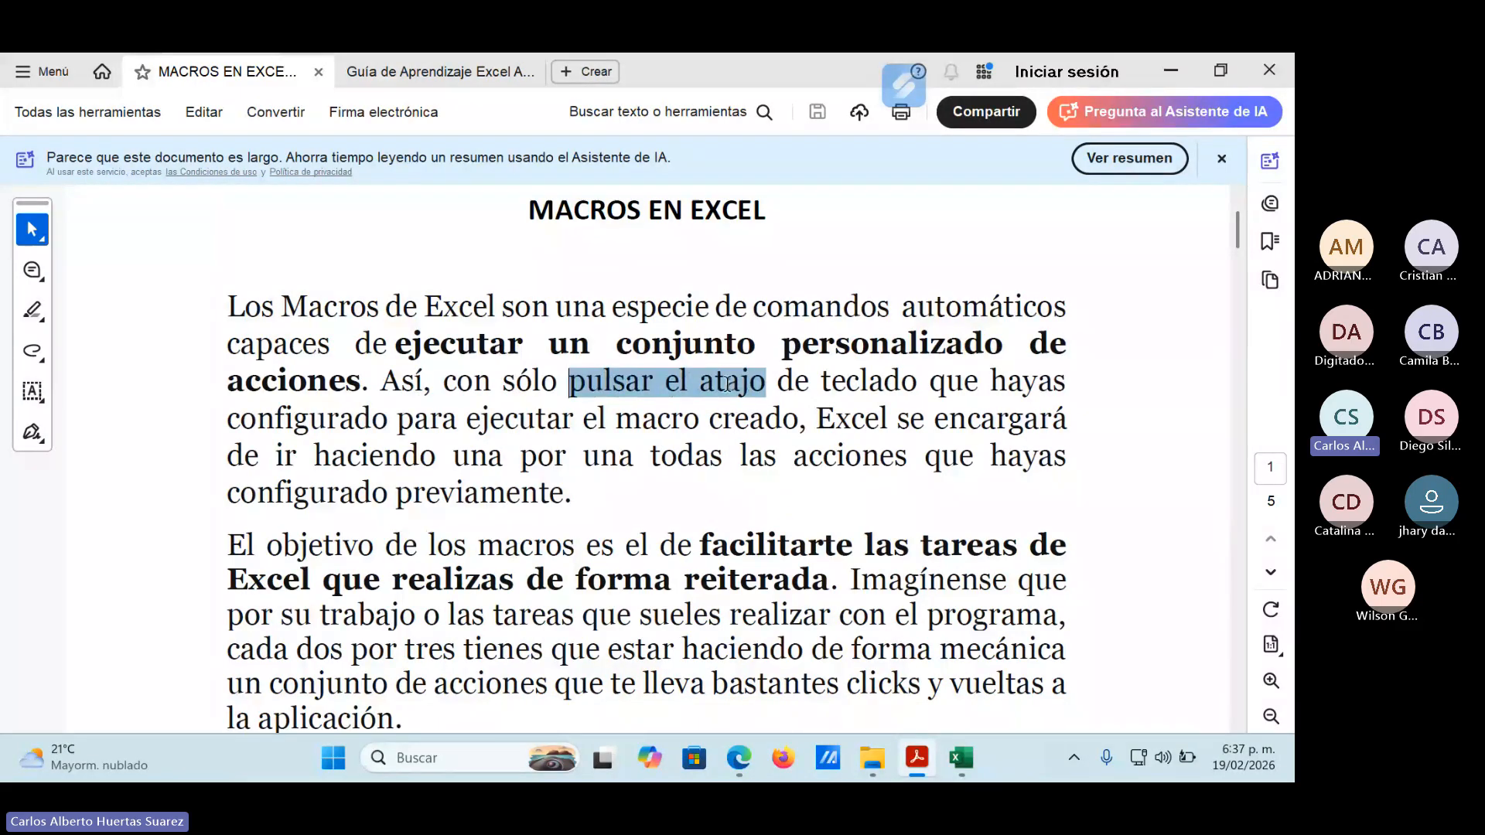
{"action": "left_click", "coordinate": [634, 435]}
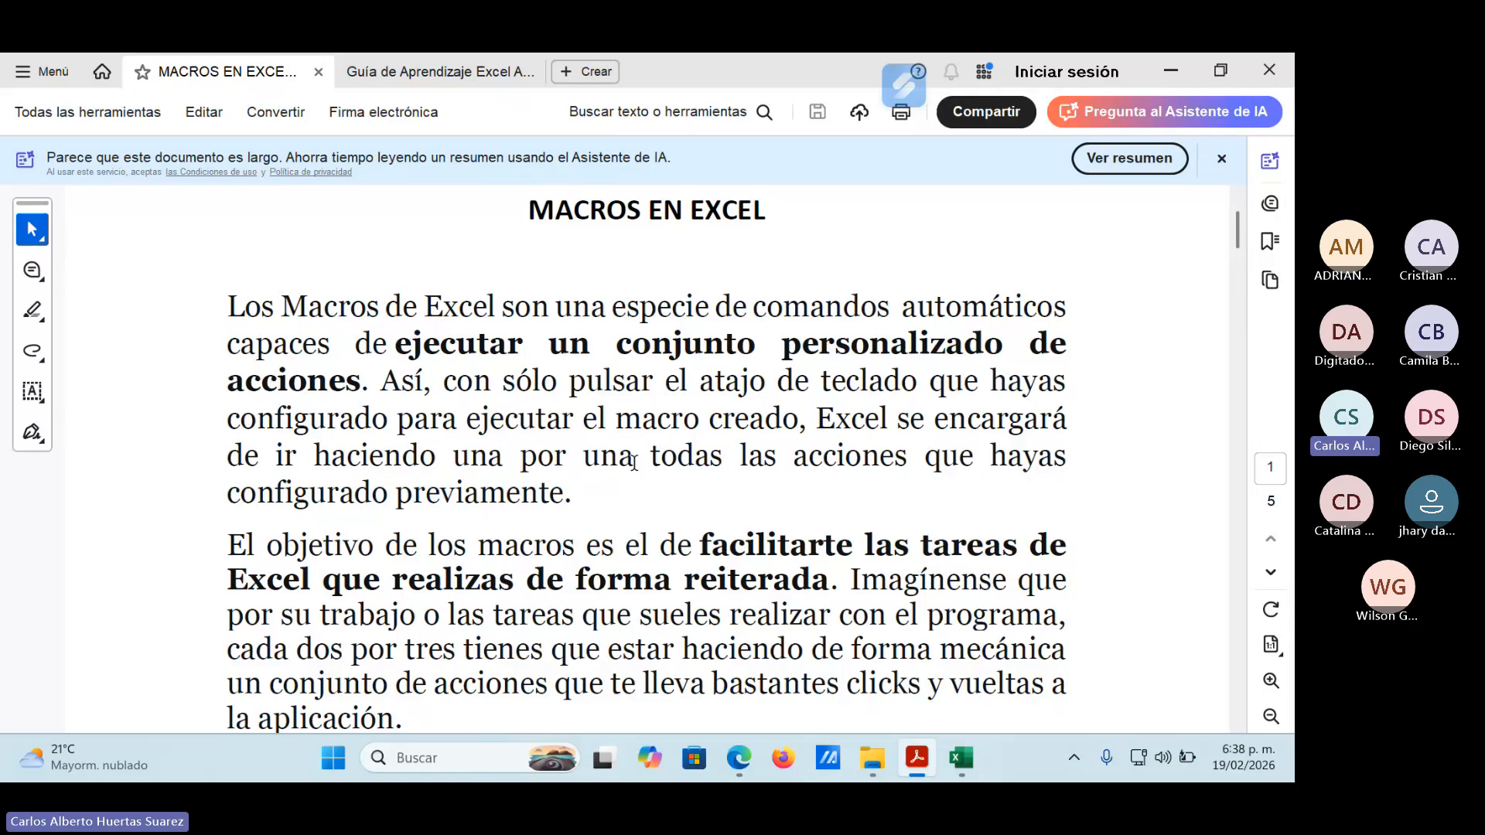
Switch to File Explorer and open 1. Combinacion_de_teclas.xlsx from CONTRATO 2026 SENA > COCINA 2 EXCEL BÁSICO > MATERIAL DE APOYO > Guía Nro.1.
{"action": "left_click", "coordinate": [1180, 60]}
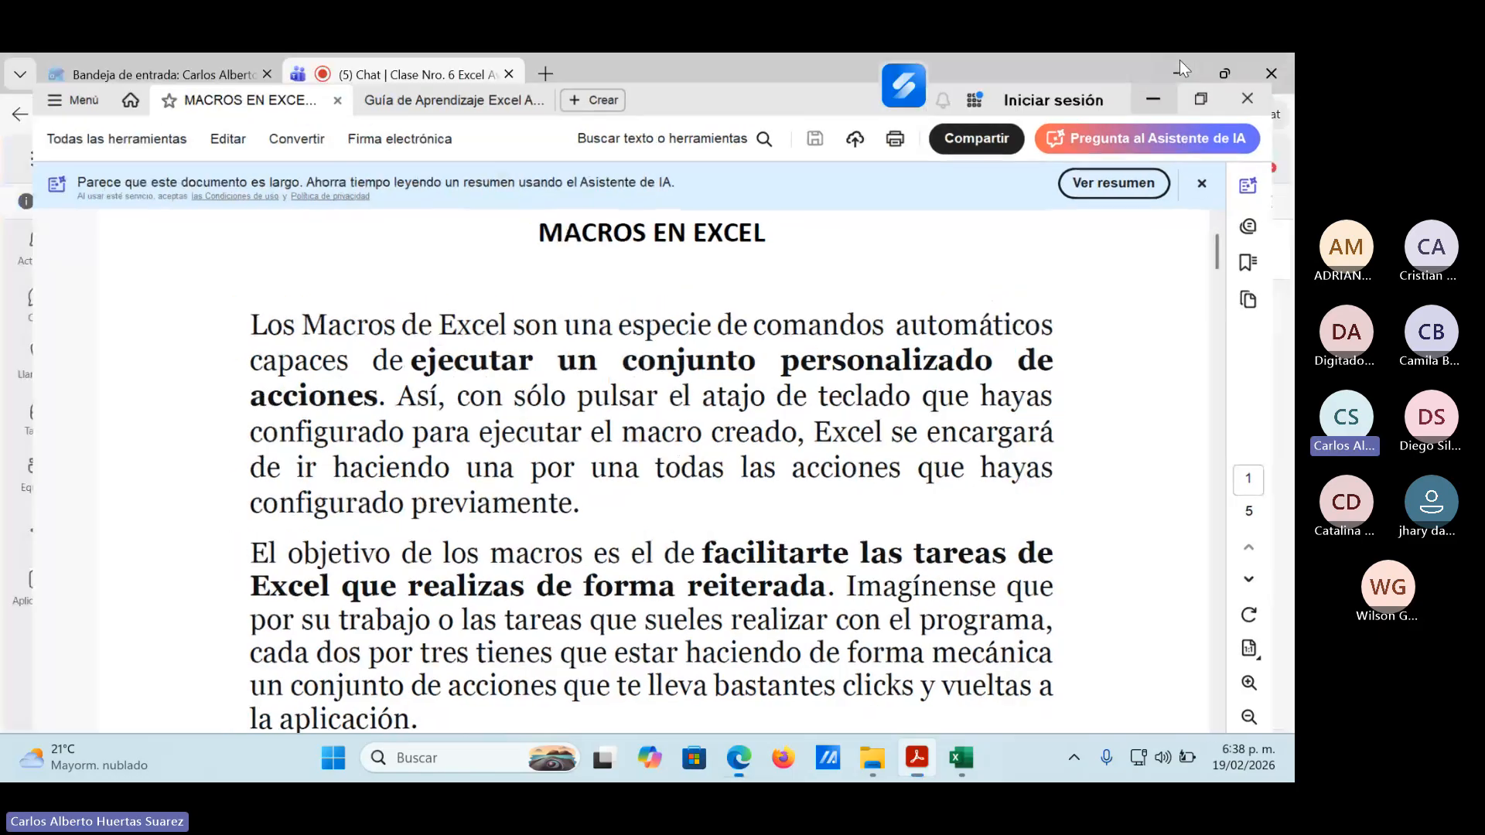
{"action": "mouse_move", "coordinate": [872, 758]}
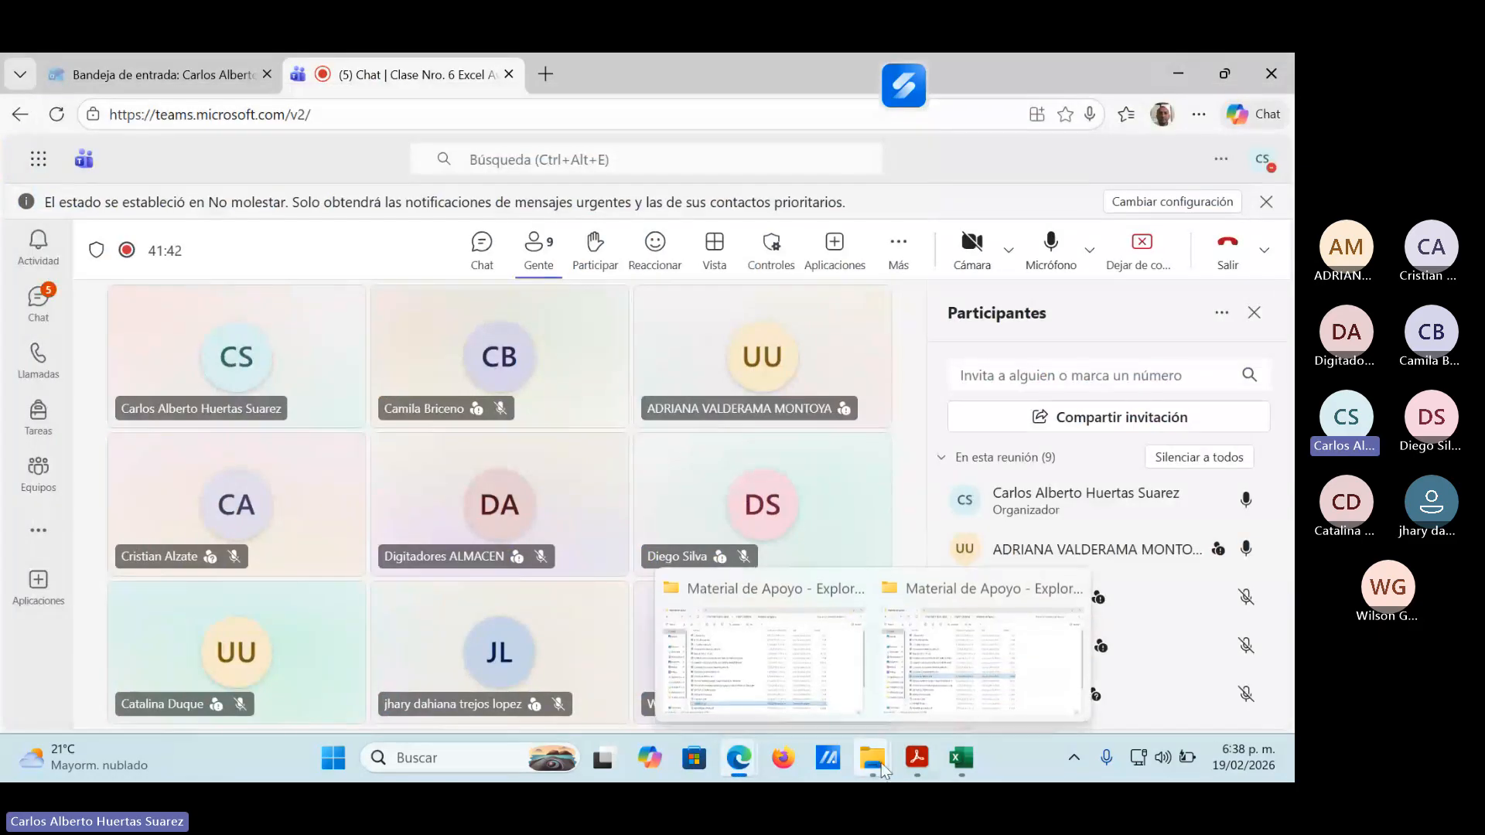
{"action": "left_click", "coordinate": [805, 678]}
{"action": "left_click", "coordinate": [124, 113]}
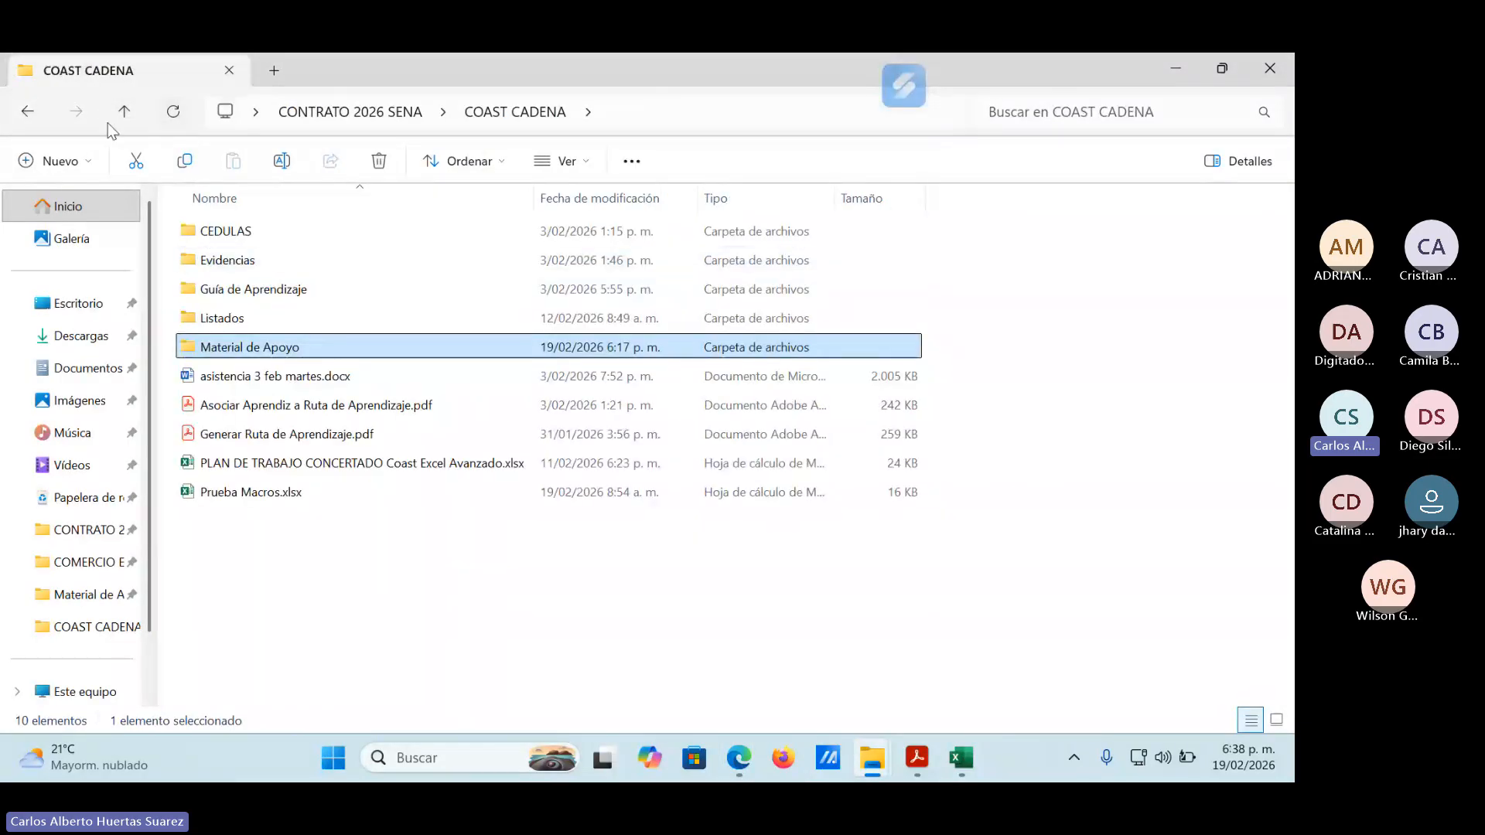
{"action": "left_click", "coordinate": [123, 111]}
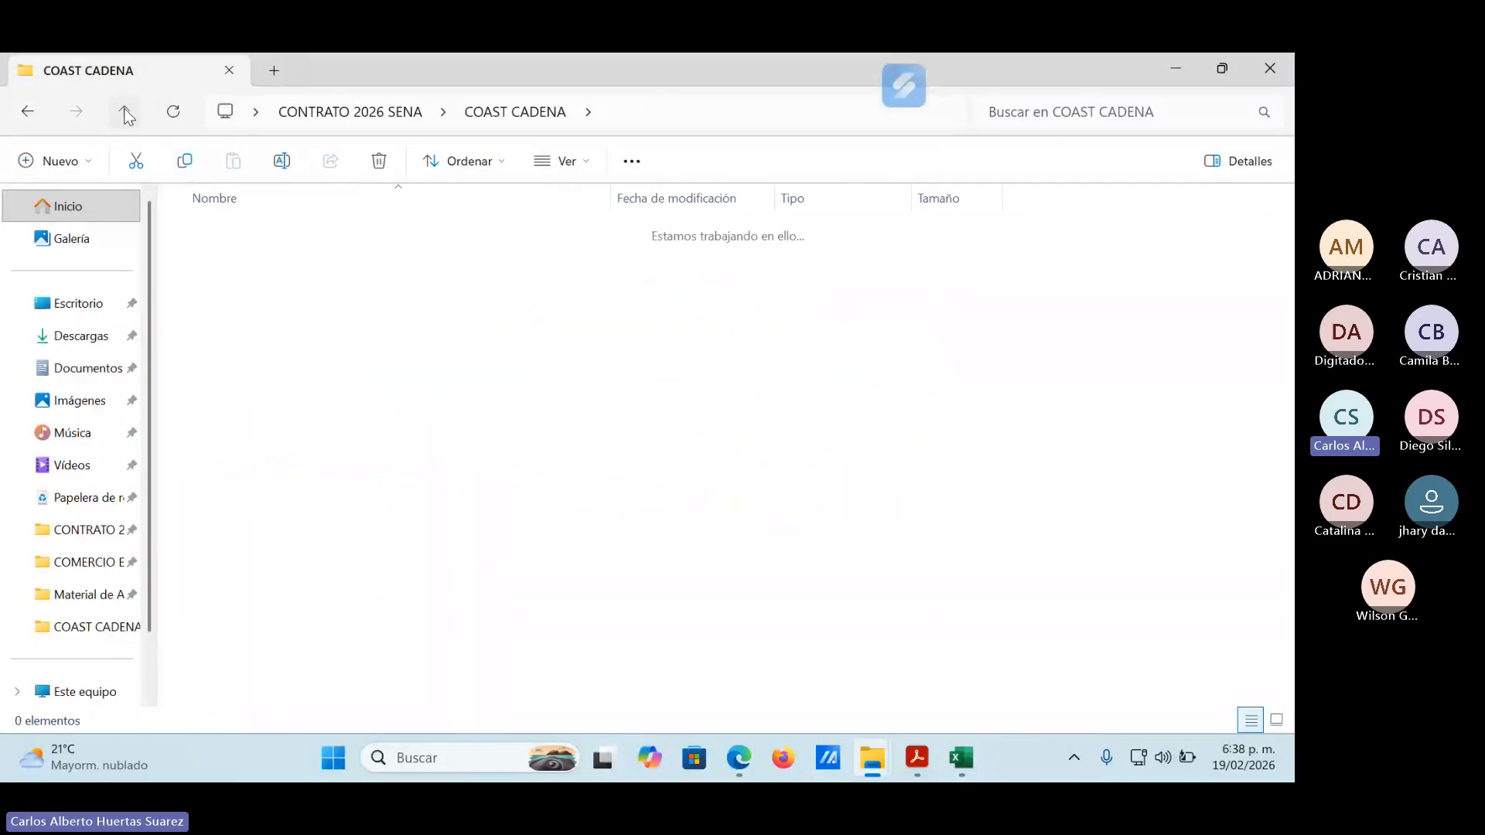
{"action": "double_click", "coordinate": [297, 262]}
{"action": "double_click", "coordinate": [269, 318]}
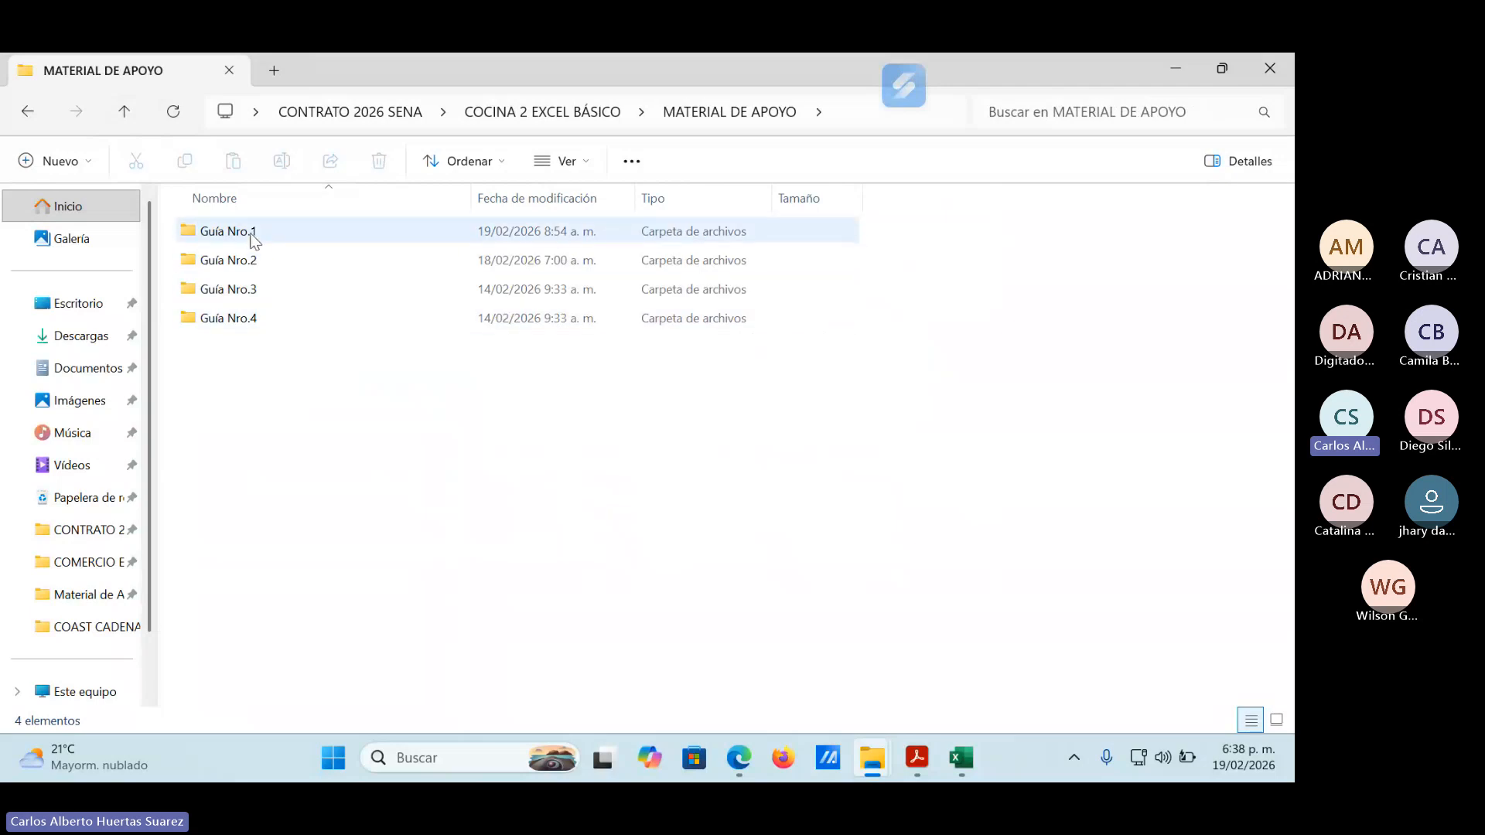
{"action": "double_click", "coordinate": [232, 232]}
{"action": "double_click", "coordinate": [278, 231]}
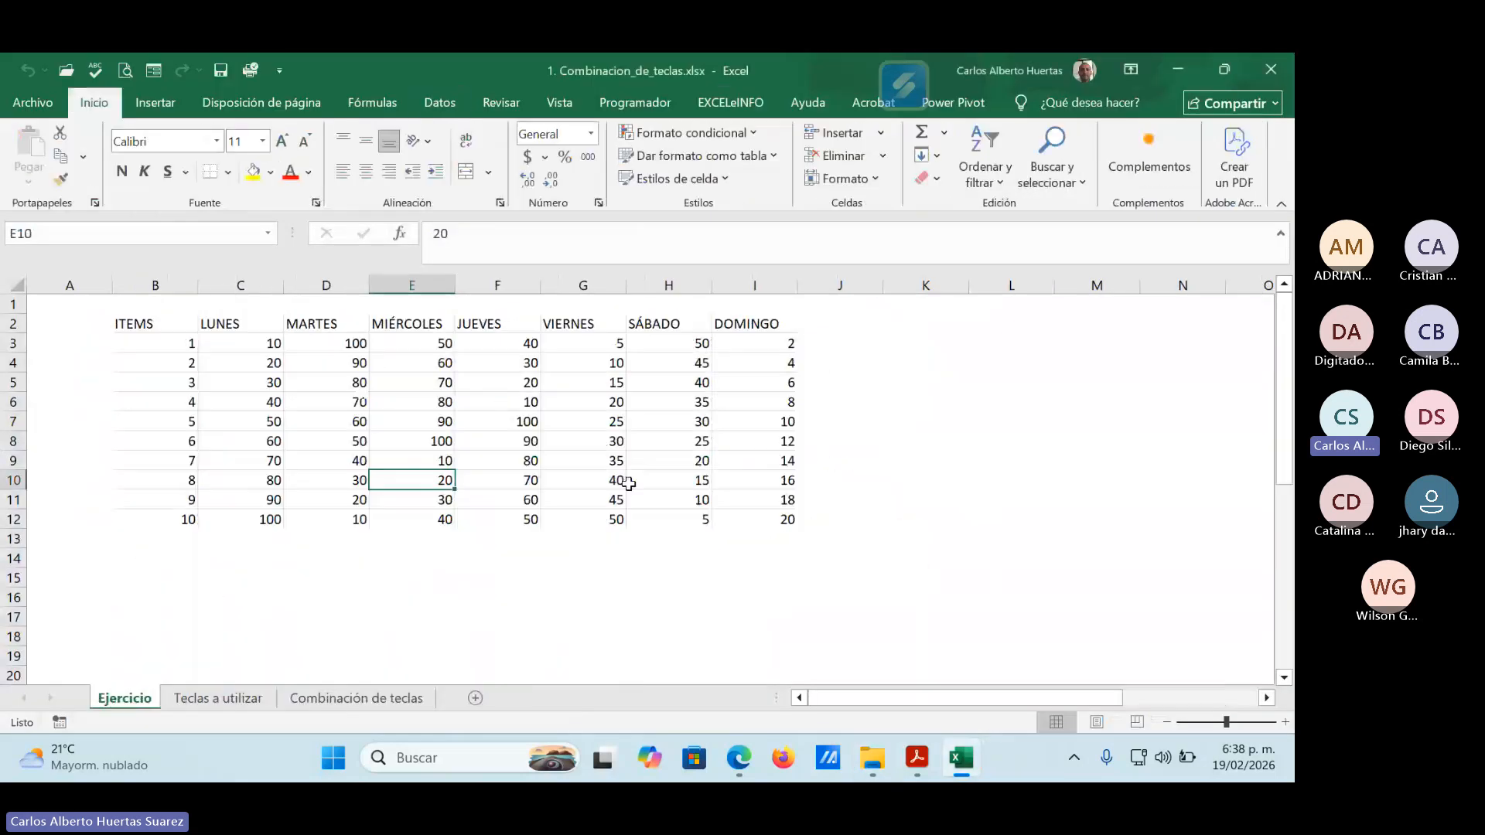
Examine the "Atajos de teclado para Excel" picture beside the table on the Ejercicio sheet, covering the CTRL combinations and function keys.
{"action": "left_click_drag", "start_coordinate": [908, 702], "coordinate": [1027, 694]}
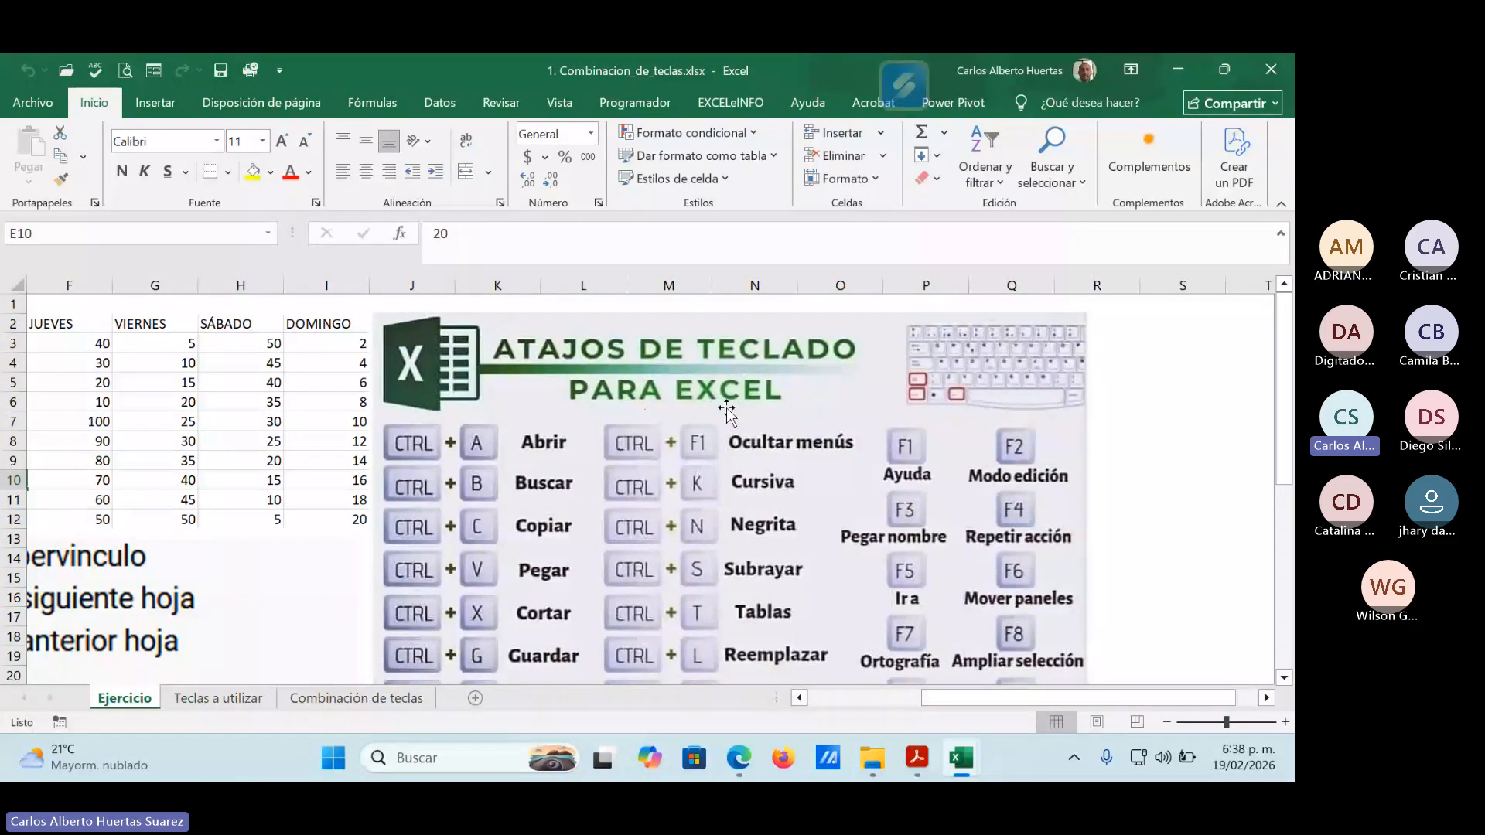
{"action": "scroll", "coordinate": [1172, 492], "scroll_direction": "down", "scroll_amount": 1}
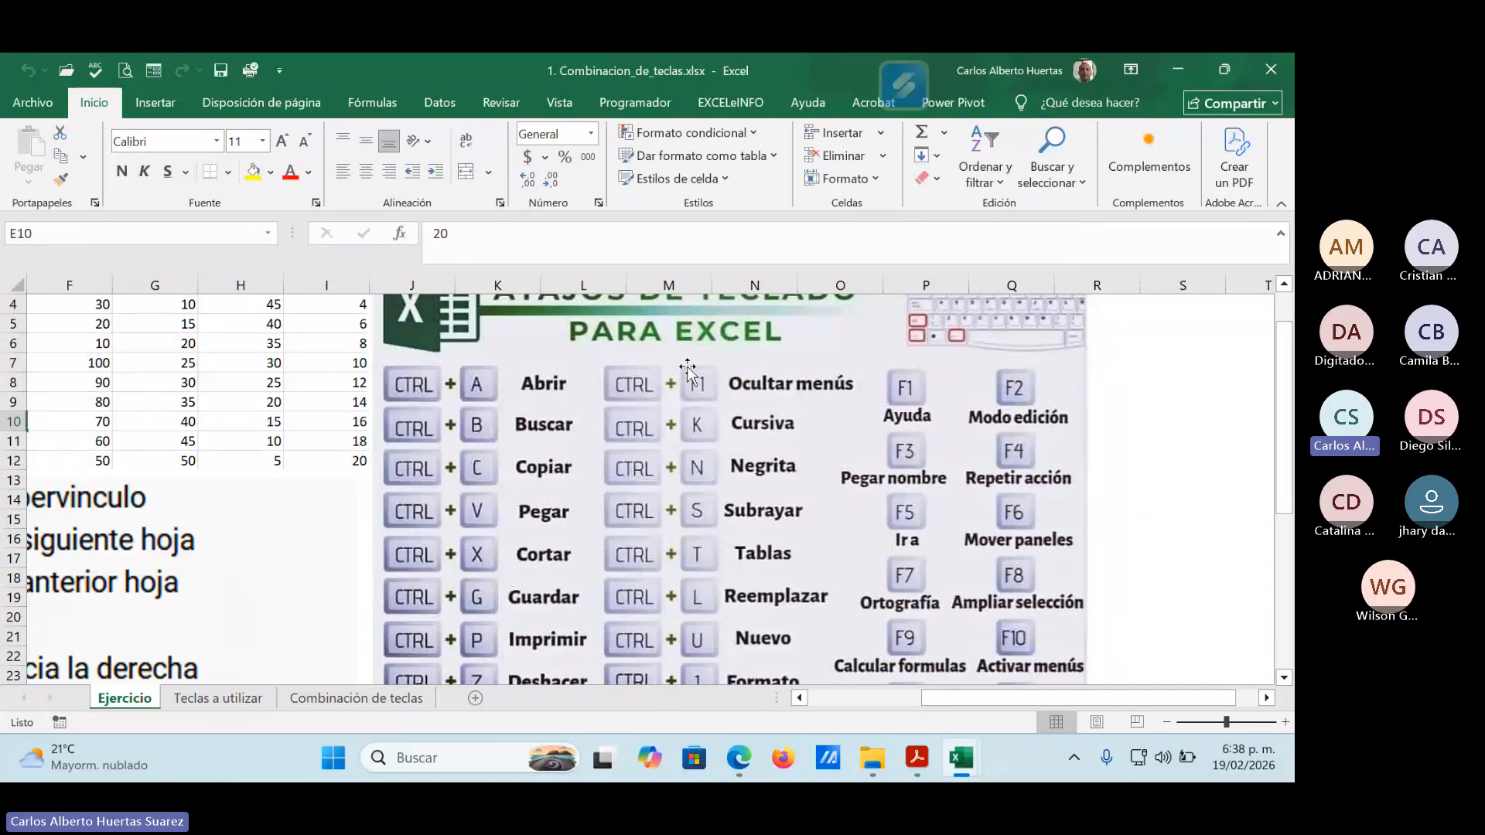
{"action": "scroll", "coordinate": [685, 372], "scroll_direction": "down", "scroll_amount": 3}
{"action": "scroll", "coordinate": [799, 507], "scroll_direction": "up", "scroll_amount": 3}
{"action": "scroll", "coordinate": [804, 553], "scroll_direction": "down", "scroll_amount": 2}
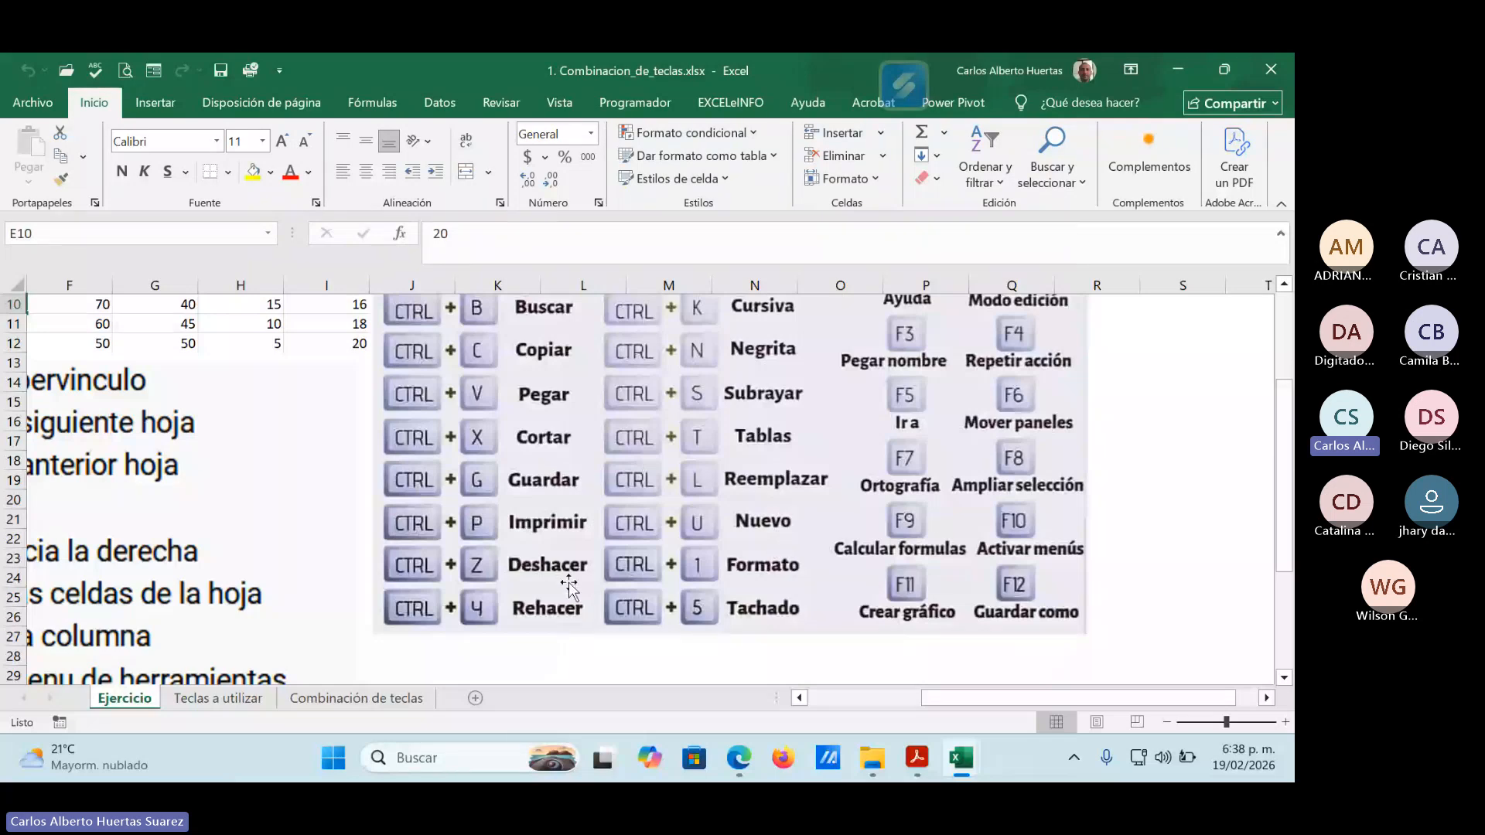
{"action": "scroll", "coordinate": [891, 569], "scroll_direction": "up", "scroll_amount": 1}
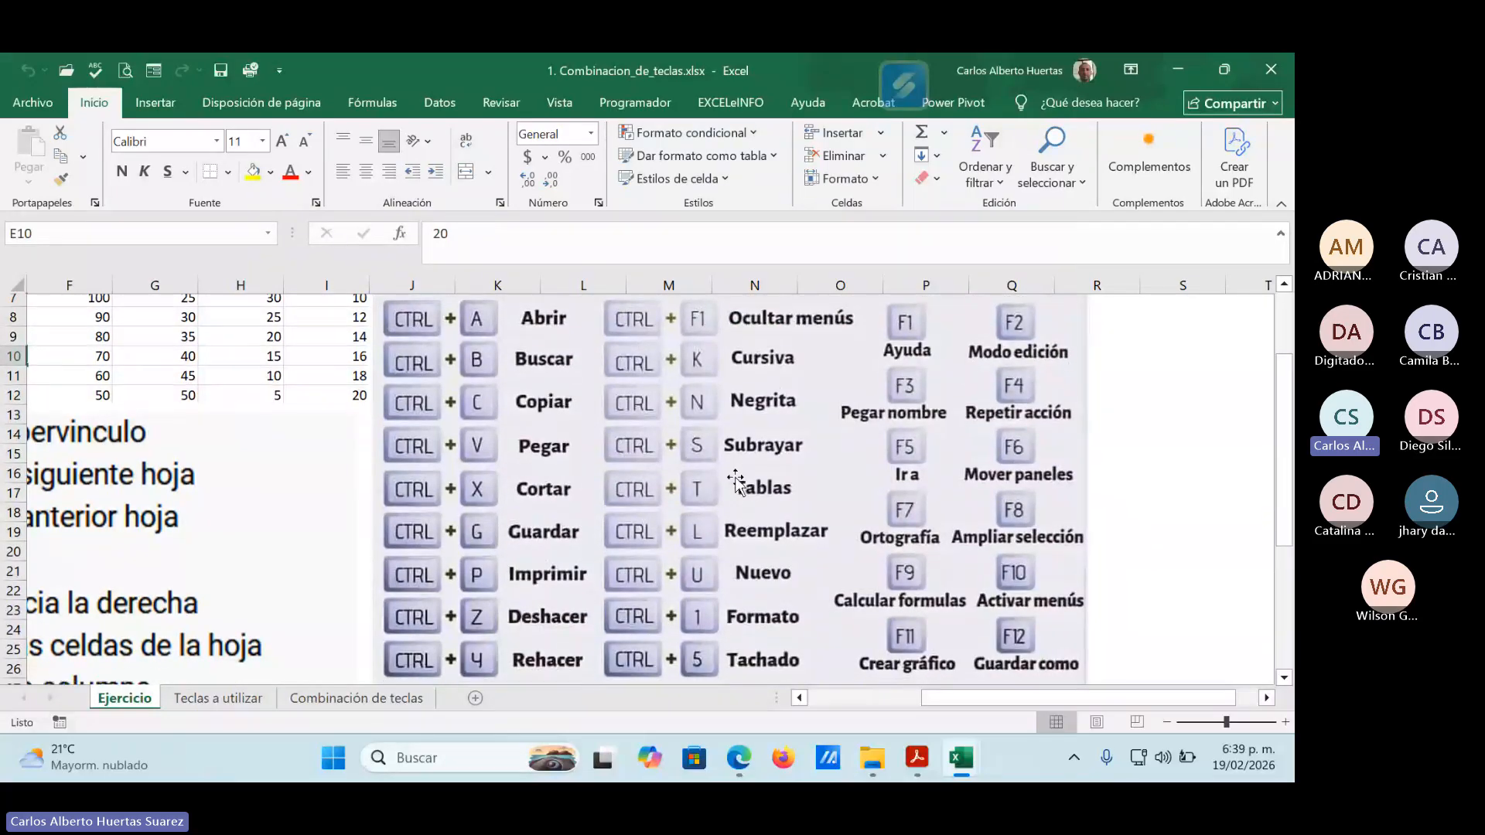
{"action": "scroll", "coordinate": [738, 486], "scroll_direction": "down", "scroll_amount": 2}
{"action": "scroll", "coordinate": [739, 486], "scroll_direction": "up", "scroll_amount": 2}
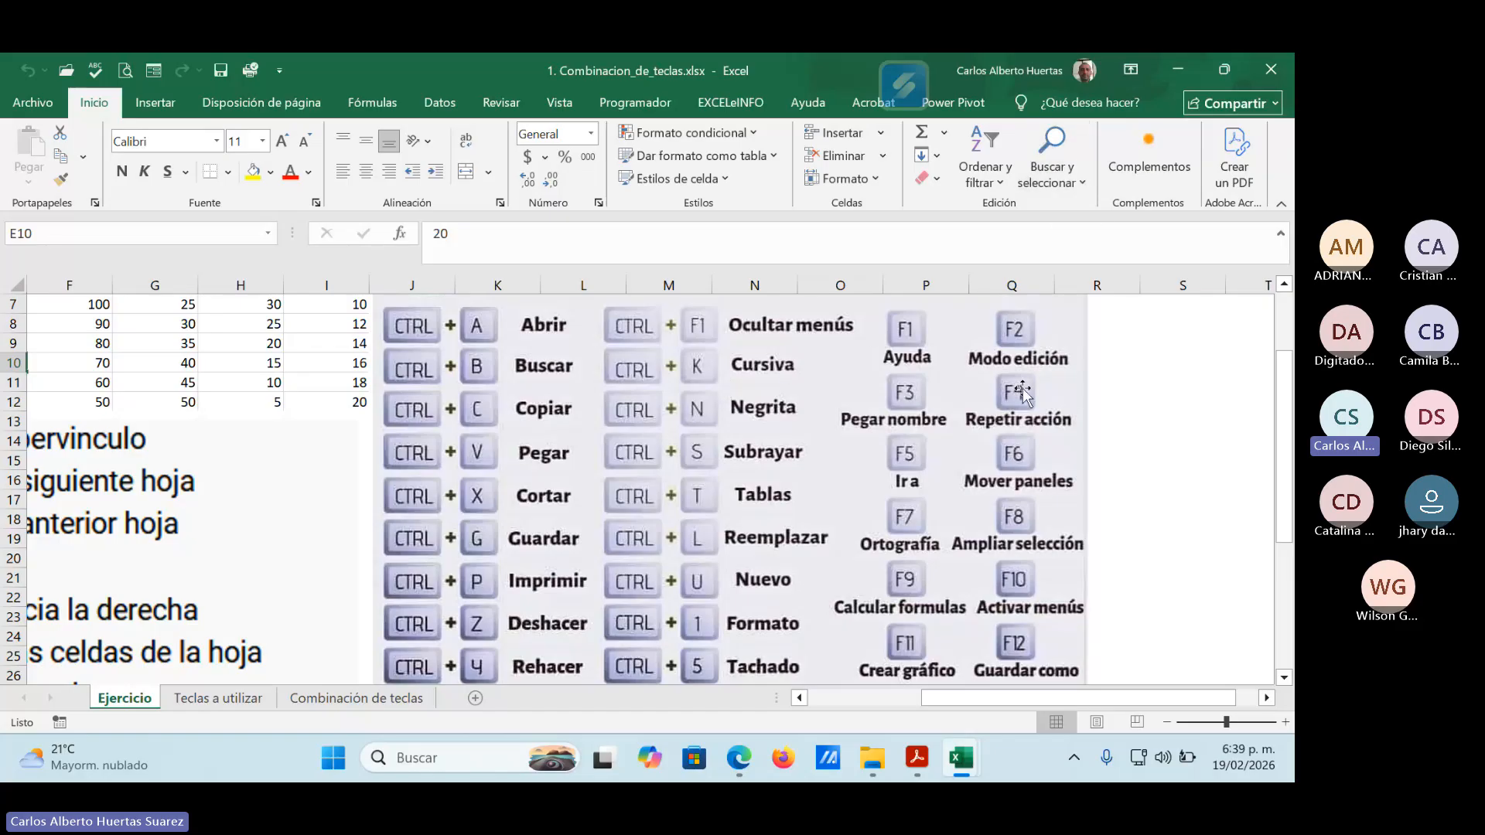
{"action": "scroll", "coordinate": [1009, 416], "scroll_direction": "down", "scroll_amount": 2}
{"action": "scroll", "coordinate": [1007, 422], "scroll_direction": "up", "scroll_amount": 3}
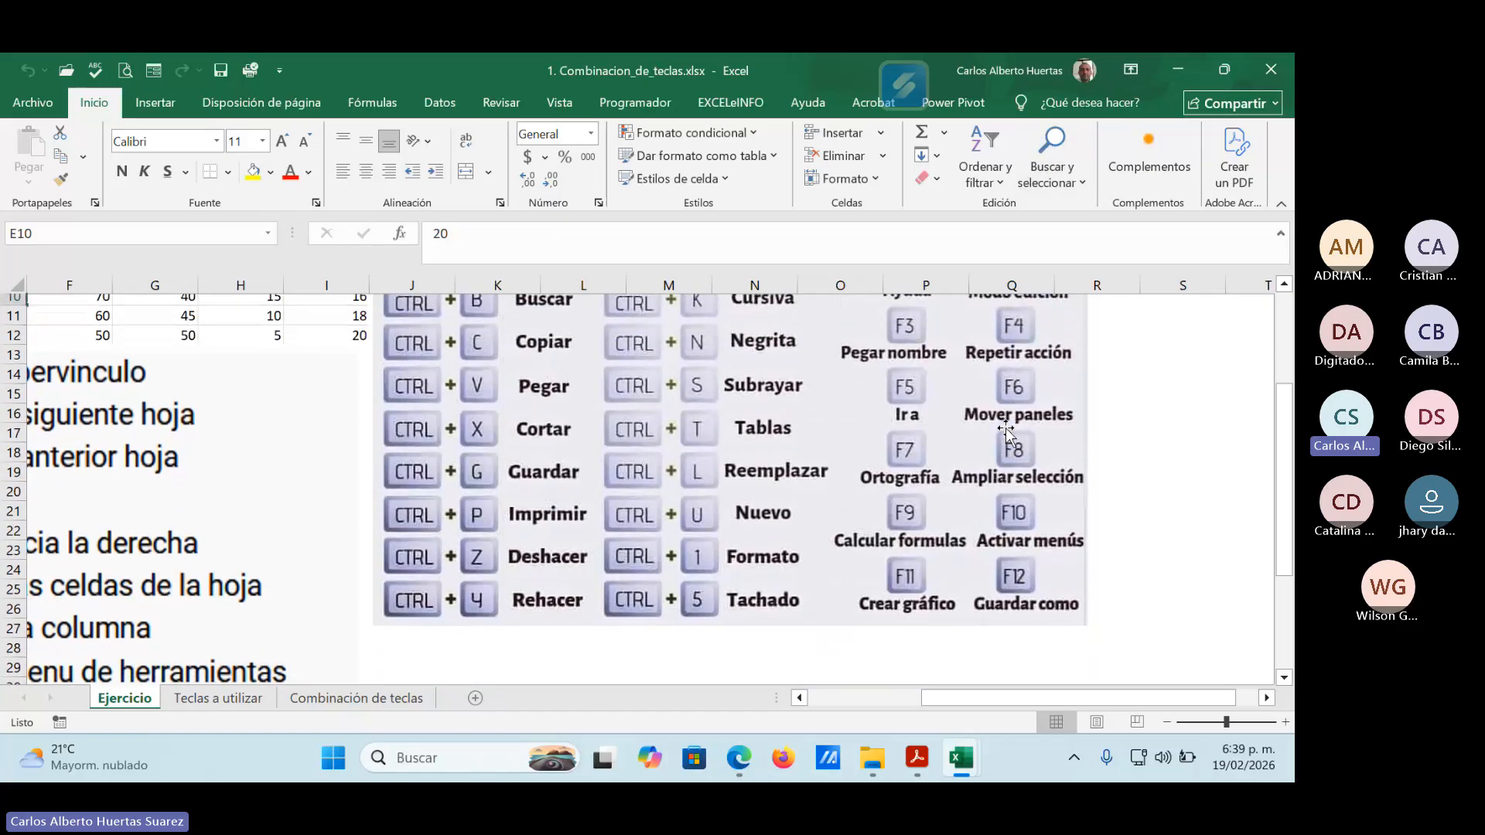
Return to the start of the keyboard shortcuts picture, minimize the workbook, and switch to MACROS EN EXCEL.pdf in Acrobat.
{"action": "scroll", "coordinate": [1007, 429], "scroll_direction": "up", "scroll_amount": 1}
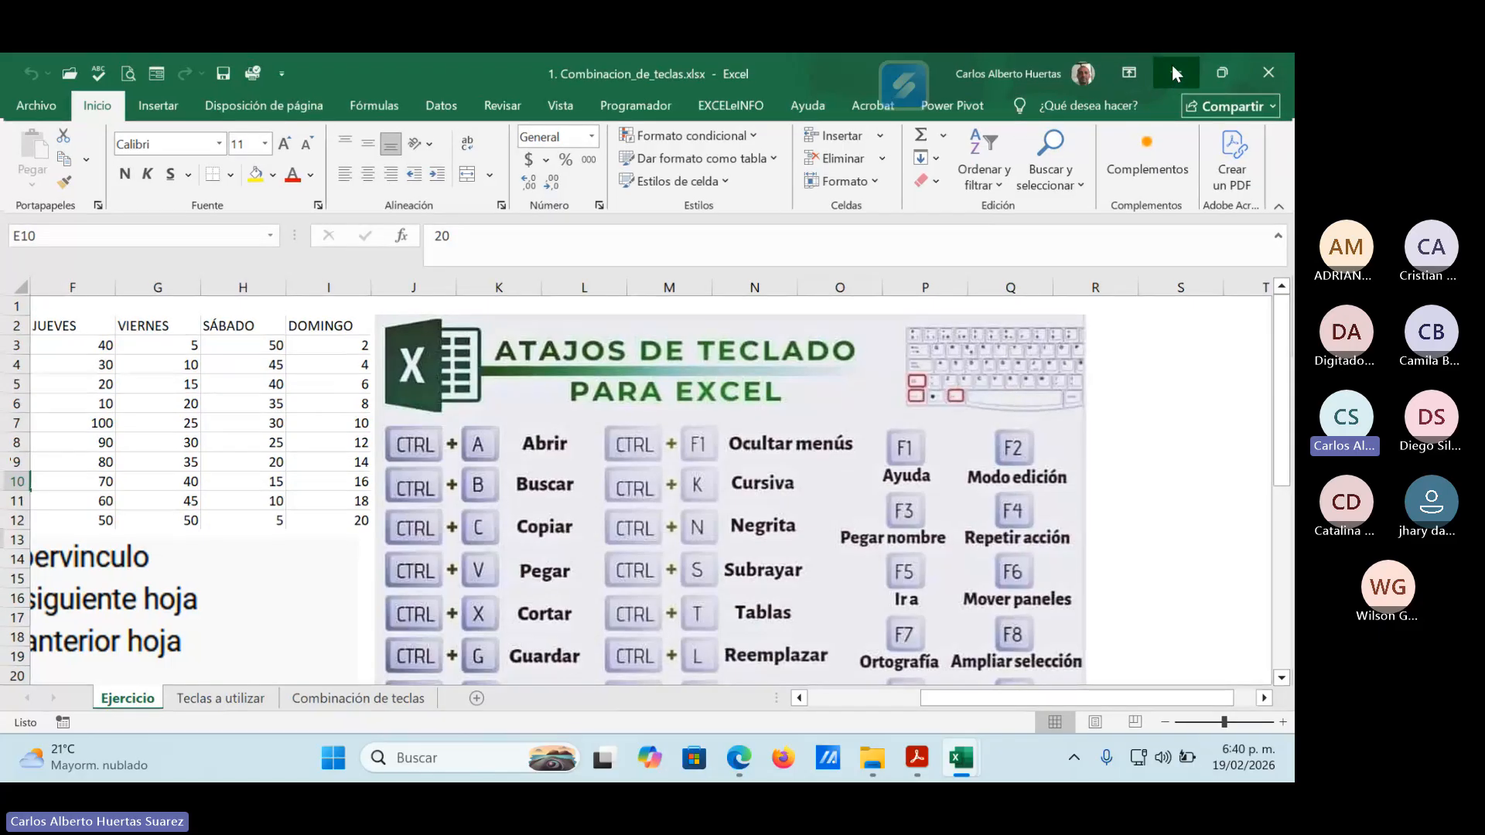
{"action": "left_click", "coordinate": [1173, 73]}
{"action": "mouse_move", "coordinate": [917, 766]}
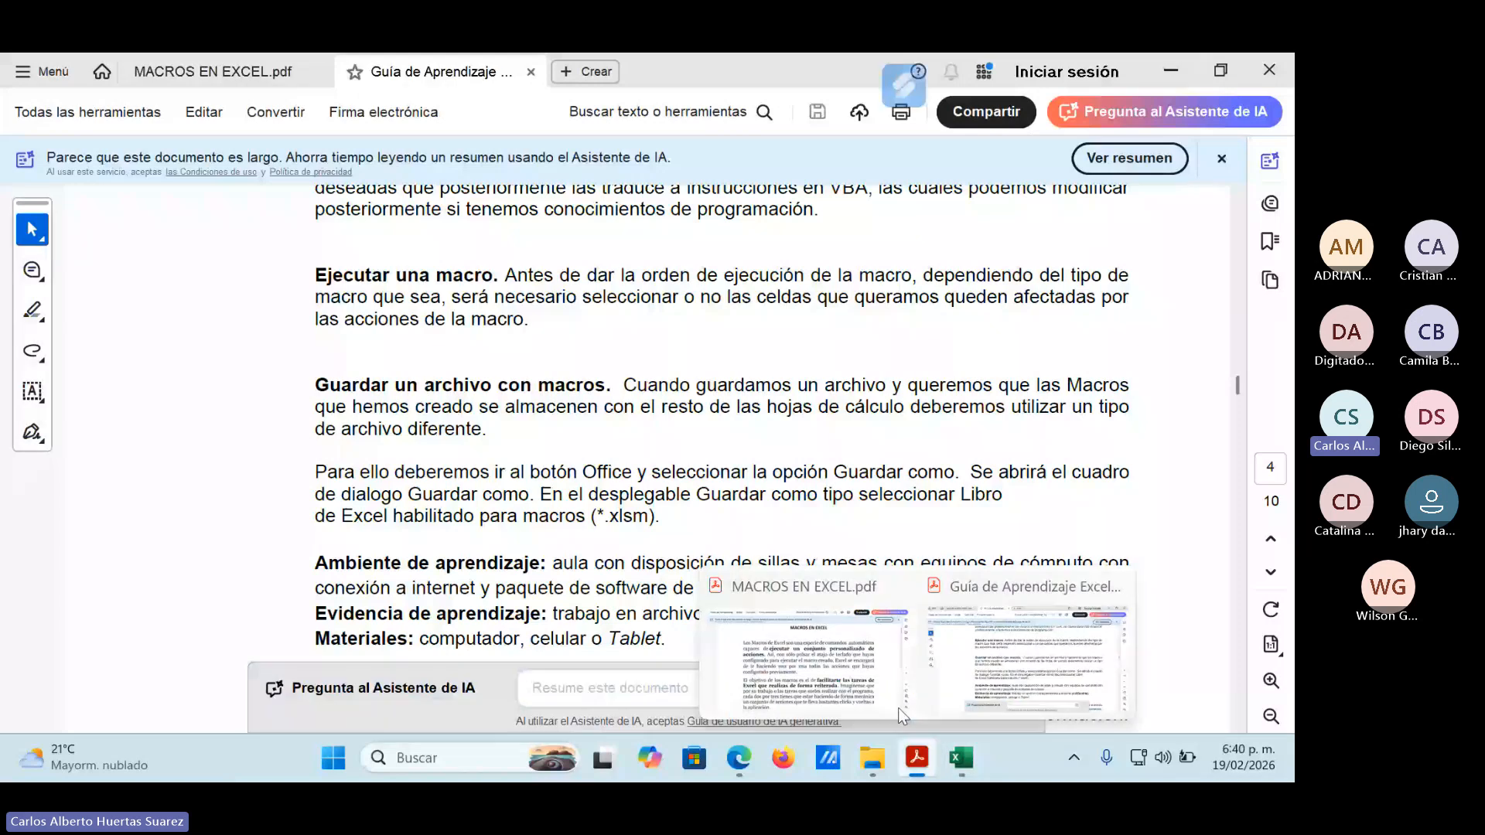
{"action": "left_click", "coordinate": [994, 670]}
Show the page 1 paragraphs on the purpose of macros, point out "automatismo" by selecting it, and clear the selection.
{"action": "scroll", "coordinate": [946, 457], "scroll_direction": "down", "scroll_amount": 2}
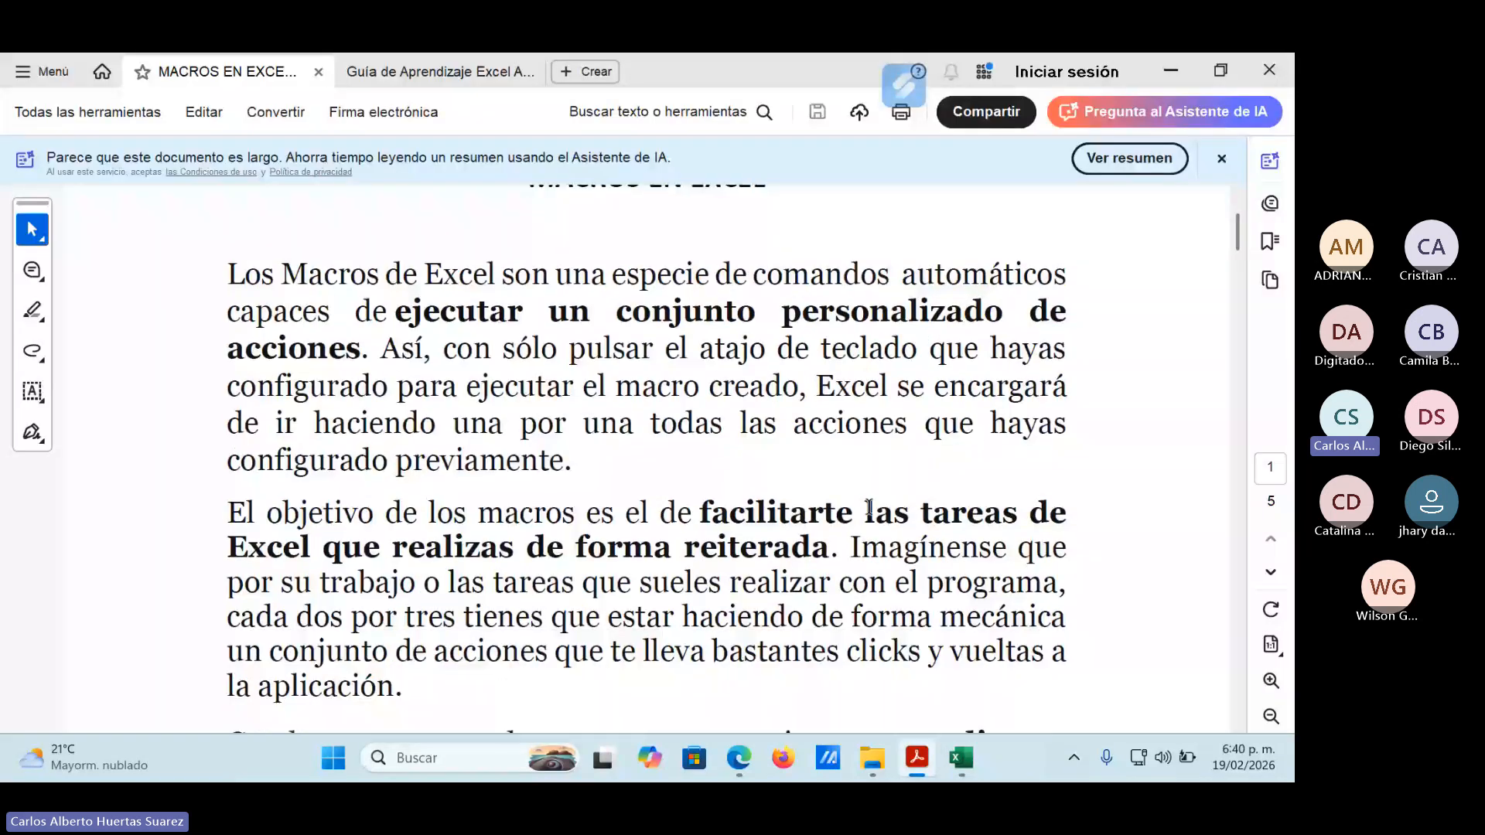
{"action": "scroll", "coordinate": [837, 464], "scroll_direction": "down", "scroll_amount": 4}
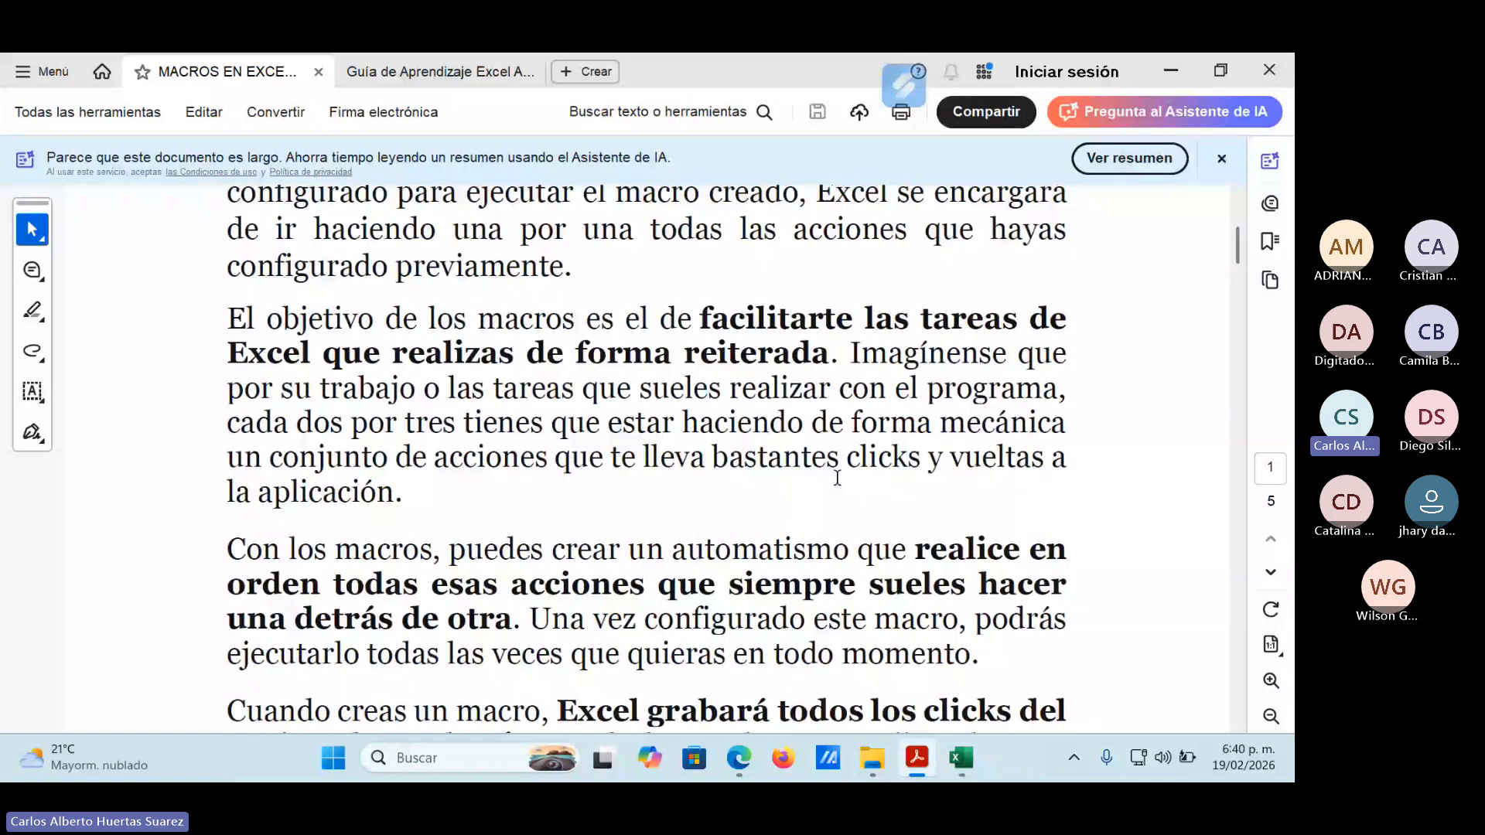
{"action": "scroll", "coordinate": [842, 468], "scroll_direction": "down", "scroll_amount": 1}
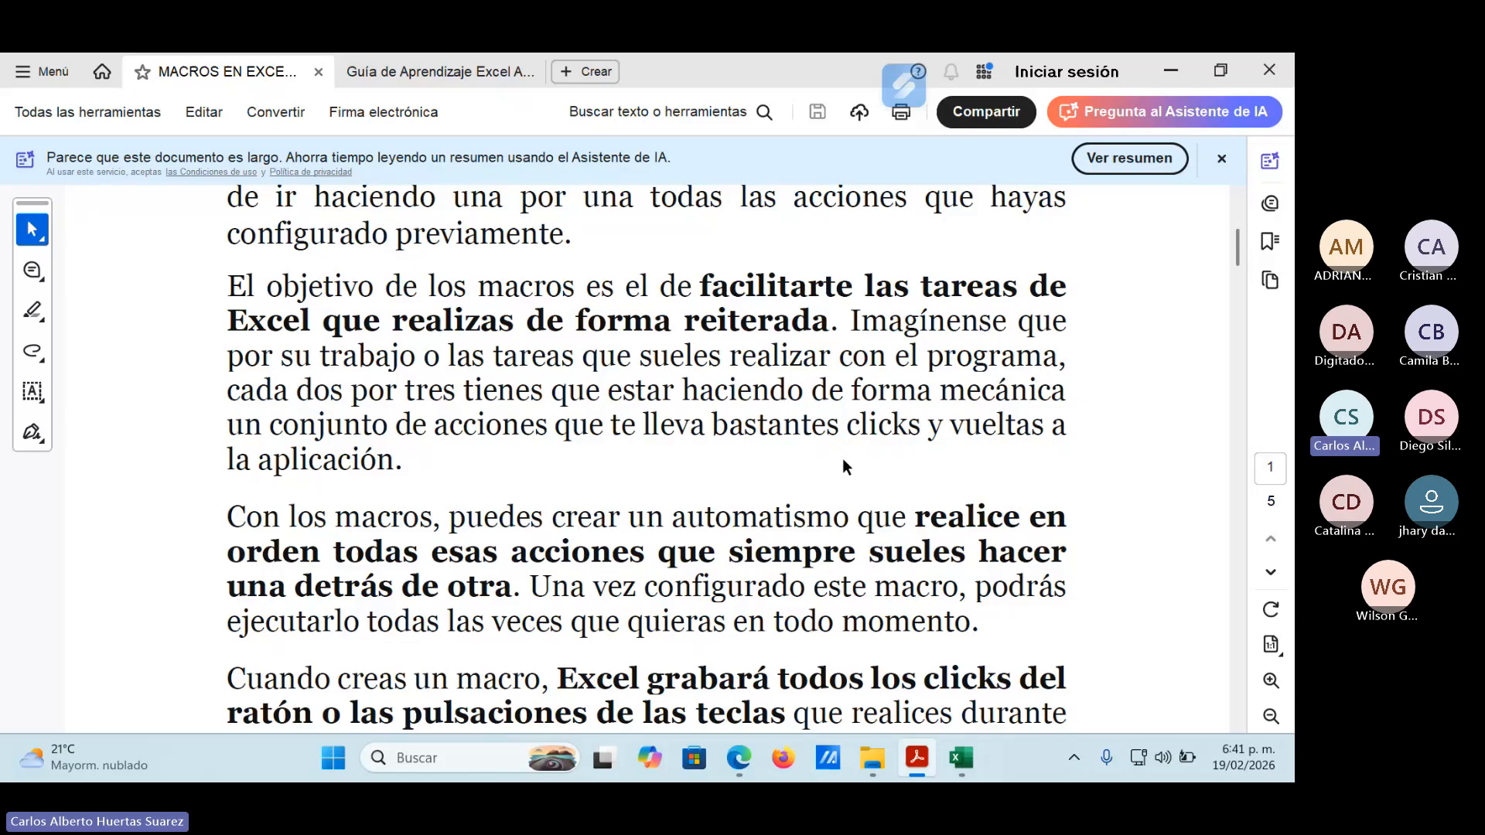
{"action": "scroll", "coordinate": [815, 483], "scroll_direction": "down", "scroll_amount": 3}
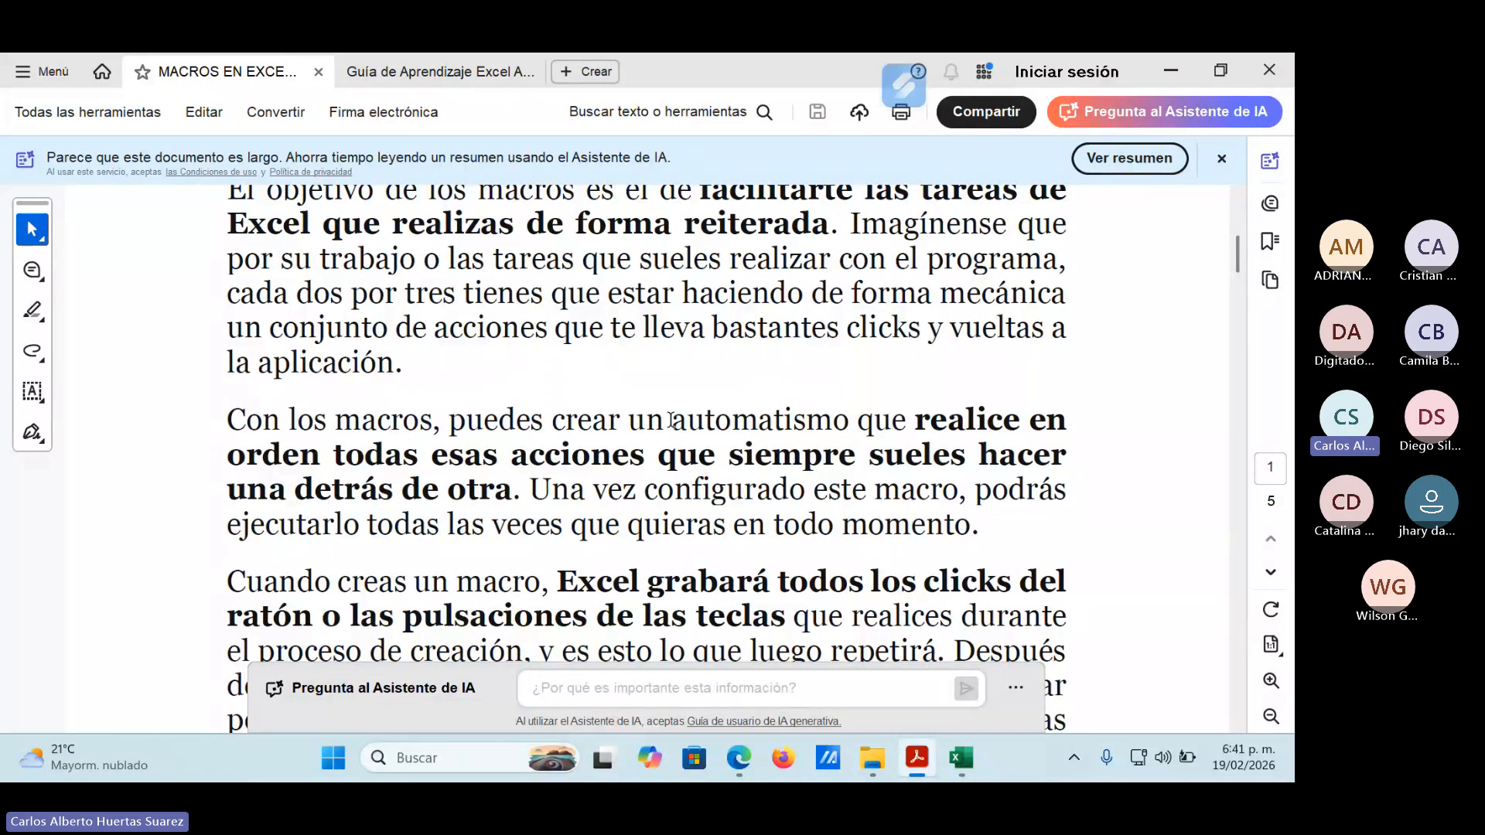
{"action": "left_click_drag", "start_coordinate": [670, 420], "coordinate": [849, 422]}
{"action": "left_click", "coordinate": [750, 523]}
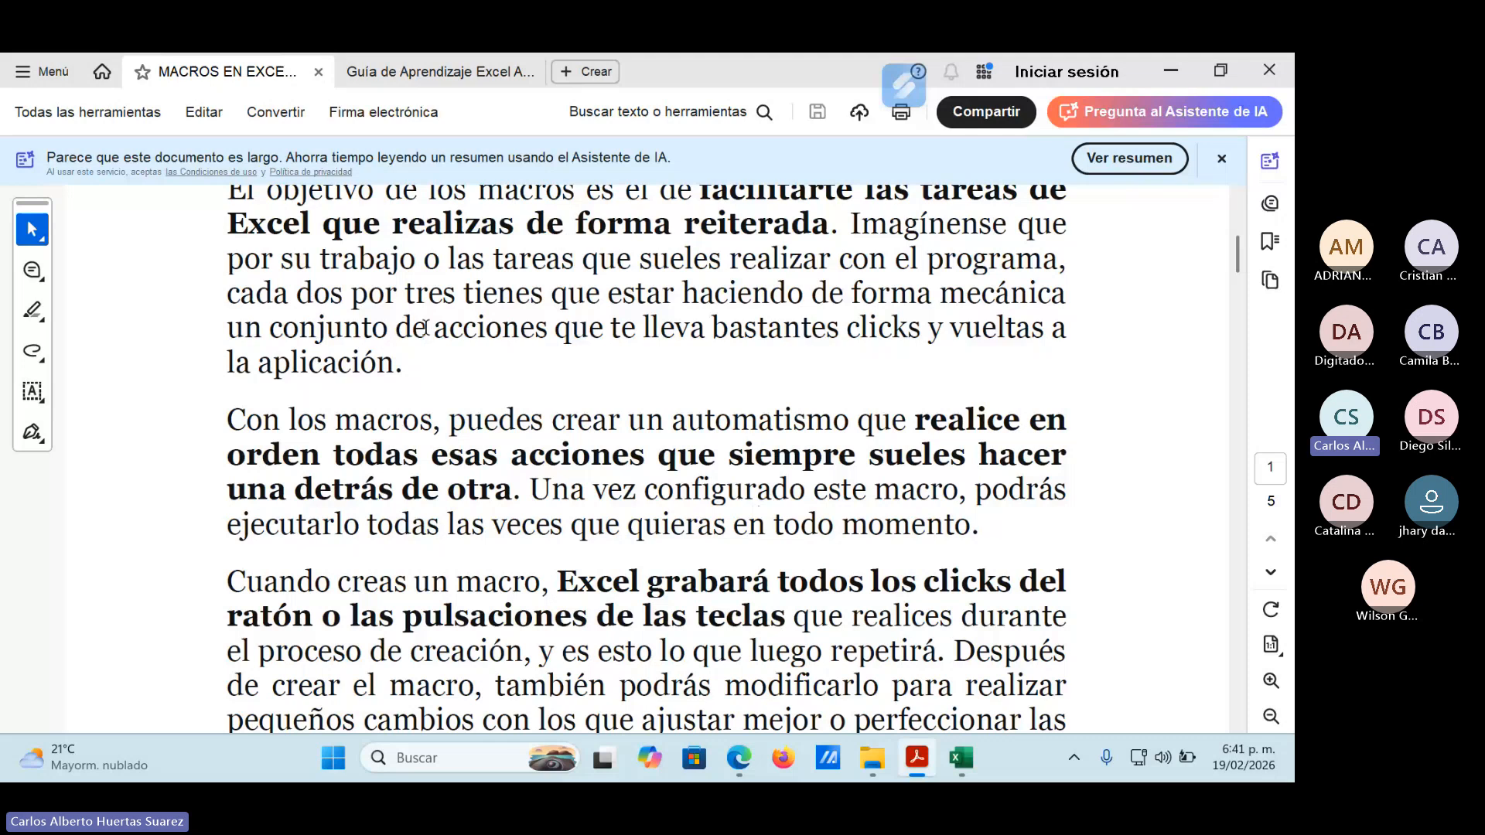
Read the paragraphs on recording clicks and keystrokes, the advantages of macros, and their usefulness for occasional Excel users.
{"action": "scroll", "coordinate": [546, 535], "scroll_direction": "down", "scroll_amount": 3}
{"action": "scroll", "coordinate": [546, 535], "scroll_direction": "down", "scroll_amount": 5}
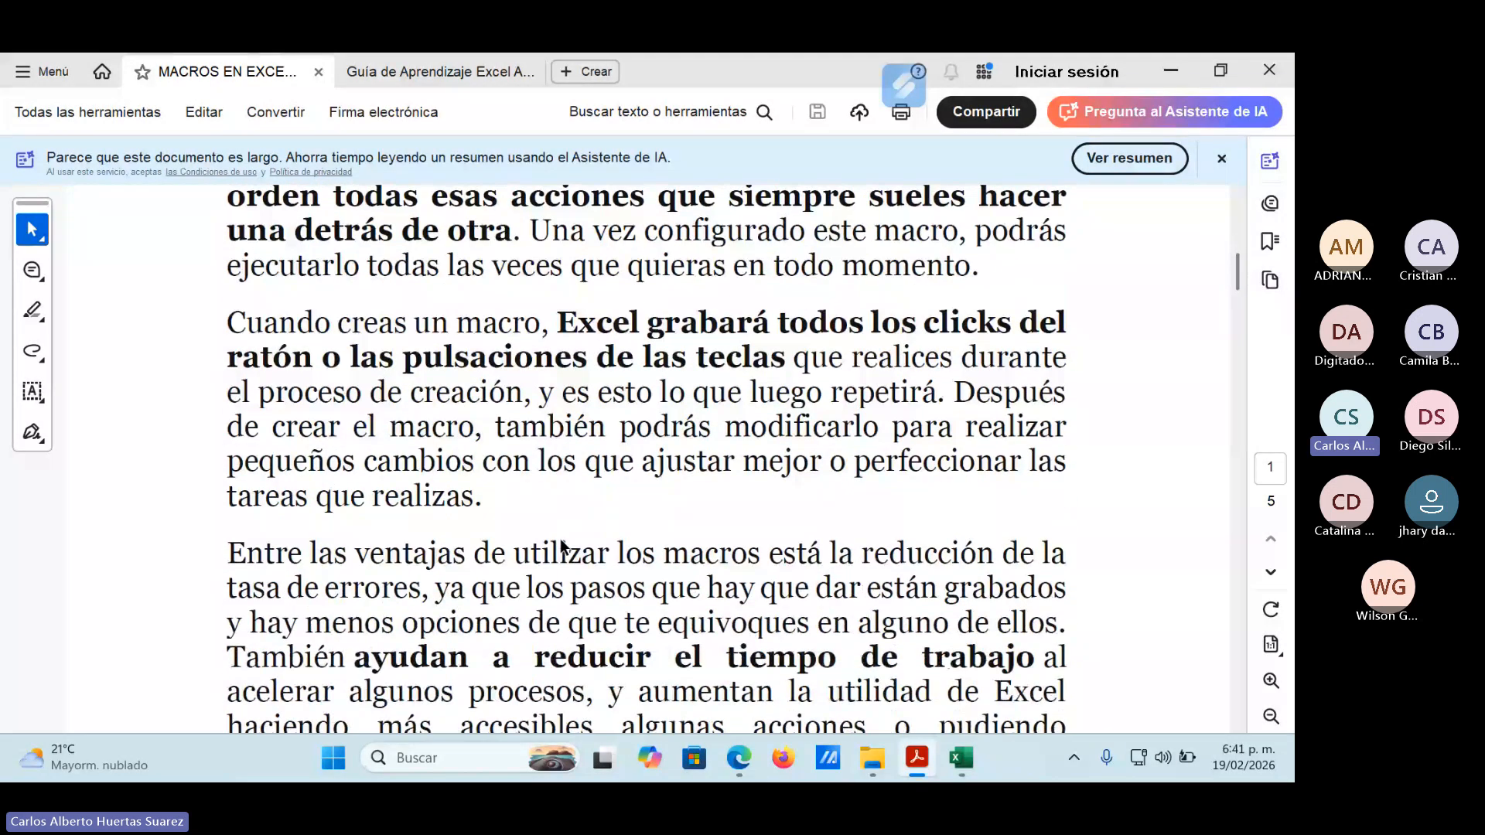
{"action": "scroll", "coordinate": [562, 542], "scroll_direction": "down", "scroll_amount": 2}
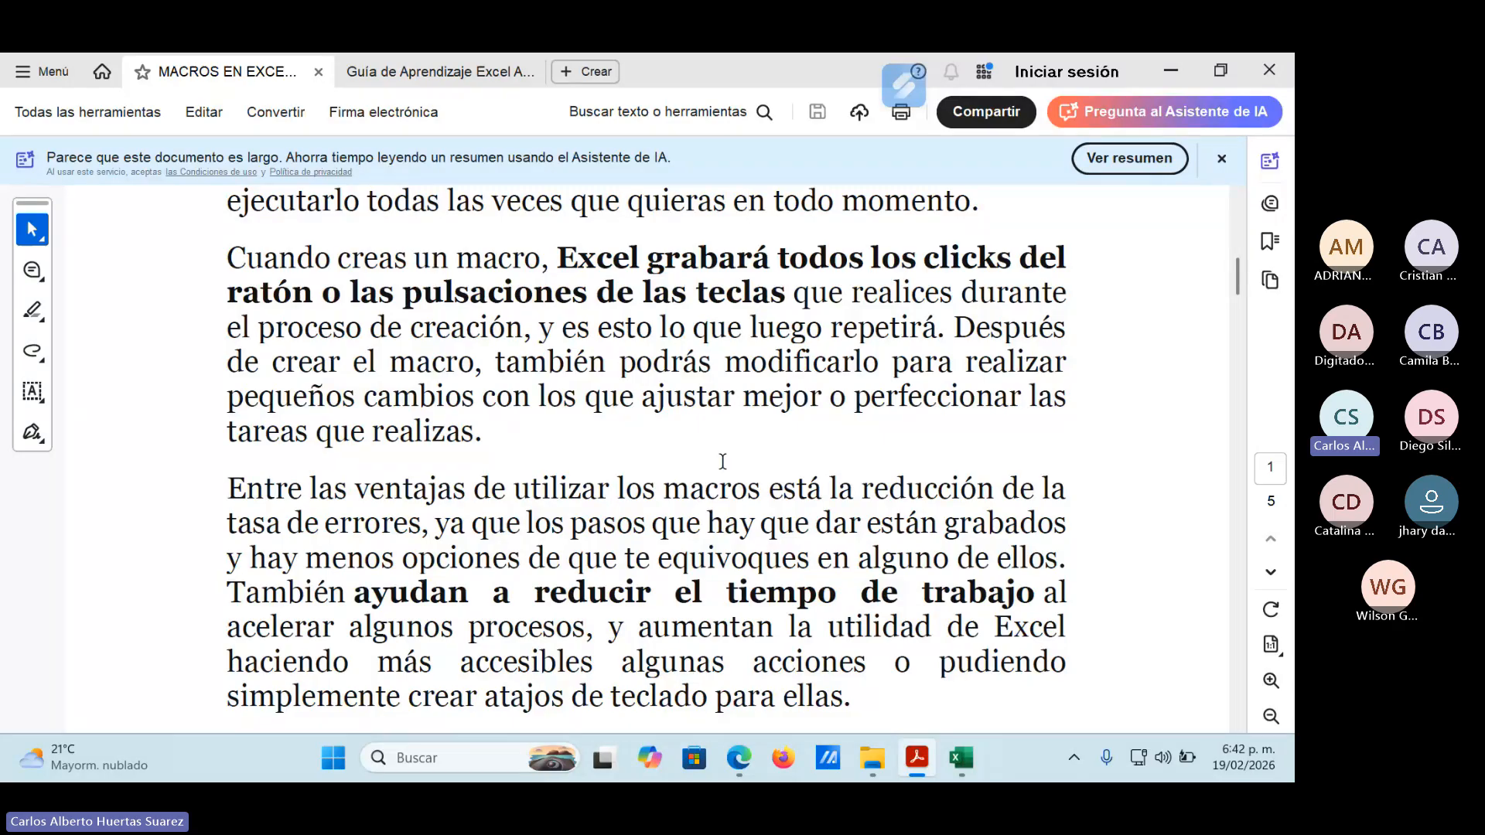
{"action": "scroll", "coordinate": [722, 461], "scroll_direction": "down", "scroll_amount": 4}
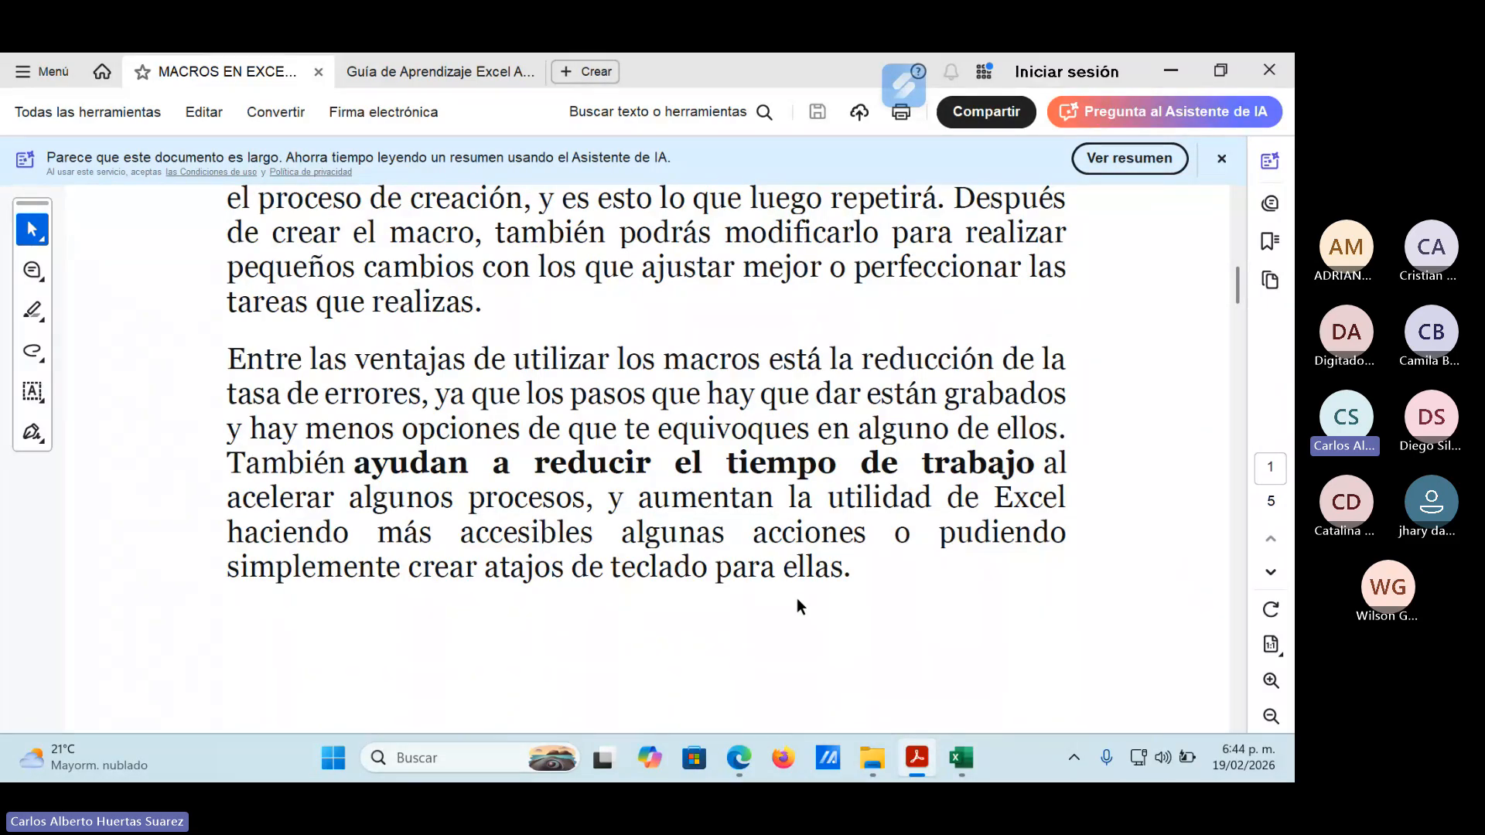
{"action": "scroll", "coordinate": [797, 599], "scroll_direction": "down", "scroll_amount": 3}
{"action": "scroll", "coordinate": [790, 596], "scroll_direction": "down", "scroll_amount": 6}
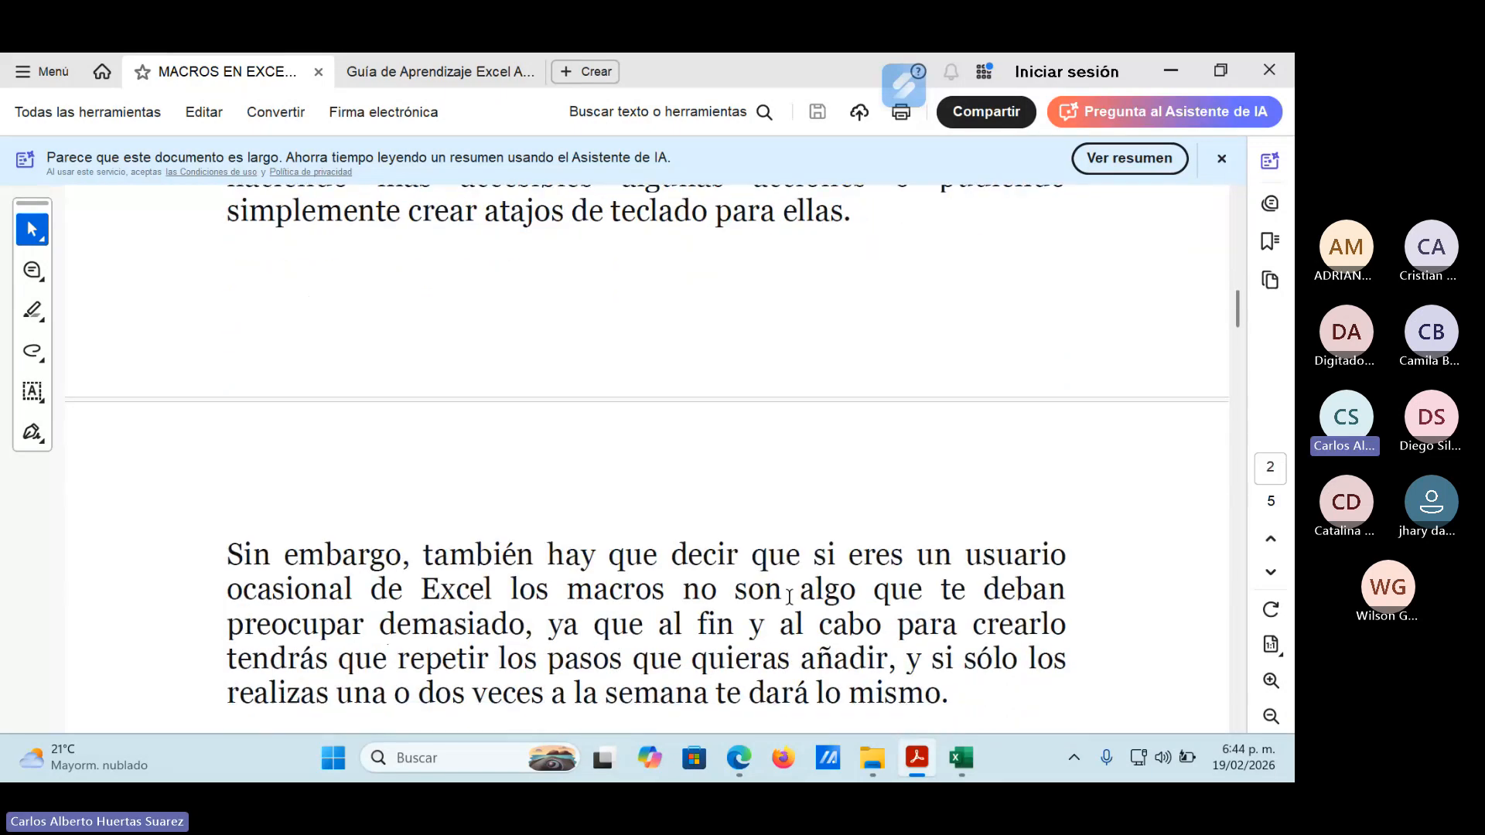
{"action": "scroll", "coordinate": [785, 596], "scroll_direction": "down", "scroll_amount": 2}
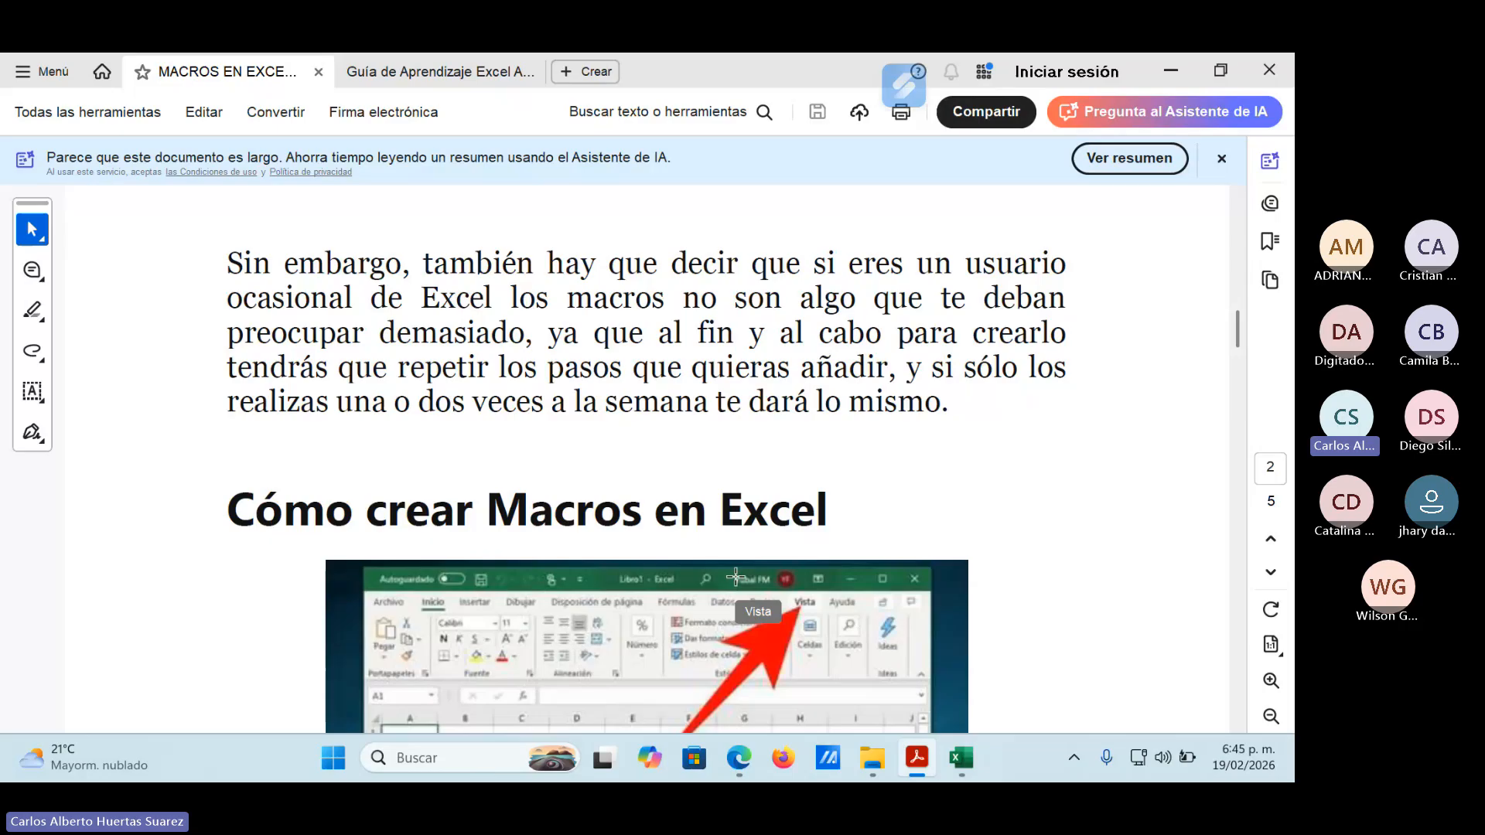
Examine the "Cómo crear Macros en Excel" section on page 2, covering the Vista and Grabar macro screenshots.
{"action": "scroll", "coordinate": [741, 573], "scroll_direction": "down", "scroll_amount": 3}
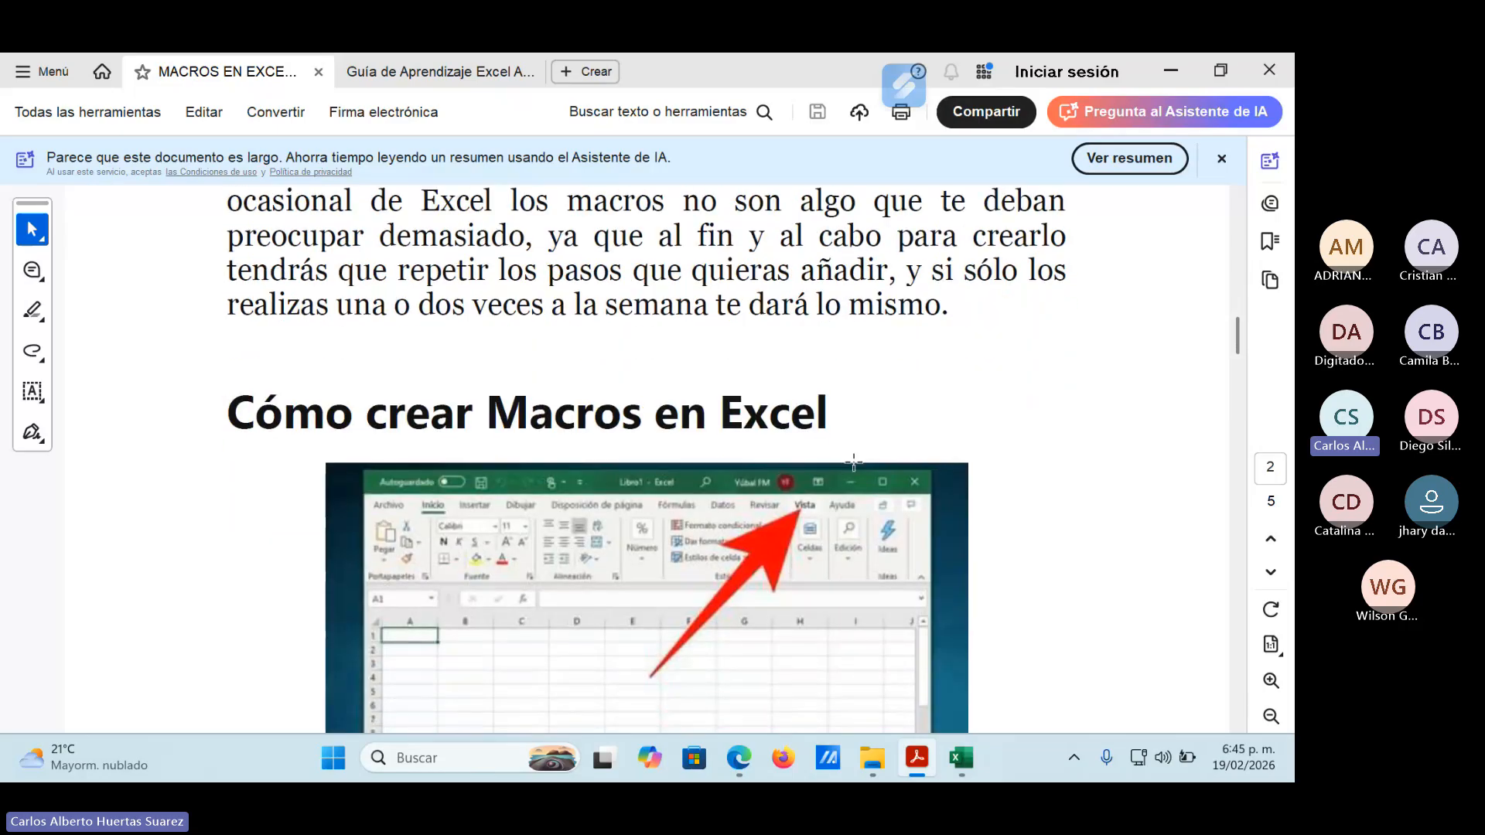
{"action": "scroll", "coordinate": [854, 462], "scroll_direction": "down", "scroll_amount": 4}
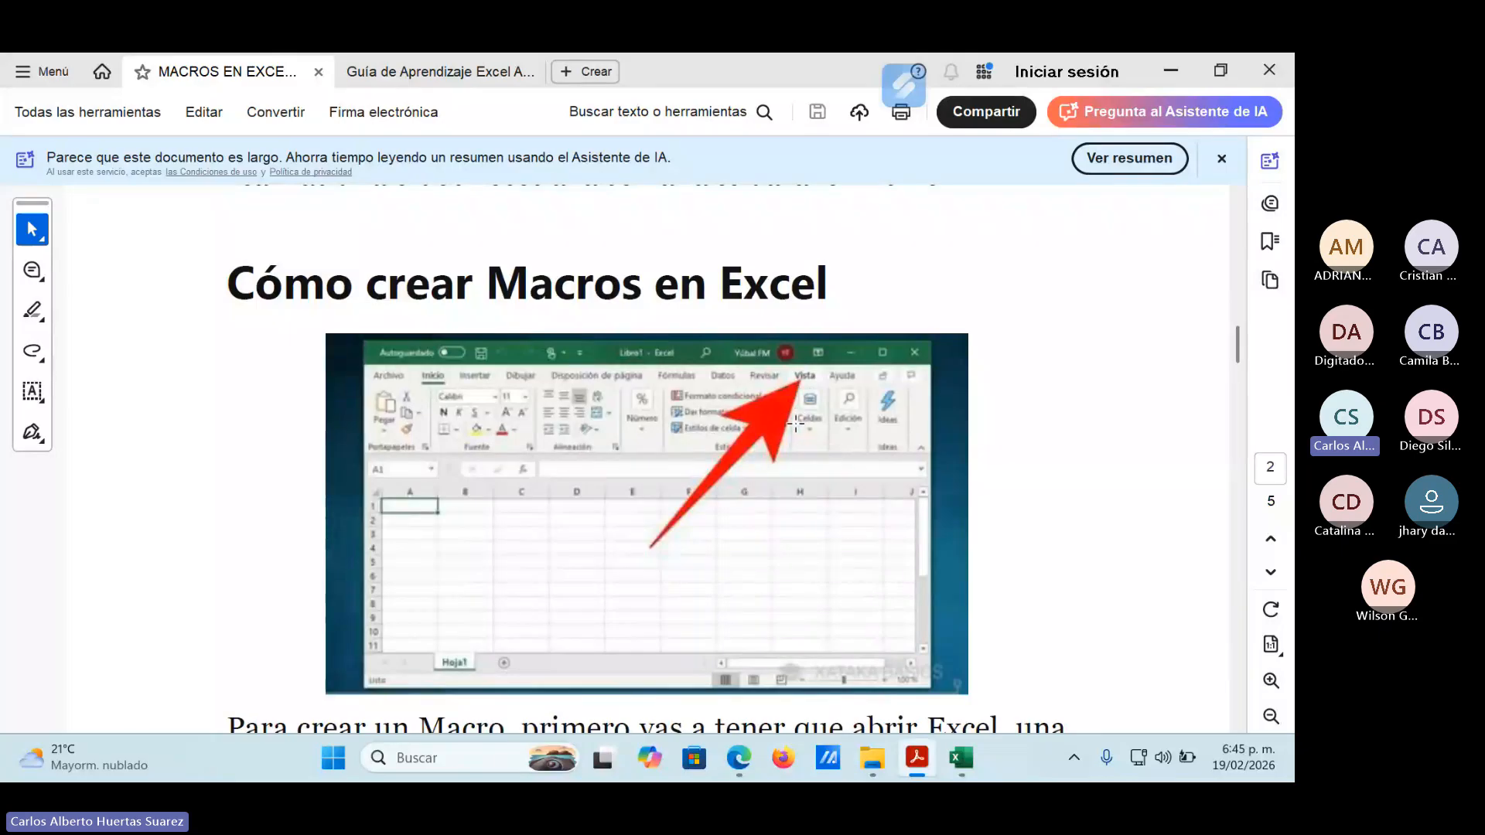
{"action": "scroll", "coordinate": [795, 423], "scroll_direction": "down", "scroll_amount": 4}
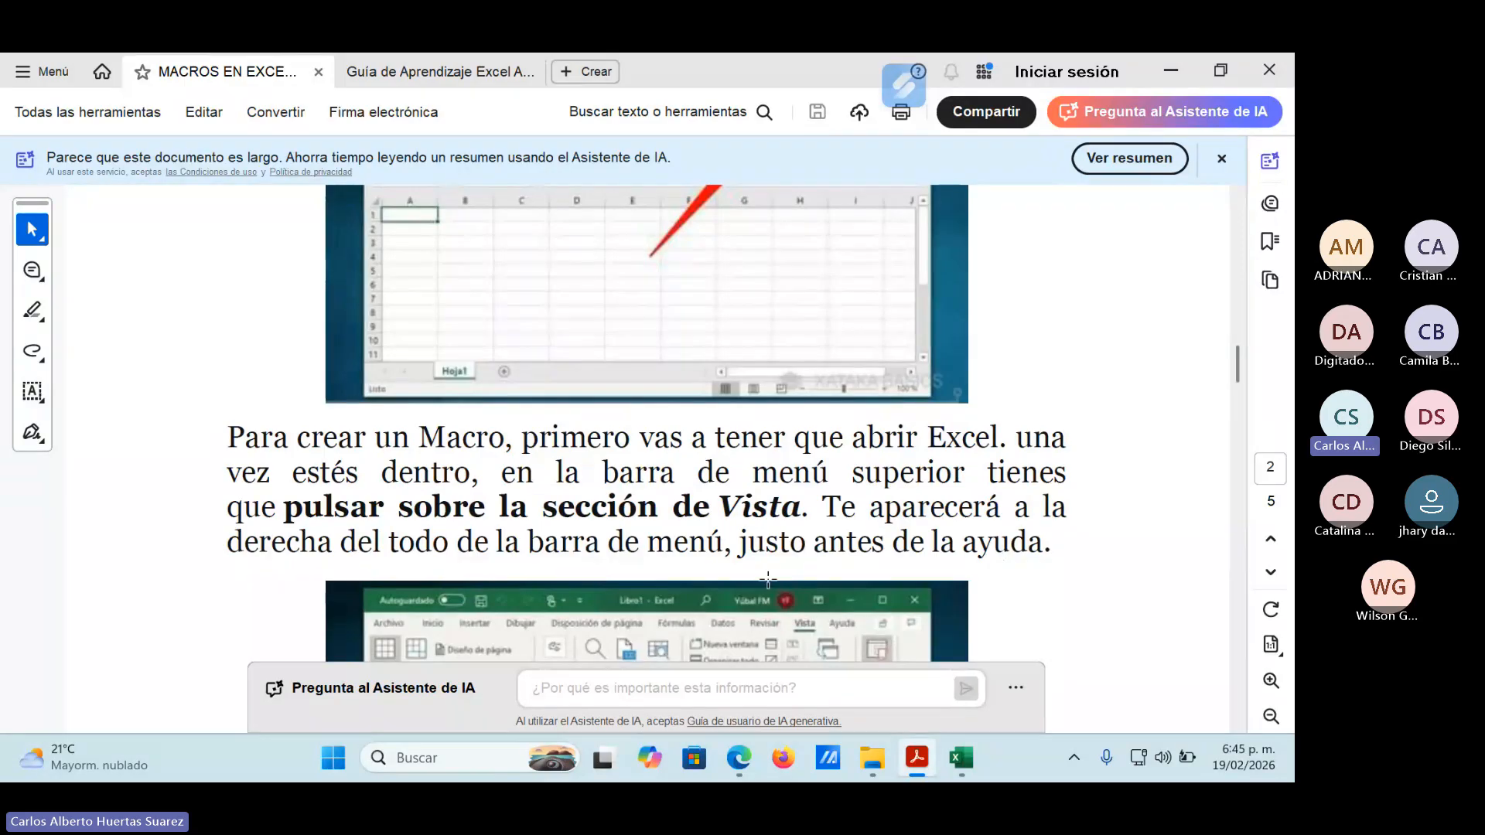
{"action": "scroll", "coordinate": [768, 580], "scroll_direction": "down", "scroll_amount": 1}
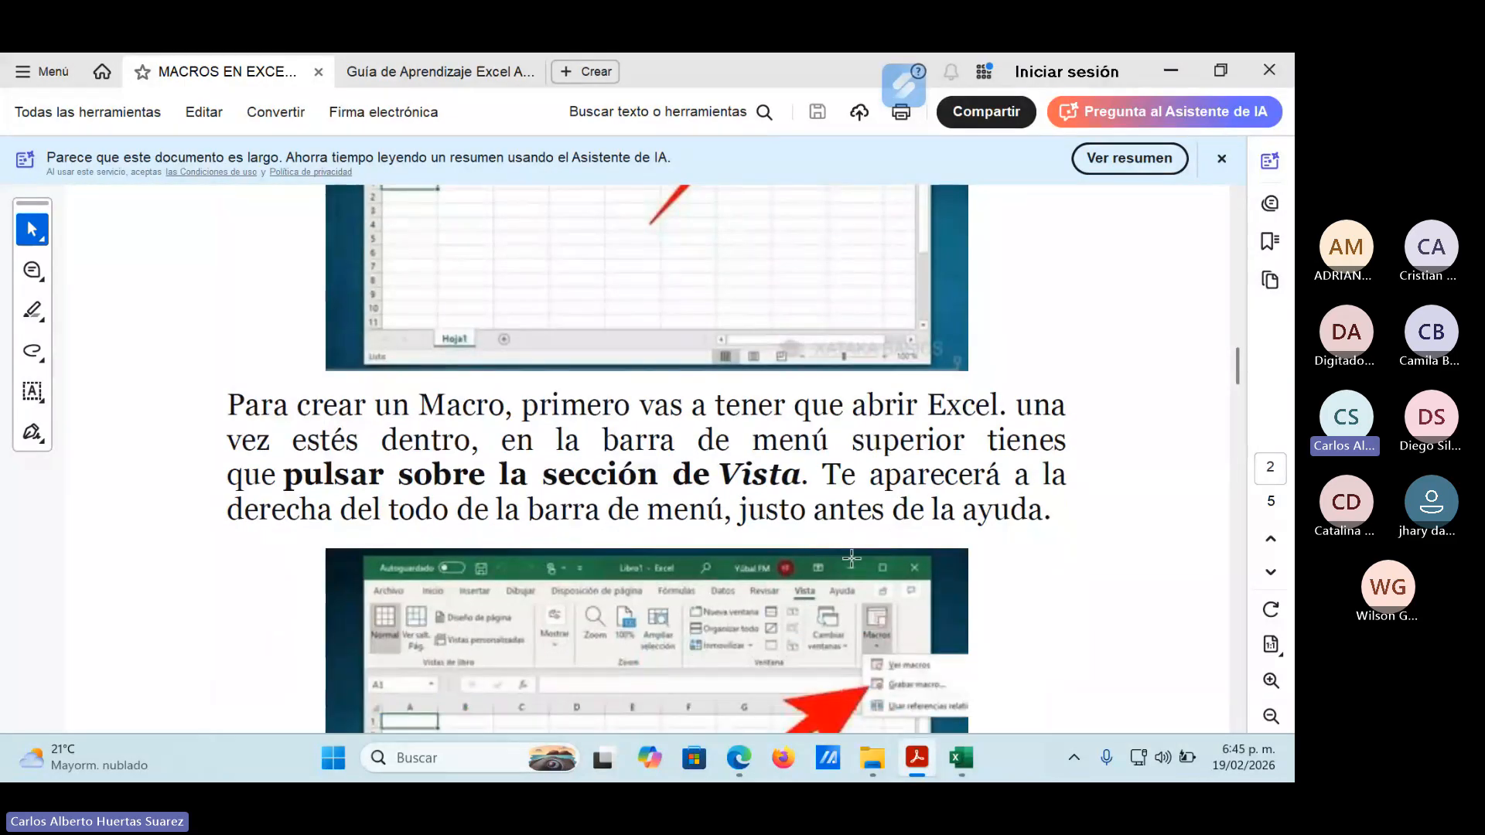
{"action": "scroll", "coordinate": [1047, 540], "scroll_direction": "down", "scroll_amount": 5}
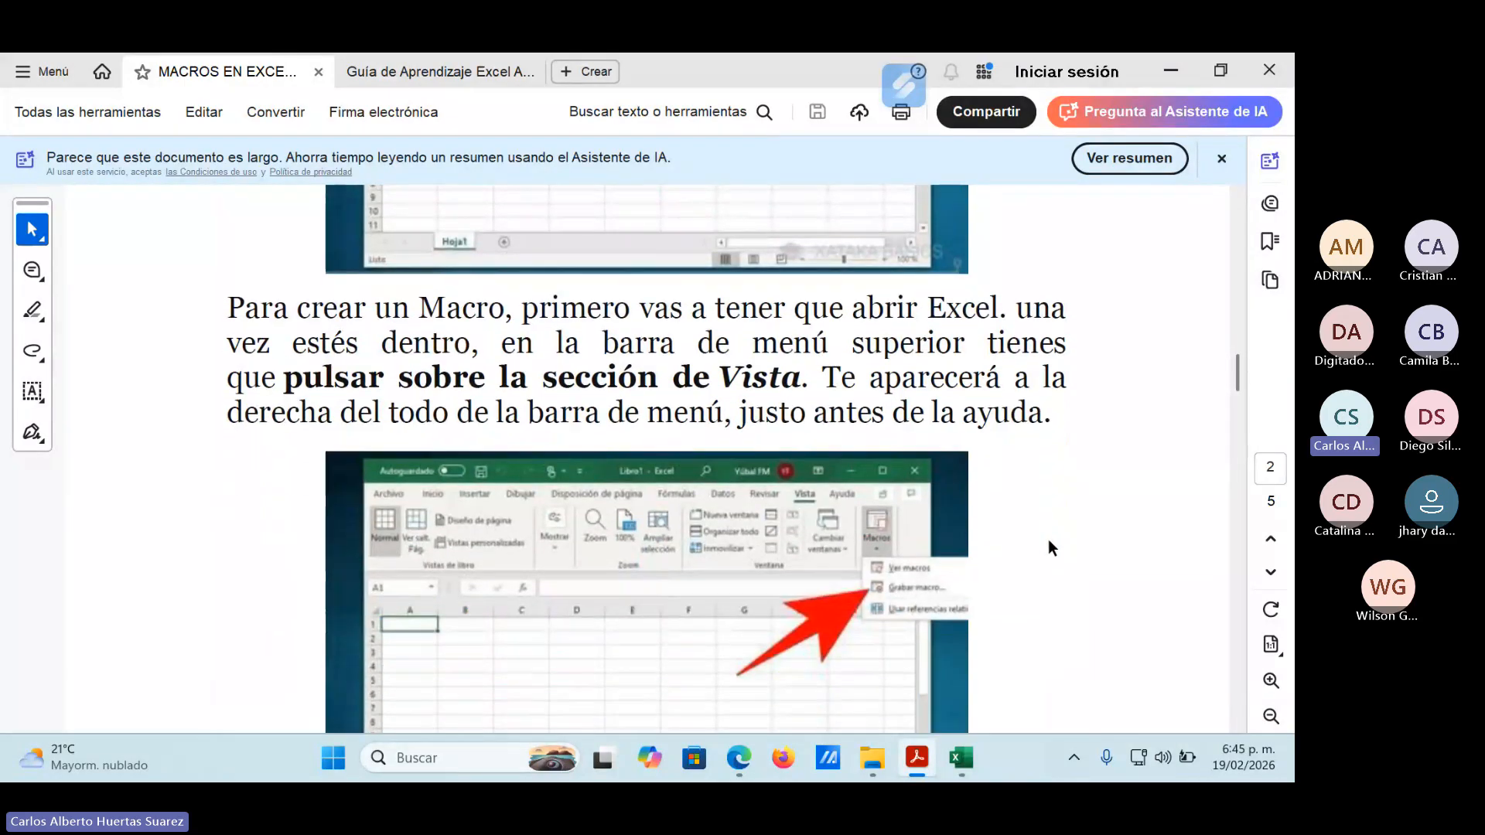
{"action": "scroll", "coordinate": [1047, 540], "scroll_direction": "down", "scroll_amount": 2}
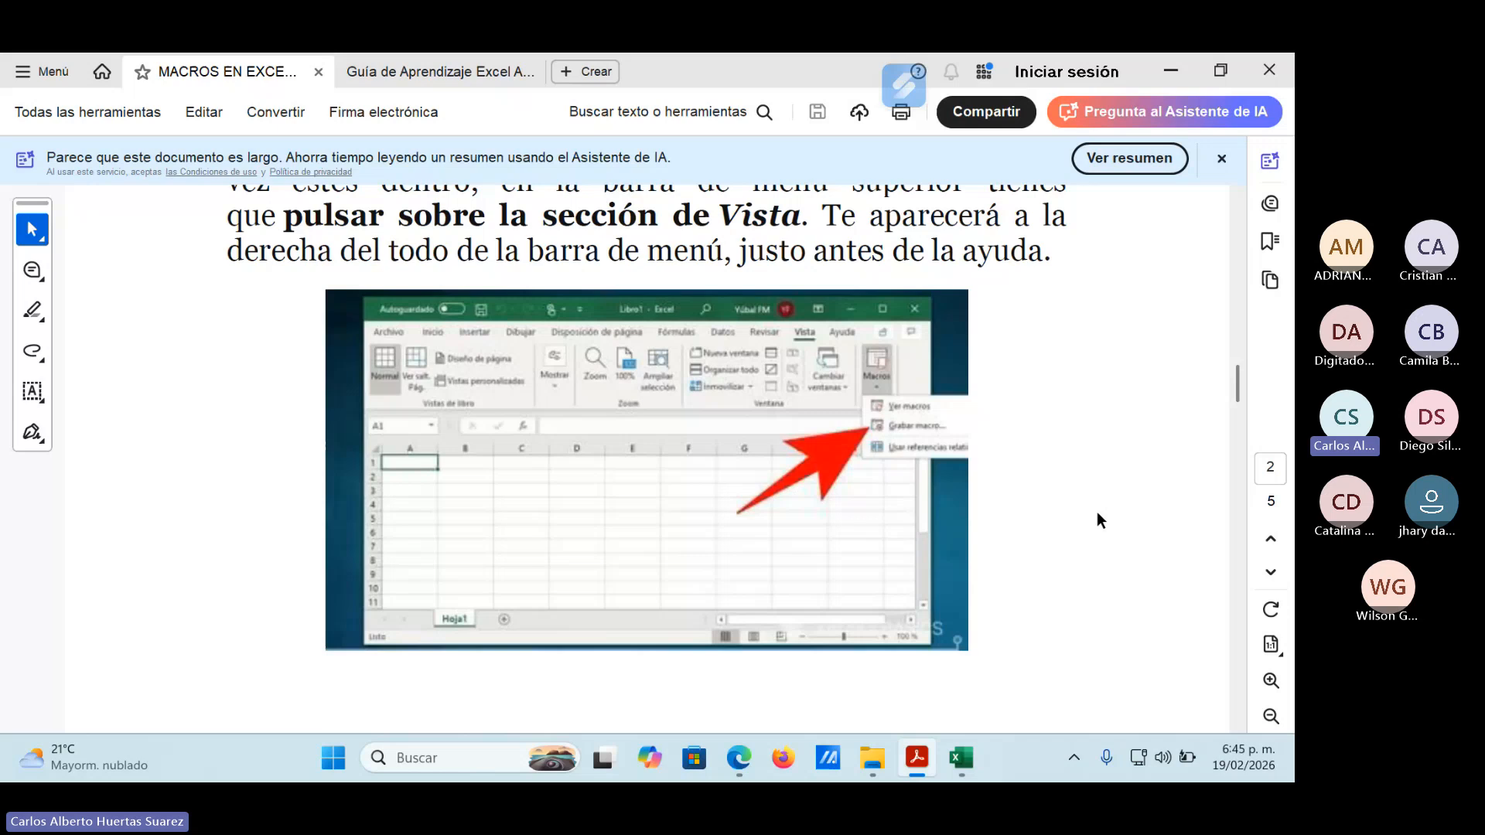
{"action": "scroll", "coordinate": [1024, 545], "scroll_direction": "down", "scroll_amount": 5}
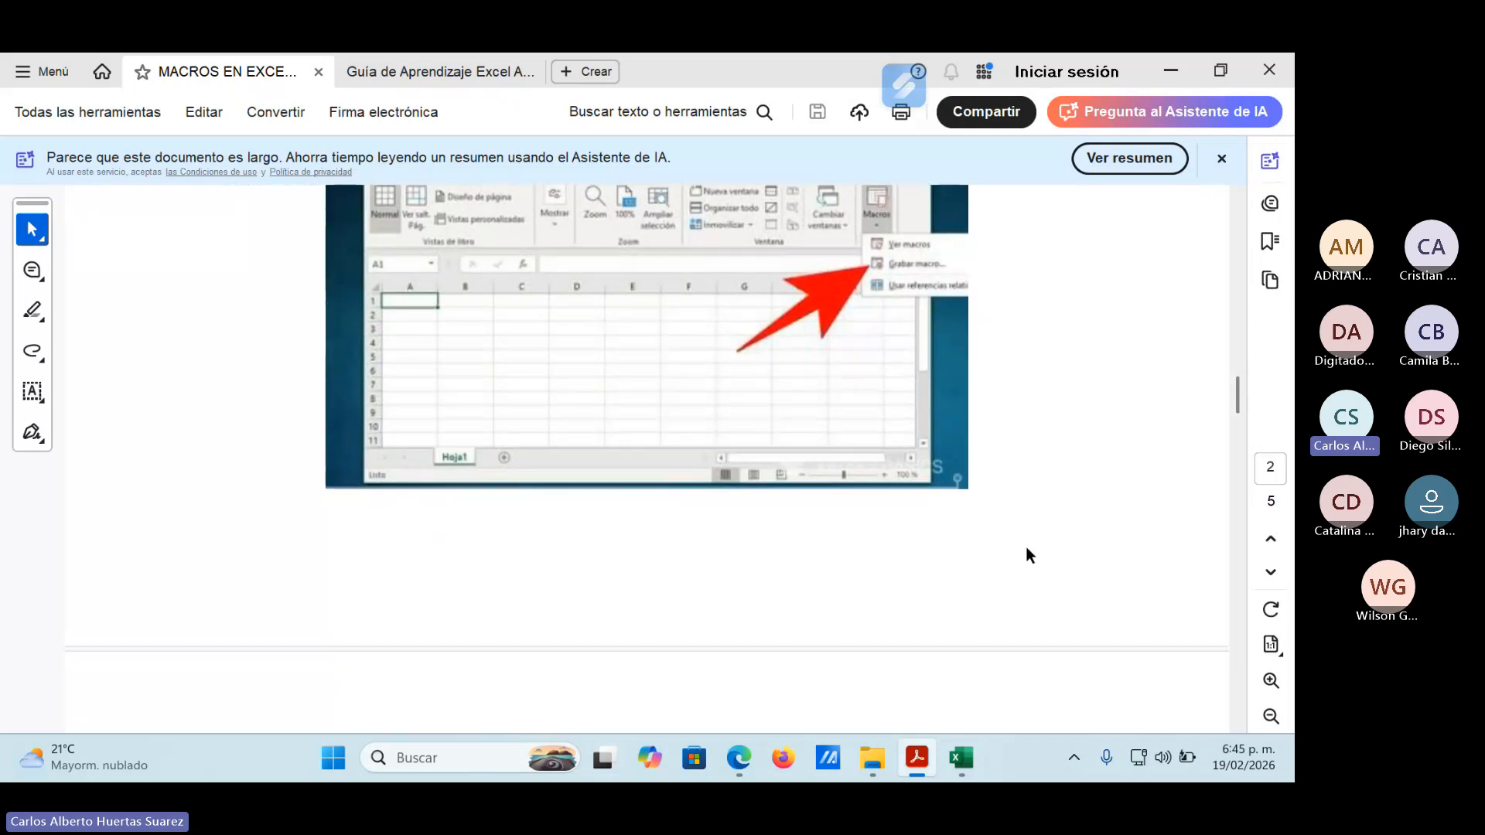
Examine page 3 on choosing Grabar macro and giving the macro a name, shortcut, storage location and description.
{"action": "scroll", "coordinate": [1027, 549], "scroll_direction": "down", "scroll_amount": 3}
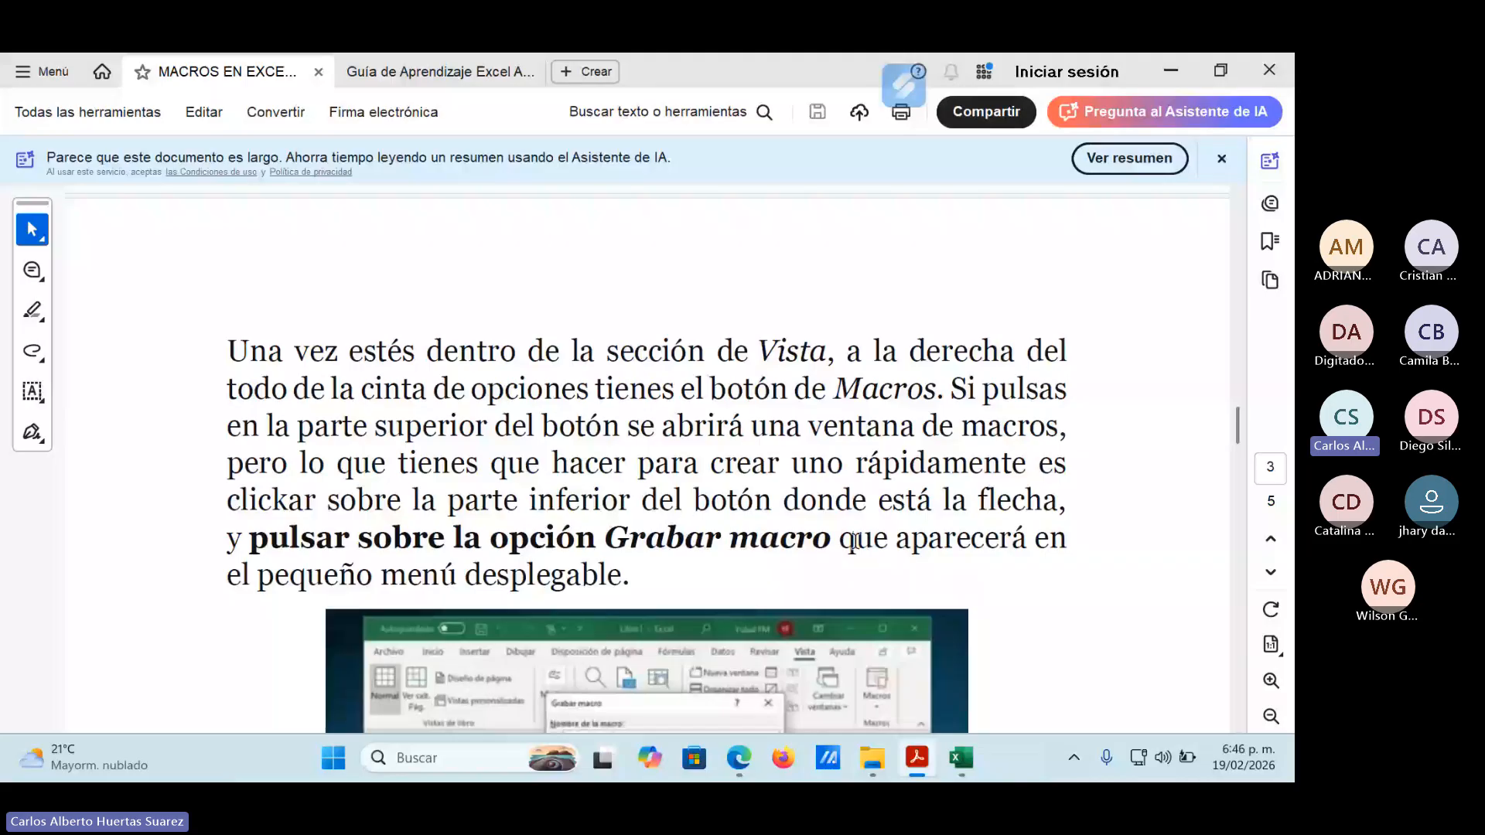
{"action": "scroll", "coordinate": [855, 546], "scroll_direction": "down", "scroll_amount": 1}
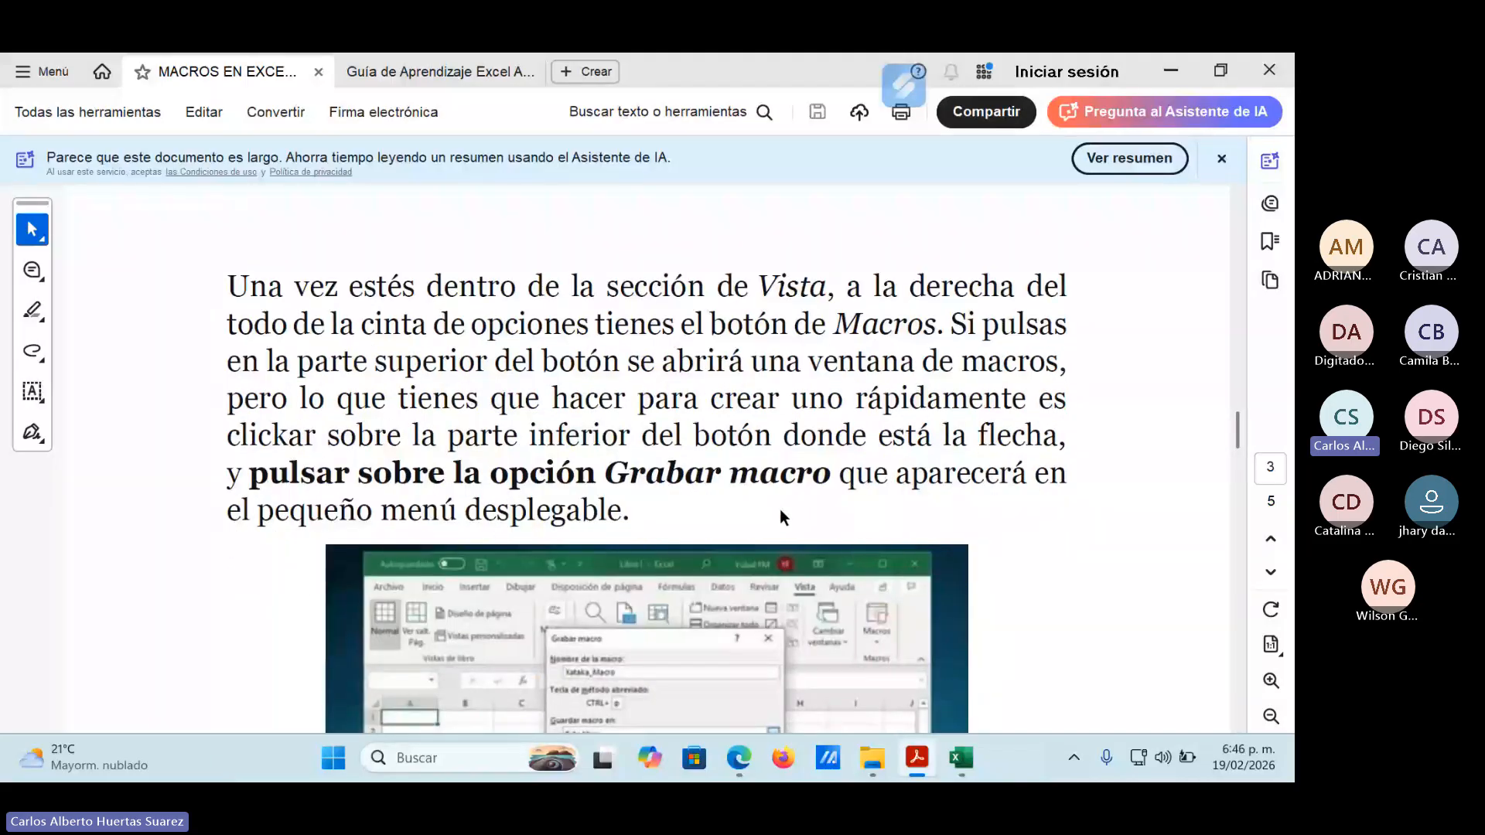
{"action": "scroll", "coordinate": [780, 516], "scroll_direction": "down", "scroll_amount": 1}
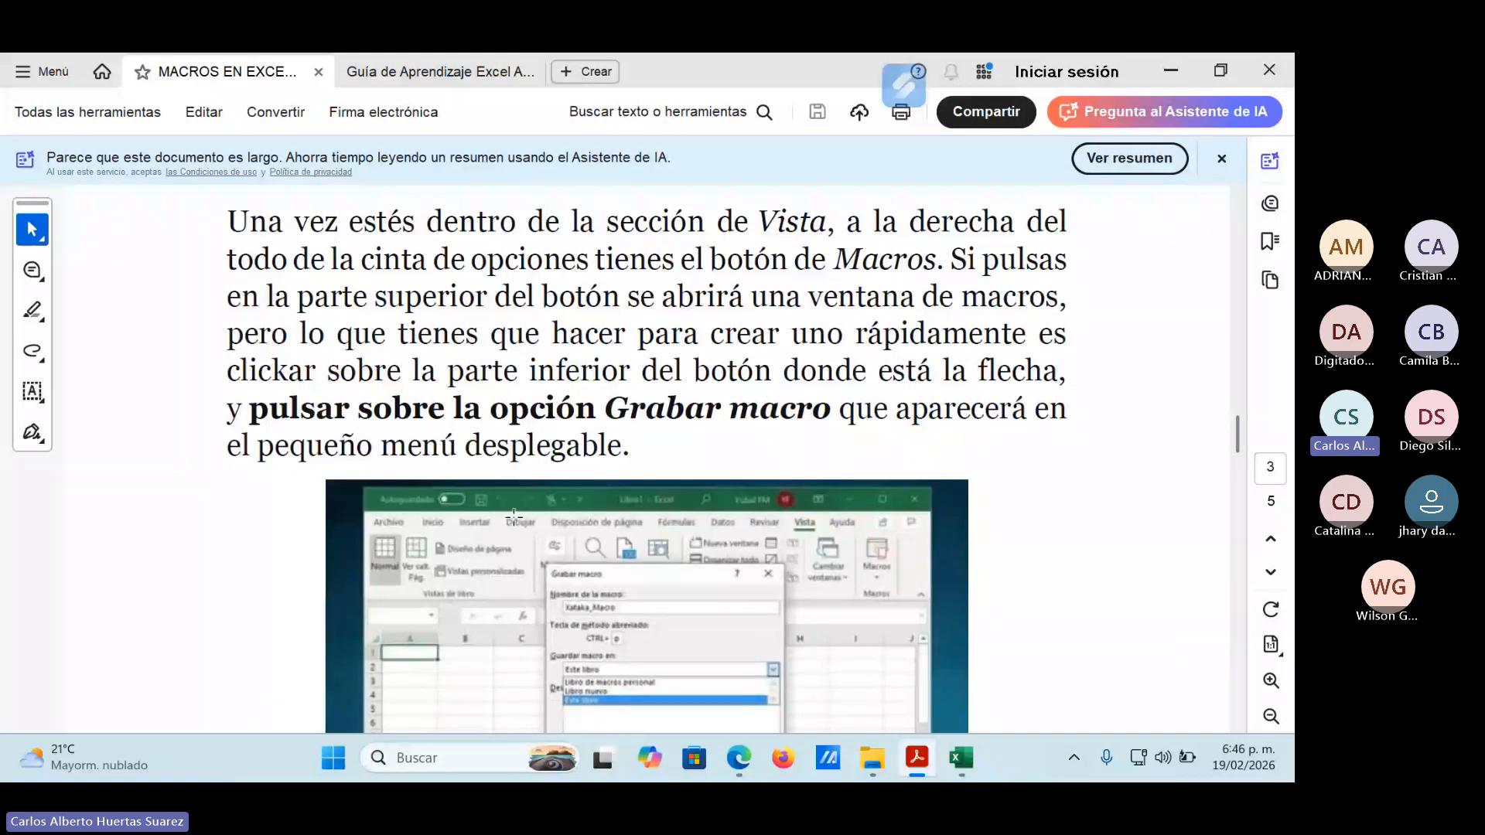
{"action": "scroll", "coordinate": [685, 521], "scroll_direction": "down", "scroll_amount": 2}
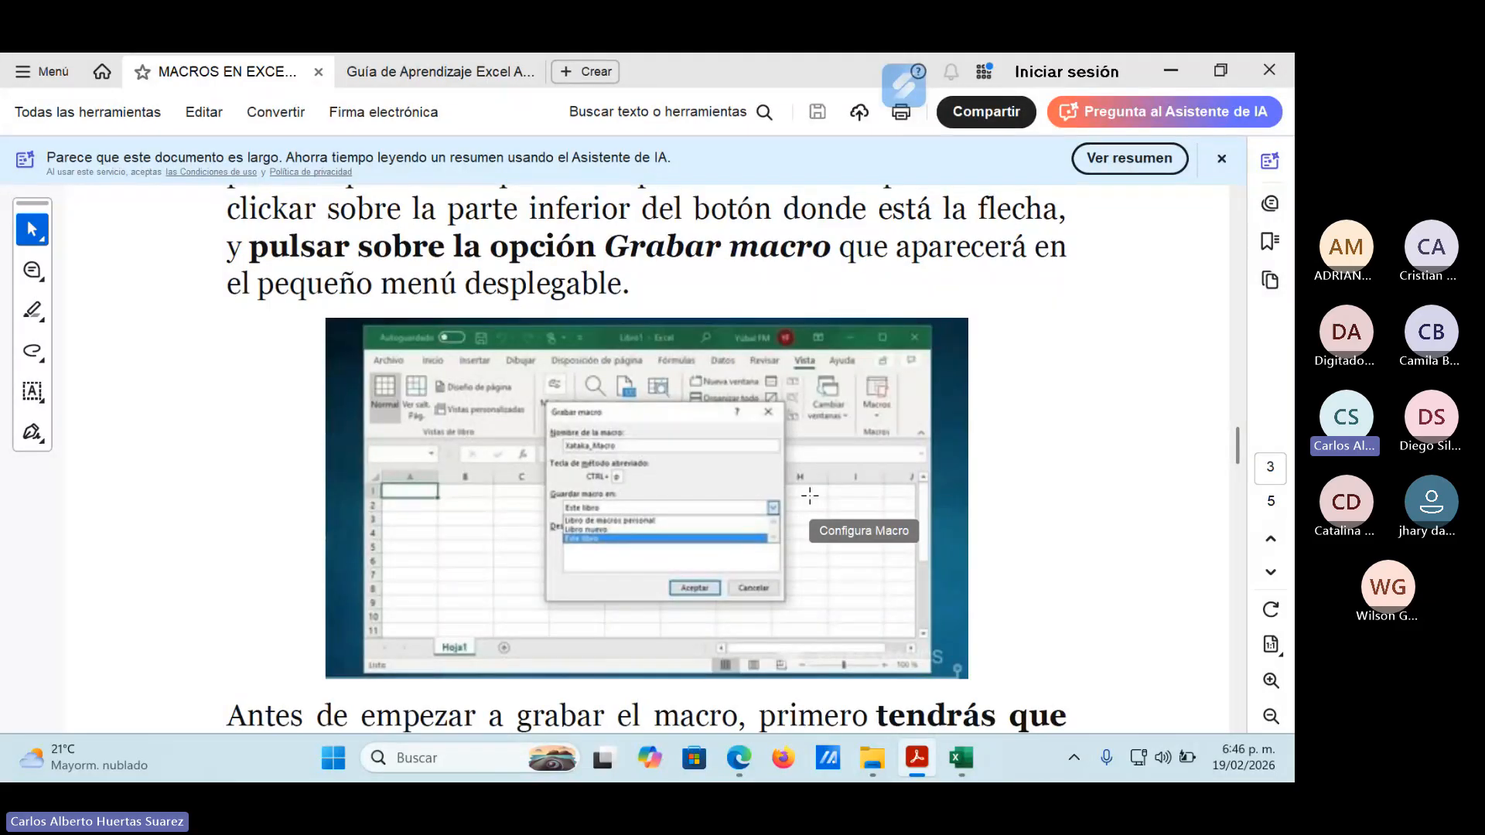
{"action": "scroll", "coordinate": [903, 464], "scroll_direction": "down", "scroll_amount": 3}
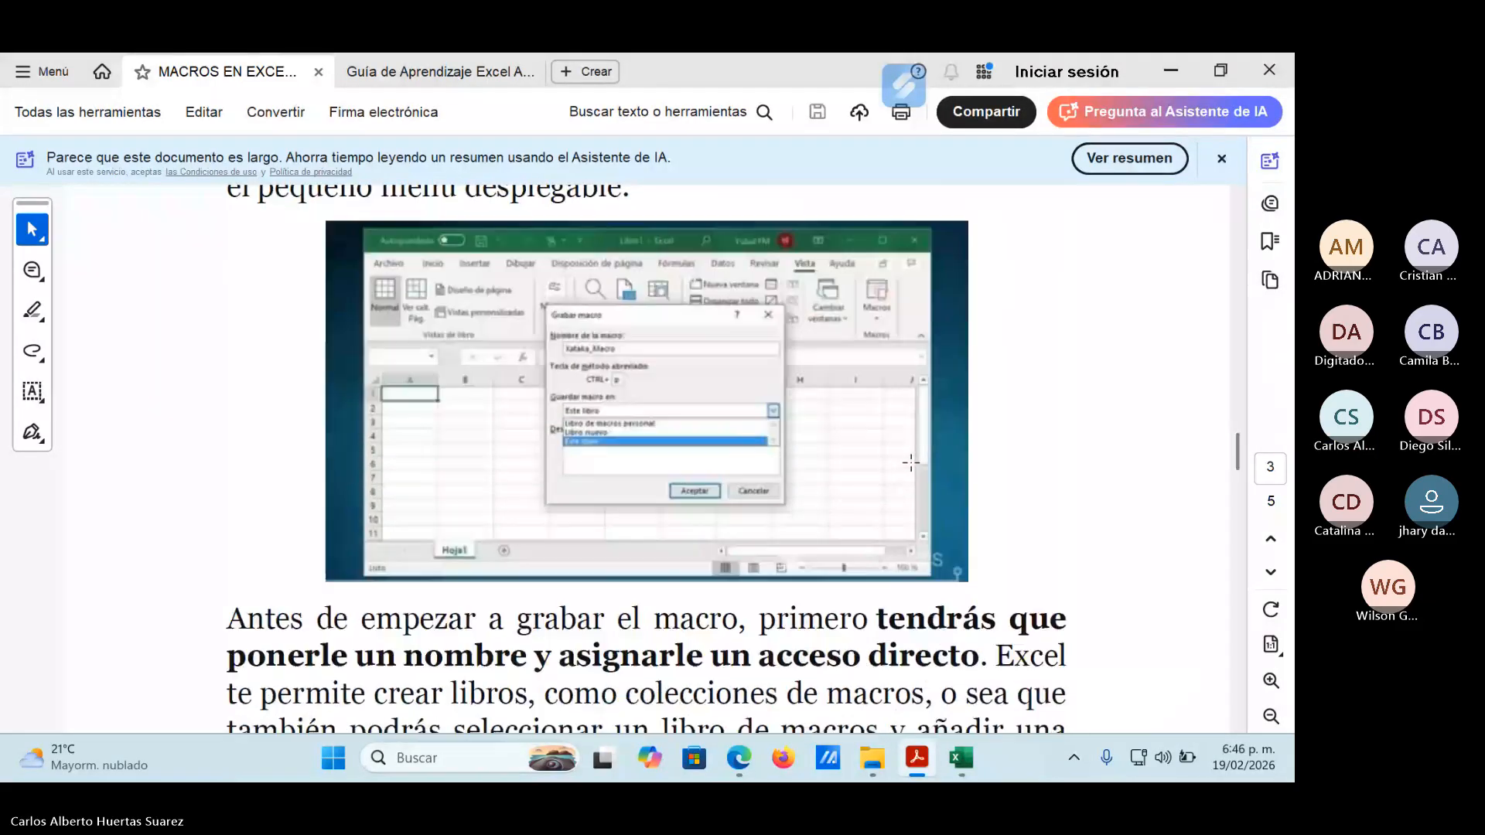
{"action": "scroll", "coordinate": [903, 464], "scroll_direction": "down", "scroll_amount": 1}
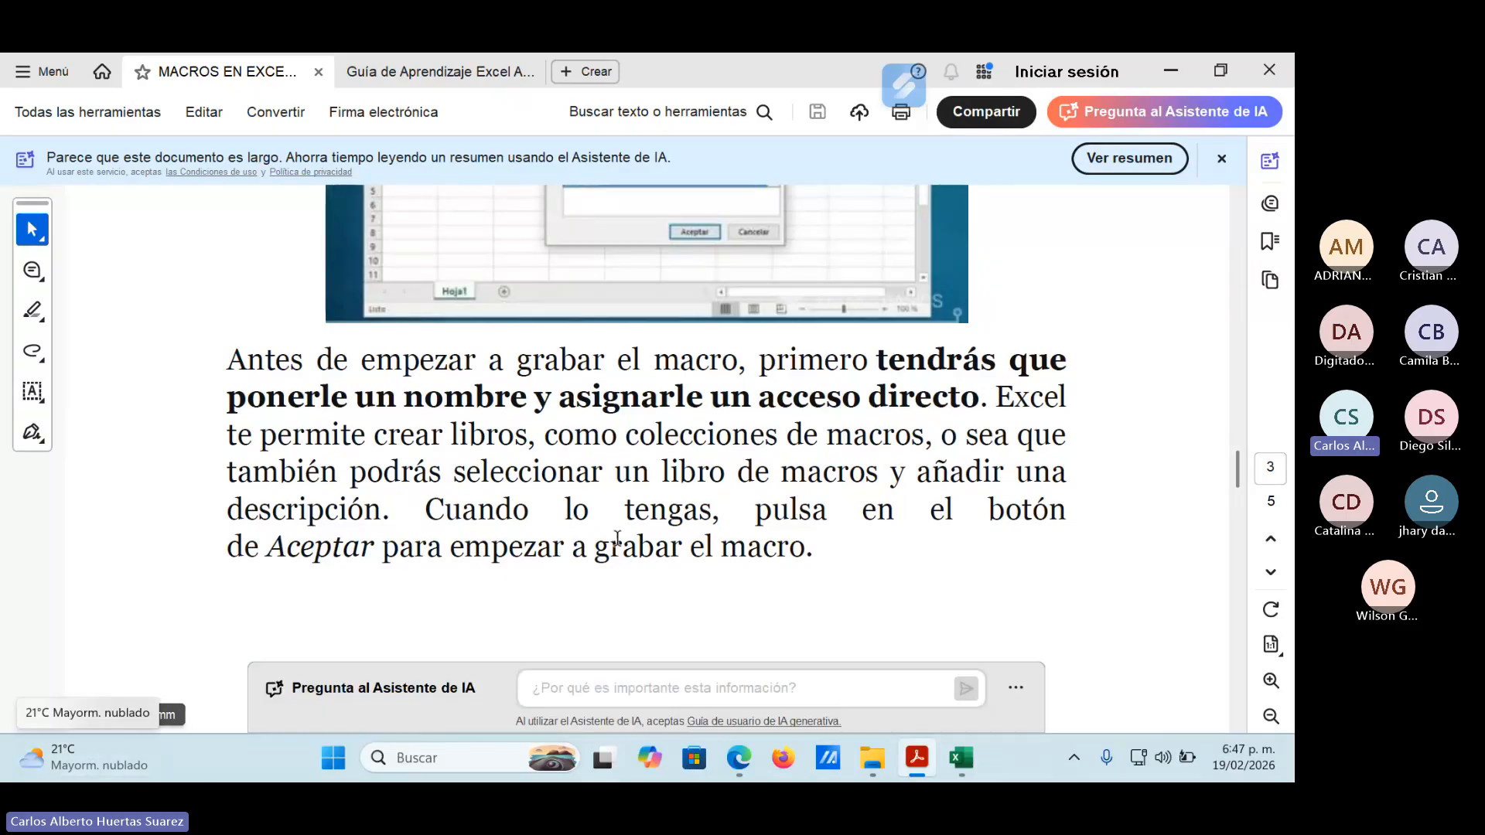
Examine page 4 on performing the actions to record and ending with Detener grabación.
{"action": "scroll", "coordinate": [619, 521], "scroll_direction": "down", "scroll_amount": 6}
{"action": "scroll", "coordinate": [623, 519], "scroll_direction": "down", "scroll_amount": 4}
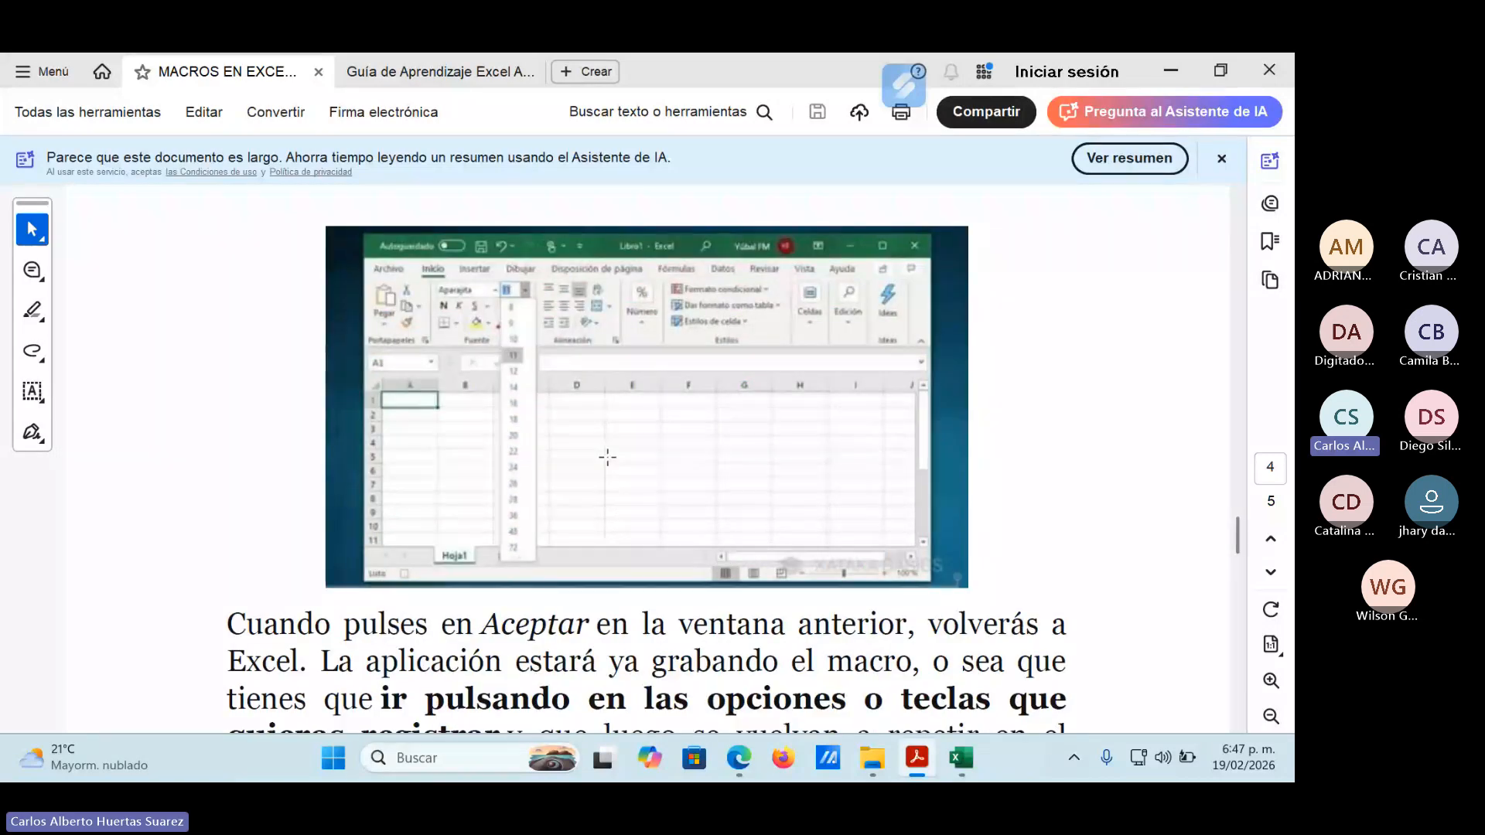
{"action": "scroll", "coordinate": [638, 324], "scroll_direction": "down", "scroll_amount": 2}
{"action": "scroll", "coordinate": [456, 533], "scroll_direction": "up", "scroll_amount": 1}
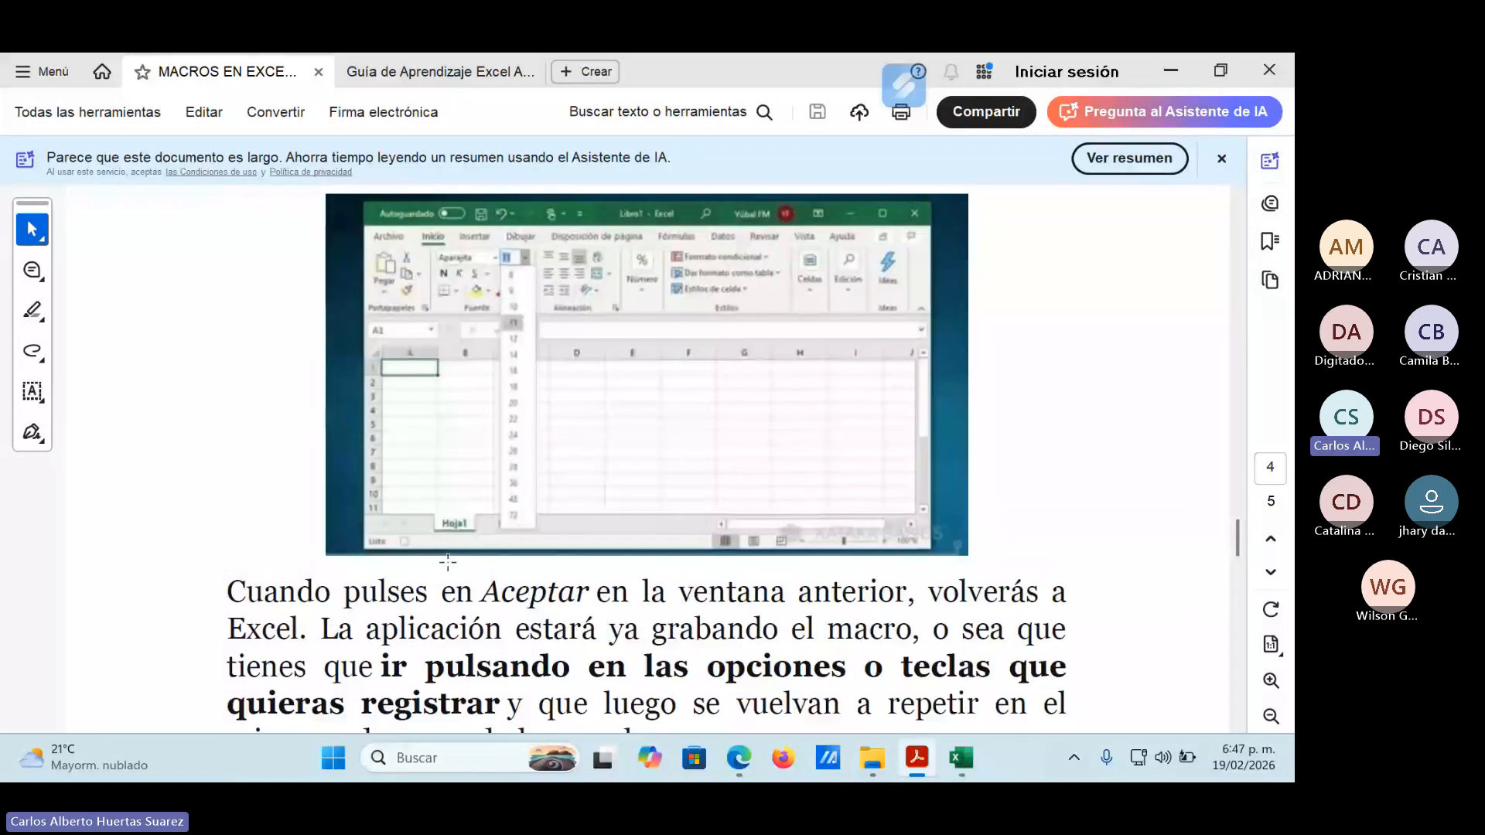
{"action": "scroll", "coordinate": [450, 532], "scroll_direction": "down", "scroll_amount": 2}
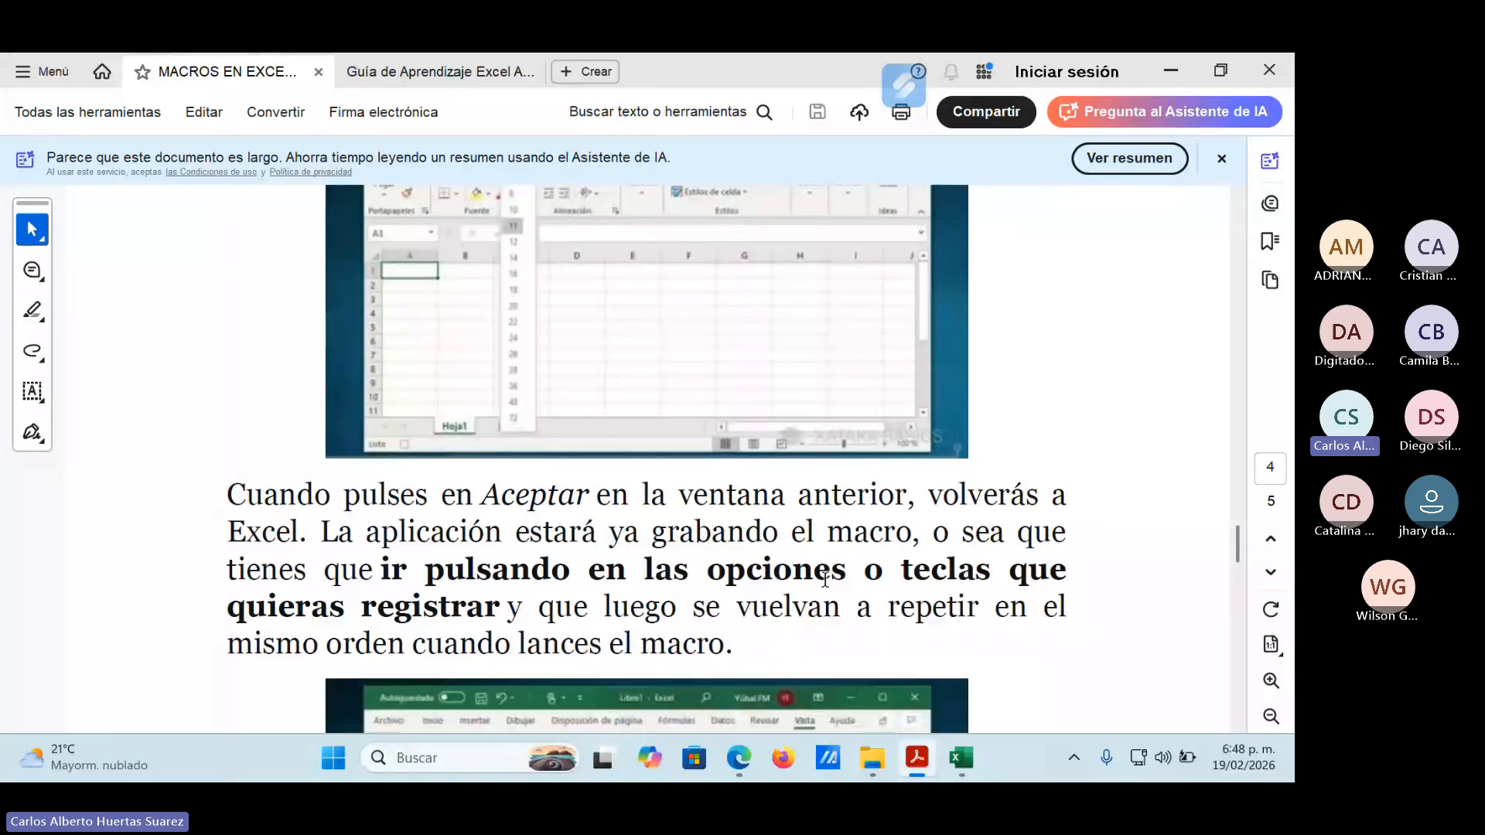
{"action": "scroll", "coordinate": [823, 576], "scroll_direction": "down", "scroll_amount": 1}
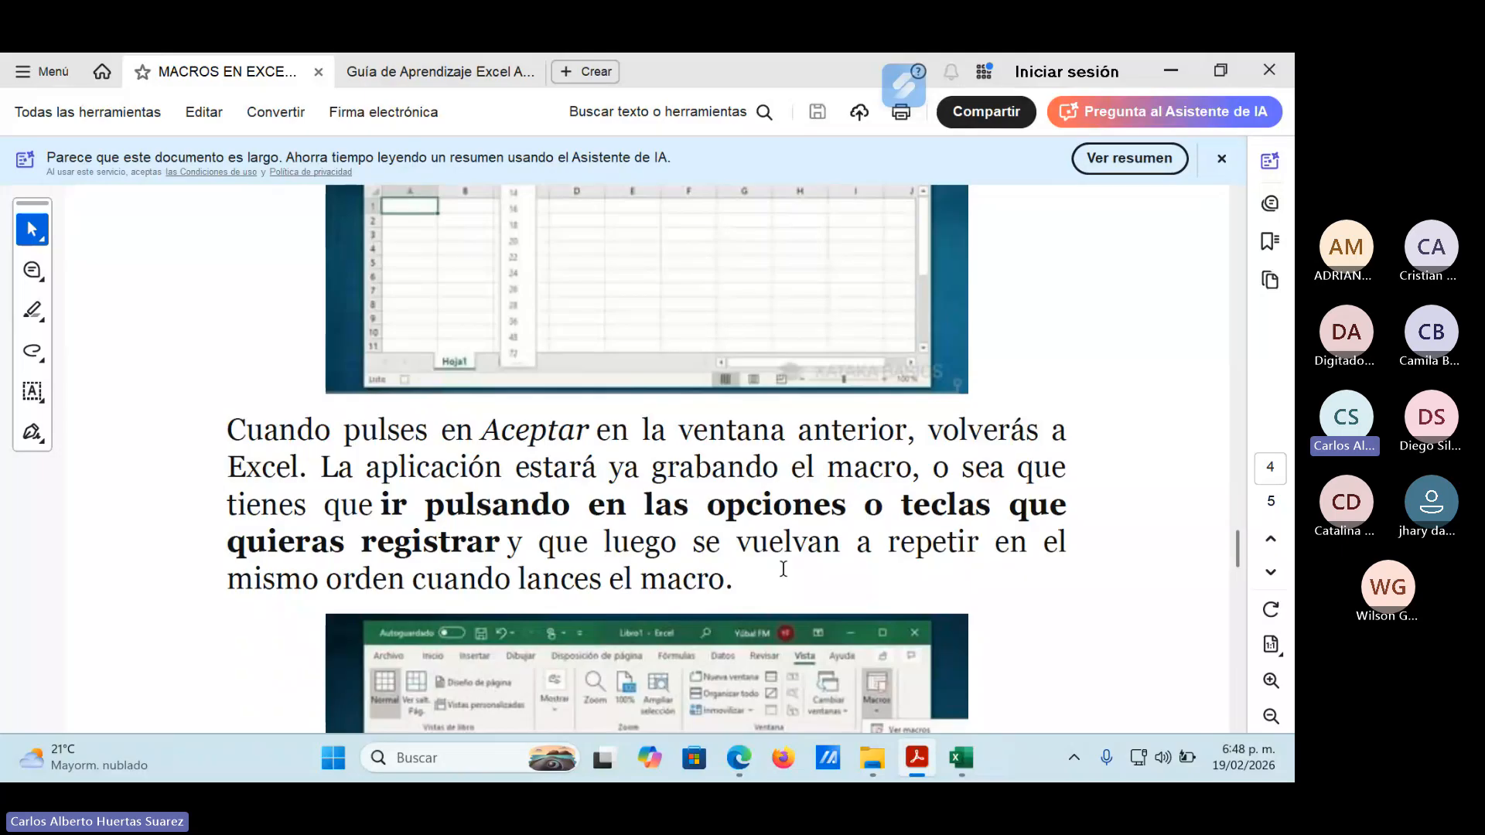
{"action": "scroll", "coordinate": [780, 565], "scroll_direction": "down", "scroll_amount": 4}
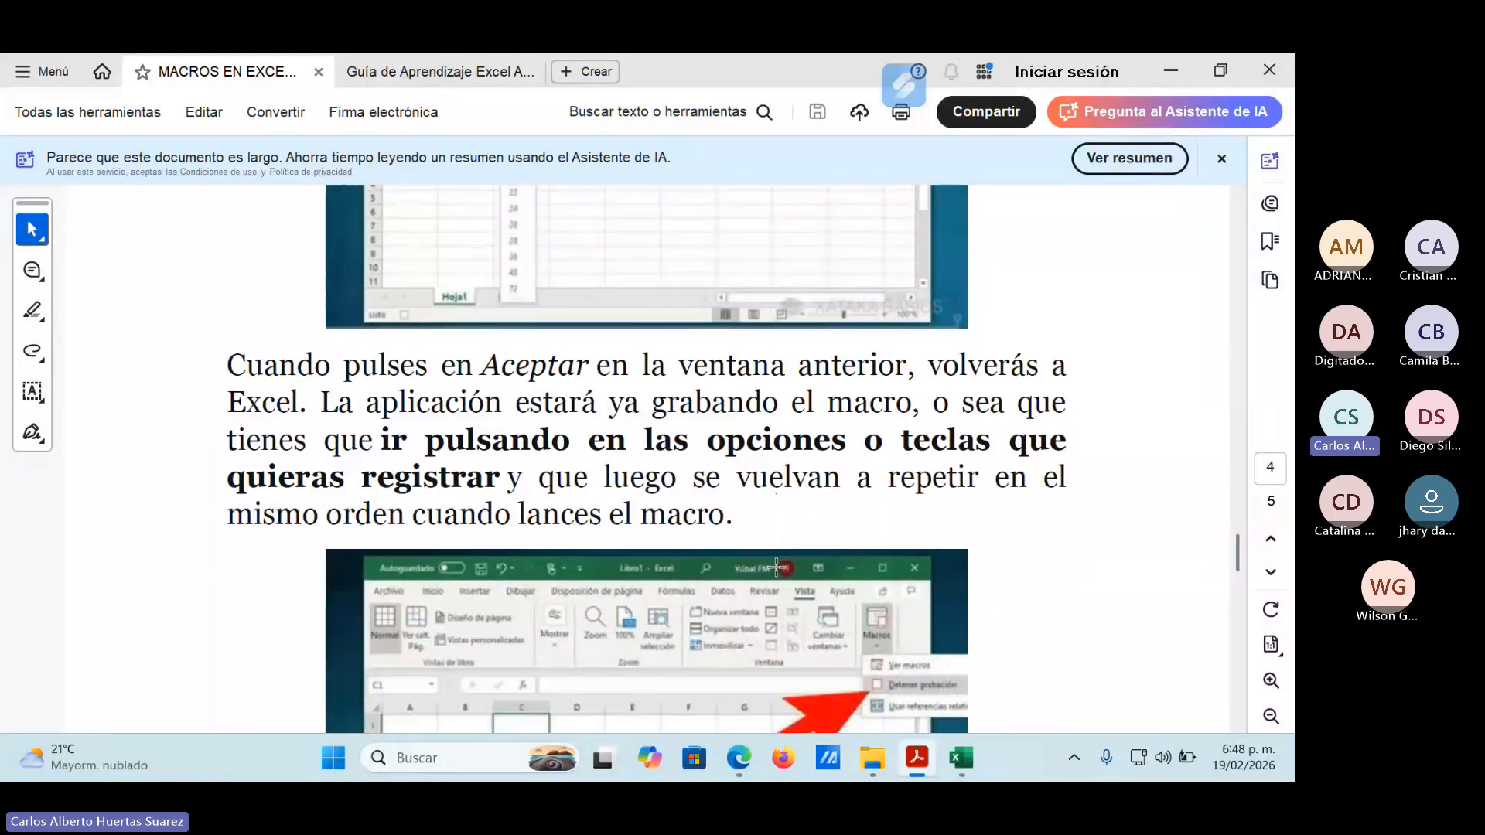
{"action": "scroll", "coordinate": [774, 565], "scroll_direction": "down", "scroll_amount": 4}
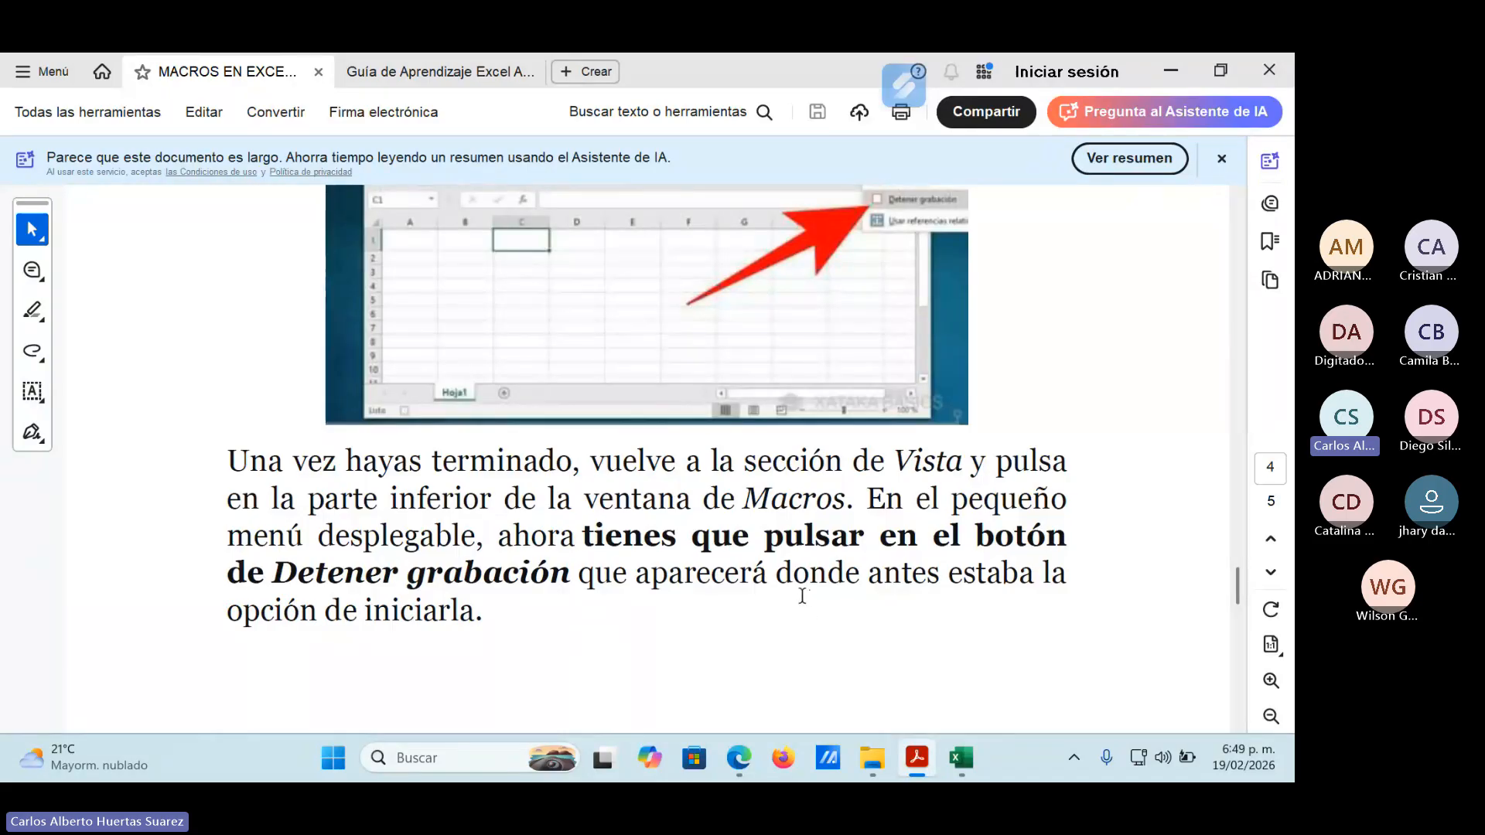
Examine page 5 on running, reviewing and modifying the created macro, continuing to the end of the document.
{"action": "scroll", "coordinate": [800, 592], "scroll_direction": "down", "scroll_amount": 5}
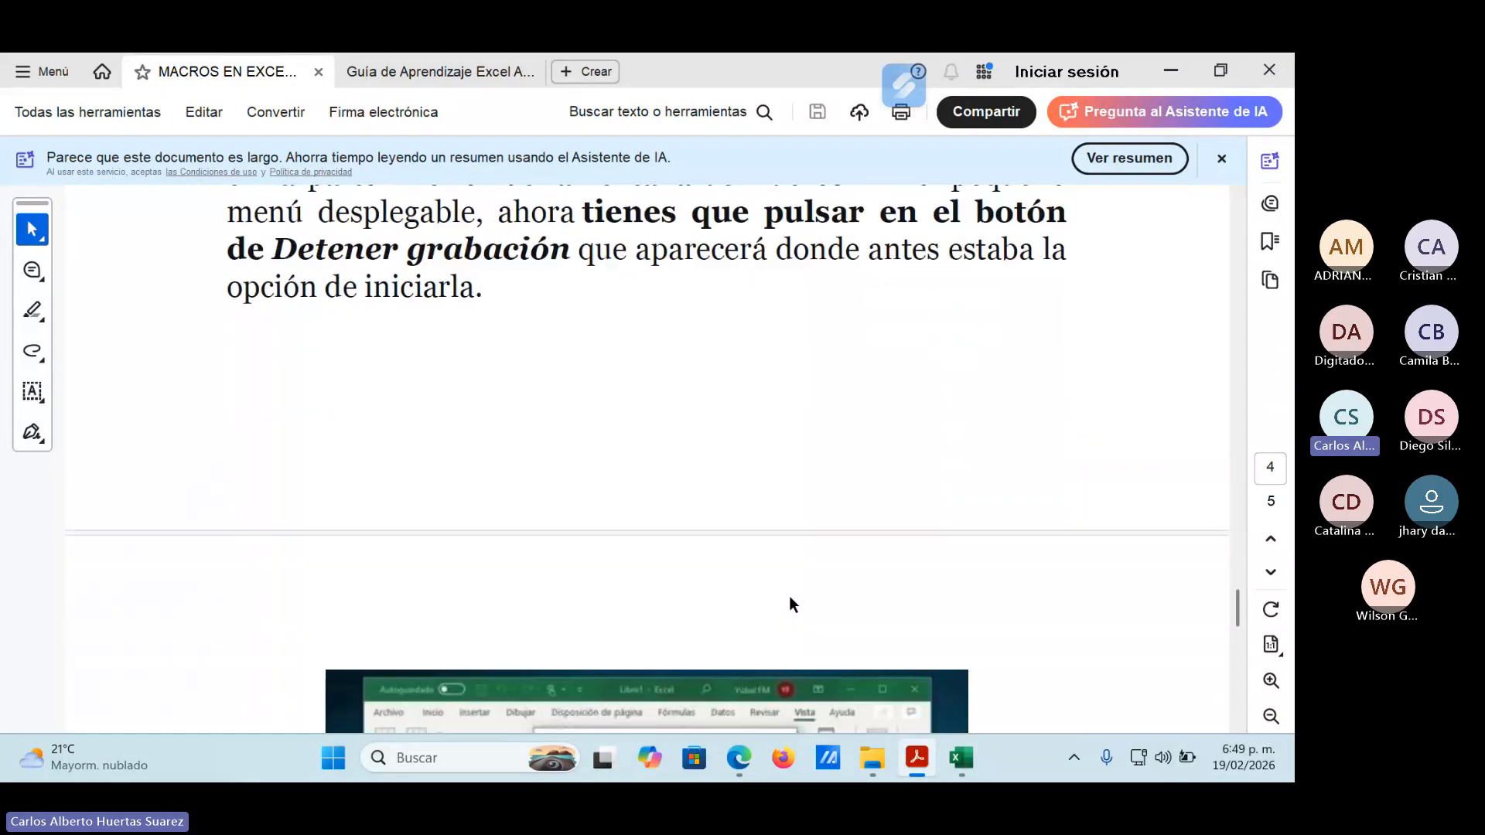
{"action": "scroll", "coordinate": [789, 596], "scroll_direction": "down", "scroll_amount": 3}
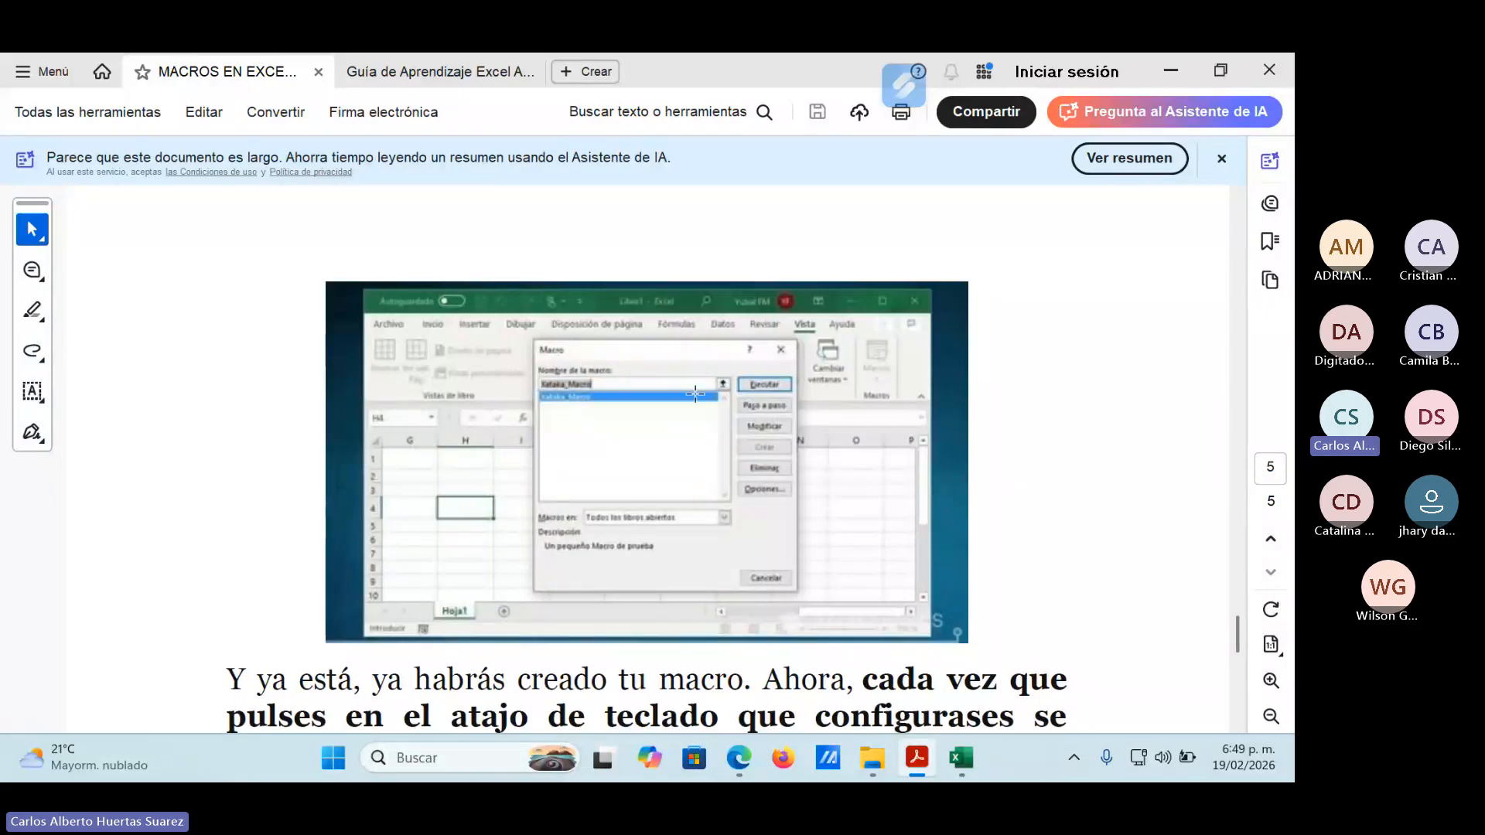
{"action": "scroll", "coordinate": [770, 517], "scroll_direction": "down", "scroll_amount": 4}
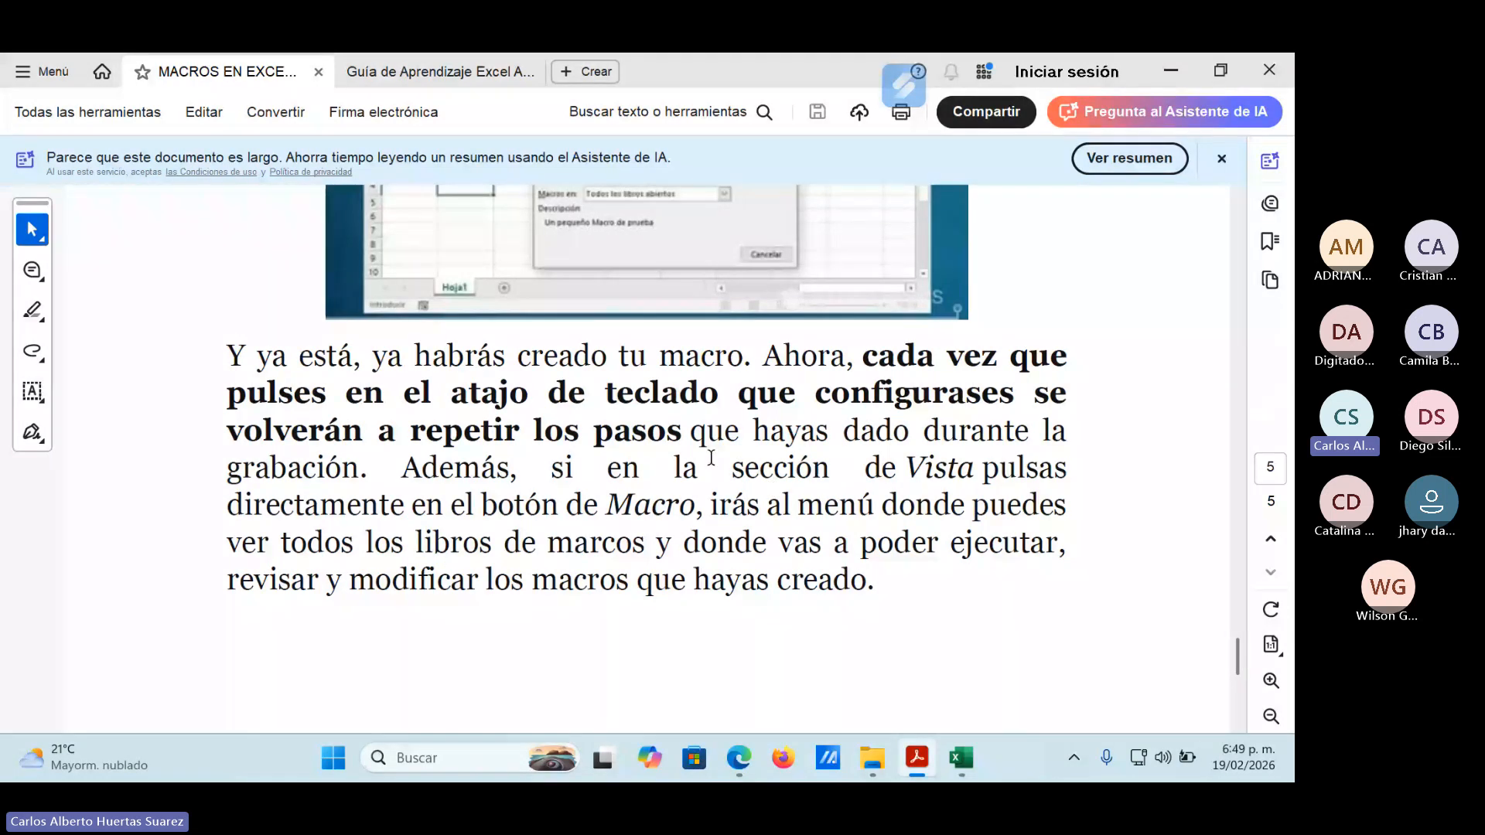
{"action": "scroll", "coordinate": [758, 524], "scroll_direction": "down", "scroll_amount": 5}
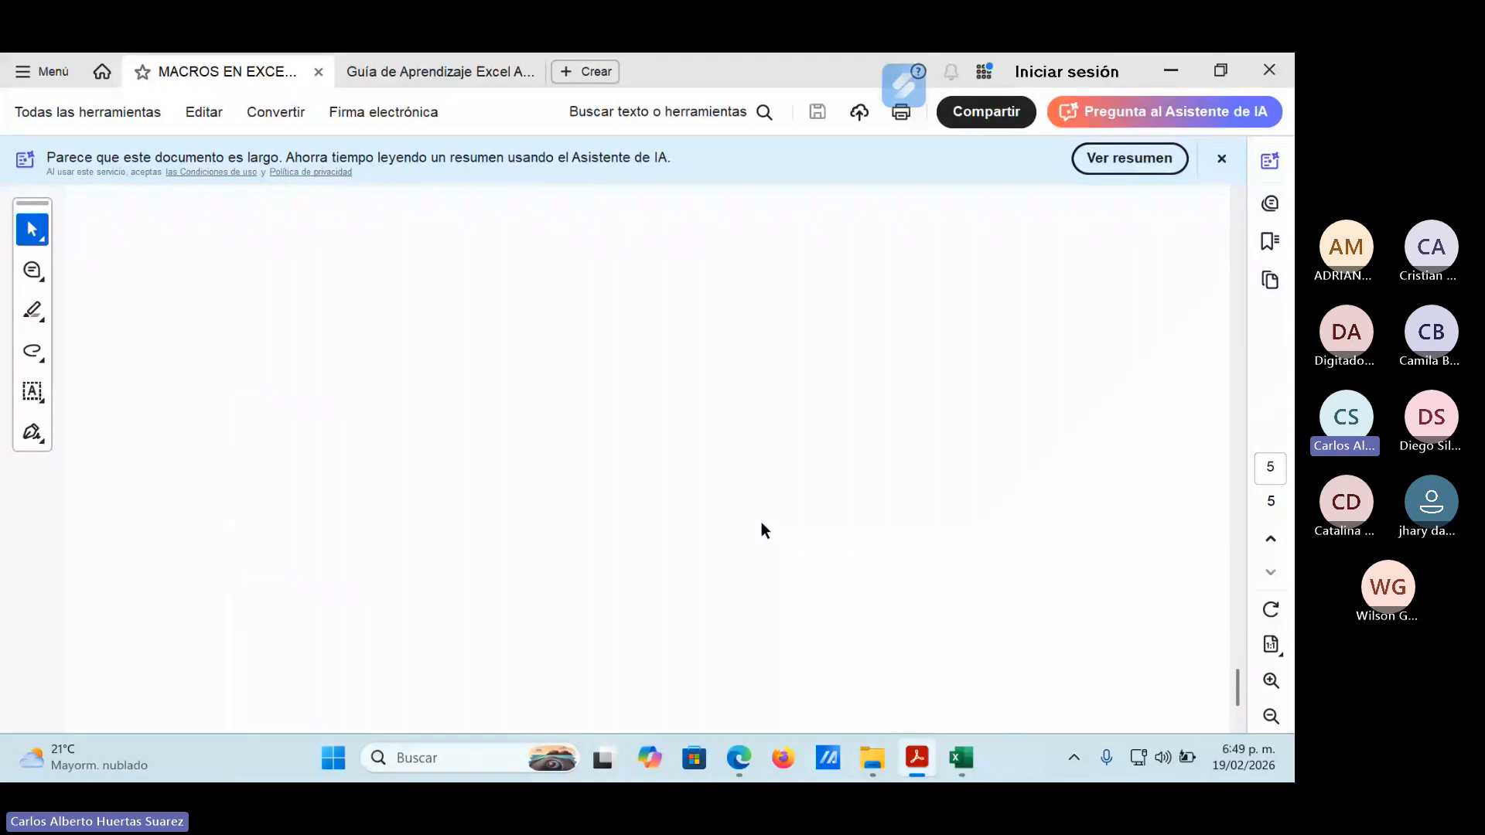
Switch from the PDF to the Ejercicio de Macros.xlsx workbook and examine its Prueba, Macros1 and Macros2 sheets.
{"action": "scroll", "coordinate": [758, 520], "scroll_direction": "up", "scroll_amount": 3}
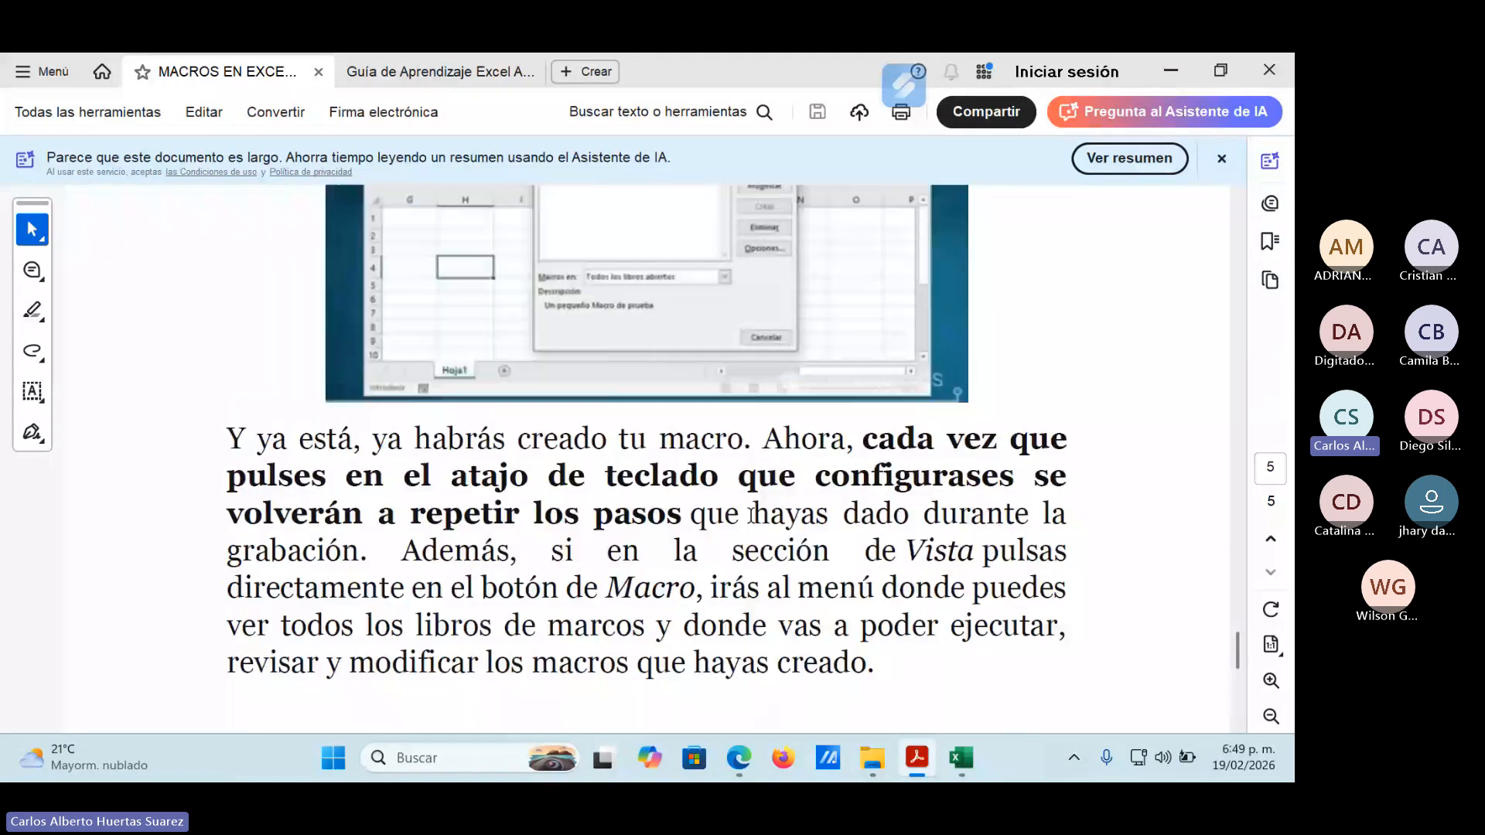
{"action": "left_click", "coordinate": [1167, 71]}
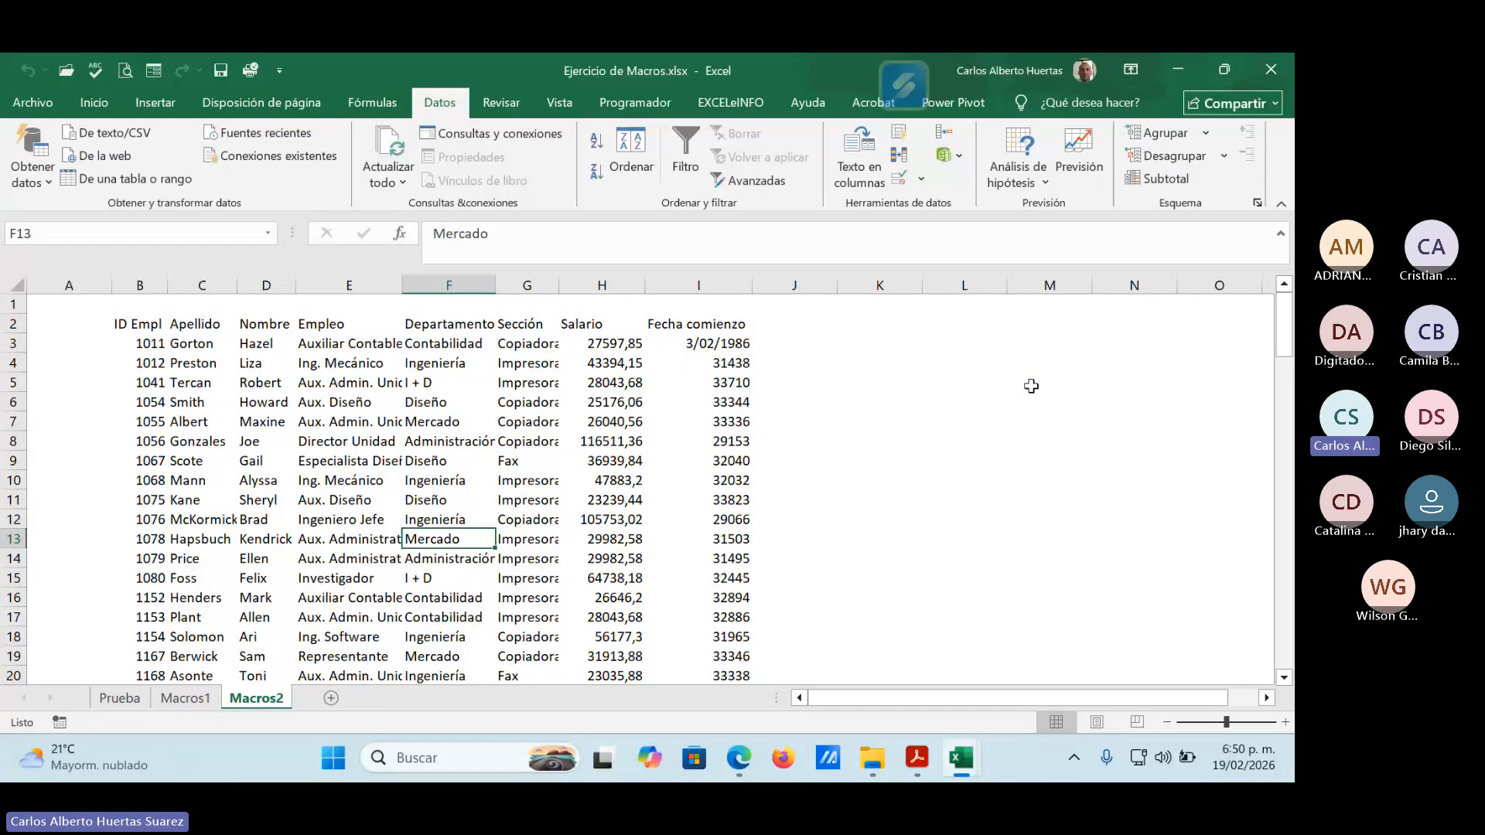
{"action": "left_click", "coordinate": [184, 698]}
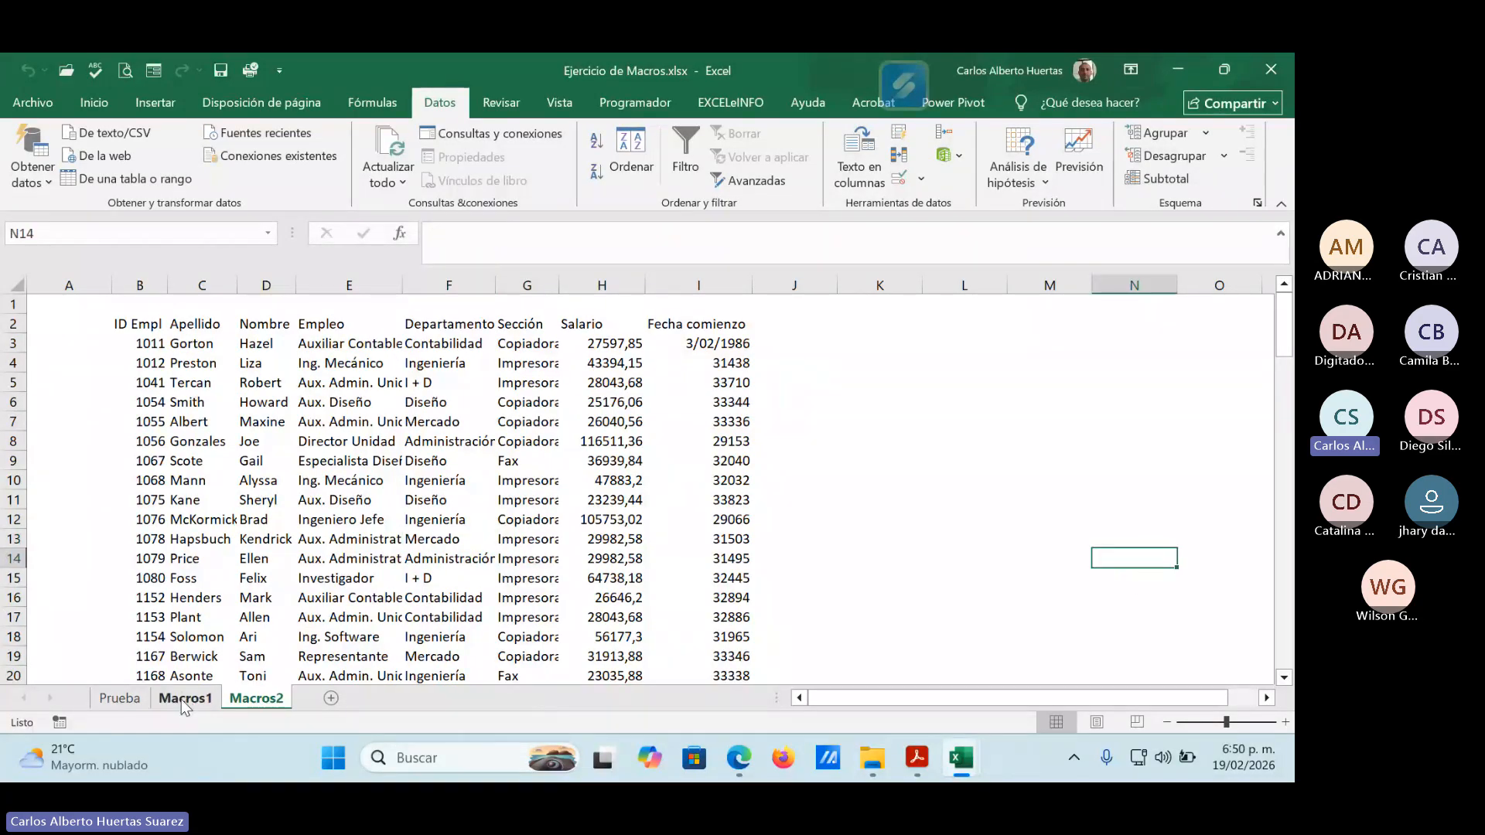
{"action": "key", "text": "ctrl+Page_Up"}
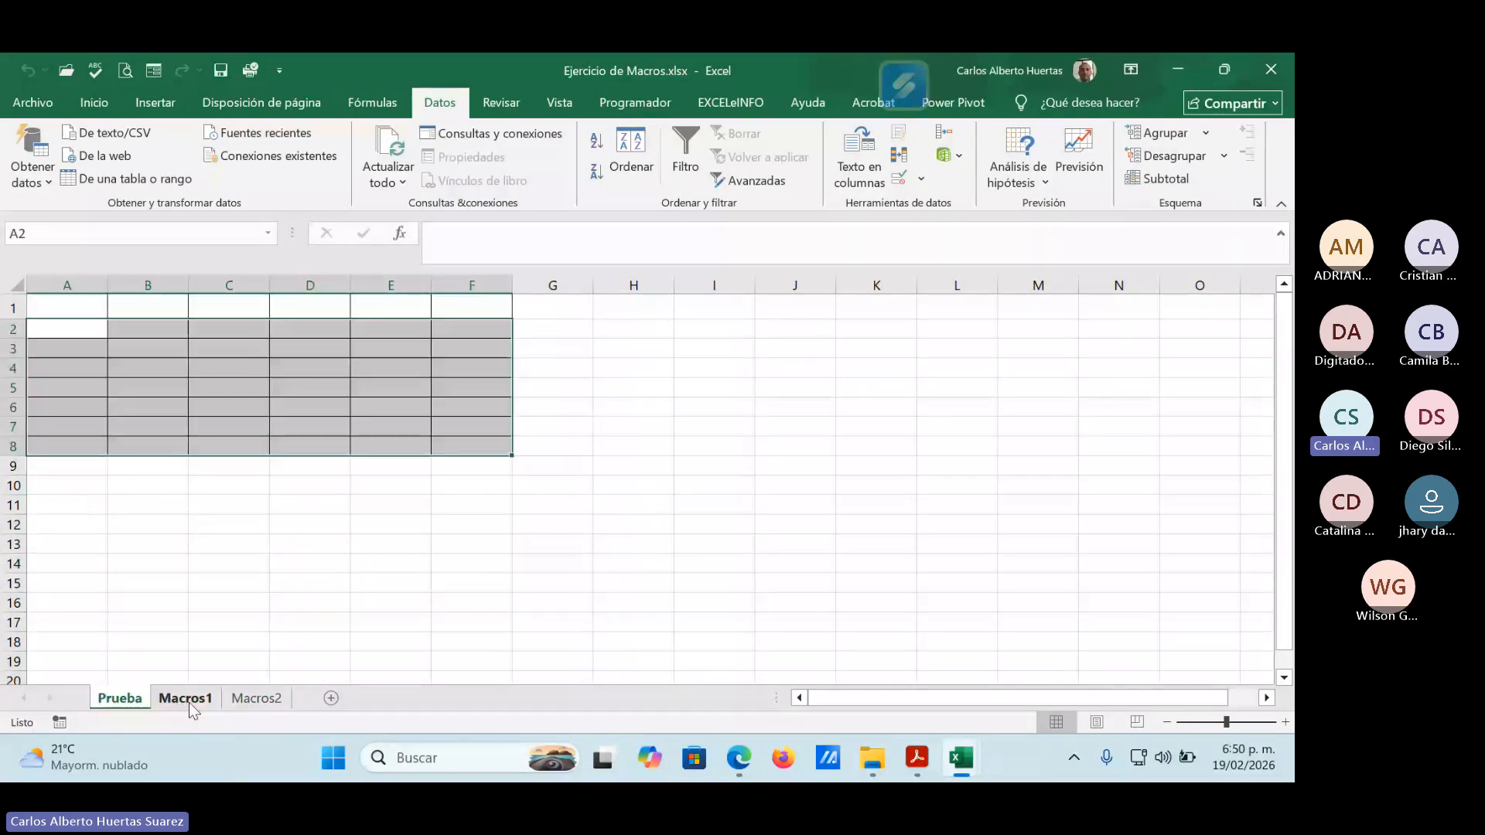
{"action": "key", "text": "ctrl+Page_Down"}
{"action": "key", "text": "ctrl+Page_Down"}
{"action": "left_click", "coordinate": [120, 699]}
{"action": "left_click", "coordinate": [790, 505]}
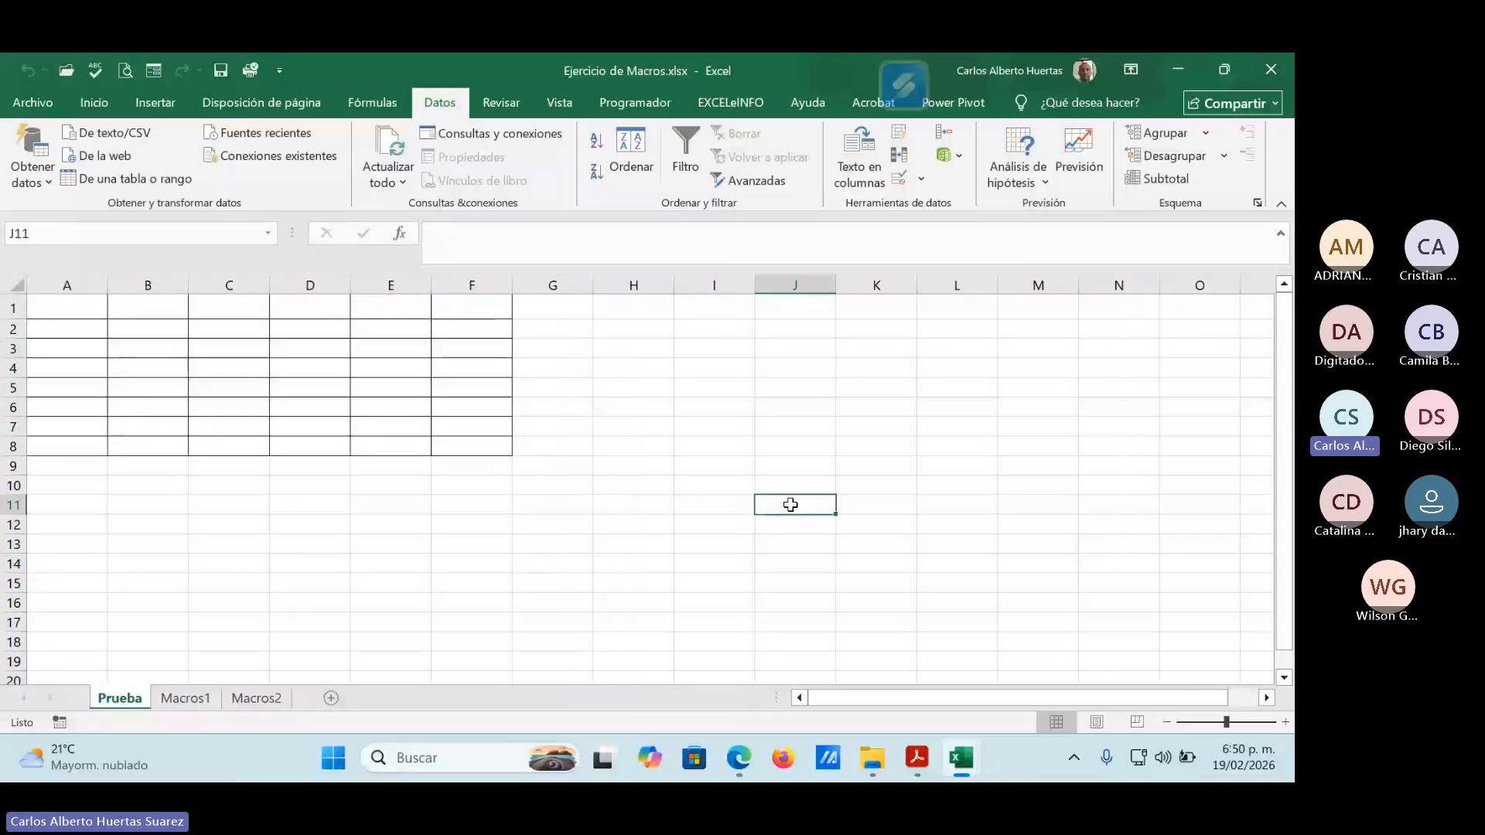
Close Ejercicio de Macros.xlsx and clear the open folder windows from the desktop.
{"action": "left_click", "coordinate": [1272, 69]}
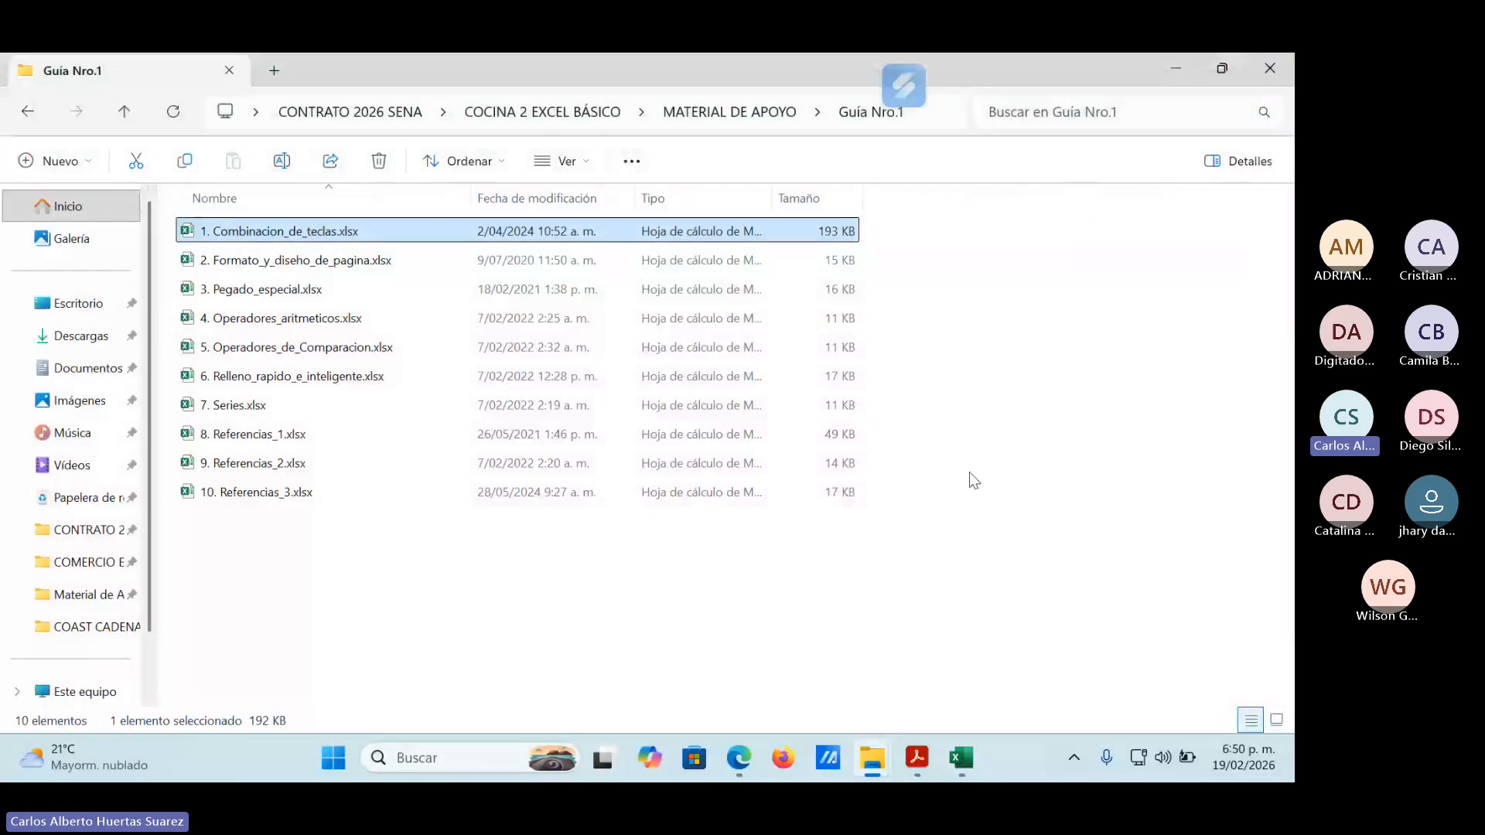
{"action": "left_click", "coordinate": [1289, 72]}
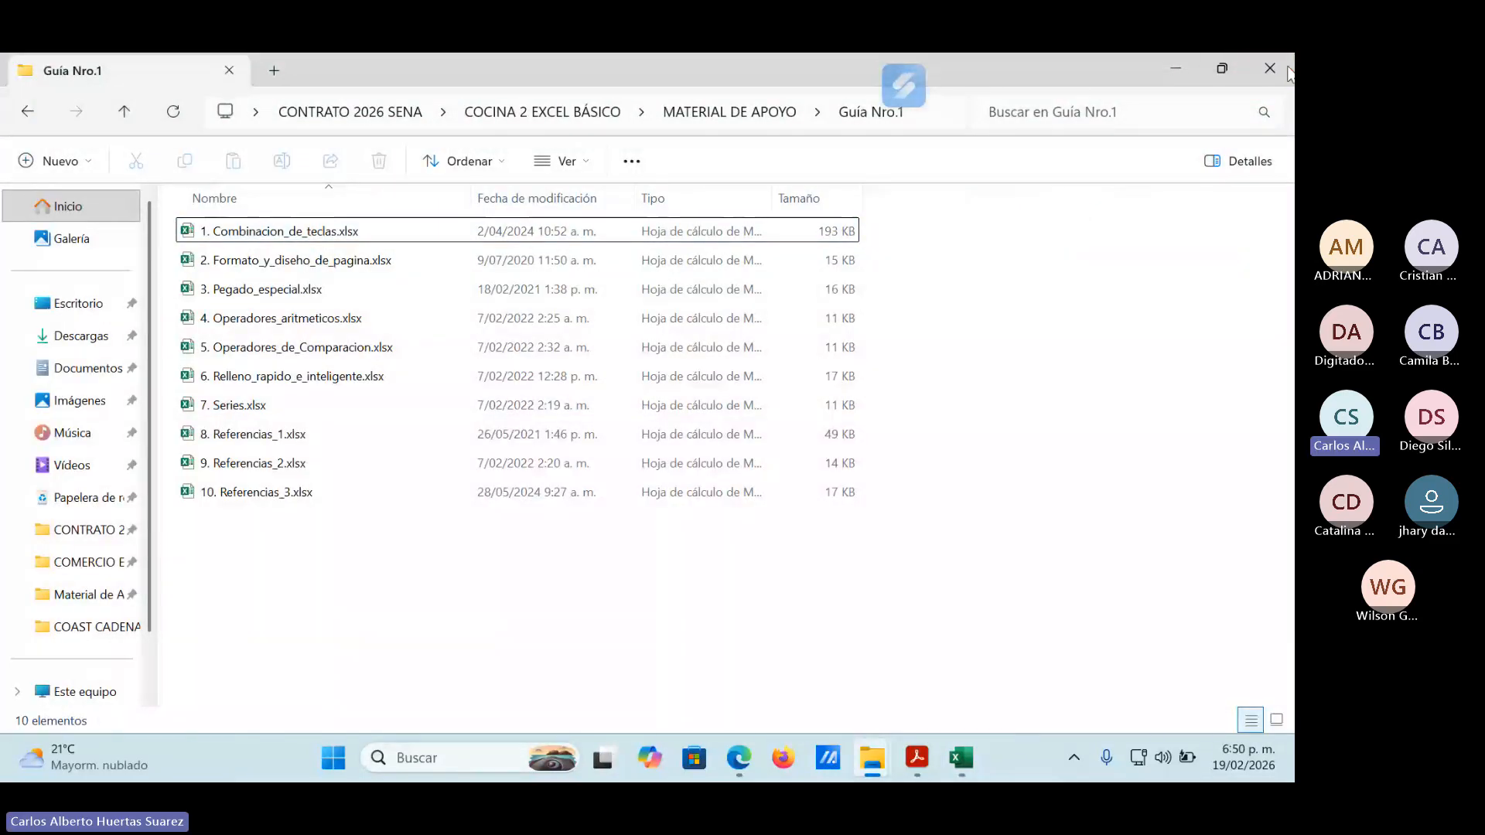
{"action": "left_click", "coordinate": [1177, 68]}
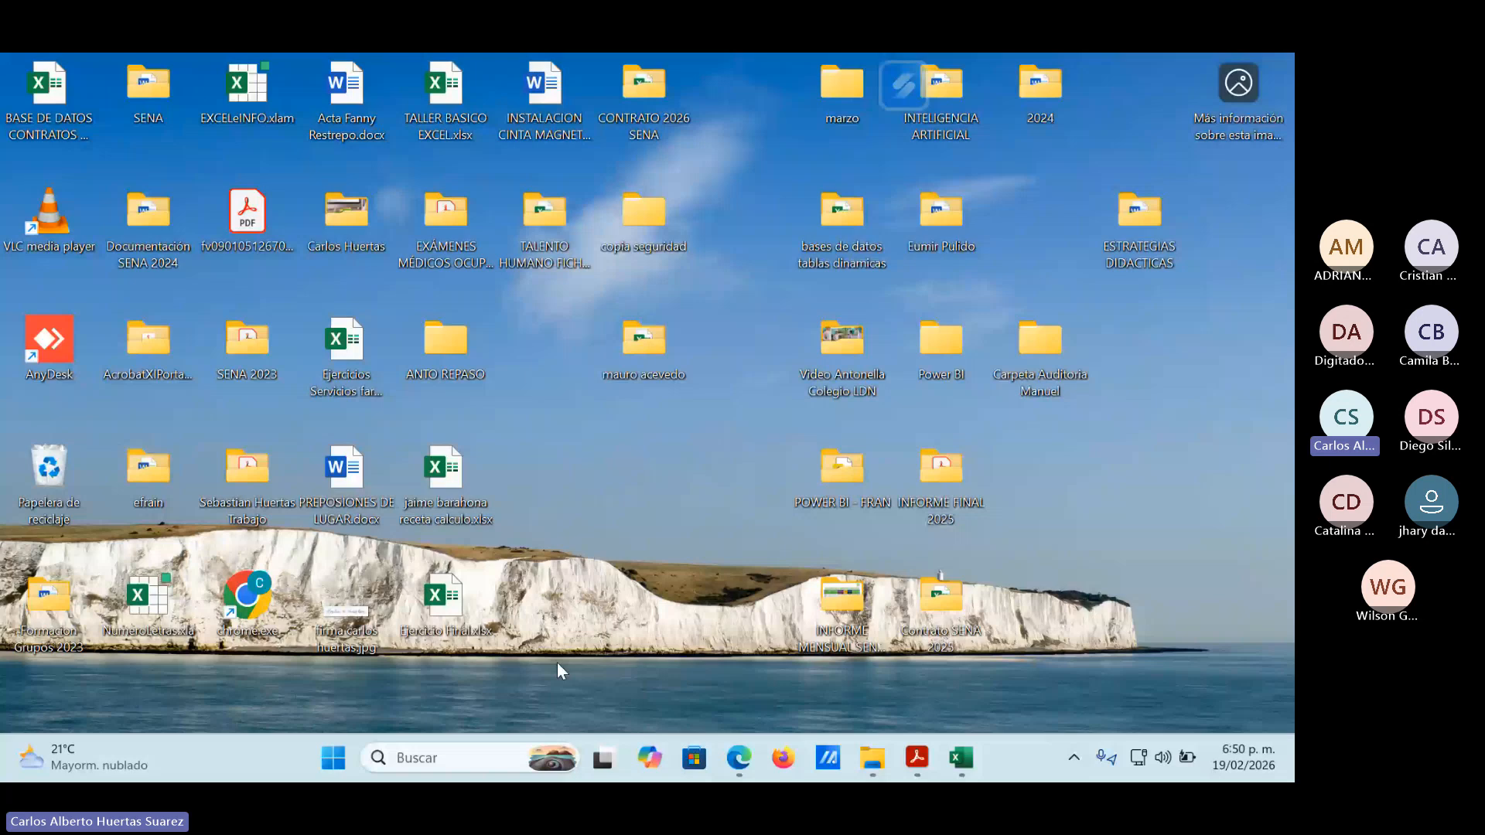
Open Ejercicio de Macros.xlsx from the COAST CADENA Material de Apoyo folder, compare its Macros1 and Macros2 sheets, and close it.
{"action": "left_click", "coordinate": [871, 765]}
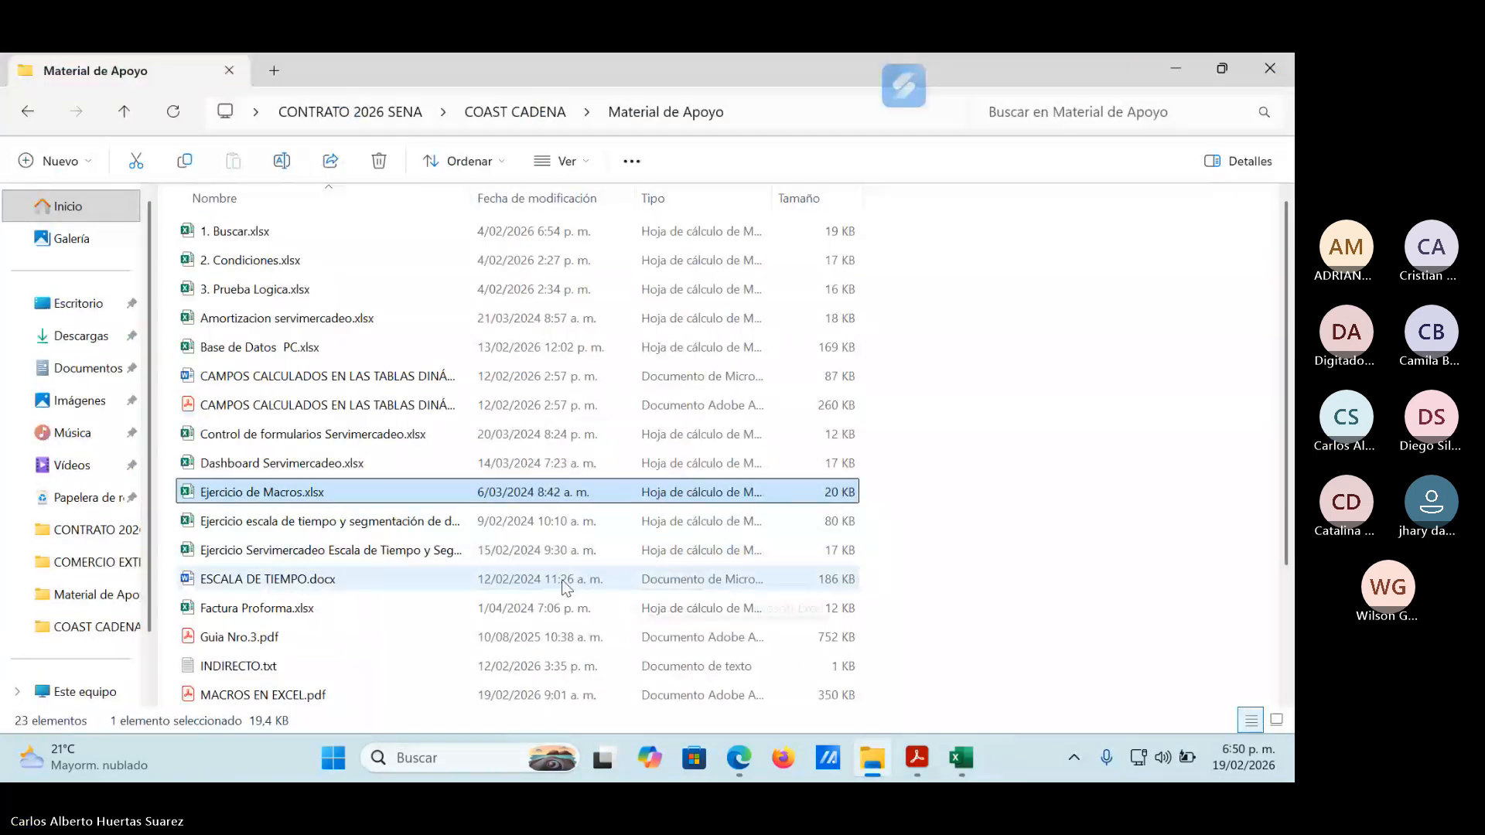
{"action": "scroll", "coordinate": [561, 579], "scroll_direction": "down", "scroll_amount": 2}
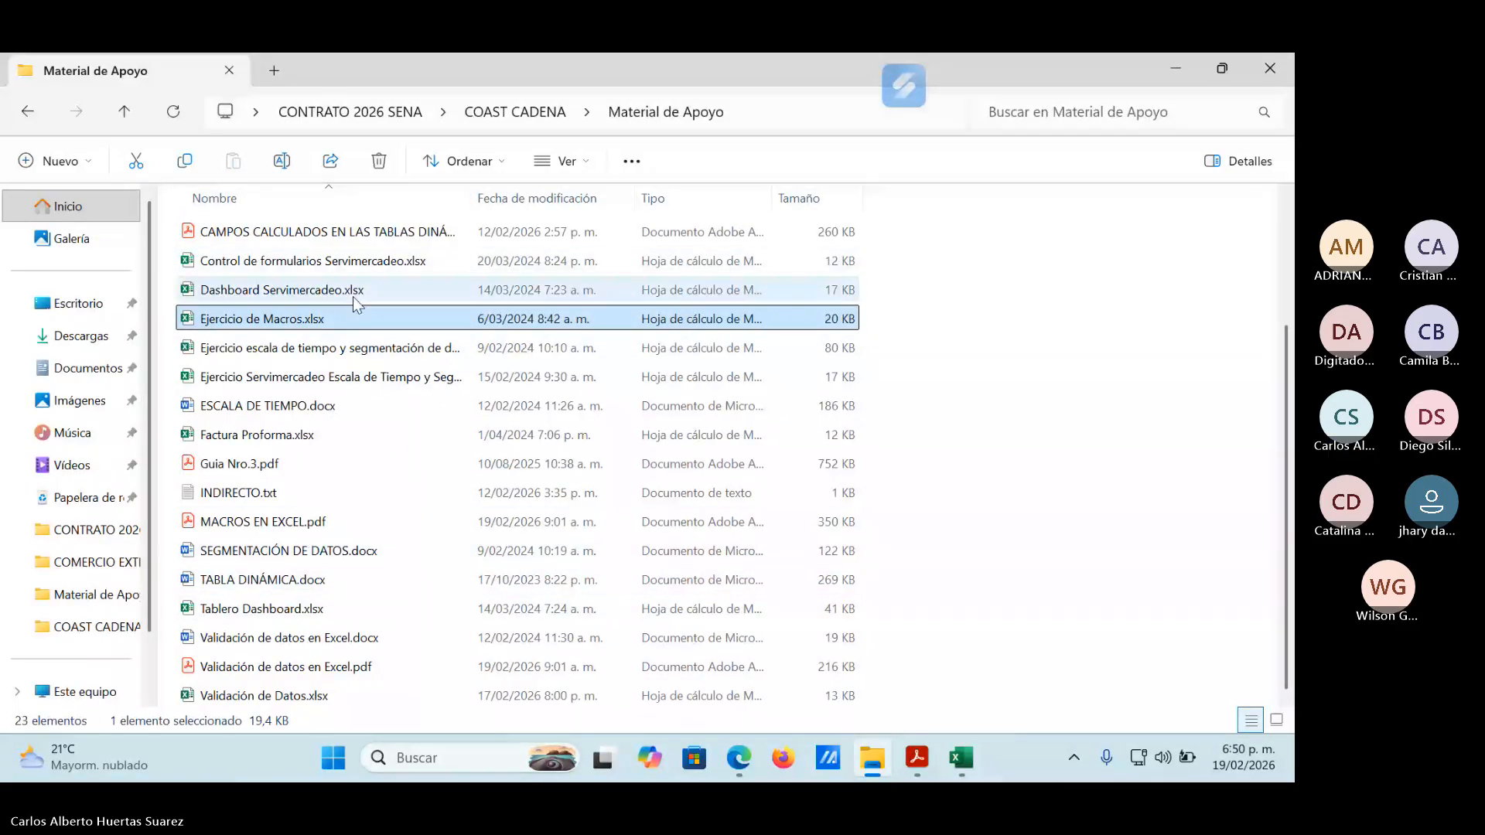
{"action": "double_click", "coordinate": [300, 321]}
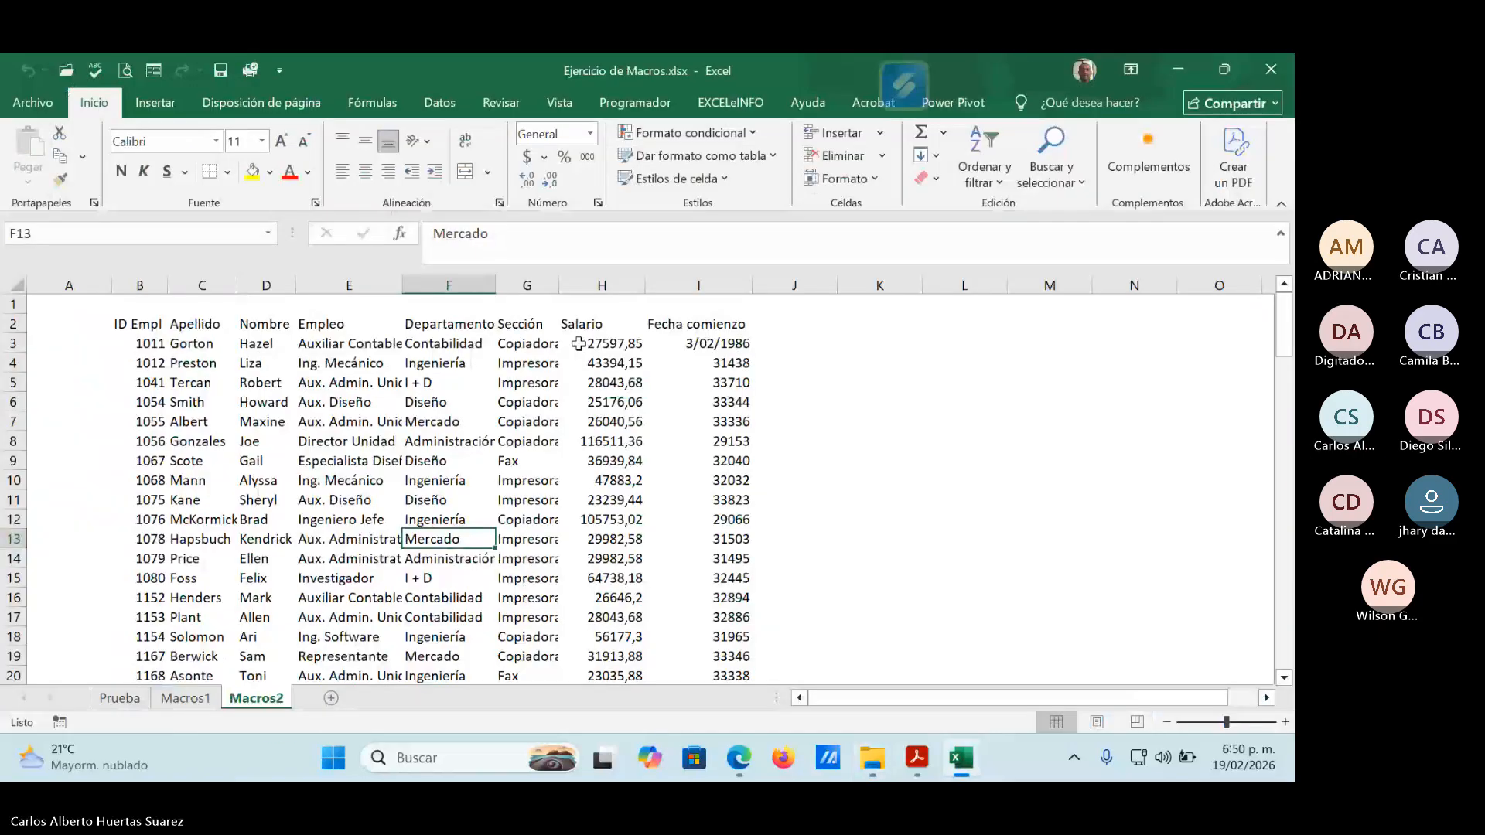
{"action": "left_click", "coordinate": [176, 699]}
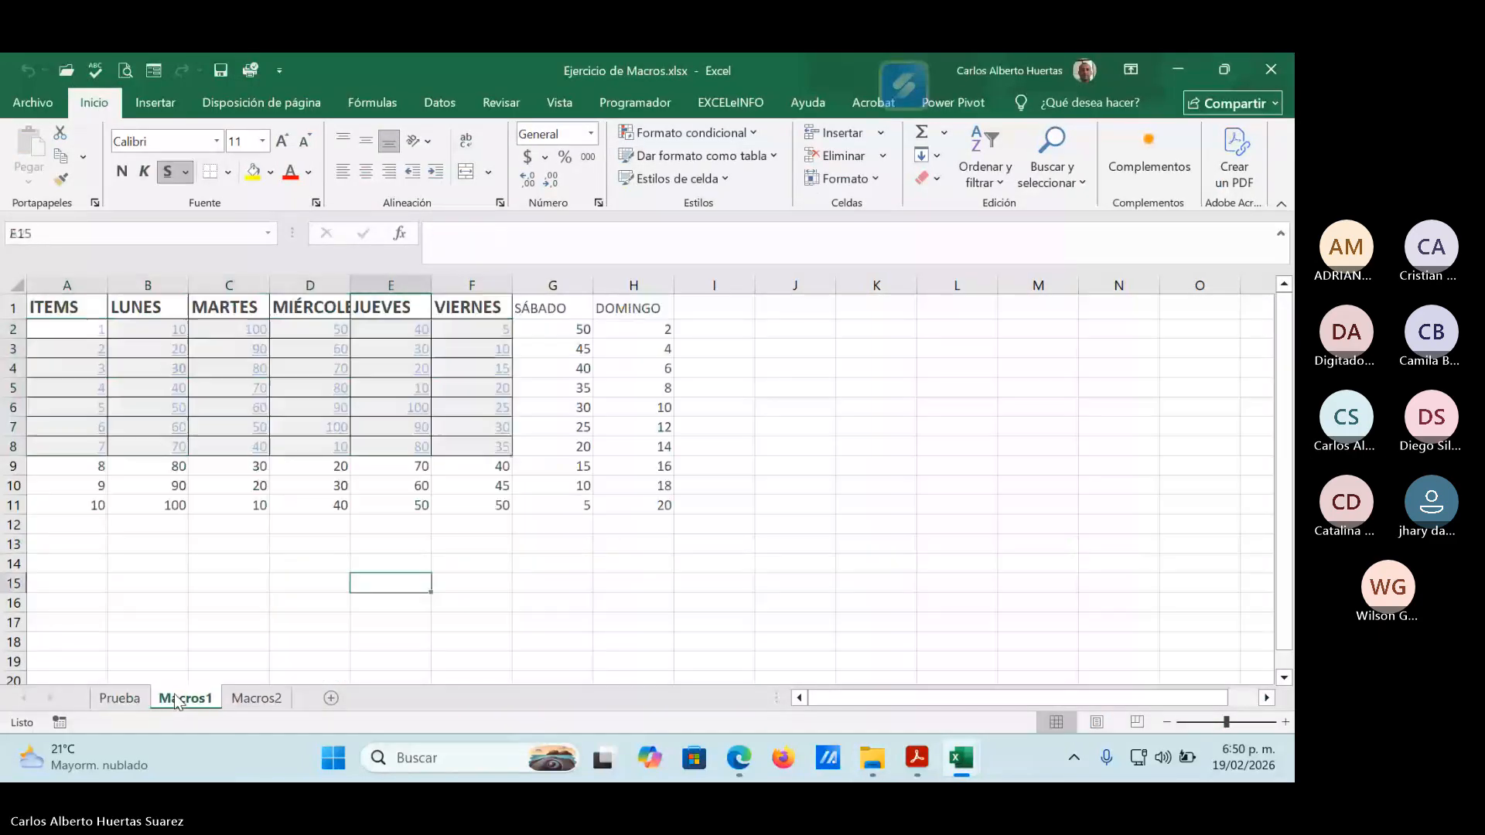
{"action": "left_click", "coordinate": [258, 698]}
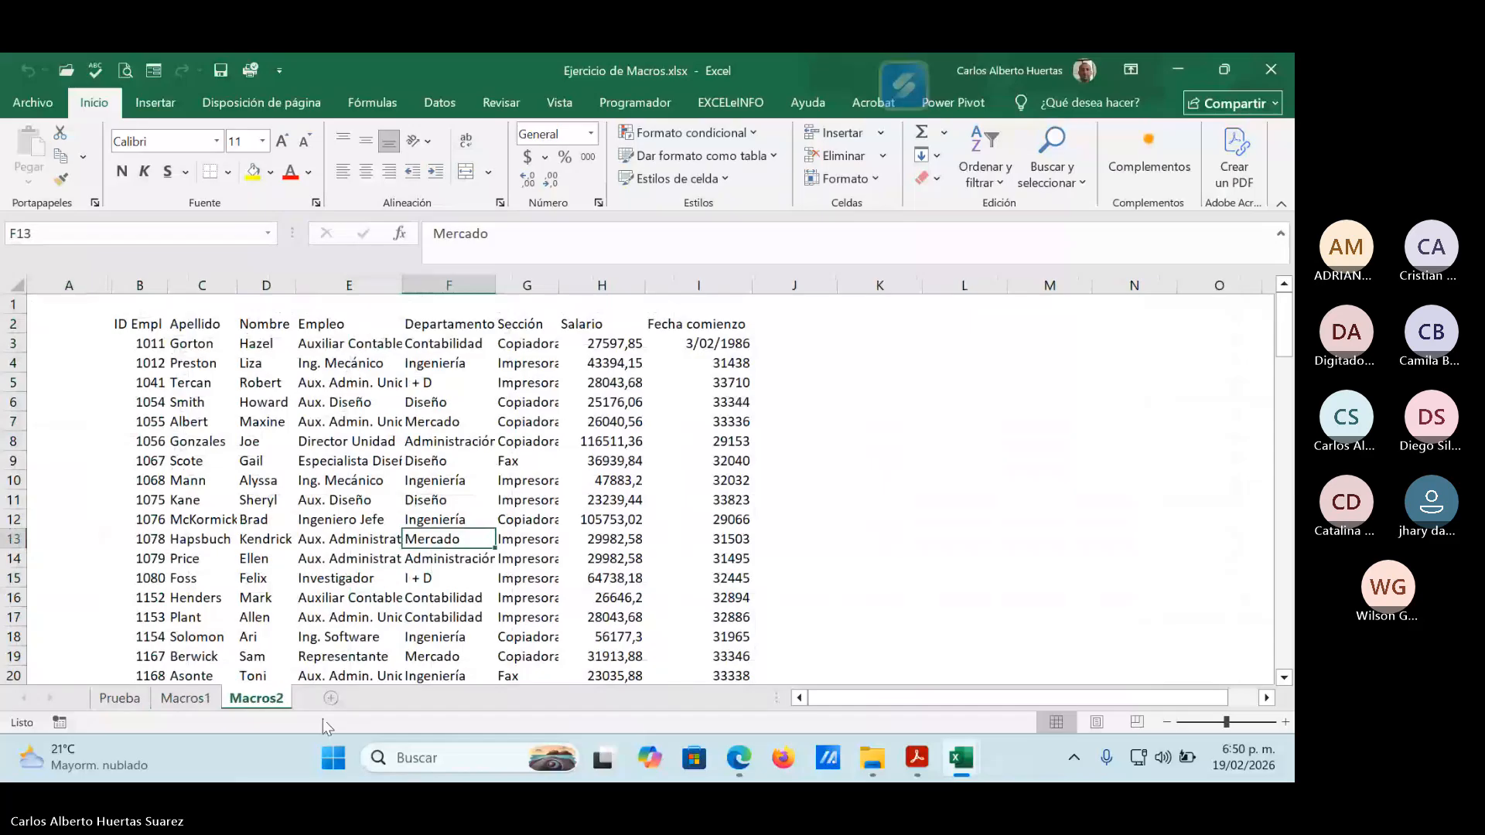
{"action": "left_click", "coordinate": [189, 698]}
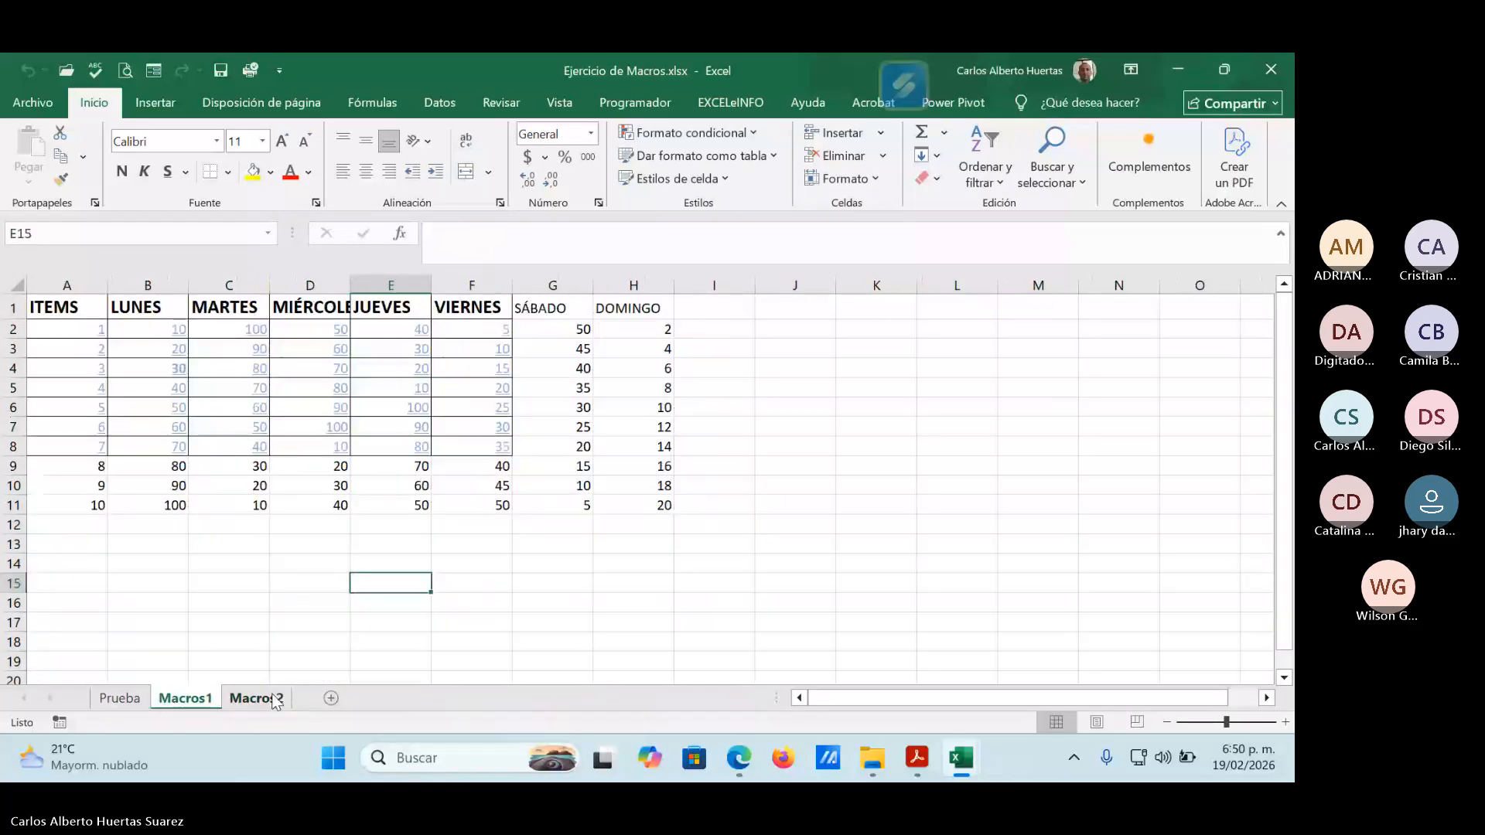
{"action": "left_click", "coordinate": [272, 699]}
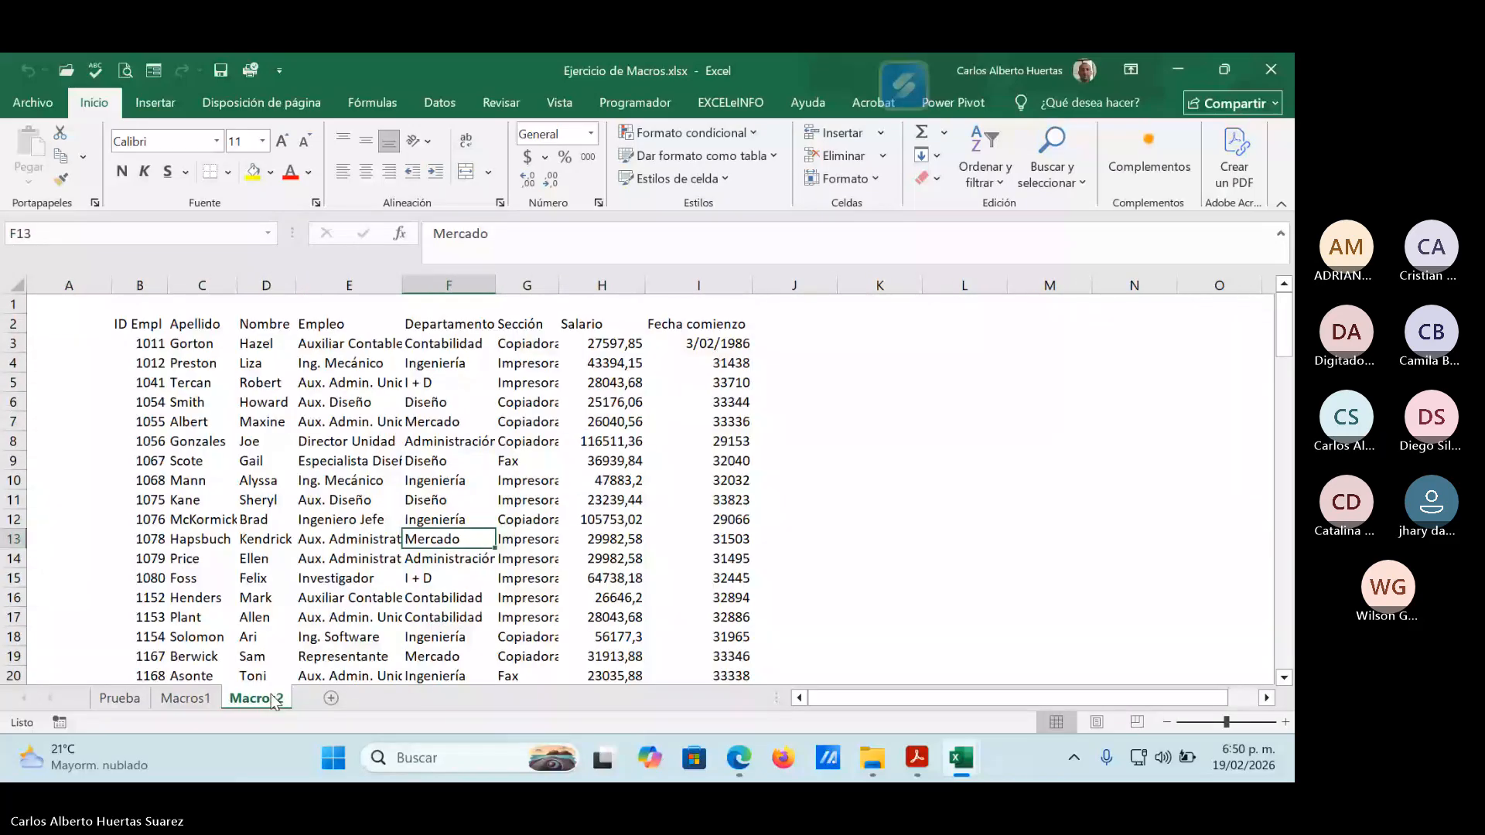
{"action": "left_click", "coordinate": [1280, 70]}
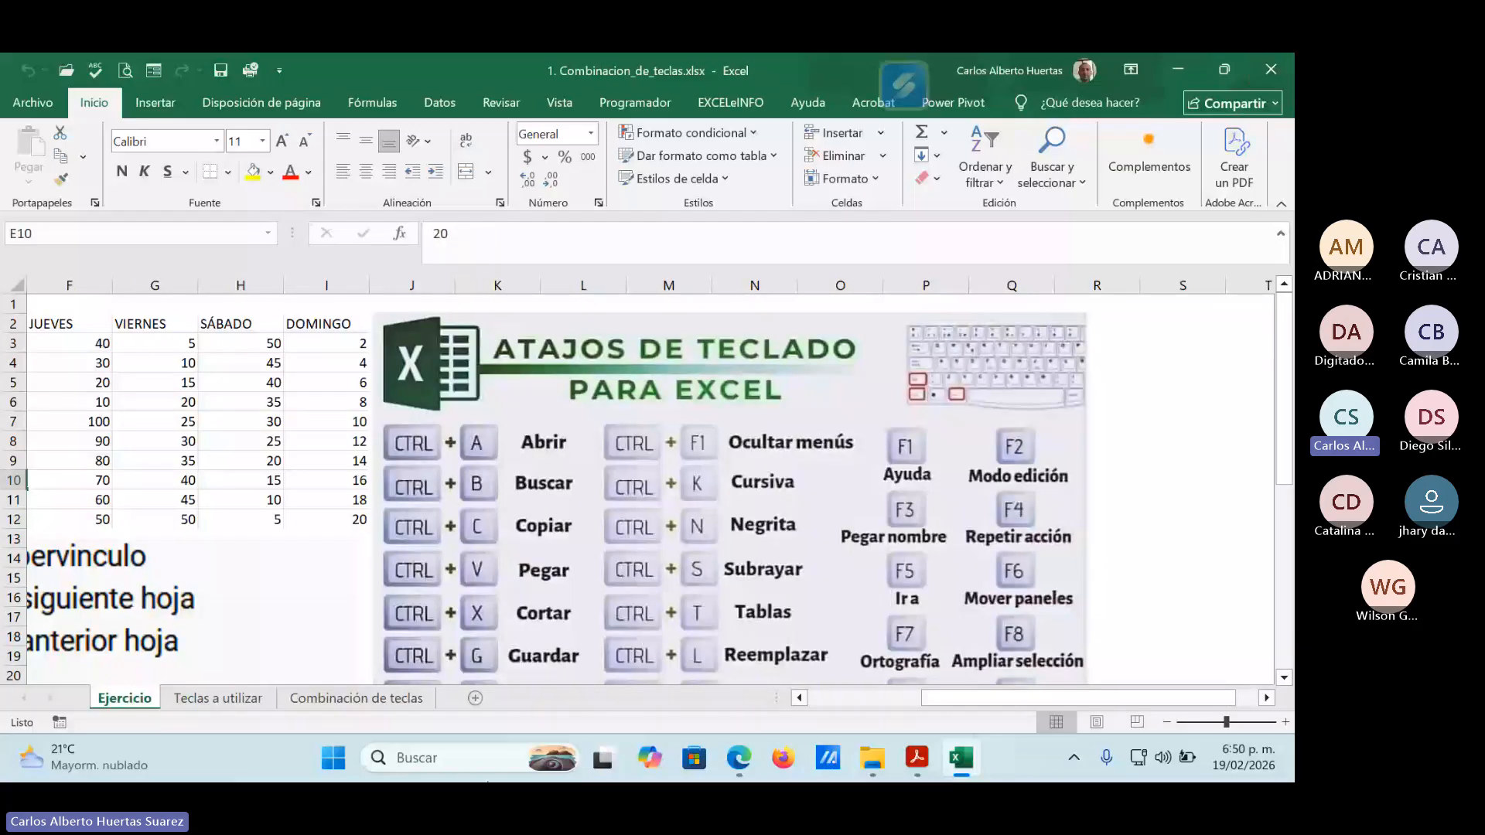
View the Combinación de teclas sheet in 1. Combinacion_de_teclas.xlsx and minimize the workbook and folder windows.
{"action": "left_click", "coordinate": [358, 698]}
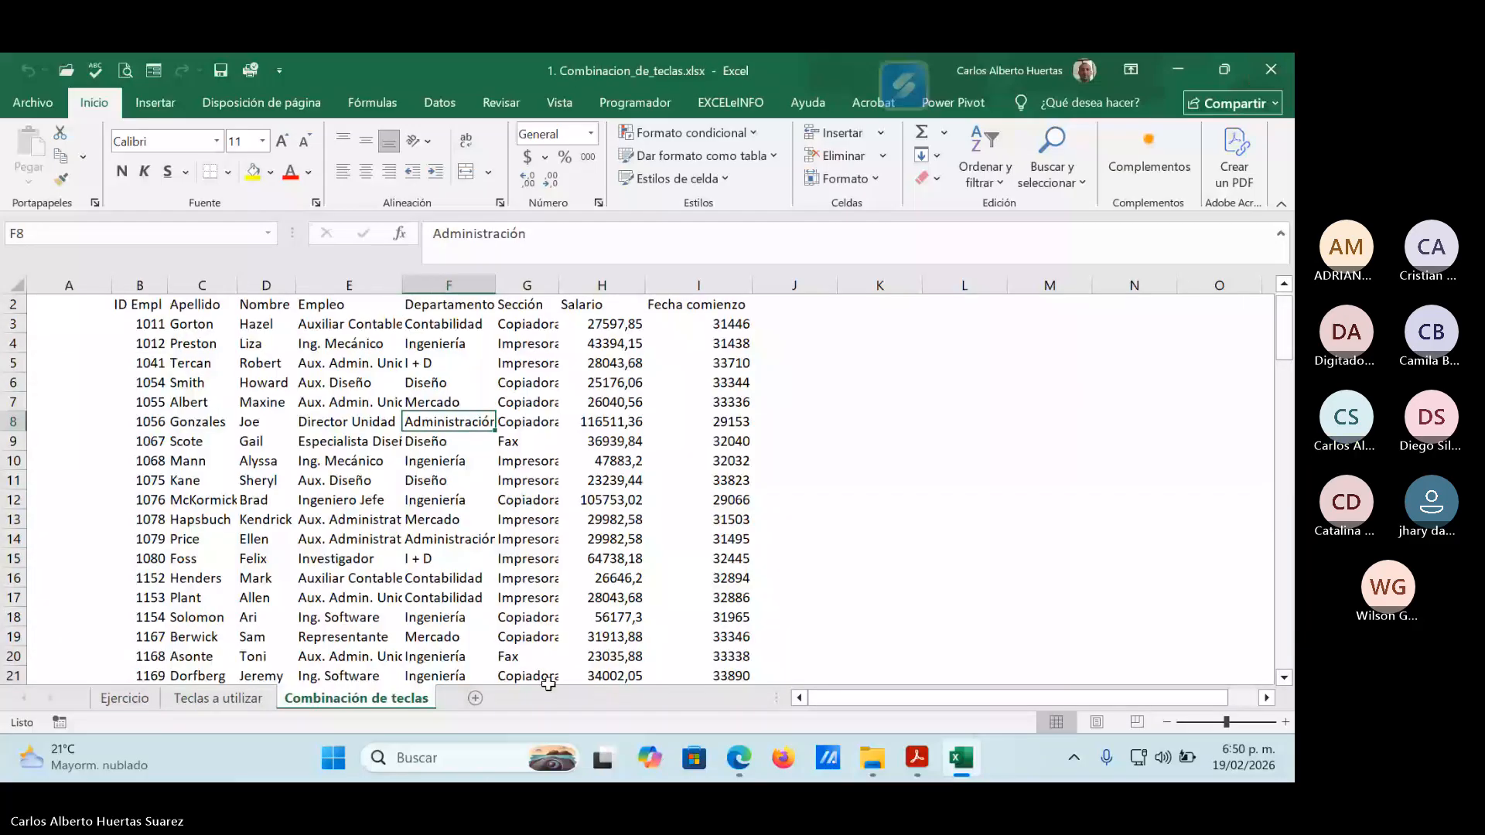
{"action": "scroll", "coordinate": [548, 683], "scroll_direction": "up", "scroll_amount": 1}
{"action": "right_click", "coordinate": [374, 699]}
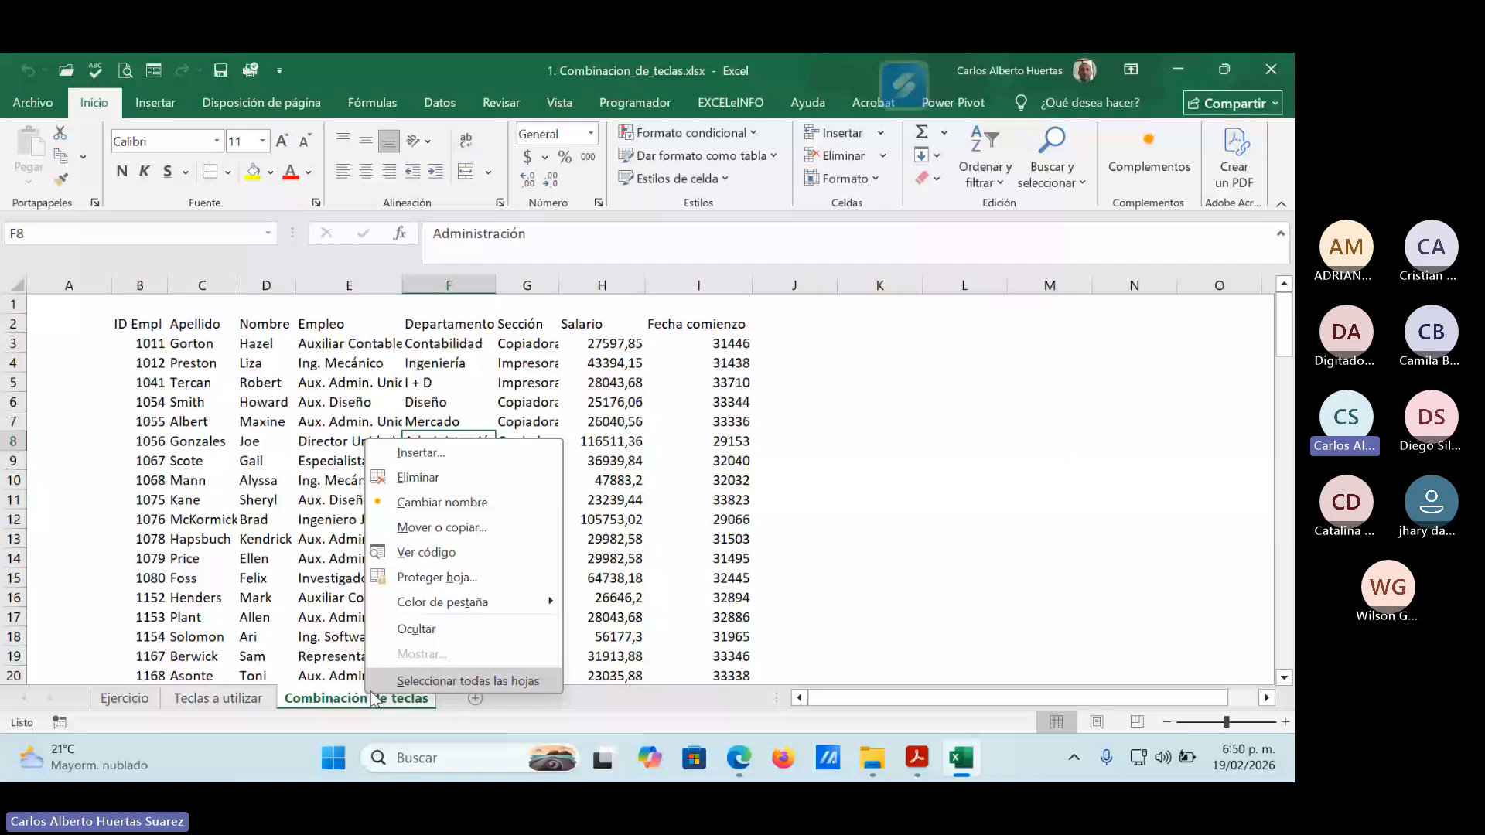
{"action": "left_click", "coordinate": [1189, 68]}
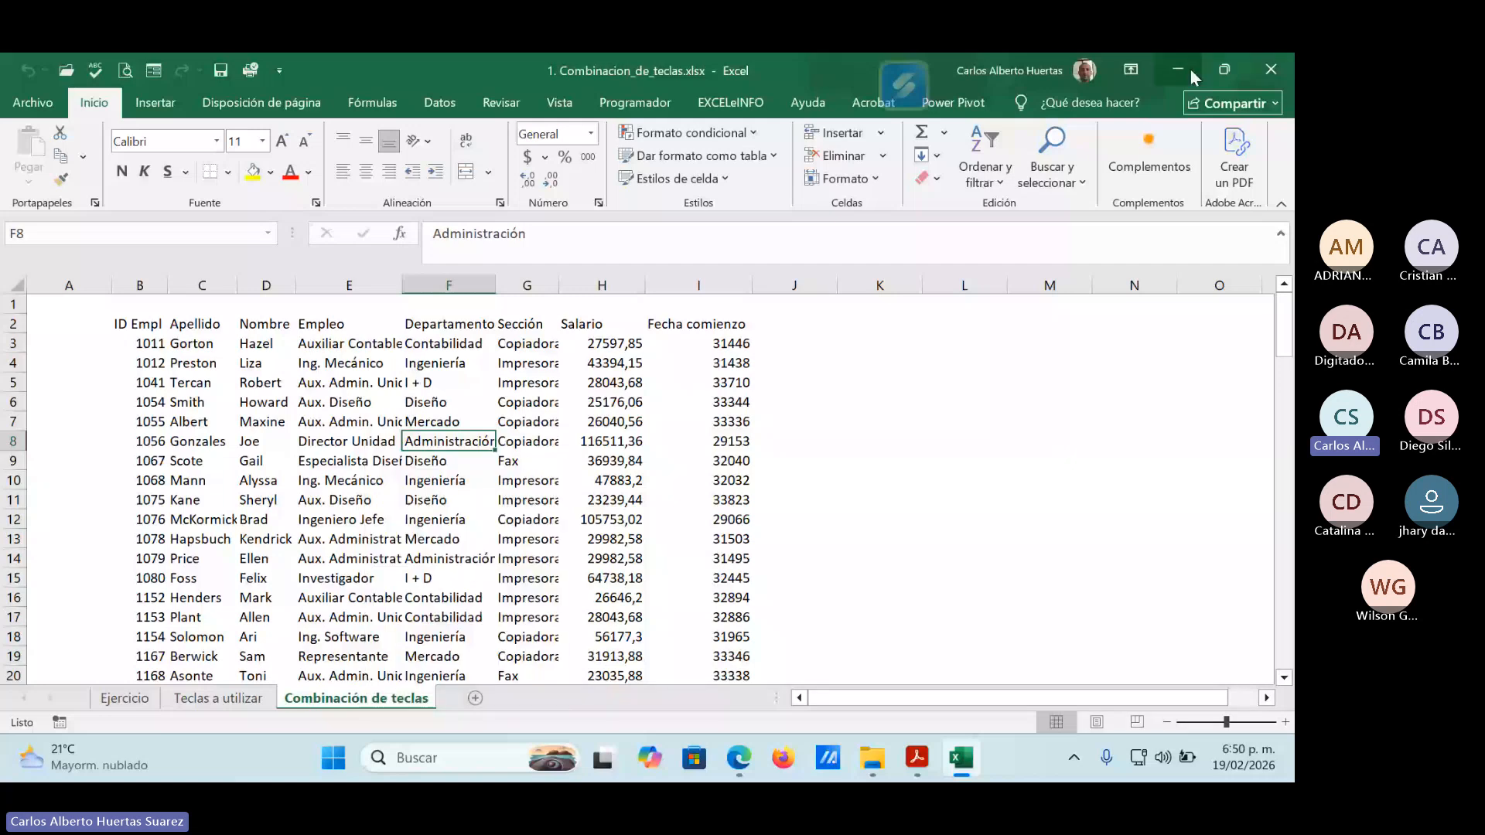
{"action": "left_click", "coordinate": [1190, 68]}
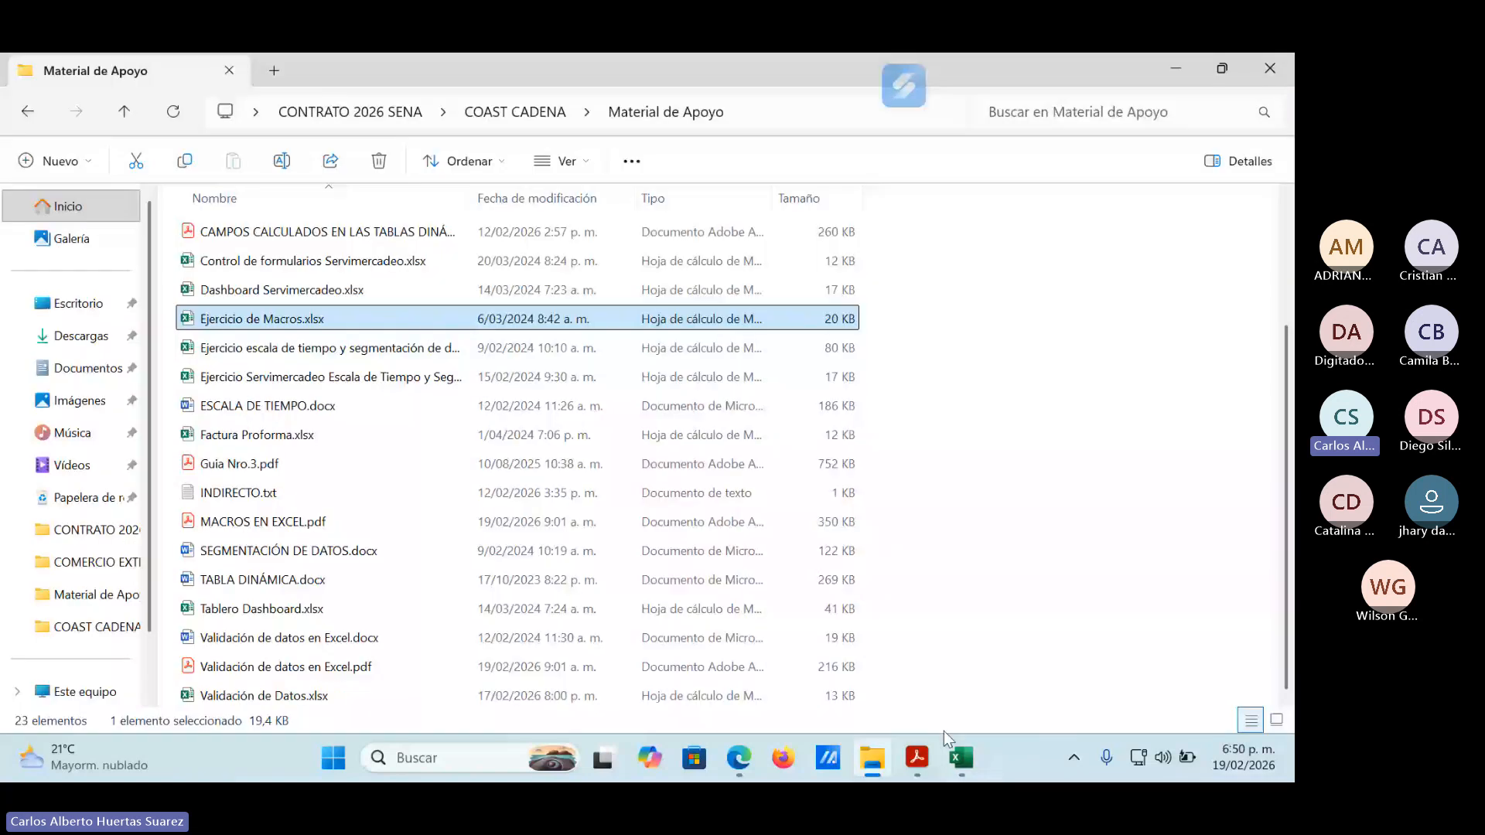
{"action": "left_click", "coordinate": [1187, 66]}
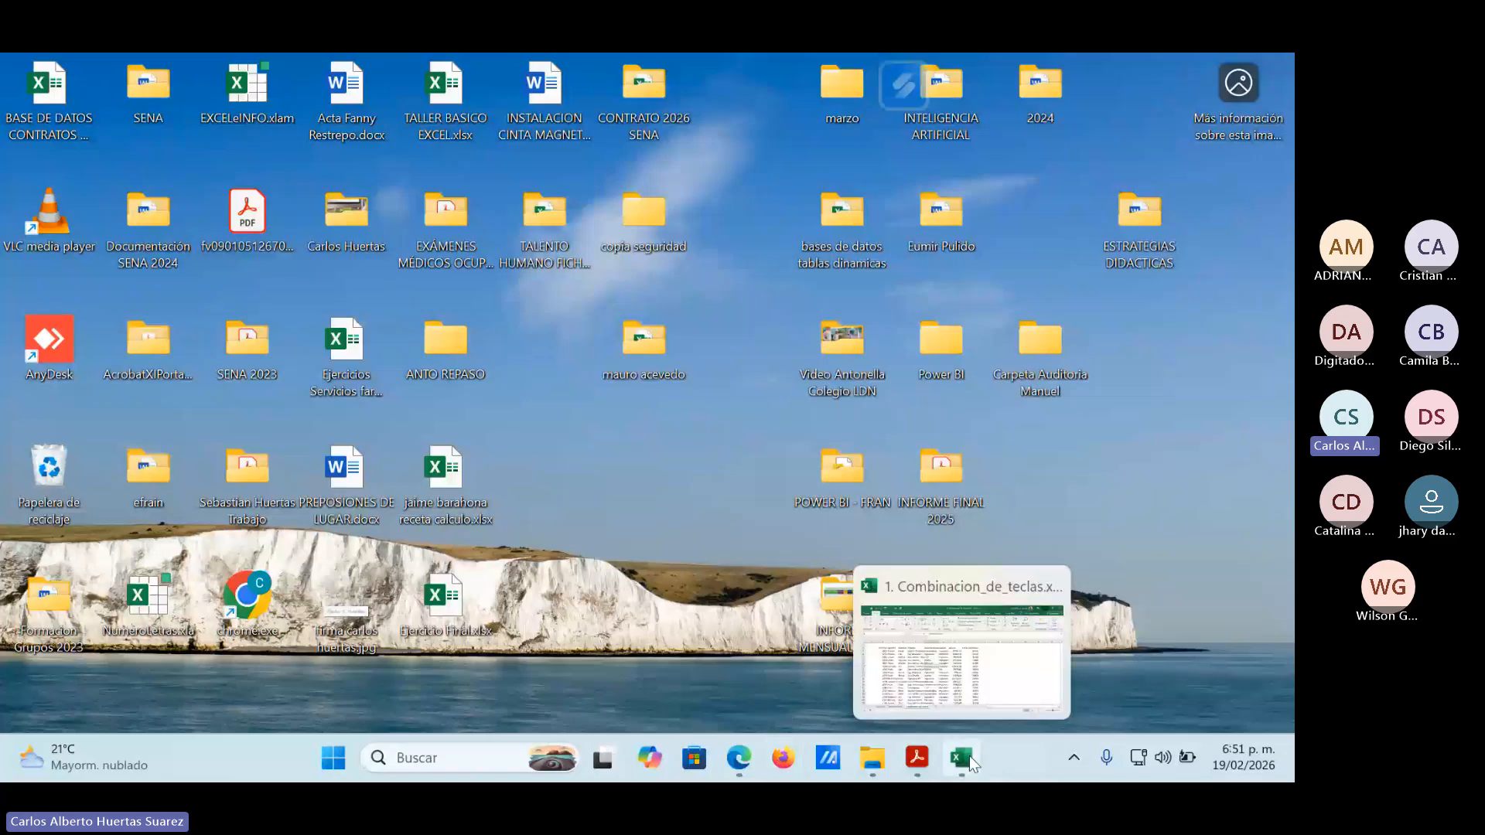
Restore 1. Combinacion_de_teclas.xlsx, look at its Ejercicio sheet and close the workbook.
{"action": "left_click", "coordinate": [968, 755]}
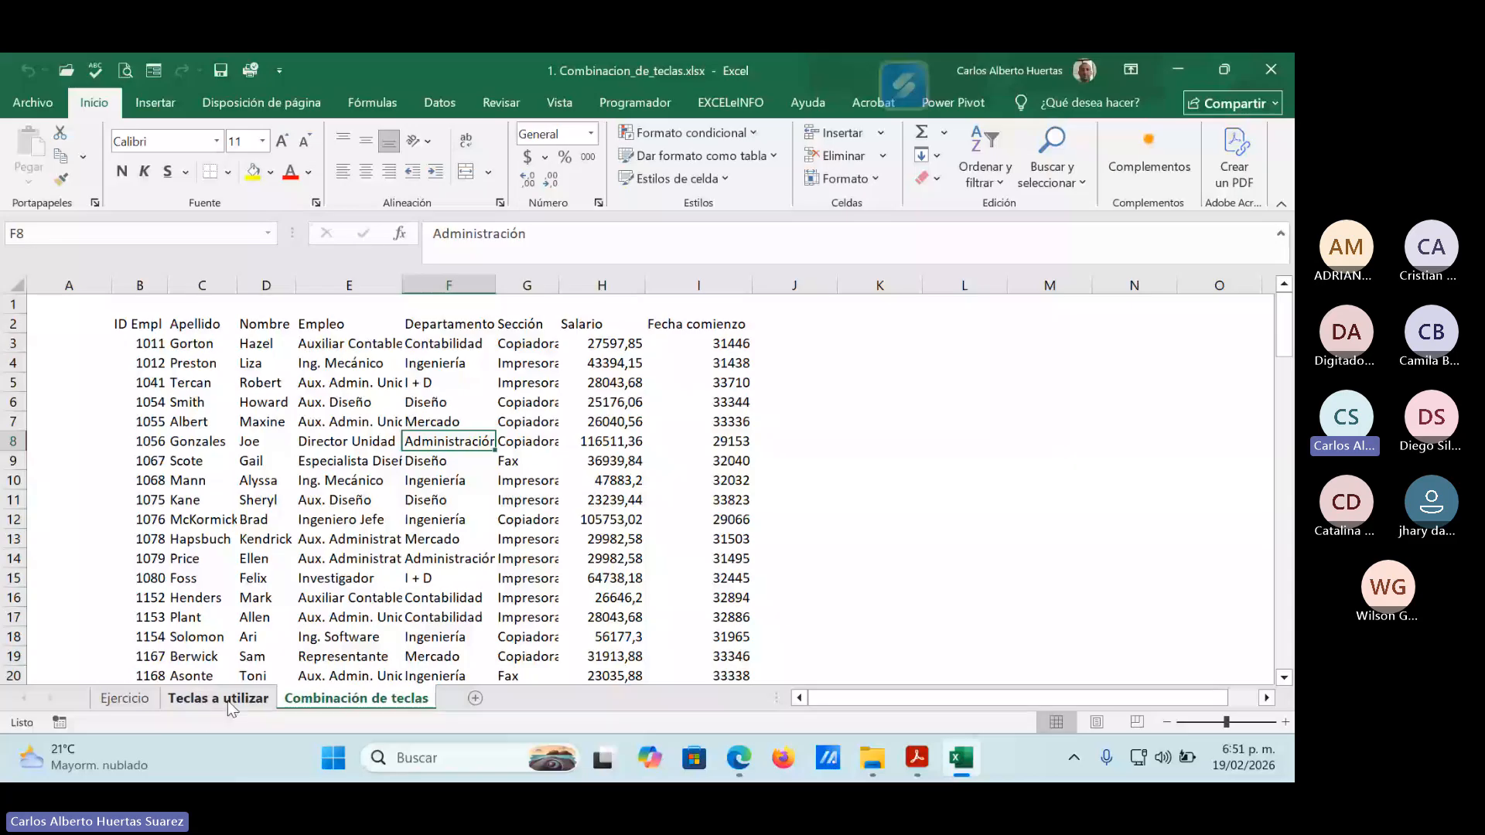
{"action": "left_click", "coordinate": [145, 698]}
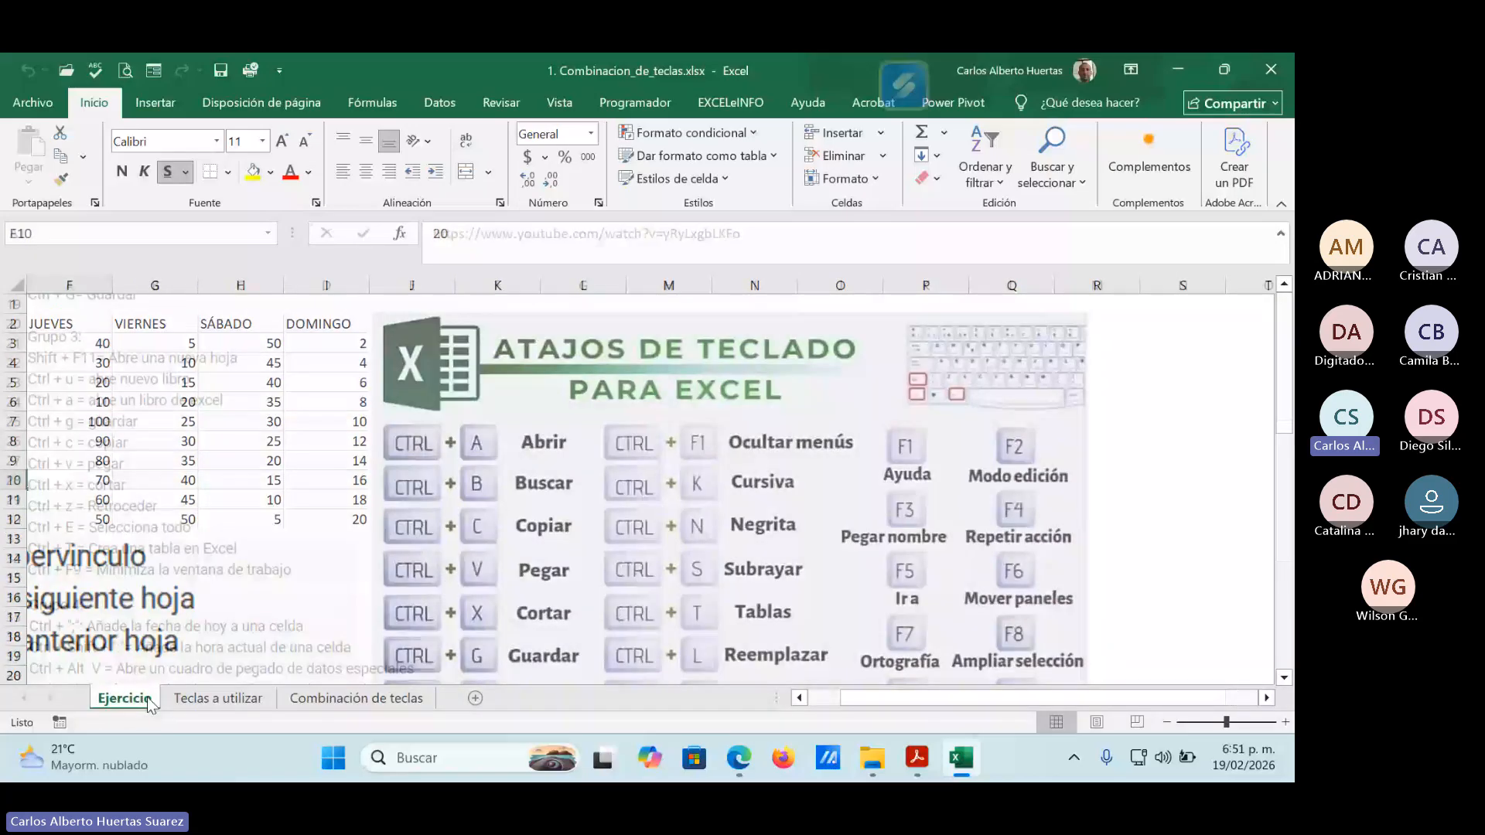
{"action": "key", "text": "alt+F4"}
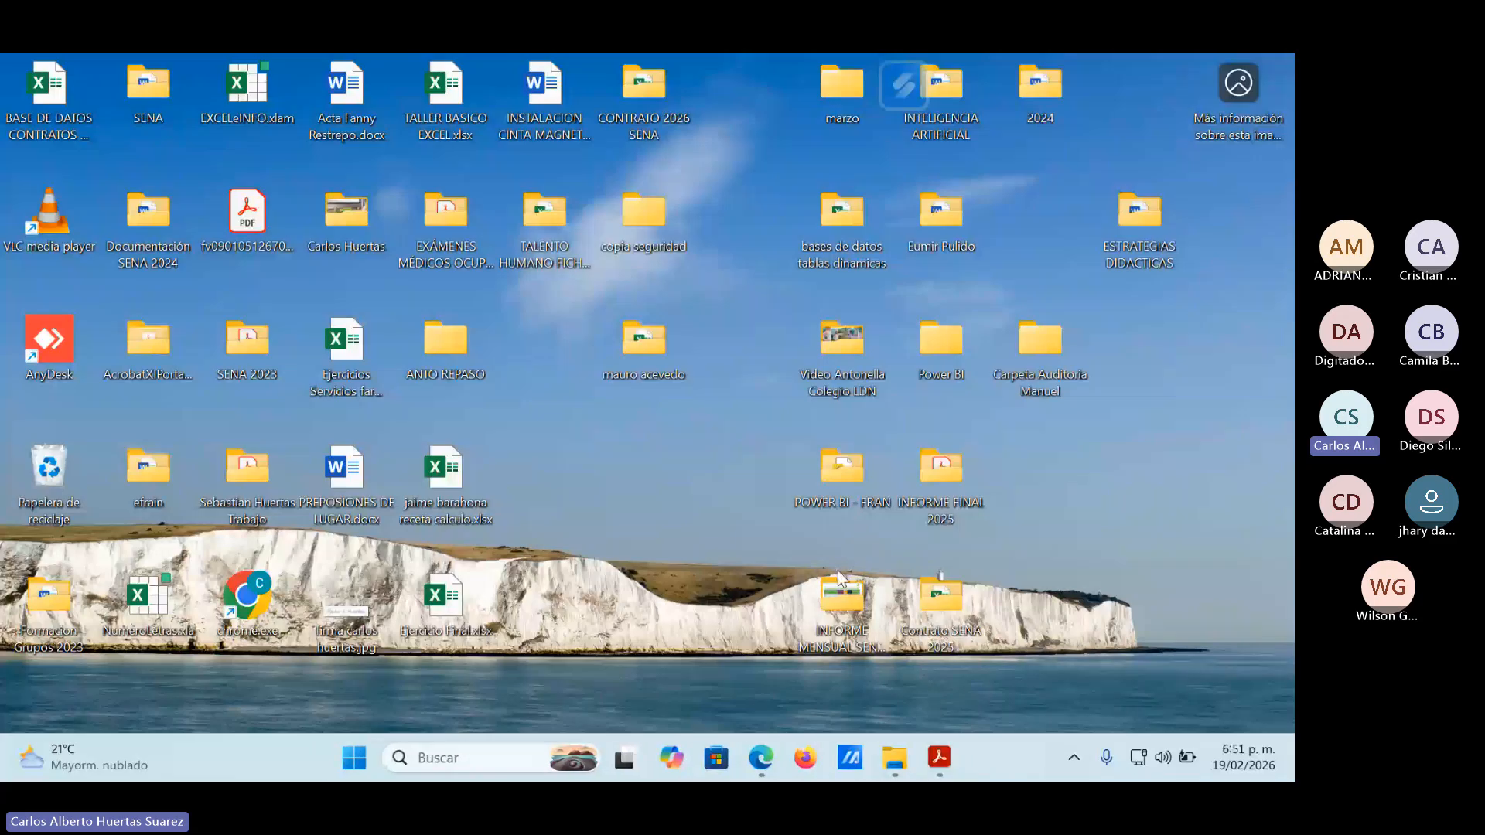
Open 1. Combinacion_de_teclas.xlsx from CONTRATO 2026 SENA, COCINA 2 EXCEL BÁSICO, MATERIAL DE APOYO, Guía Nro.1, and maximize its window.
{"action": "left_click", "coordinate": [839, 579]}
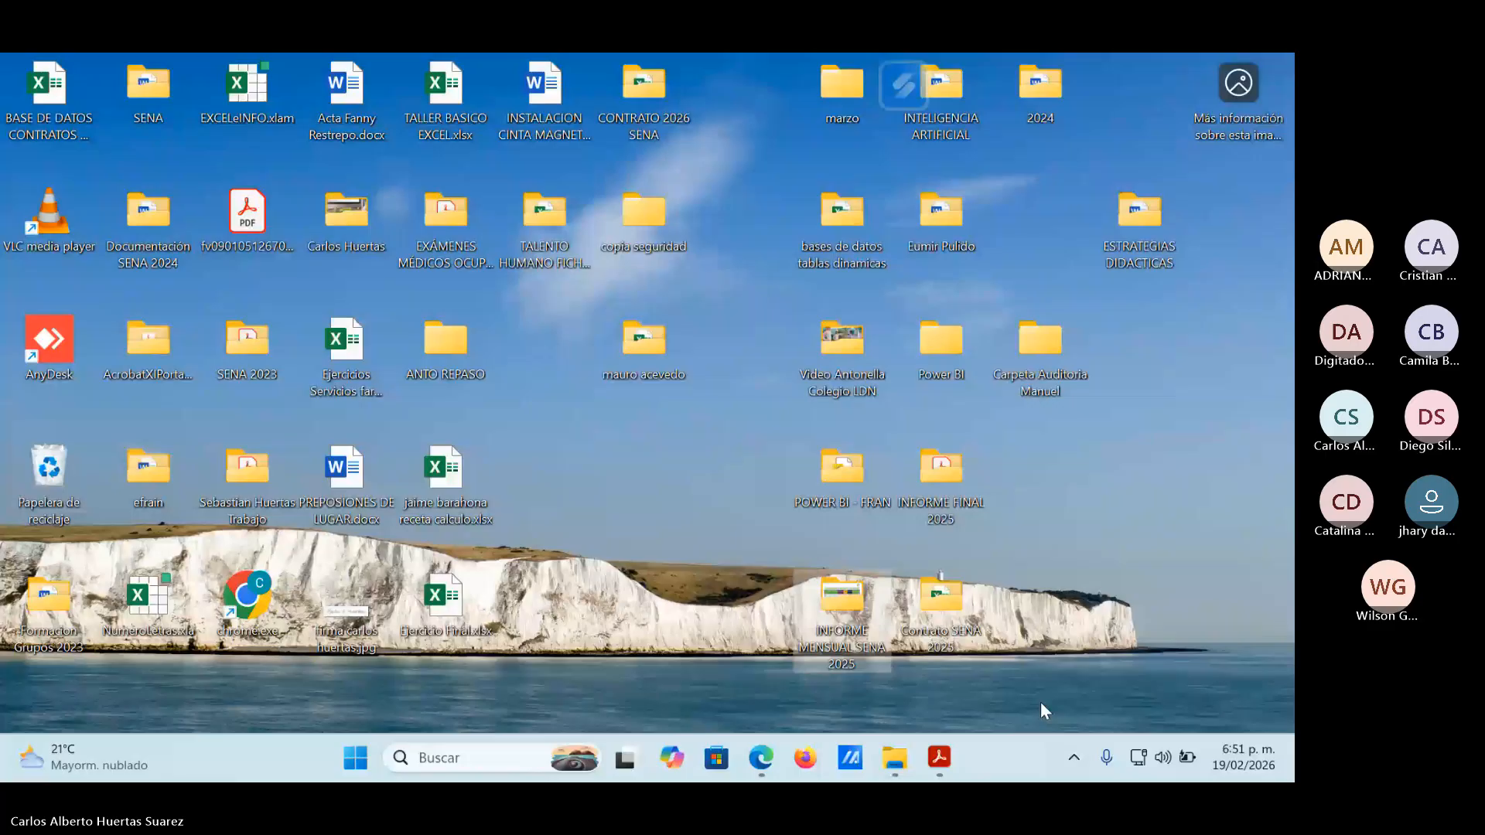
{"action": "mouse_move", "coordinate": [900, 764]}
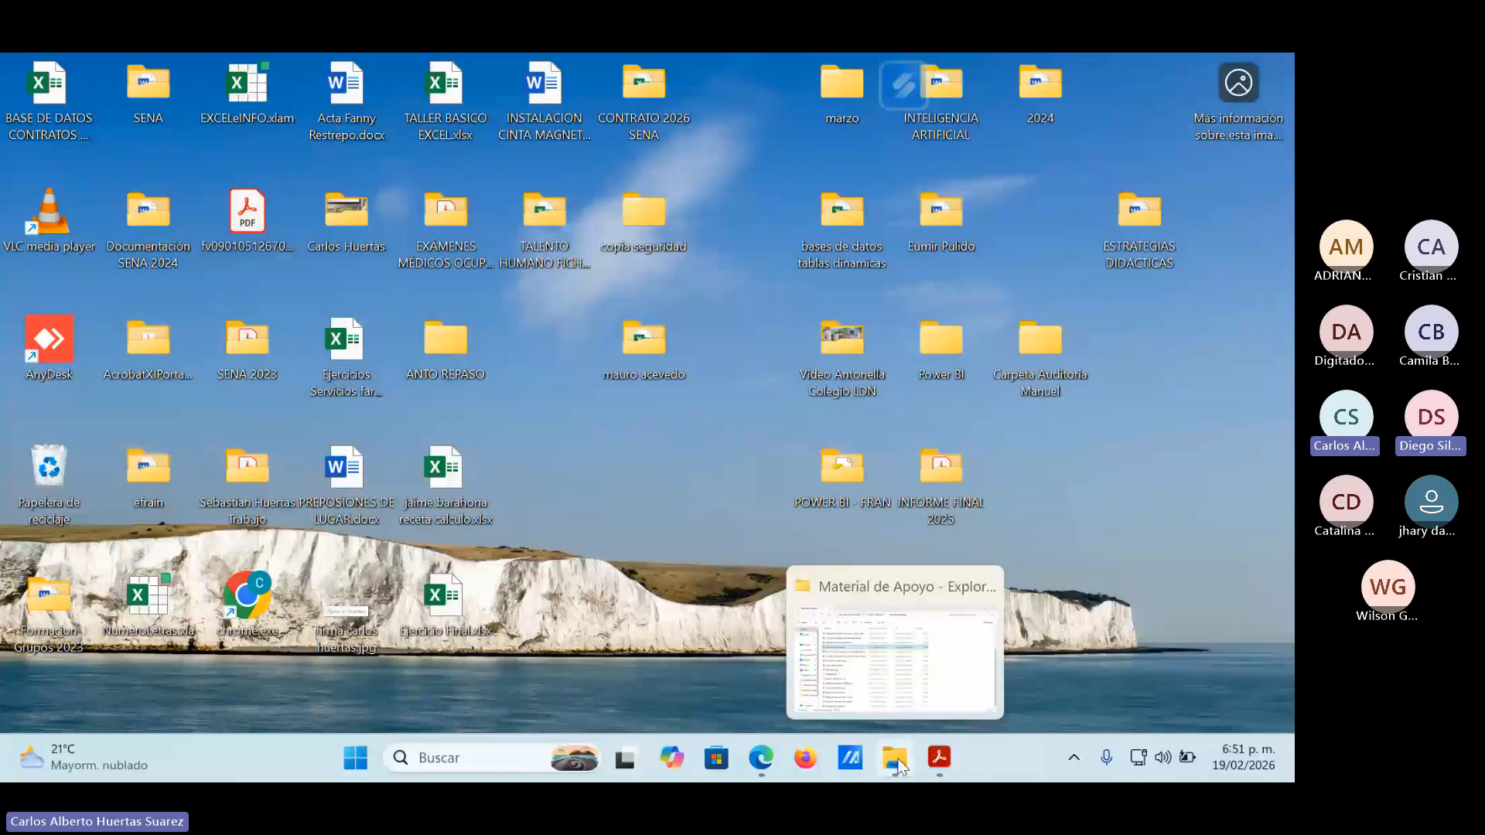
{"action": "left_click", "coordinate": [903, 762]}
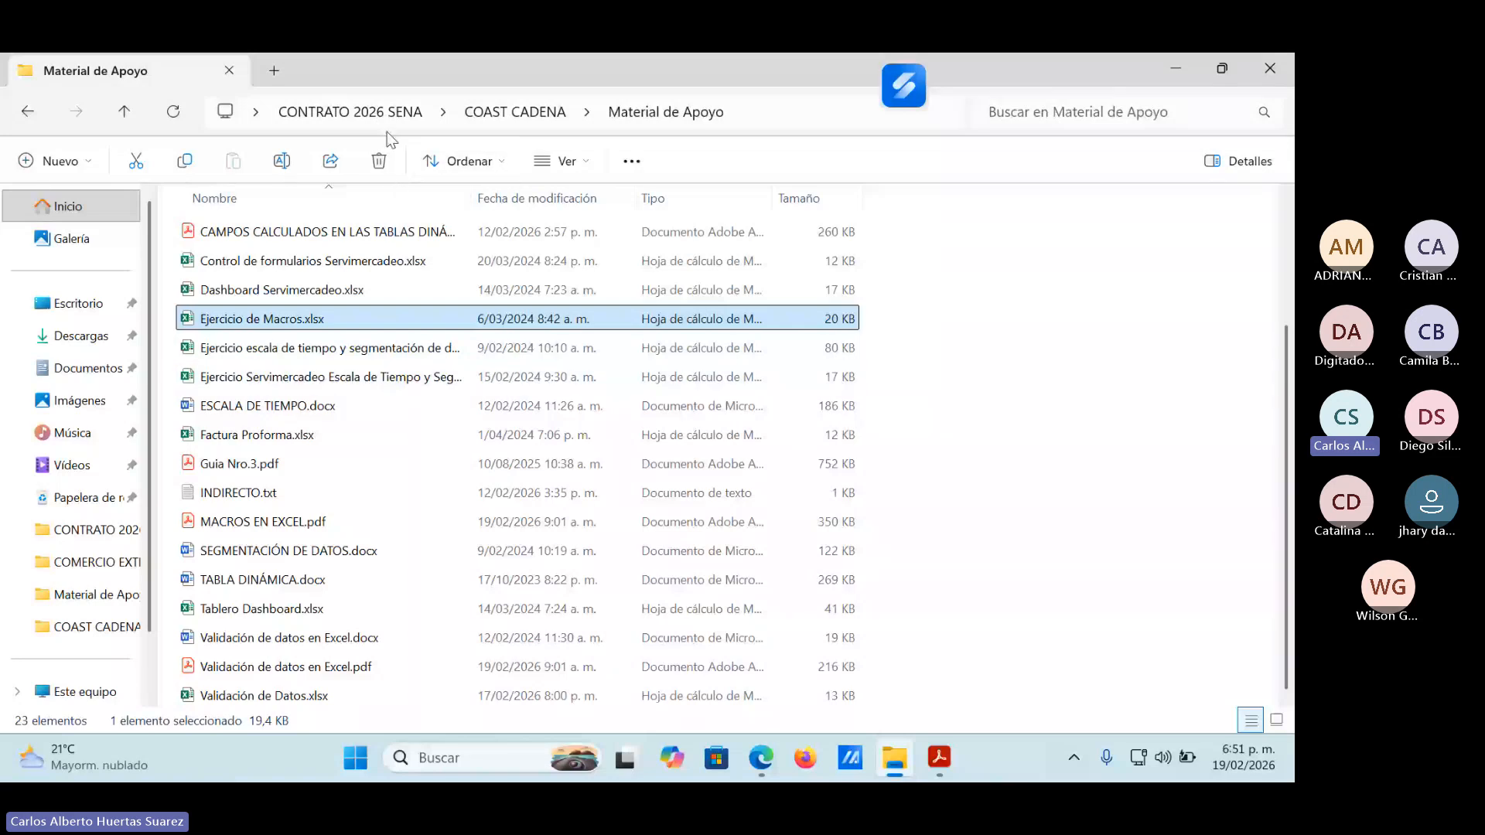
{"action": "key", "text": "alt+Up"}
{"action": "key", "text": "alt+Up"}
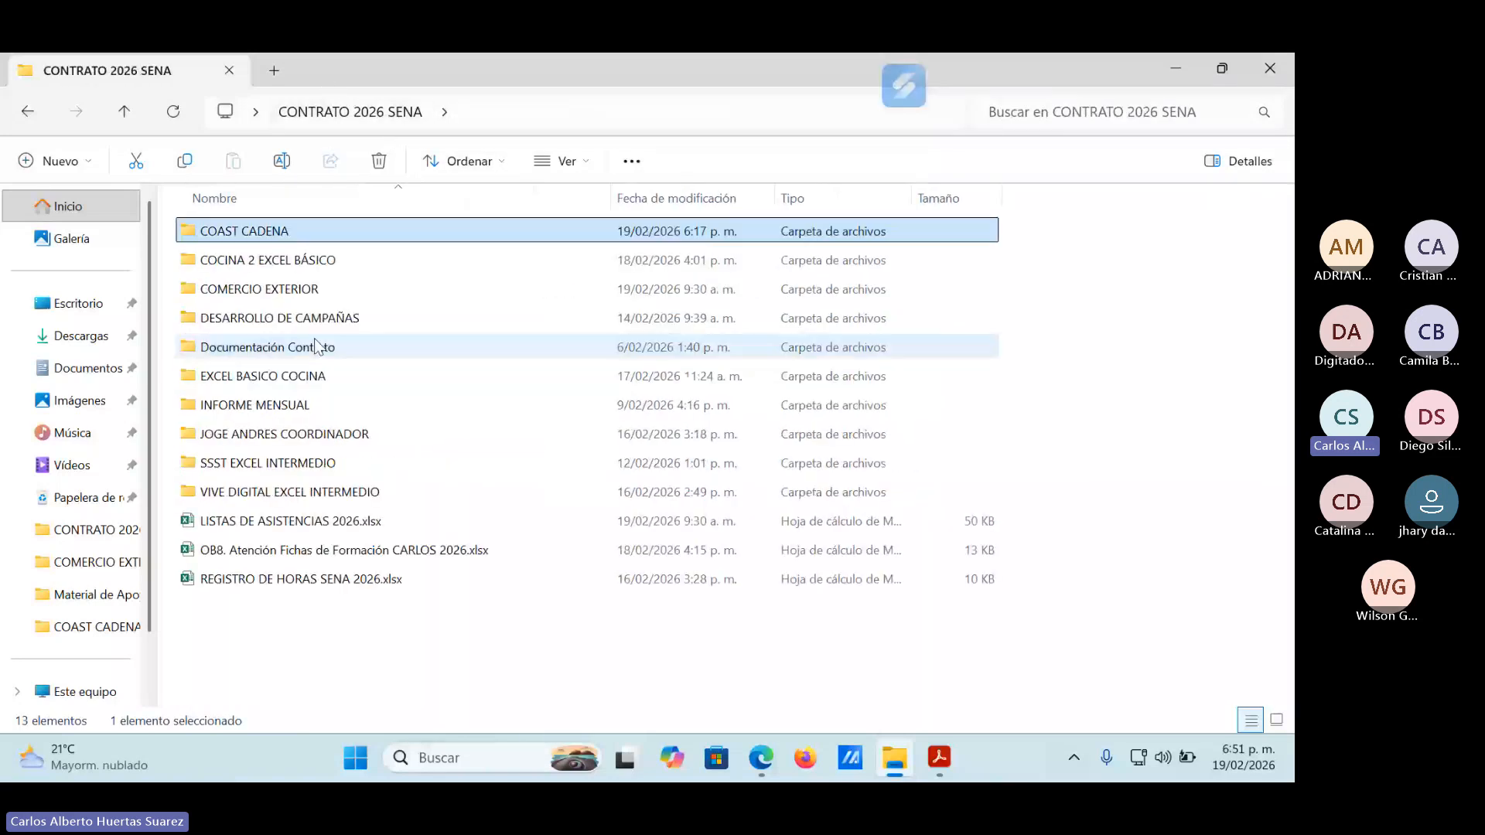
{"action": "double_click", "coordinate": [298, 260]}
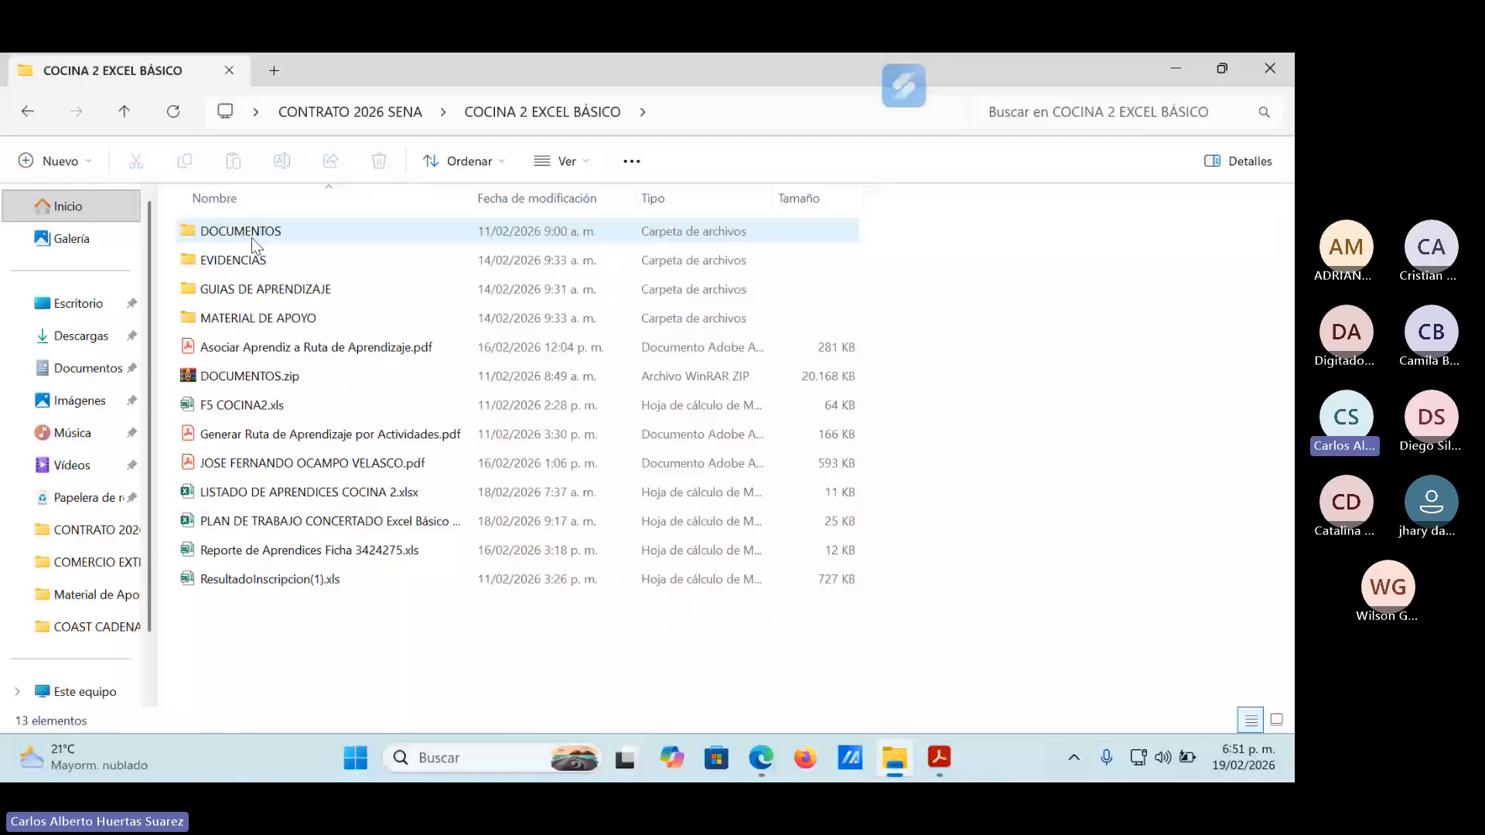
{"action": "double_click", "coordinate": [263, 317]}
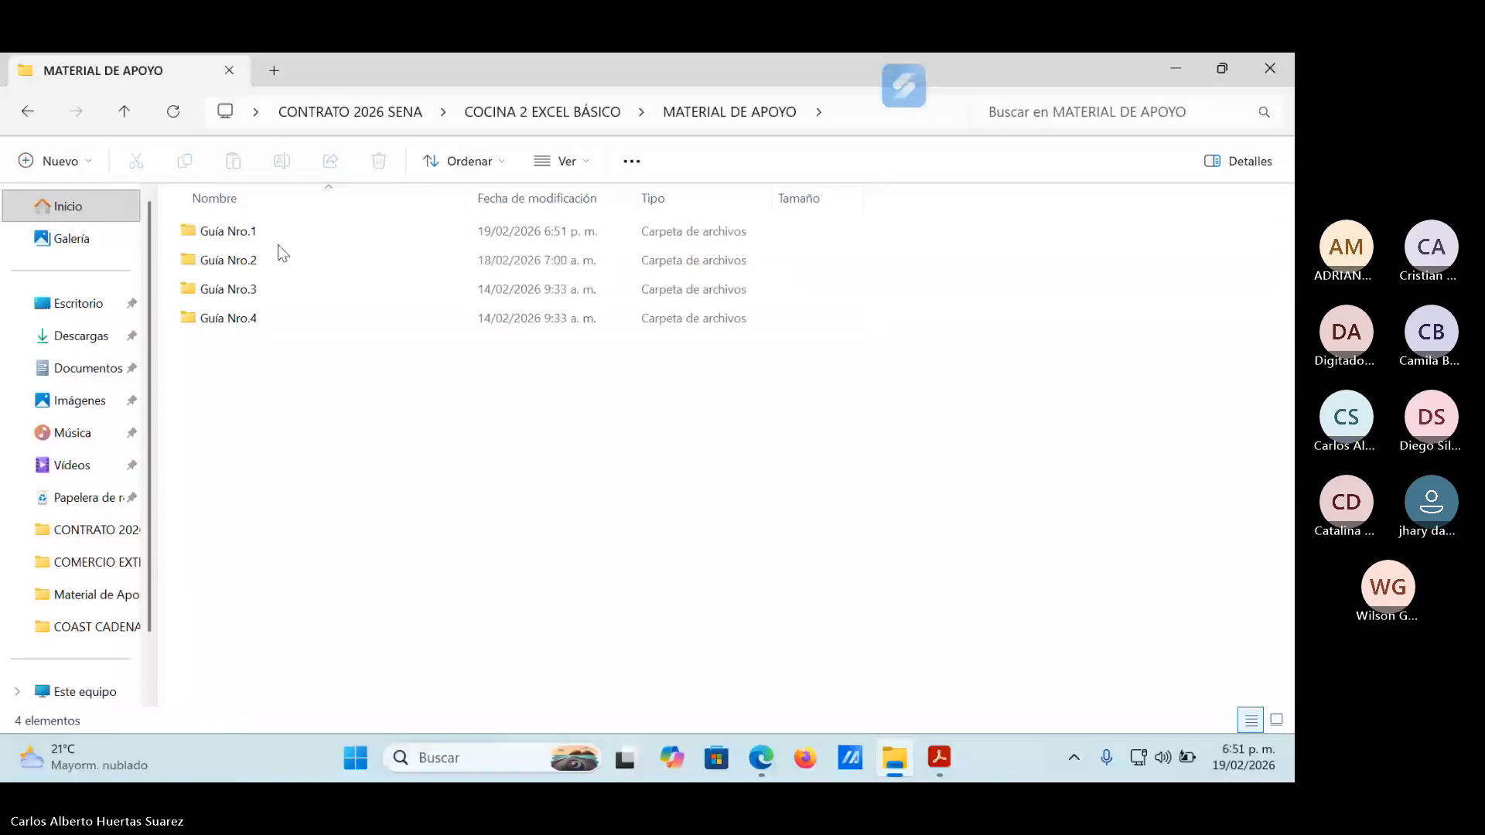
{"action": "left_click", "coordinate": [243, 237]}
{"action": "double_click", "coordinate": [243, 237]}
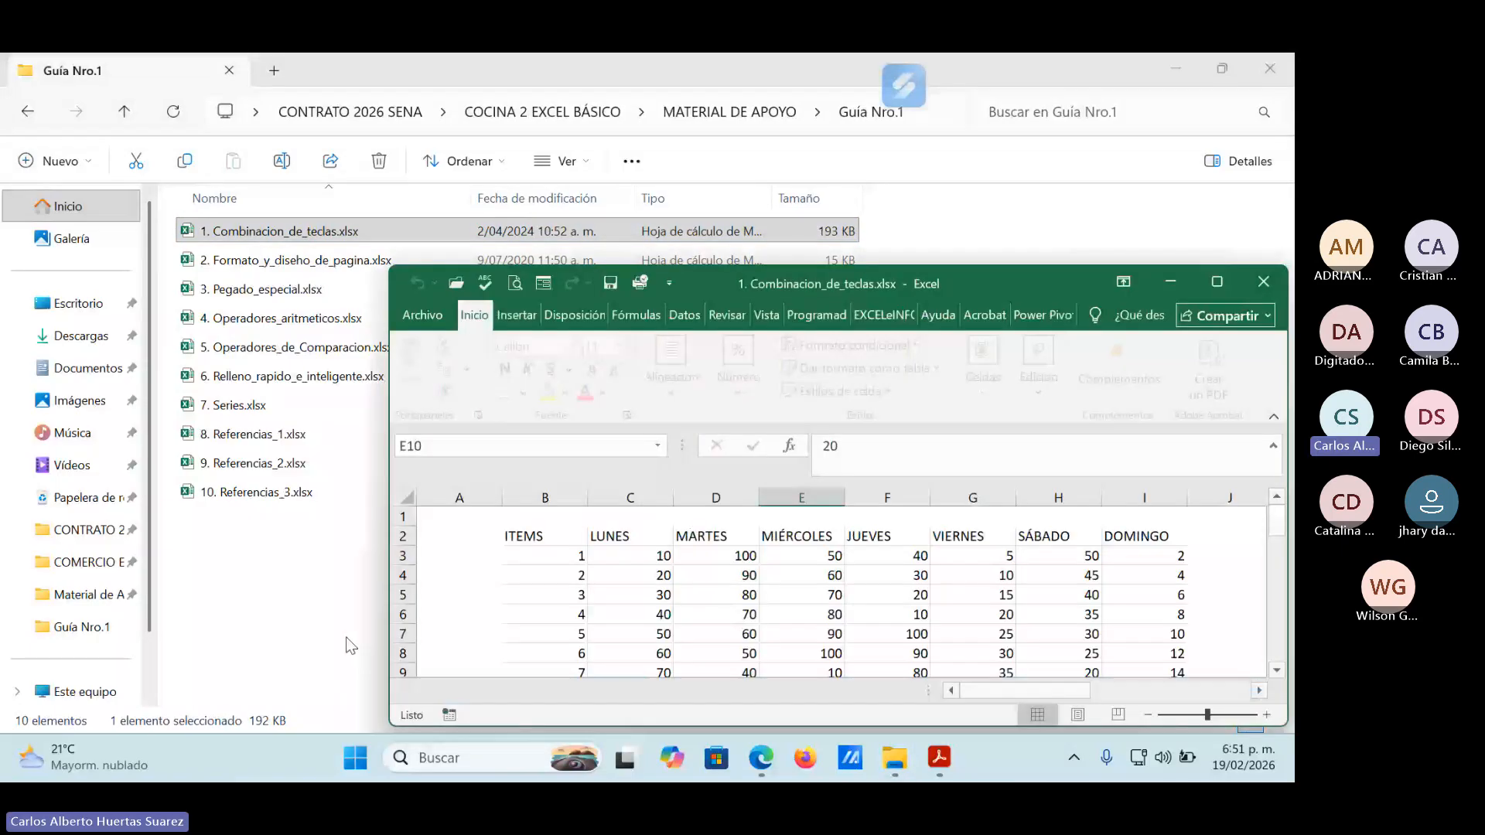
{"action": "left_click", "coordinate": [1216, 282]}
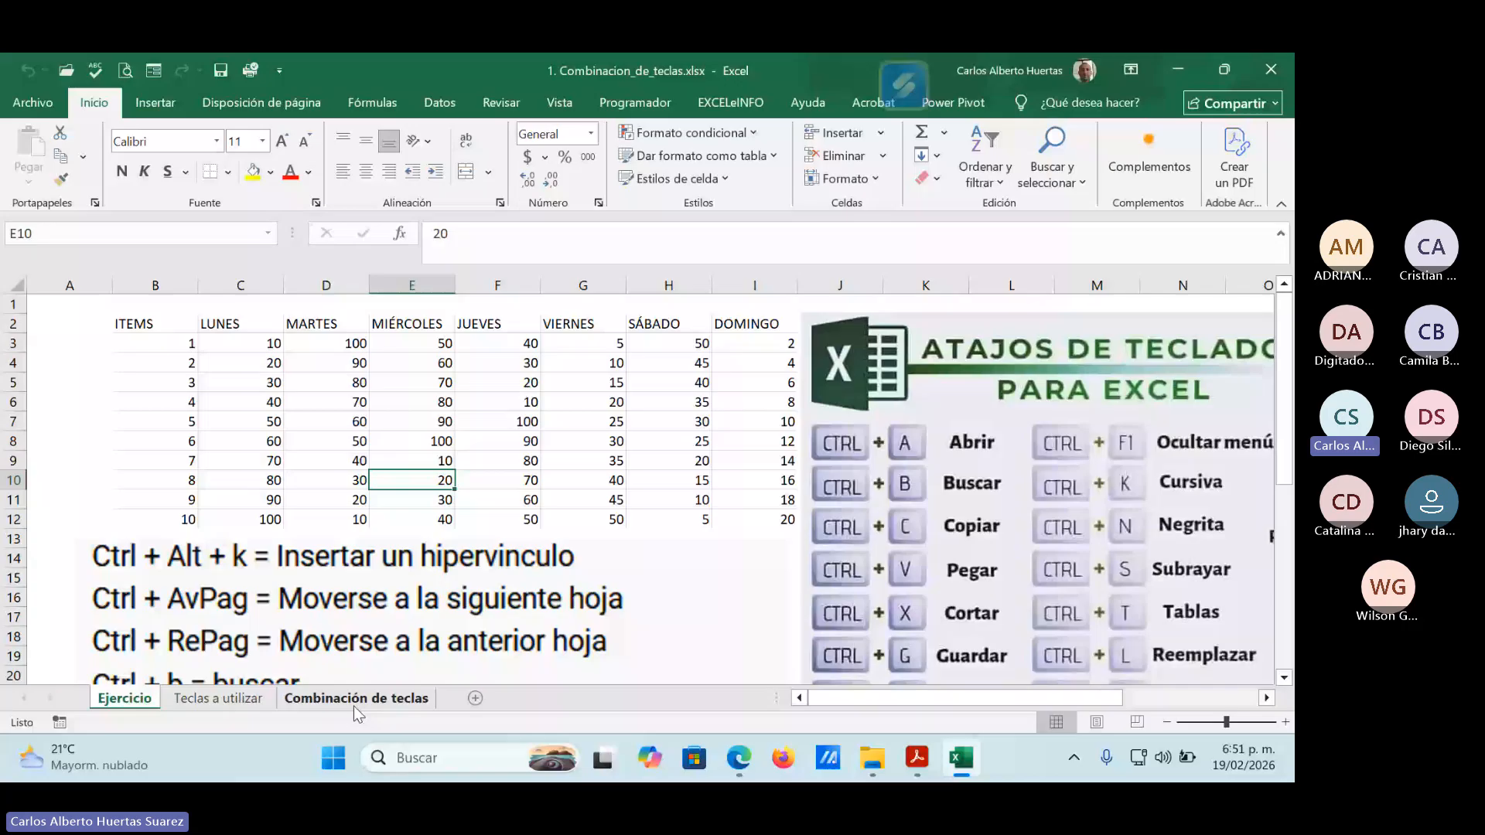
Copy the Combinación de teclas sheet of 1. Combinacion_de_teclas.xlsx into a new workbook, keeping the original.
{"action": "left_click", "coordinate": [354, 705]}
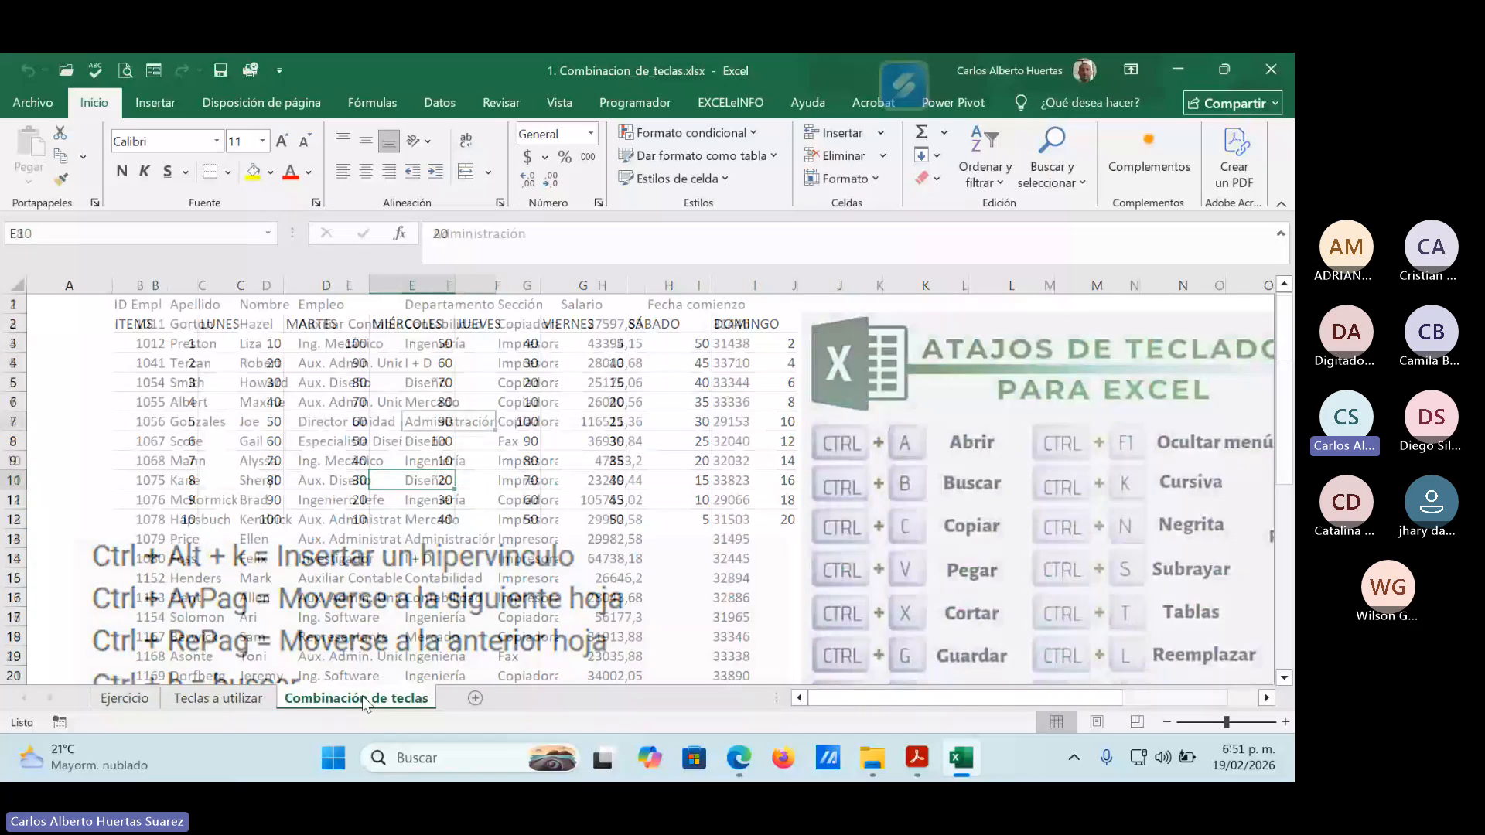
{"action": "right_click", "coordinate": [363, 704]}
{"action": "left_click", "coordinate": [402, 529]}
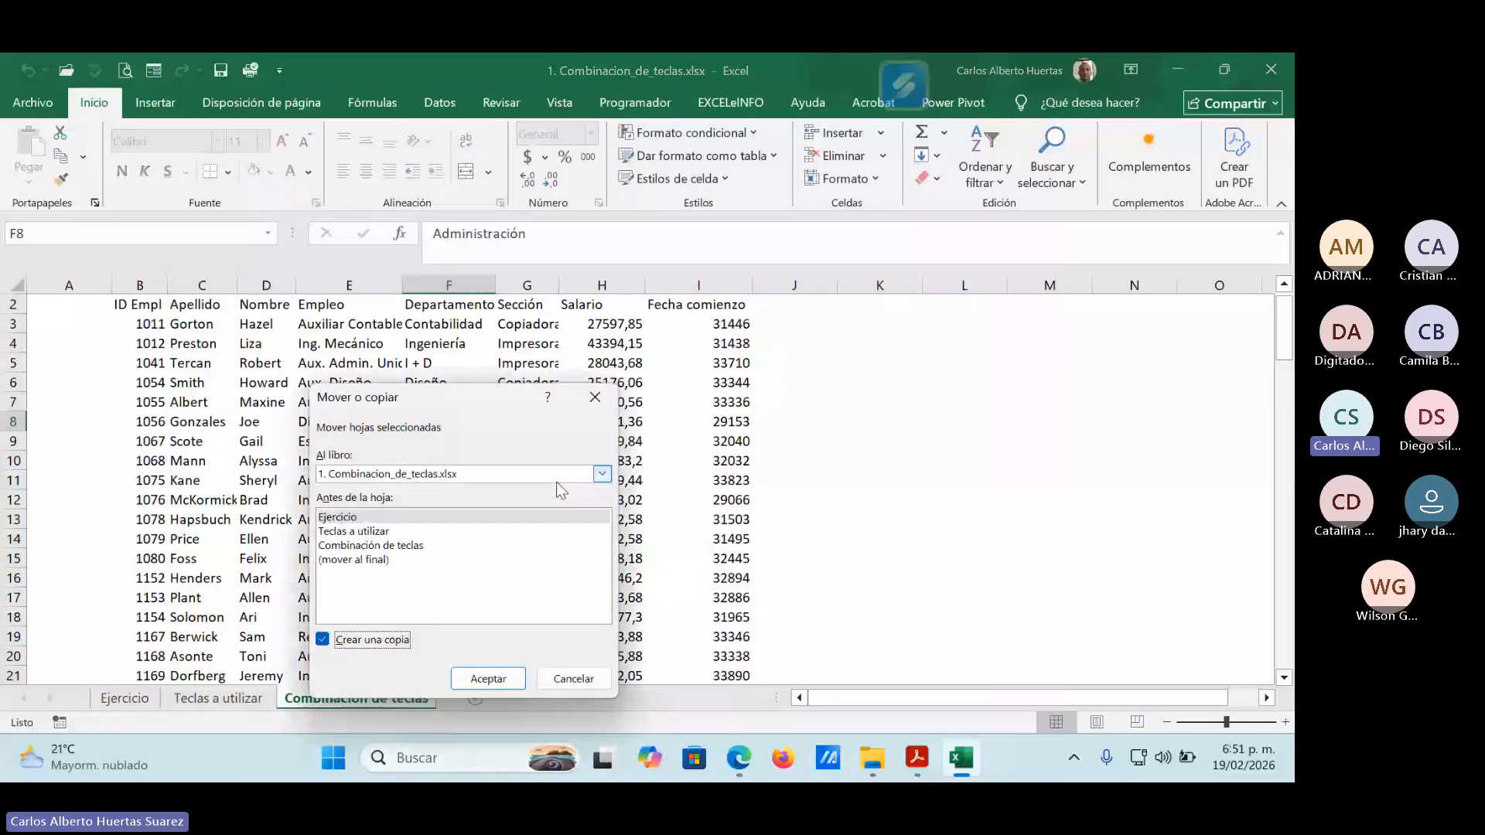
{"action": "left_click", "coordinate": [559, 475]}
{"action": "left_click", "coordinate": [464, 485]}
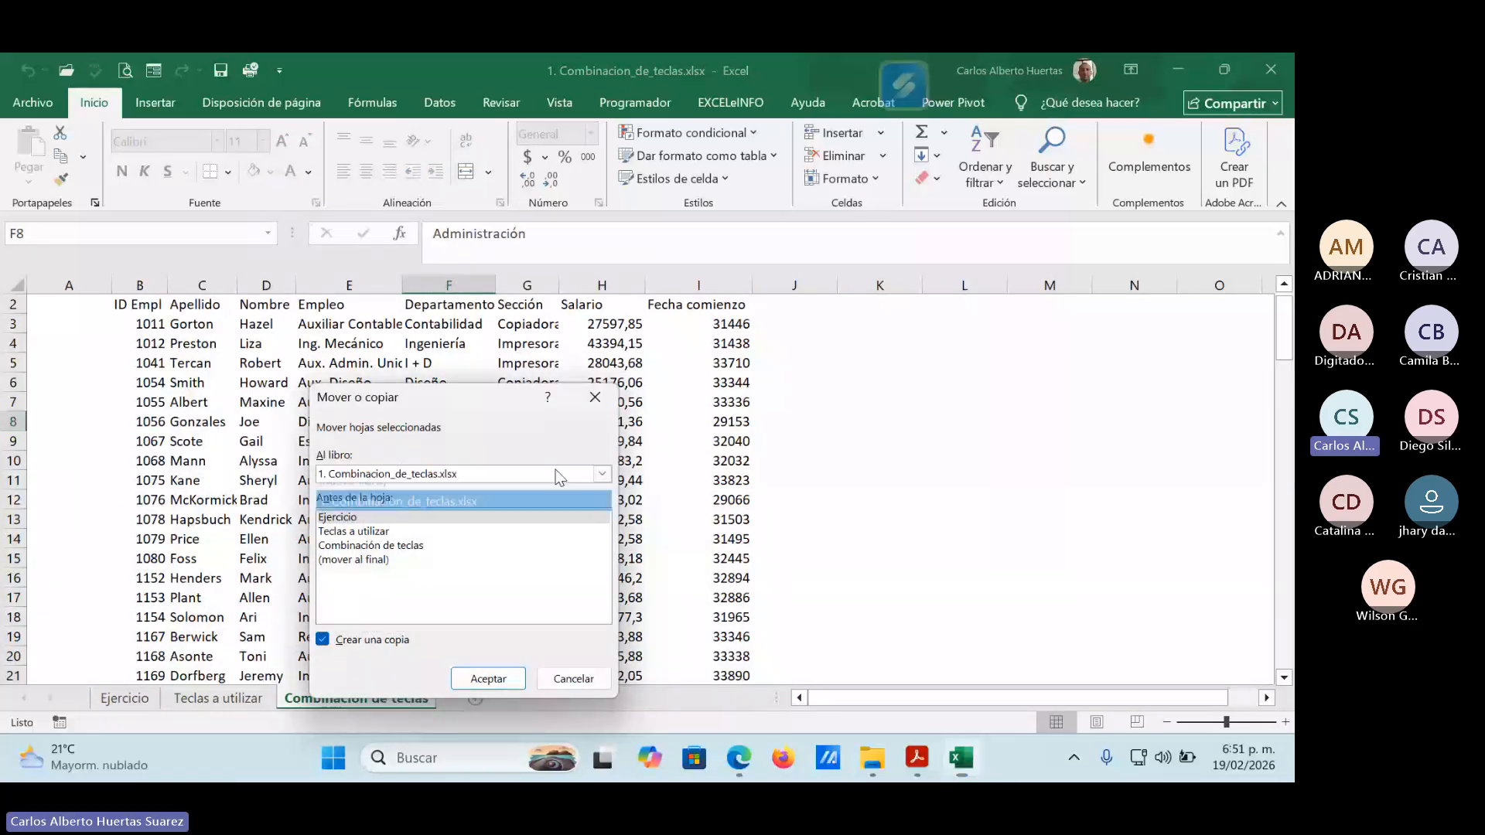
{"action": "left_click", "coordinate": [495, 678]}
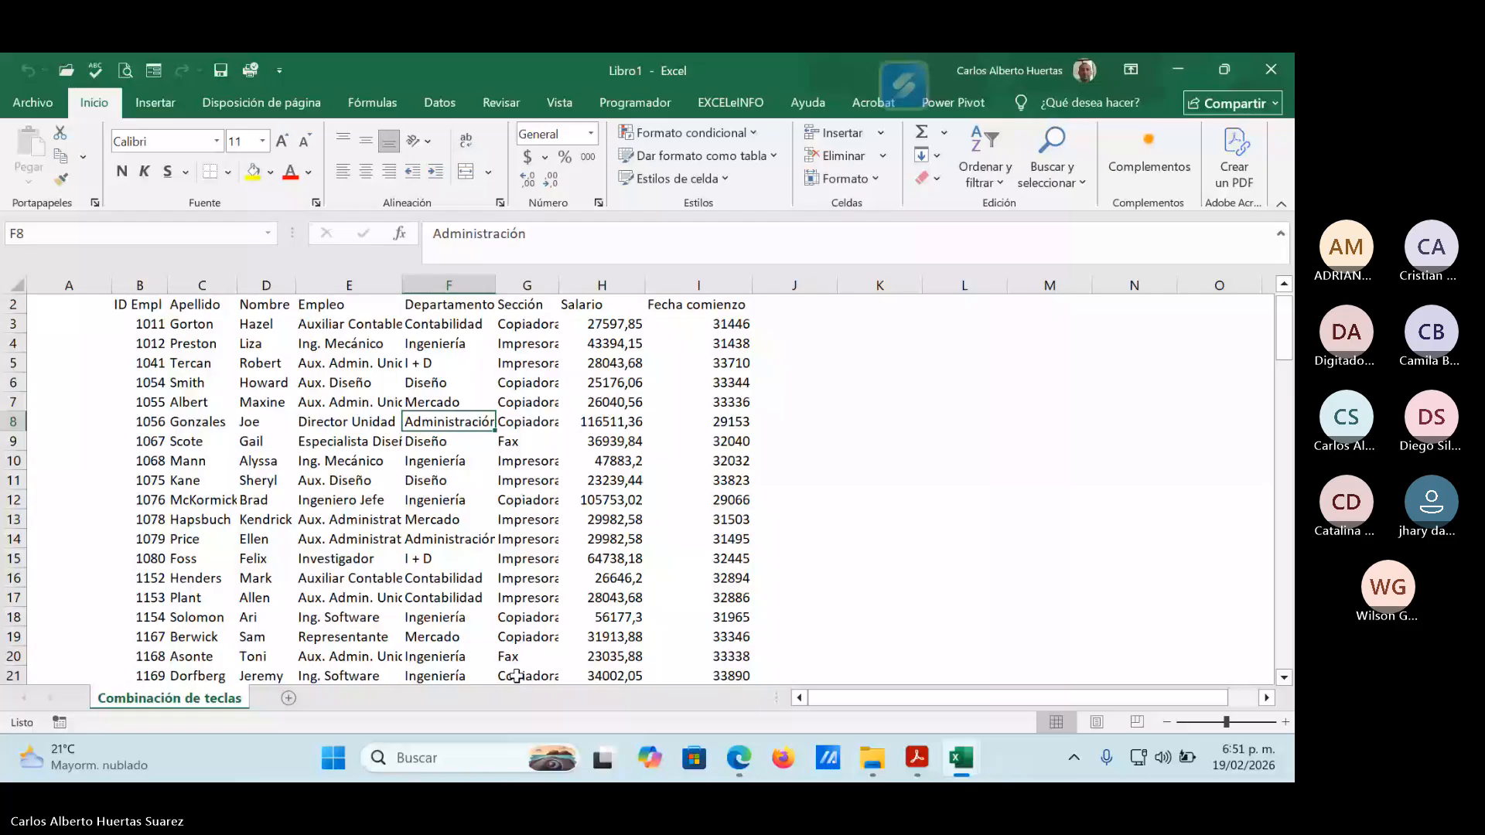
Save the new workbook to the Escritorio folder as macros coast, in Libro de Excel (*.xlsx) format.
{"action": "key", "text": "ctrl+s"}
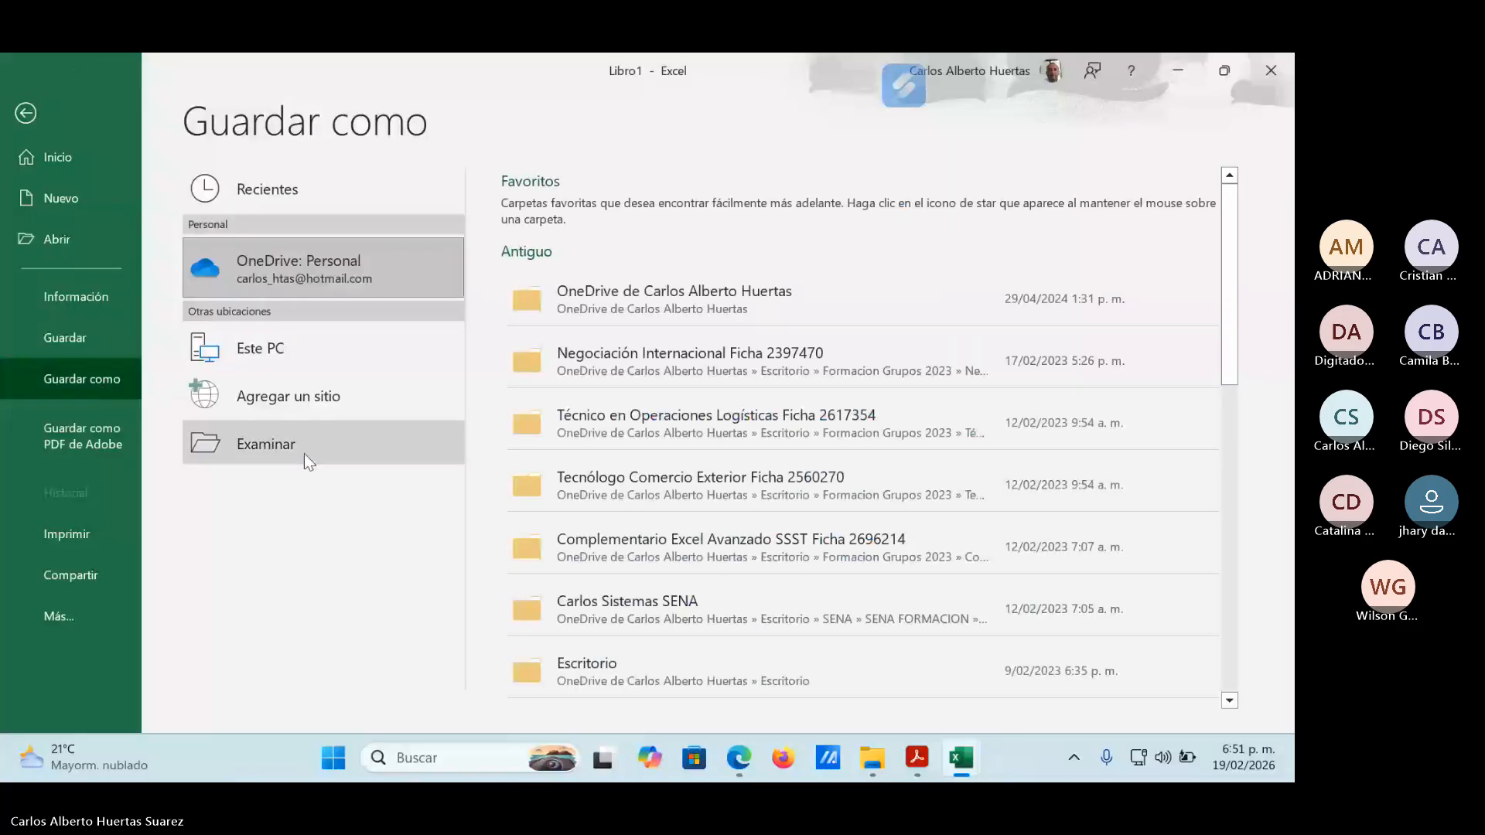
{"action": "left_click", "coordinate": [304, 453]}
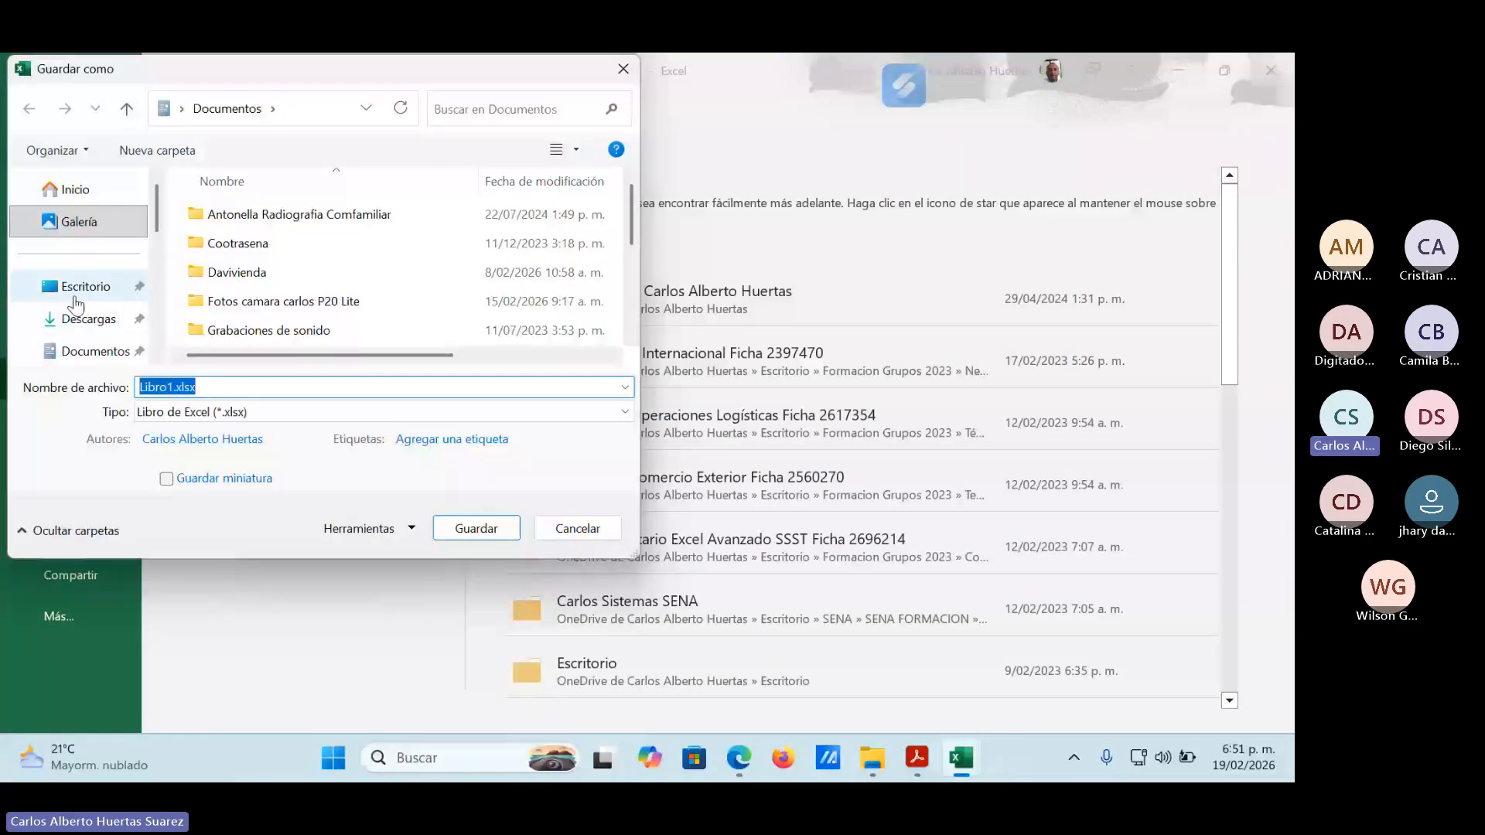
{"action": "left_click", "coordinate": [81, 287]}
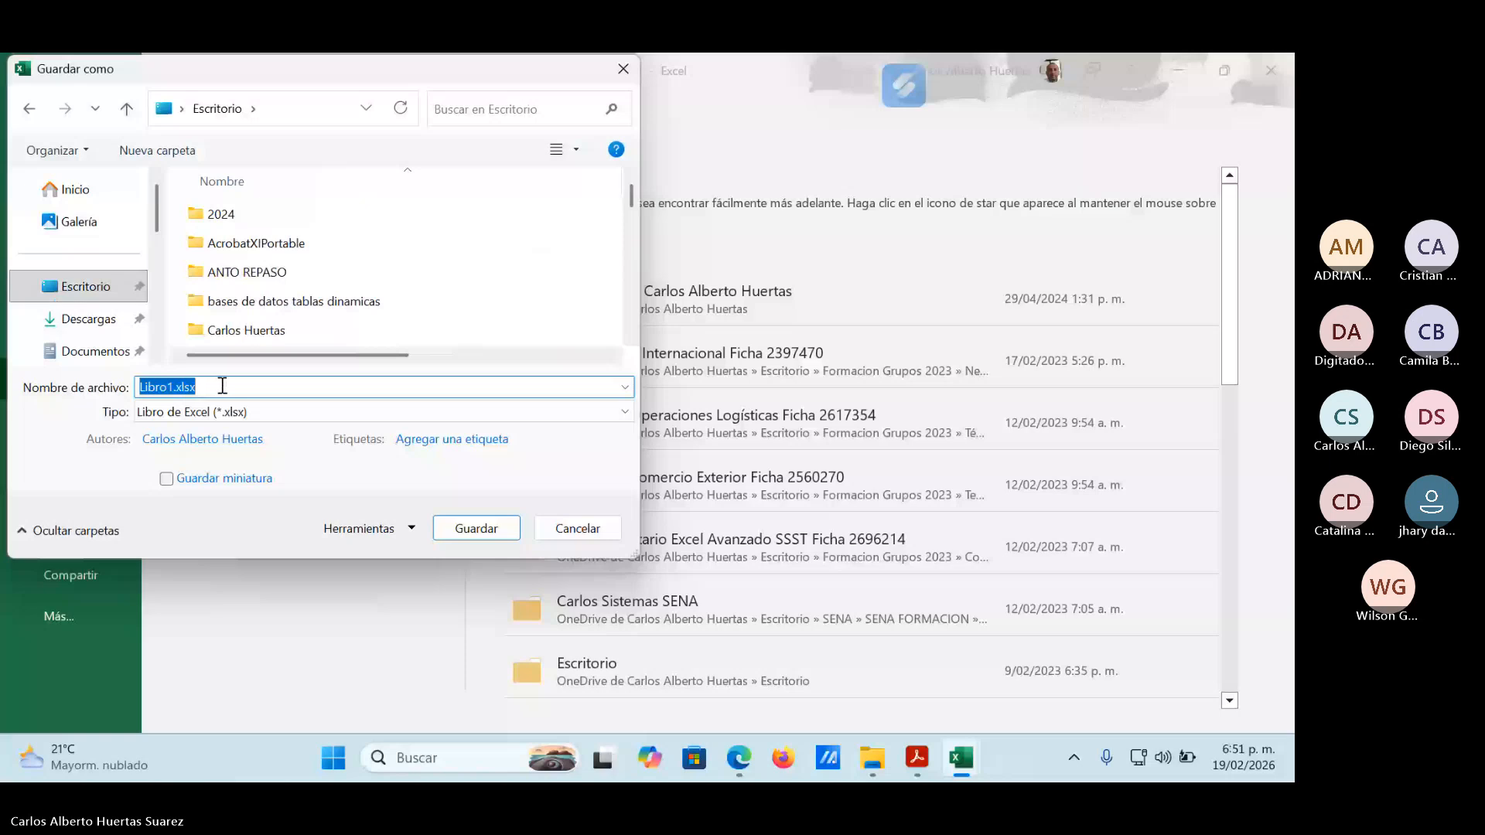
{"action": "type", "text": "macros "}
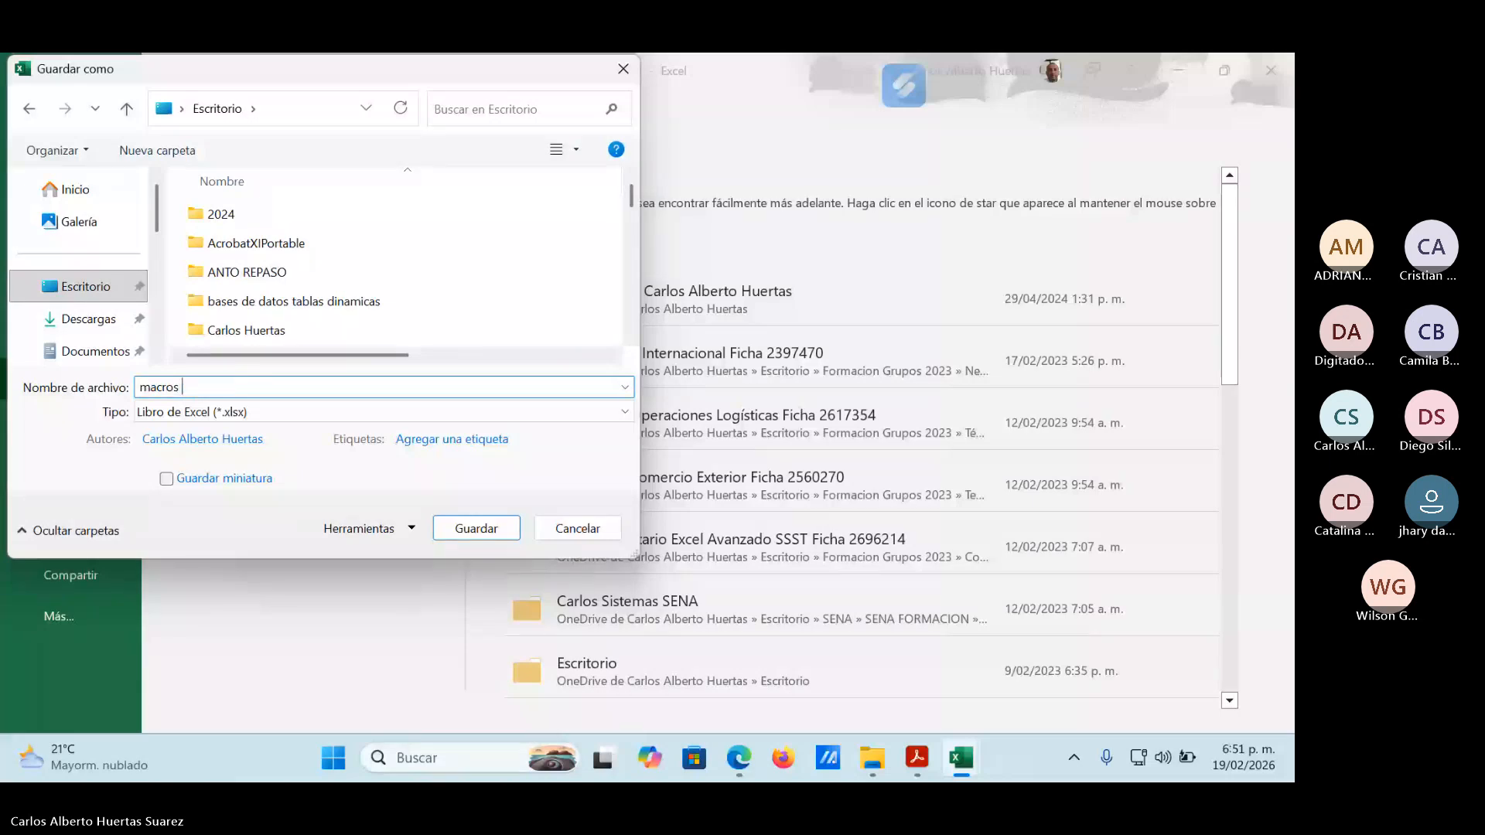
{"action": "type", "text": "coast"}
{"action": "key", "text": "Return"}
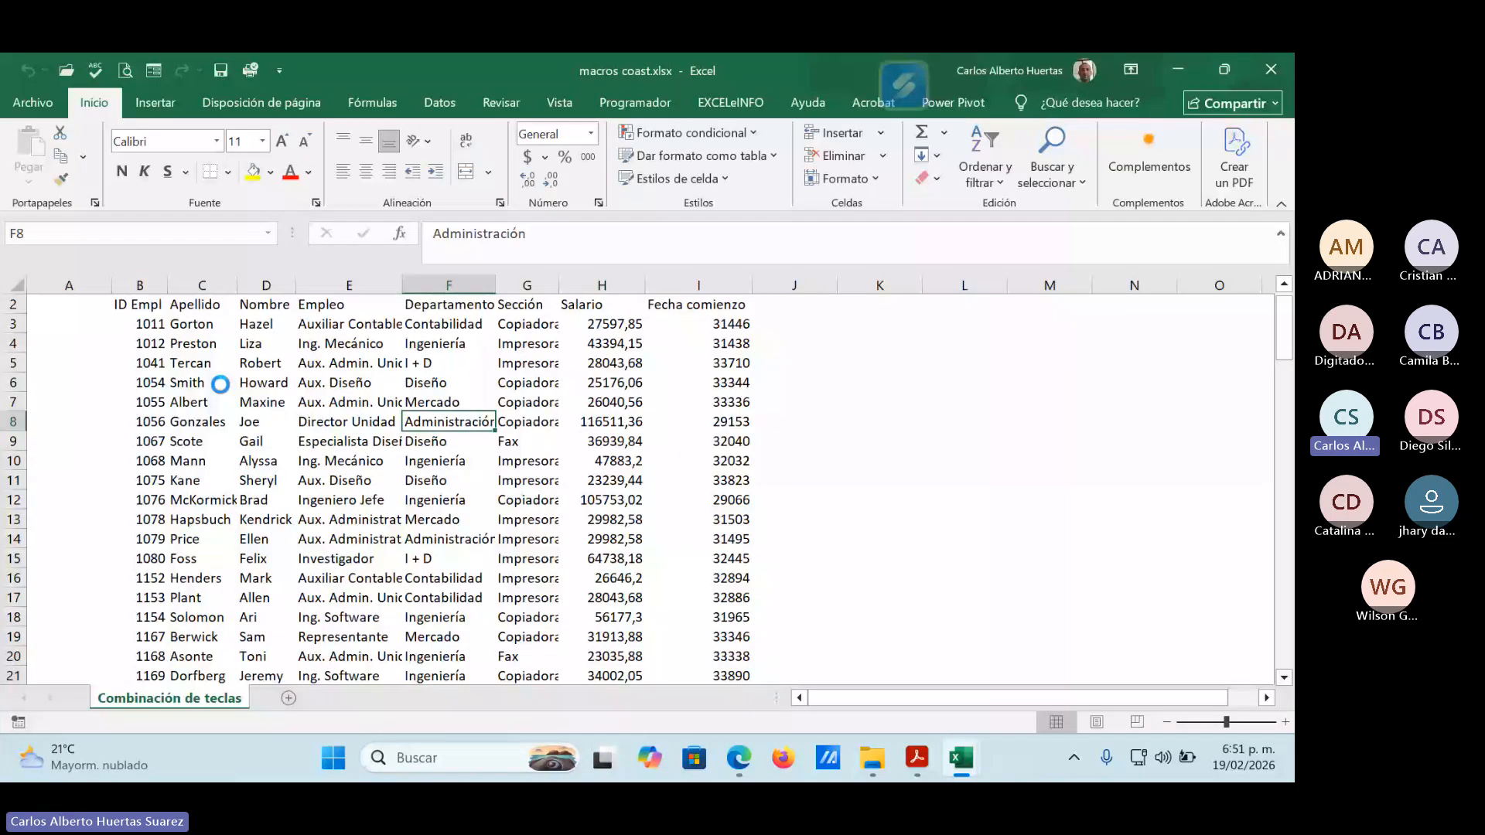
Close both open workbooks, minimize the Guía Nro.1 folder window and open macros coast.xlsx from the desktop.
{"action": "left_click", "coordinate": [1271, 69]}
{"action": "left_click", "coordinate": [1271, 69]}
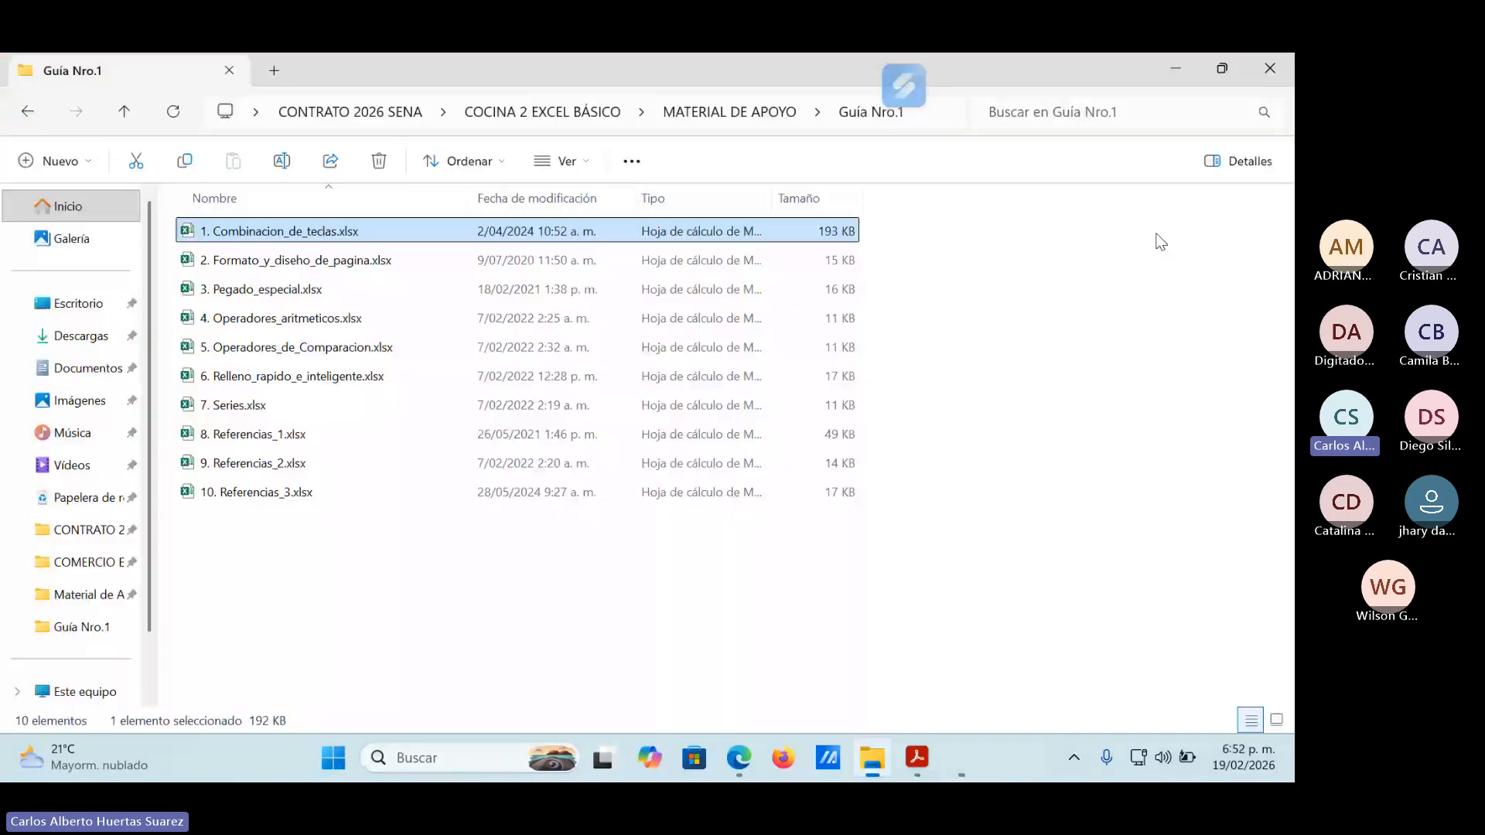
{"action": "left_click", "coordinate": [1163, 66]}
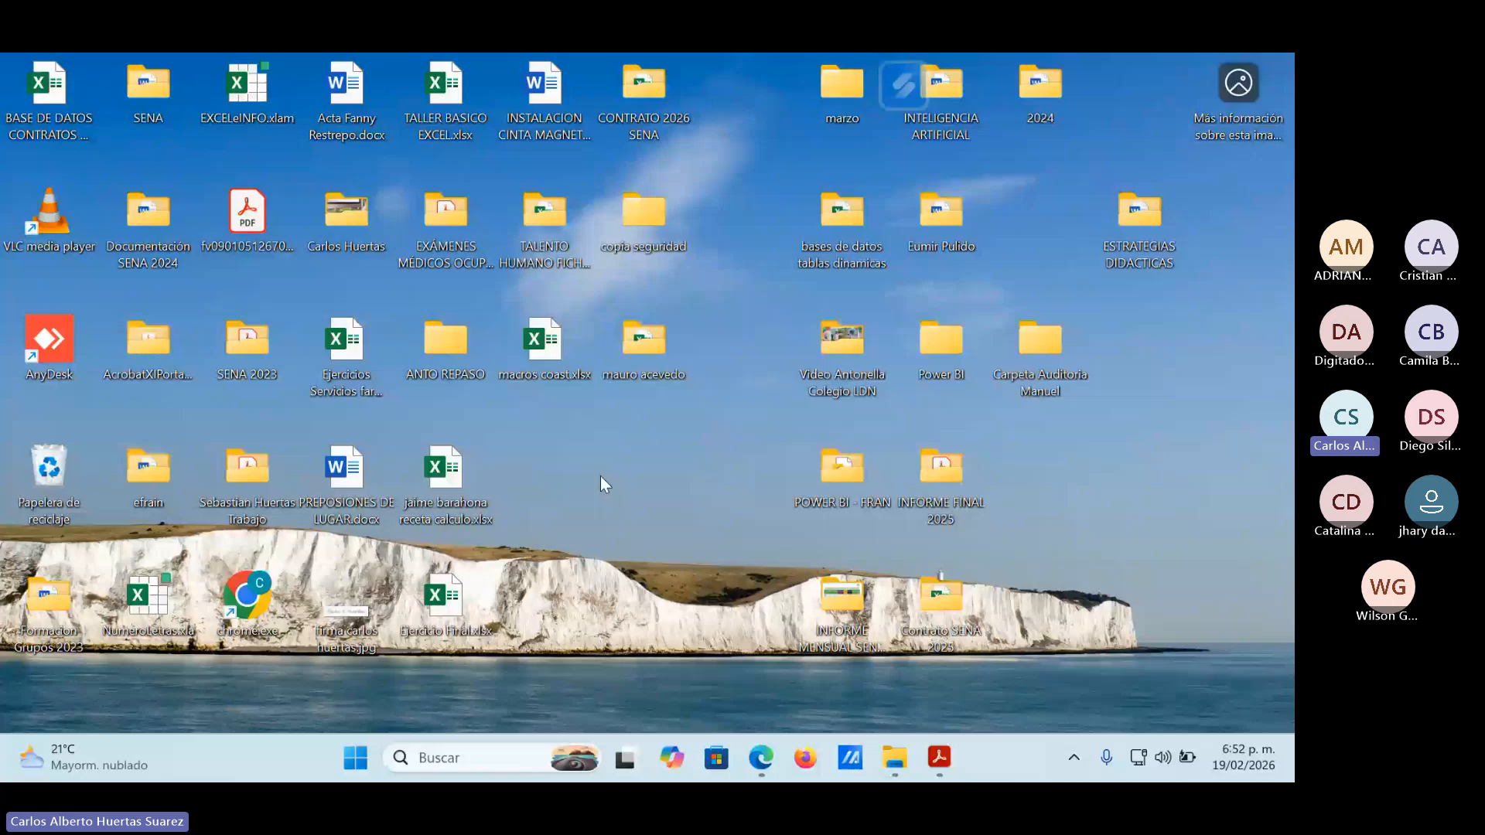
{"action": "double_click", "coordinate": [534, 354]}
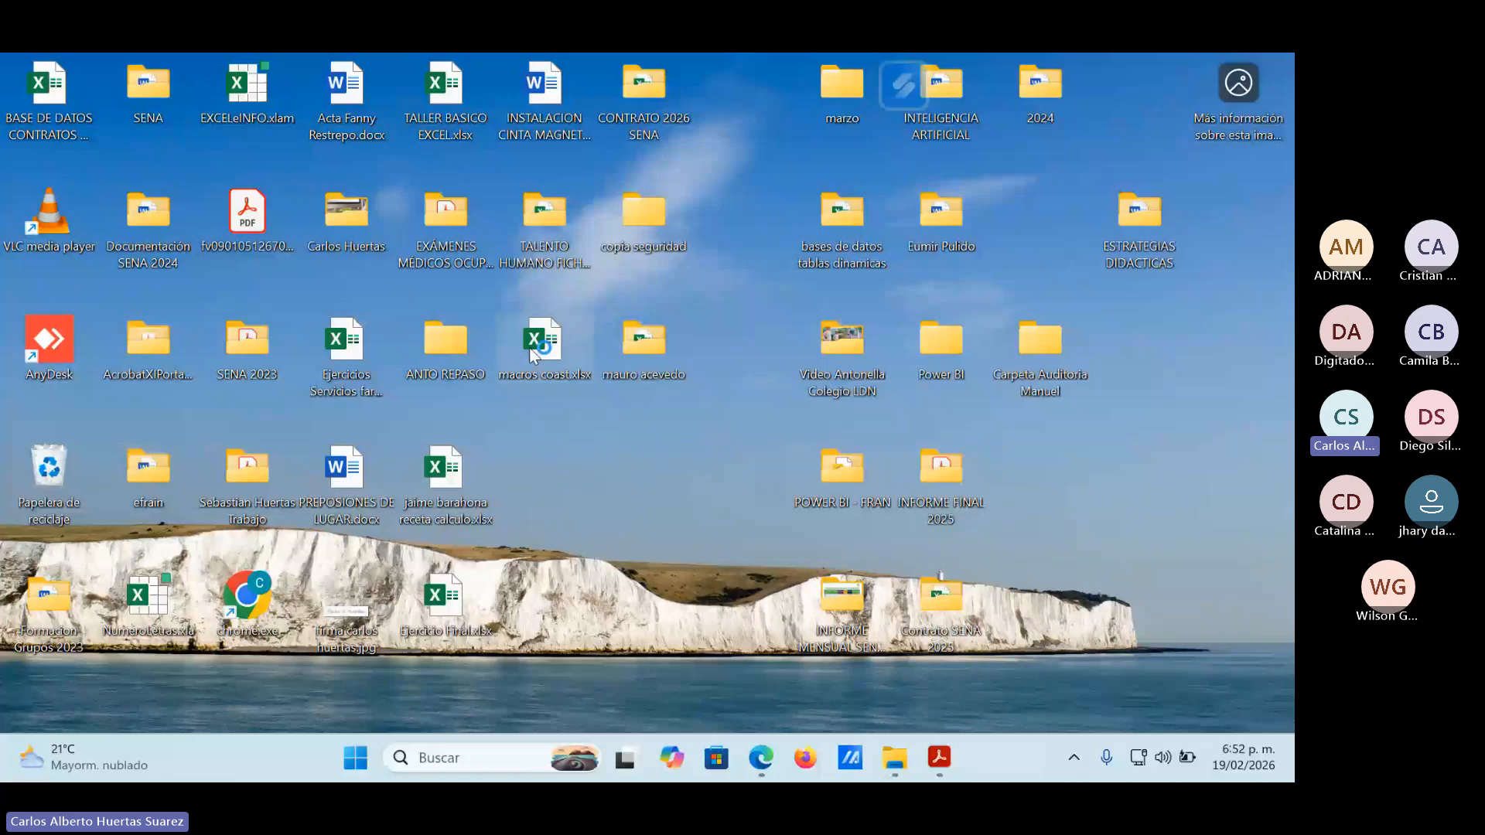
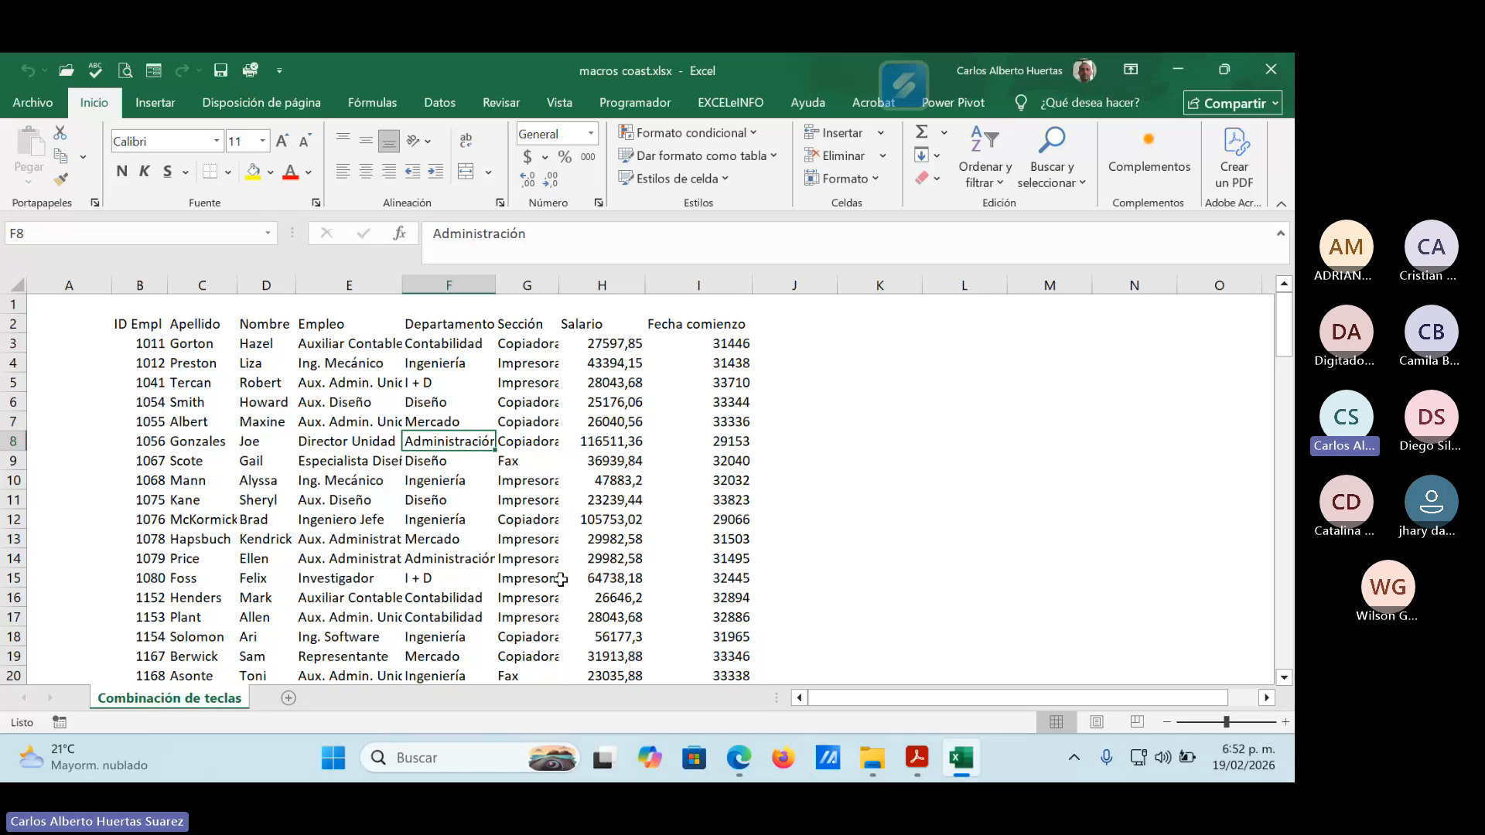
Examine the employee table's column headings in row 2, one by one from ID Empl to Fecha comienzo.
{"action": "left_click", "coordinate": [152, 324]}
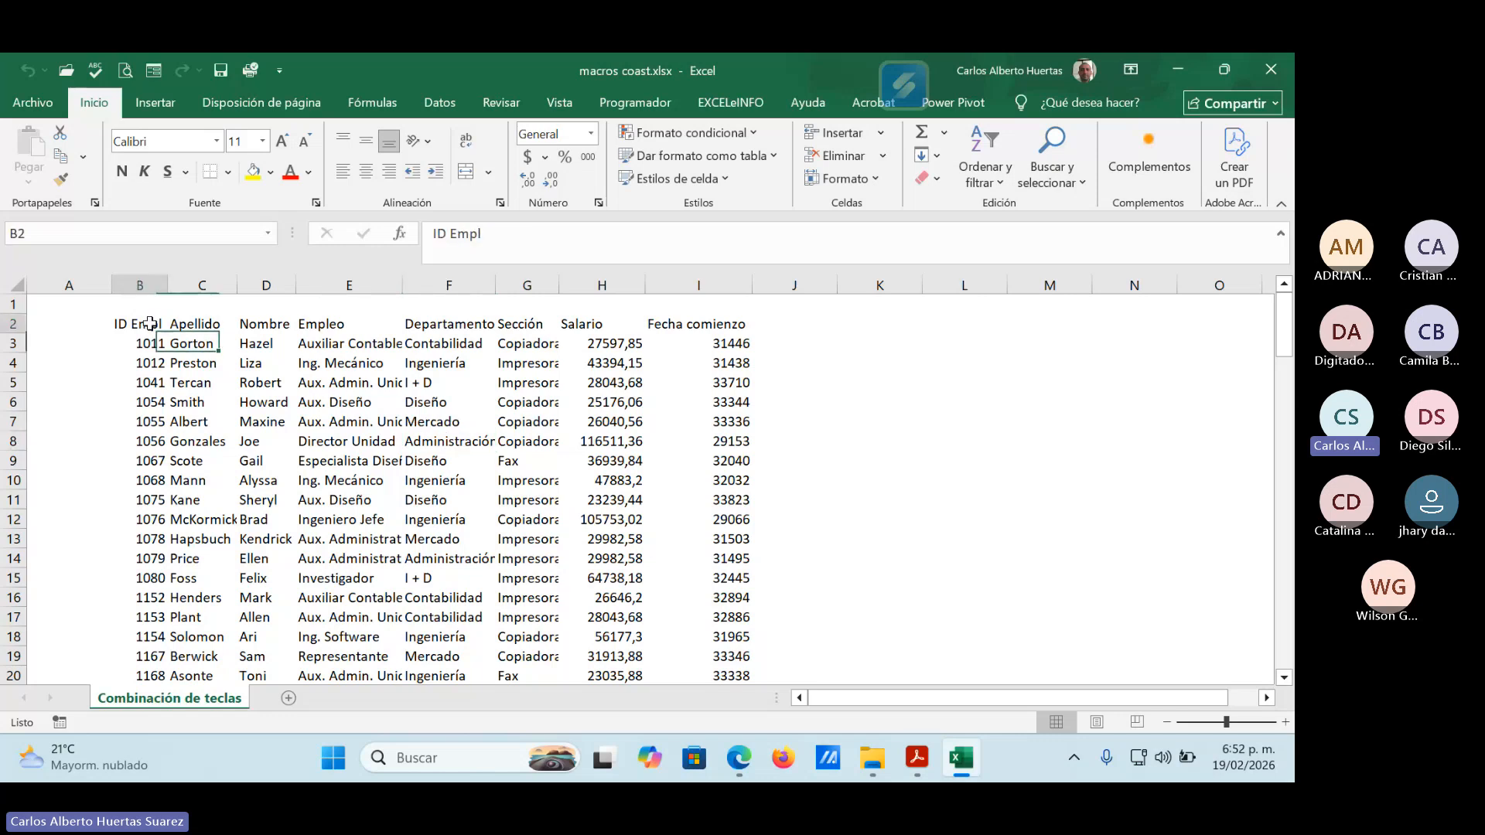
{"action": "left_click", "coordinate": [215, 323]}
{"action": "left_click", "coordinate": [260, 326]}
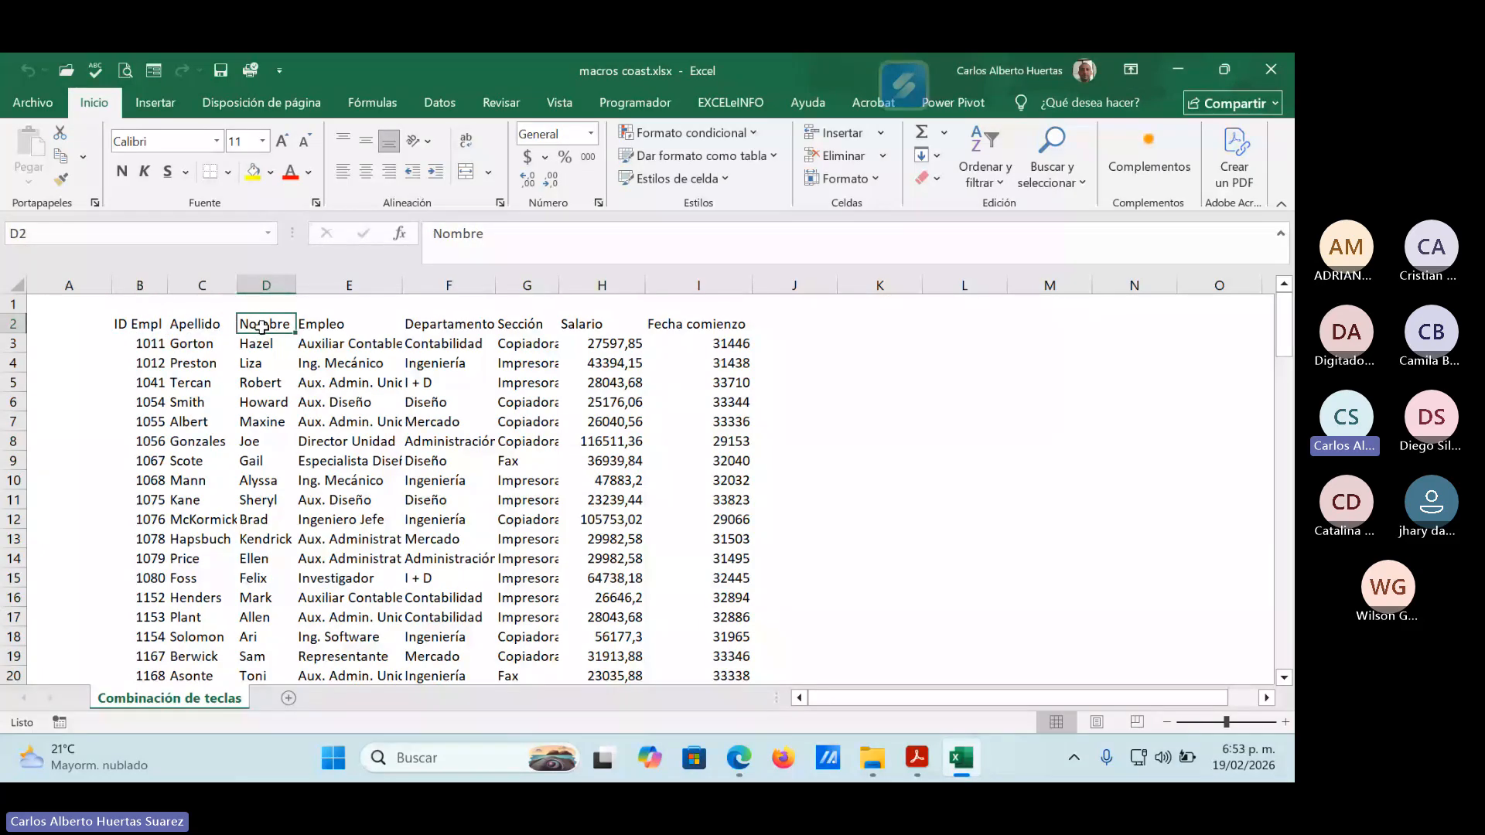
{"action": "left_click", "coordinate": [337, 328]}
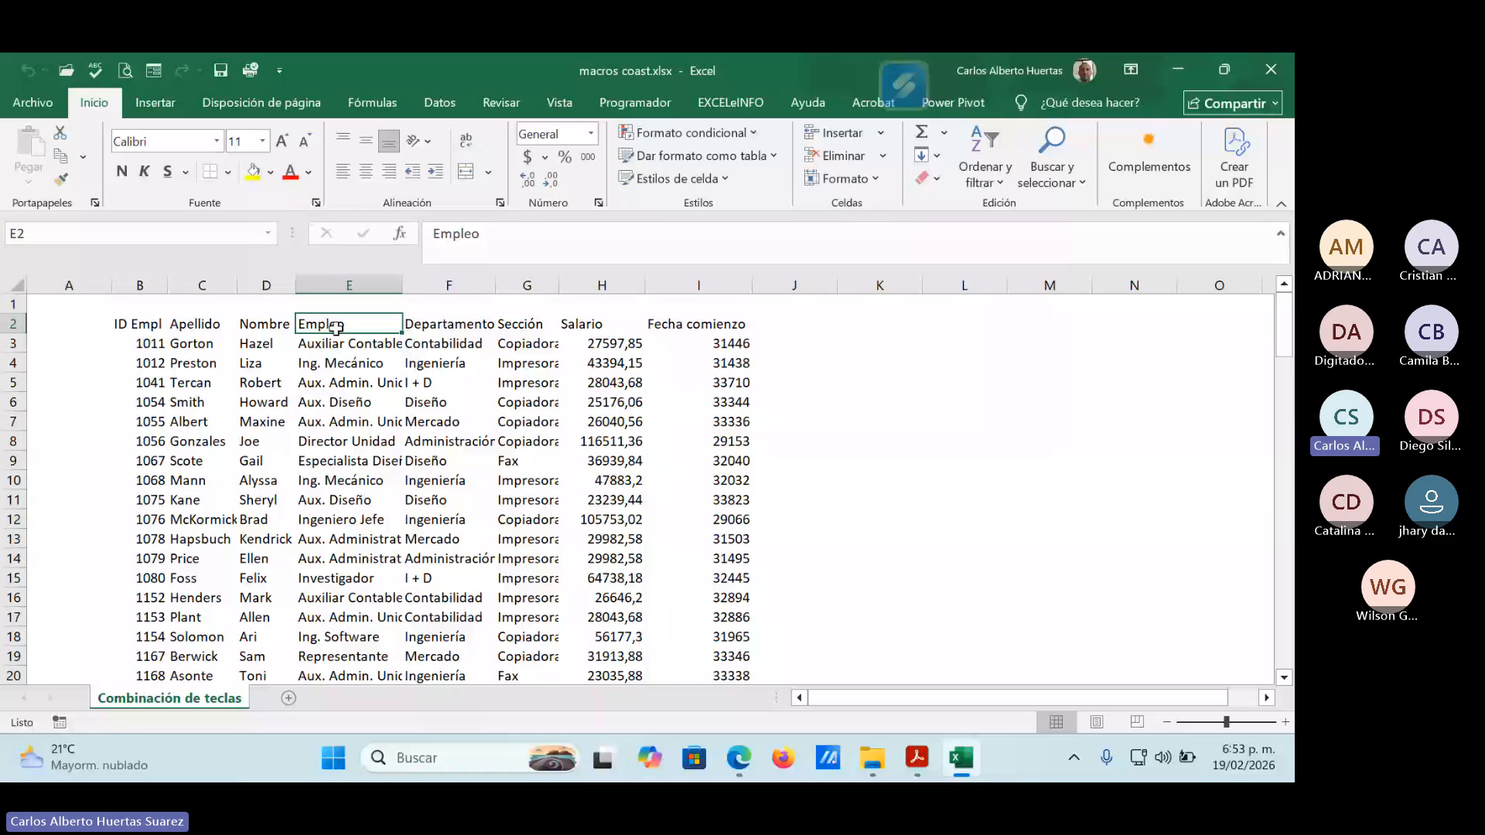
{"action": "left_click", "coordinate": [430, 330]}
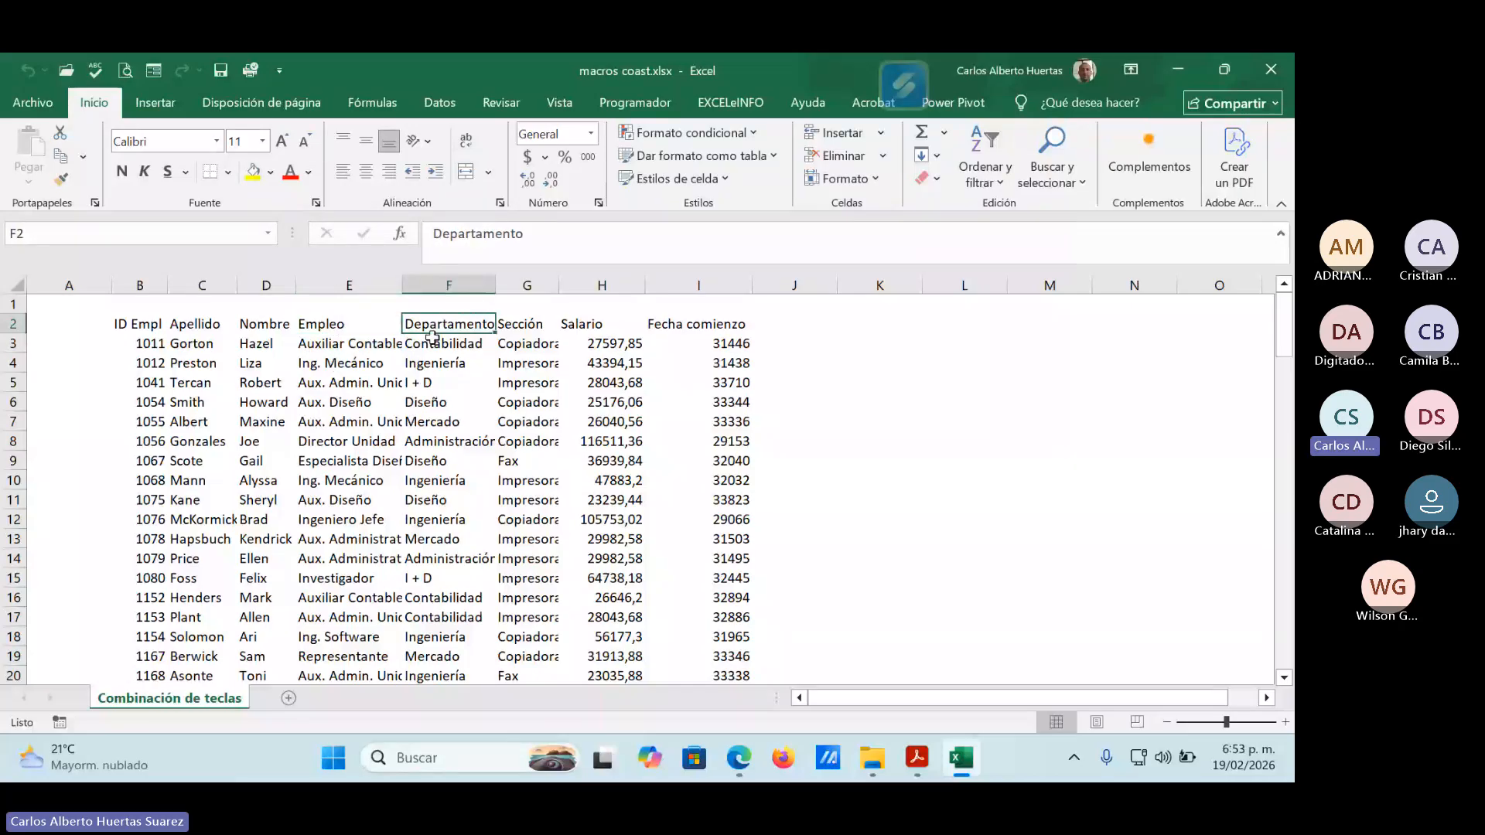
{"action": "left_click", "coordinate": [510, 329]}
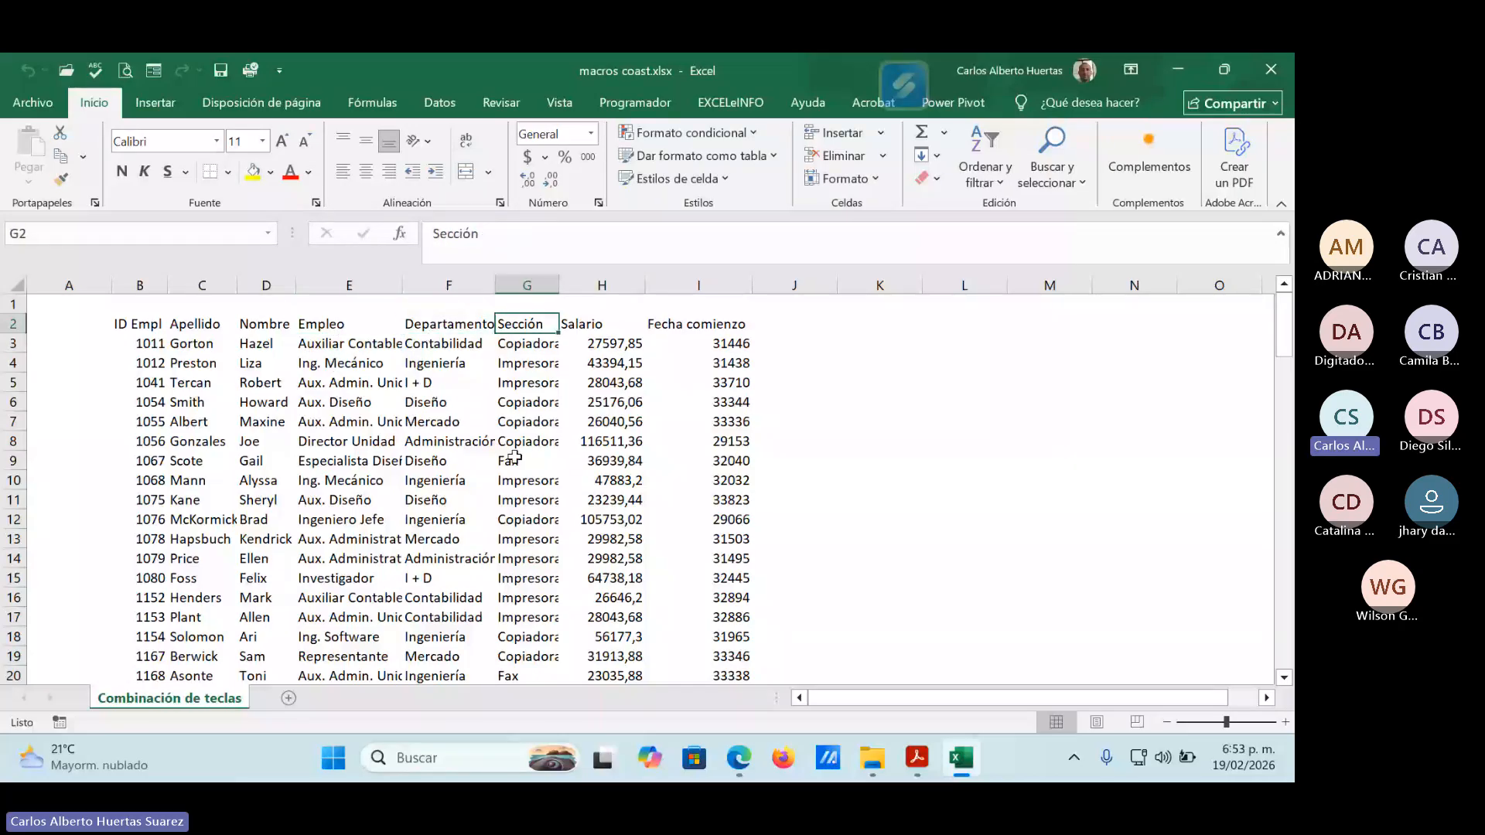
{"action": "left_click", "coordinate": [597, 328]}
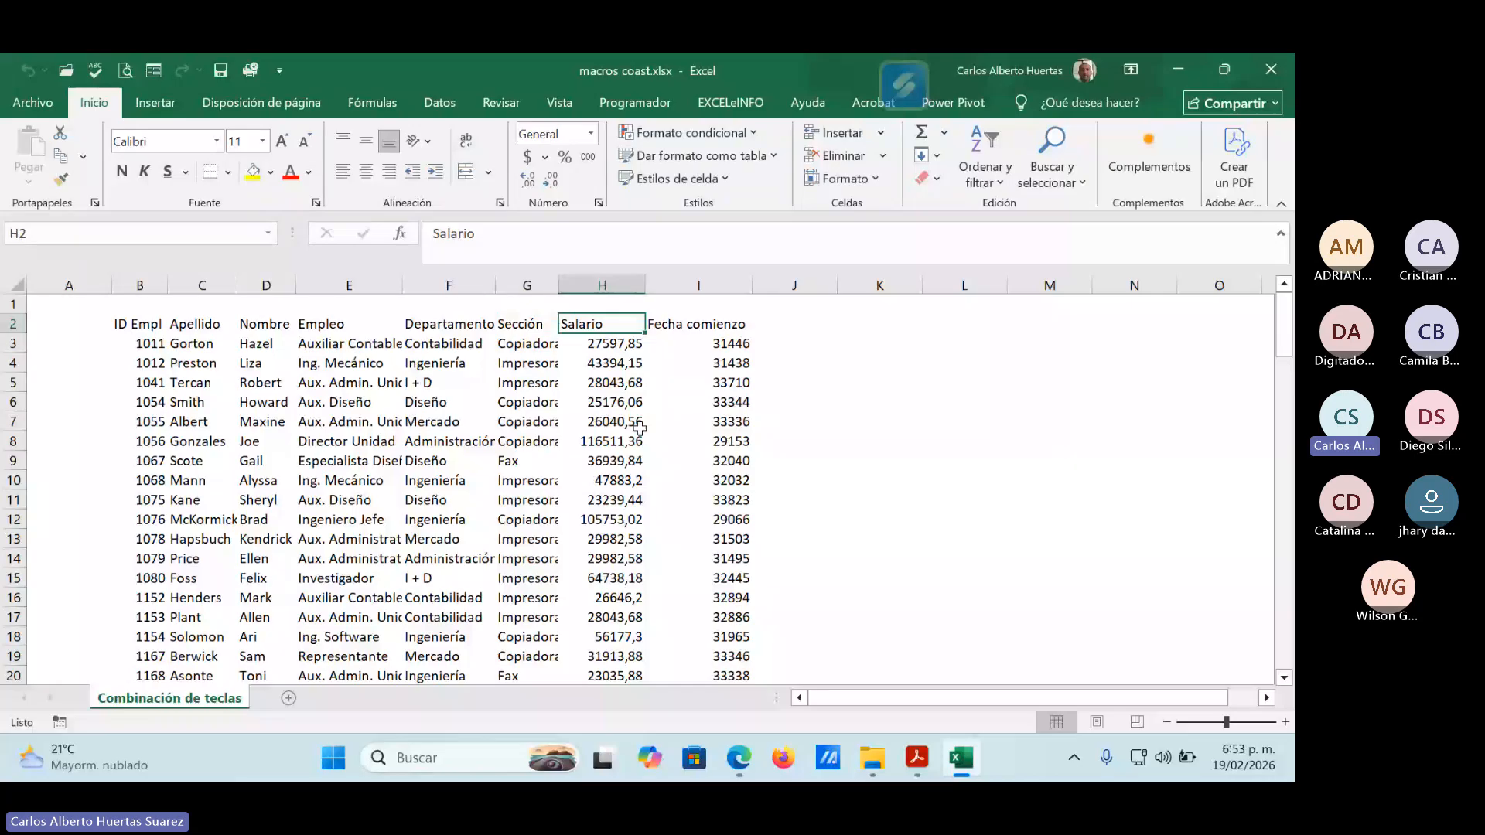
{"action": "left_click", "coordinate": [703, 327]}
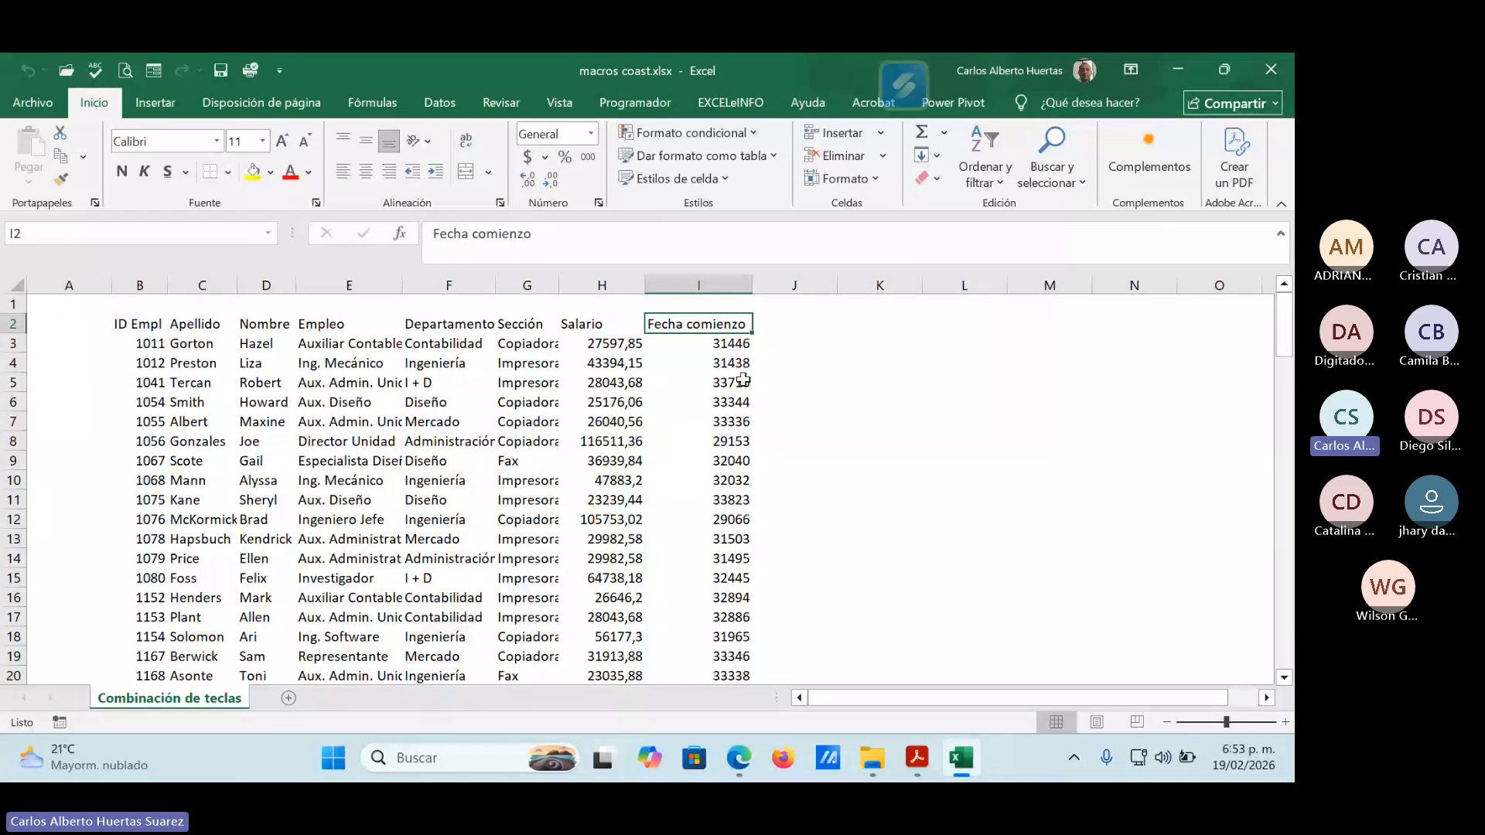
Try the Fecha corta number format on the first Fecha comienzo value in I3 and undo it.
{"action": "key", "text": "Down"}
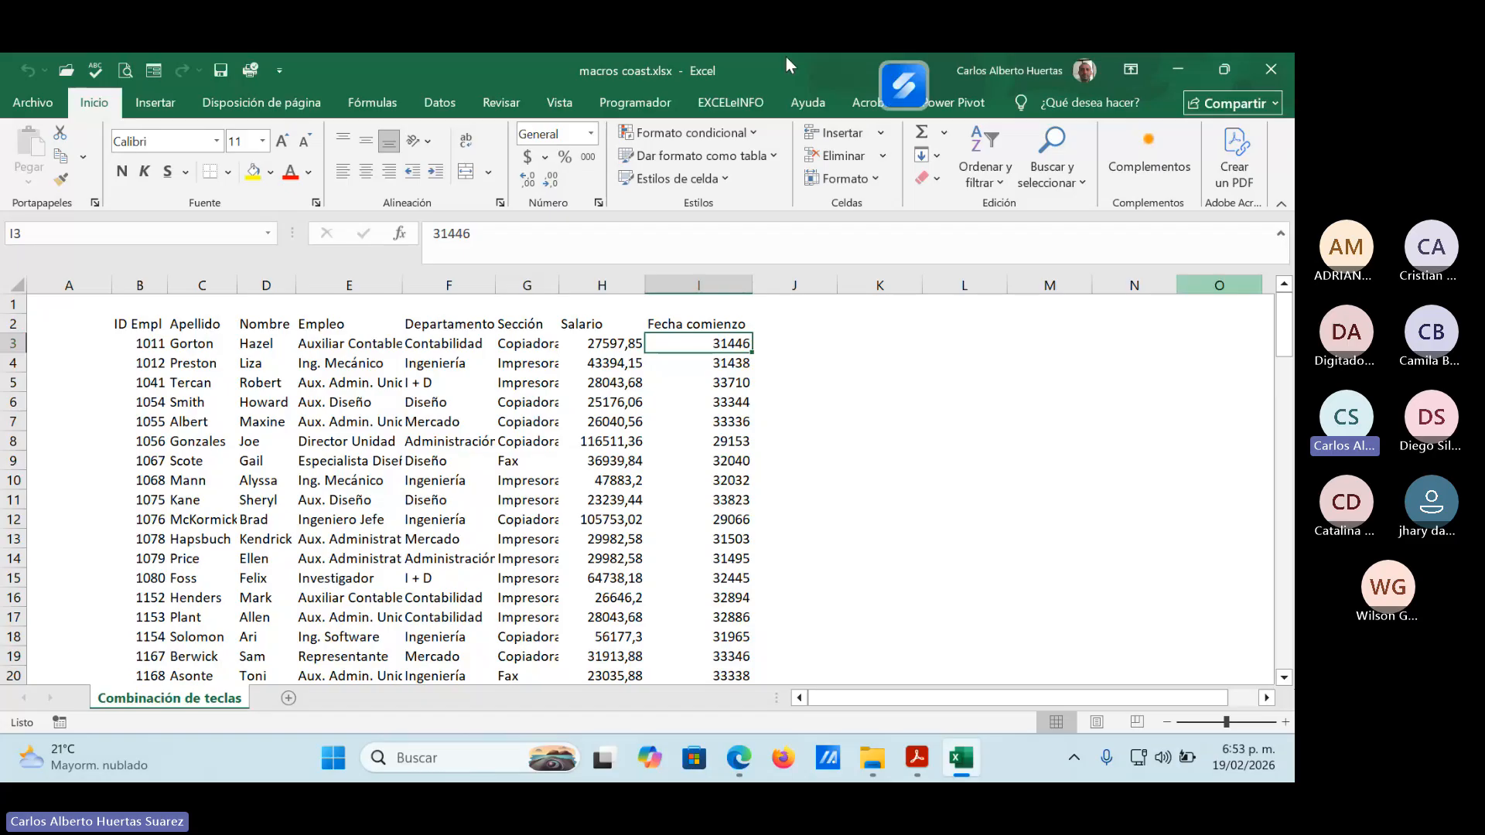
{"action": "left_click", "coordinate": [592, 134]}
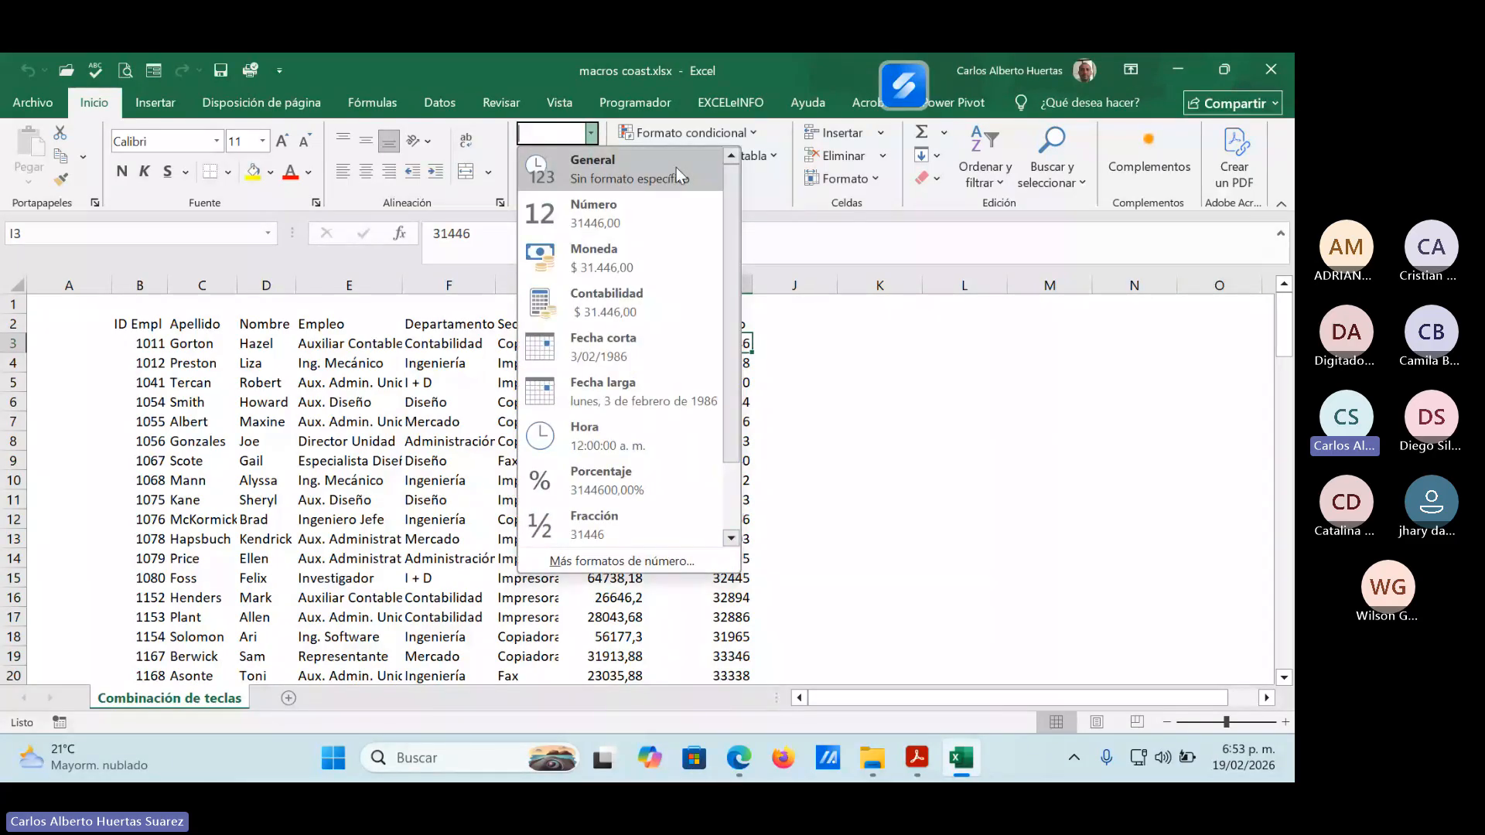
{"action": "left_click", "coordinate": [647, 340]}
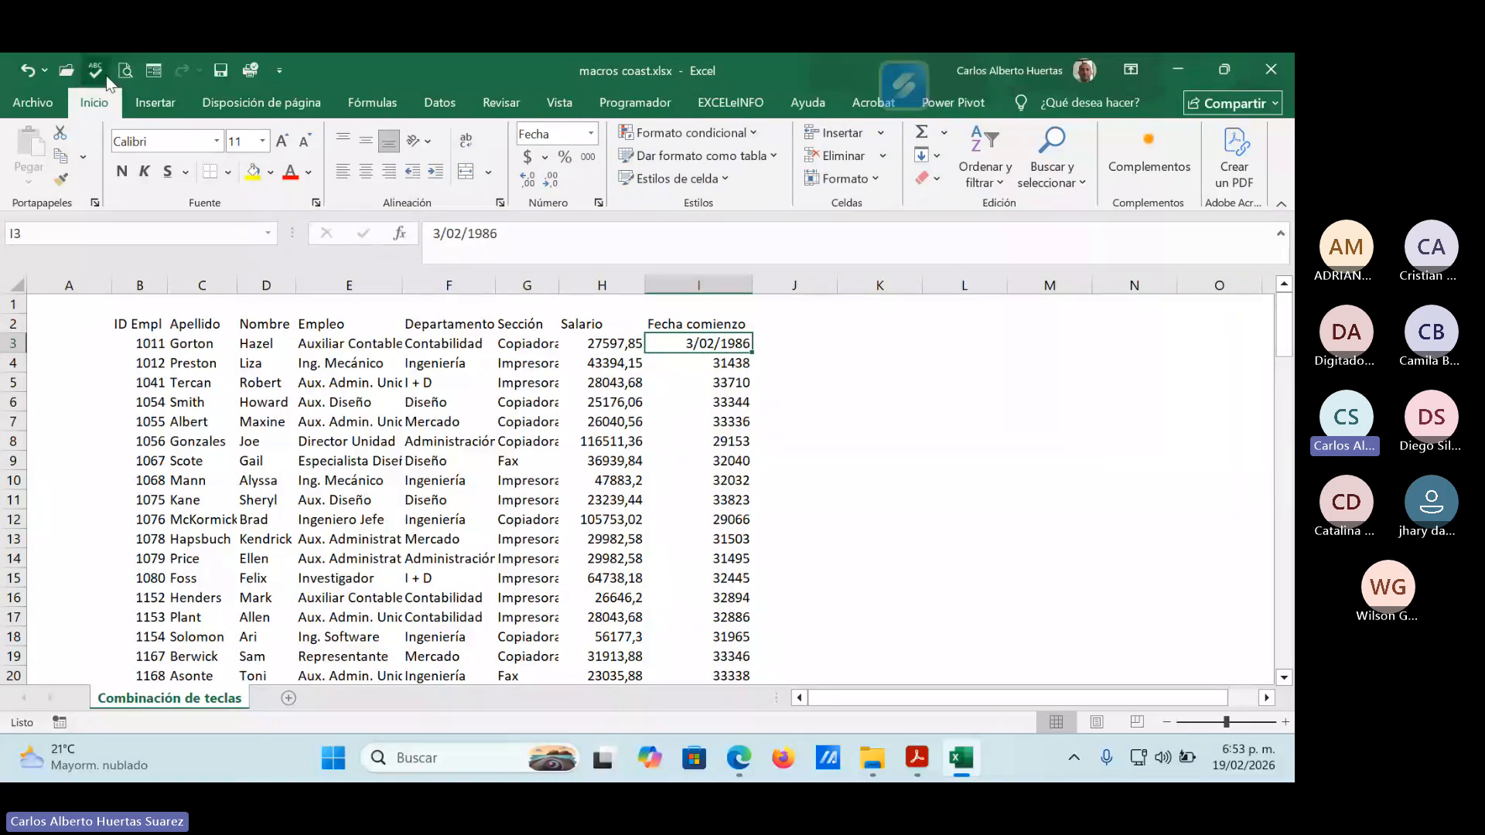
{"action": "left_click", "coordinate": [27, 73]}
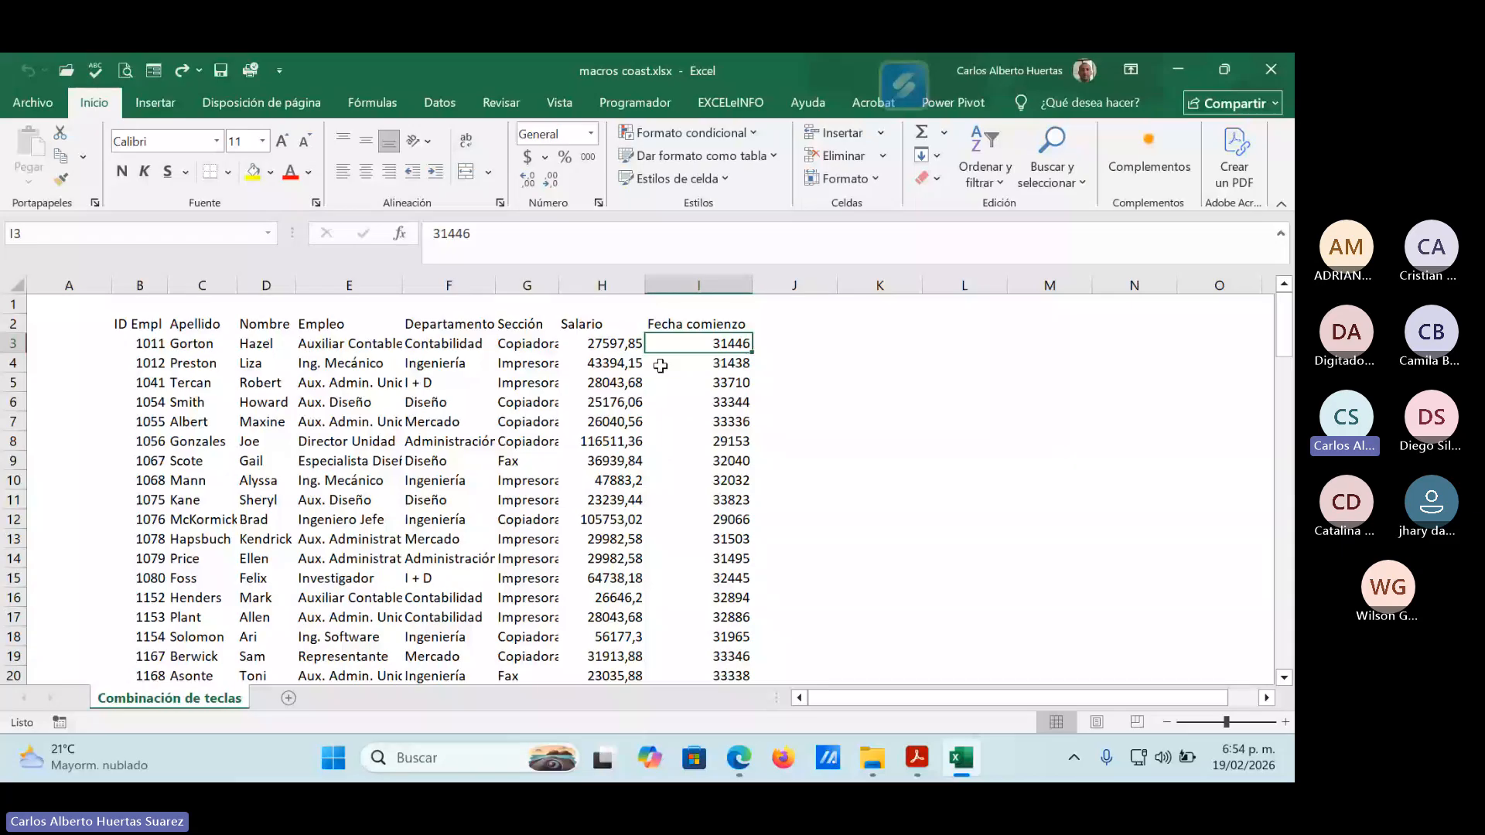
Examine the table's columns and headings, along with the empty row 1 and column A around it.
{"action": "key", "text": "Left"}
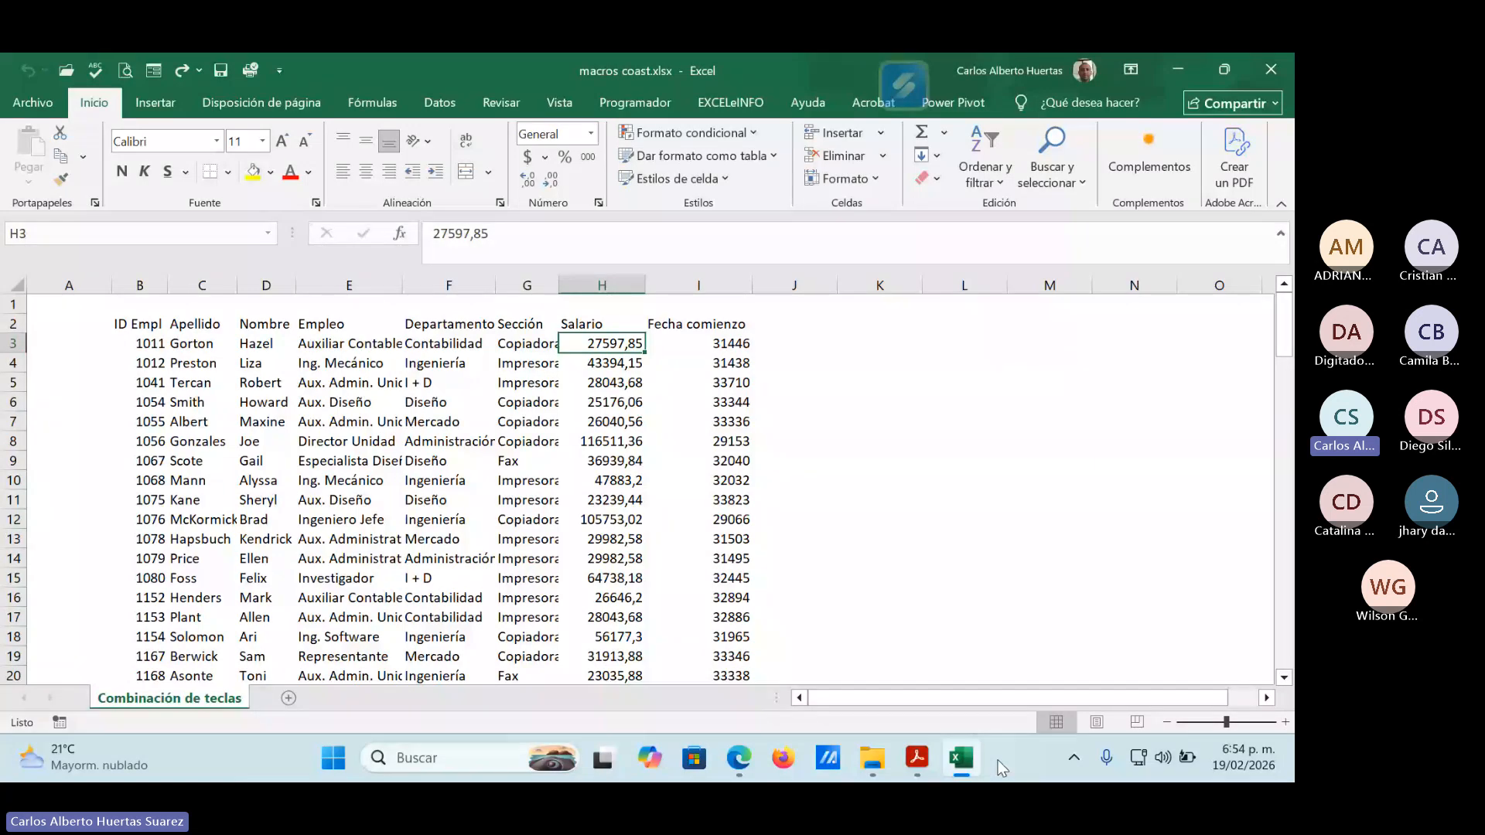
{"action": "left_click", "coordinate": [520, 352]}
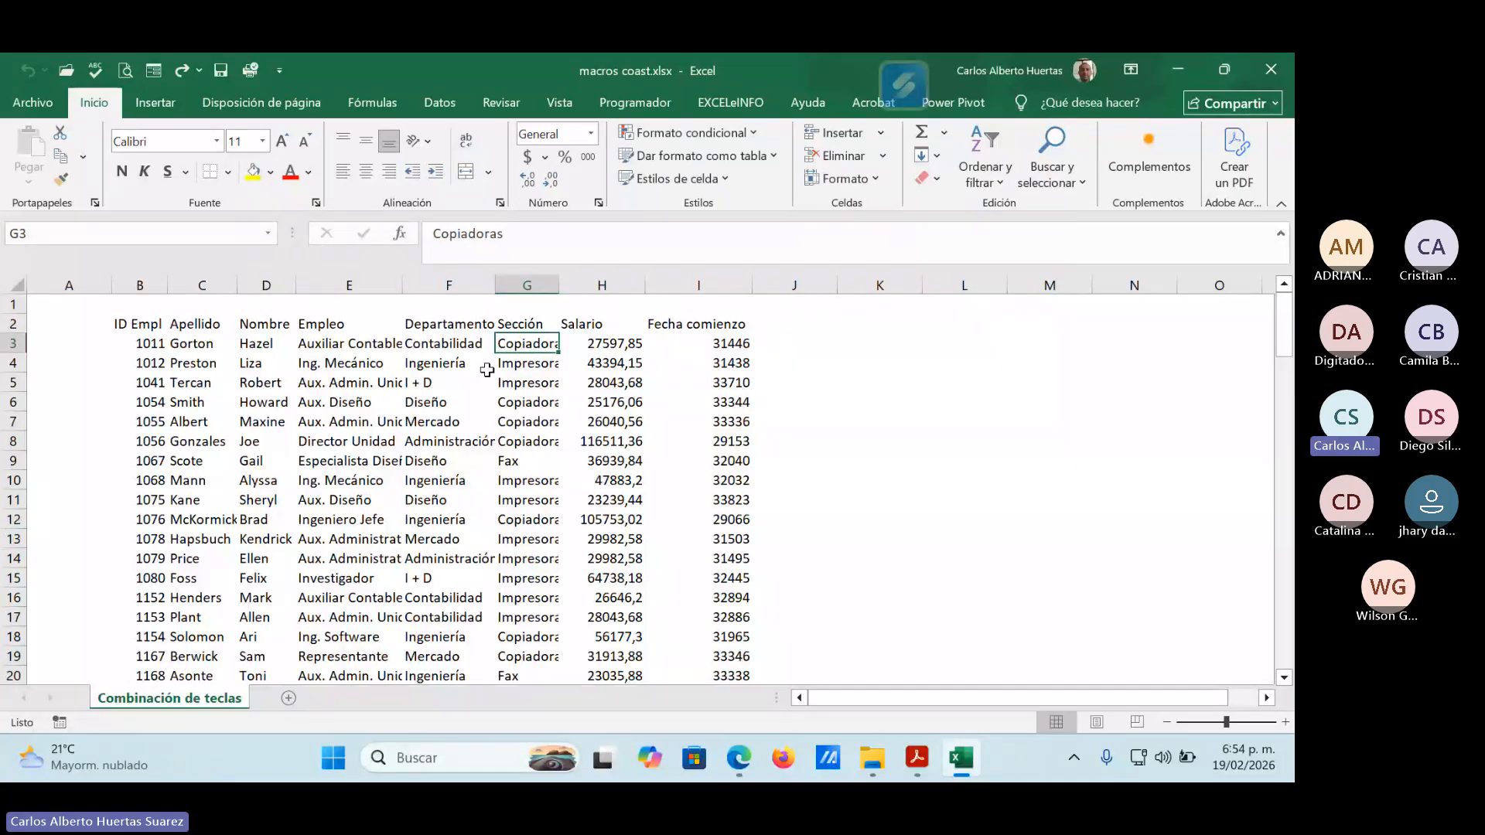
{"action": "key", "text": "Up"}
{"action": "key", "text": "Left"}
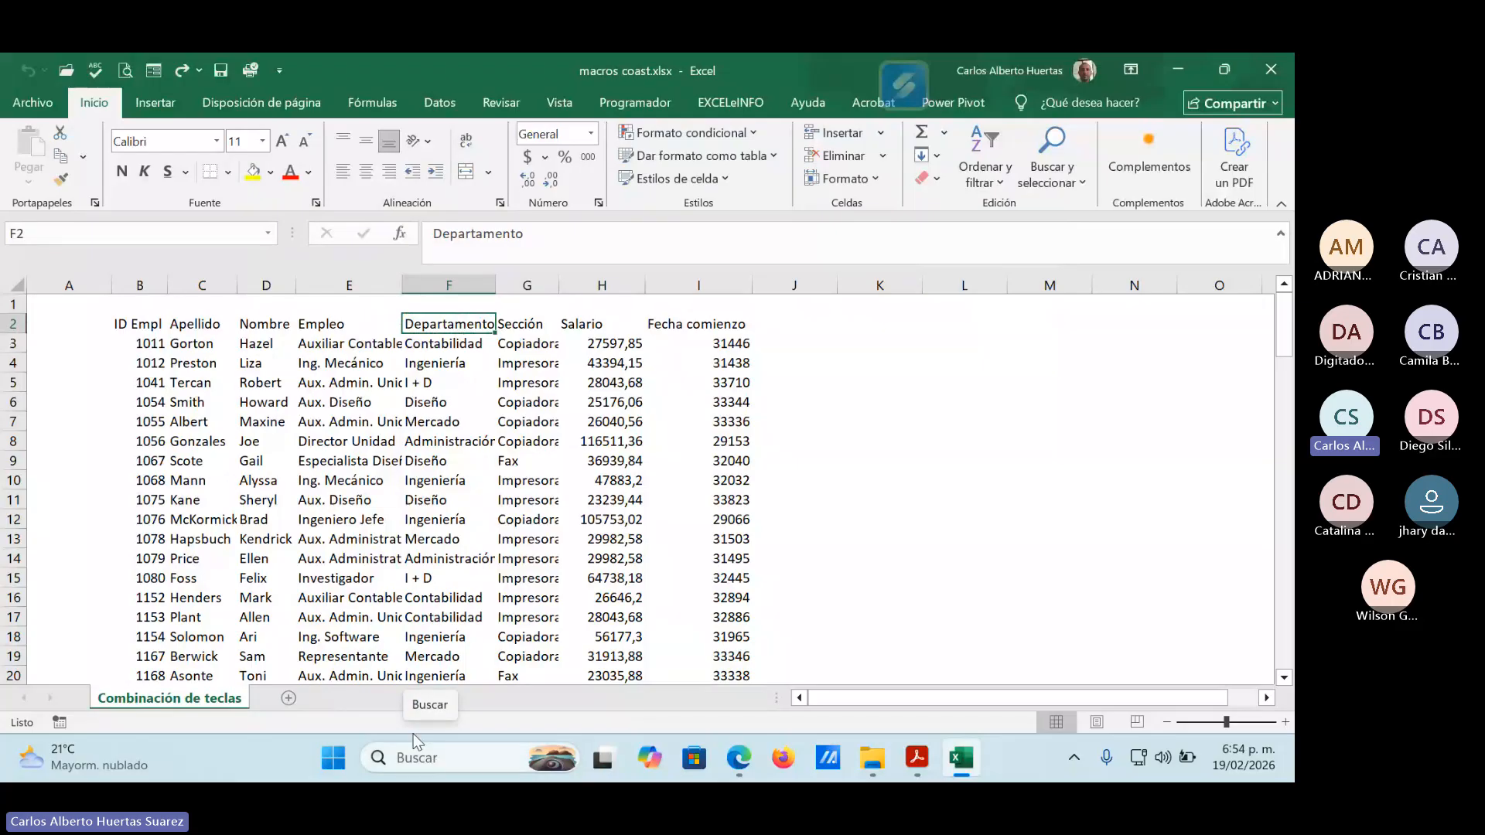
{"action": "left_click", "coordinate": [383, 382]}
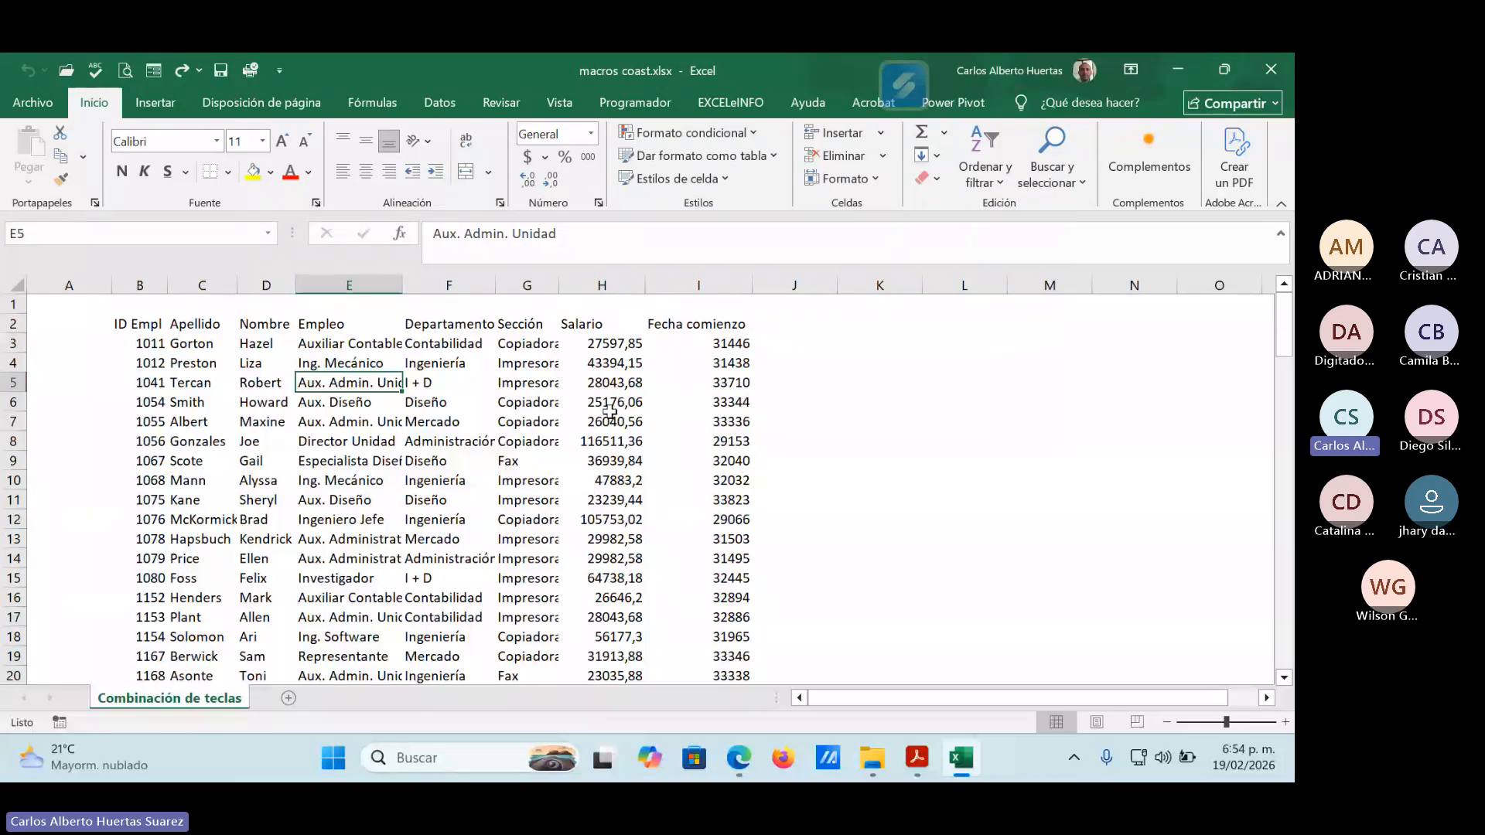
{"action": "left_click", "coordinate": [13, 304]}
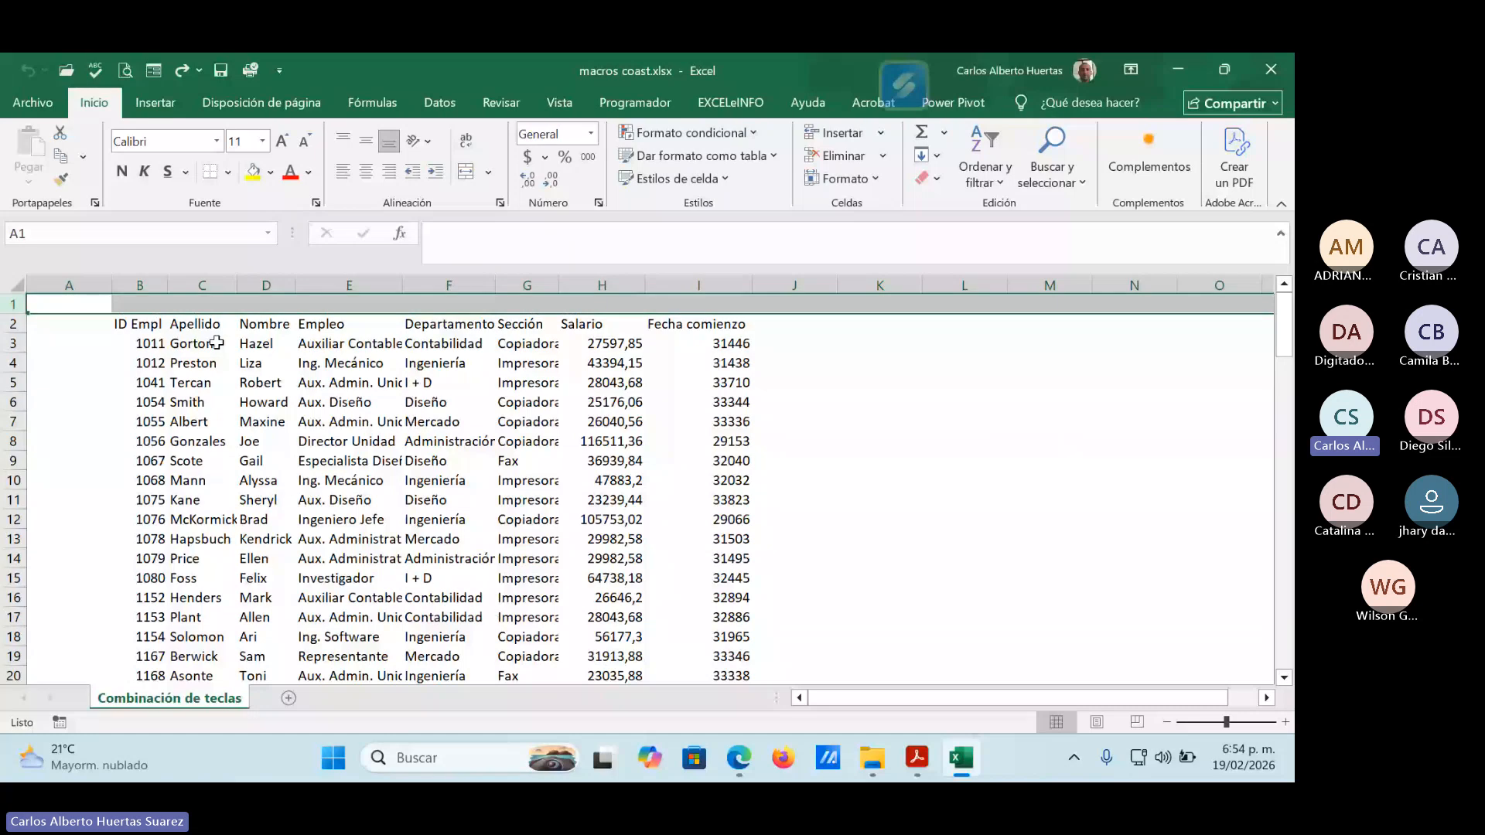
{"action": "key", "text": "ctrl+space"}
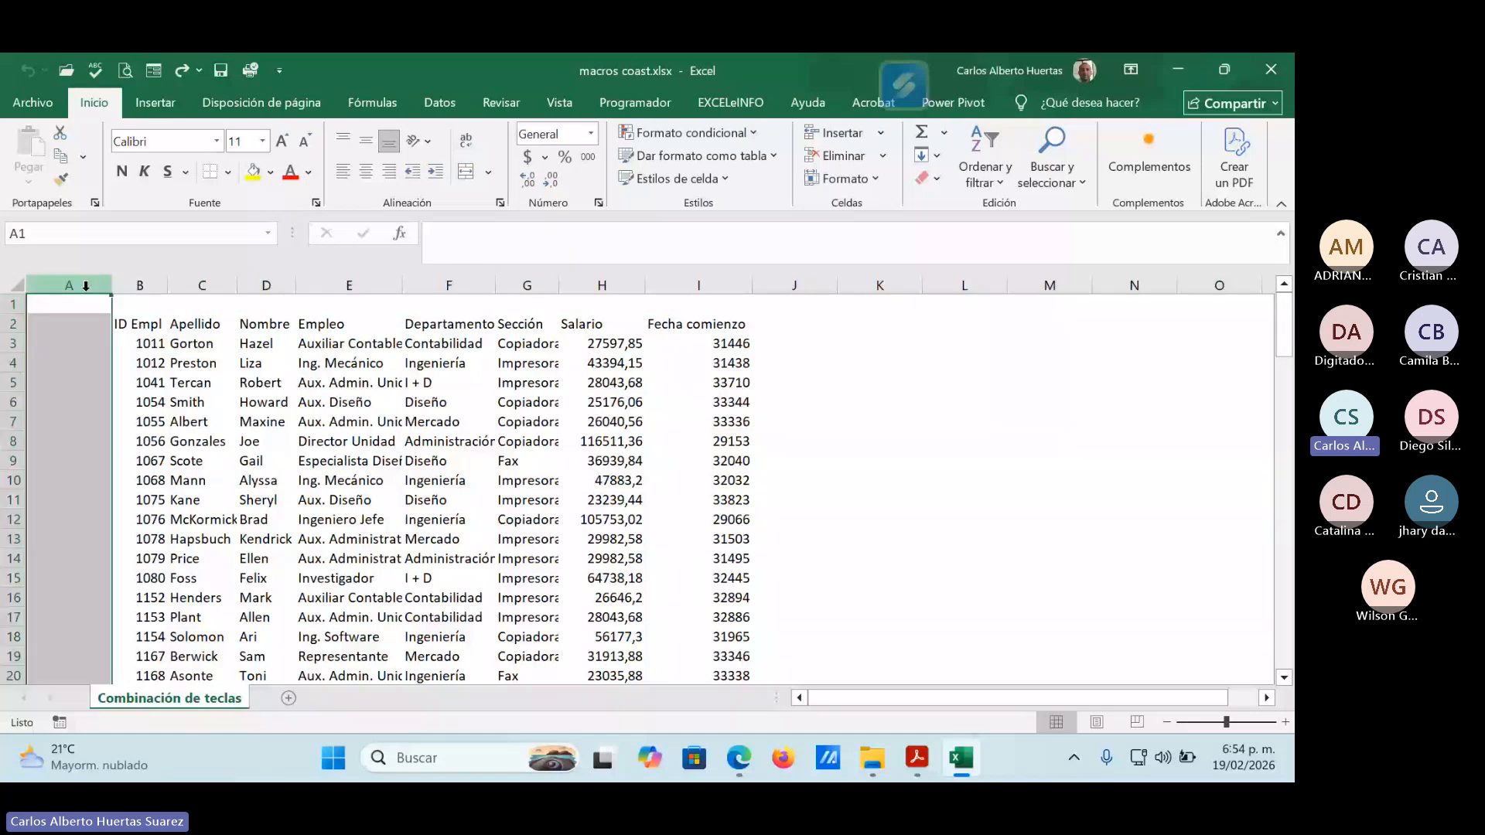
{"action": "left_click", "coordinate": [201, 470]}
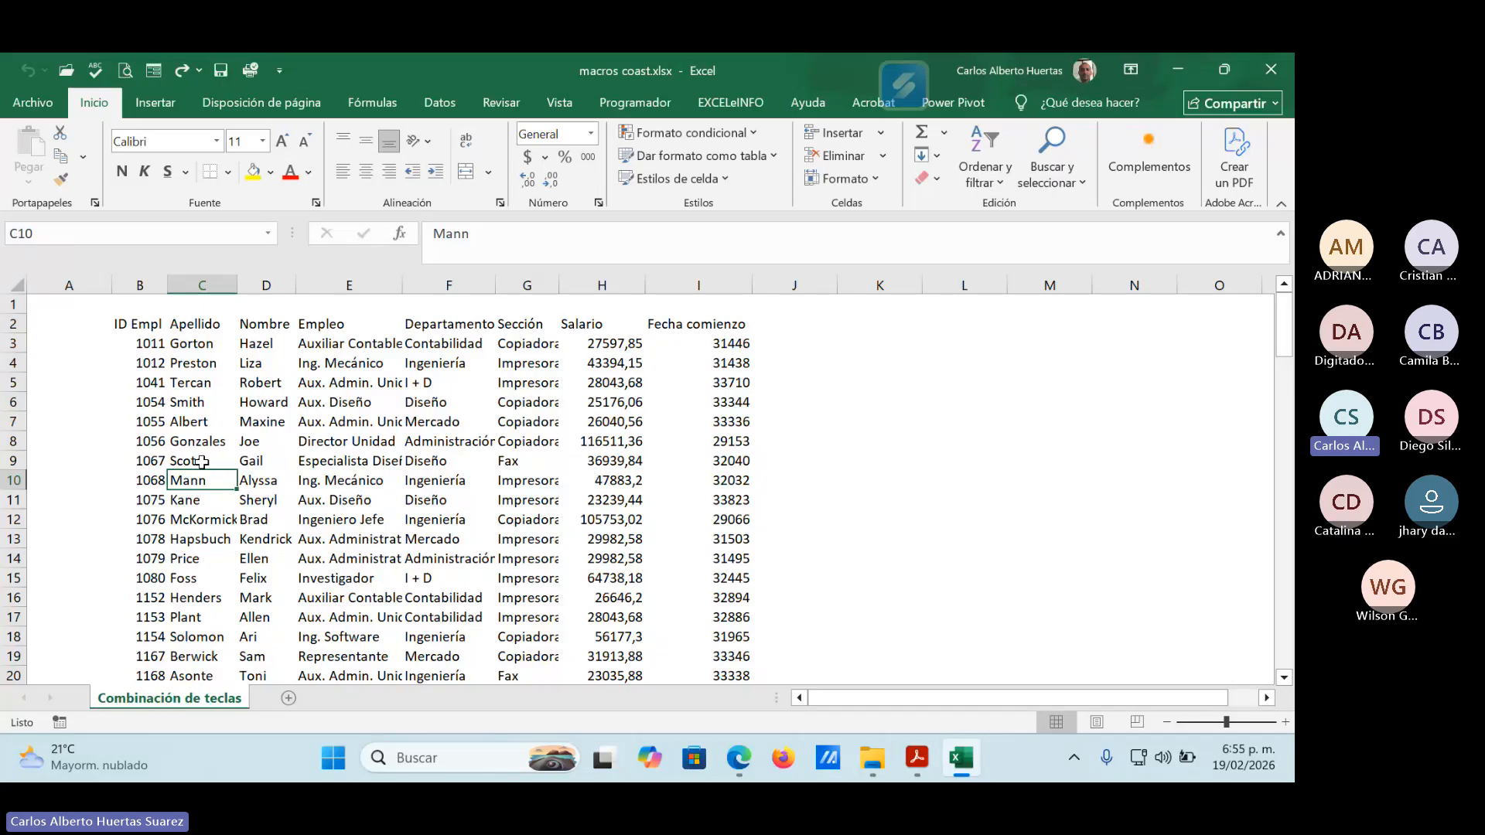
{"action": "left_click", "coordinate": [16, 304]}
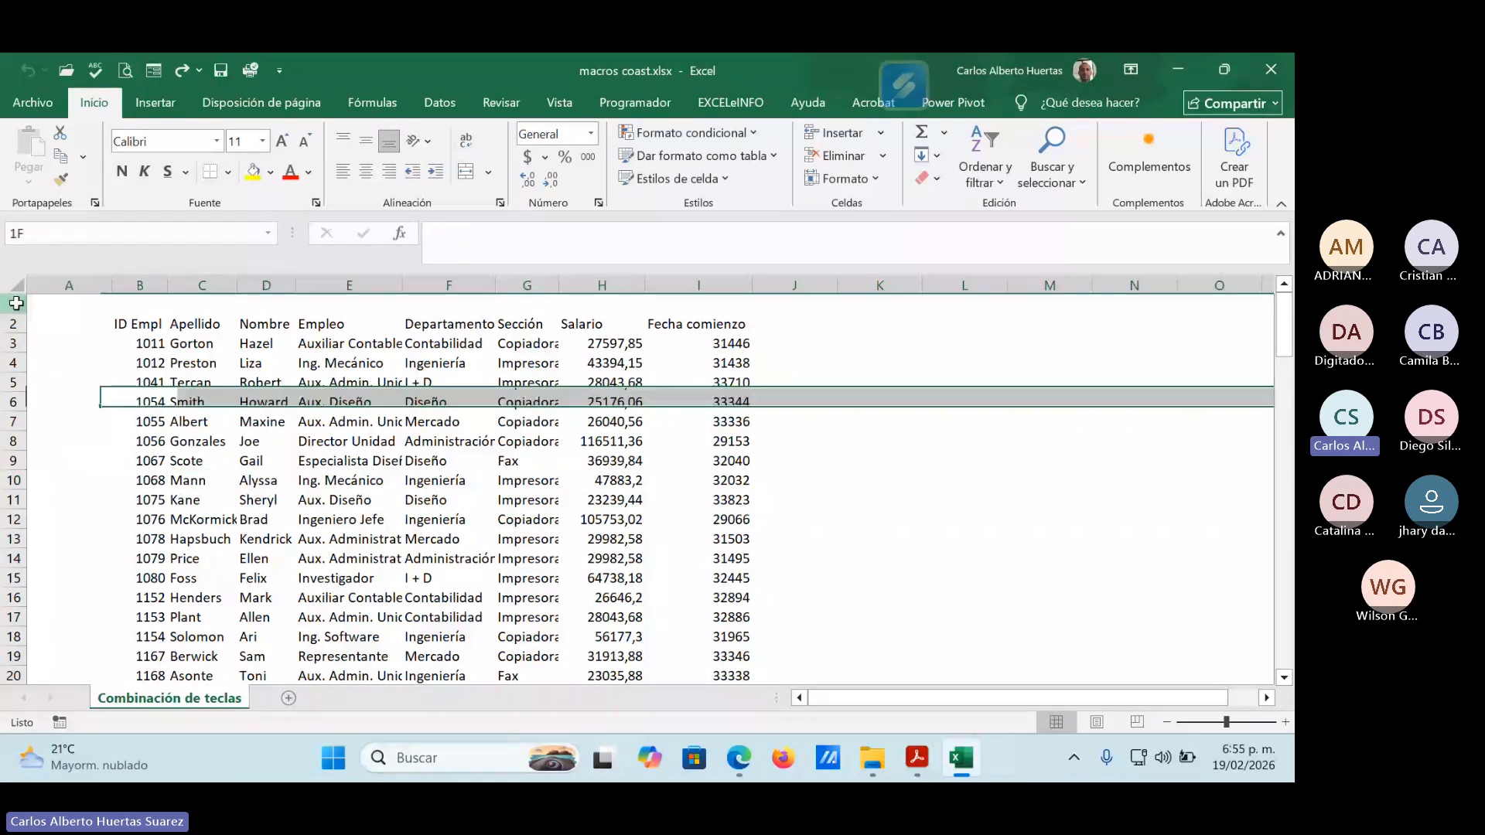
{"action": "left_click", "coordinate": [62, 279]}
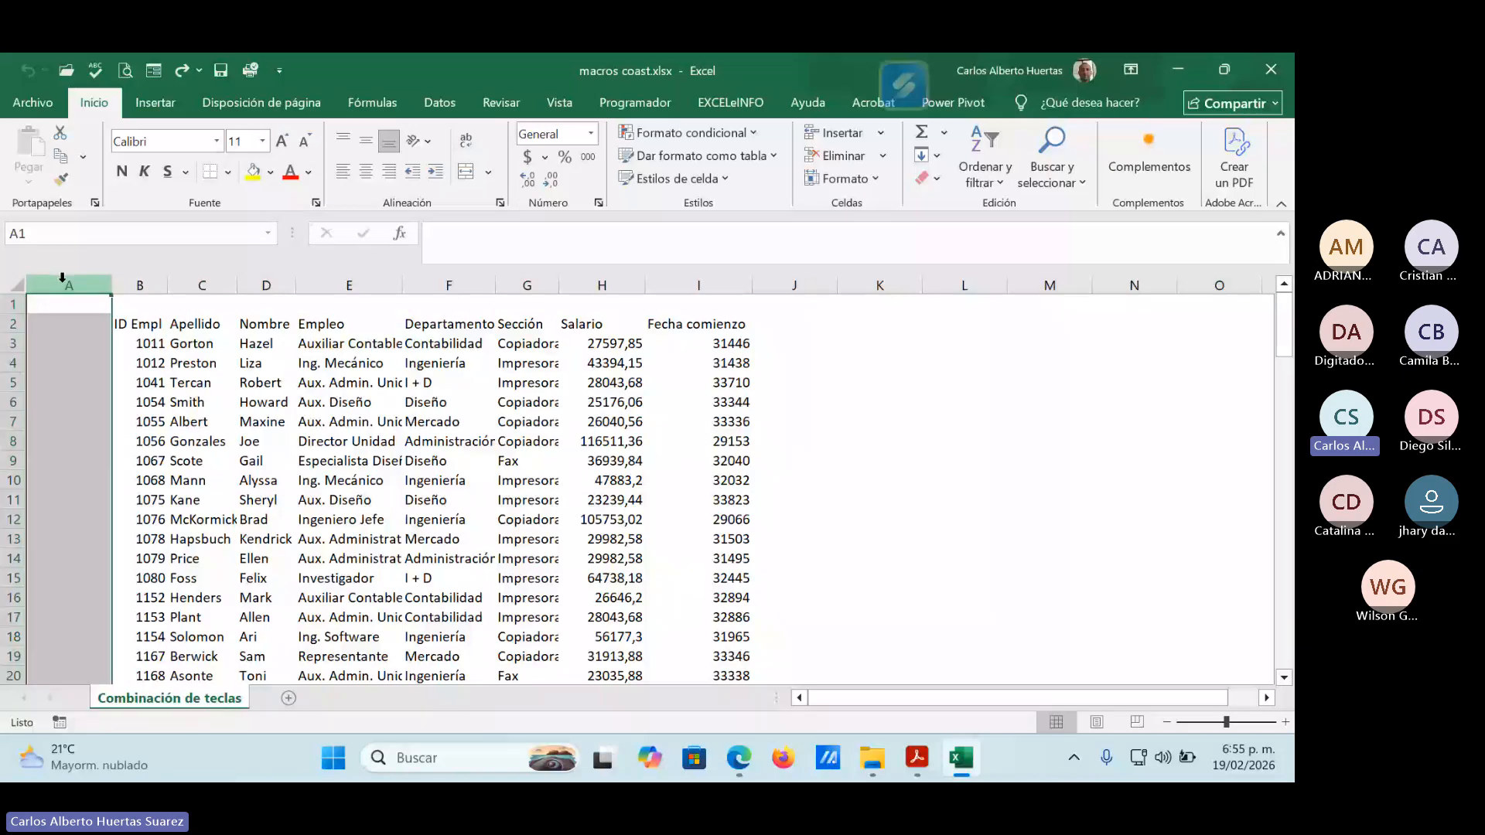
{"action": "left_click", "coordinate": [85, 305]}
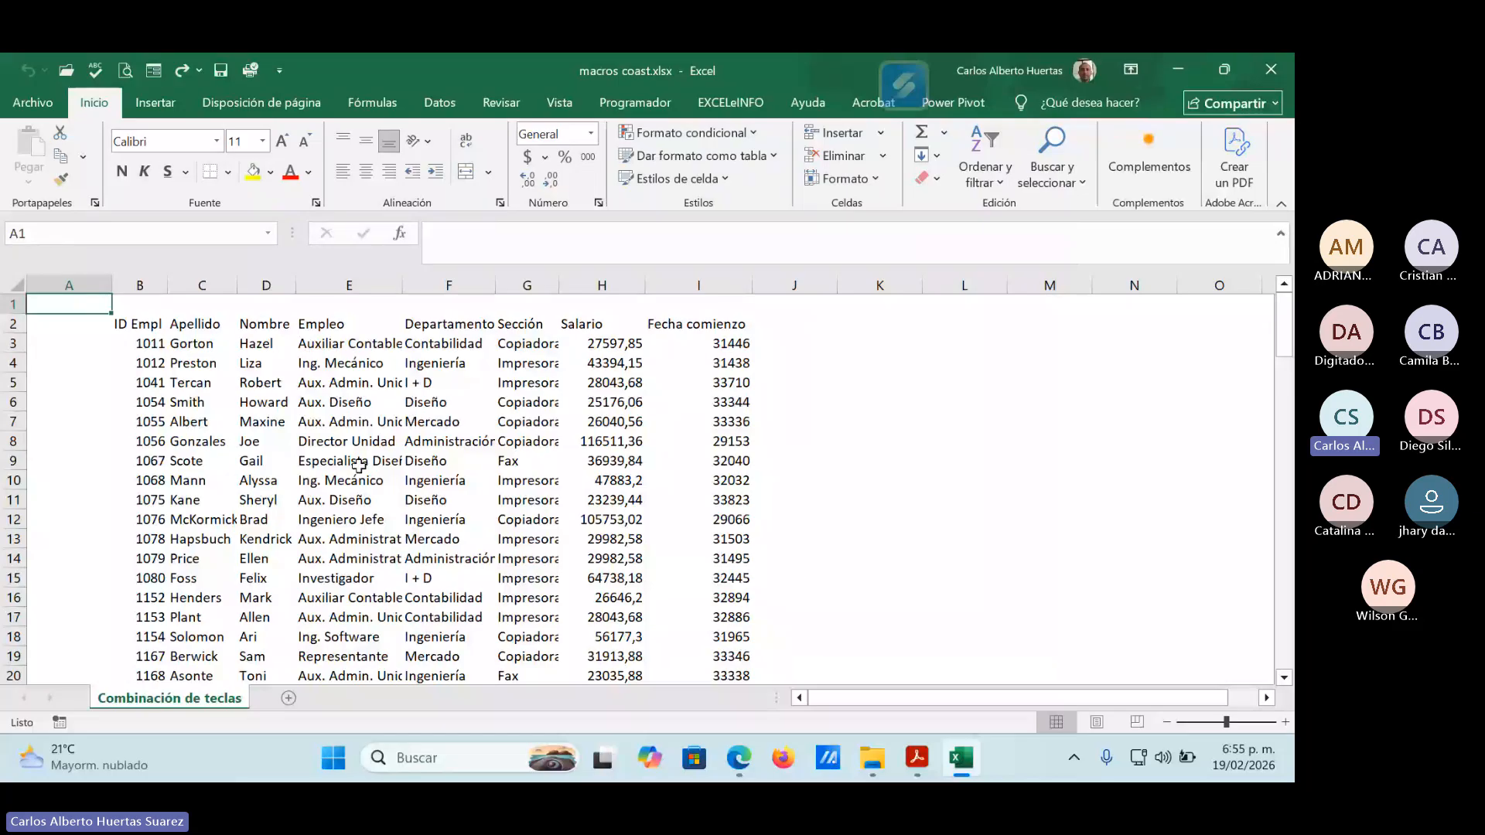
{"action": "left_click", "coordinate": [265, 324]}
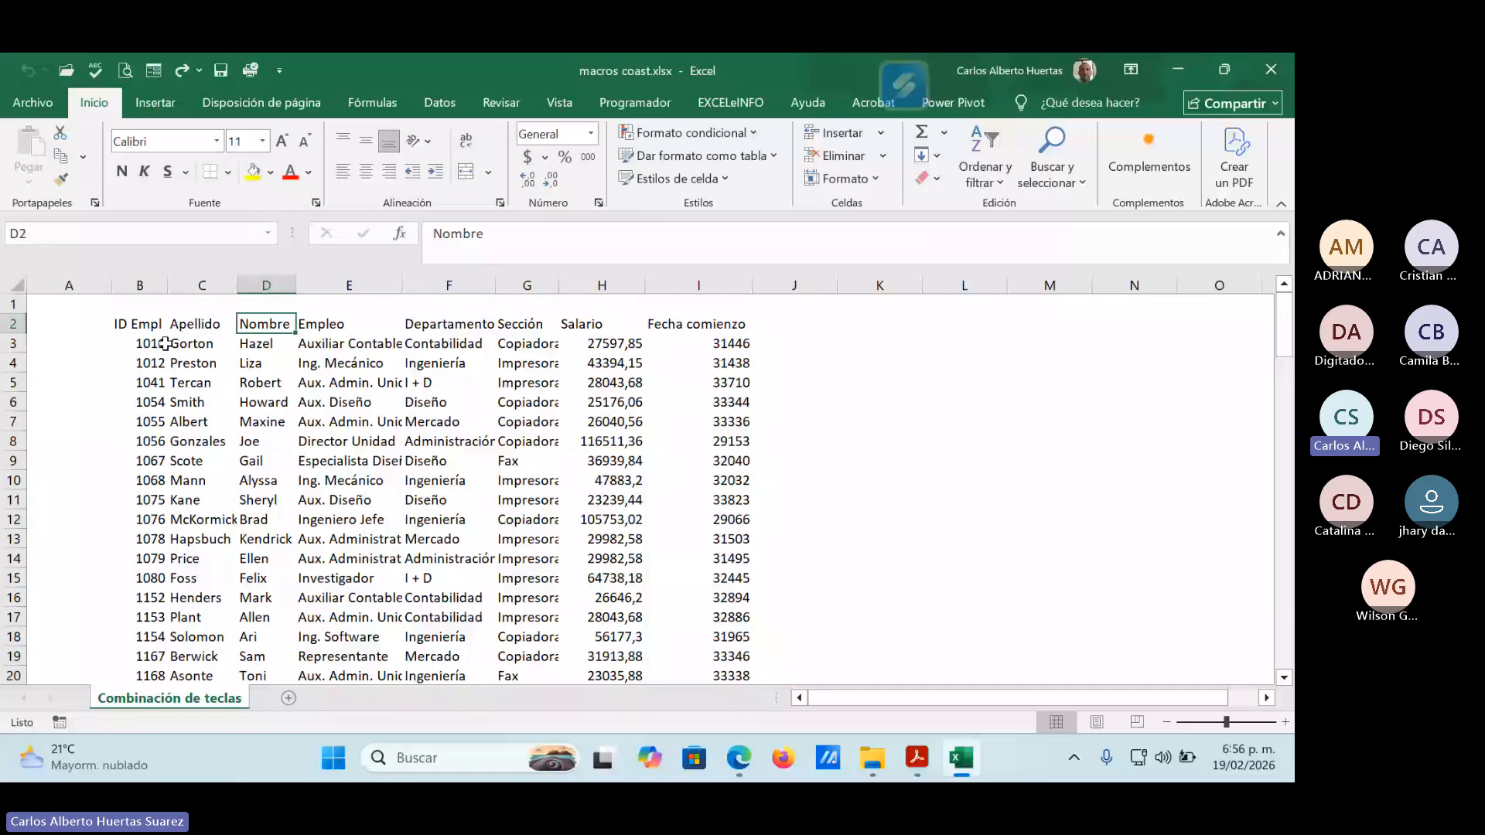
{"action": "key", "text": "Left"}
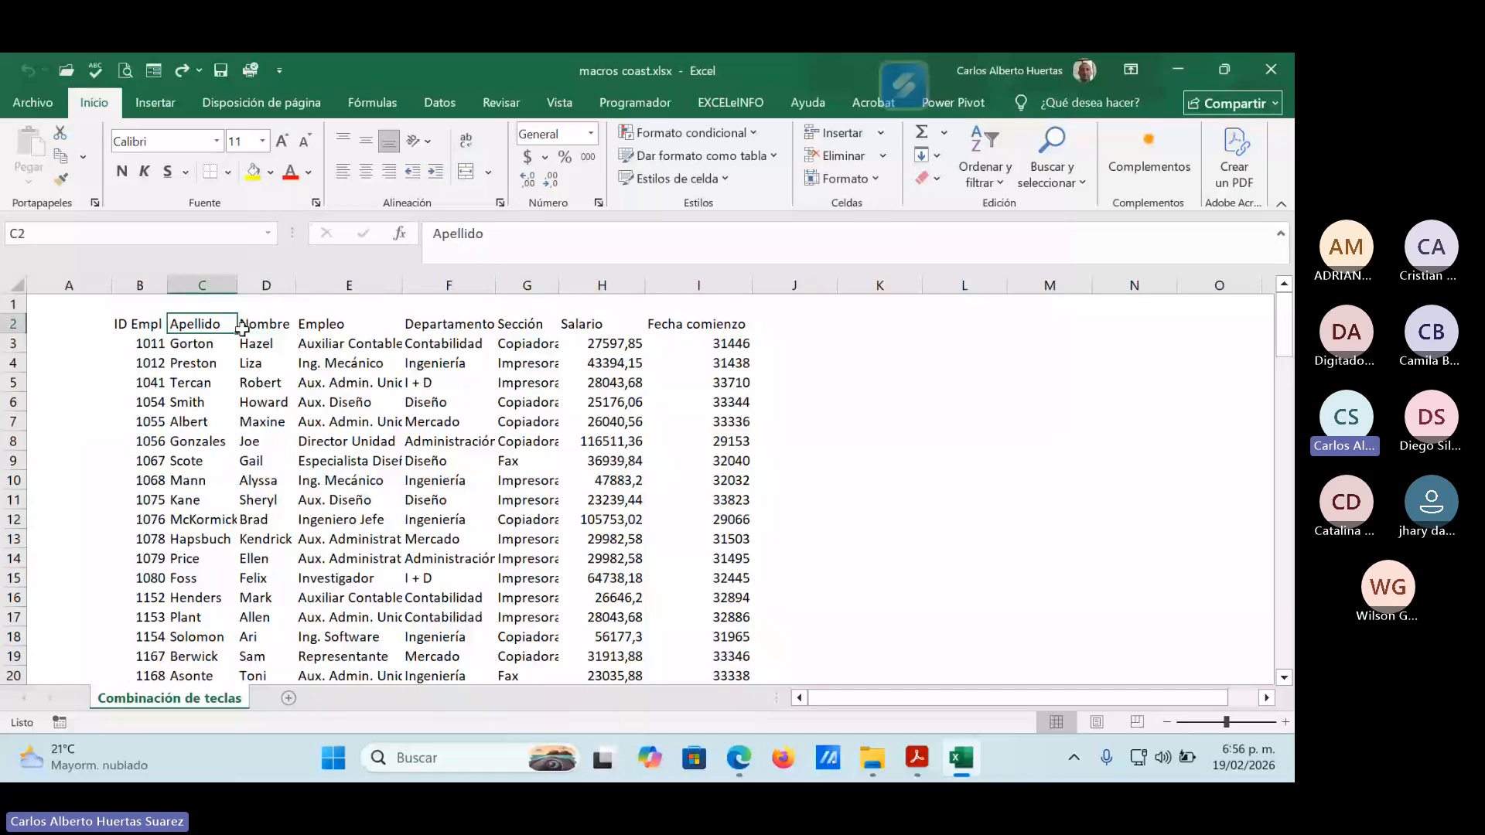
{"action": "key", "text": "Right"}
{"action": "key", "text": "Right"}
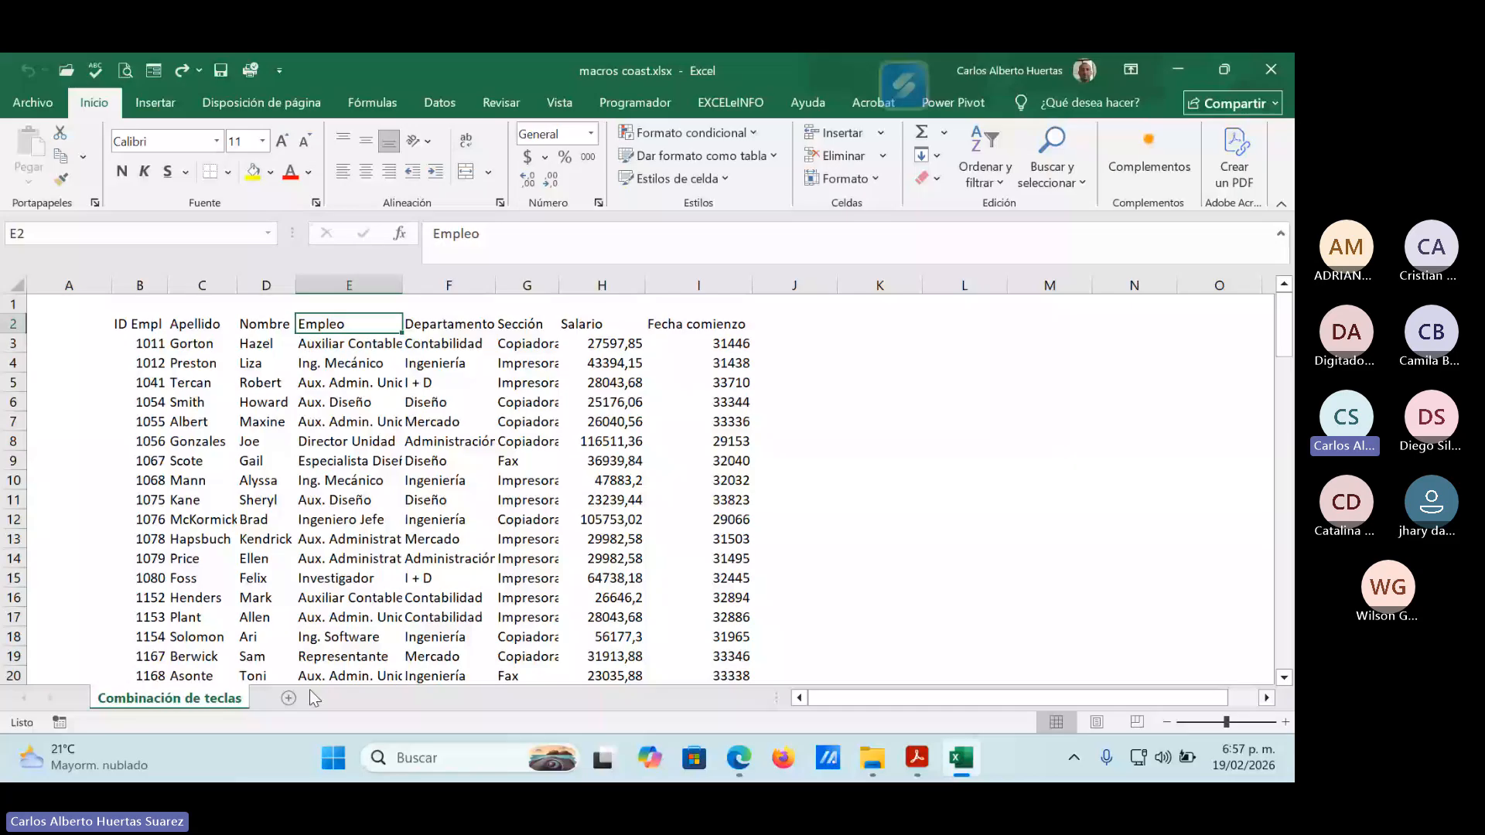
Rename the Combinación de teclas sheet as nomina EU.
{"action": "double_click", "coordinate": [153, 699]}
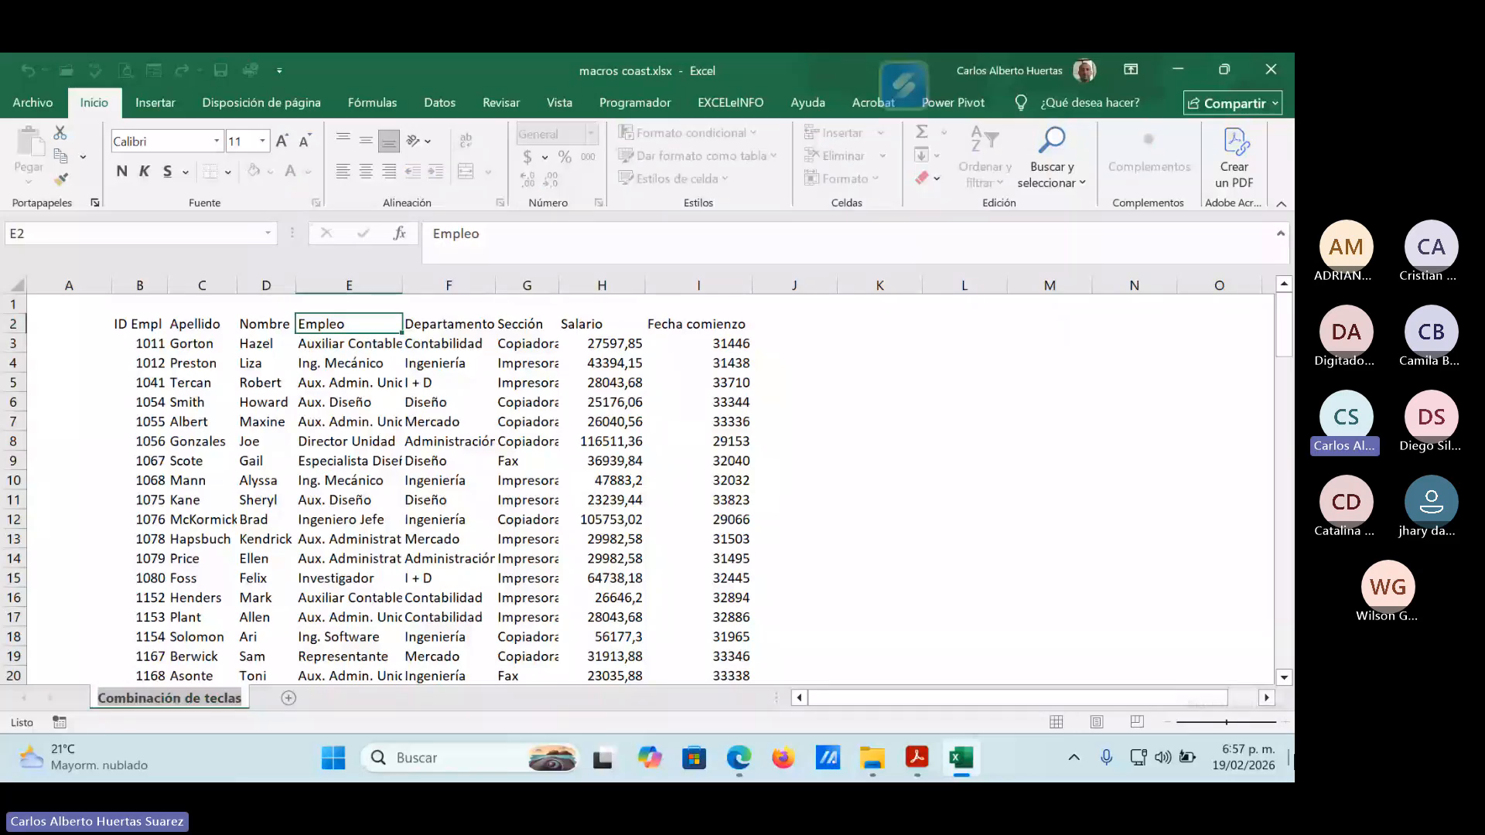
{"action": "type", "text": "nomin"}
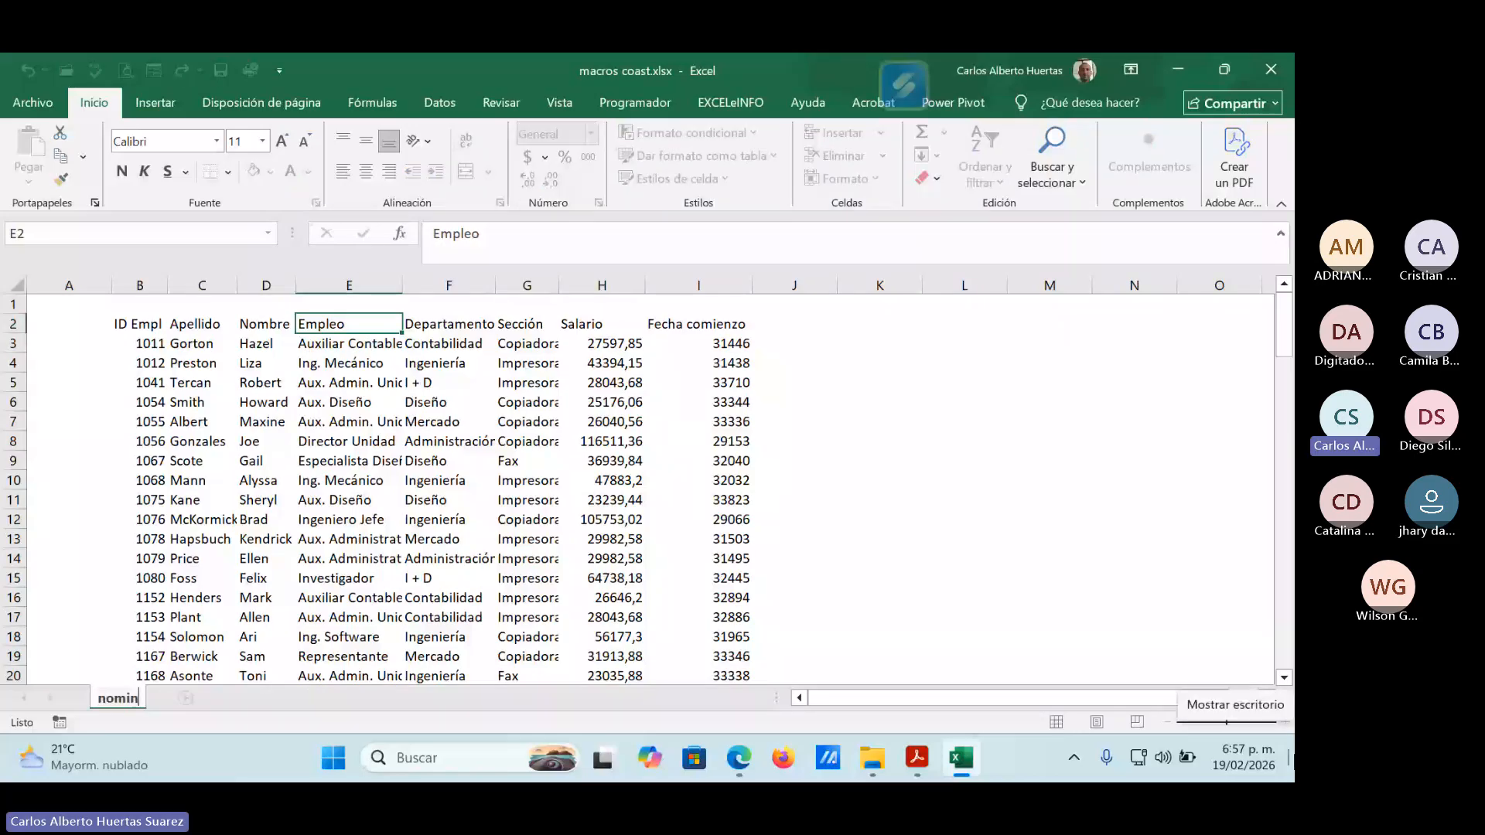
{"action": "type", "text": "a EU"}
{"action": "key", "text": "Return"}
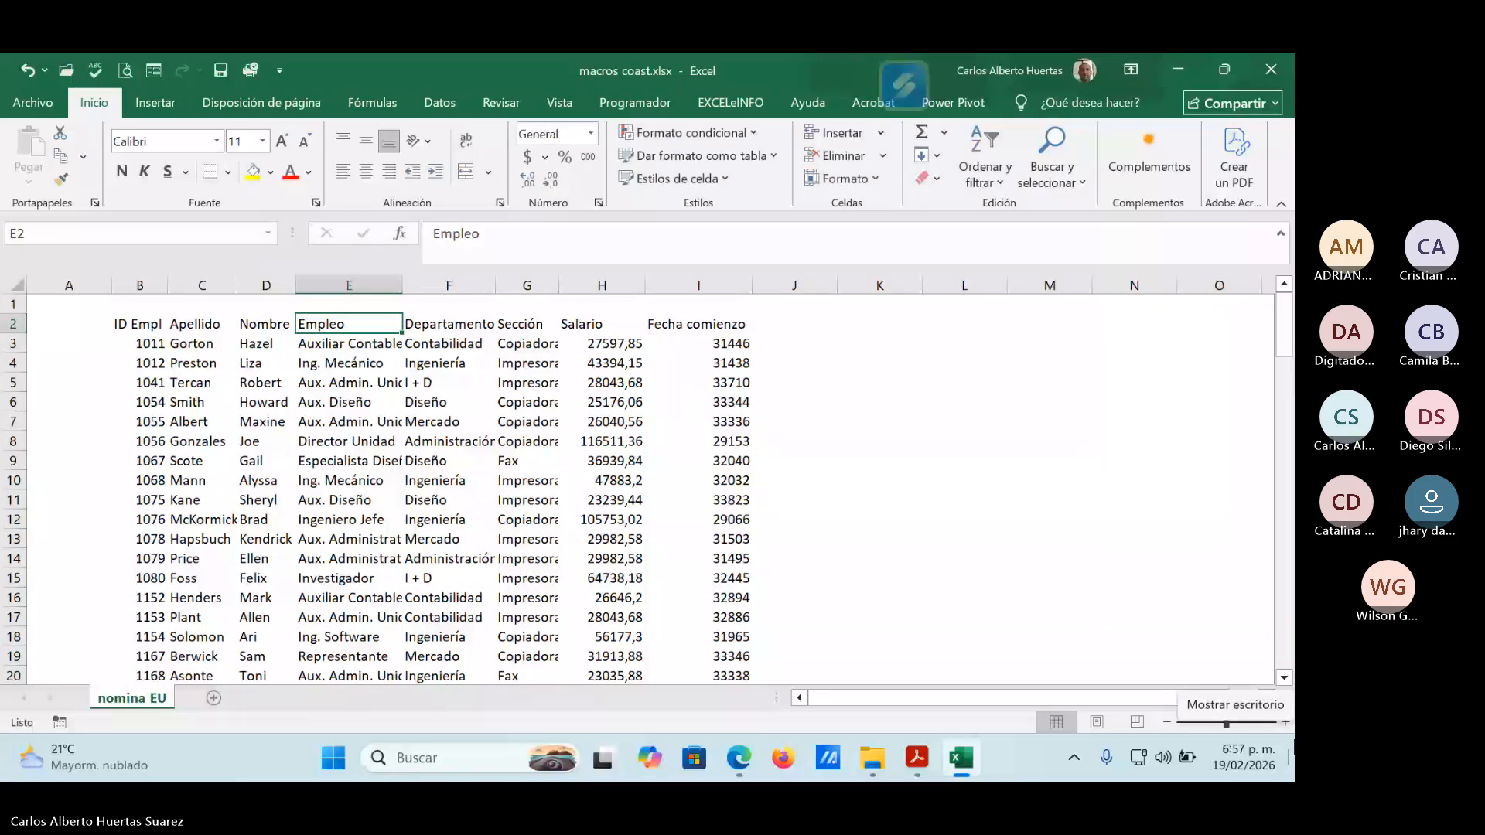
Add a sheet named nomima peru after nomina EU, and insert another blank sheet between the two.
{"action": "left_click", "coordinate": [213, 698]}
{"action": "double_click", "coordinate": [199, 698]}
{"action": "type", "text": "n"}
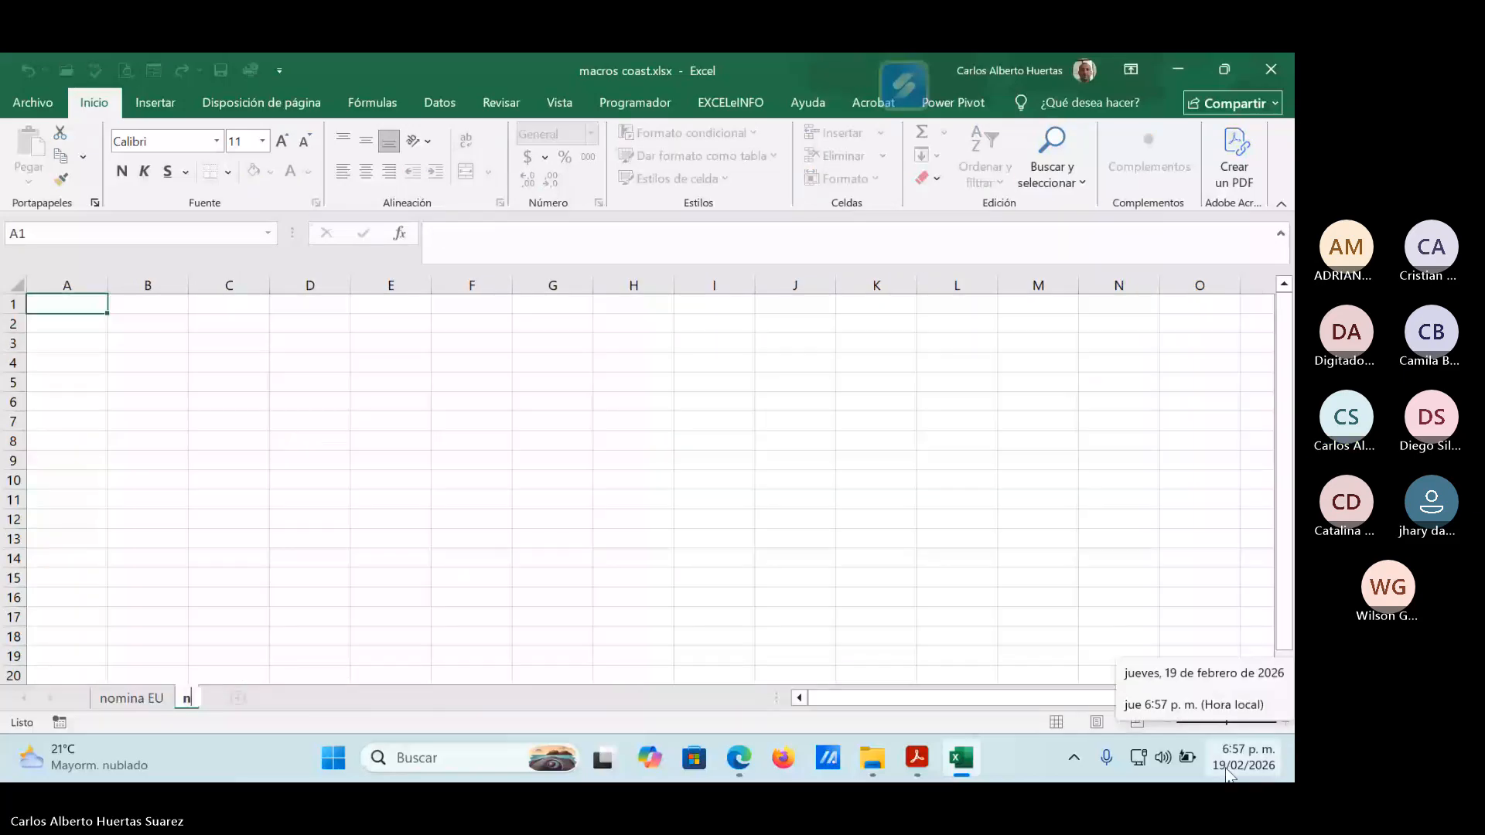
{"action": "type", "text": "omima"}
{"action": "key", "text": "Return"}
{"action": "type", "text": "peru"}
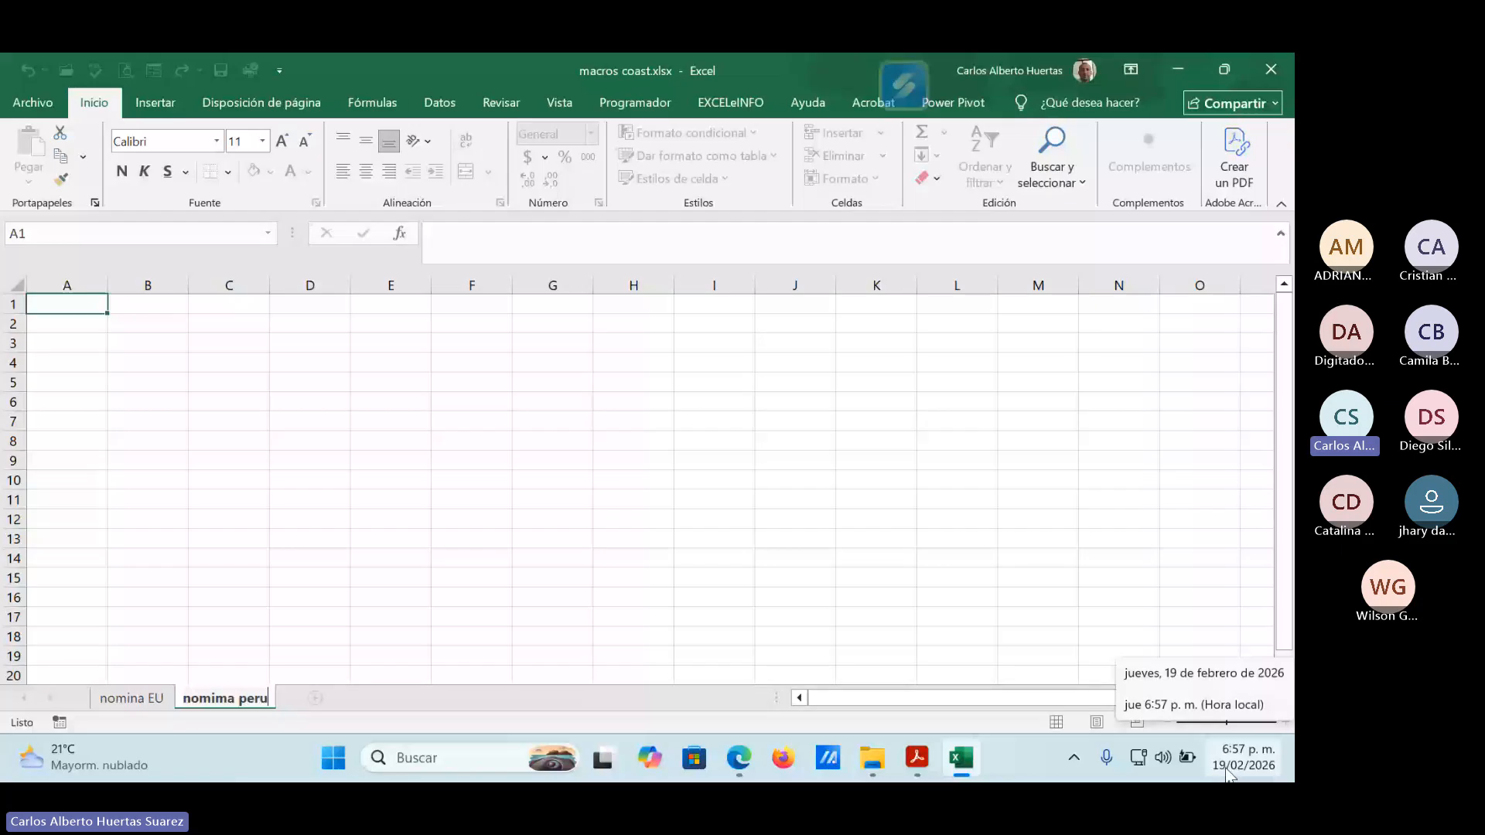
{"action": "key", "text": "Return"}
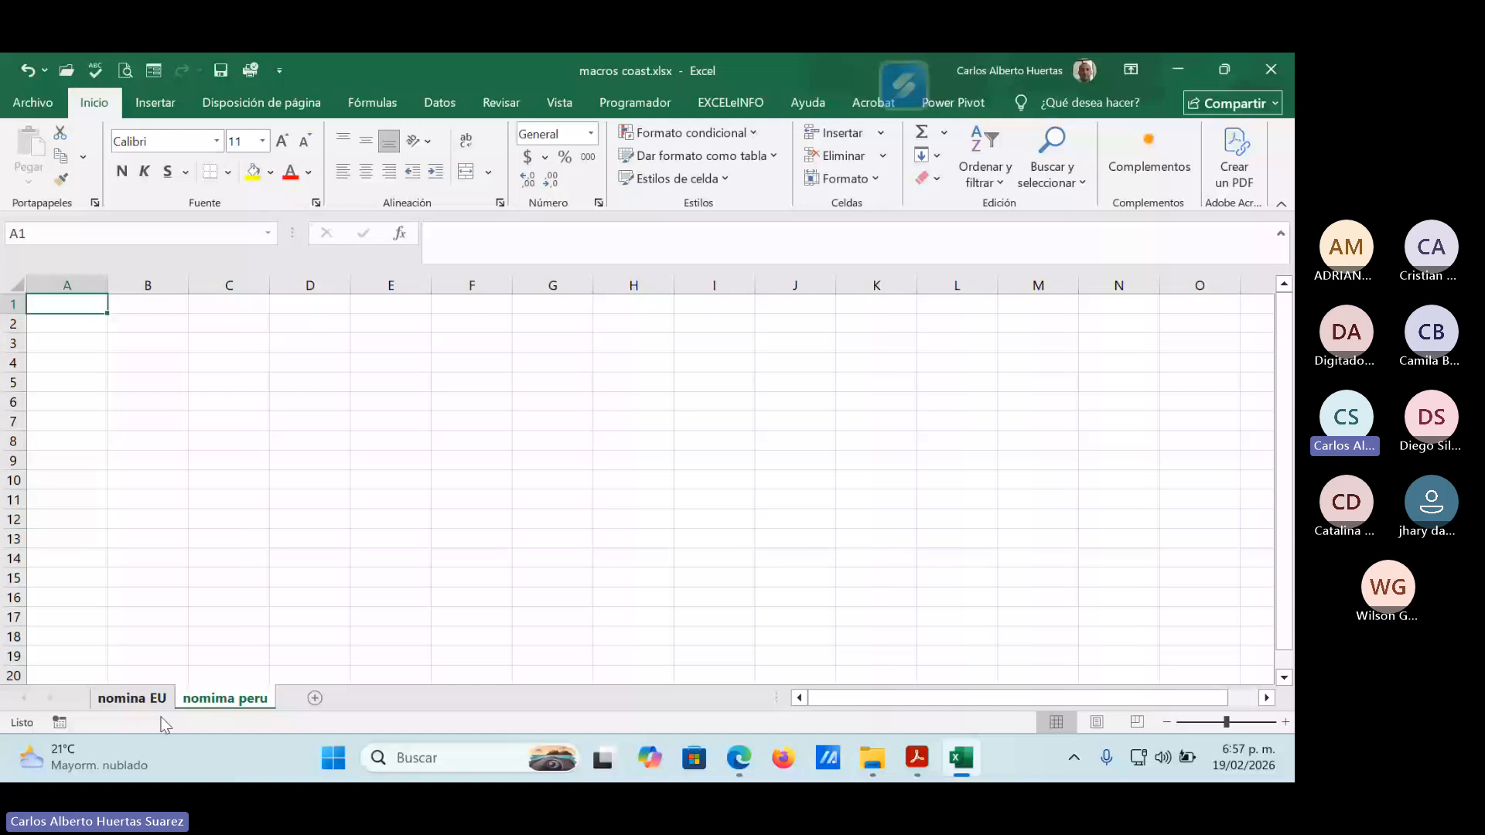
{"action": "left_click", "coordinate": [131, 698]}
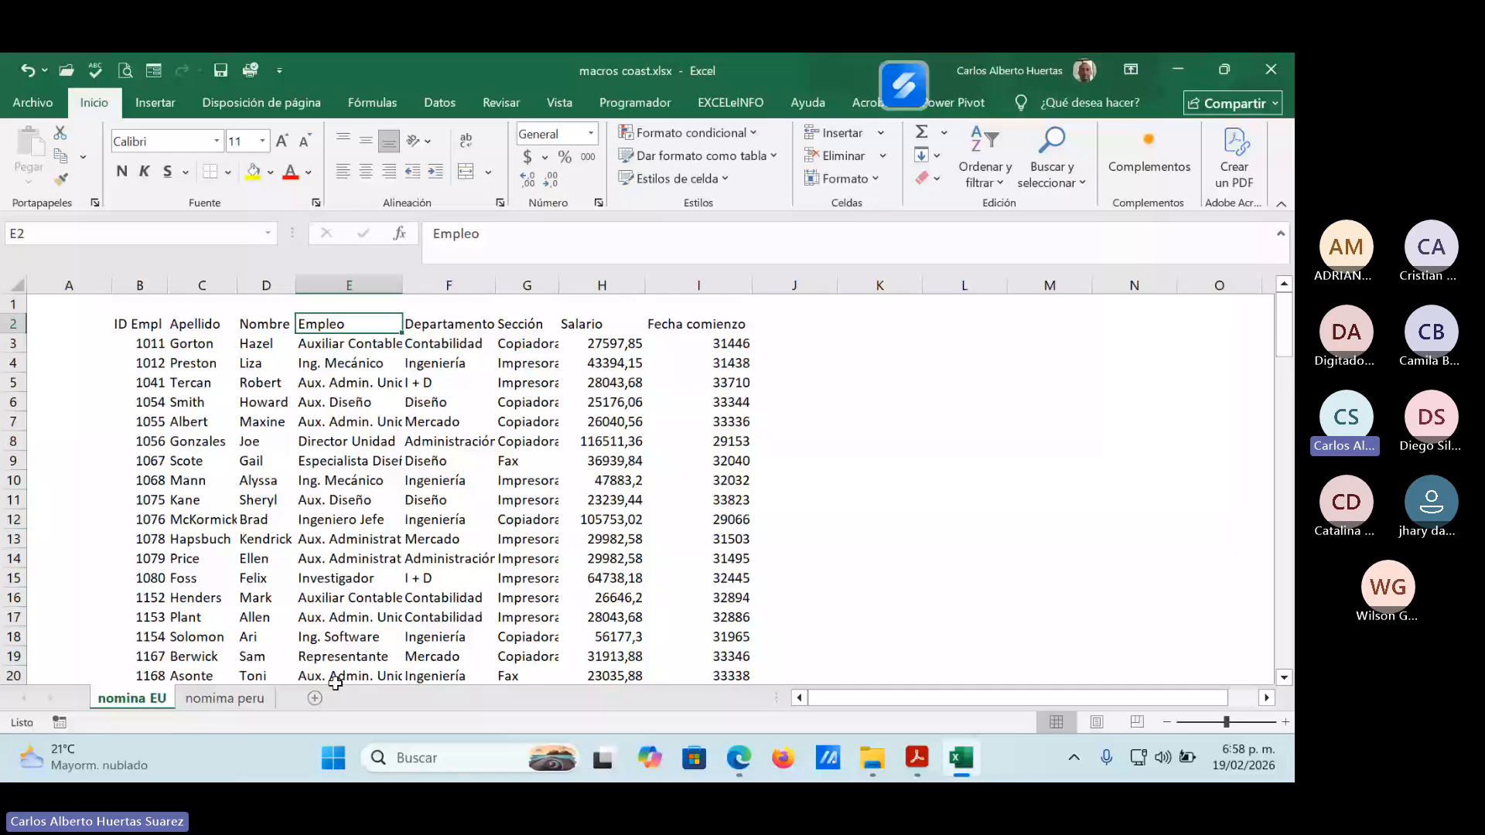
{"action": "left_click", "coordinate": [315, 697]}
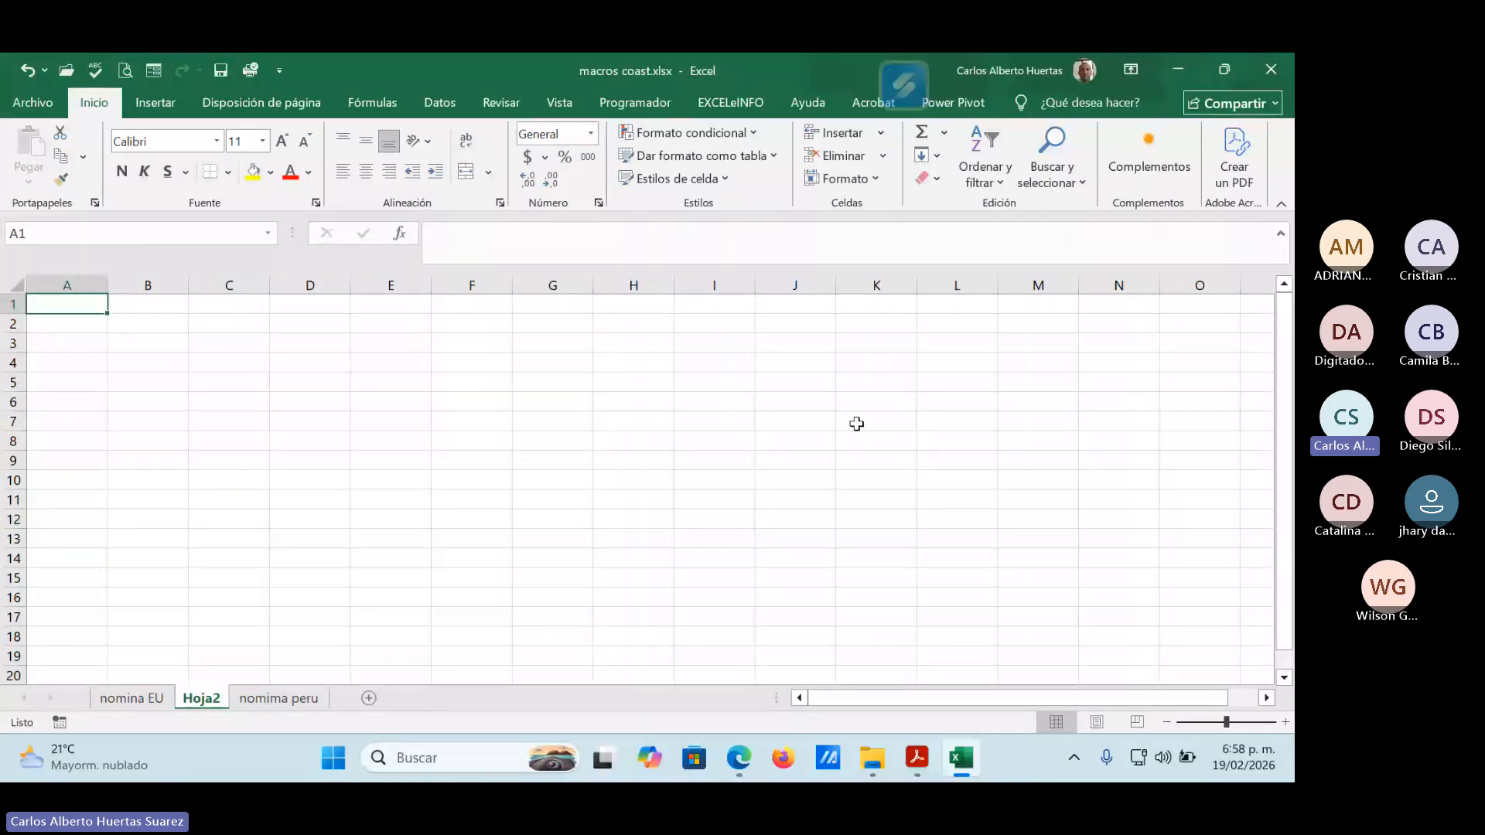
Check the list of macros available in all open workbooks and close it without running any.
{"action": "left_click", "coordinate": [561, 105]}
{"action": "left_click", "coordinate": [1229, 180]}
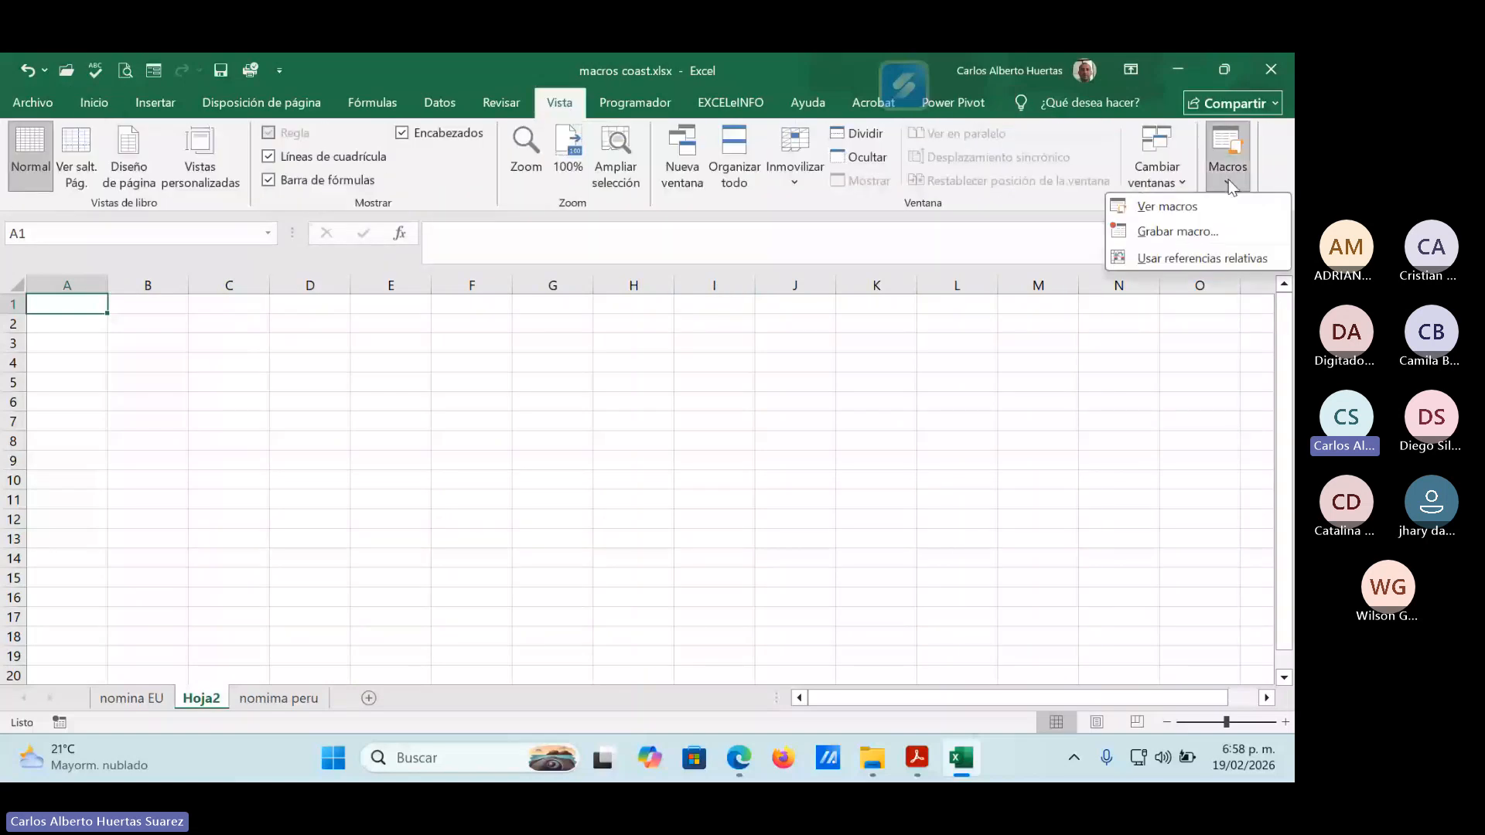
{"action": "left_click", "coordinate": [1172, 208]}
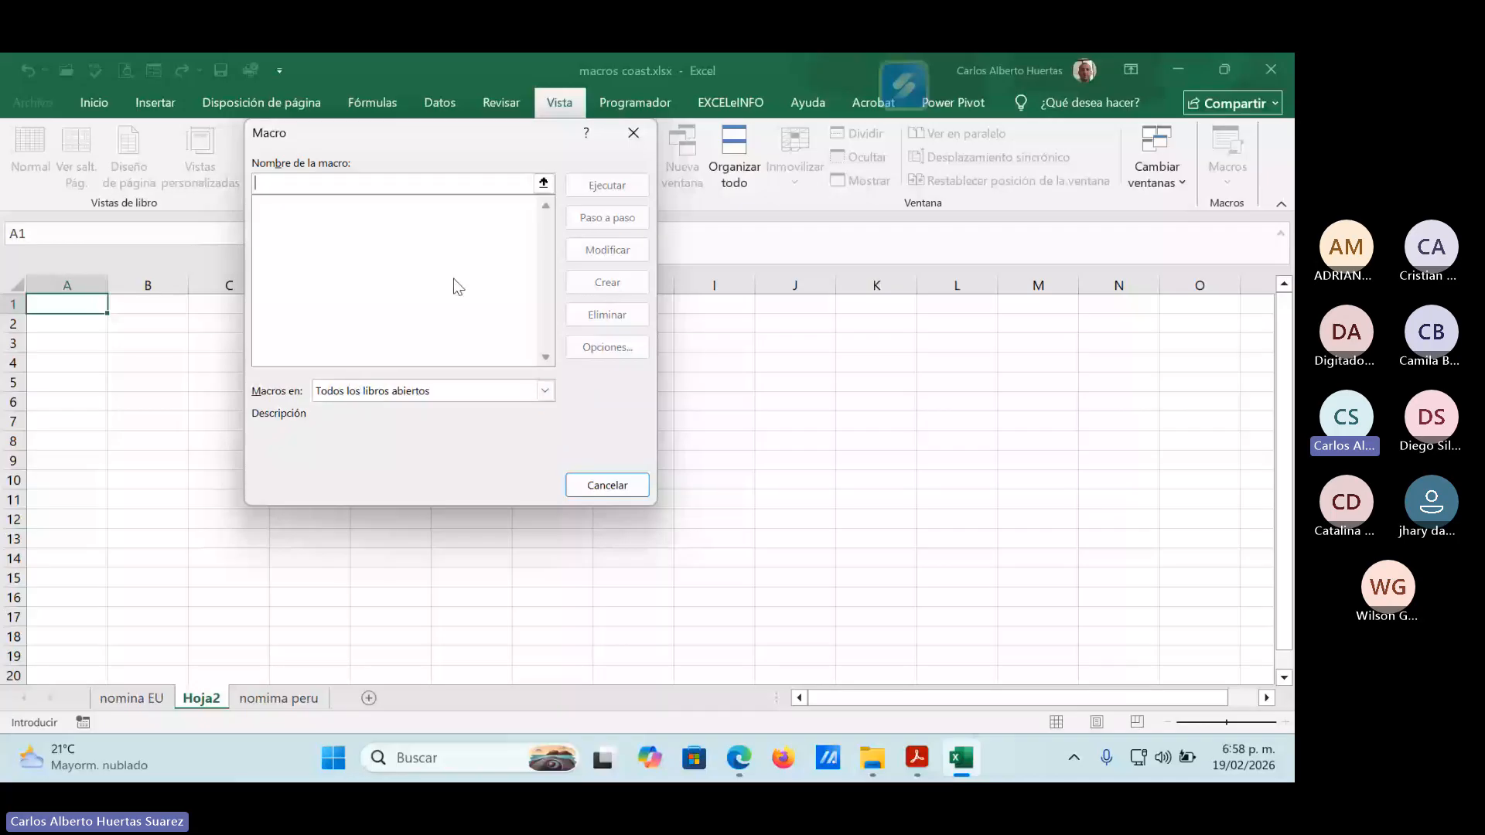
{"action": "left_click", "coordinate": [607, 485]}
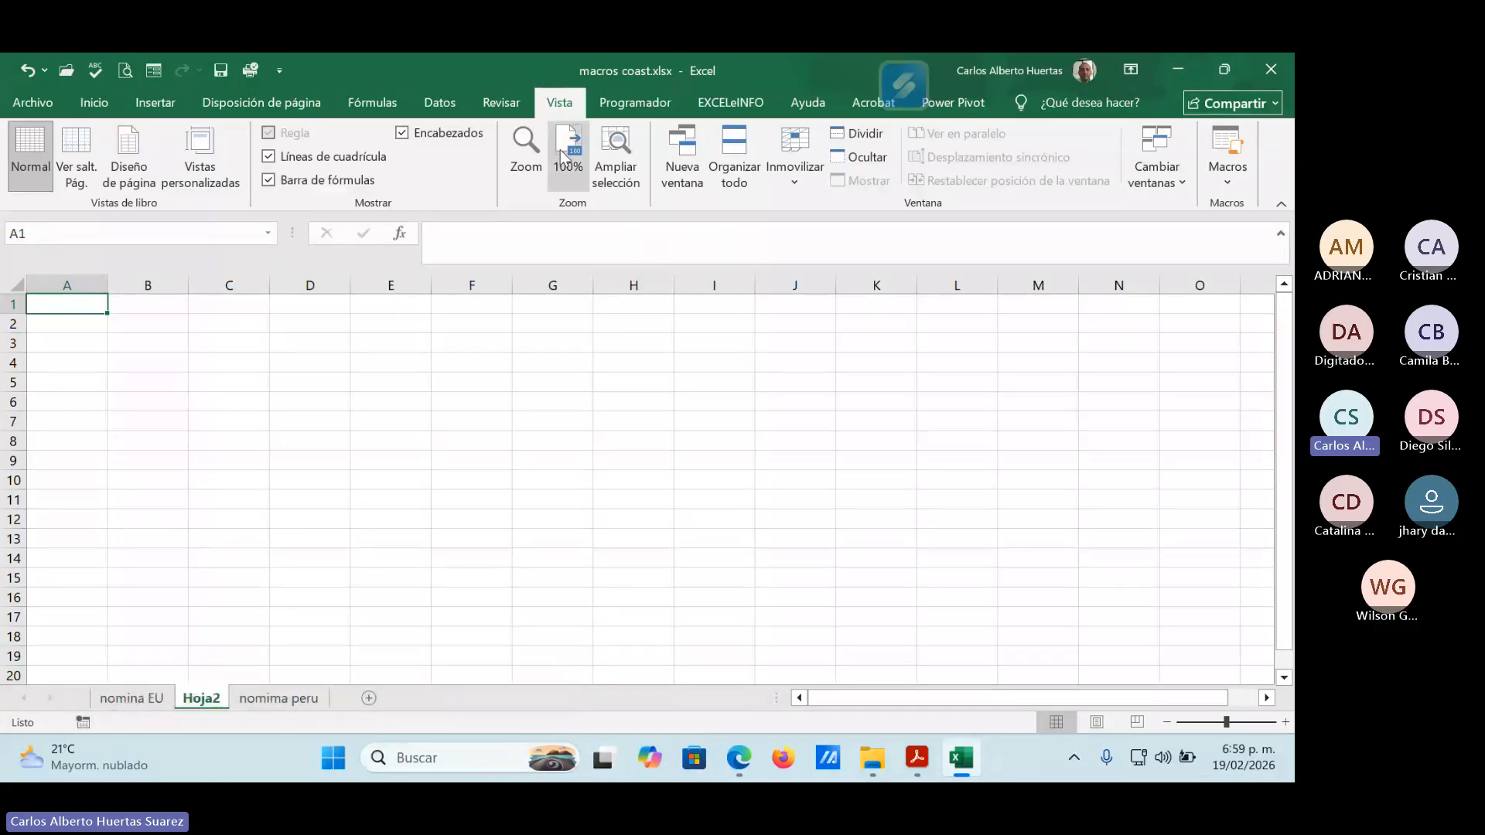
Set up a new macro recording with the name Macro_prueba.
{"action": "left_click", "coordinate": [1228, 183]}
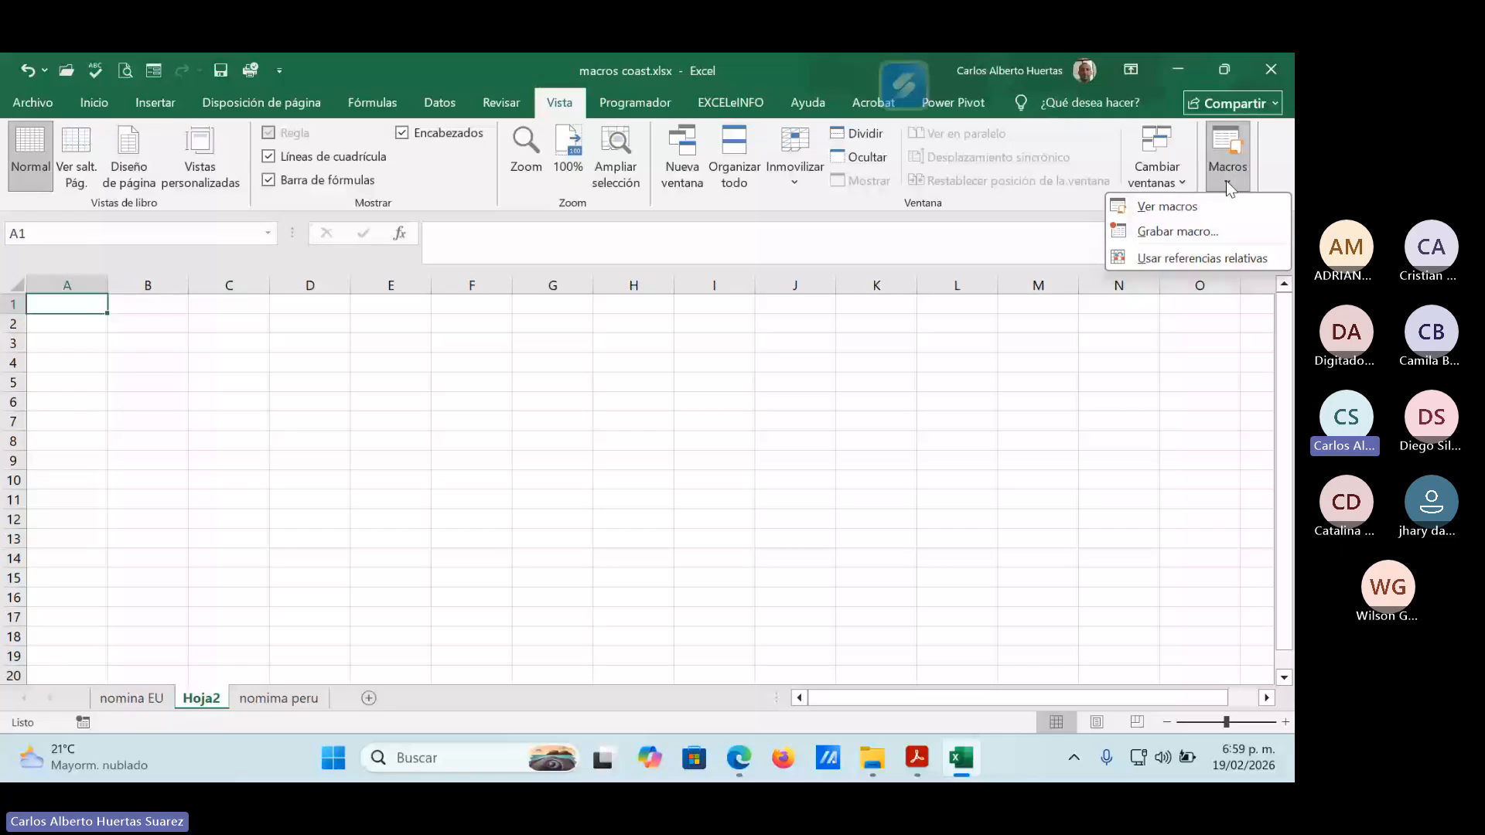
{"action": "left_click", "coordinate": [1203, 231]}
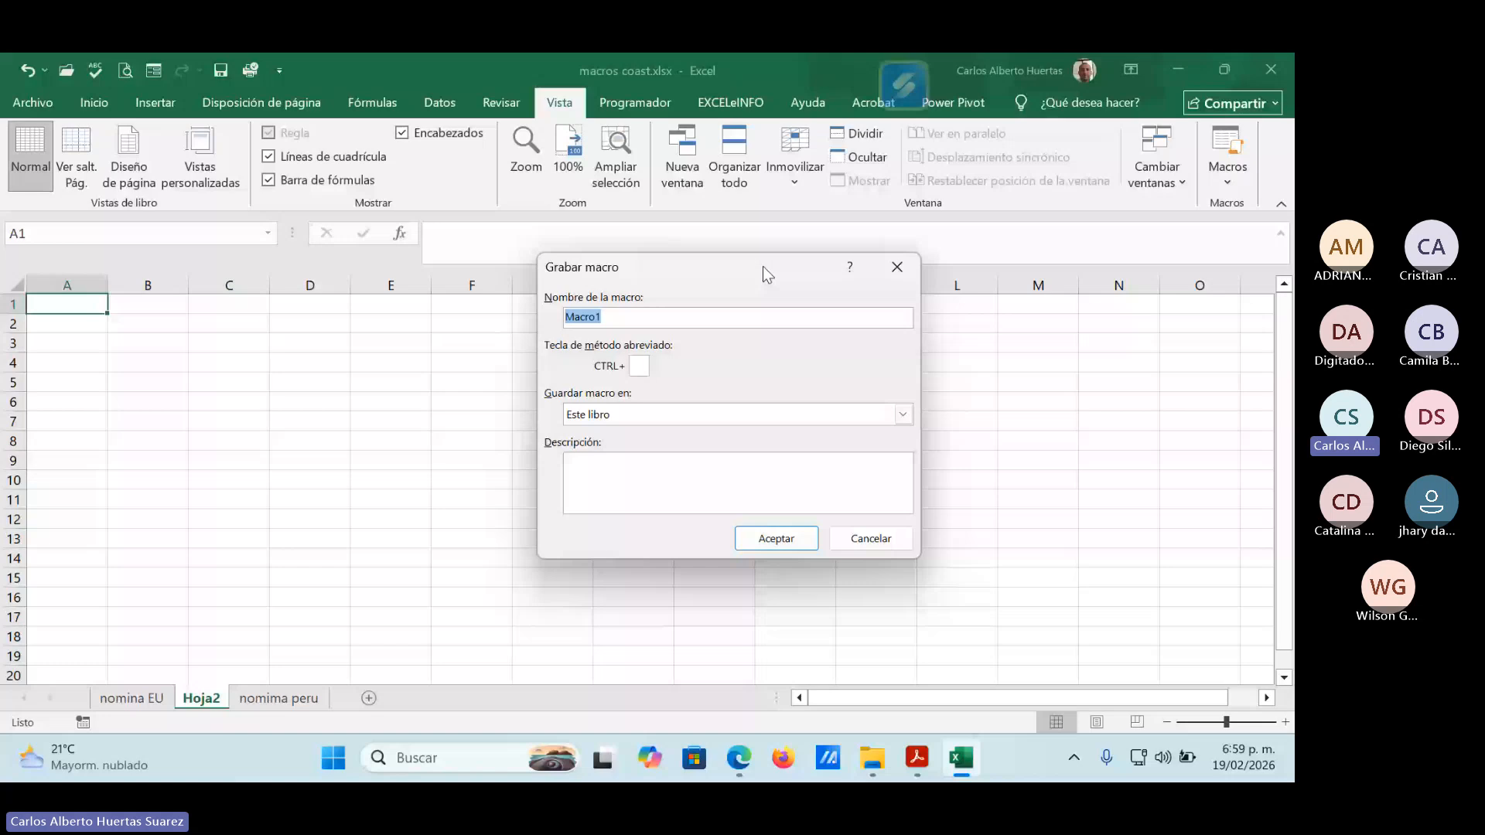
{"action": "left_click", "coordinate": [609, 317]}
{"action": "key", "text": "BackSpace"}
{"action": "type", "text": "_prueba"}
Describe the macro as "La macro contiene formatos de celdas y cuadricula" and start recording it in this workbook.
{"action": "left_click", "coordinate": [586, 467]}
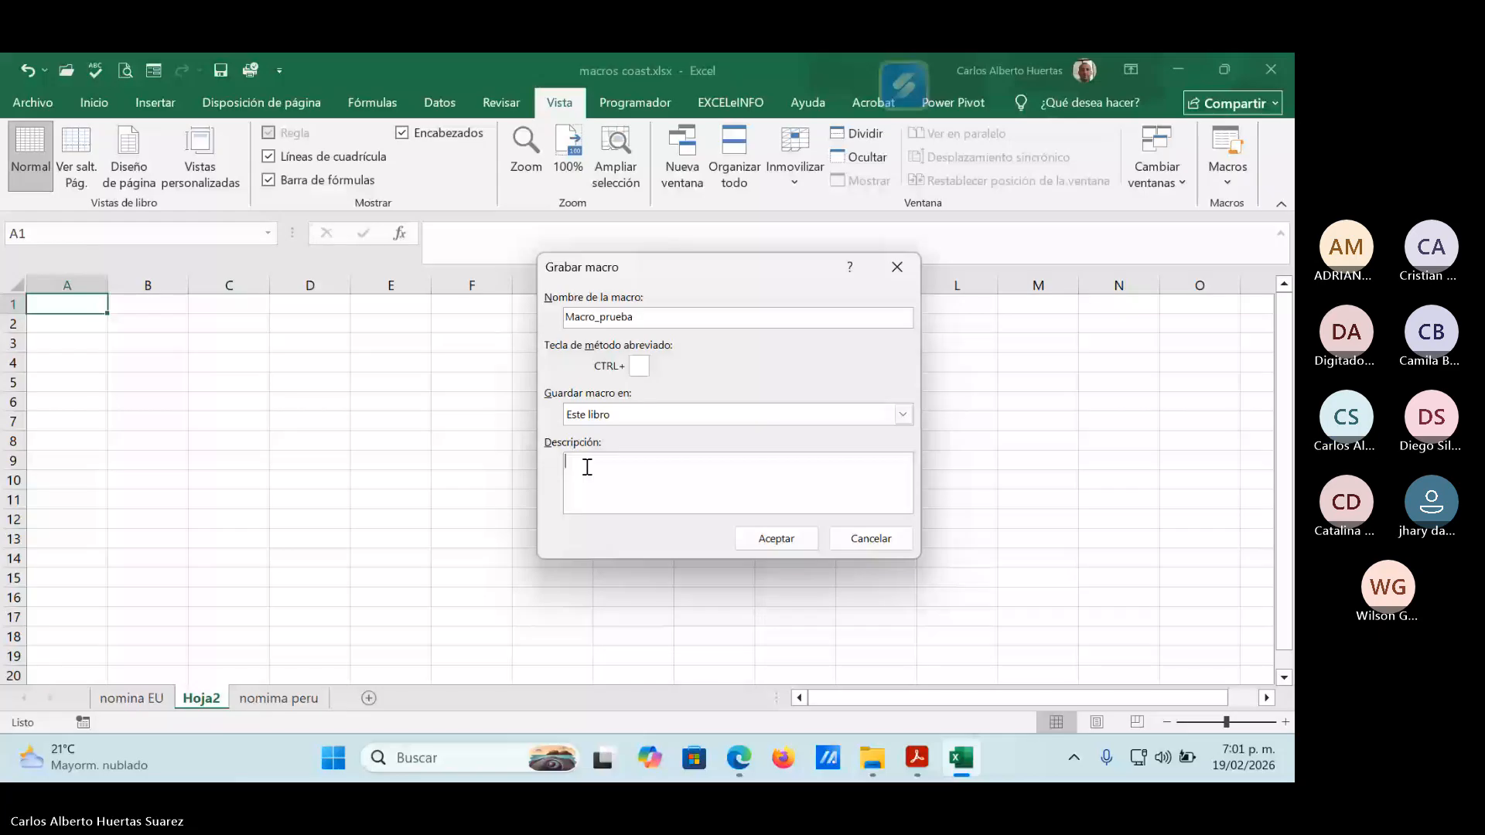
{"action": "type", "text": "La macro contiene"}
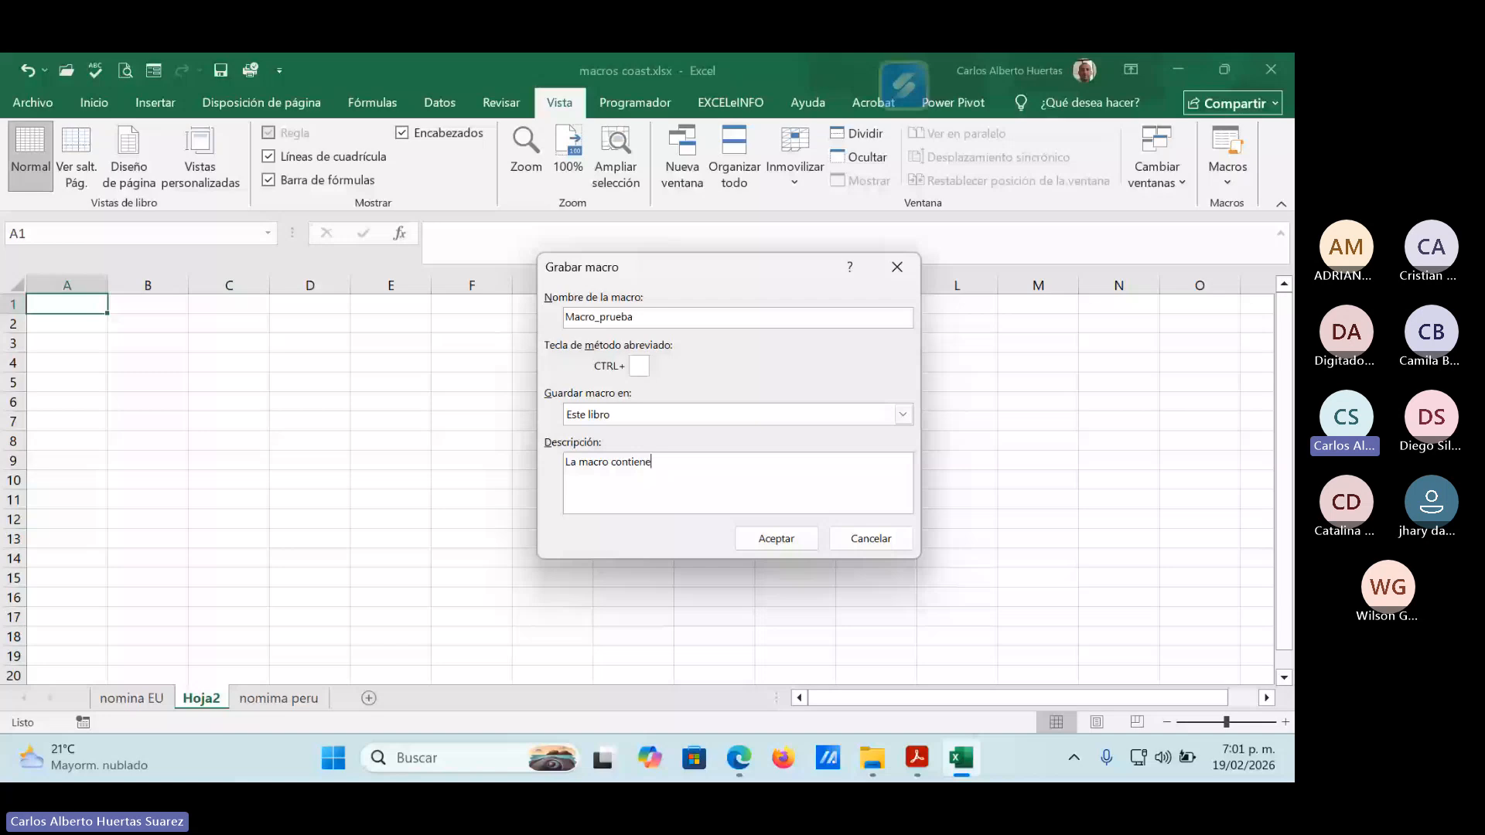
{"action": "type", "text": " formatos de celdas y cua"}
{"action": "type", "text": "dricula"}
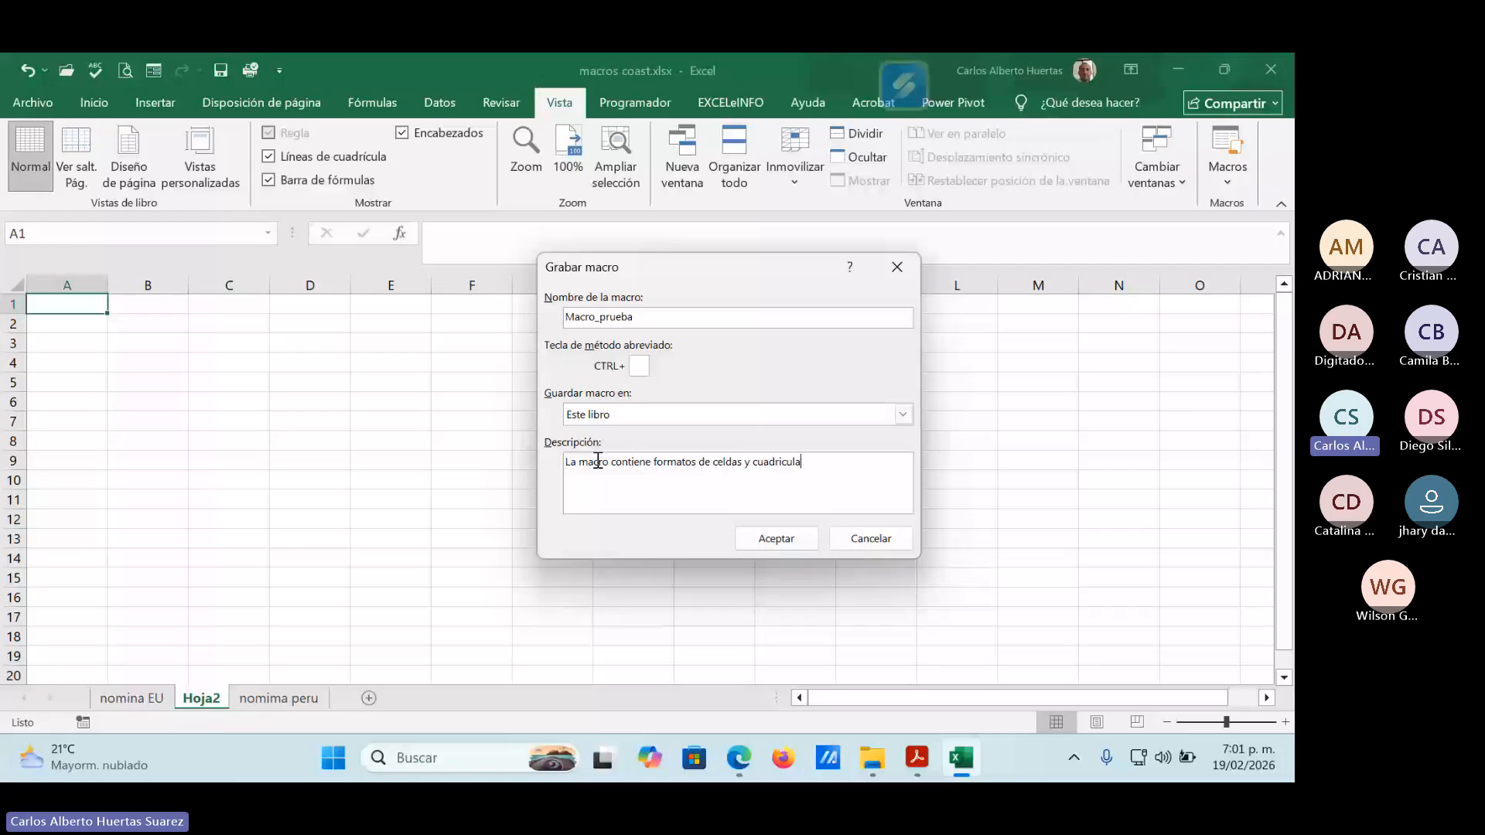
{"action": "left_click", "coordinate": [743, 541]}
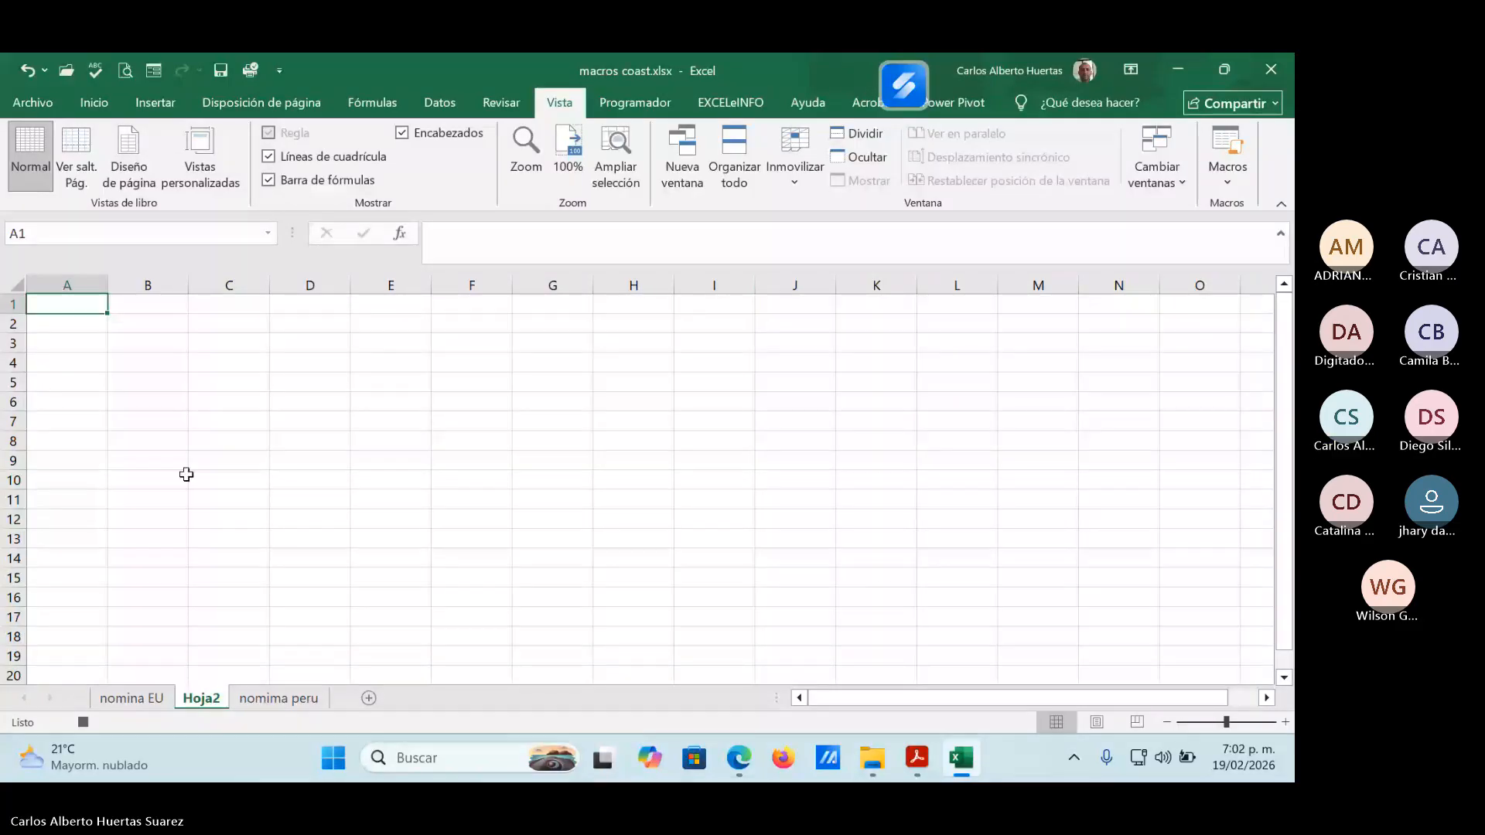
Format all of row 1 on Hoja2 in Arial Rounded MT Bold, size 14, bold and italic.
{"action": "left_click", "coordinate": [9, 305]}
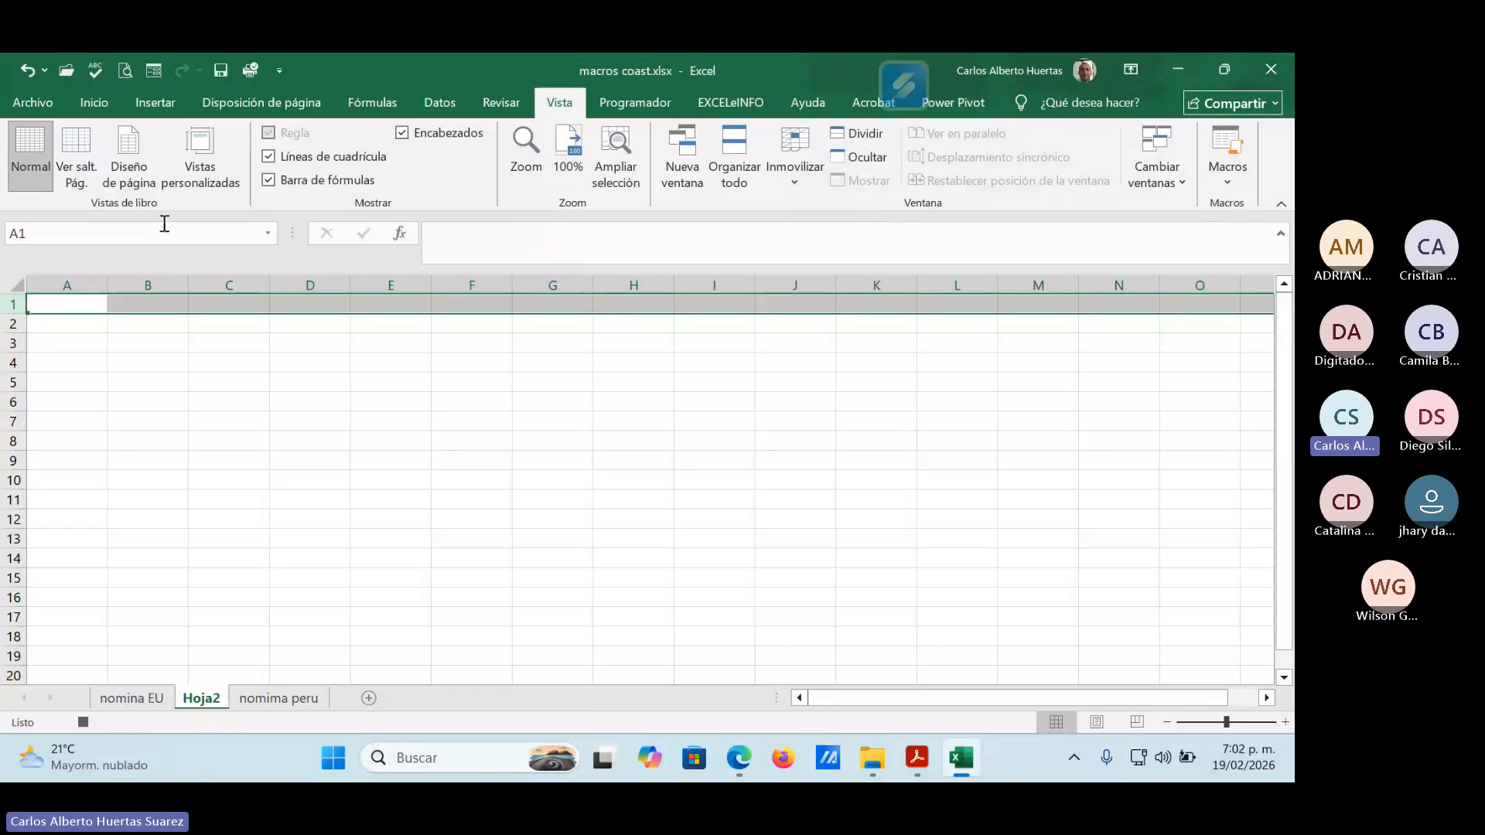
{"action": "left_click", "coordinate": [100, 104]}
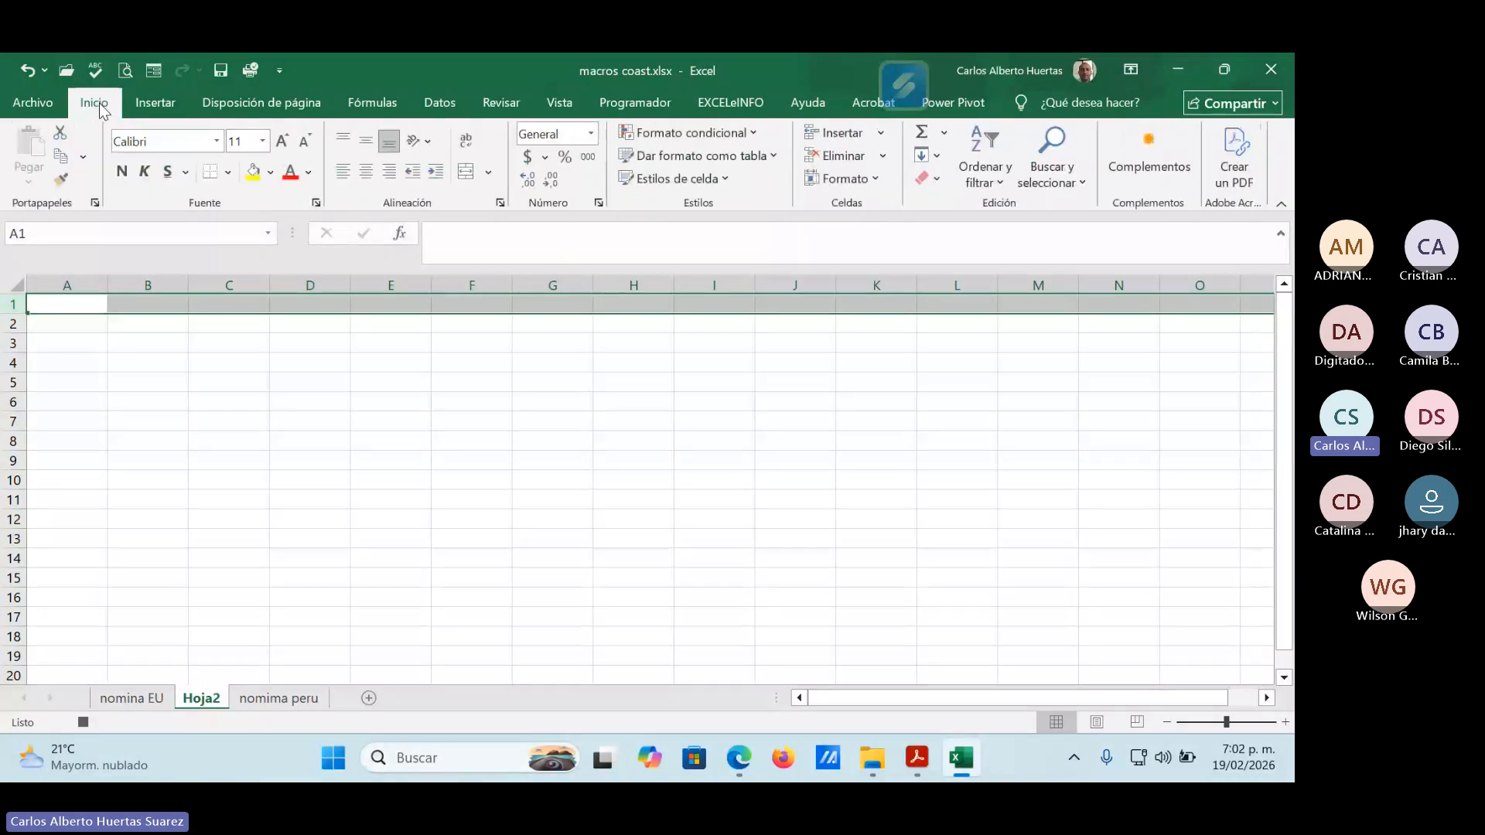
{"action": "left_click", "coordinate": [218, 140]}
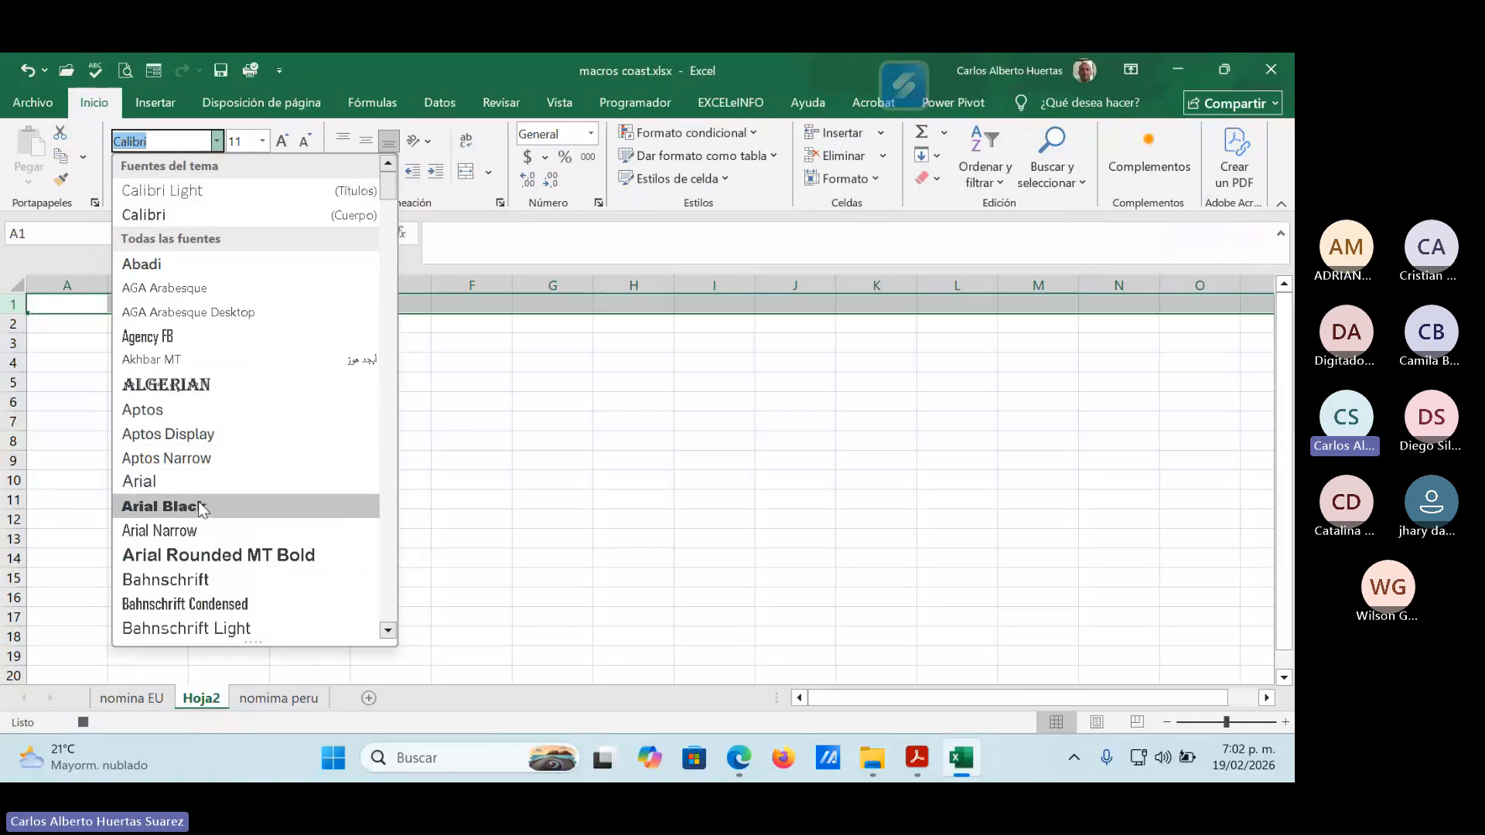
{"action": "left_click", "coordinate": [226, 557]}
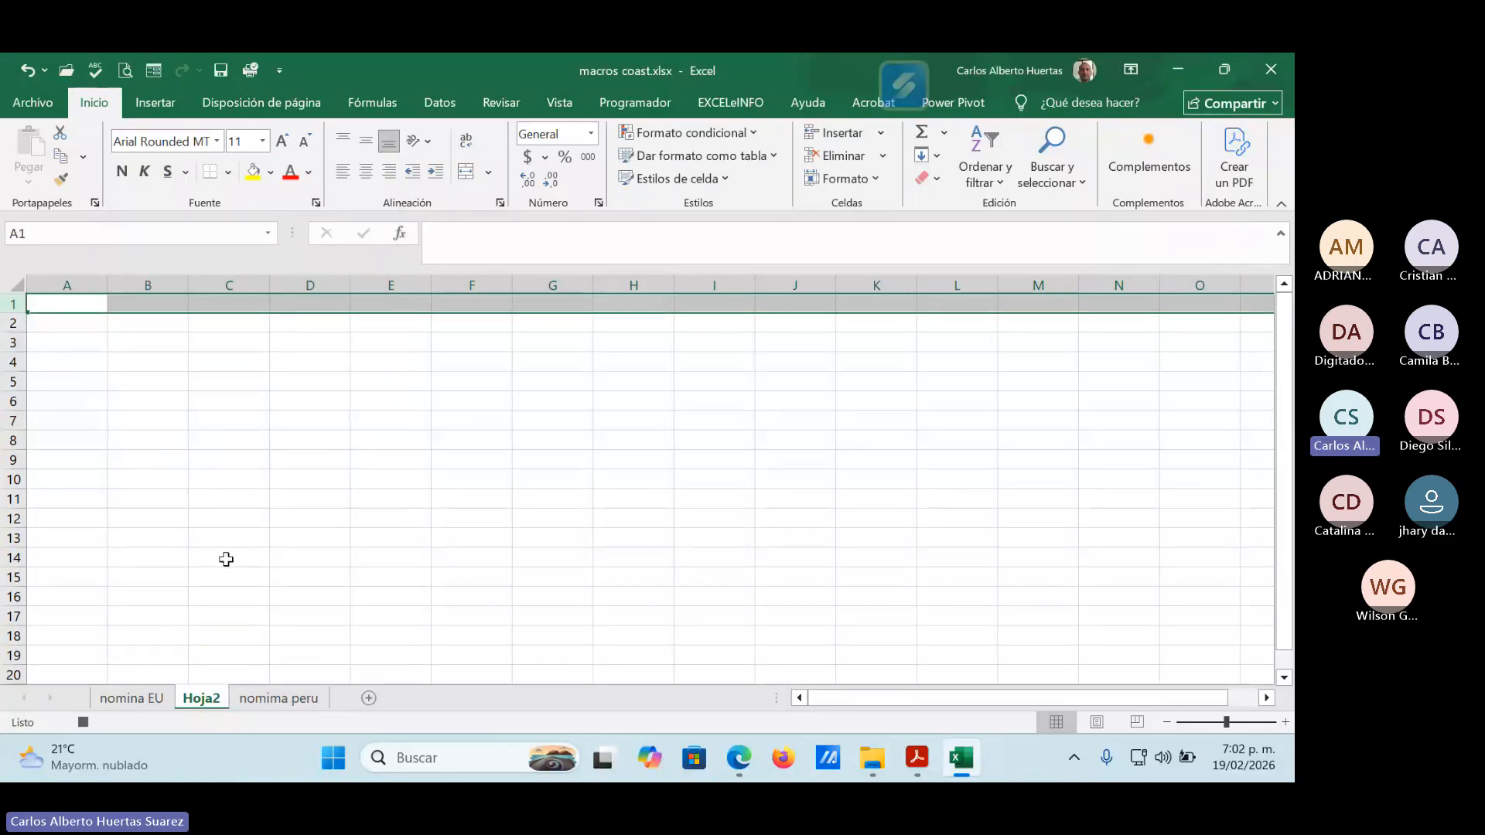
{"action": "left_click", "coordinate": [282, 140]}
{"action": "left_click", "coordinate": [282, 140]}
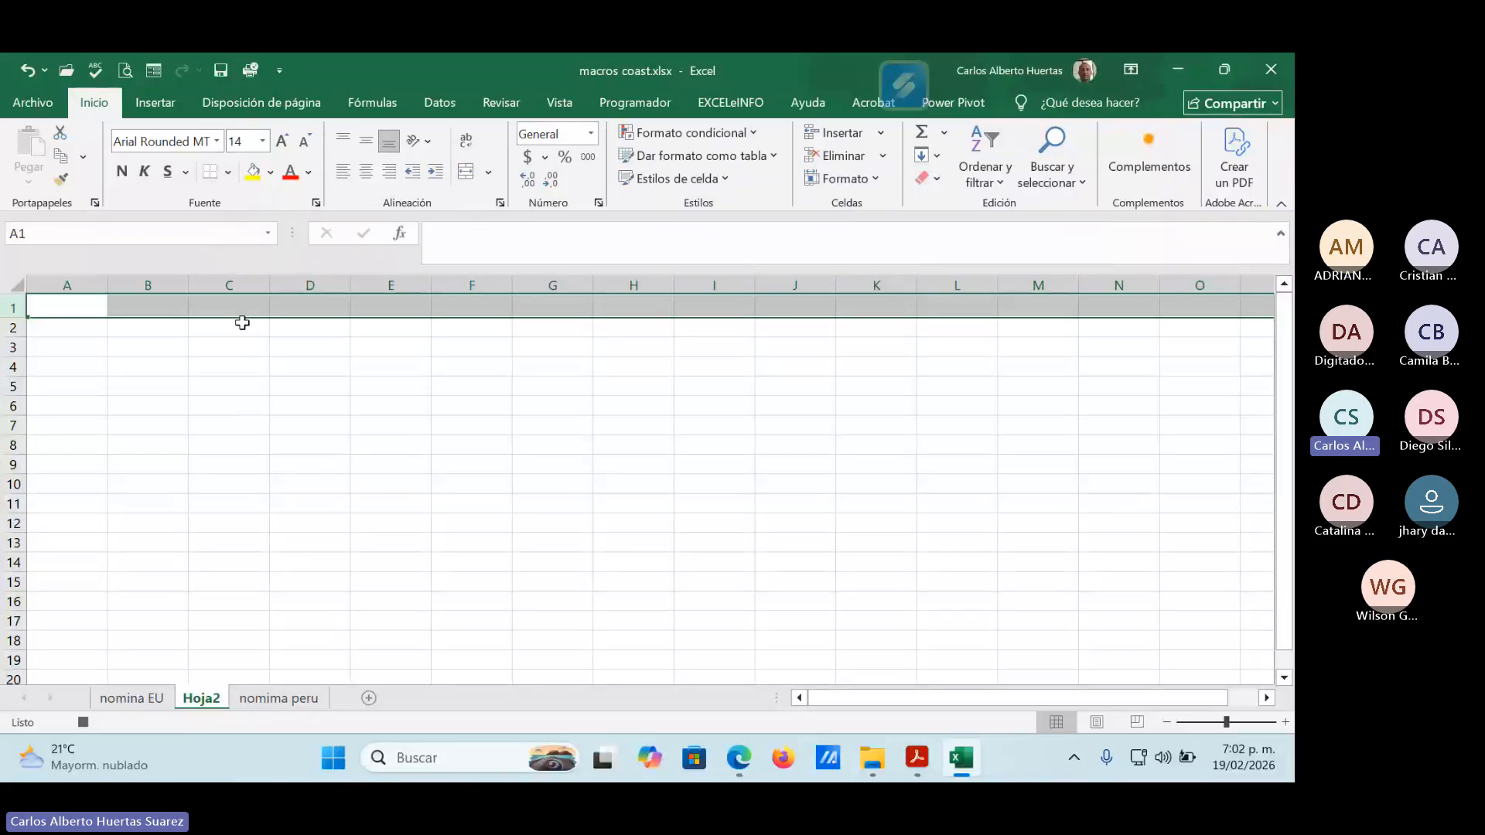
{"action": "left_click", "coordinate": [122, 175]}
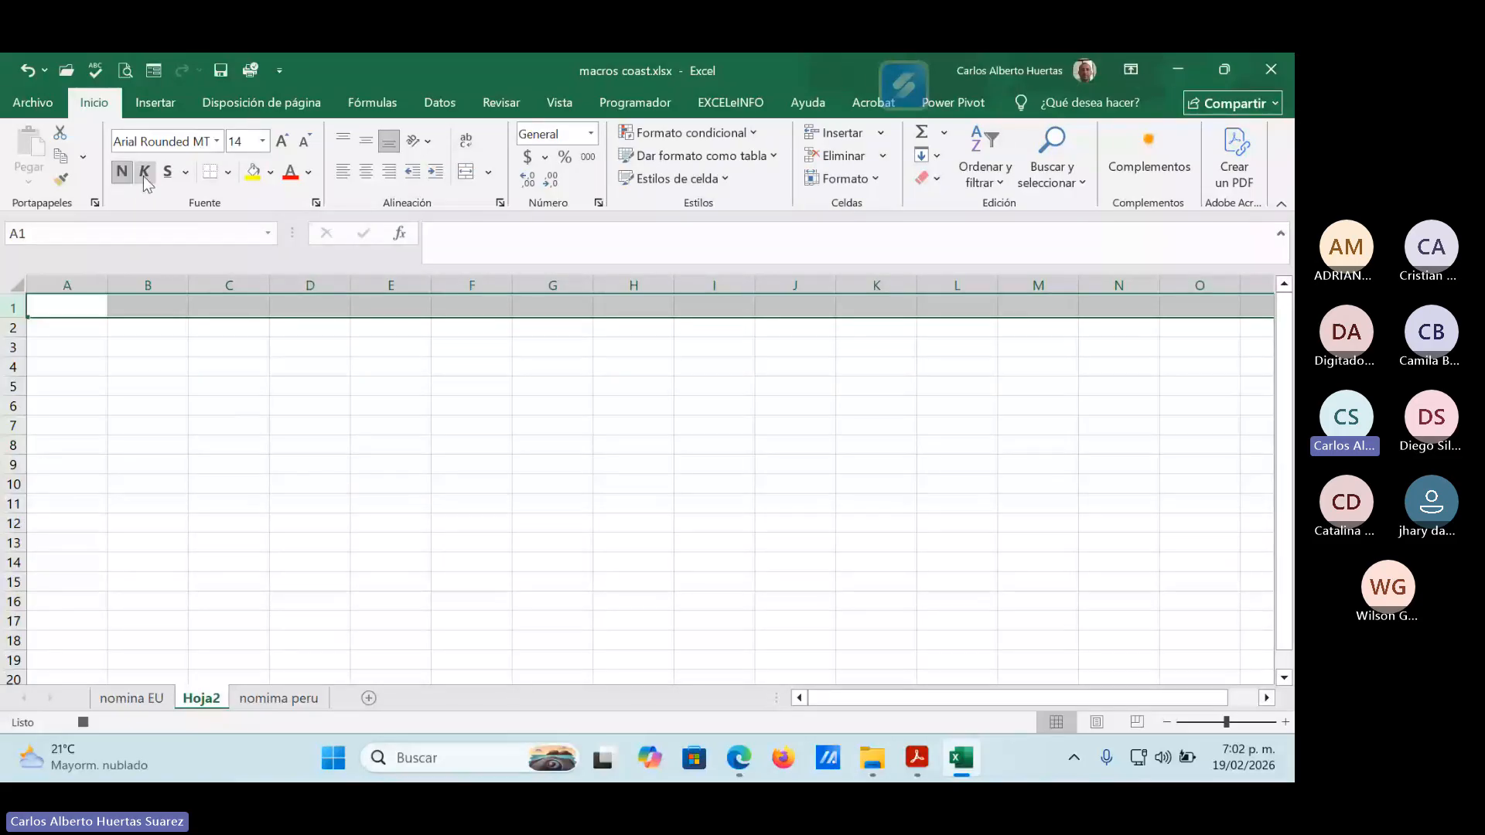
{"action": "left_click", "coordinate": [145, 177]}
{"action": "left_click_drag", "start_coordinate": [408, 643], "coordinate": [407, 614]}
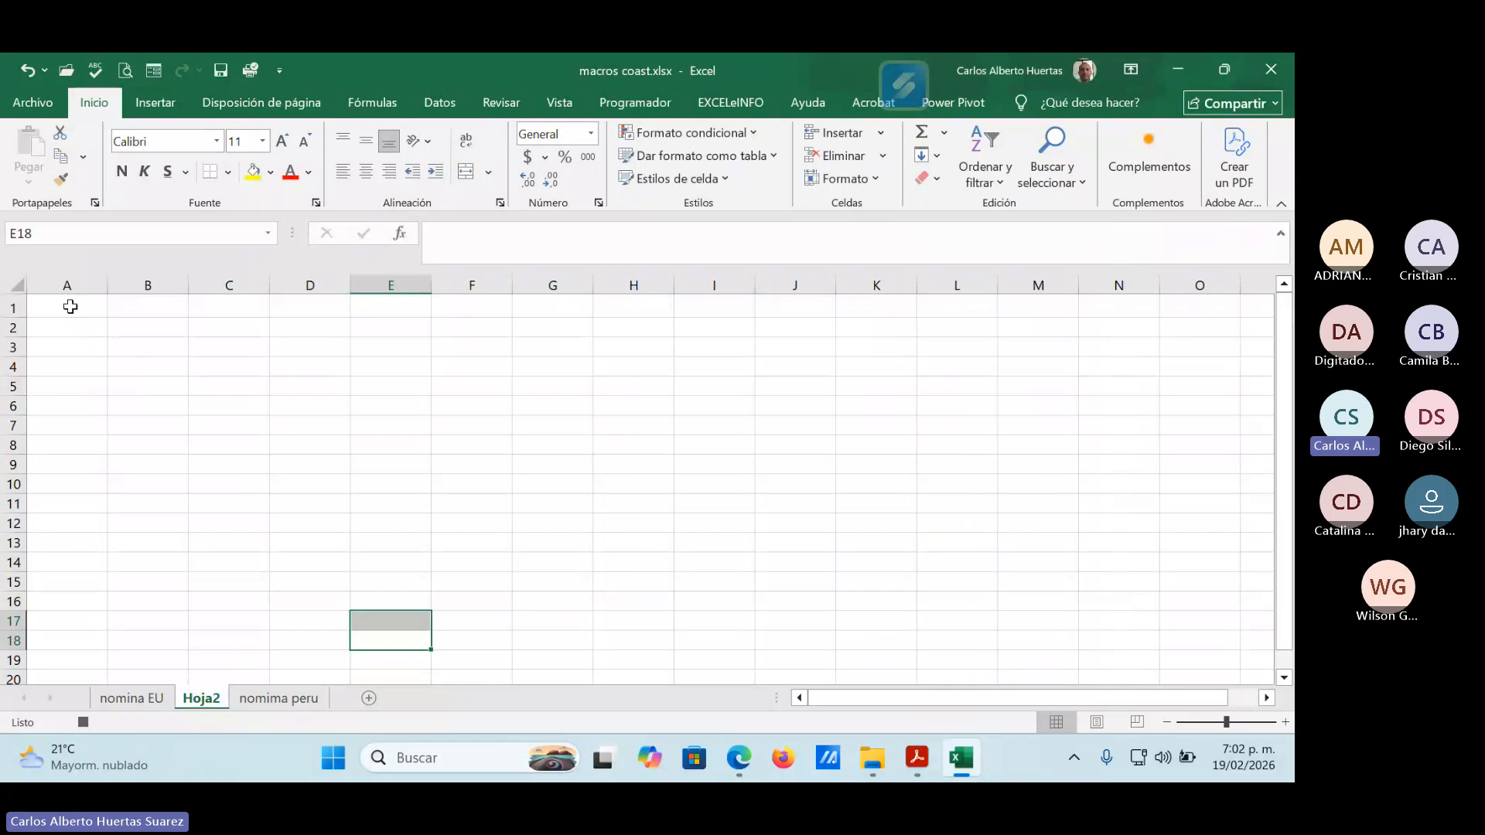
Apply all borders to the range A1:F17 on Hoja2.
{"action": "left_click_drag", "start_coordinate": [70, 307], "coordinate": [476, 620]}
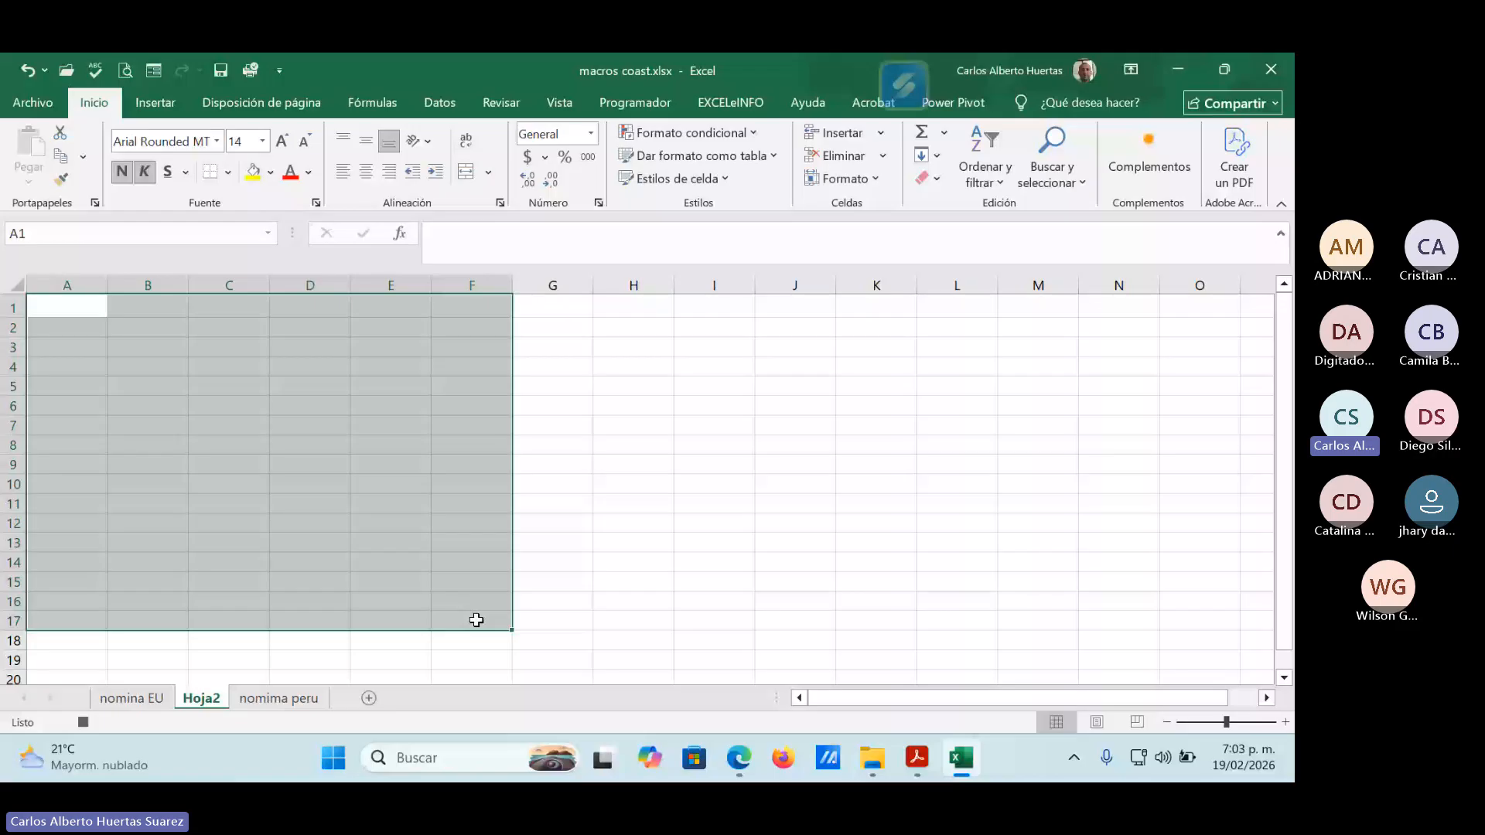
{"action": "left_click", "coordinate": [229, 172]}
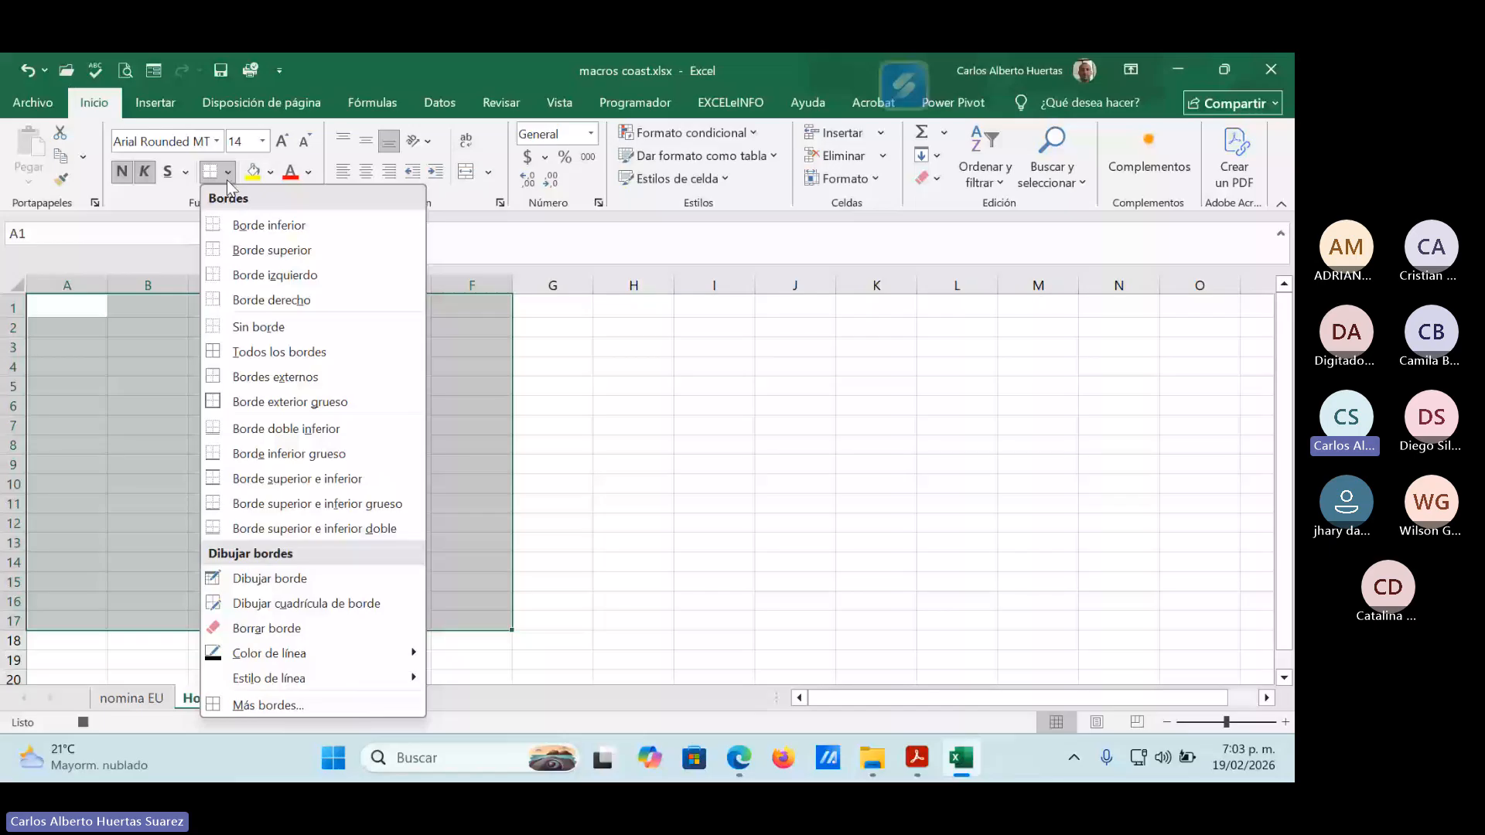
{"action": "left_click", "coordinate": [267, 359]}
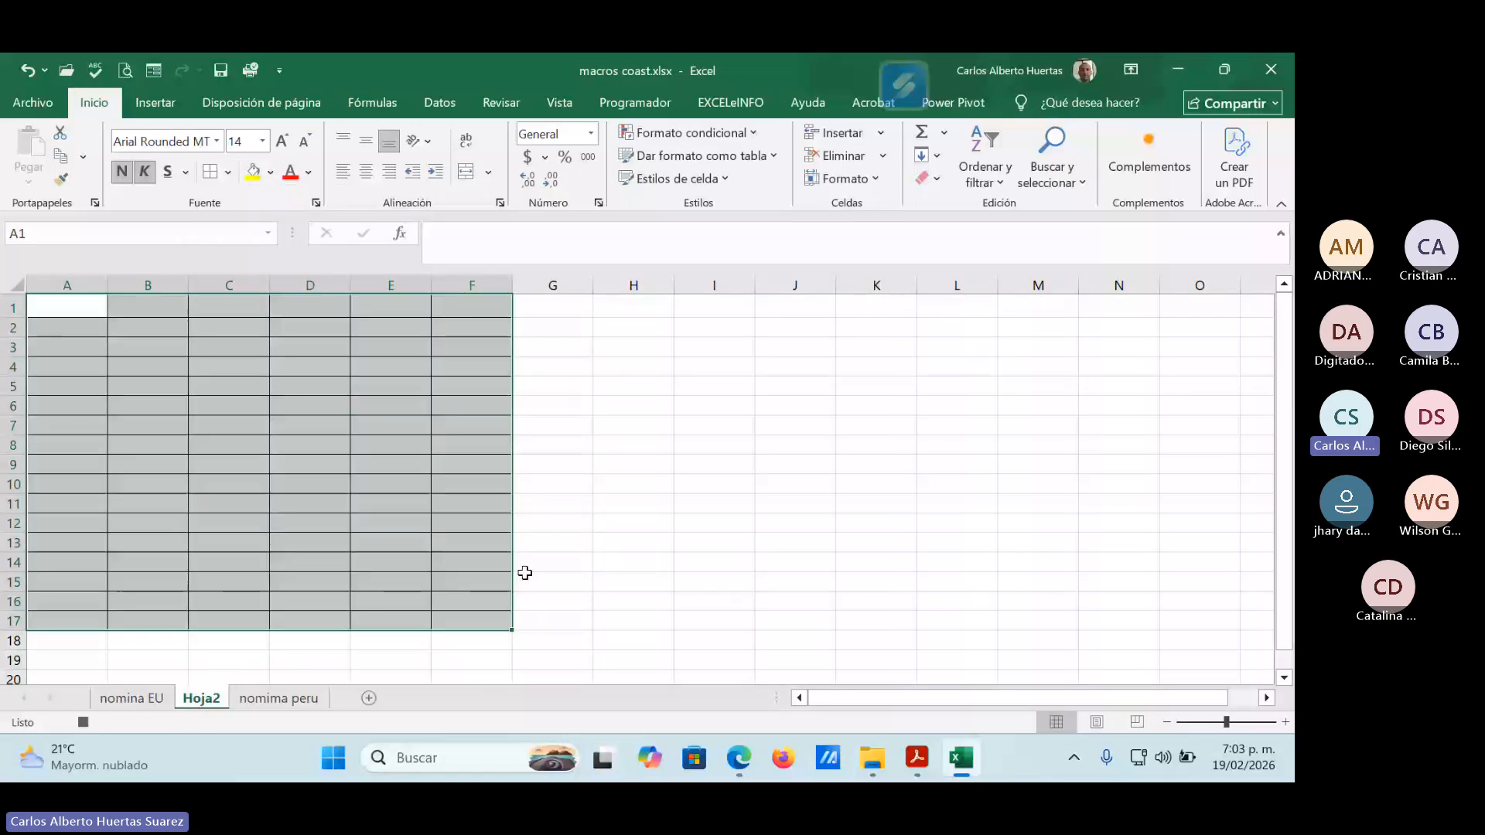
{"action": "left_click", "coordinate": [324, 386]}
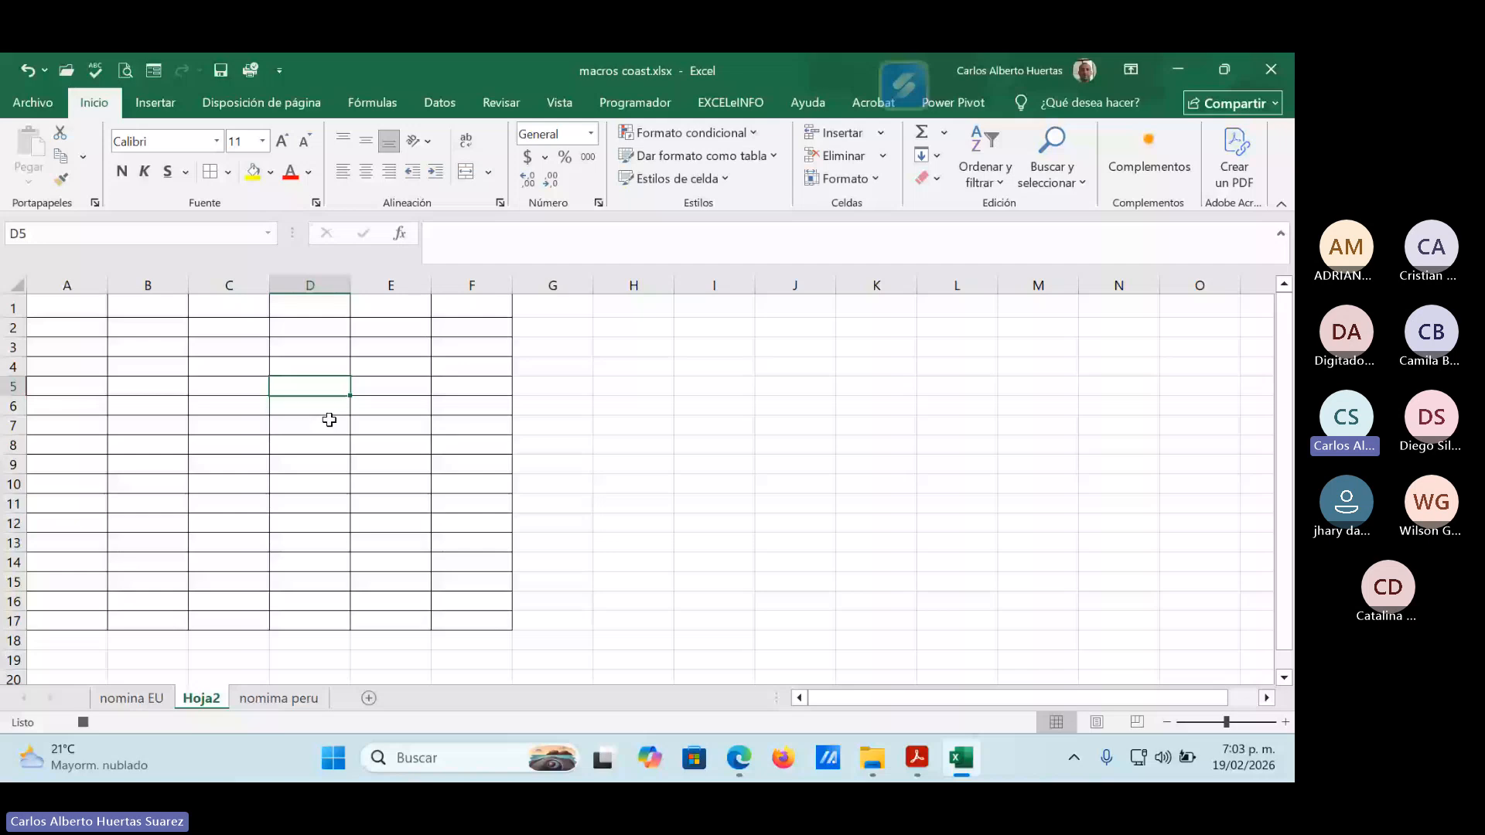
Widen columns A through F together to nearly twice their width.
{"action": "left_click_drag", "start_coordinate": [82, 286], "coordinate": [435, 280]}
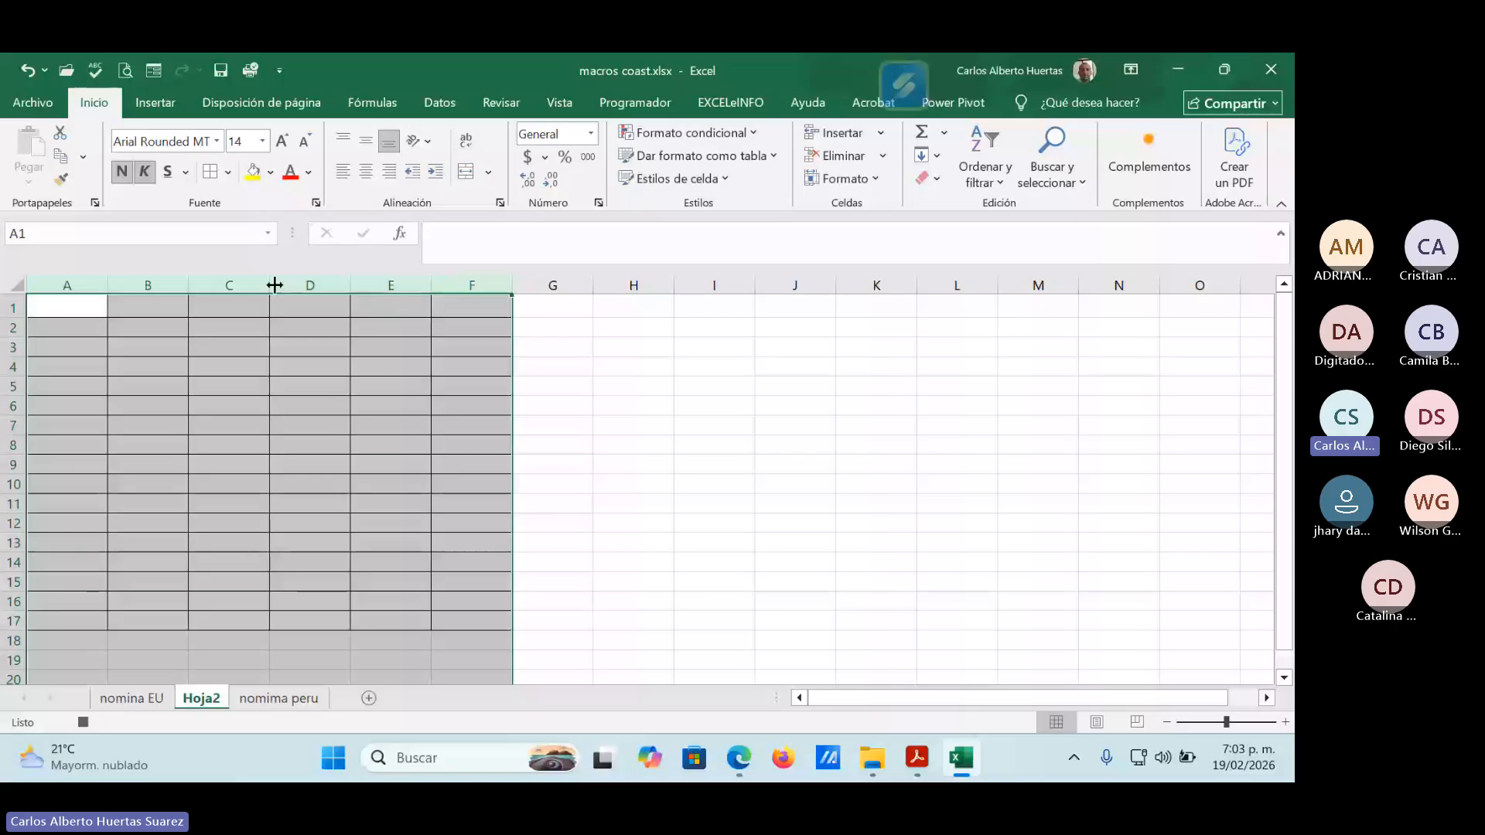
{"action": "left_click_drag", "start_coordinate": [270, 284], "coordinate": [330, 283]}
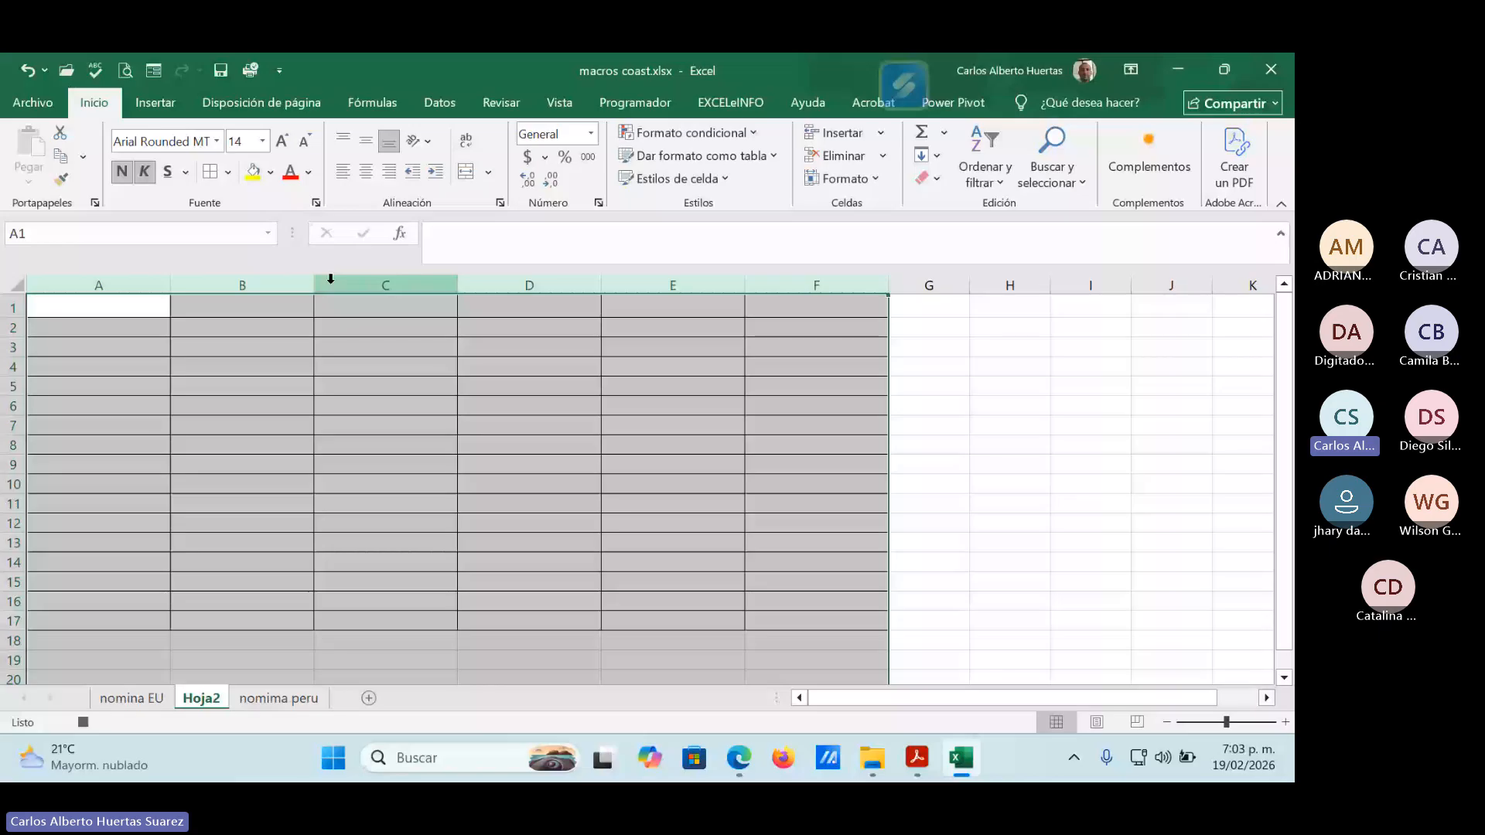
{"action": "left_click", "coordinate": [396, 386]}
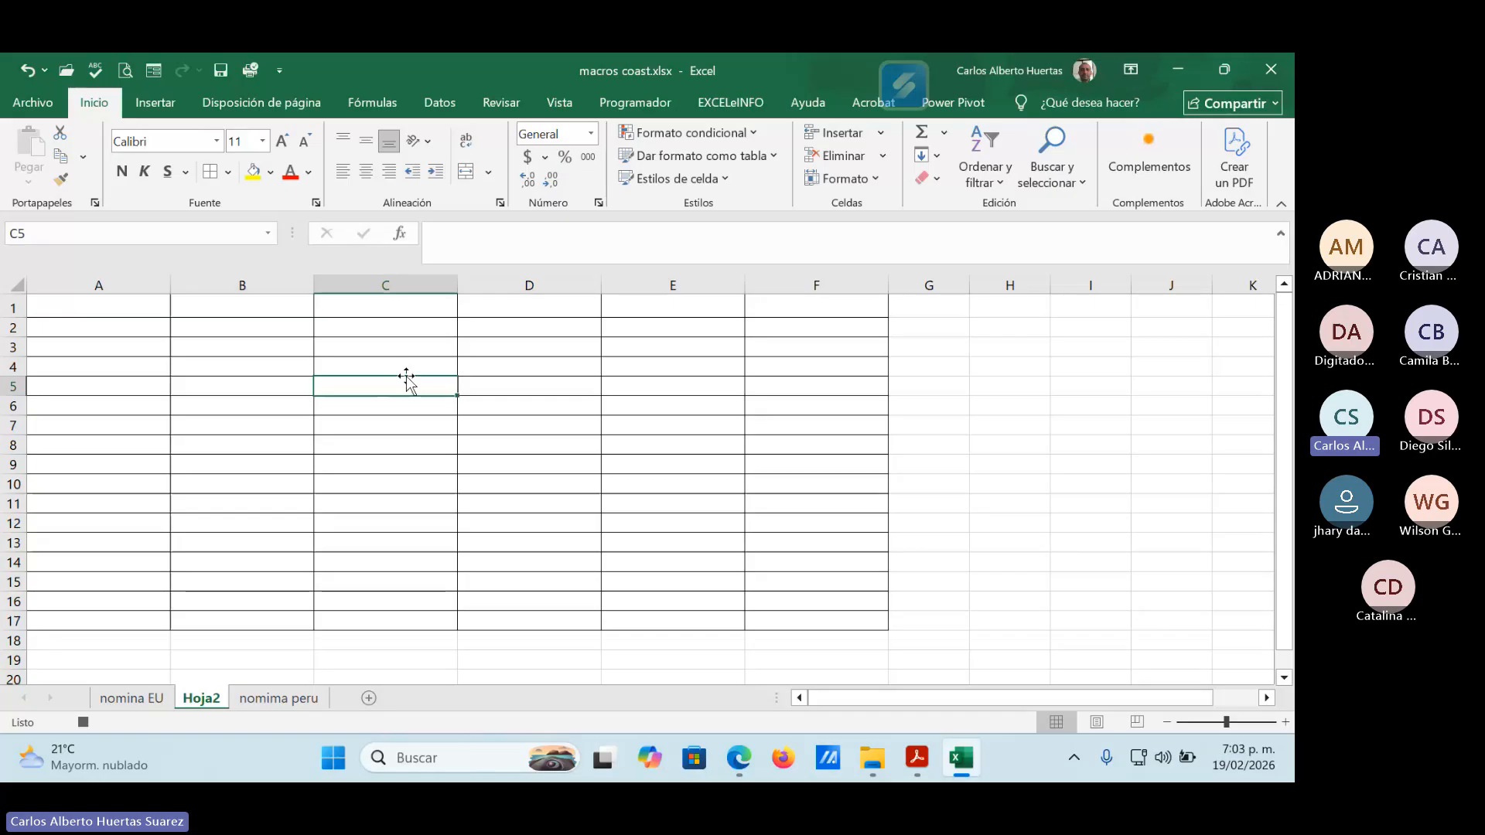
Stop the macro recording and move the Hoja2 sheet in front of nomina EU.
{"action": "left_click", "coordinate": [563, 107]}
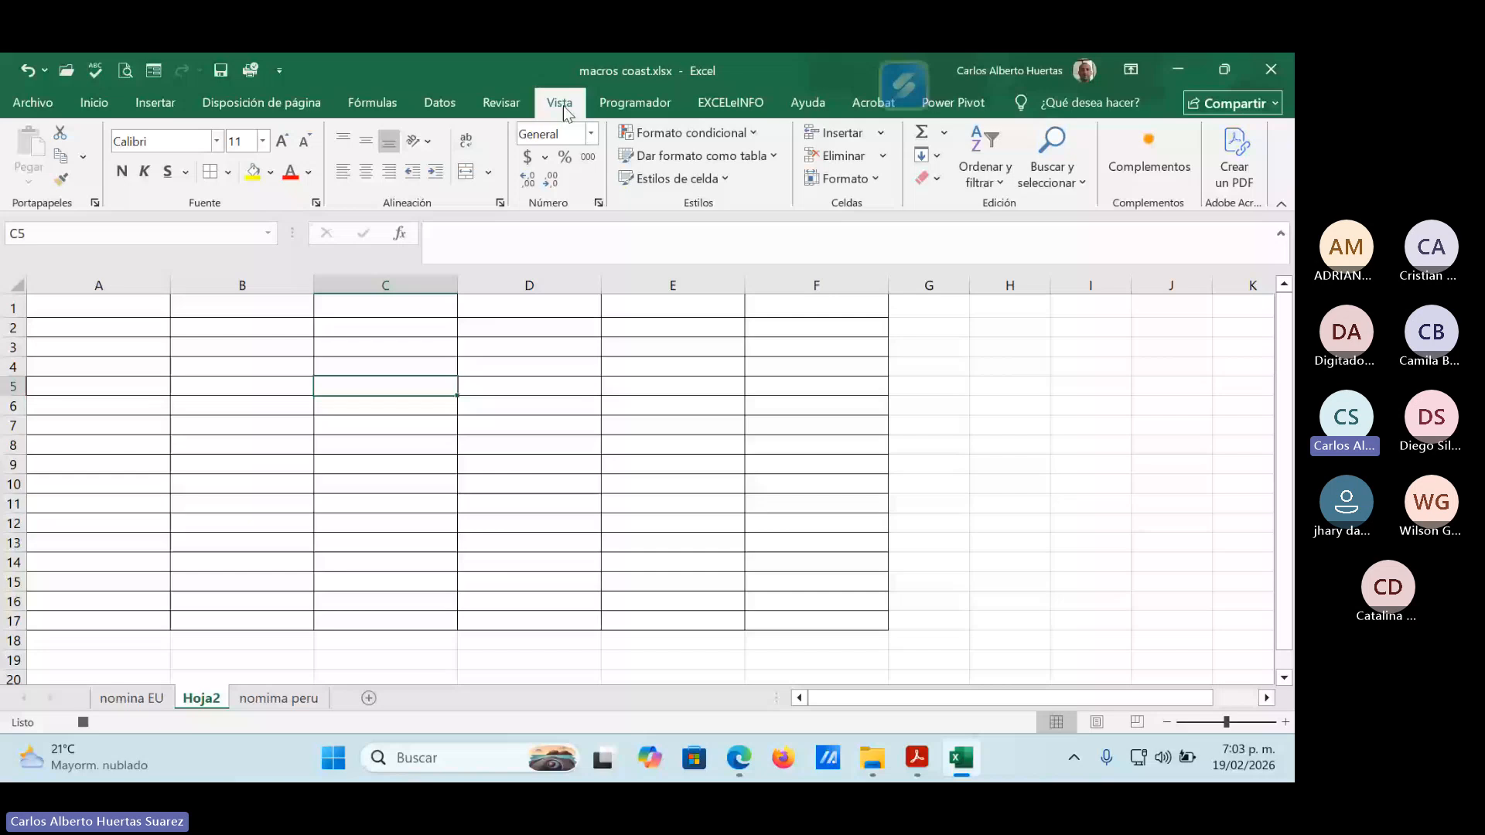
{"action": "left_click", "coordinate": [1226, 183]}
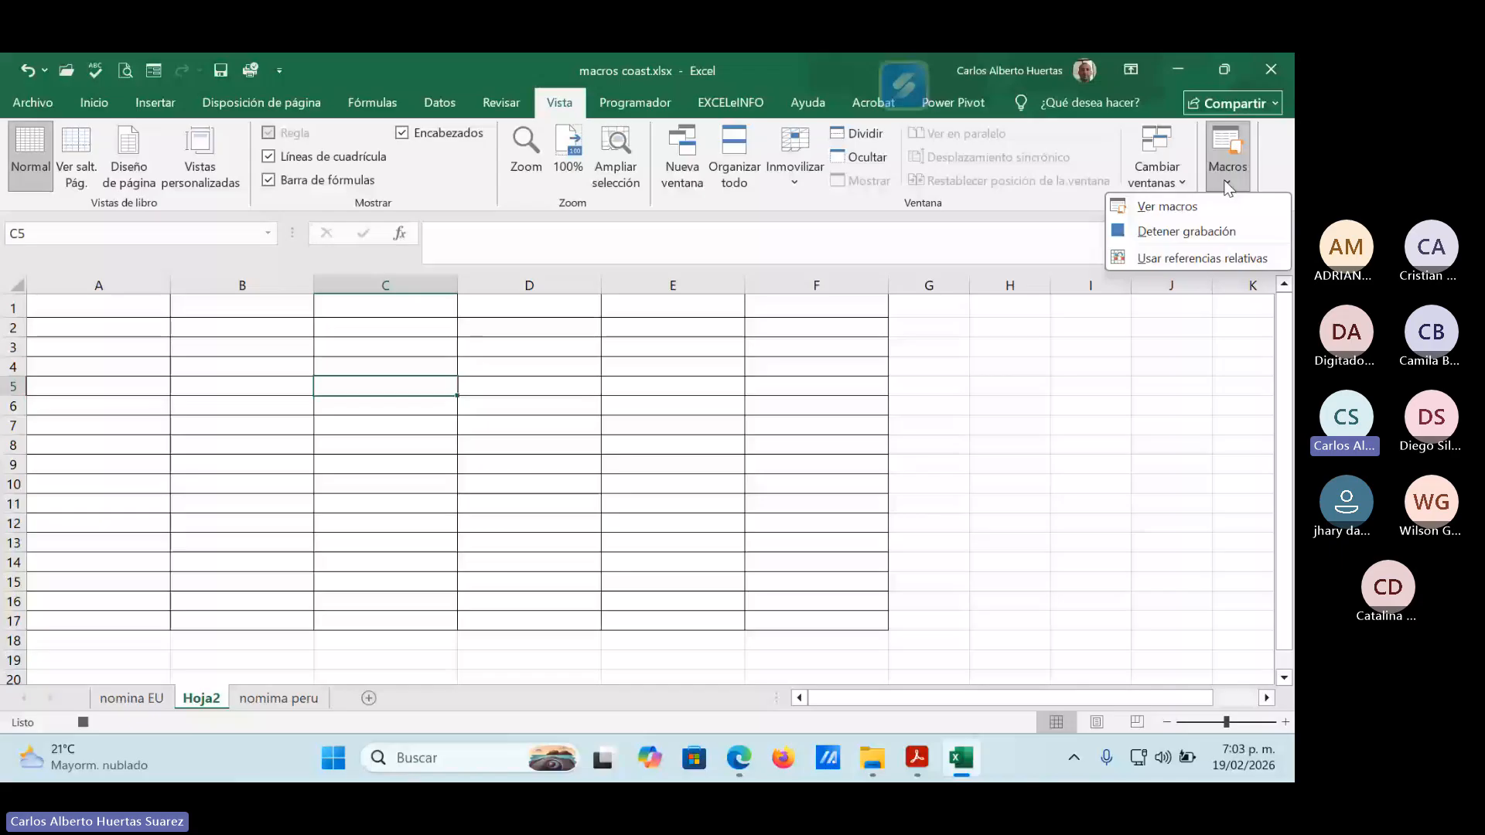
{"action": "left_click", "coordinate": [1187, 231]}
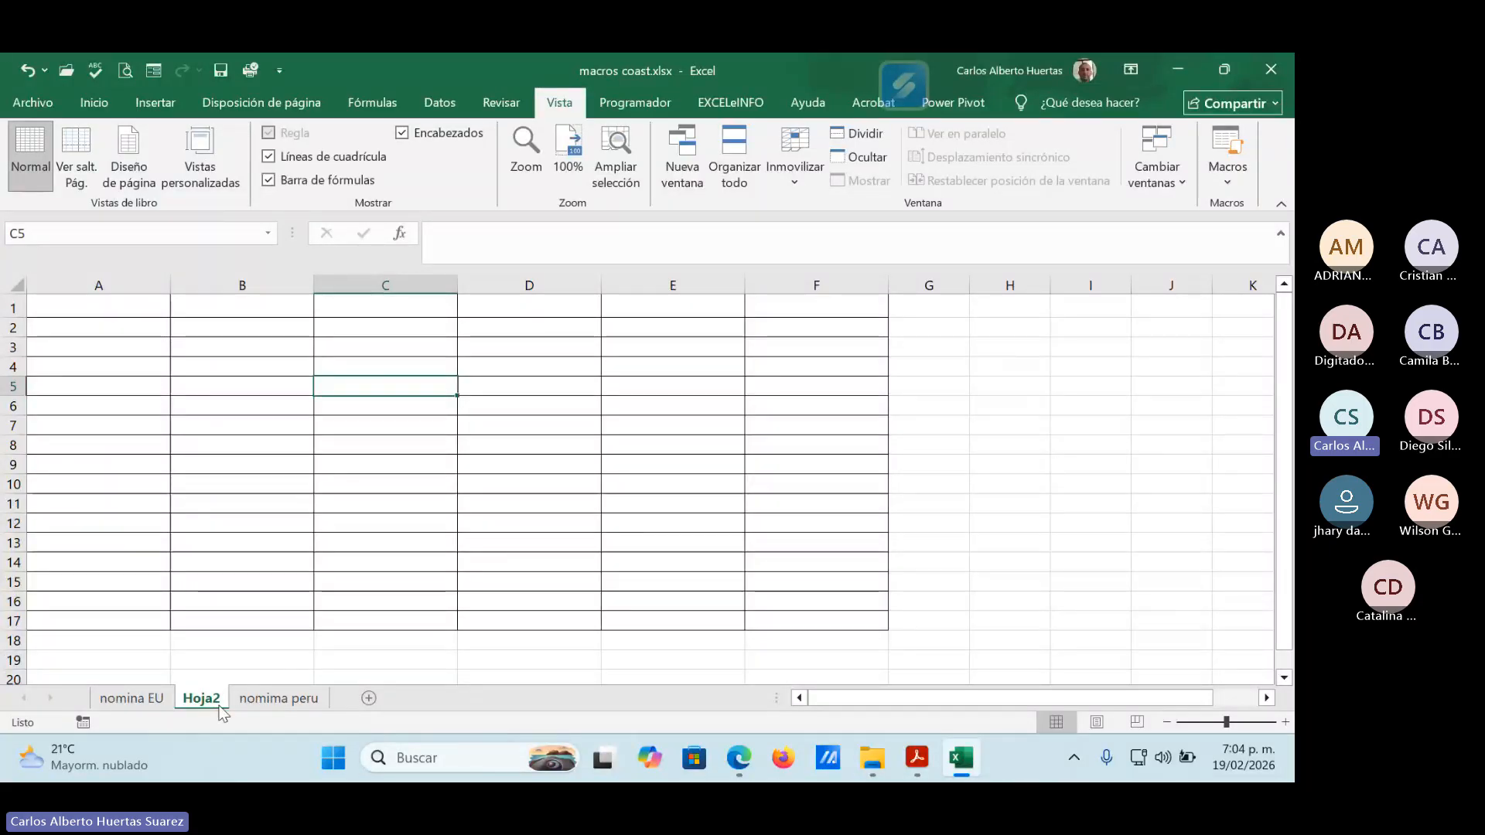
{"action": "left_click_drag", "start_coordinate": [219, 705], "coordinate": [99, 690]}
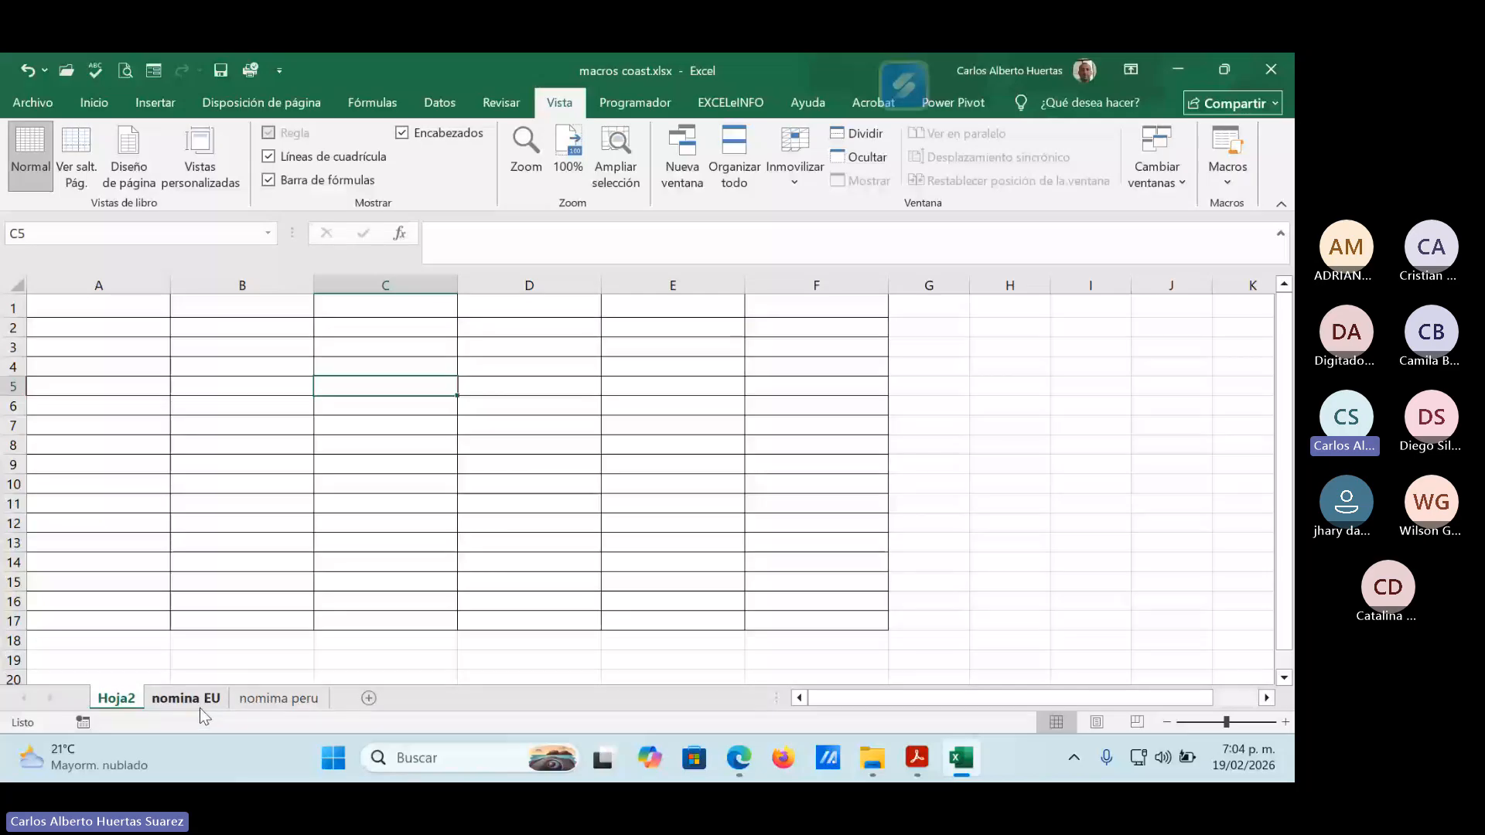
Run Macro_prueba on the nomina EU sheet.
{"action": "left_click", "coordinate": [188, 701]}
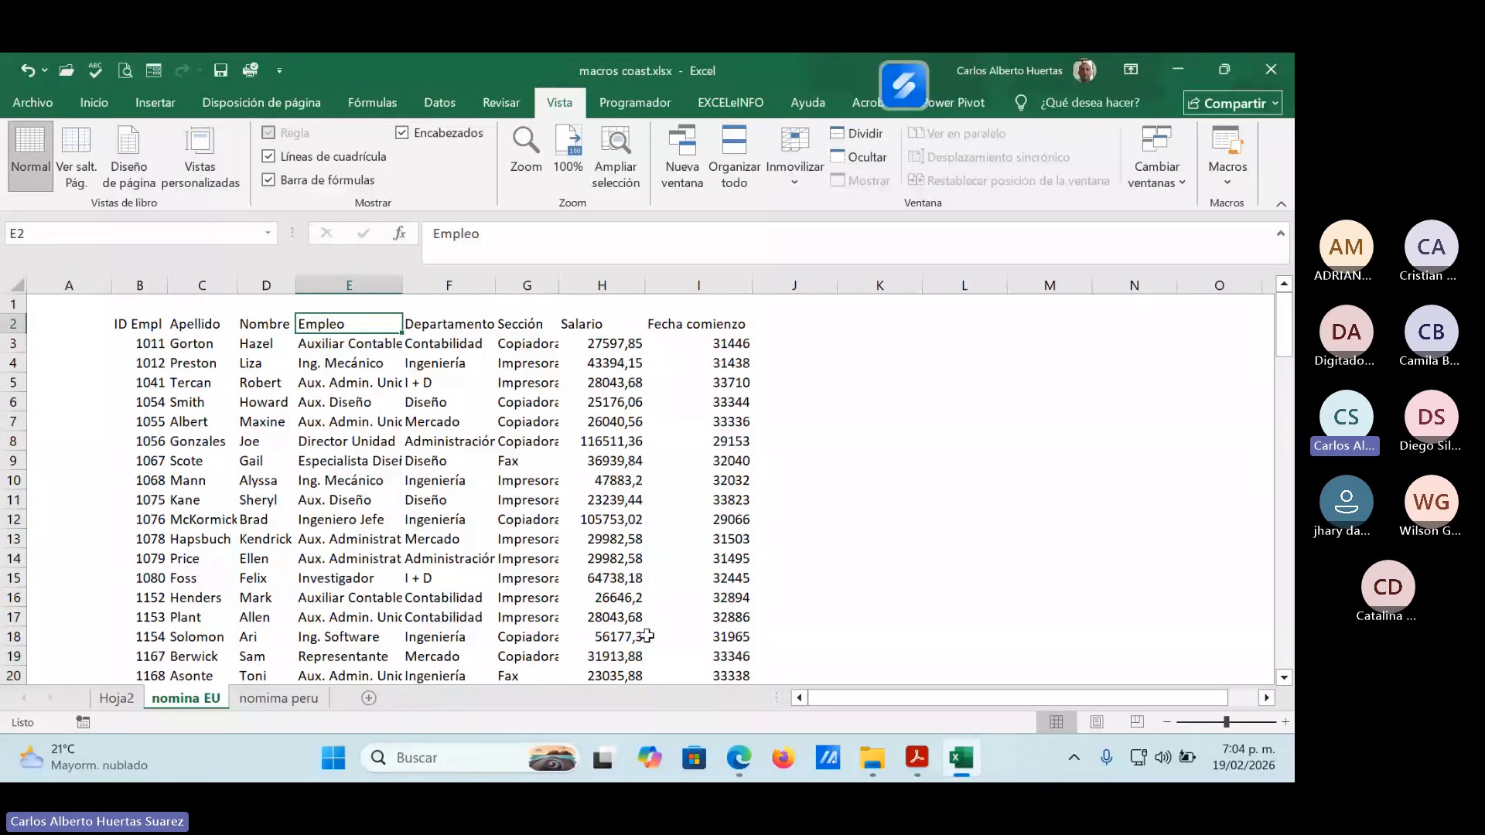
{"action": "left_click", "coordinate": [916, 433]}
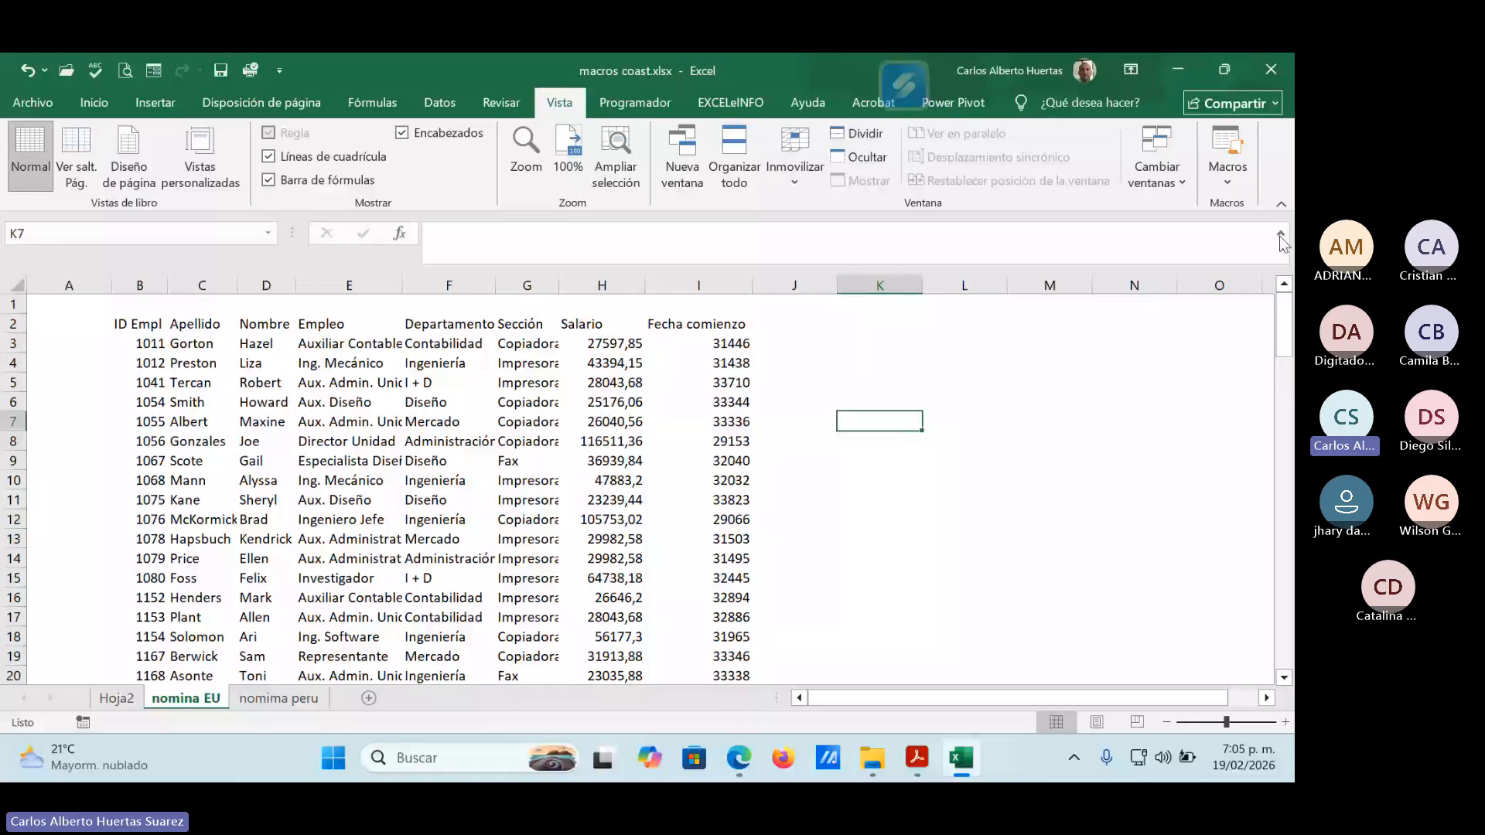
{"action": "left_click", "coordinate": [1224, 183]}
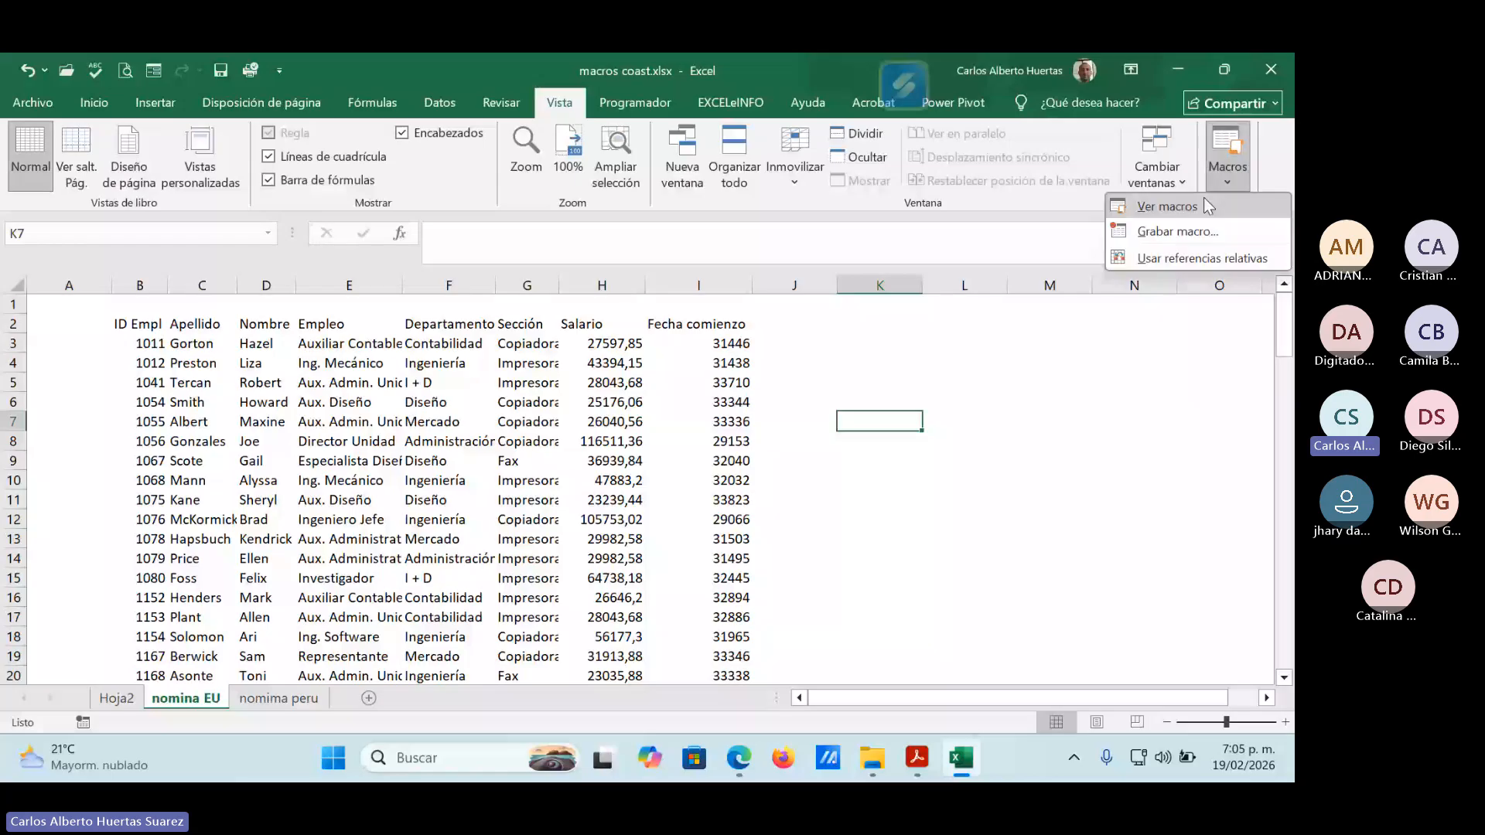
{"action": "left_click", "coordinate": [1208, 206]}
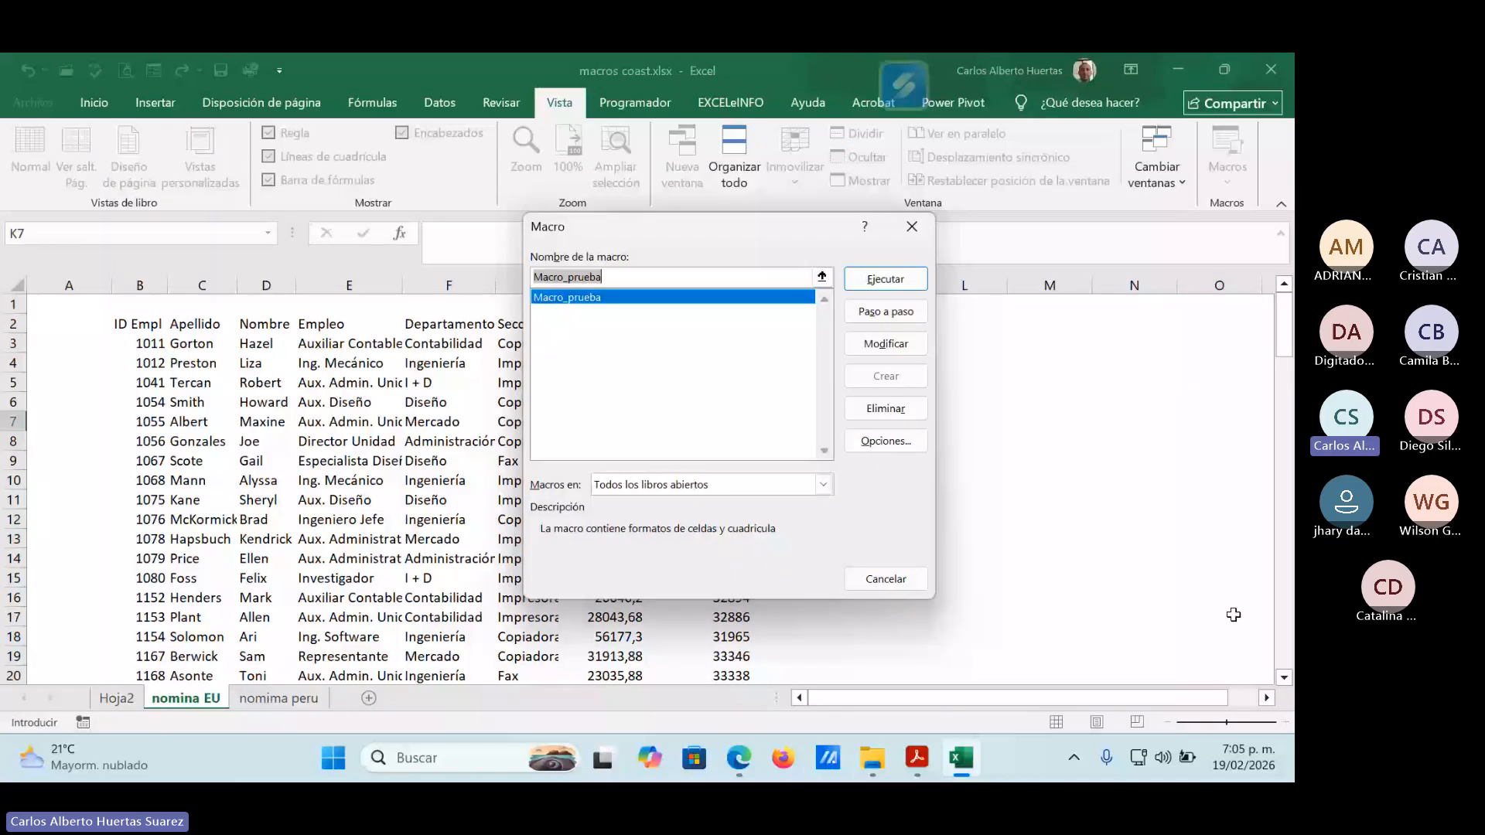
{"action": "left_click", "coordinate": [615, 296]}
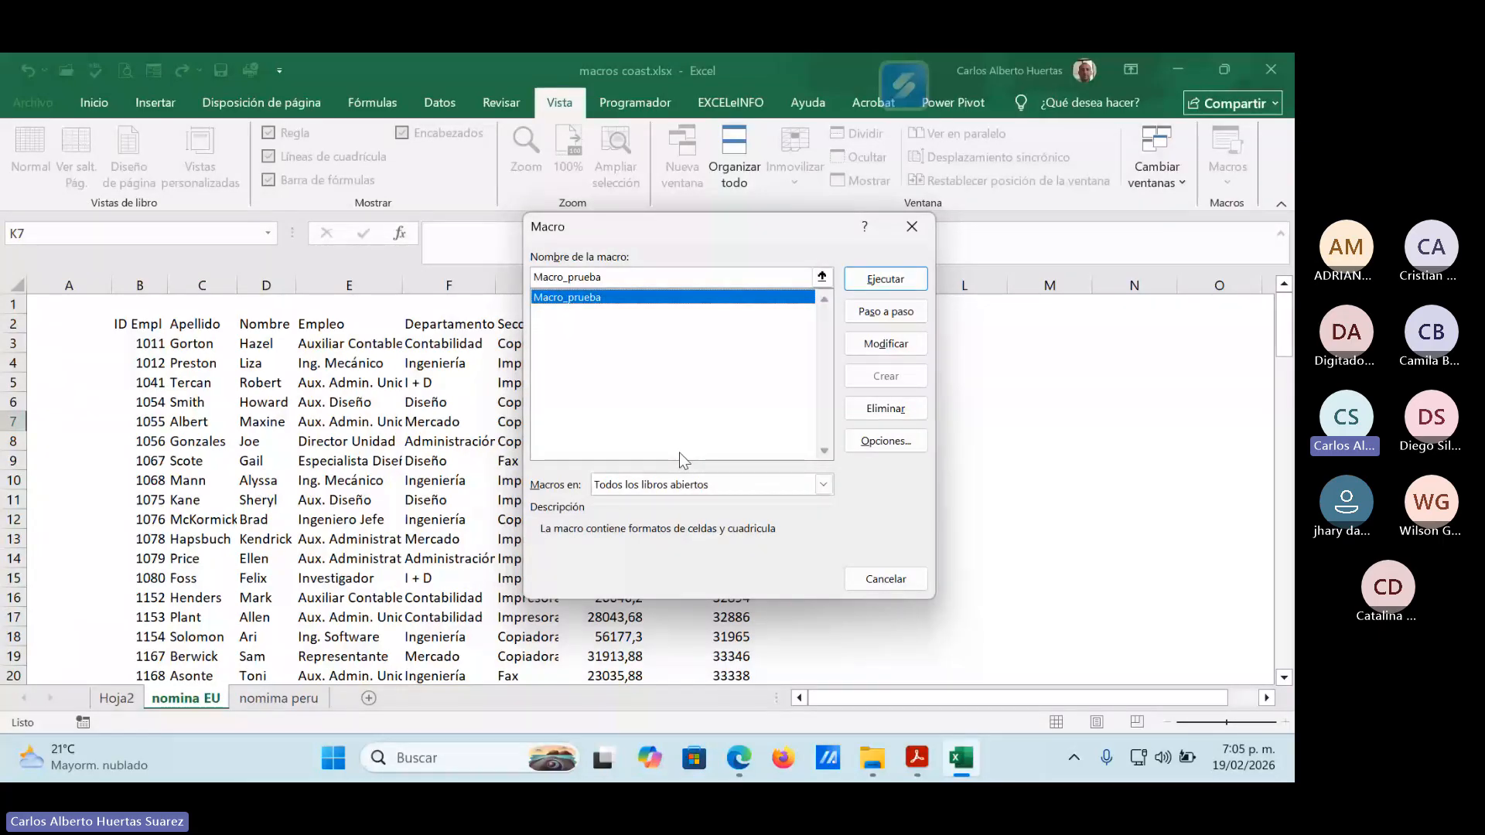
{"action": "left_click", "coordinate": [895, 281]}
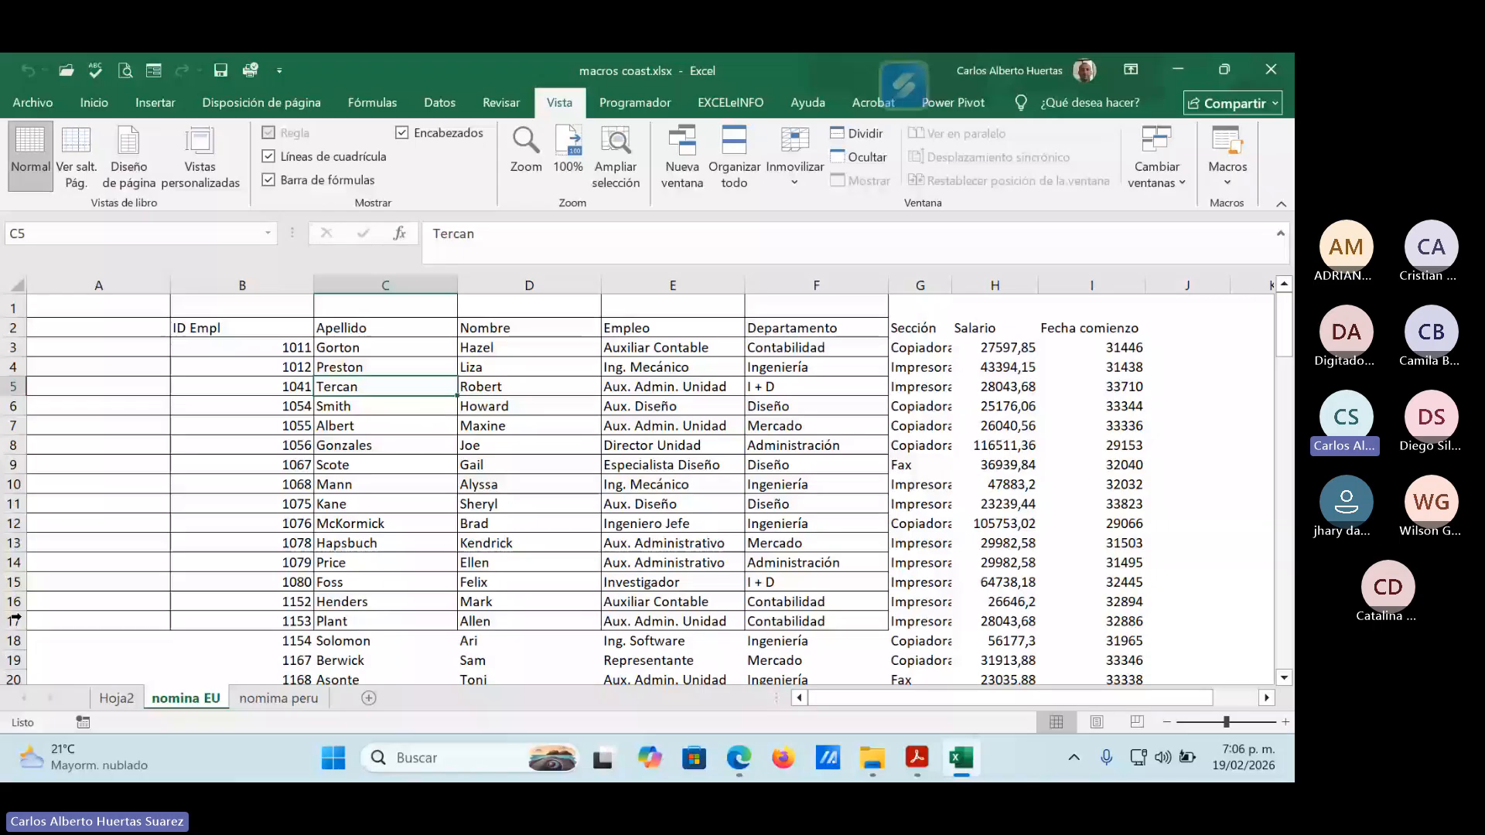
Test the macro's row 1 formatting by entering "2 apellido" in cell A1 of the nomina EU sheet.
{"action": "key", "text": "ctrl+Page_Up"}
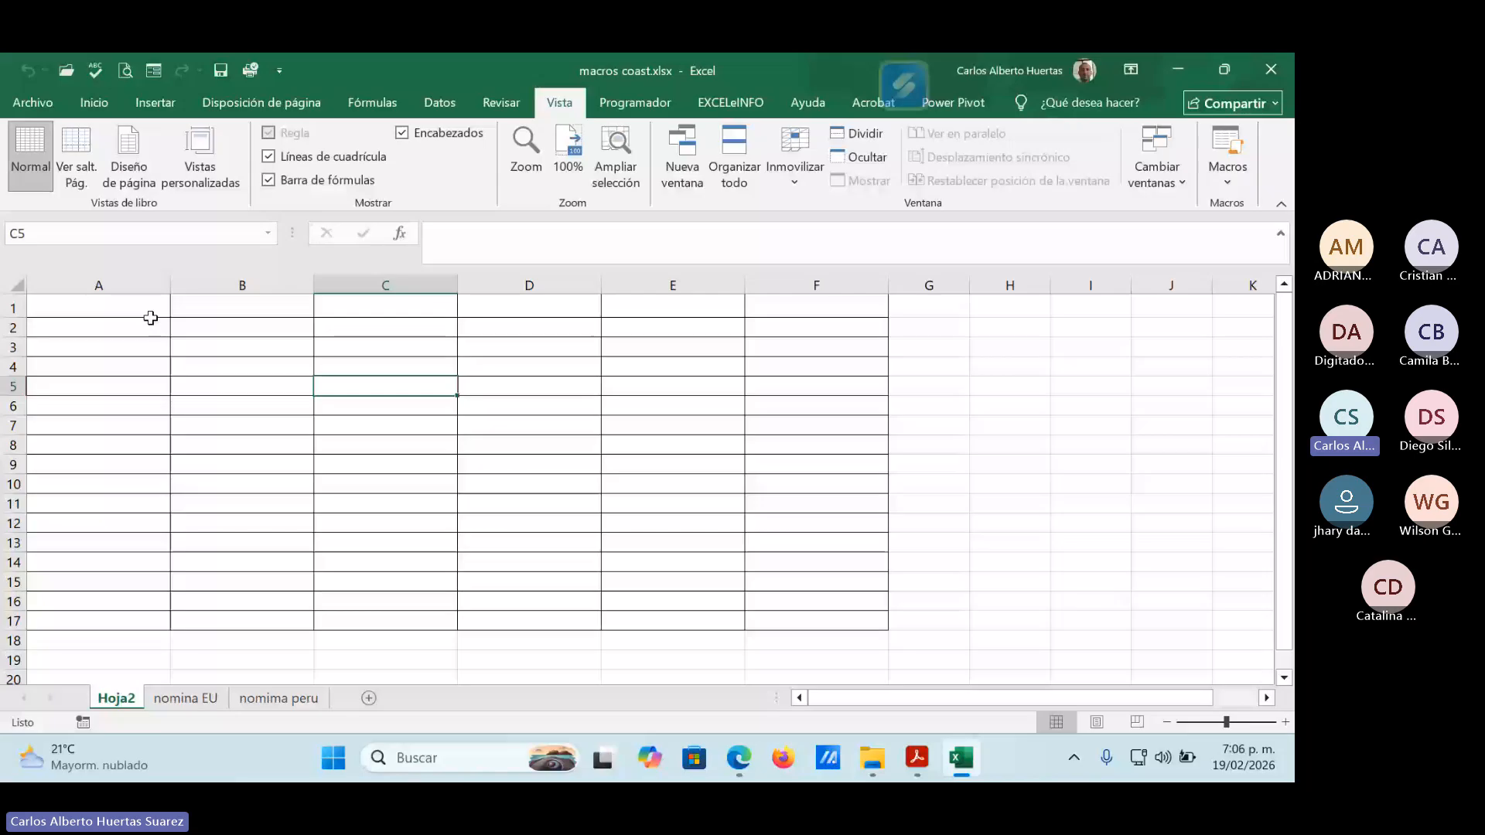
{"action": "left_click", "coordinate": [85, 304]}
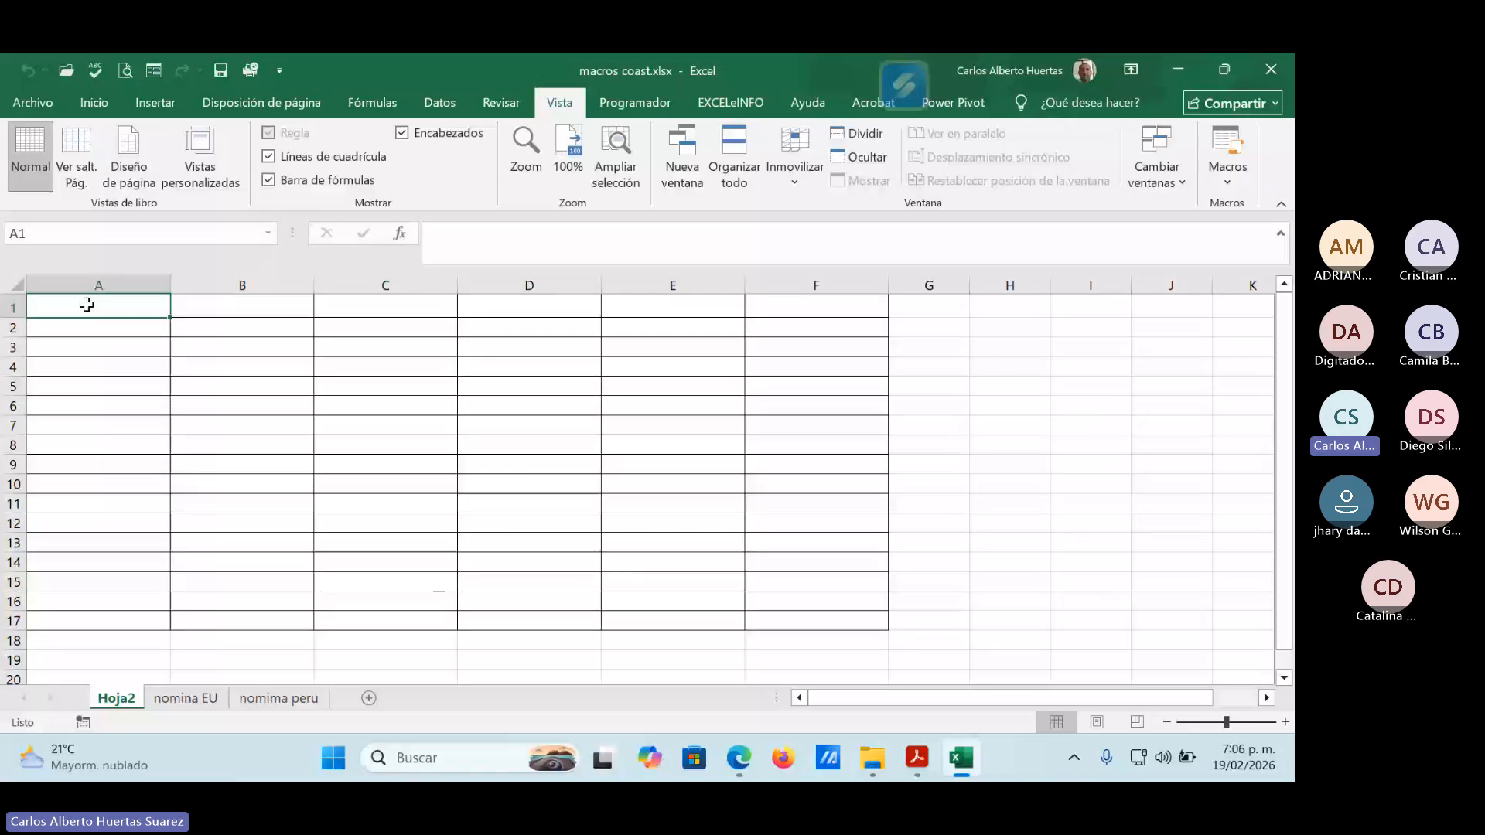
{"action": "left_click", "coordinate": [185, 699]}
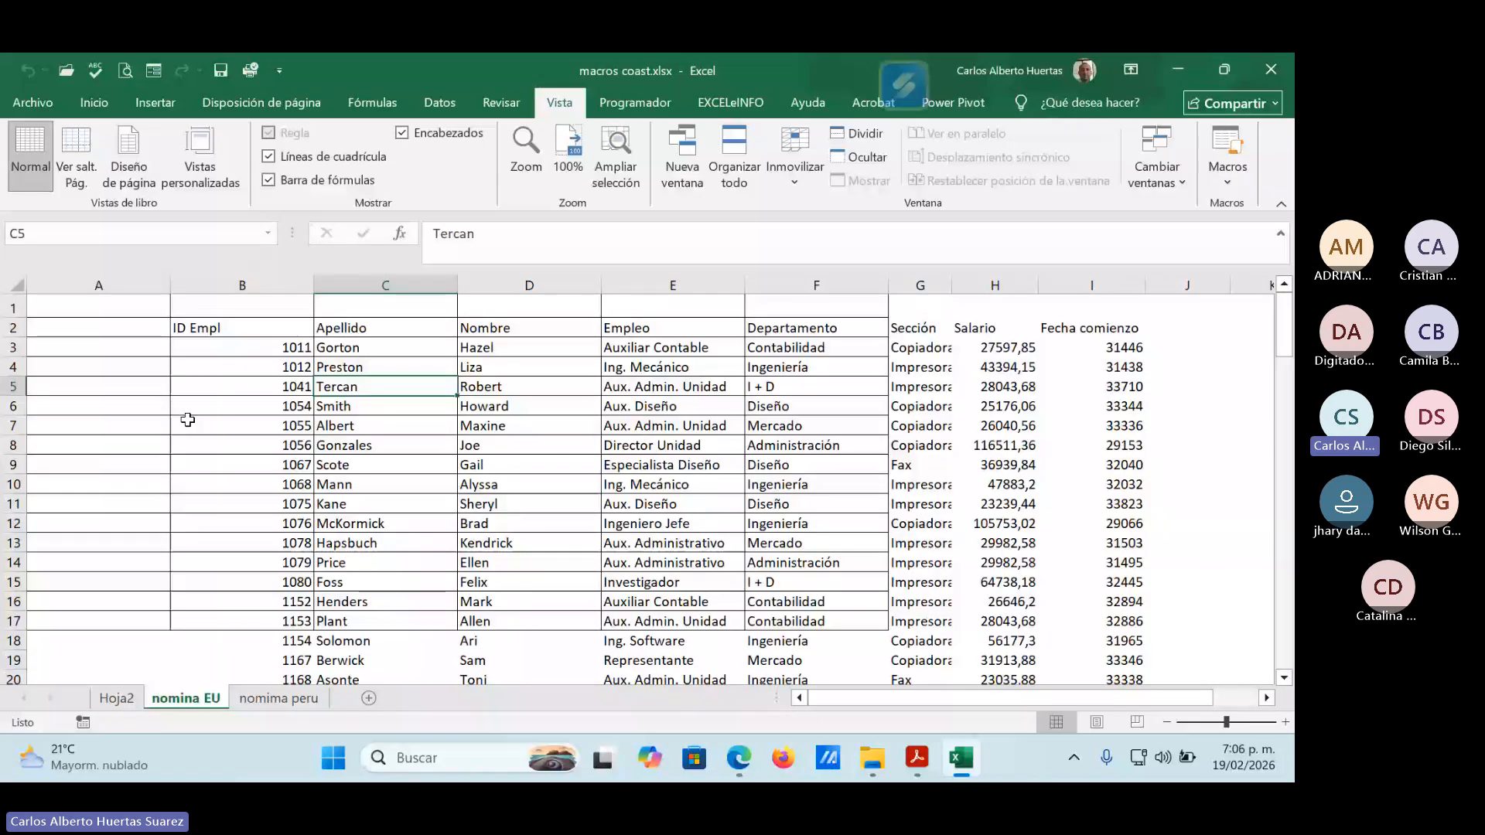
{"action": "left_click", "coordinate": [131, 309]}
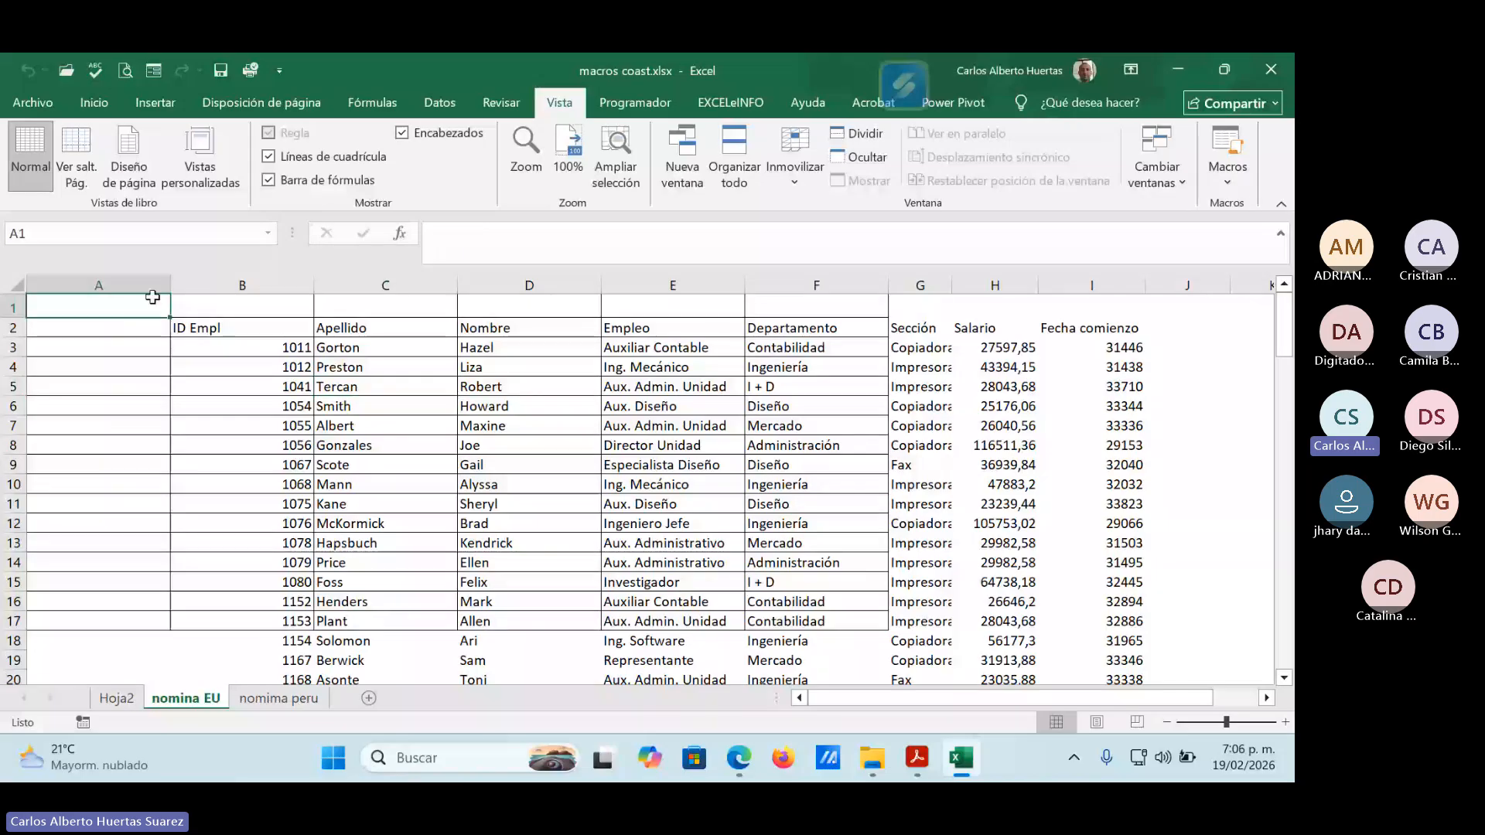
{"action": "double_click", "coordinate": [152, 297]}
{"action": "type", "text": "2 apellido"}
{"action": "key", "text": "Return"}
{"action": "key", "text": "Return"}
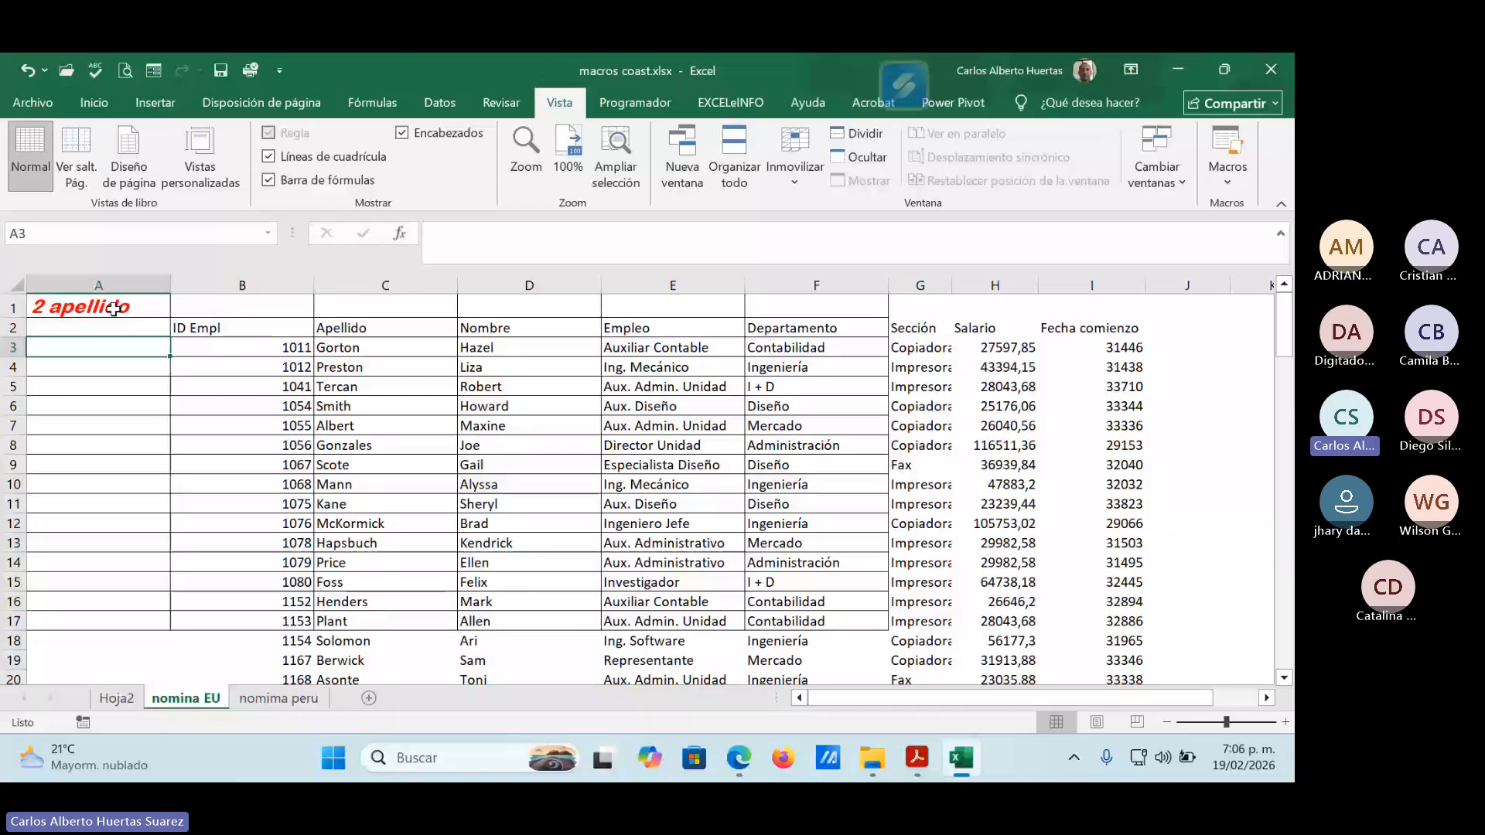
Test the first row's formatting at the table's last column by entering "item" in cell I1 of nomina EU.
{"action": "left_click", "coordinate": [1092, 307]}
{"action": "type", "text": "i"}
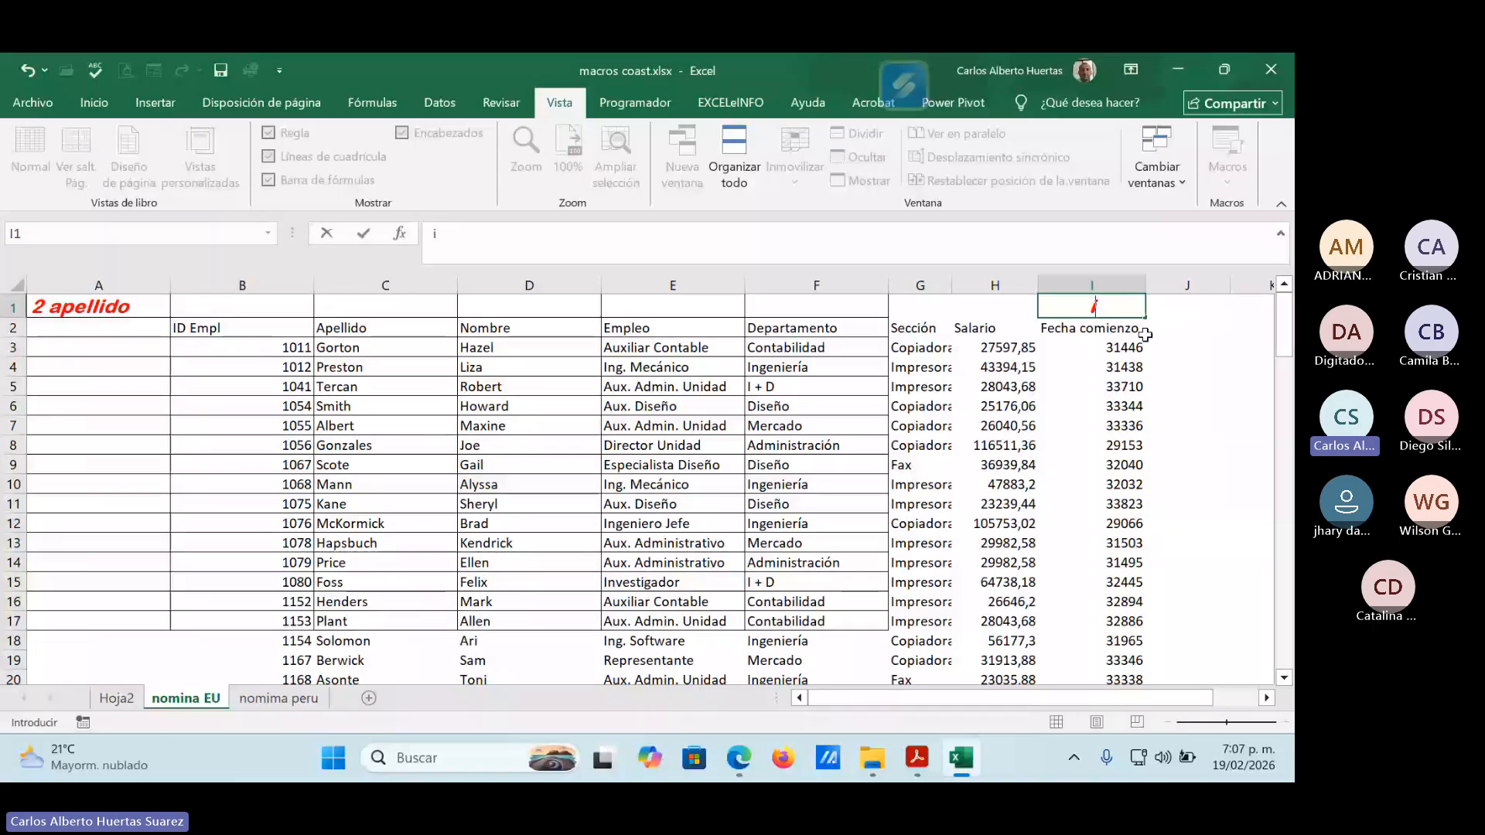
{"action": "type", "text": "tem"}
{"action": "key", "text": "Return"}
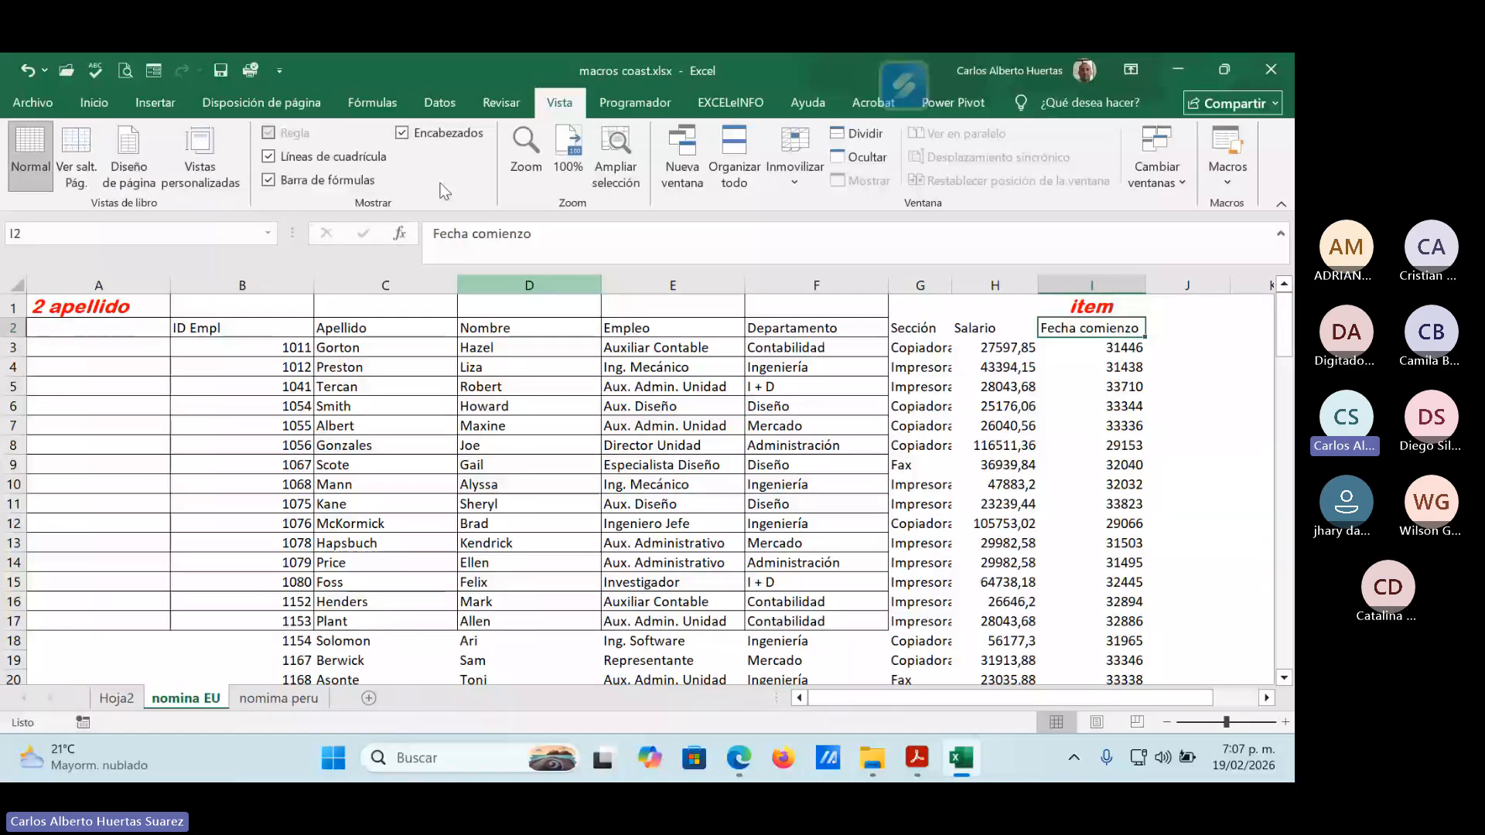
Undo the test entries in cells I1 and A1, and check the table's extent from B2 across to I2 and down to row 17.
{"action": "left_click", "coordinate": [26, 68]}
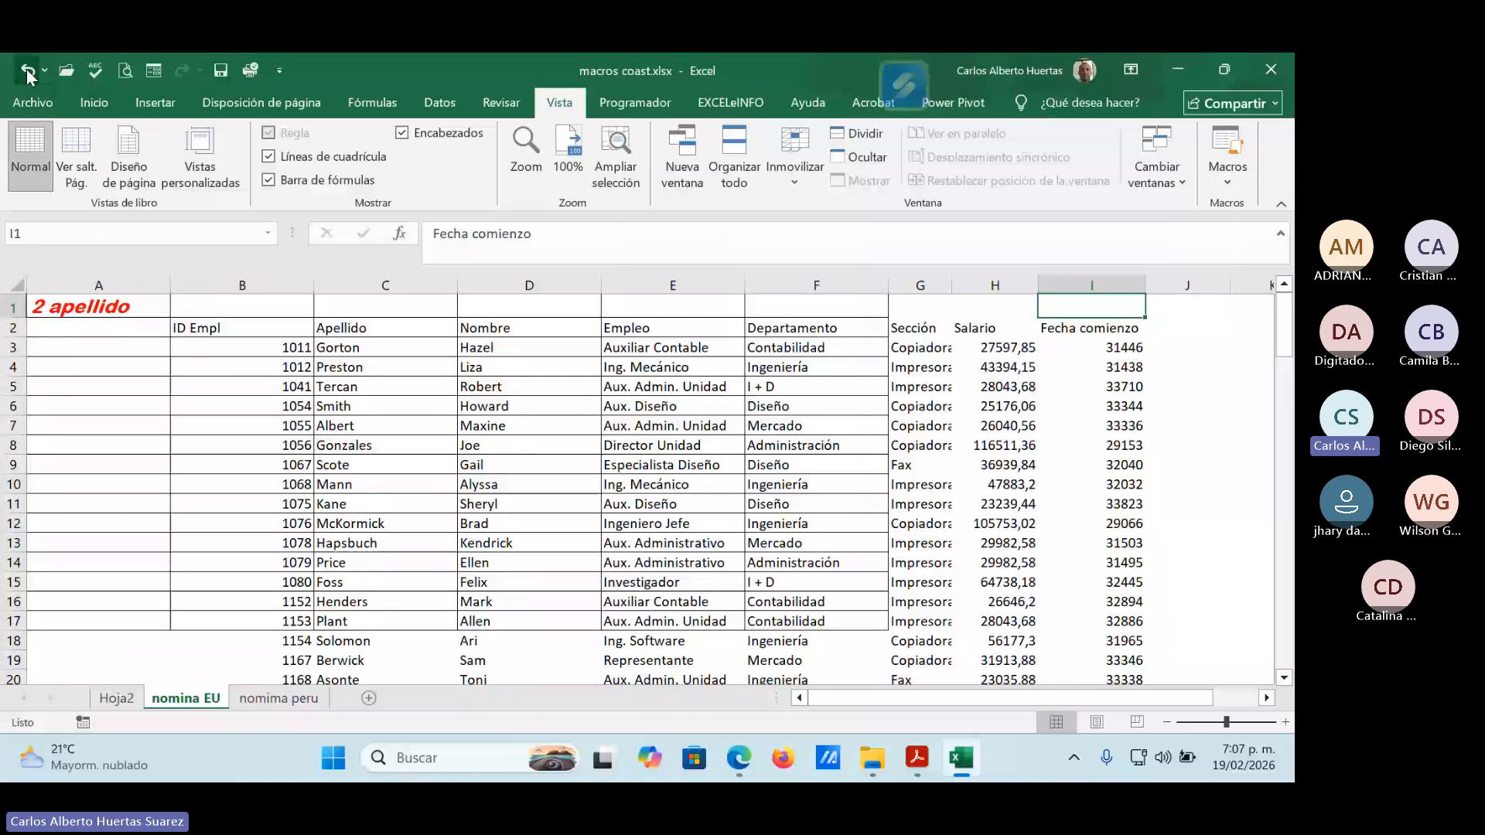
{"action": "left_click", "coordinate": [26, 68]}
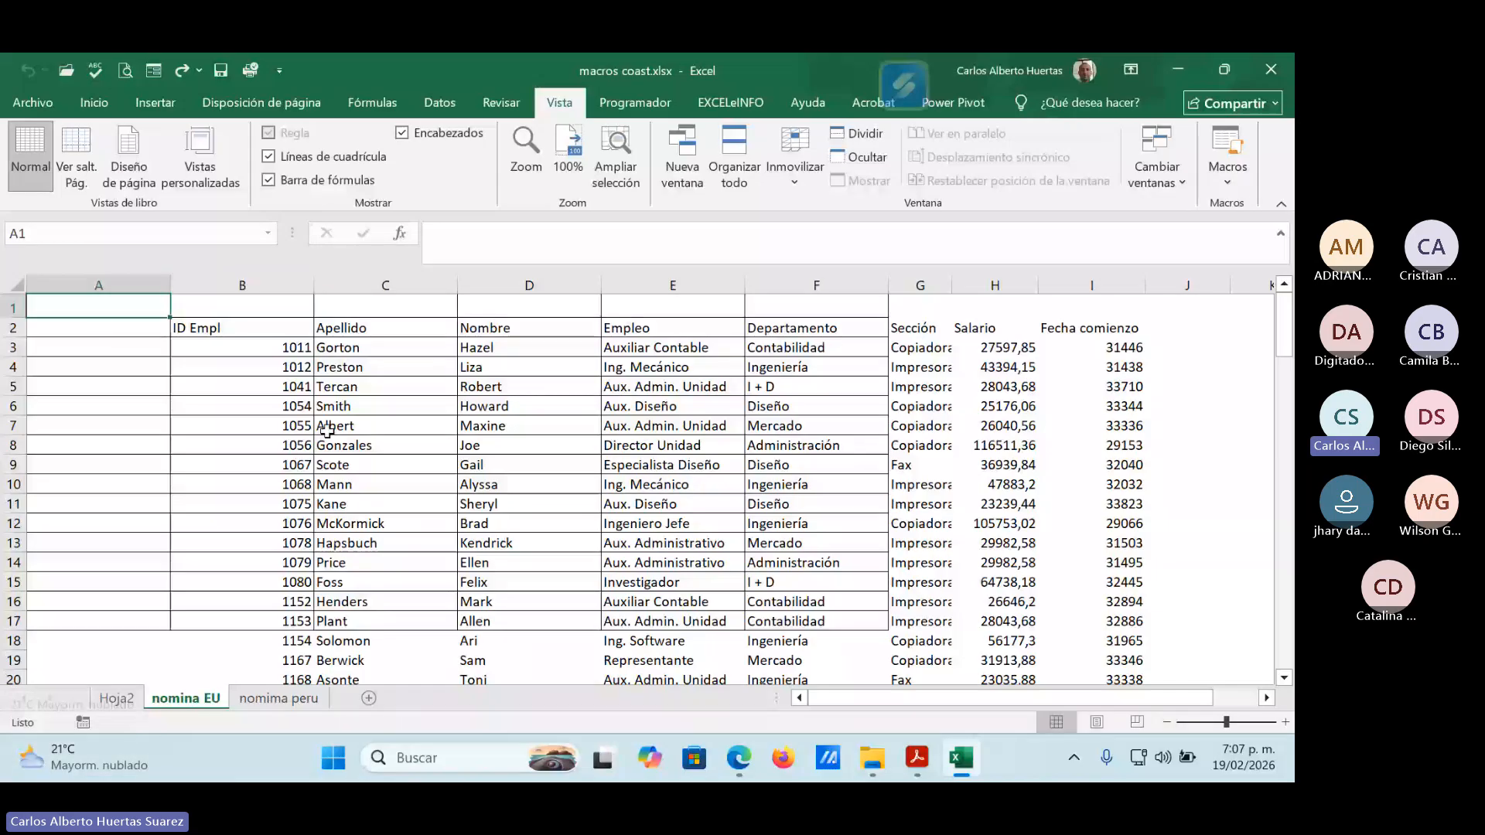
{"action": "left_click", "coordinate": [276, 322]}
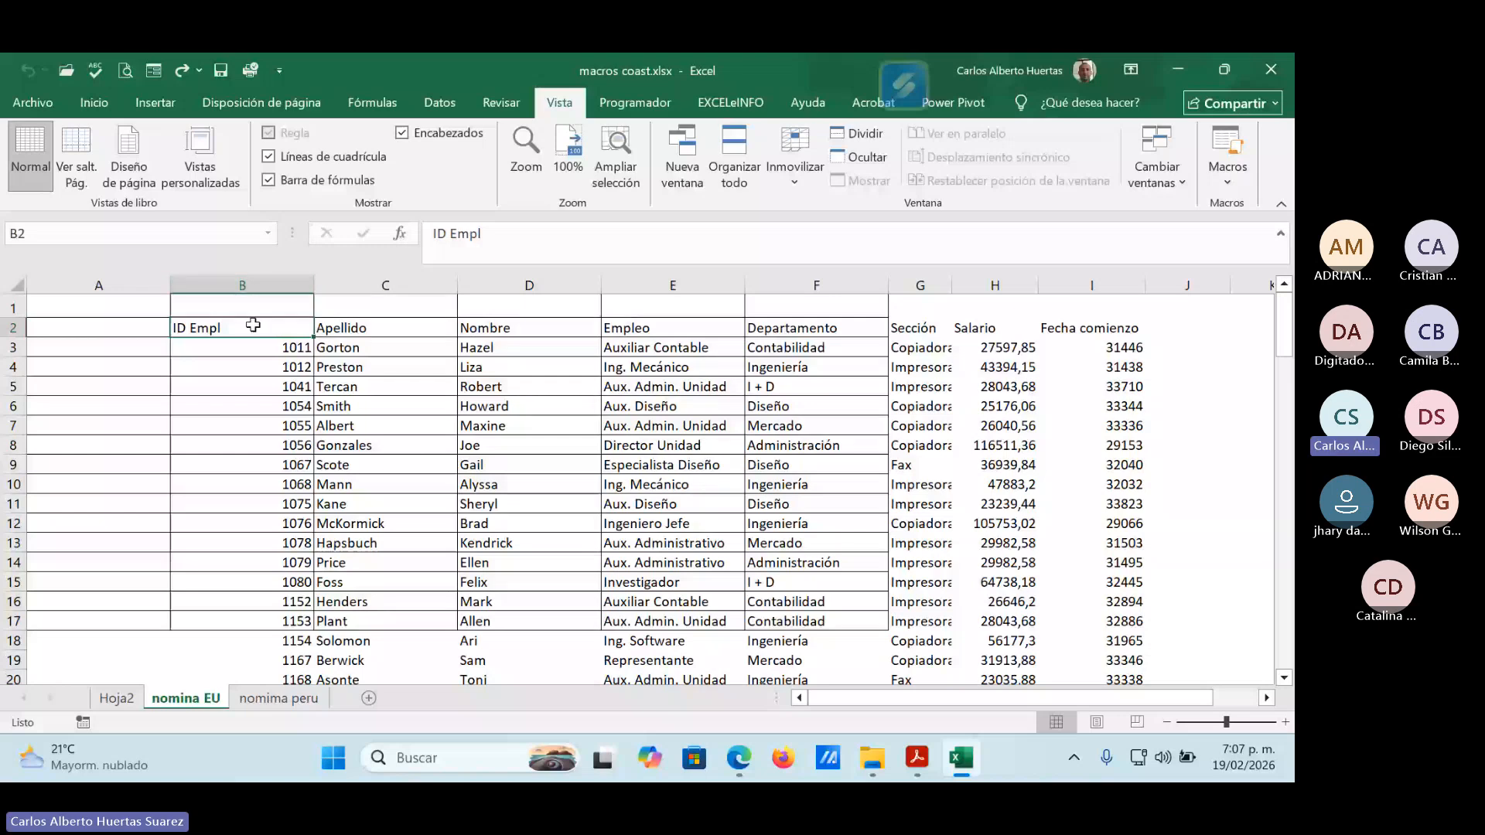
{"action": "left_click", "coordinate": [1111, 329]}
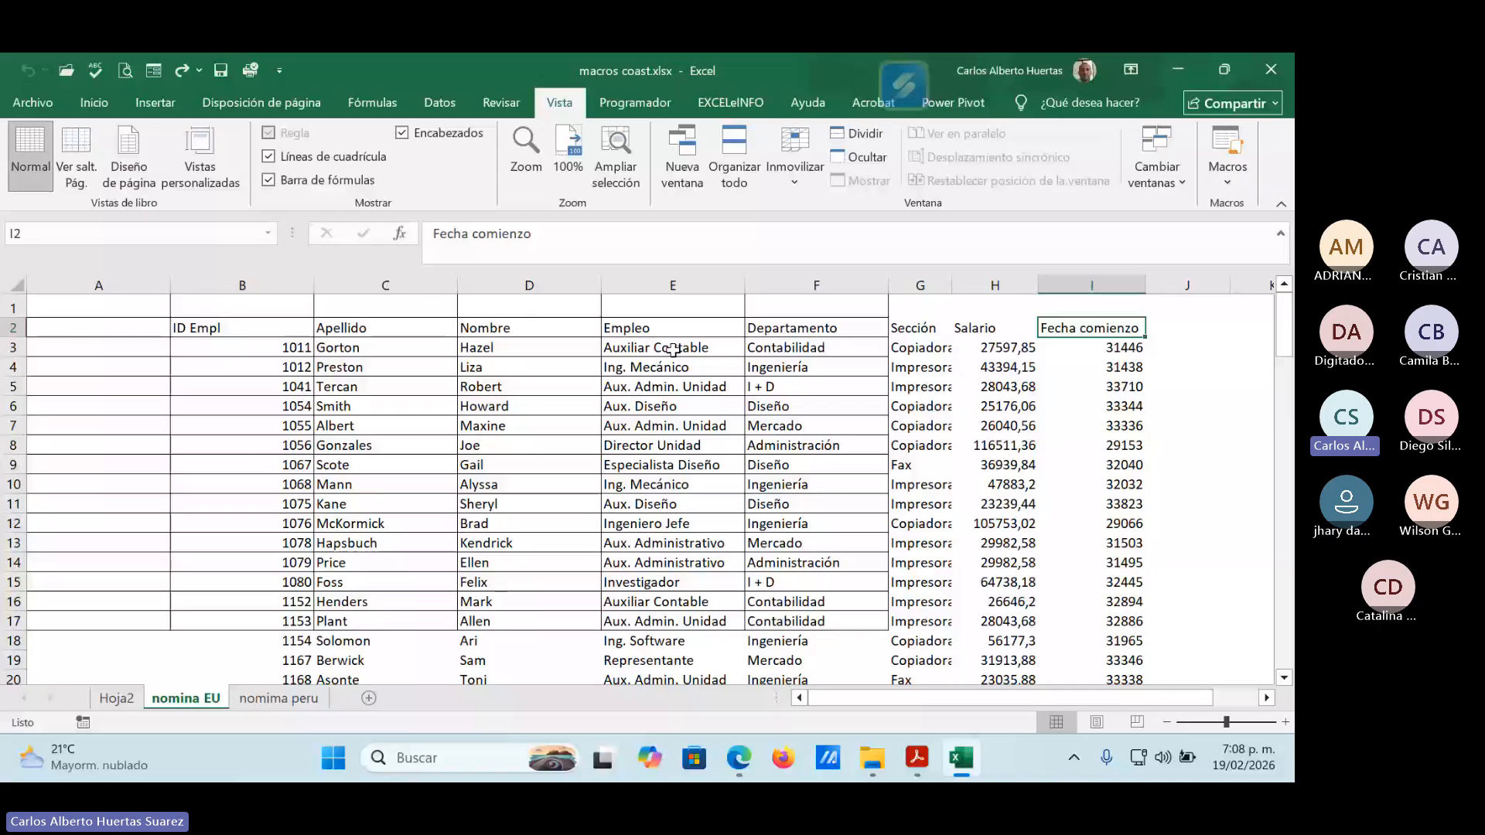
{"action": "left_click", "coordinate": [857, 623]}
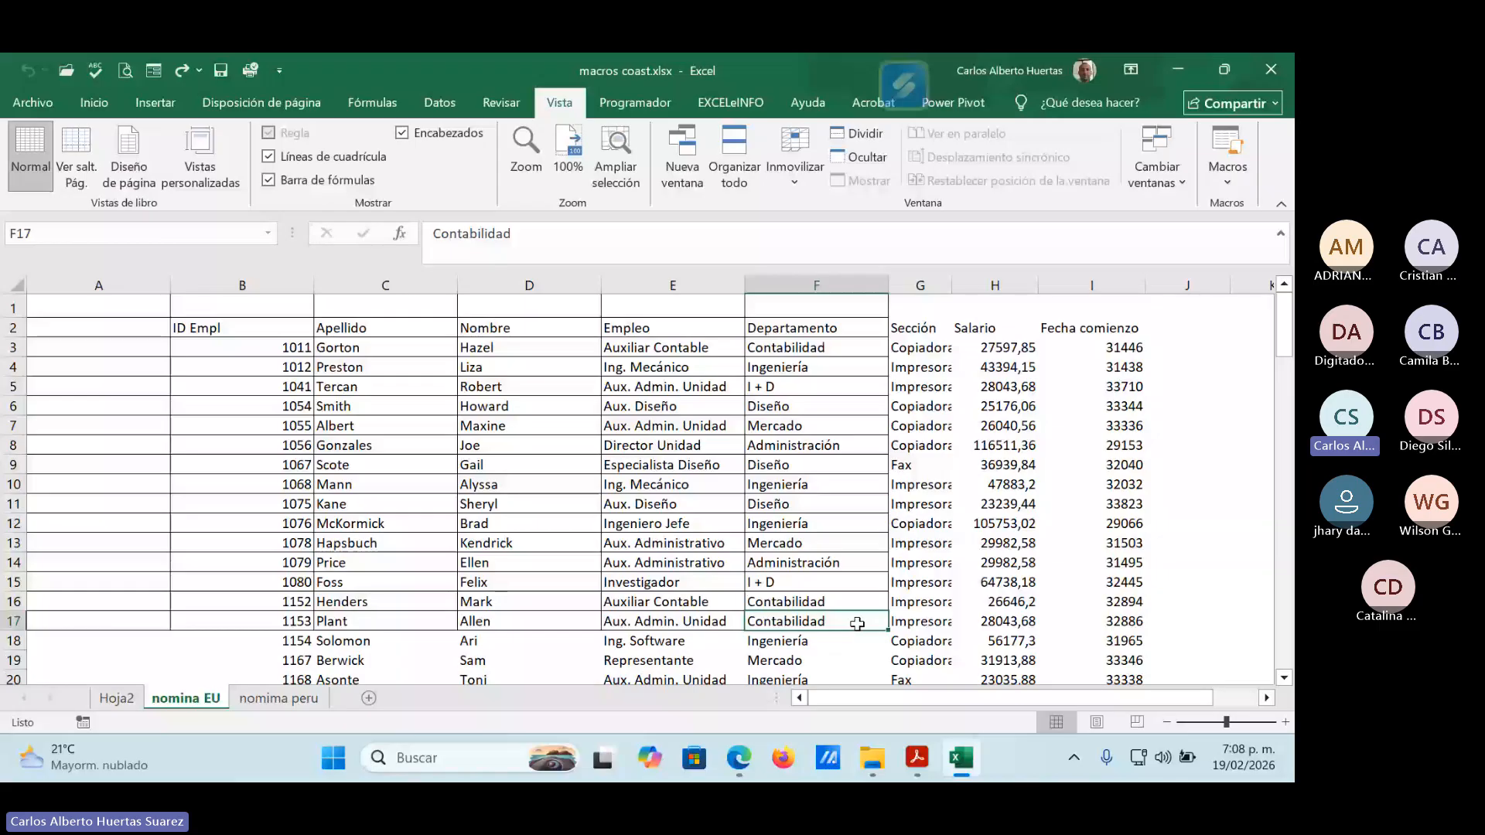
Switch to the Hoja2 sheet and open the code of Macro_prueba for editing.
{"action": "left_click", "coordinate": [117, 699]}
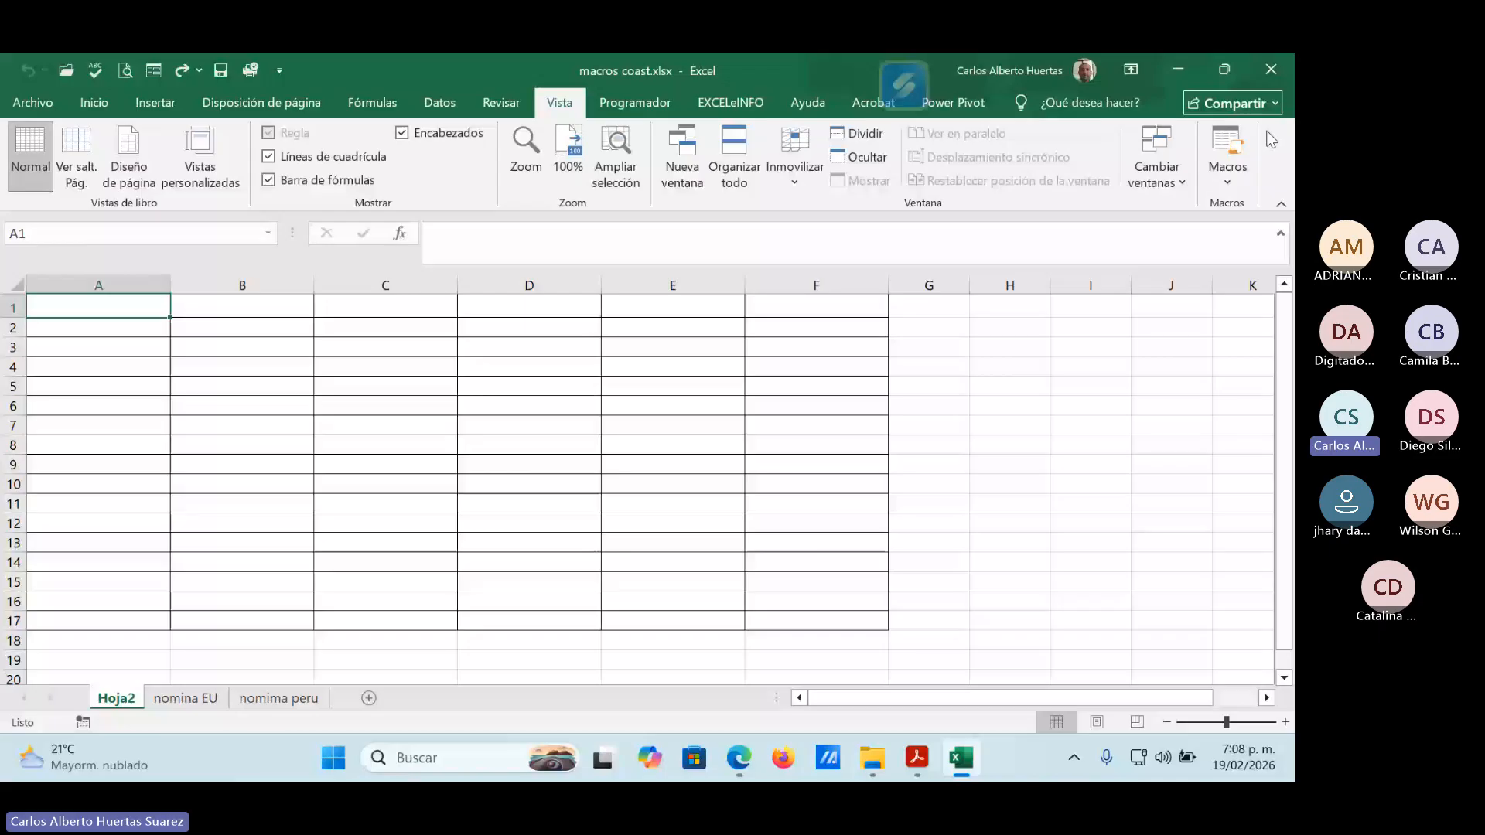
{"action": "left_click", "coordinate": [1227, 171]}
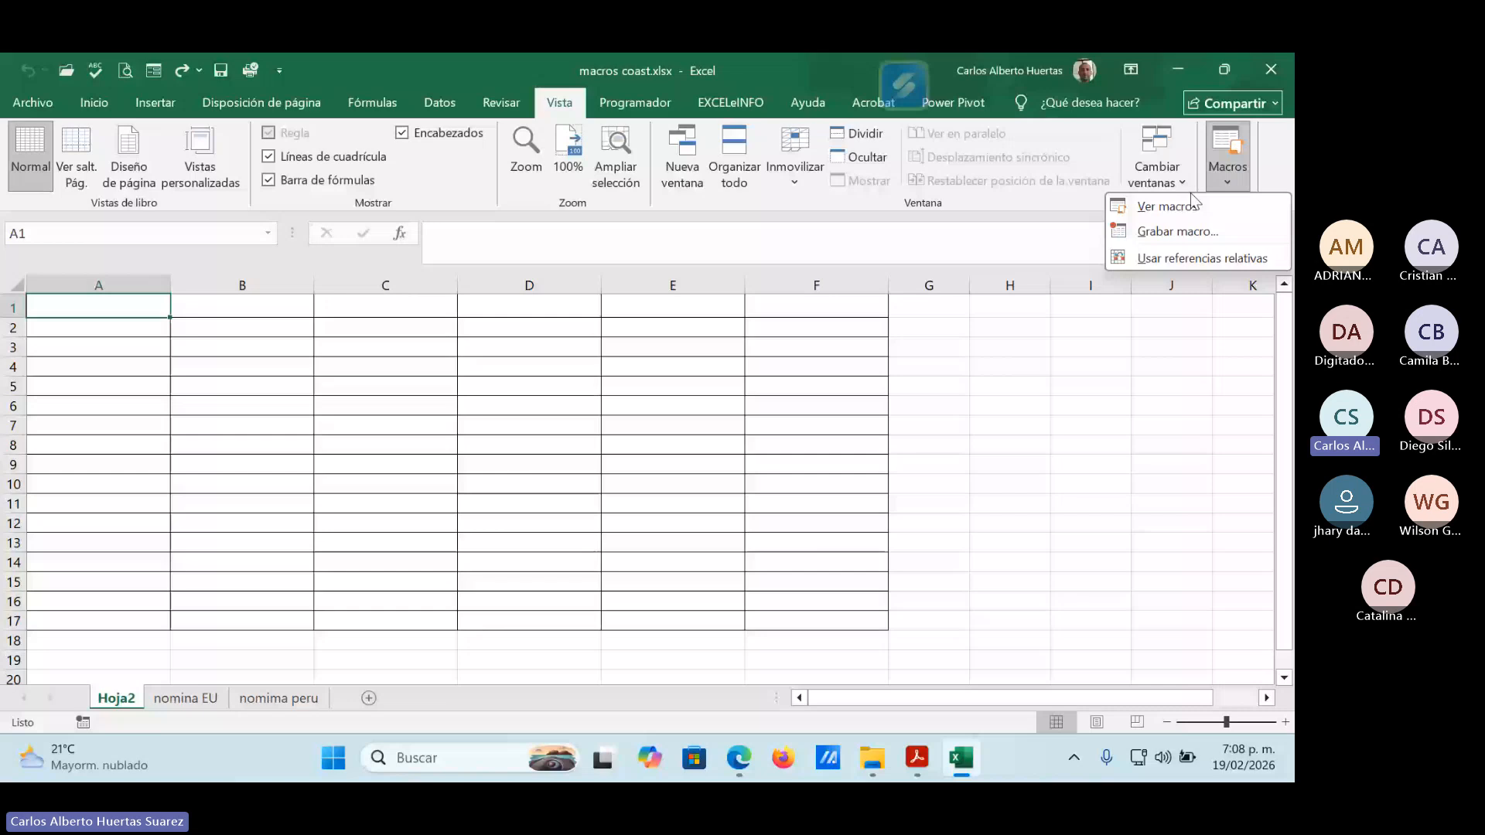
{"action": "left_click", "coordinate": [1194, 202]}
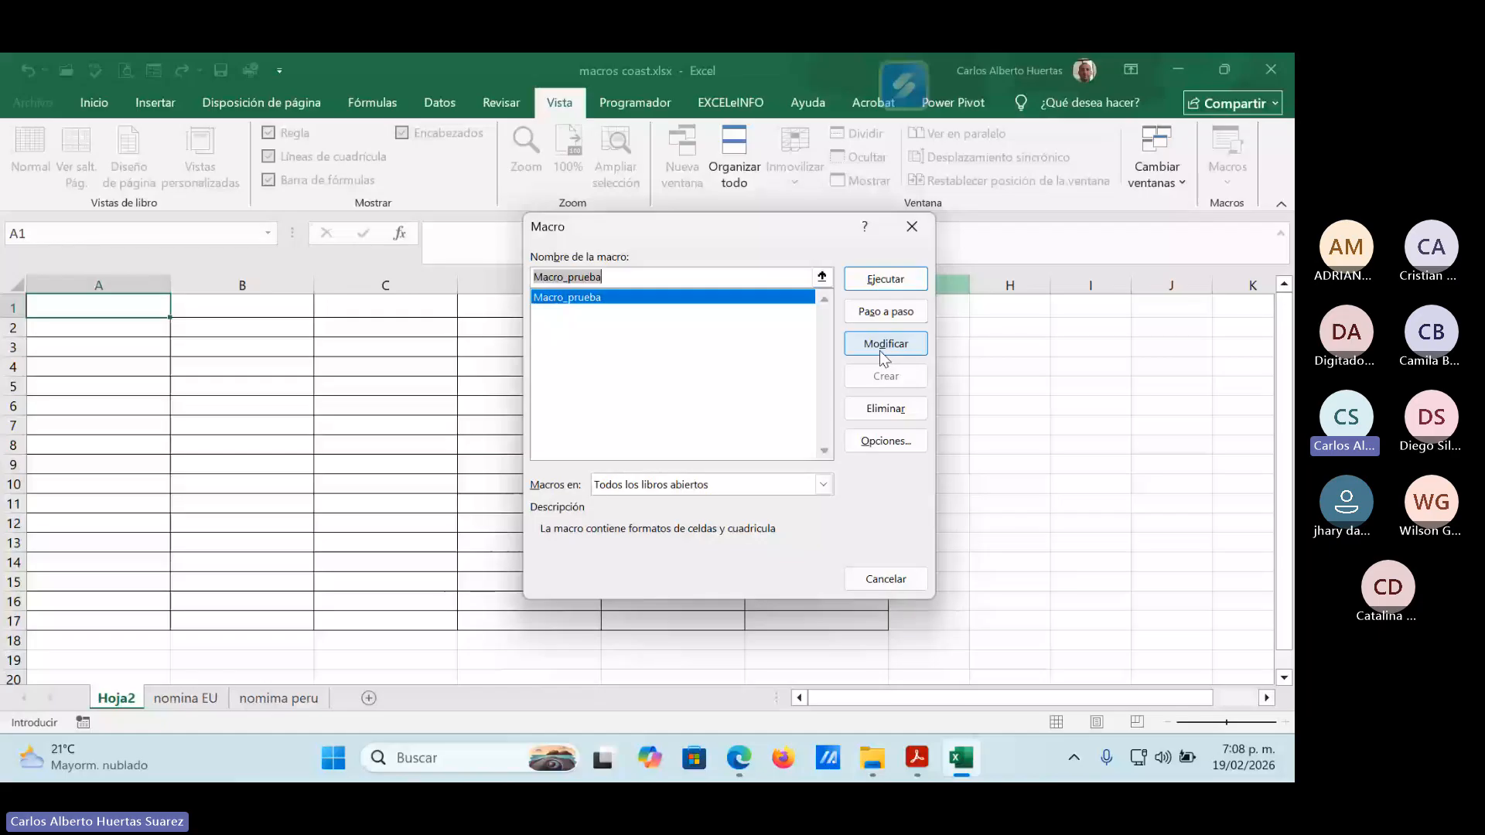
{"action": "left_click", "coordinate": [879, 351]}
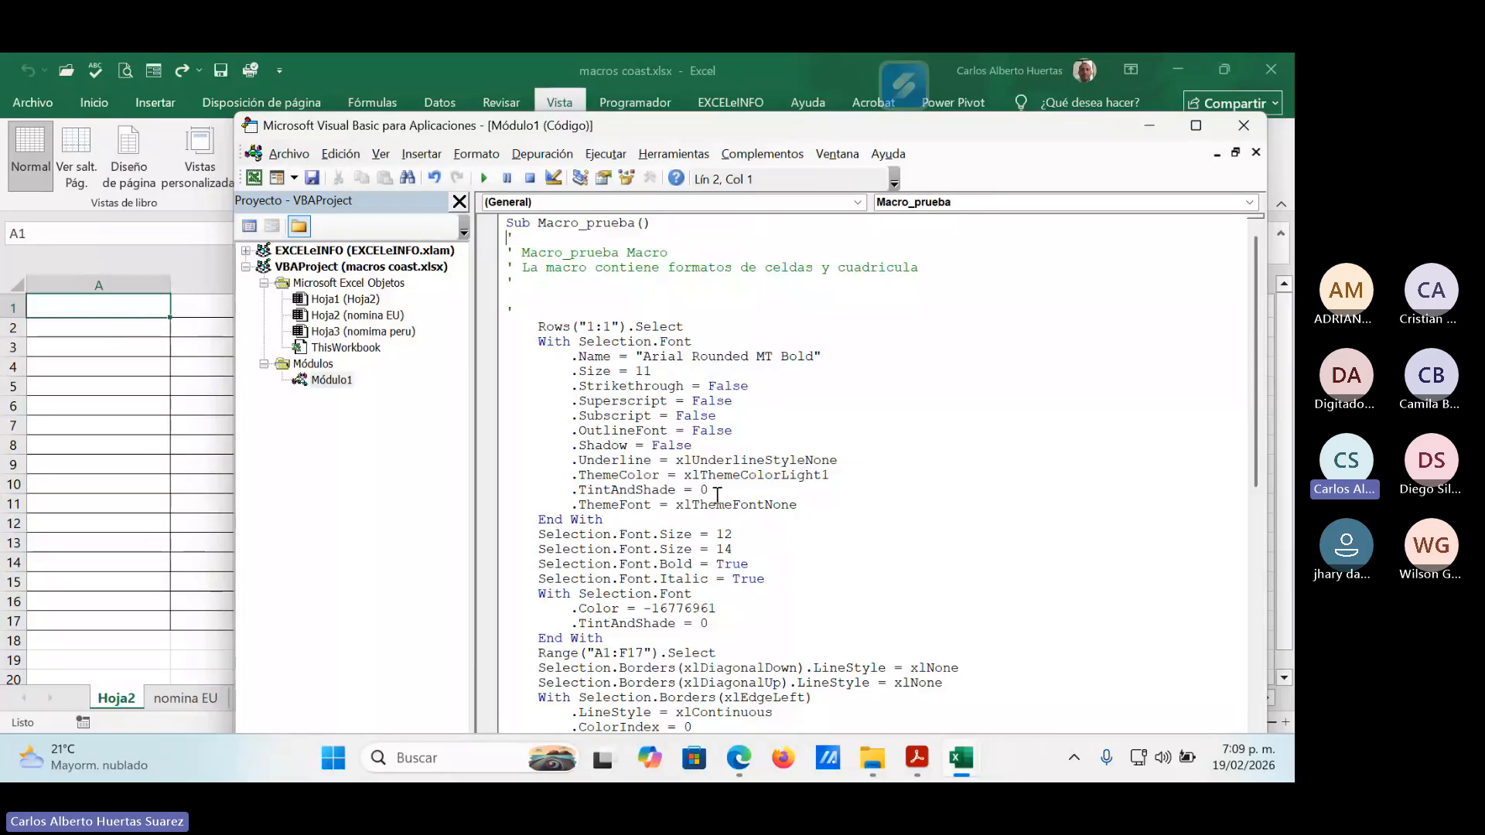
Change the range that receives borders in the Macro_prueba code to "b2:i17".
{"action": "scroll", "coordinate": [715, 495], "scroll_direction": "down", "scroll_amount": 3}
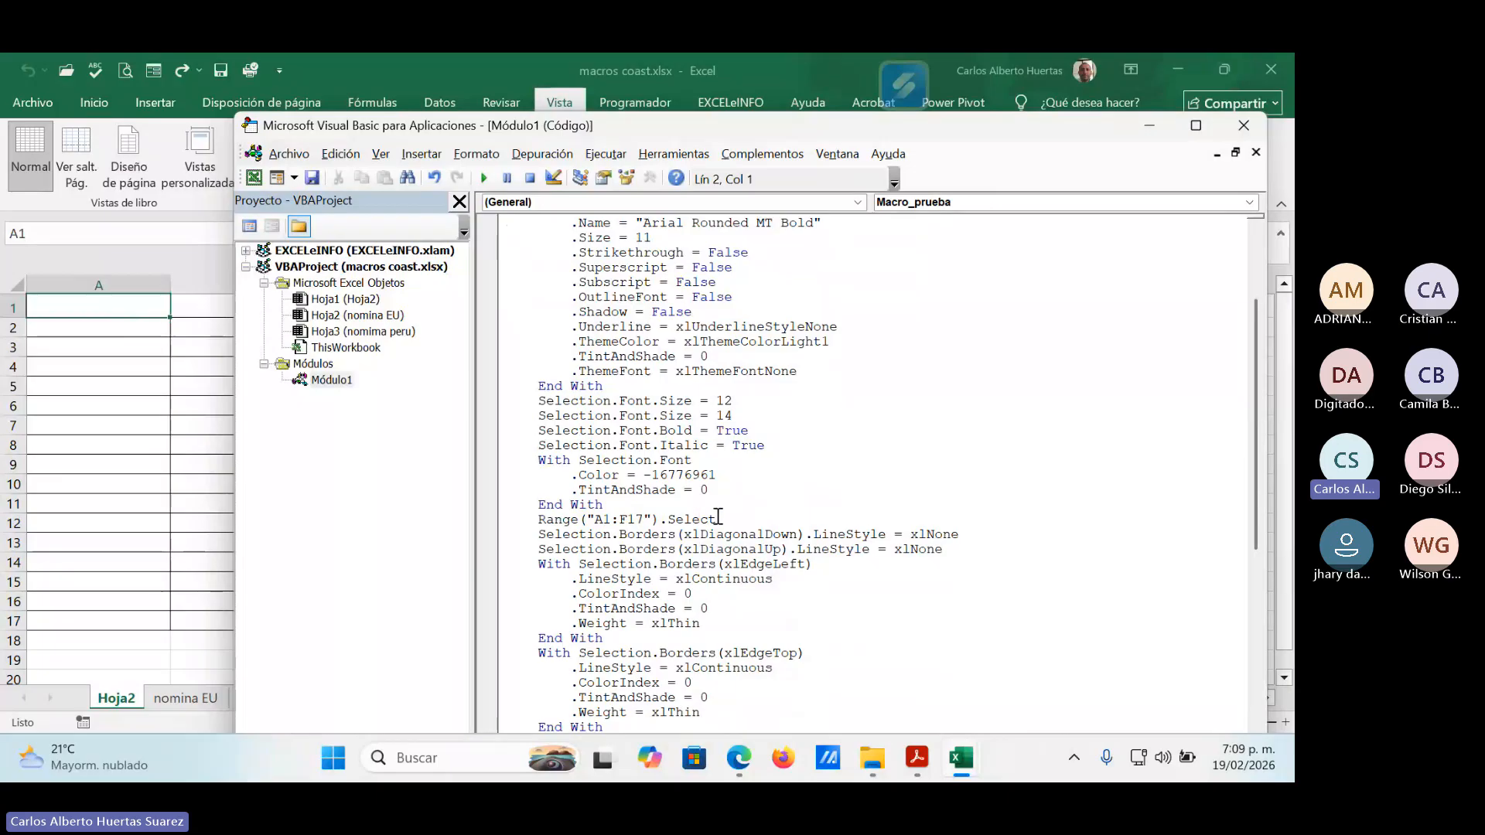
{"action": "left_click", "coordinate": [600, 519]}
{"action": "key", "text": "Delete"}
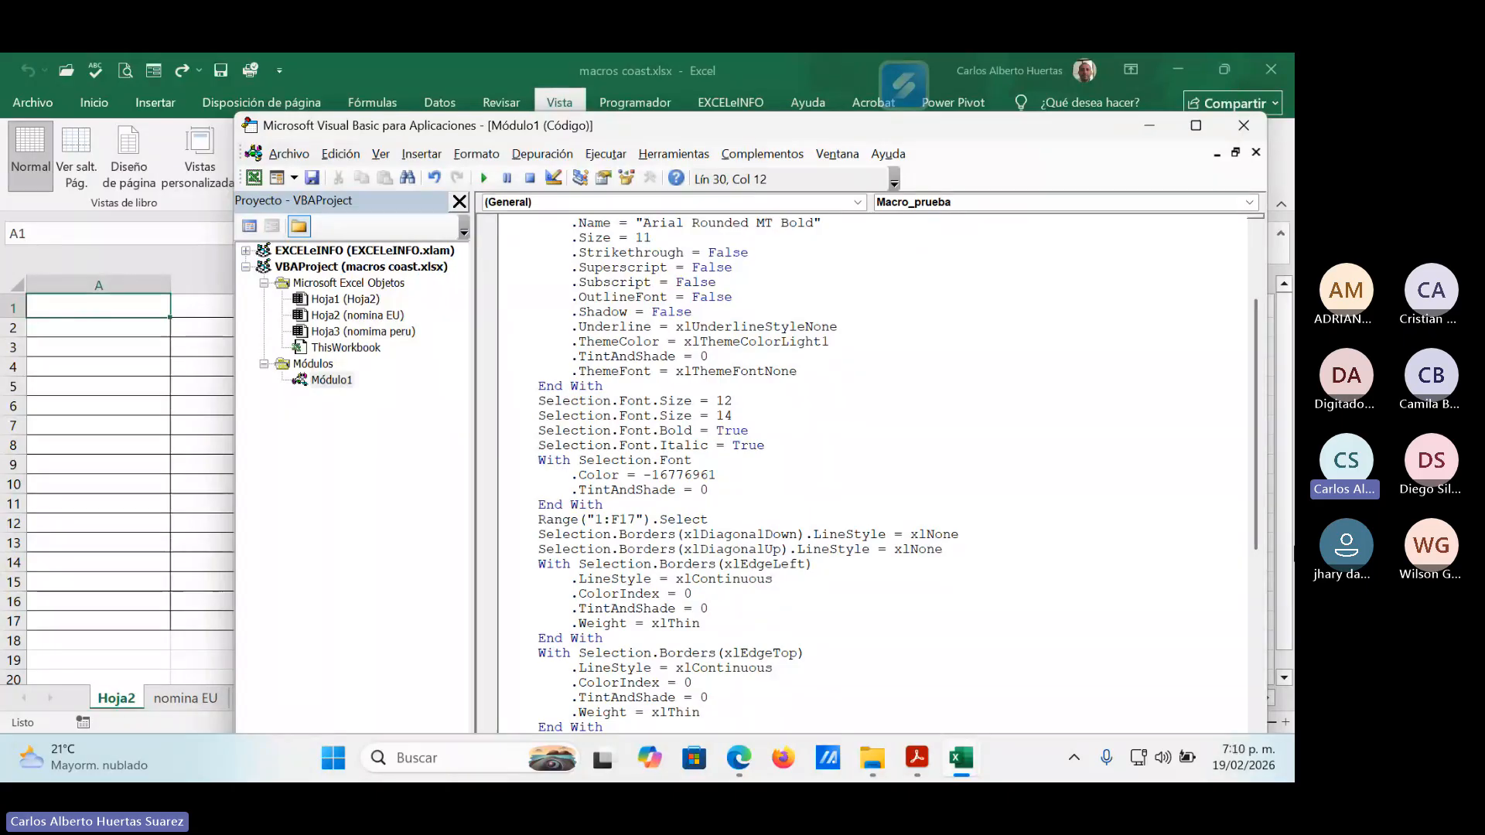
{"action": "type", "text": "b"}
{"action": "key", "text": "Delete"}
{"action": "type", "text": "2"}
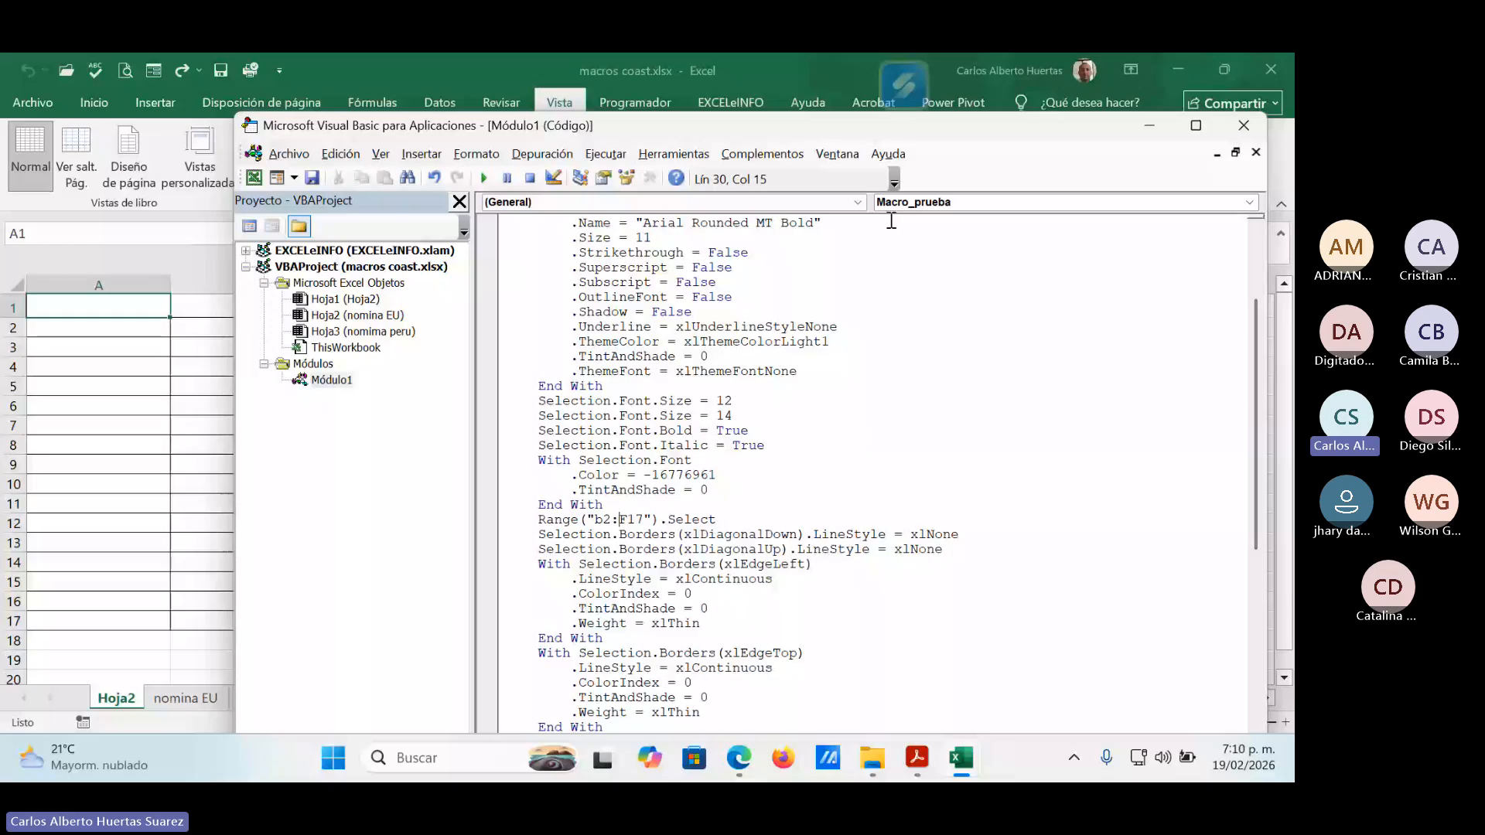
{"action": "left_click_drag", "start_coordinate": [938, 128], "coordinate": [908, 423]}
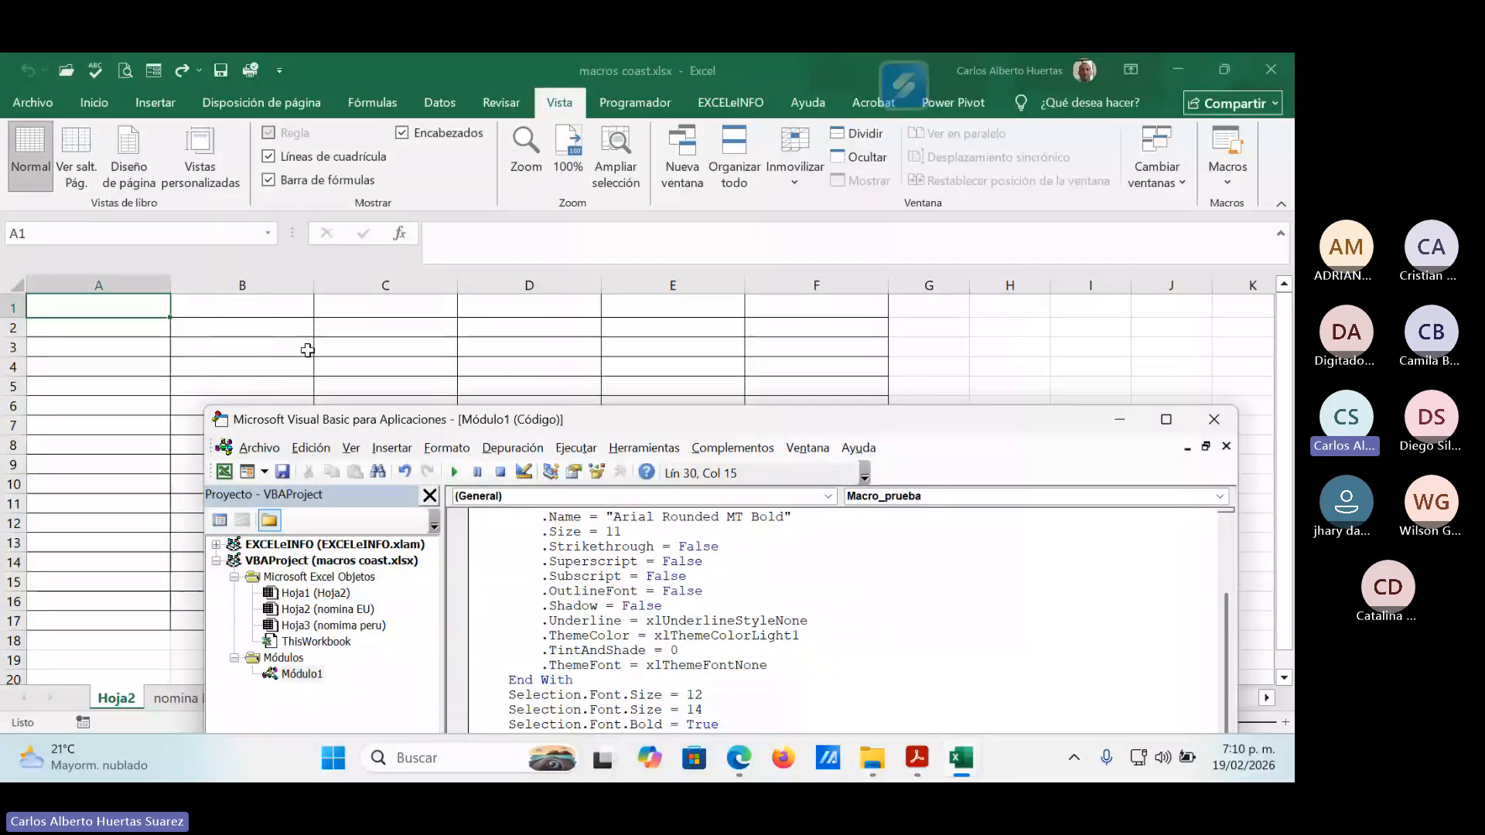
{"action": "scroll", "coordinate": [819, 727], "scroll_direction": "down", "scroll_amount": 3}
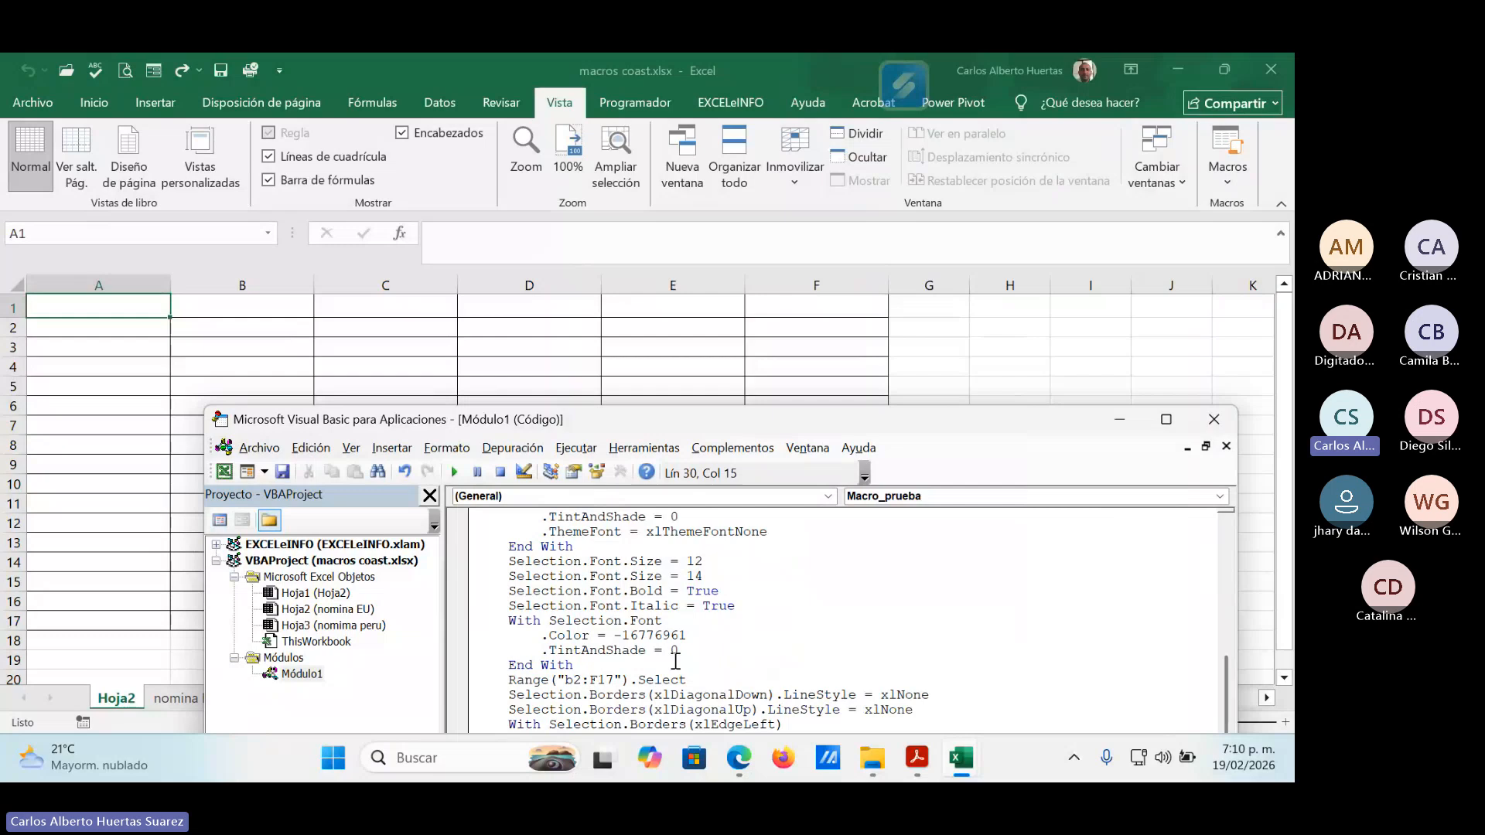
{"action": "key", "text": "Delete"}
{"action": "type", "text": "i"}
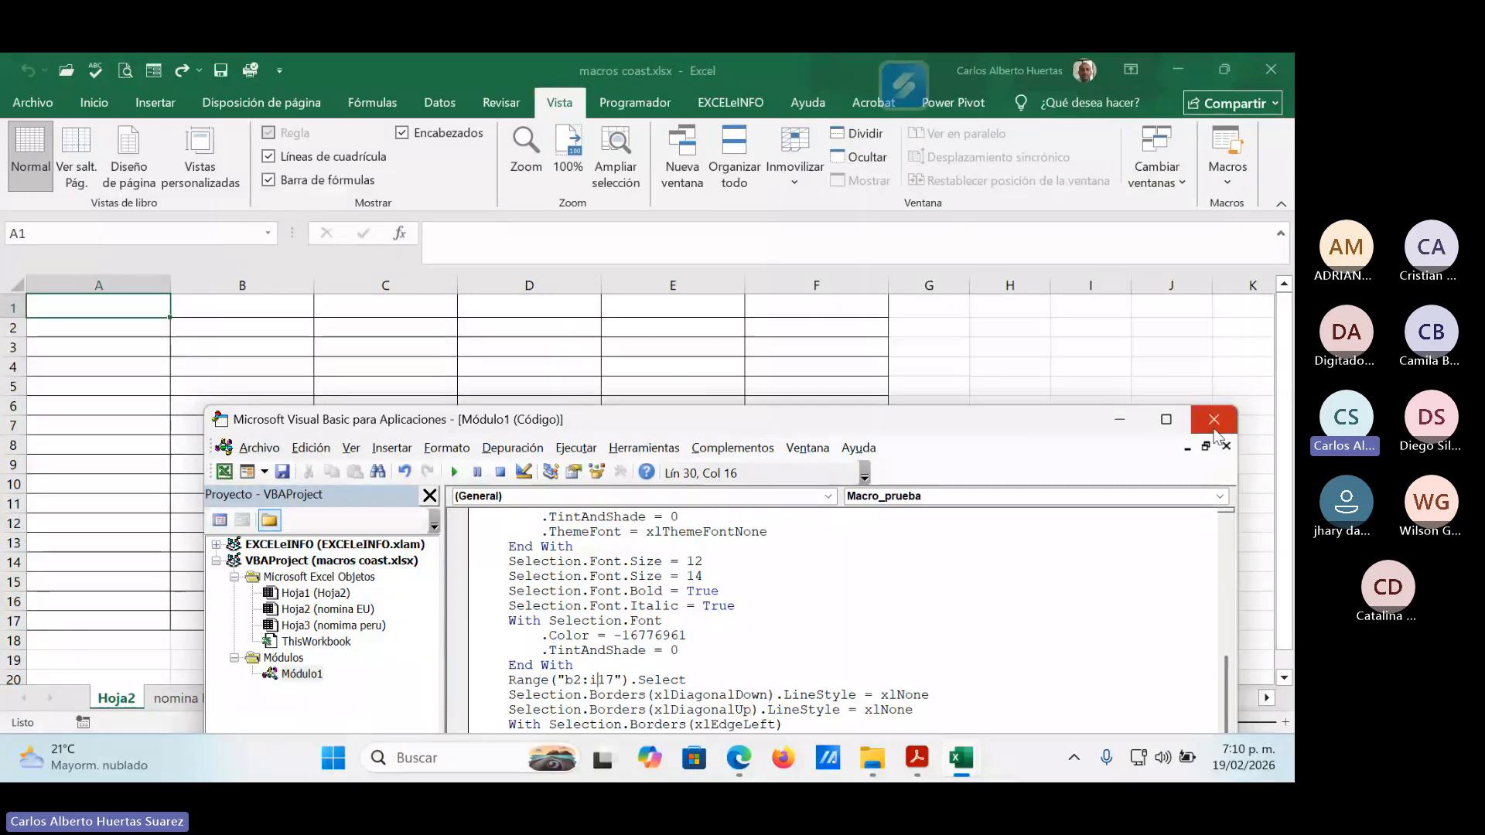
Enlarge the code editor and change the columns whose width Macro_prueba sets to "B:I".
{"action": "left_click_drag", "start_coordinate": [1014, 425], "coordinate": [1000, 131]}
{"action": "left_click", "coordinate": [1153, 128]}
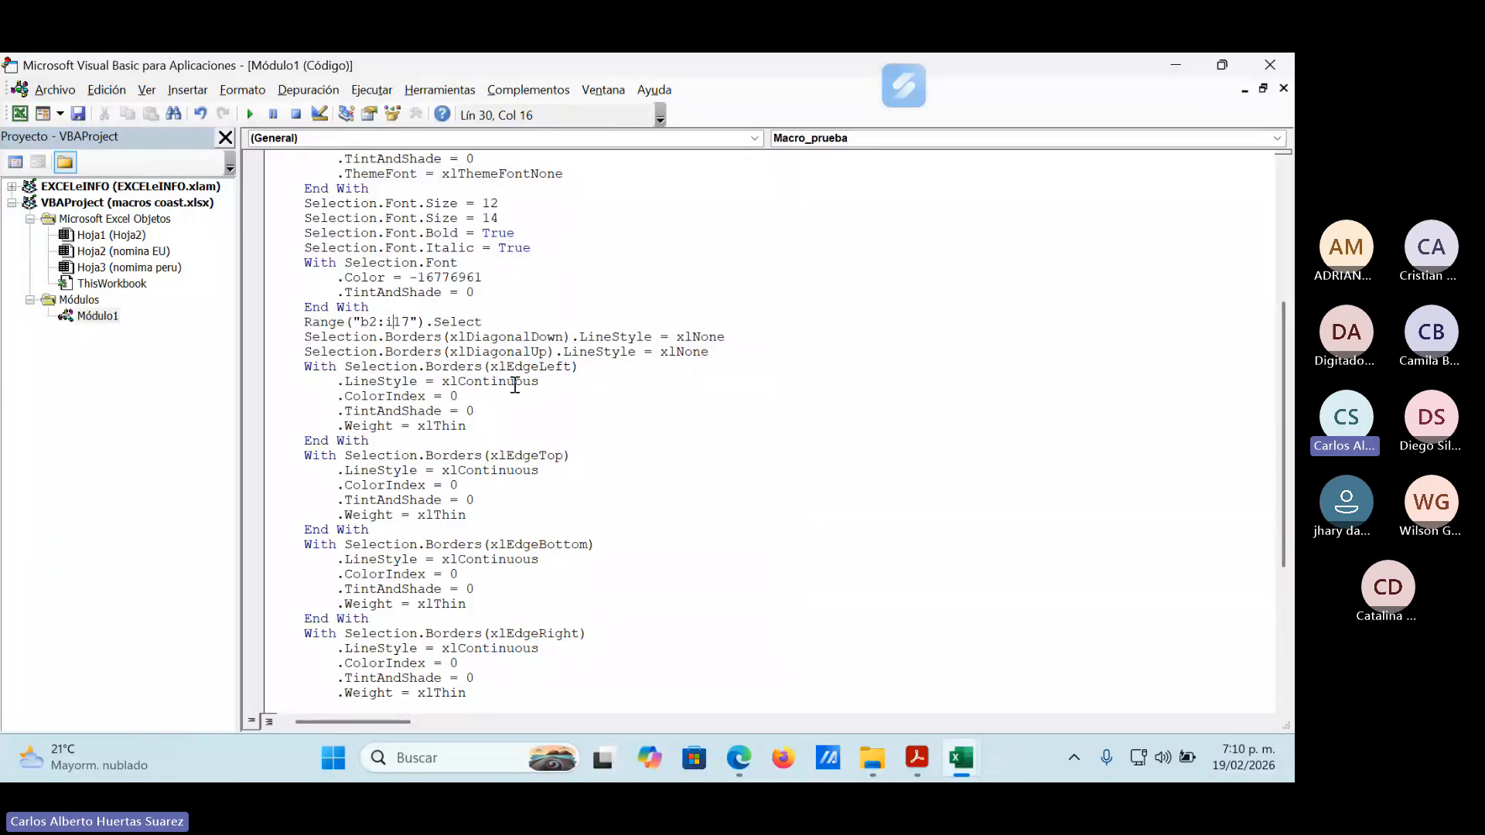
{"action": "scroll", "coordinate": [509, 404], "scroll_direction": "down", "scroll_amount": 2}
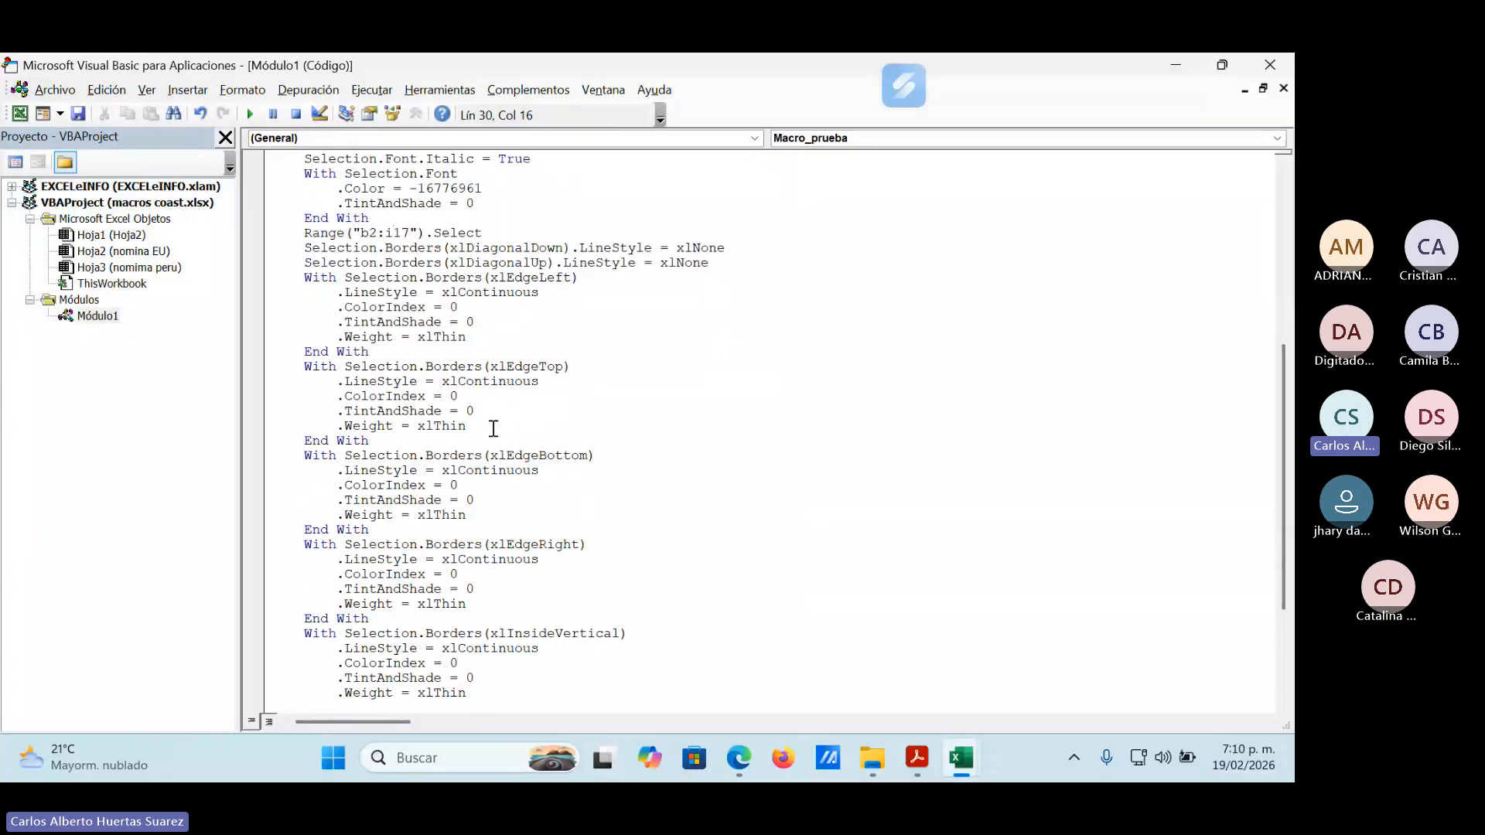
{"action": "scroll", "coordinate": [493, 428], "scroll_direction": "down", "scroll_amount": 3}
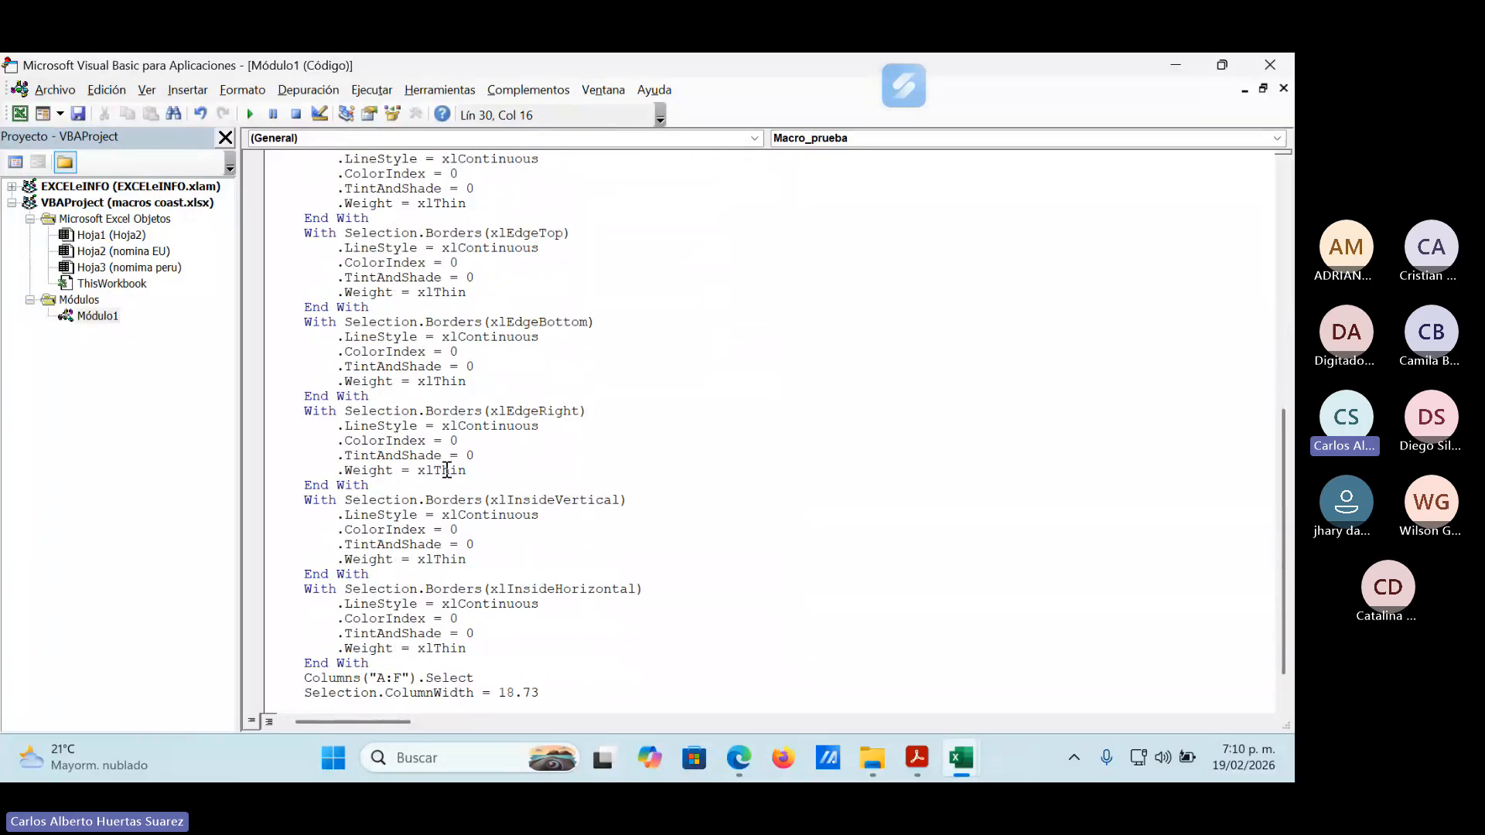
{"action": "scroll", "coordinate": [447, 470], "scroll_direction": "down", "scroll_amount": 1}
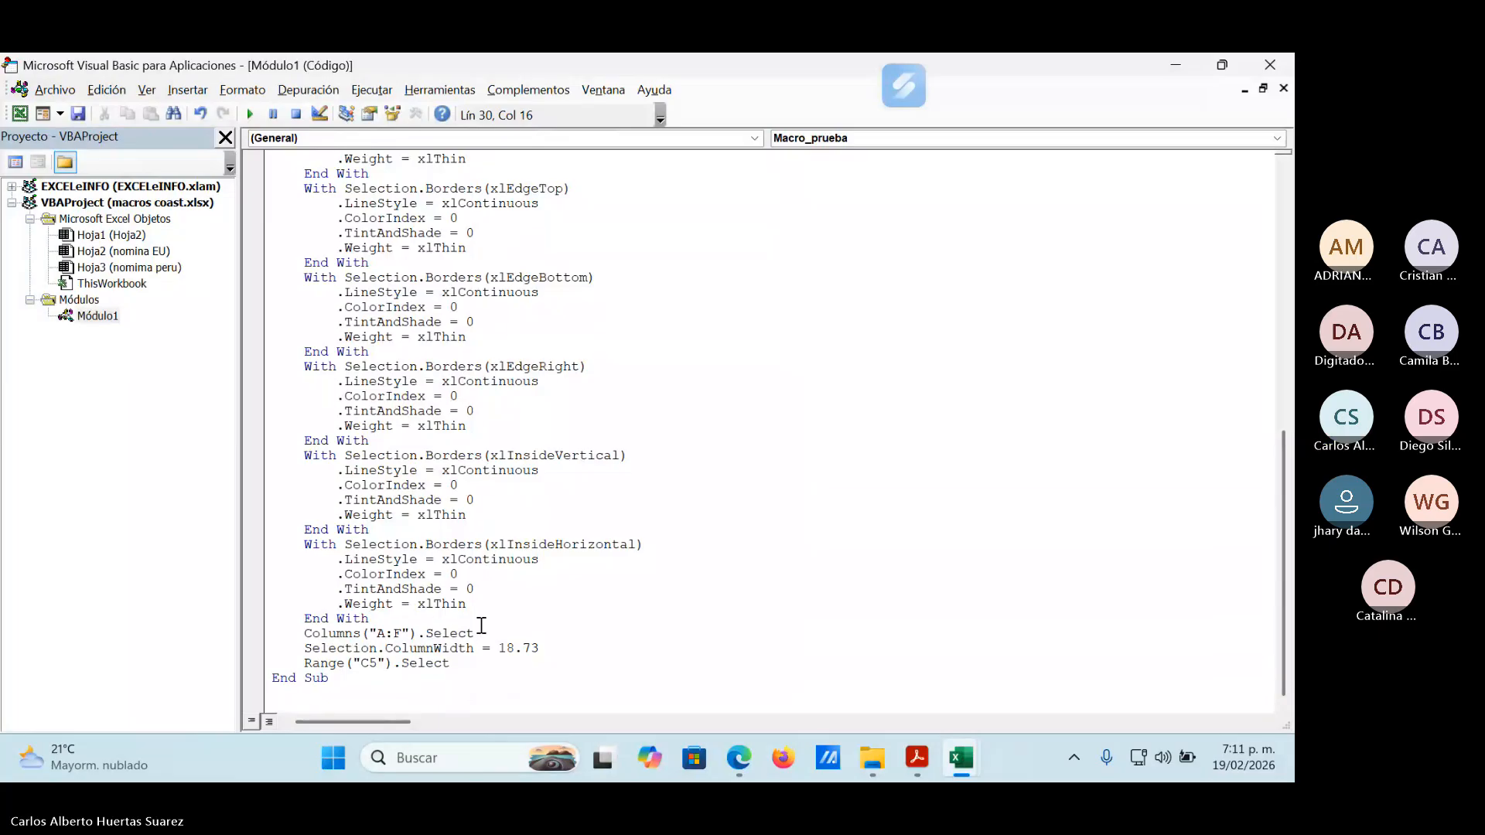
{"action": "left_click", "coordinate": [380, 633]}
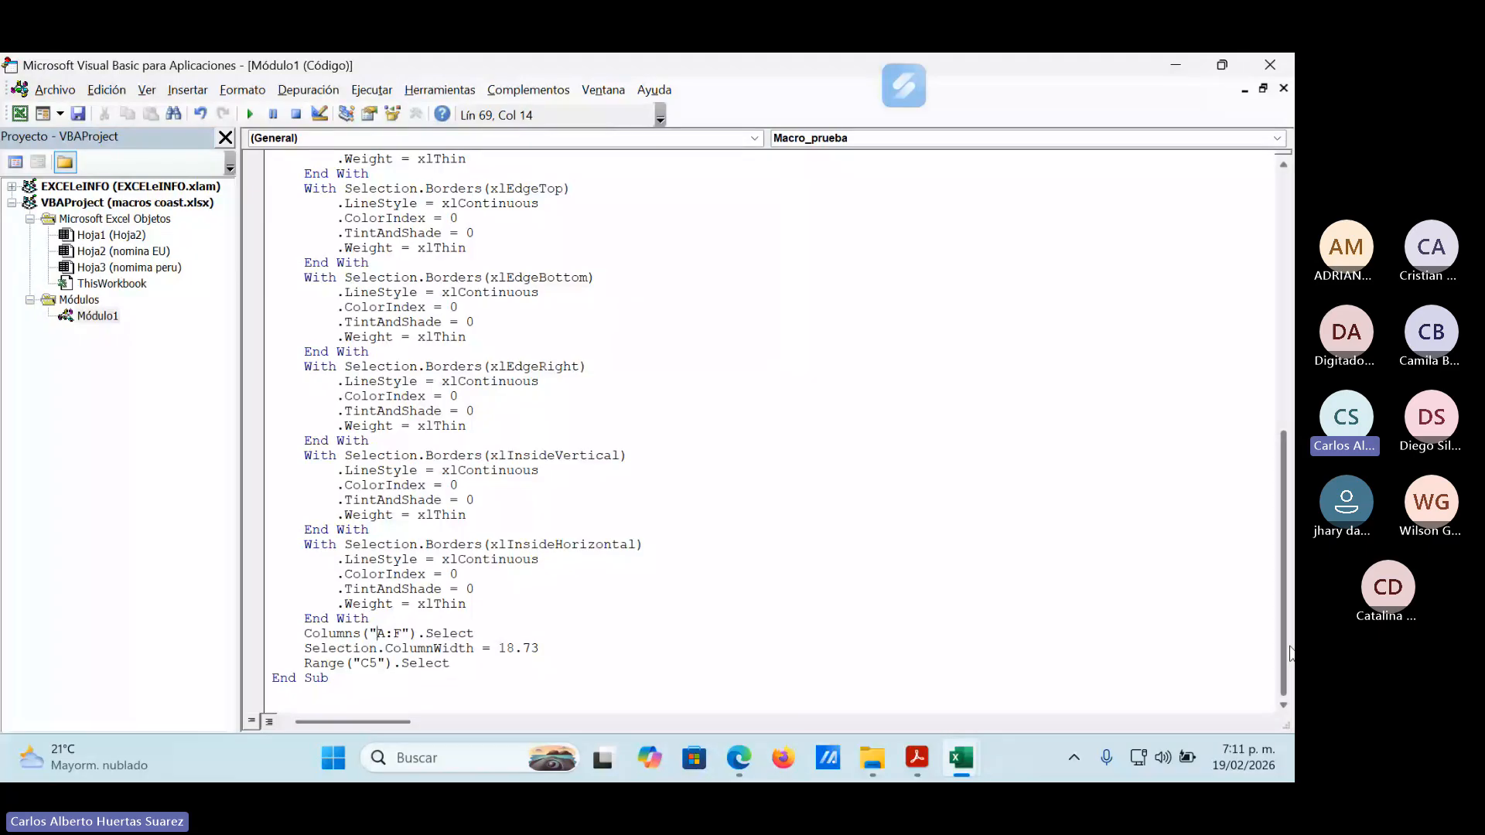
{"action": "key", "text": "Delete"}
{"action": "type", "text": "B"}
{"action": "key", "text": "Delete"}
{"action": "type", "text": "I"}
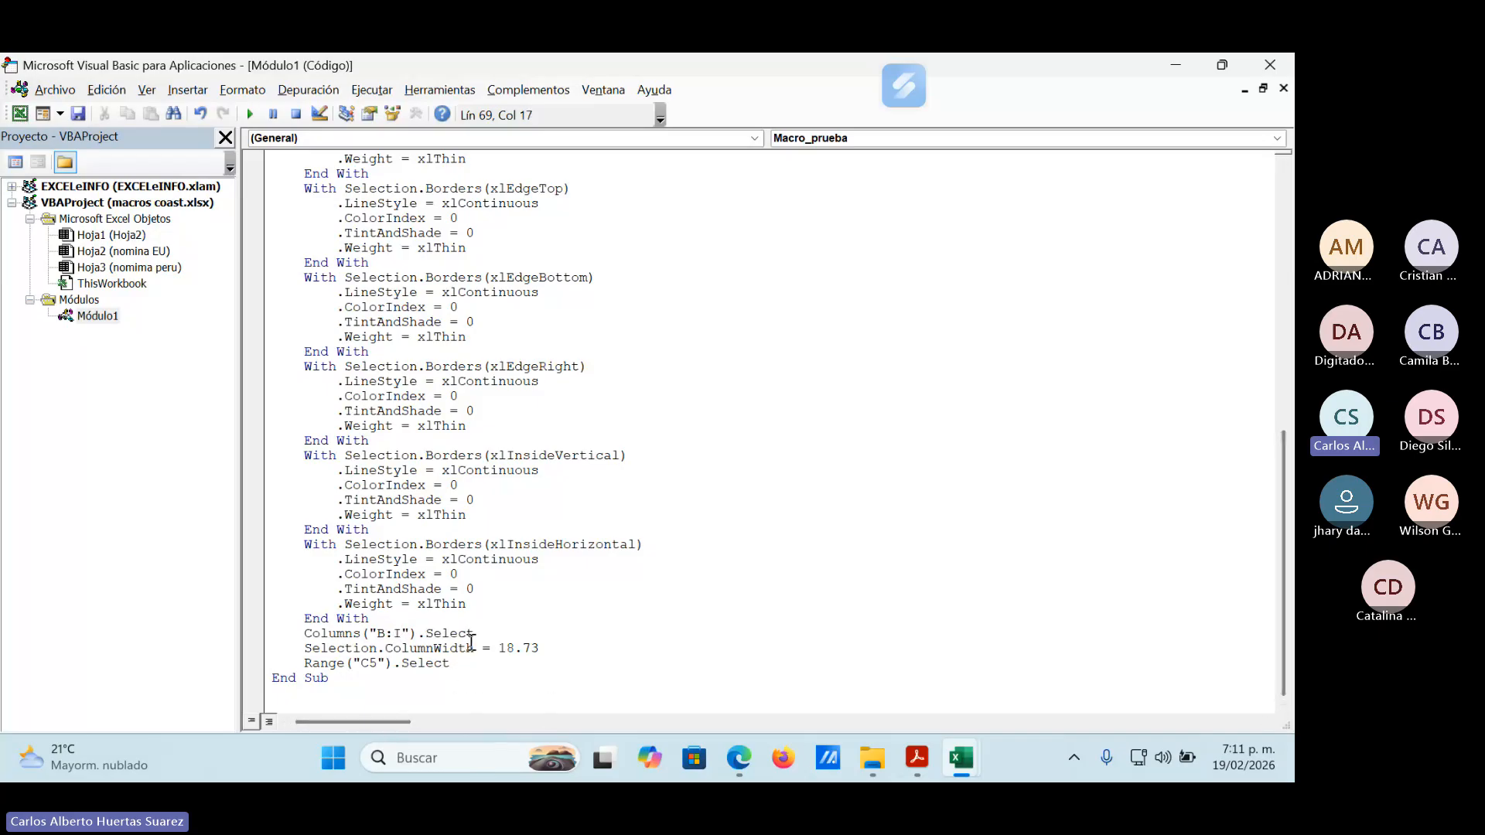
Change the row that gets the font formatting at the start of the Macro_prueba code to "2:2".
{"action": "scroll", "coordinate": [468, 642], "scroll_direction": "up", "scroll_amount": 6}
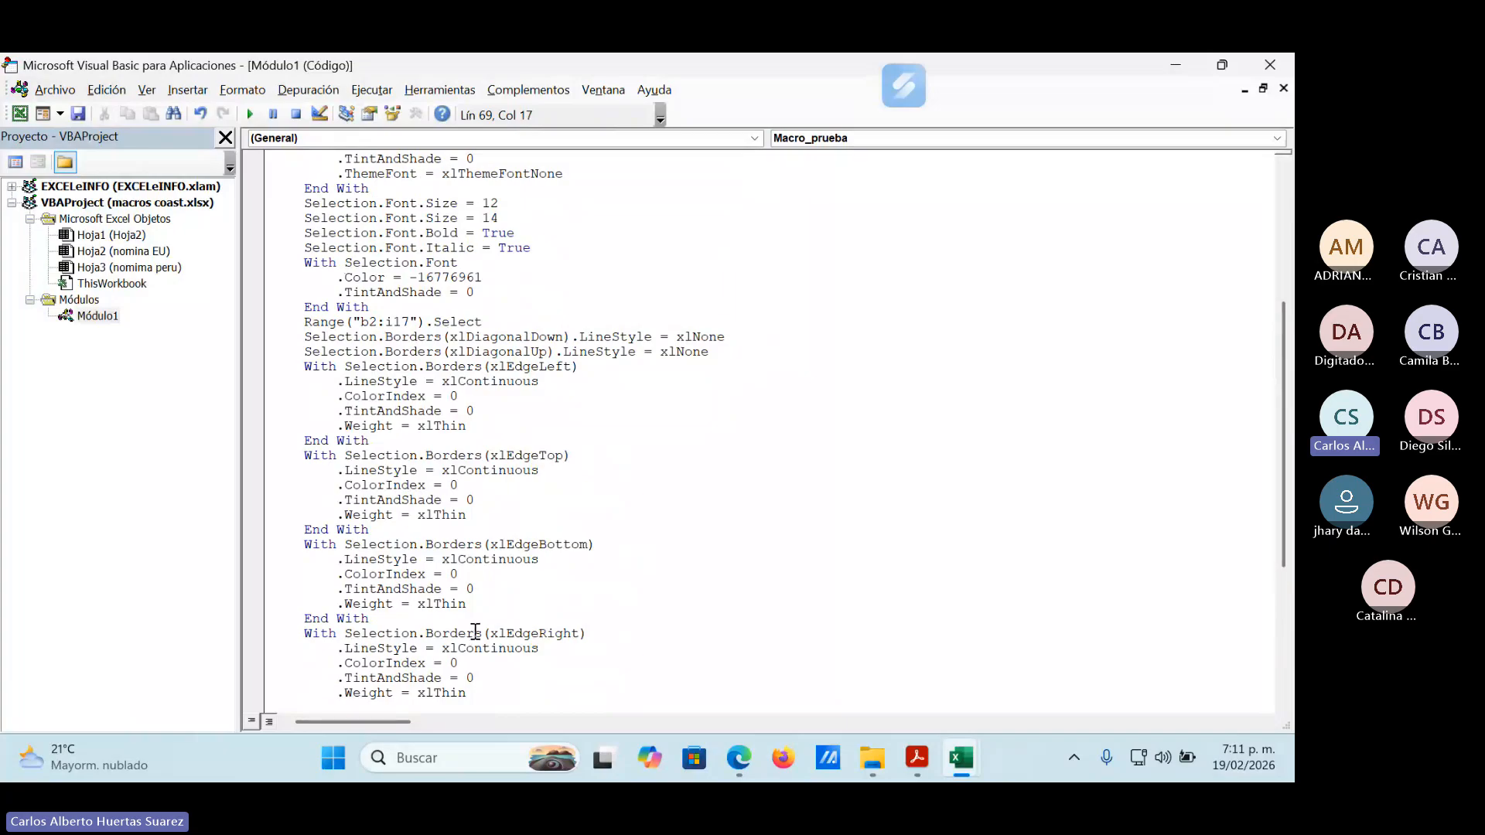
{"action": "scroll", "coordinate": [474, 632], "scroll_direction": "up", "scroll_amount": 5}
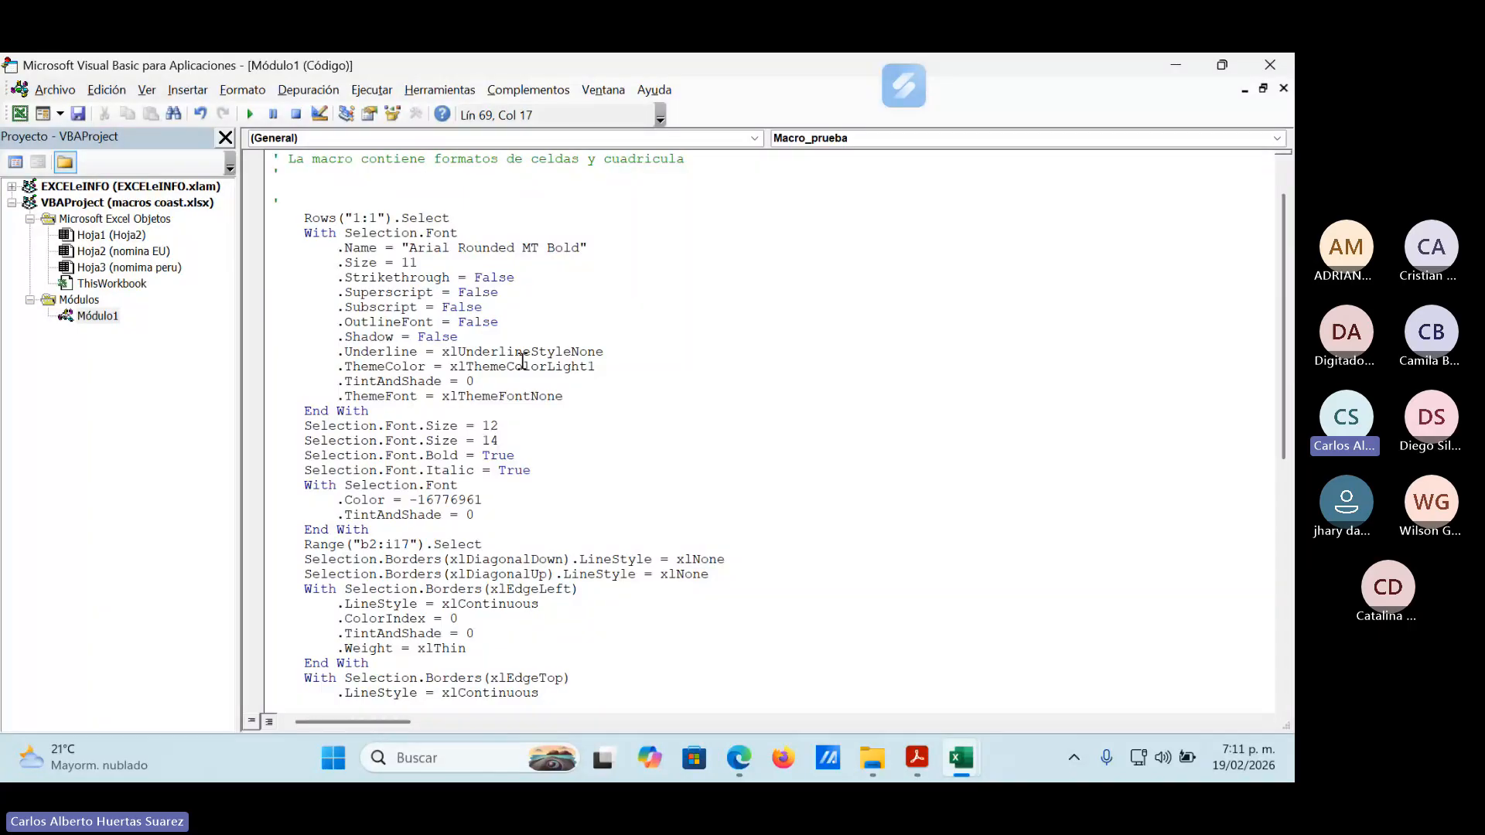
{"action": "scroll", "coordinate": [500, 360], "scroll_direction": "up", "scroll_amount": 1}
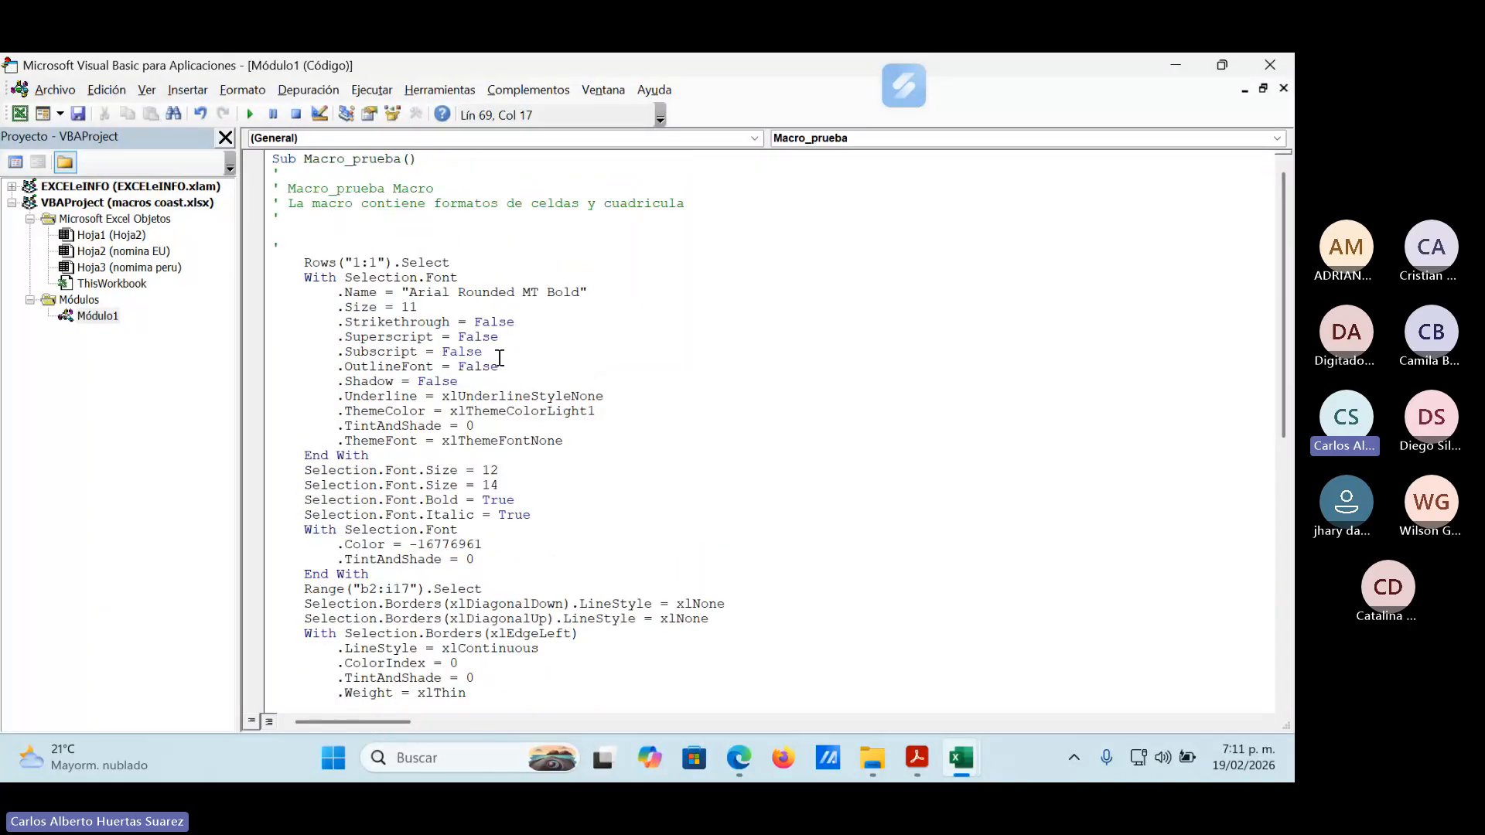
{"action": "left_click", "coordinate": [358, 262]}
{"action": "key", "text": "Delete"}
{"action": "type", "text": "2"}
{"action": "key", "text": "Right"}
{"action": "key", "text": "Delete"}
{"action": "type", "text": "2"}
Save macros coast.xlsx, keeping it as a macro-free workbook, and close the code editor.
{"action": "left_click", "coordinate": [79, 115]}
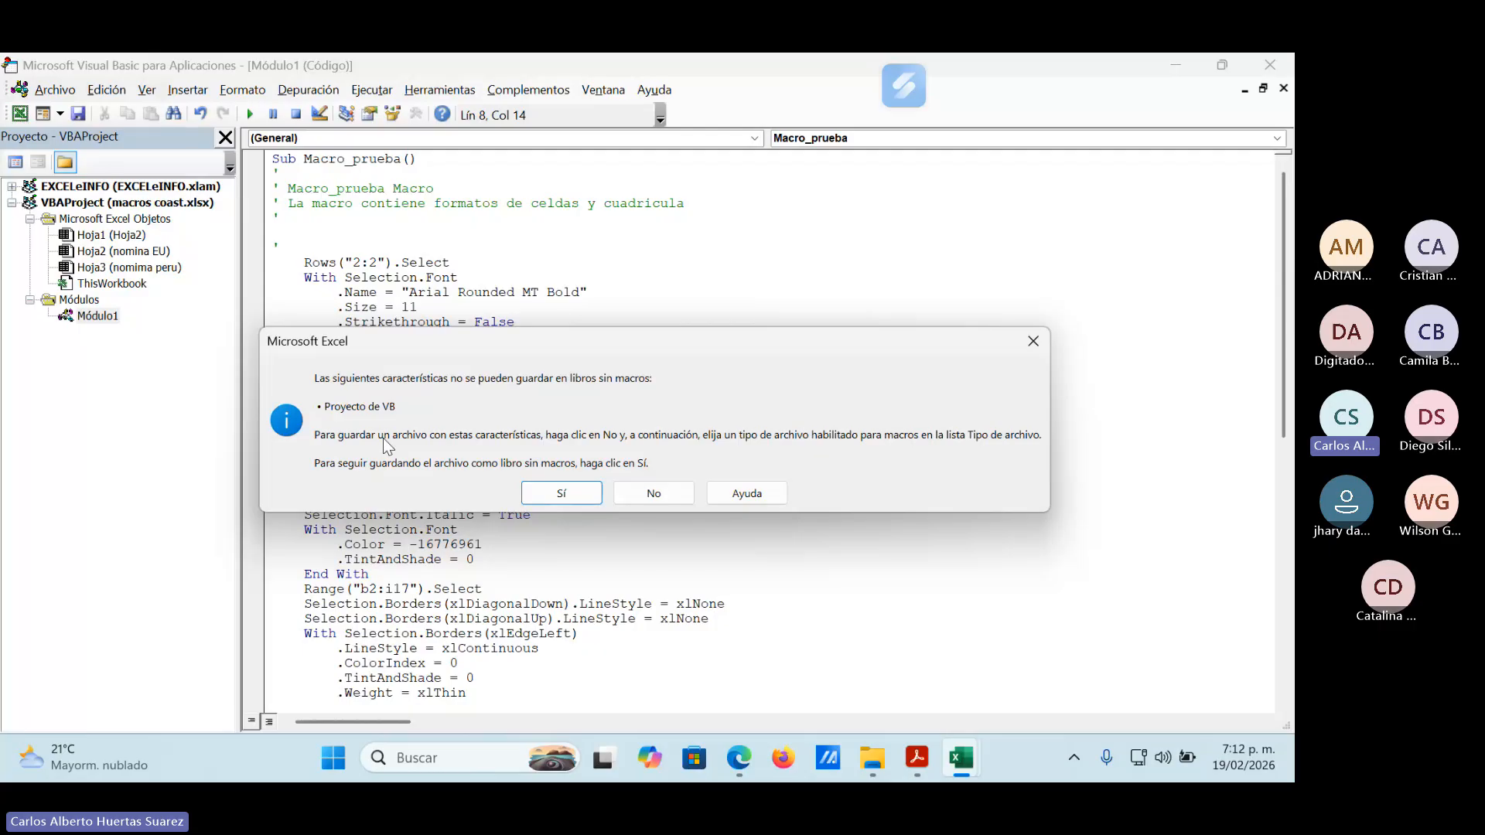
{"action": "left_click", "coordinate": [570, 493]}
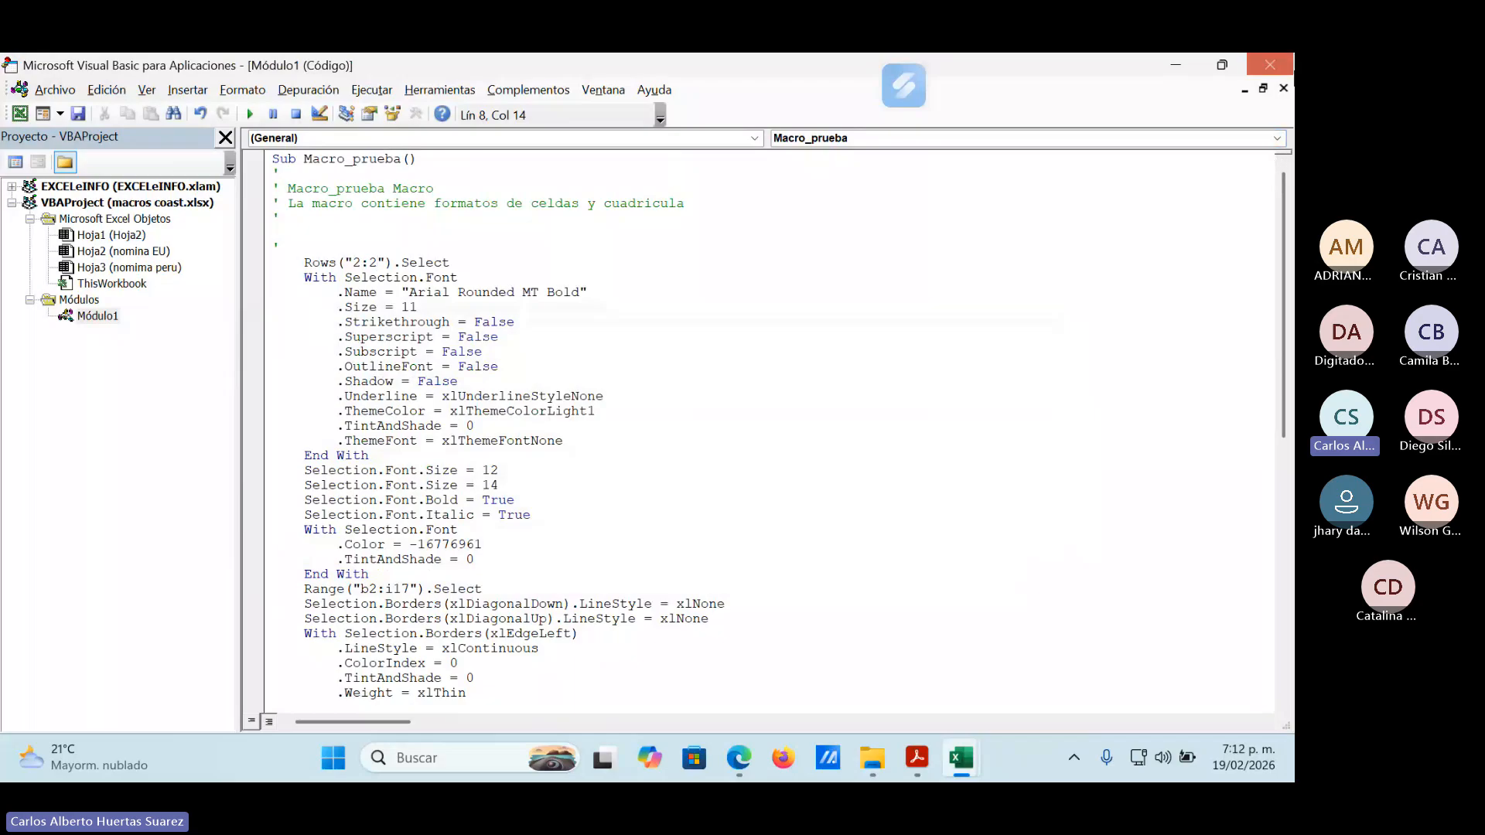
{"action": "left_click", "coordinate": [1274, 70]}
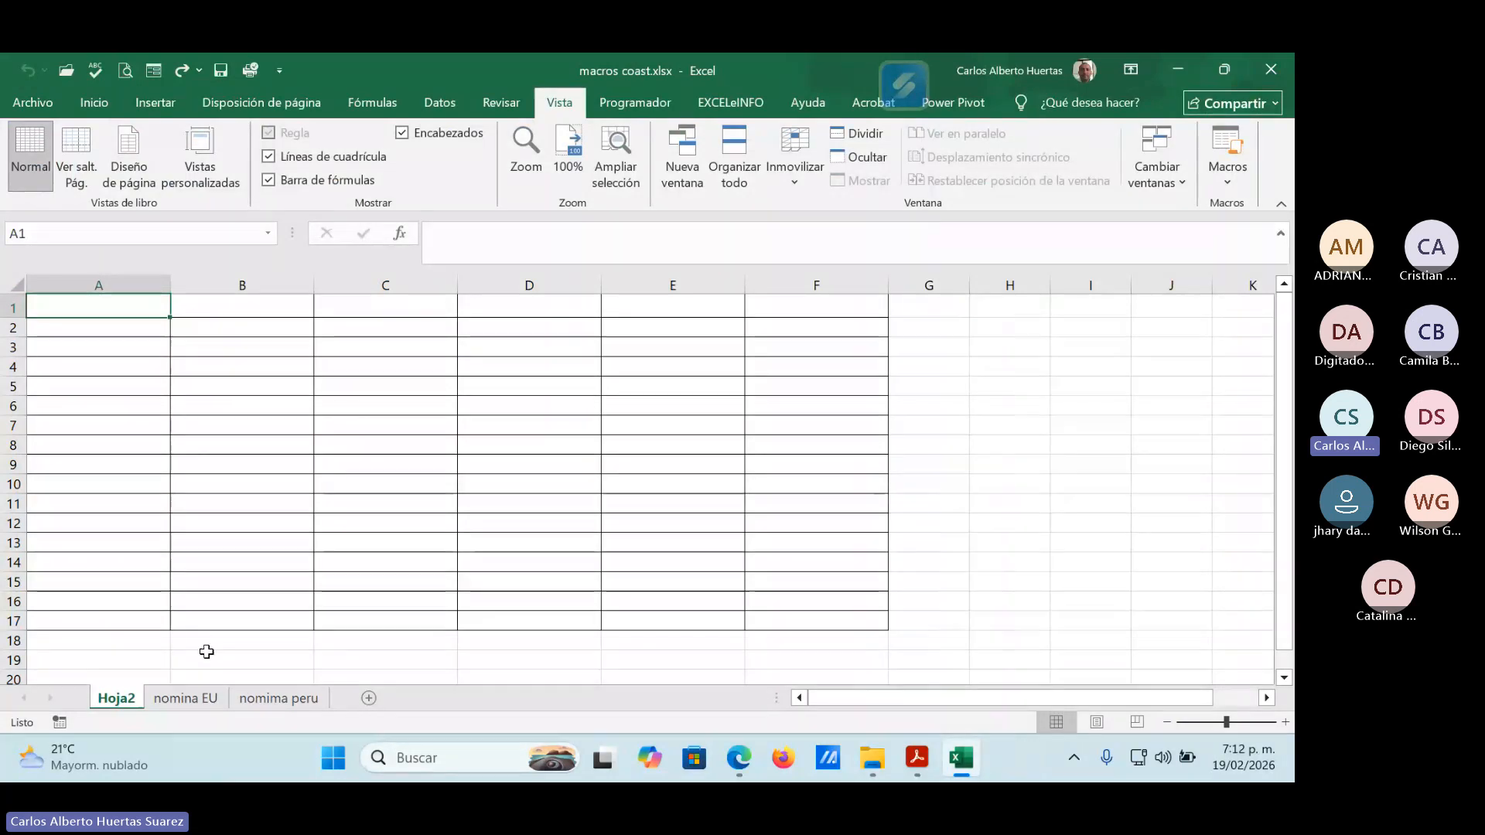
Run the edited Macro_prueba on the nomina EU sheet and select B2:I17 to show the formatted range.
{"action": "left_click", "coordinate": [179, 698]}
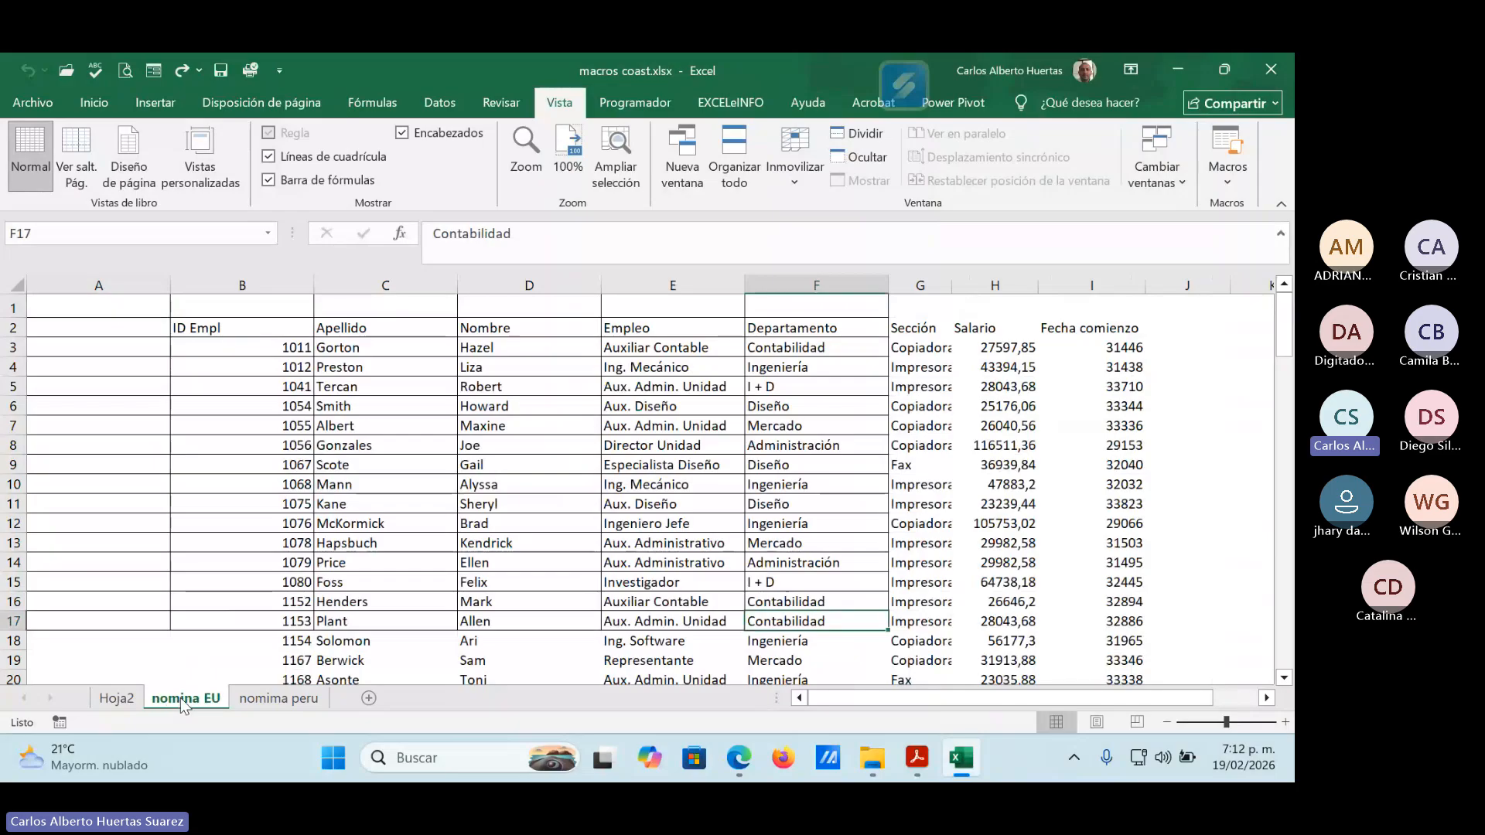
{"action": "left_click", "coordinate": [259, 329]}
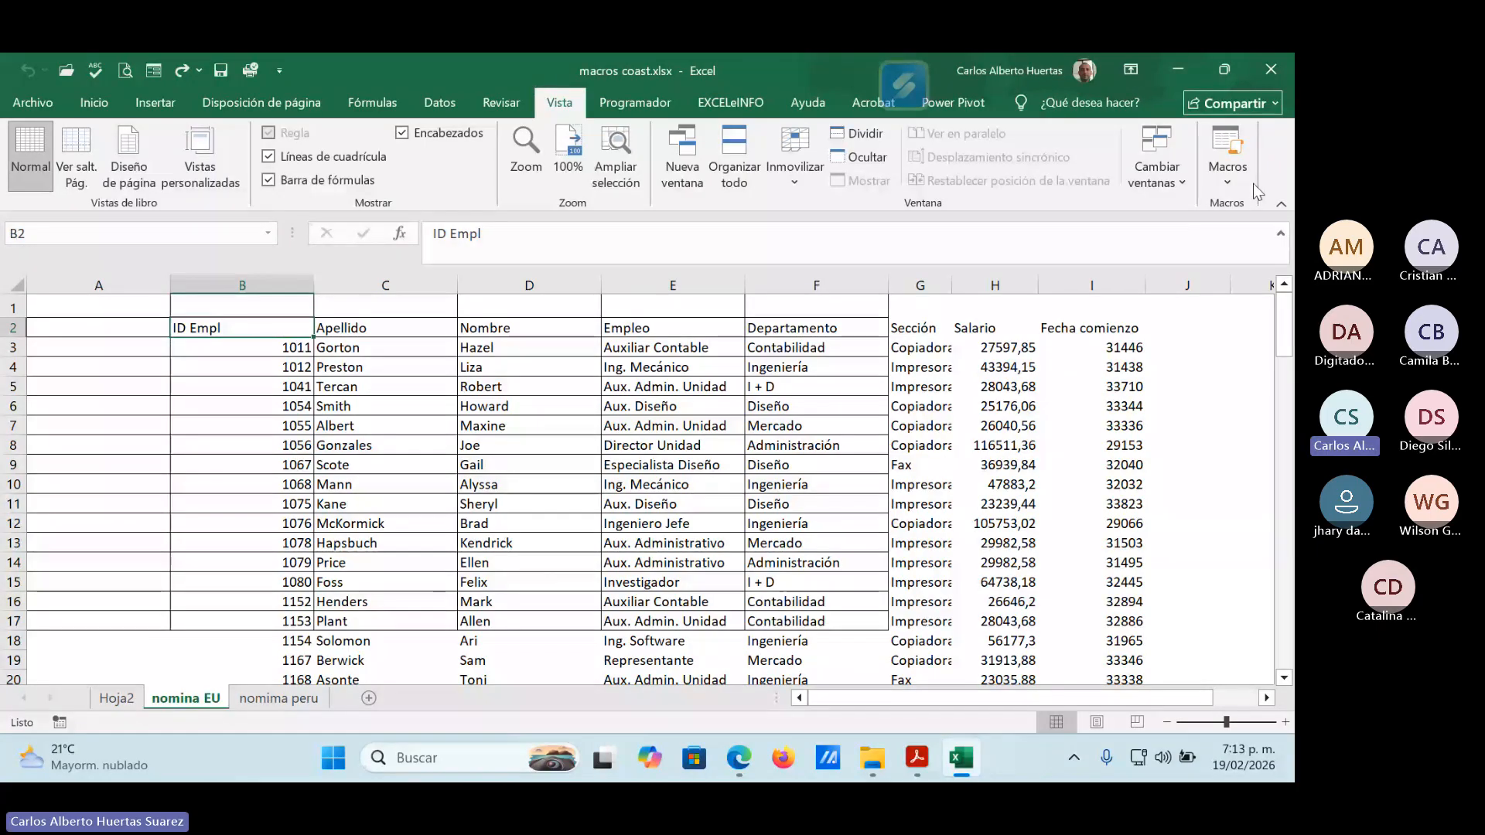
{"action": "left_click", "coordinate": [1228, 182]}
{"action": "left_click", "coordinate": [1204, 199]}
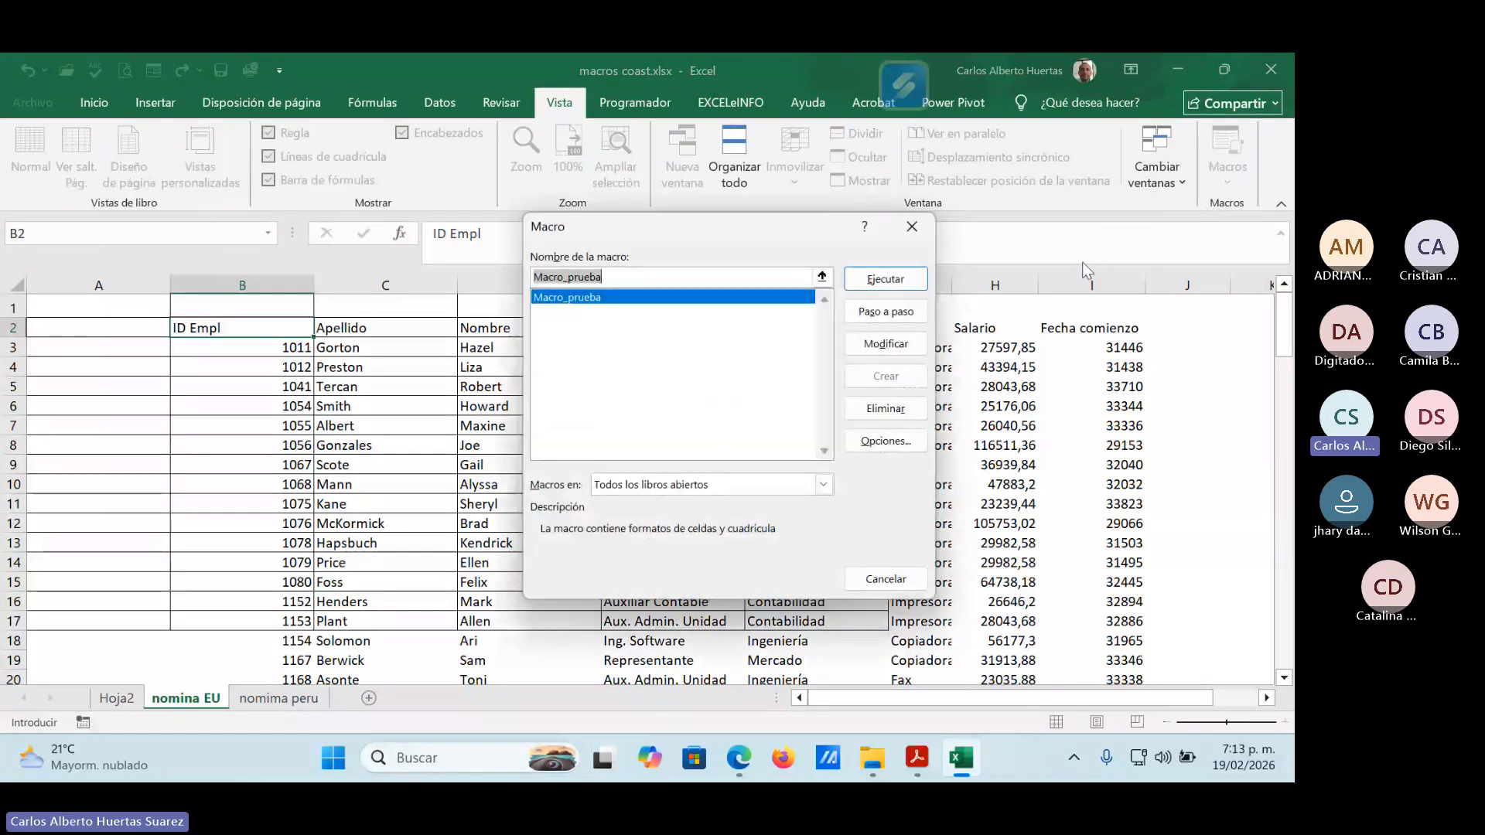
{"action": "left_click", "coordinate": [909, 277]}
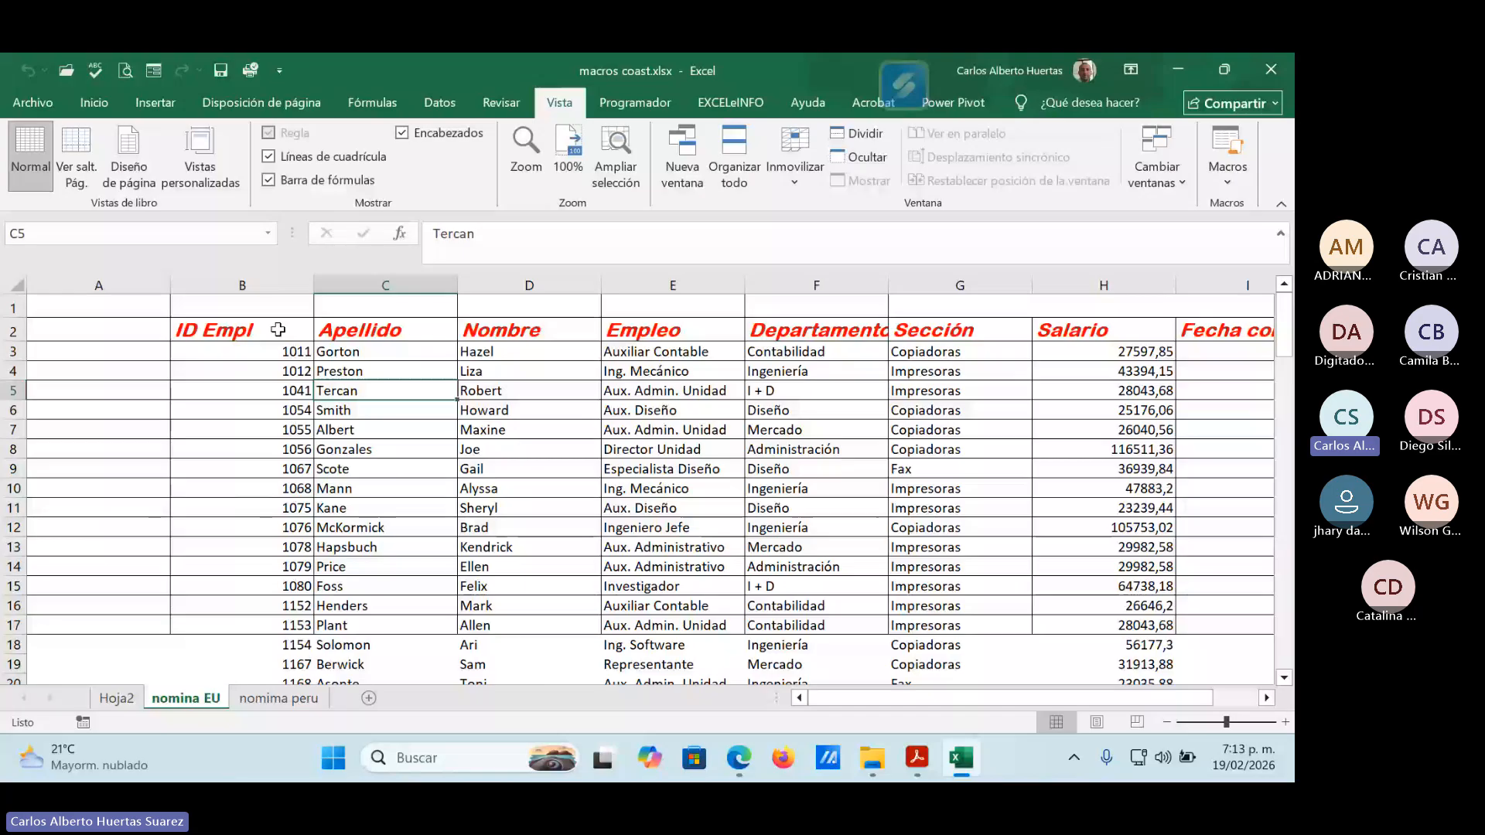
{"action": "left_click_drag", "start_coordinate": [303, 337], "coordinate": [1195, 616]}
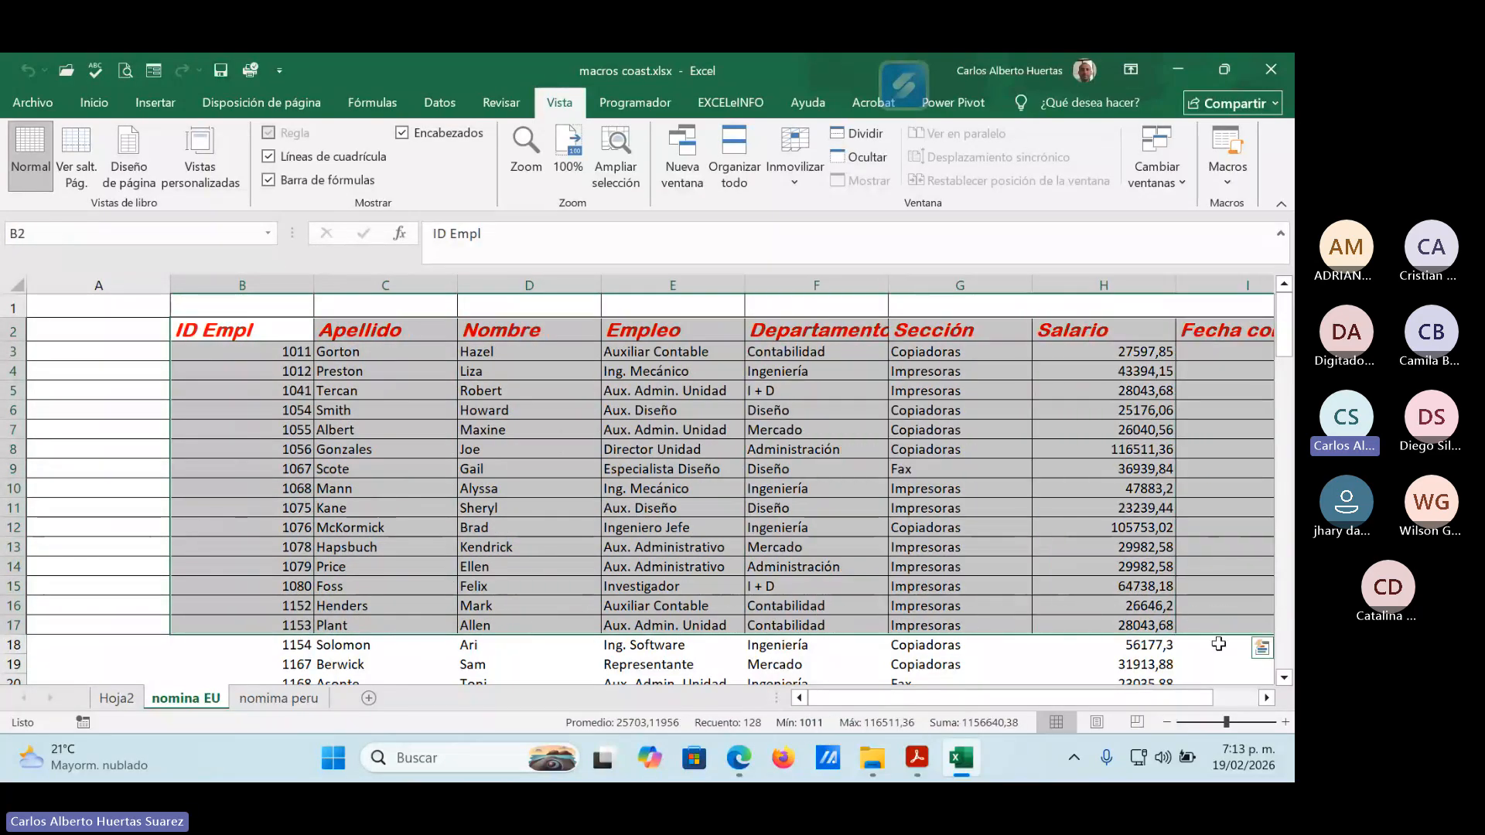
Examine the formatted nomina EU table through column I, and compare it with the bordered grid on Hoja2.
{"action": "left_click_drag", "start_coordinate": [1143, 696], "coordinate": [1179, 701]}
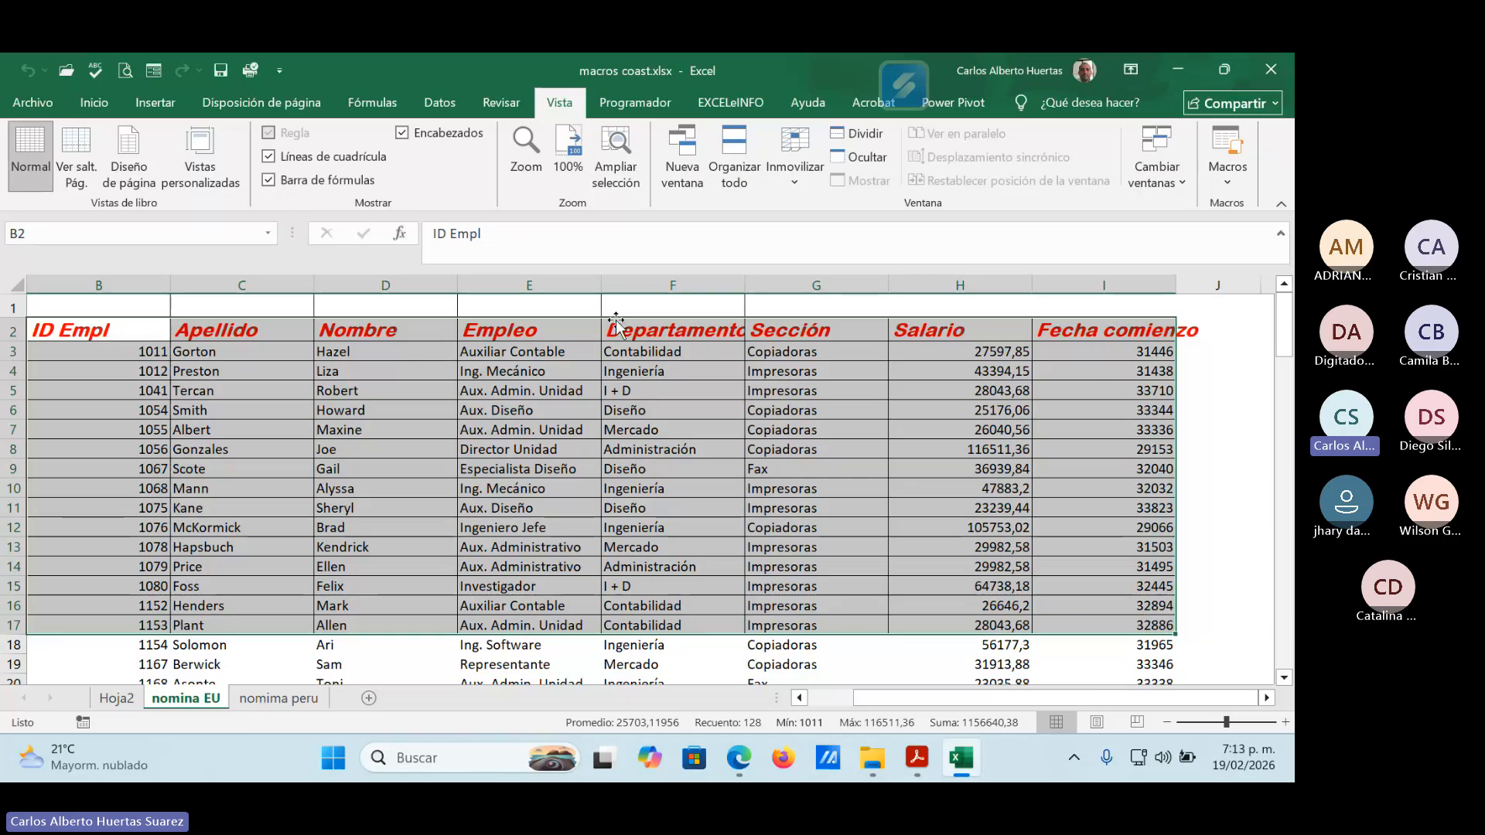
{"action": "left_click", "coordinate": [139, 331]}
{"action": "left_click", "coordinate": [96, 105]}
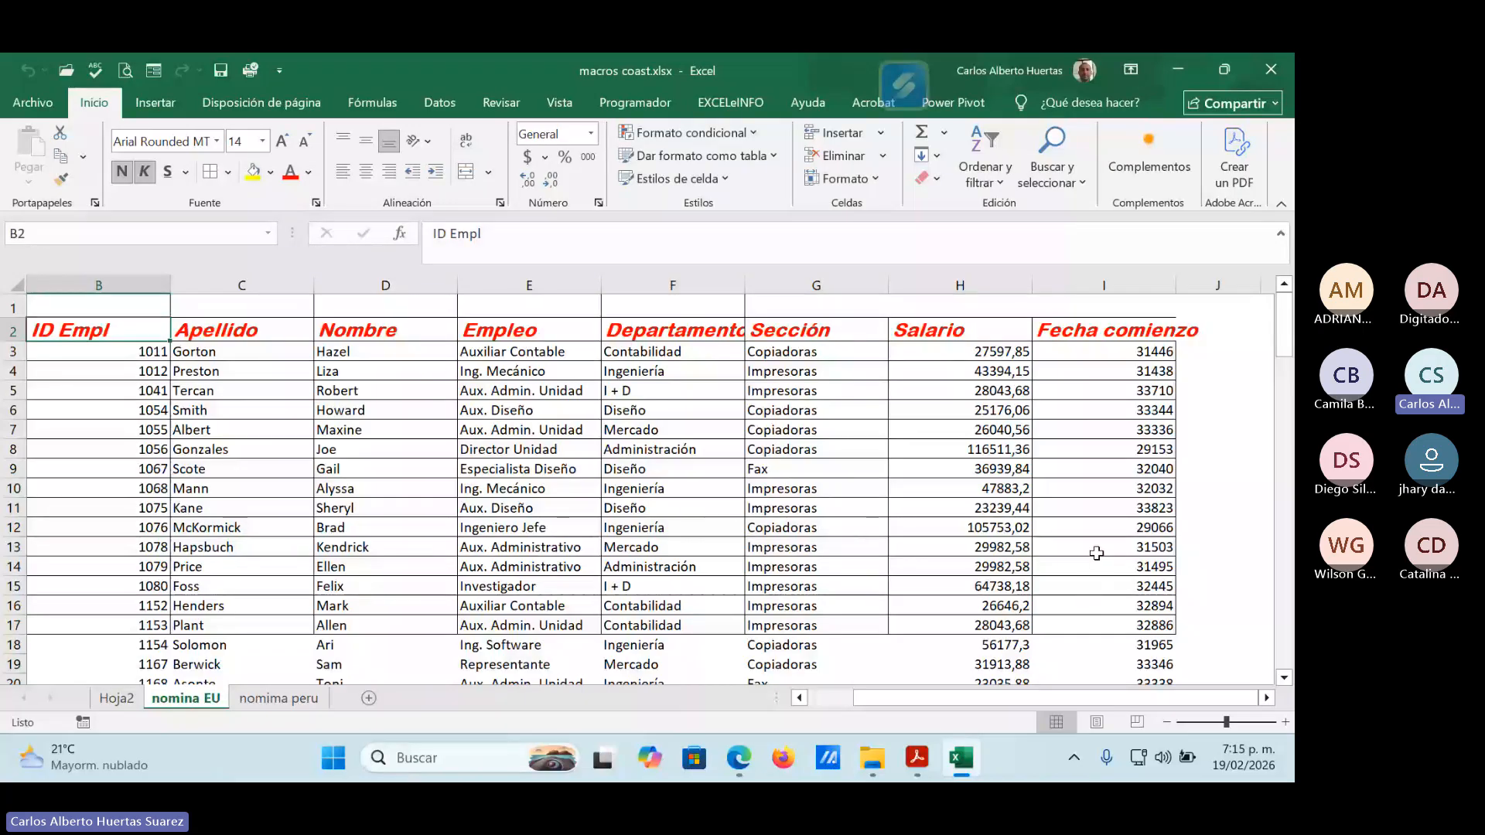
{"action": "left_click", "coordinate": [117, 699]}
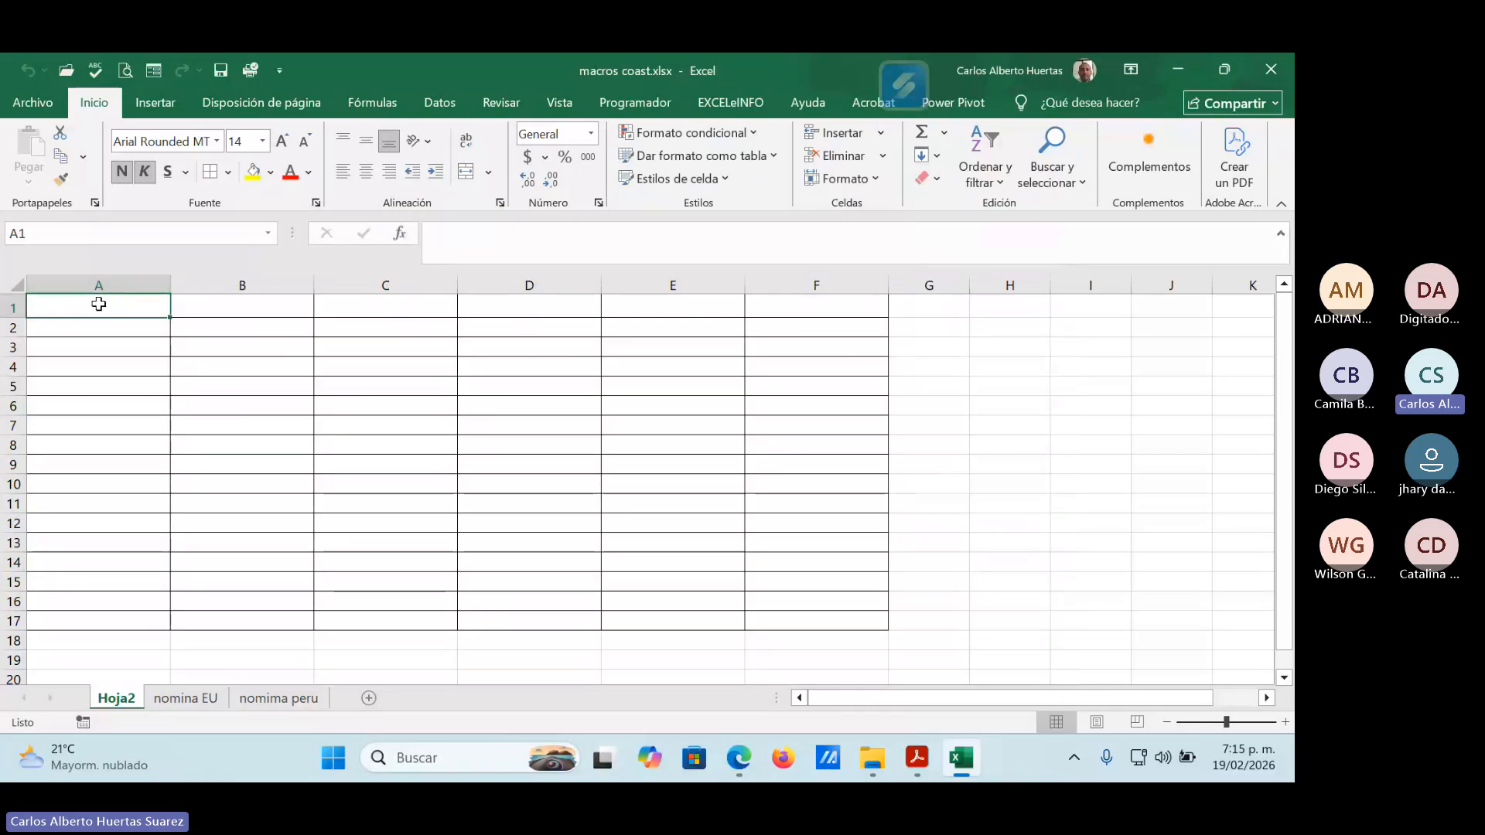
{"action": "left_click", "coordinate": [248, 326]}
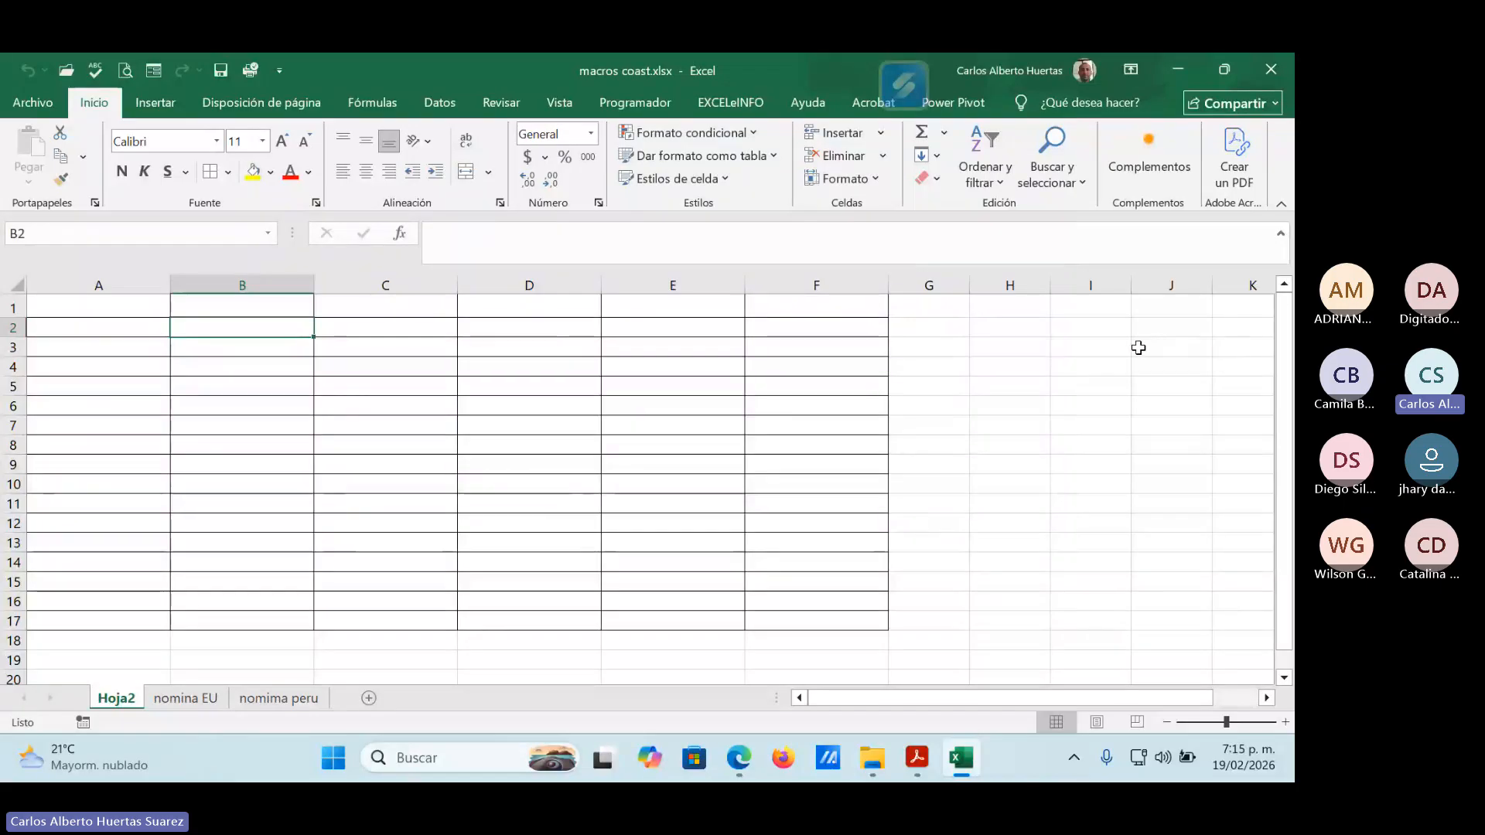
{"action": "left_click", "coordinate": [1097, 332]}
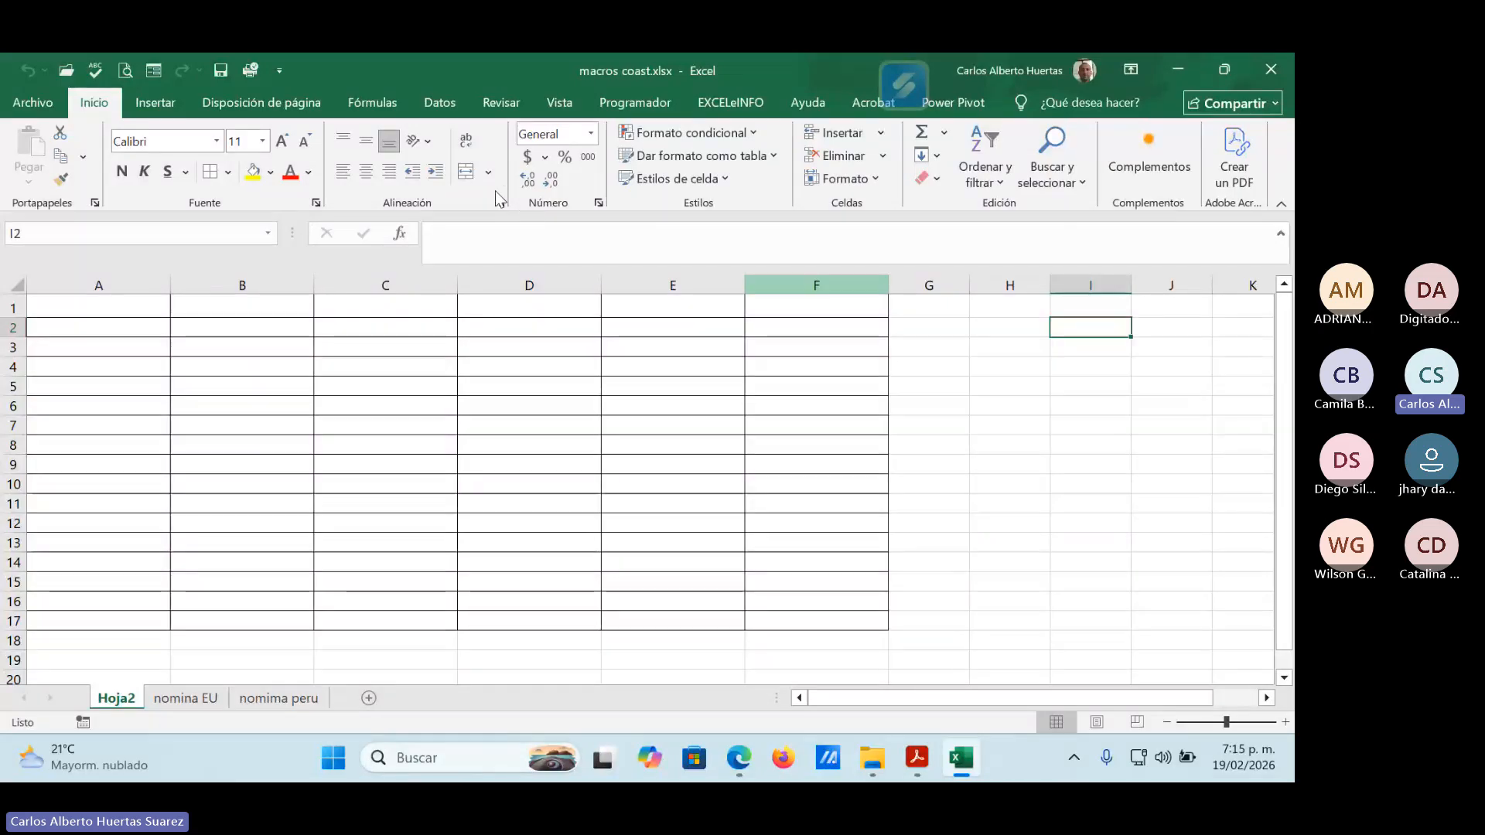
Review the VBA code of Macro_prueba from the macro list and close the code editor.
{"action": "left_click", "coordinate": [567, 105]}
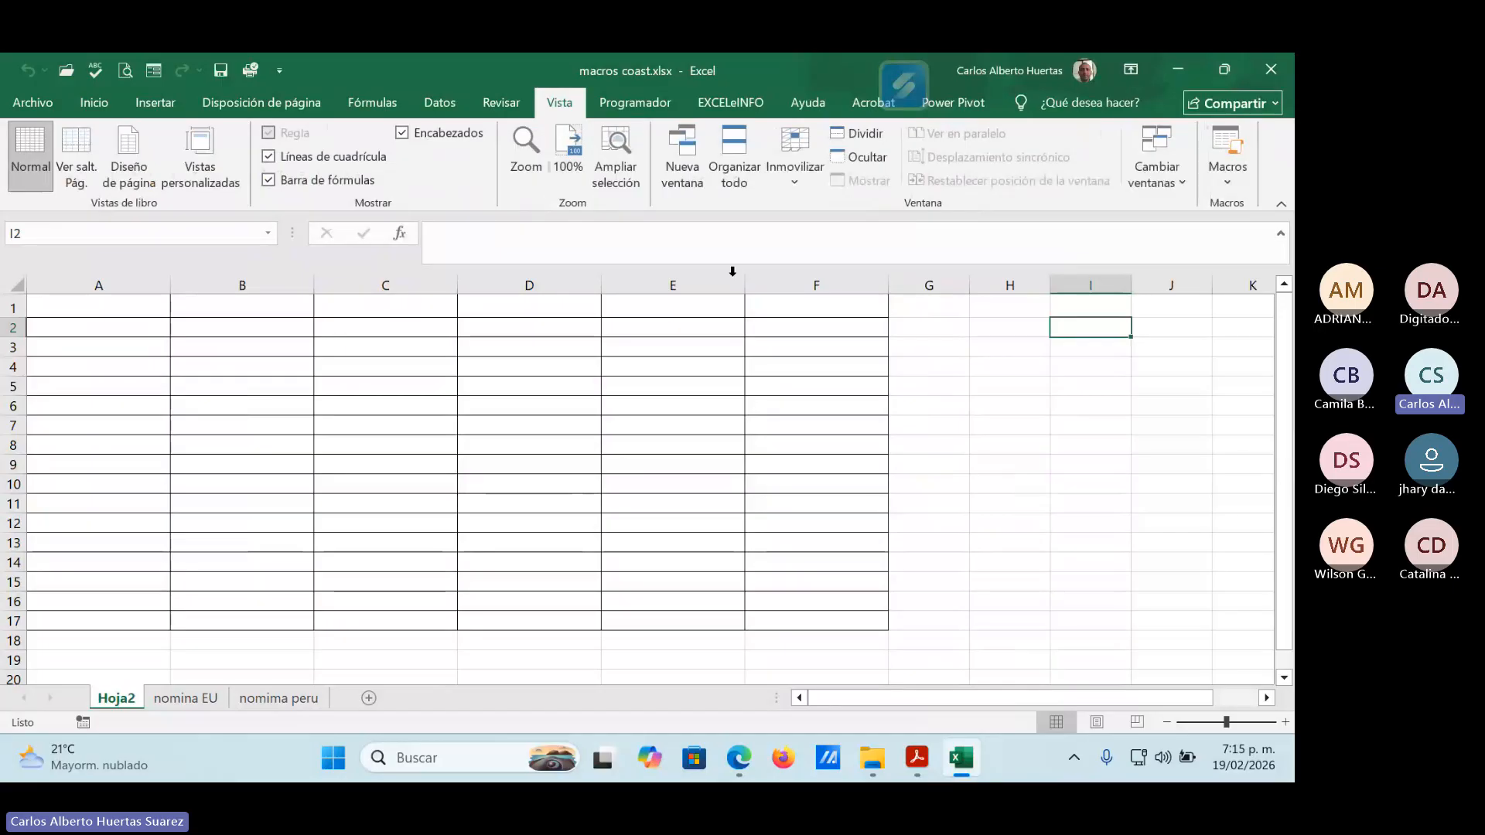
{"action": "left_click", "coordinate": [1227, 178]}
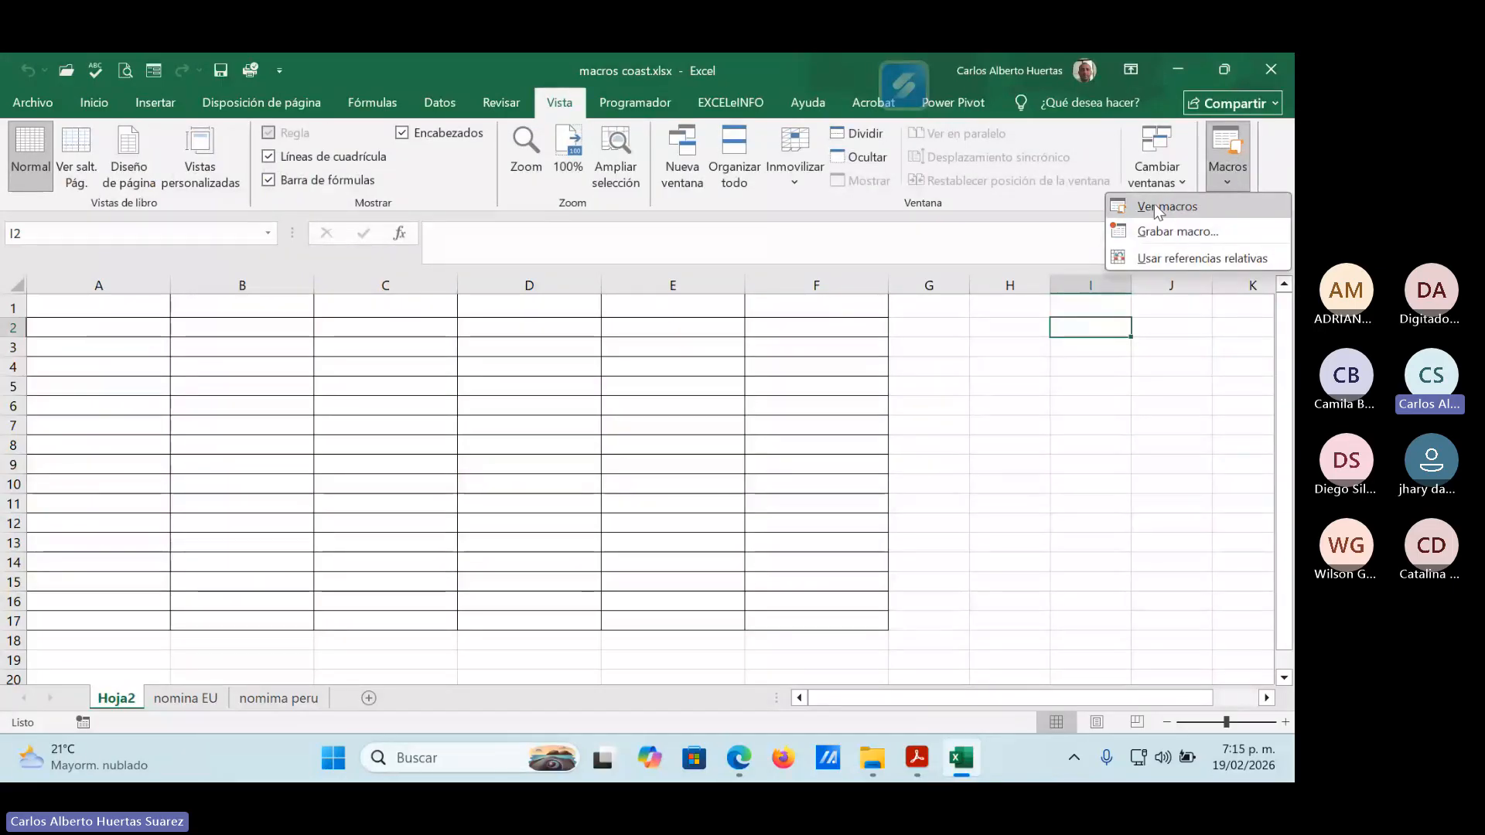
{"action": "left_click", "coordinate": [1154, 201]}
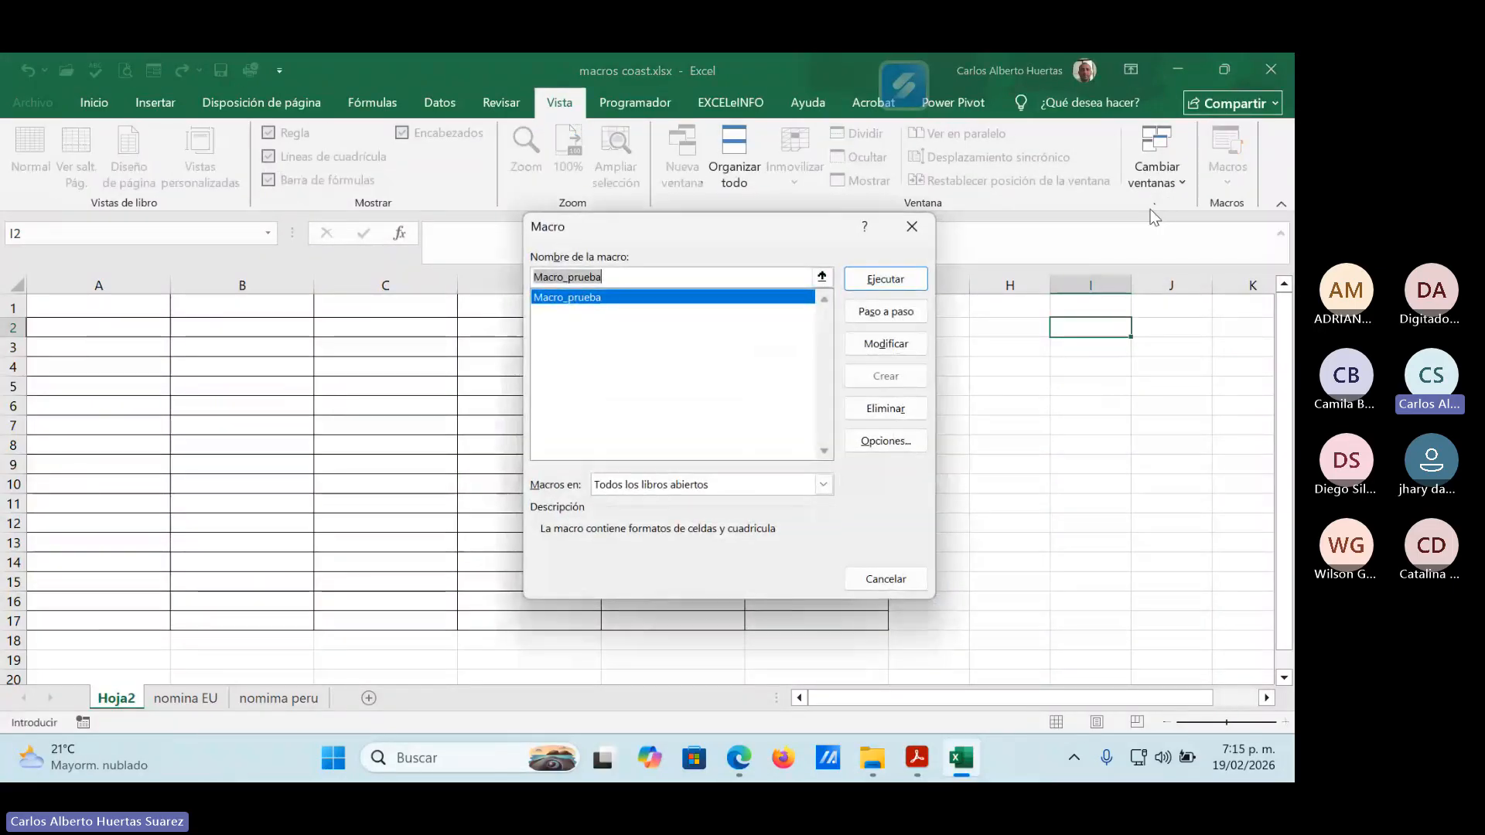
{"action": "left_click", "coordinate": [893, 344]}
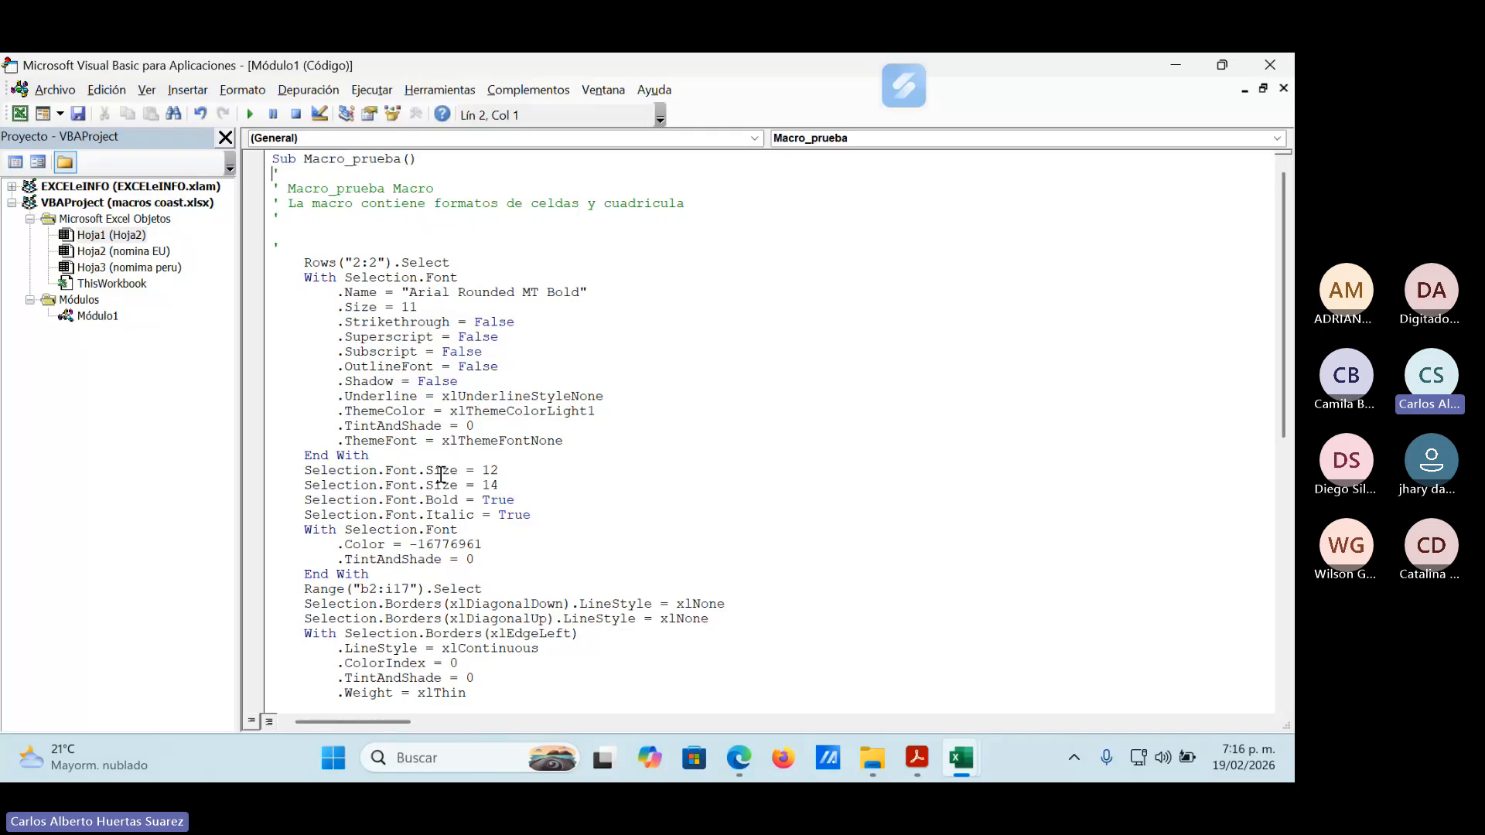
{"action": "left_click", "coordinate": [1277, 64]}
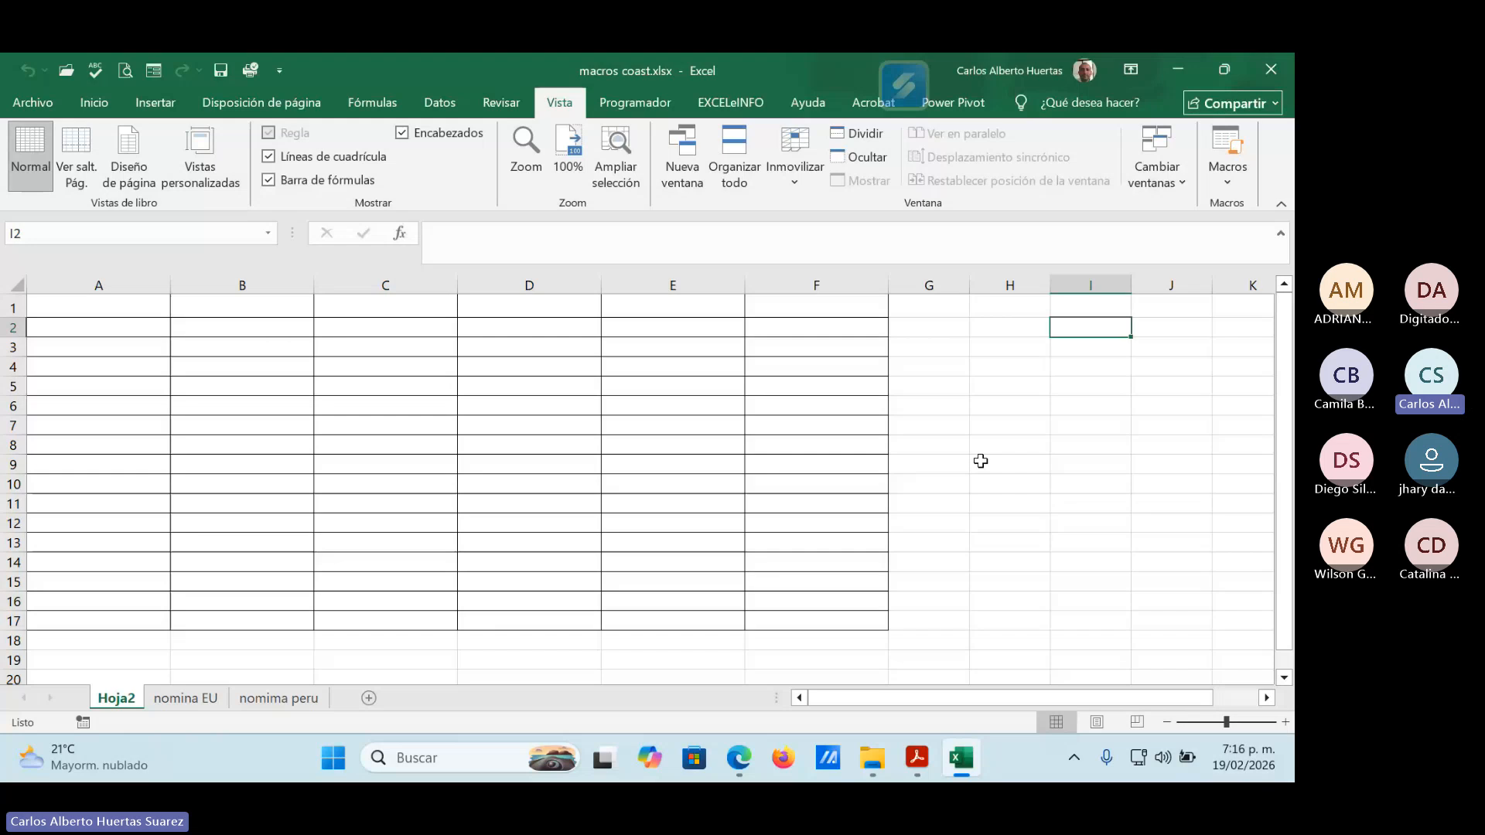
Inspect column A, row 1 and the columns through Fecha comienzo on the nomina EU sheet.
{"action": "left_click", "coordinate": [192, 697]}
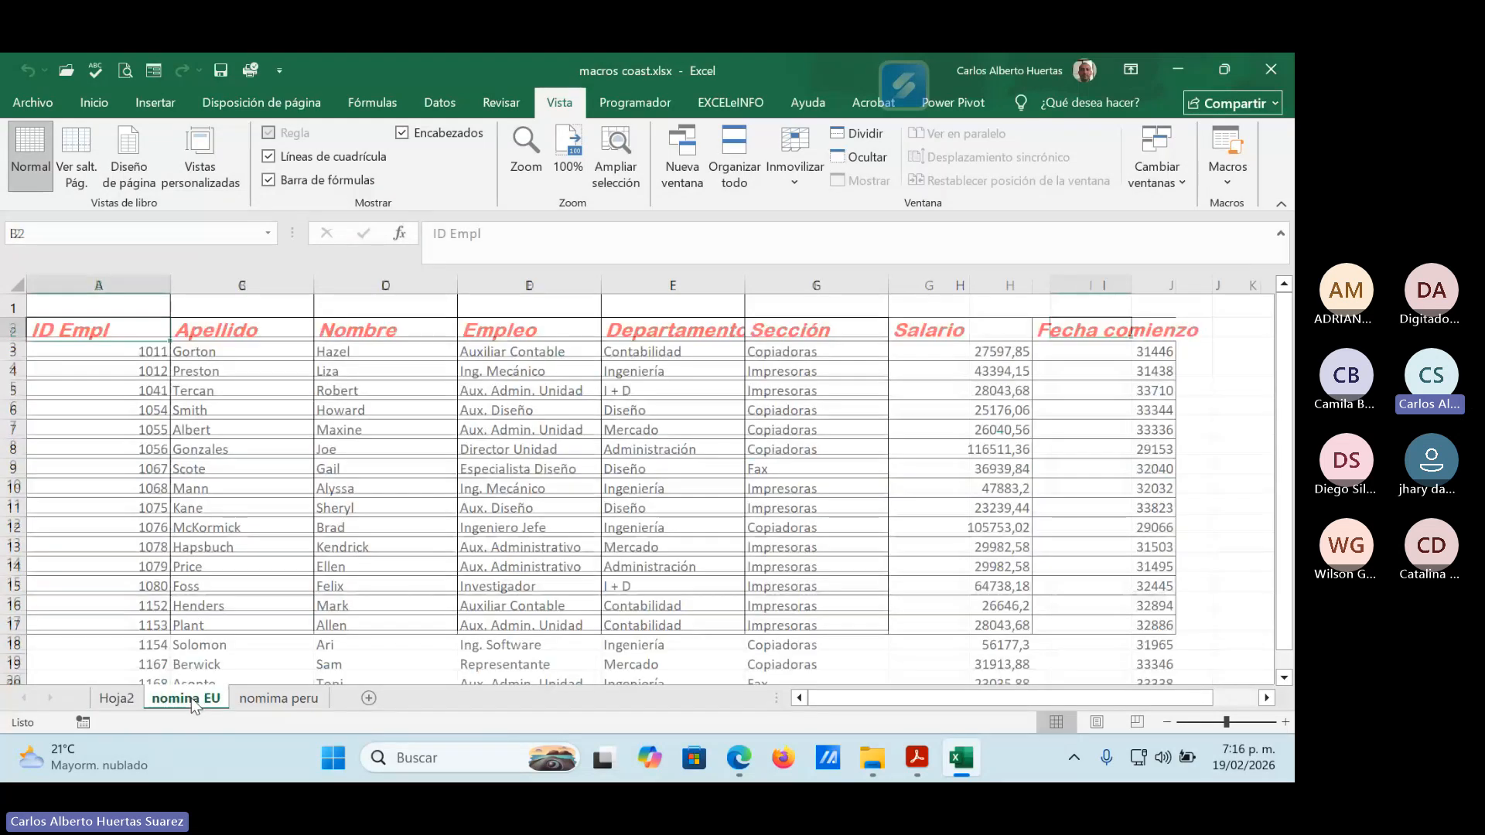
{"action": "left_click_drag", "start_coordinate": [1018, 701], "coordinate": [973, 700]}
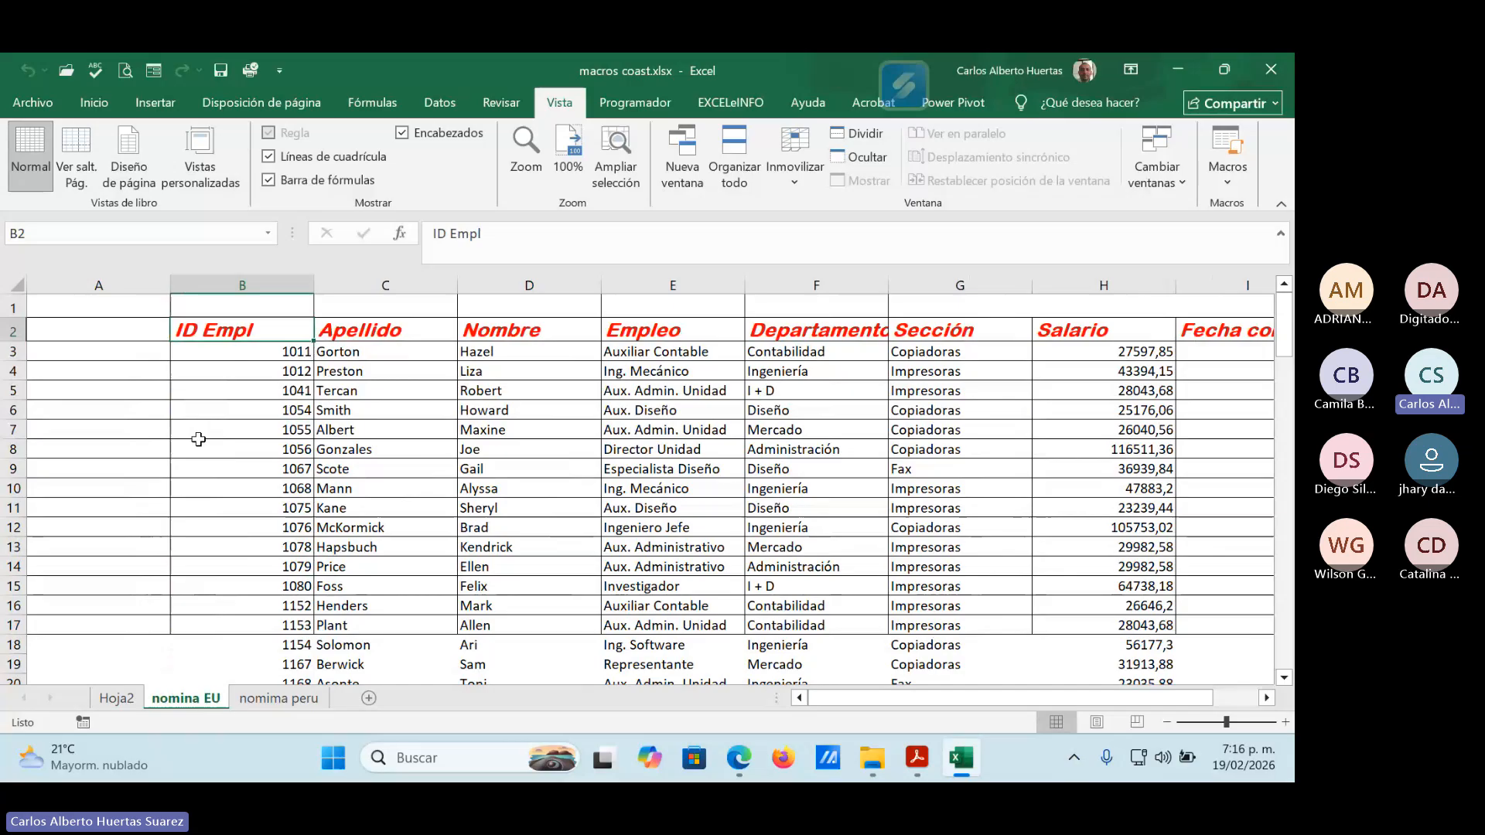
{"action": "left_click", "coordinate": [103, 280]}
{"action": "left_click", "coordinate": [10, 306]}
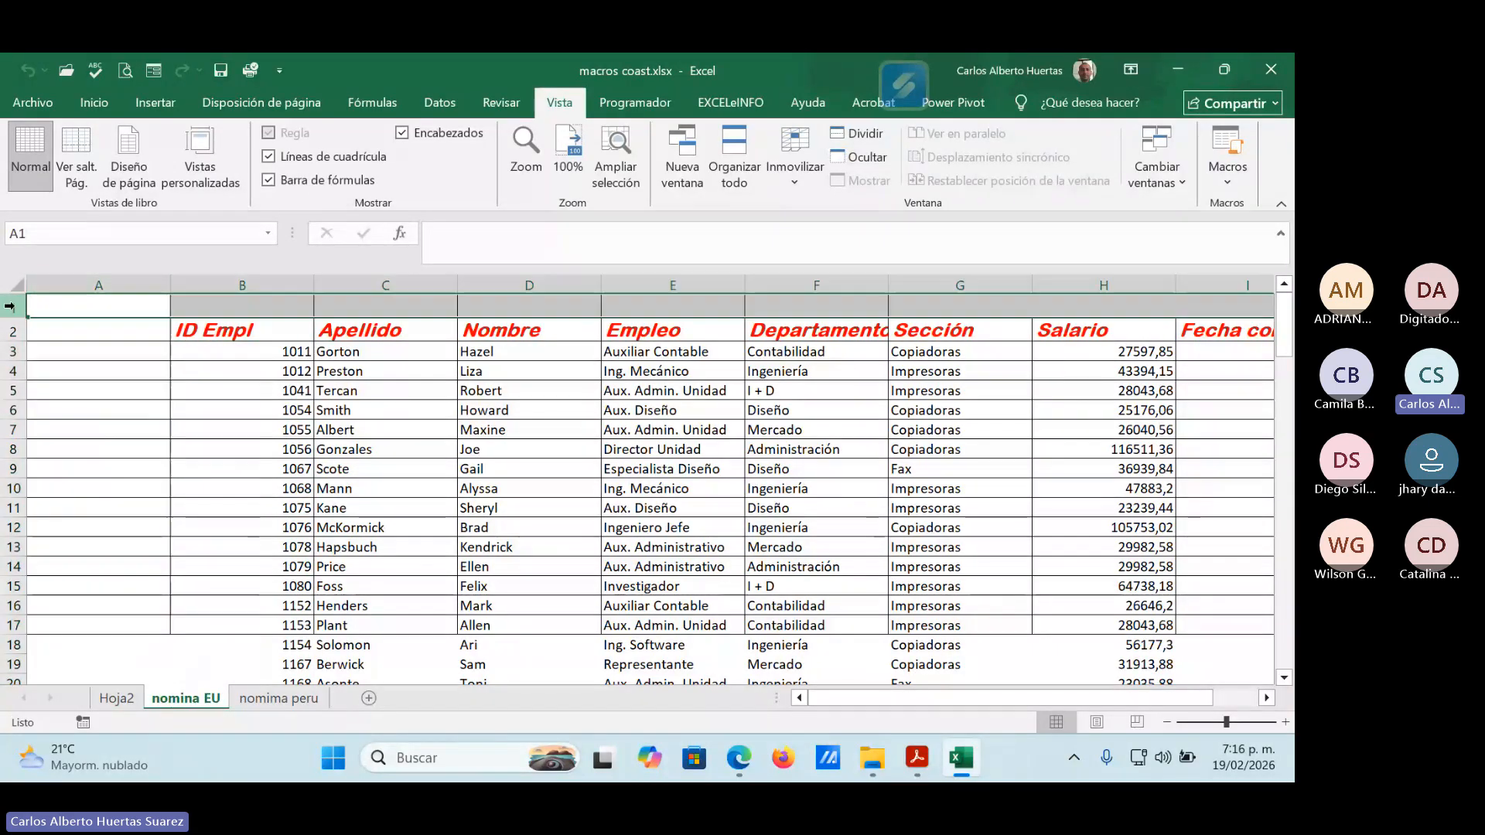
{"action": "left_click", "coordinate": [676, 447]}
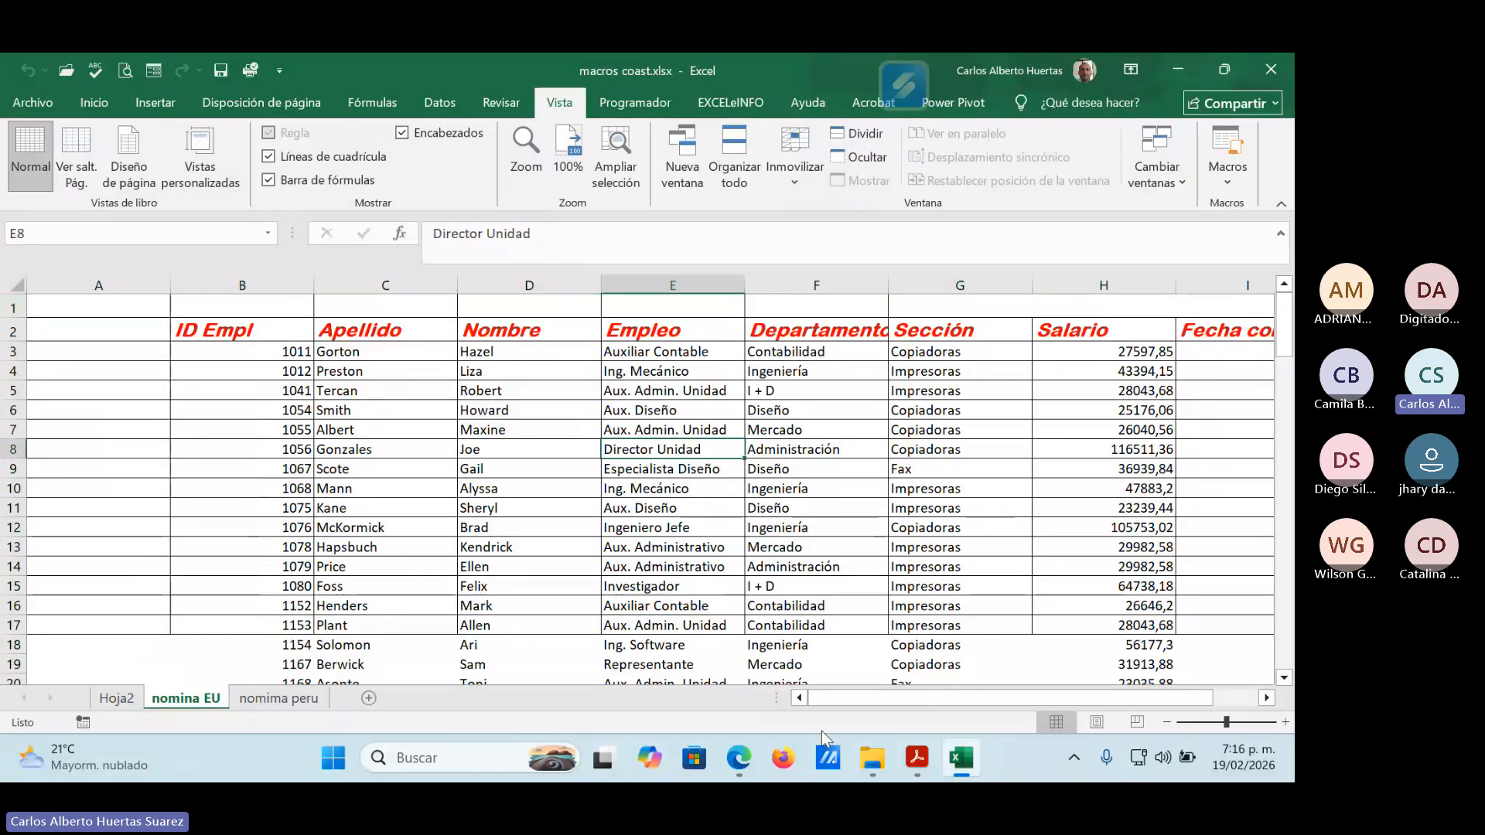
{"action": "left_click_drag", "start_coordinate": [874, 705], "coordinate": [983, 702]}
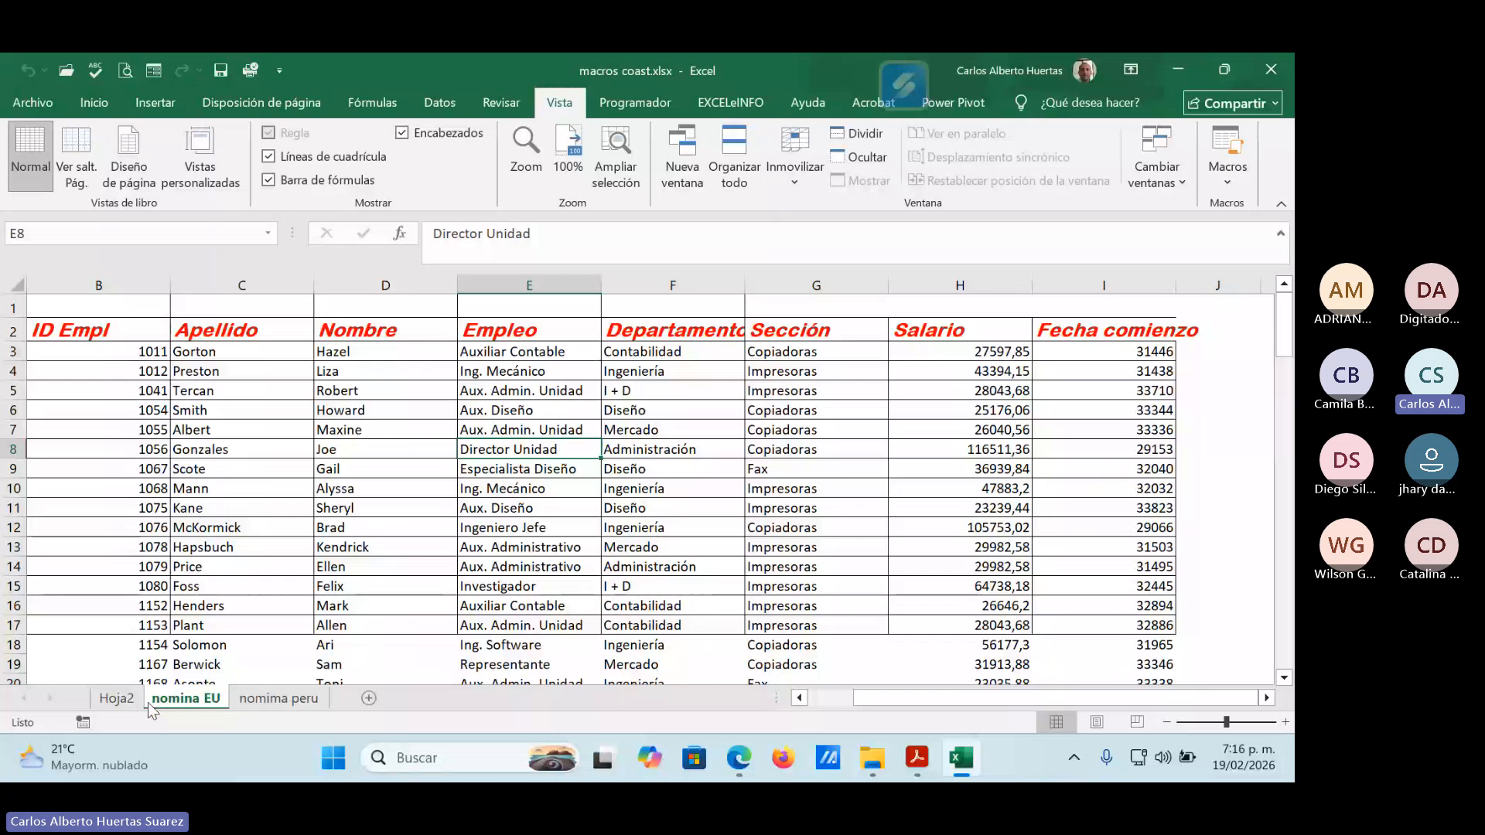
Set up a new macro recording from the Hoja2 sheet and name the macro Macro2_Borrar.
{"action": "left_click", "coordinate": [117, 698]}
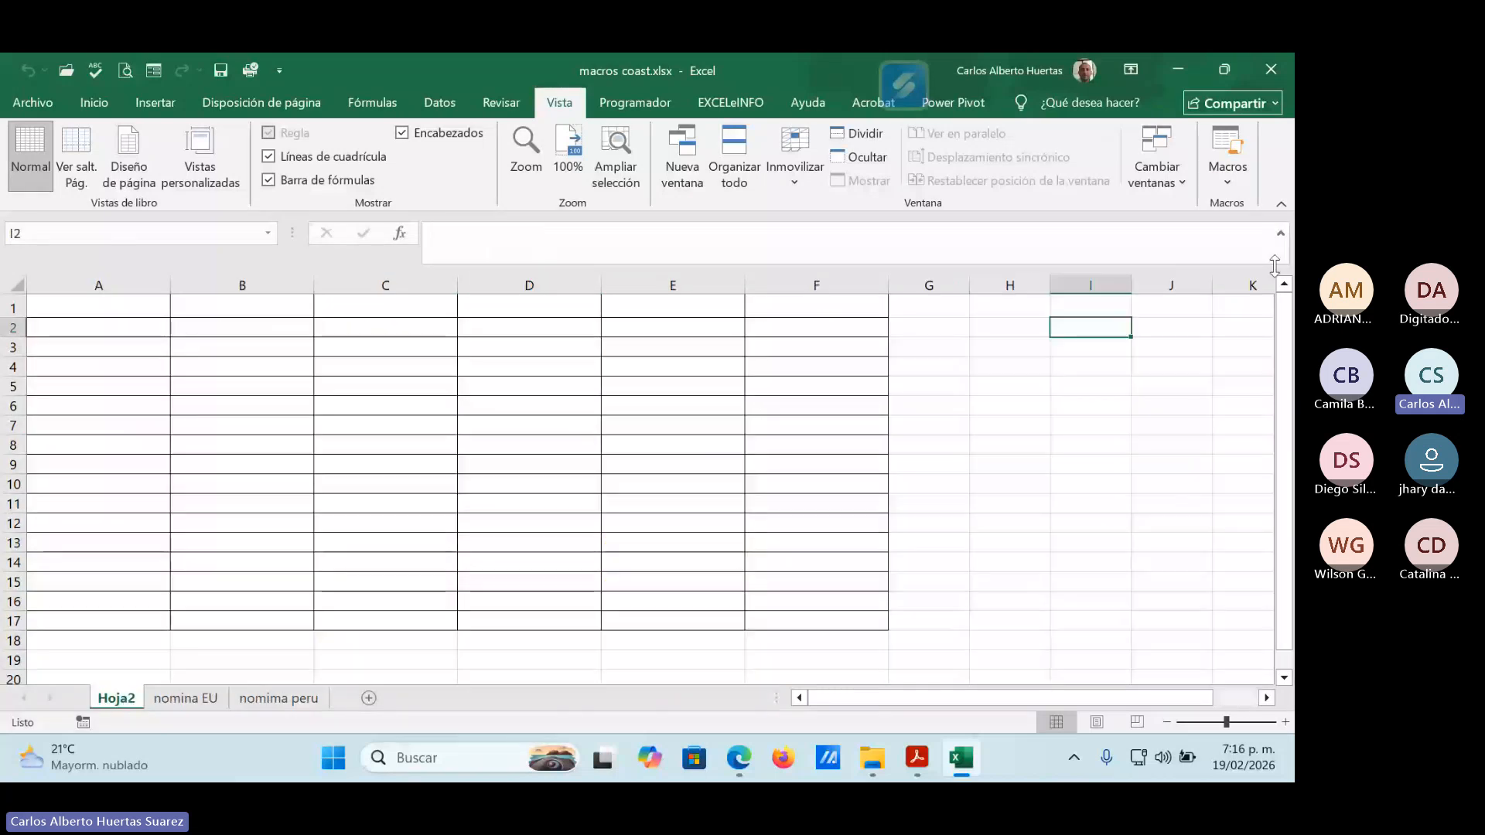
{"action": "left_click", "coordinate": [1234, 183]}
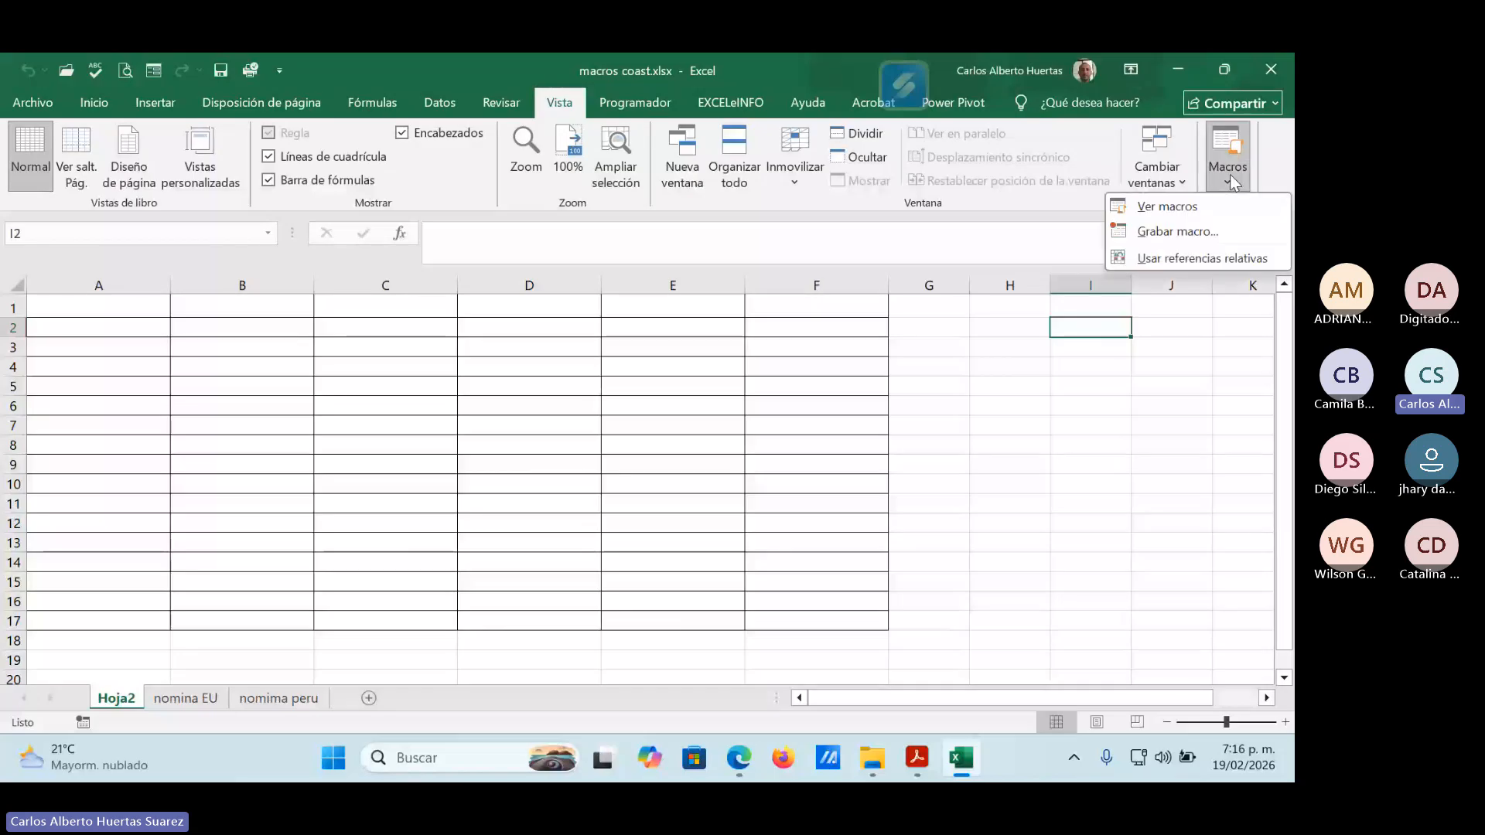
{"action": "left_click", "coordinate": [1170, 226]}
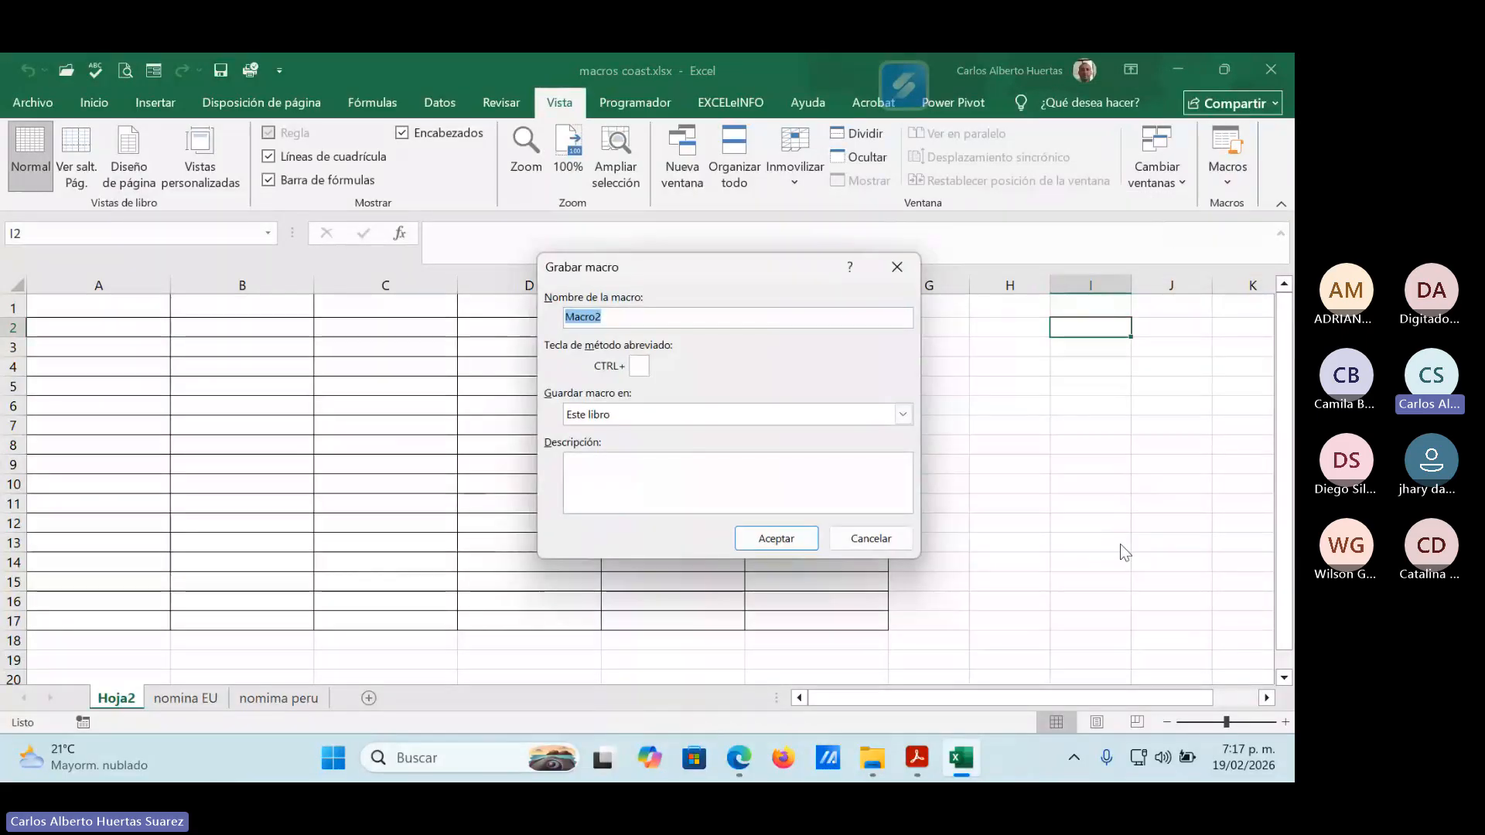
{"action": "left_click", "coordinate": [612, 316]}
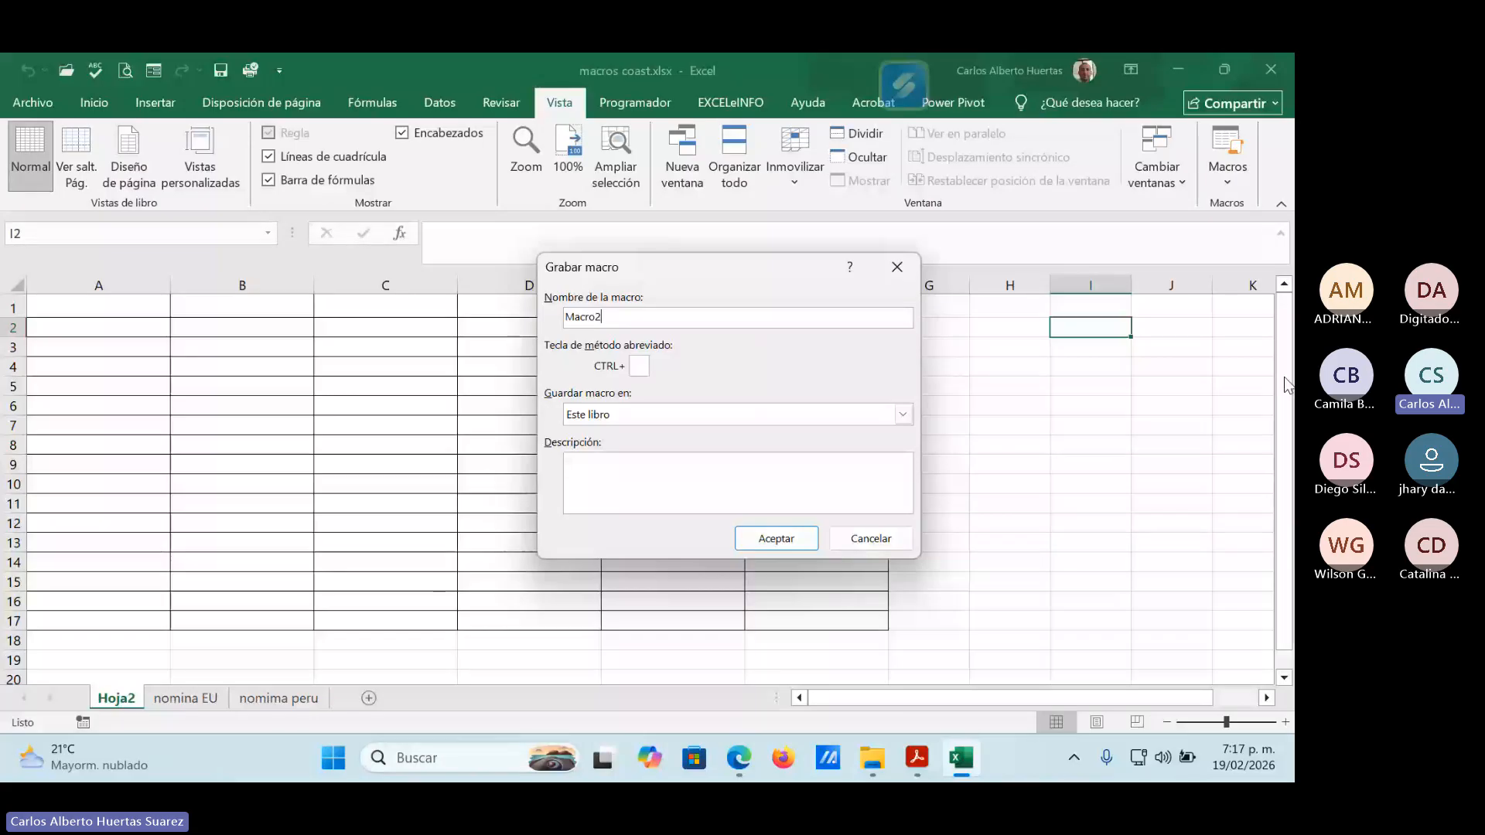
{"action": "type", "text": "_BO"}
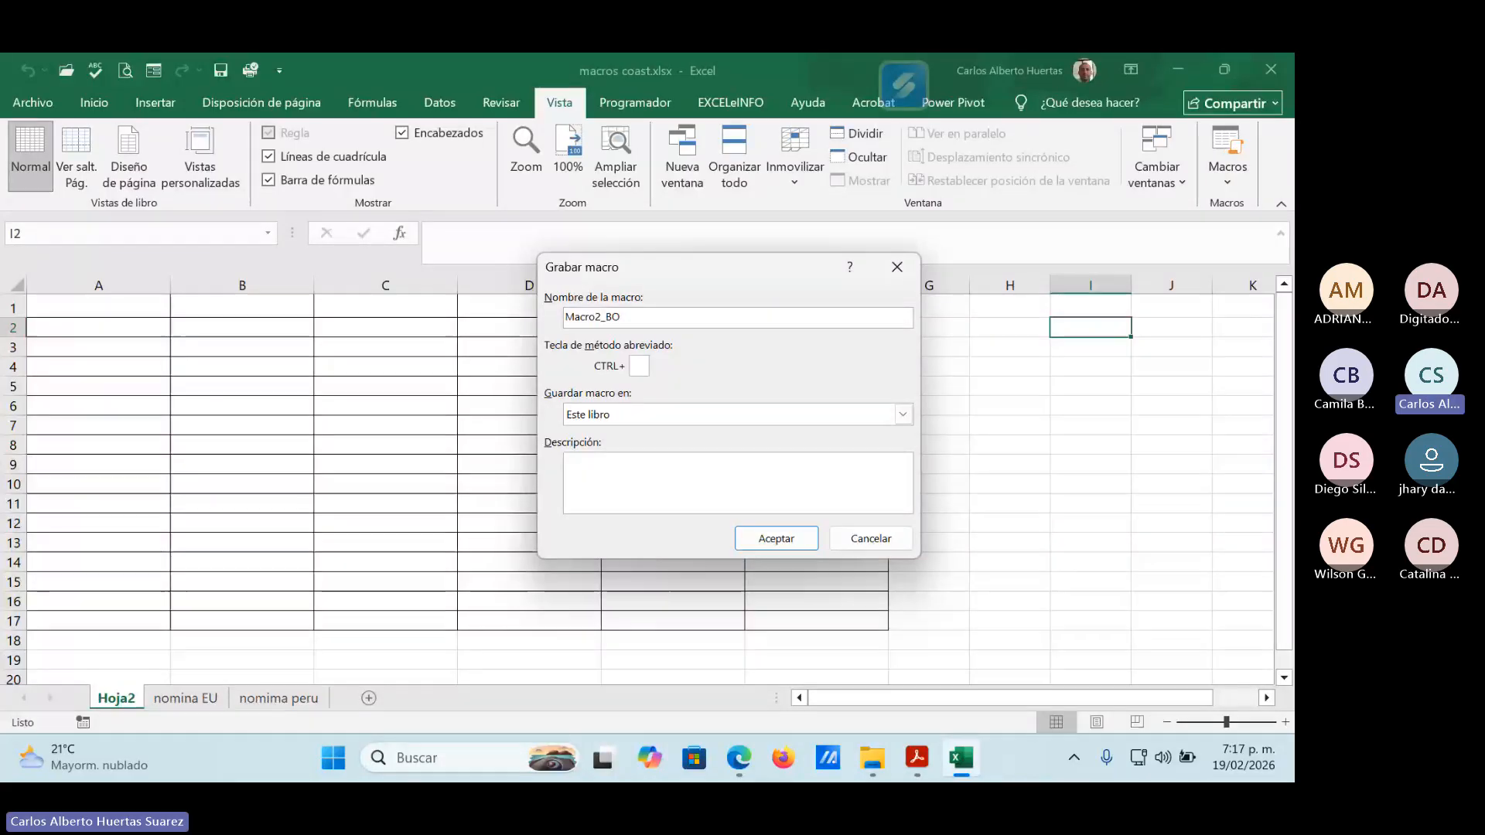
{"action": "key", "text": "BackSpace"}
{"action": "type", "text": "or"}
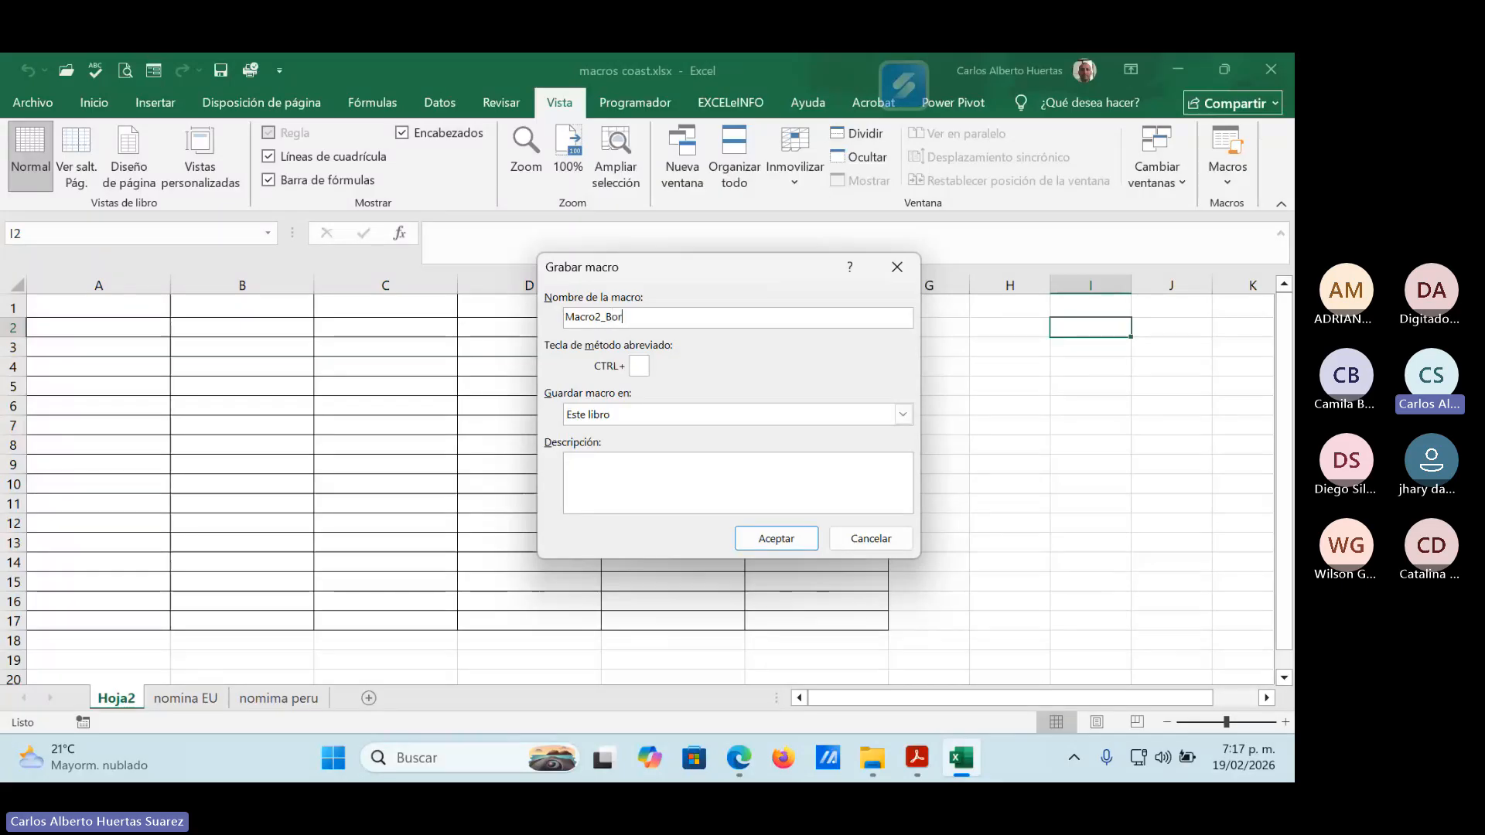
{"action": "type", "text": "rar"}
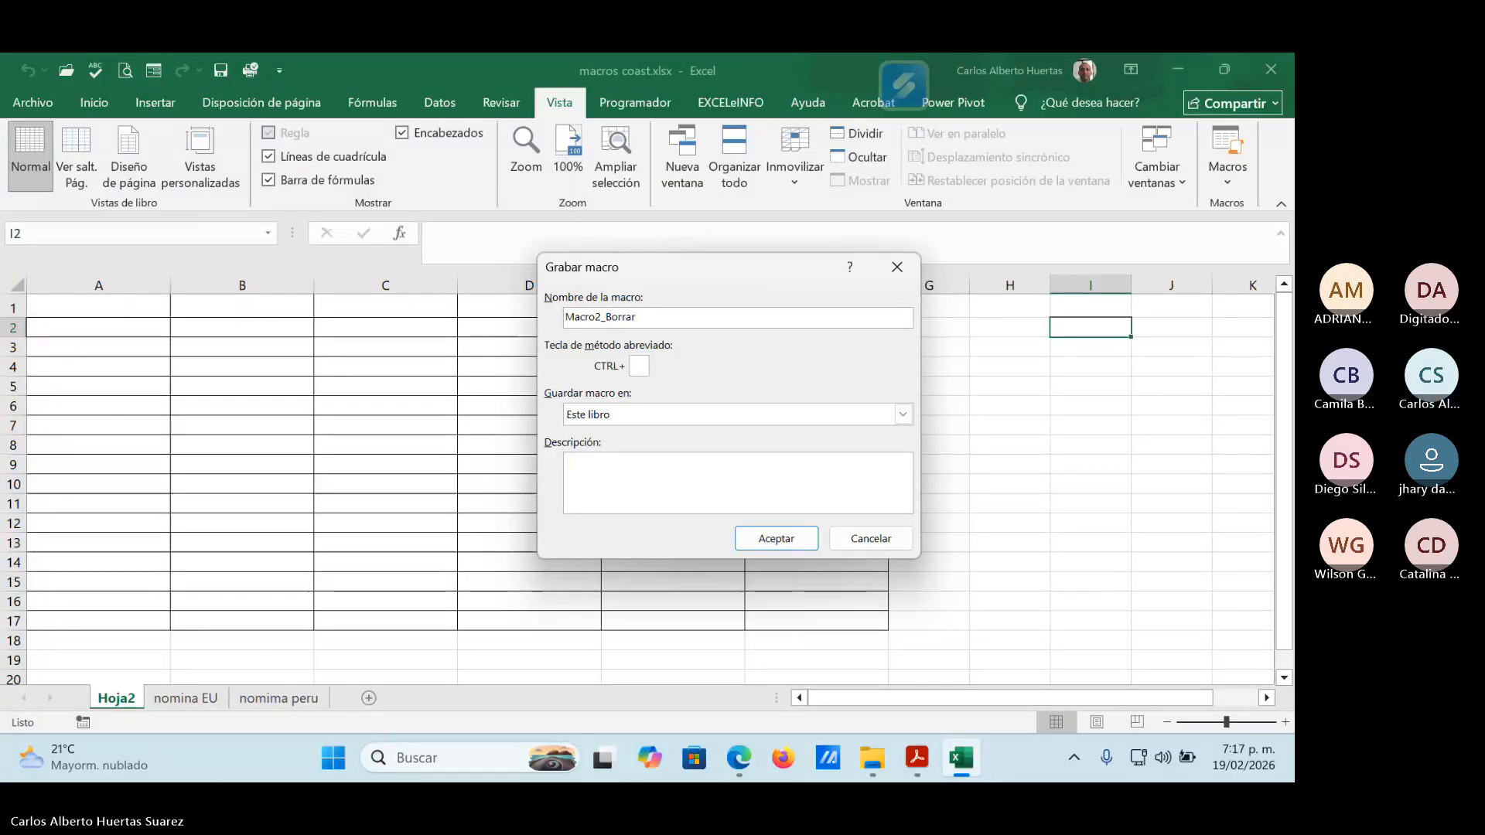
{"action": "type", "text": " inf"}
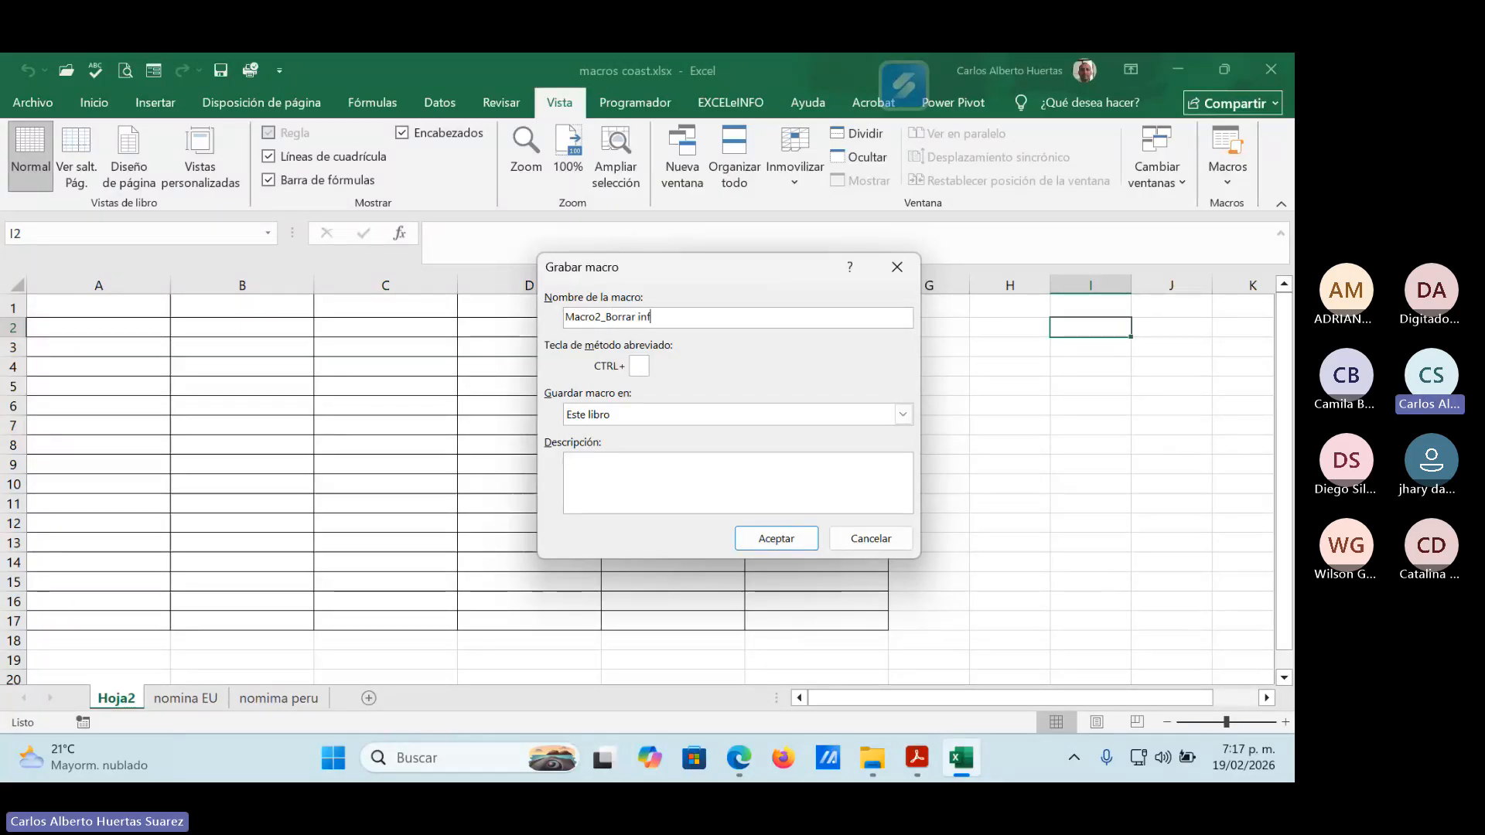
{"action": "key", "text": "BackSpace"}
{"action": "key", "text": "BackSpace"}
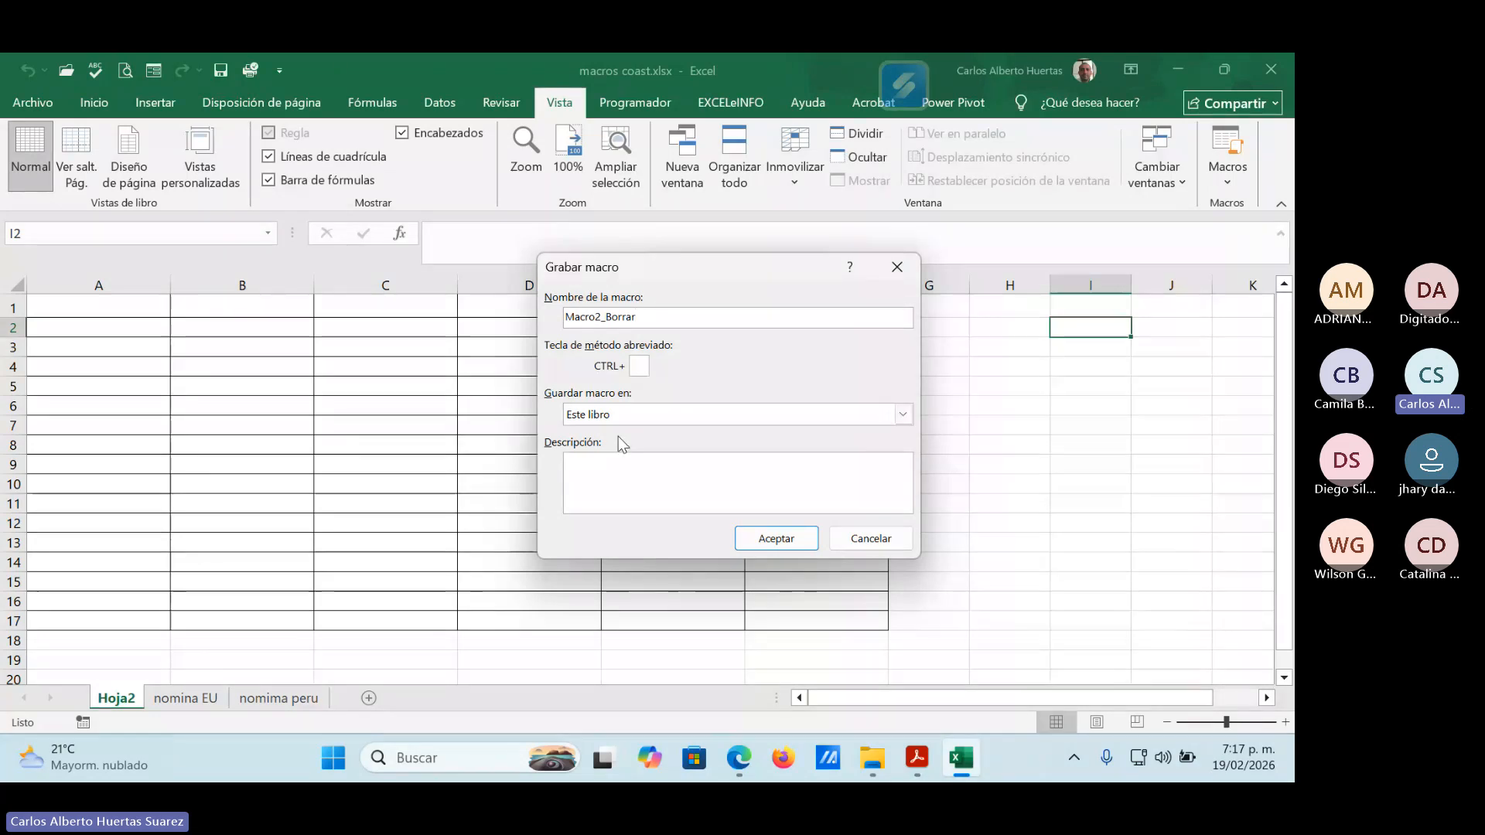
Describe the macro with "Eliminar la fila 1 y la columna A, la columna H va con simbolo de pesos".
{"action": "left_click", "coordinate": [598, 469]}
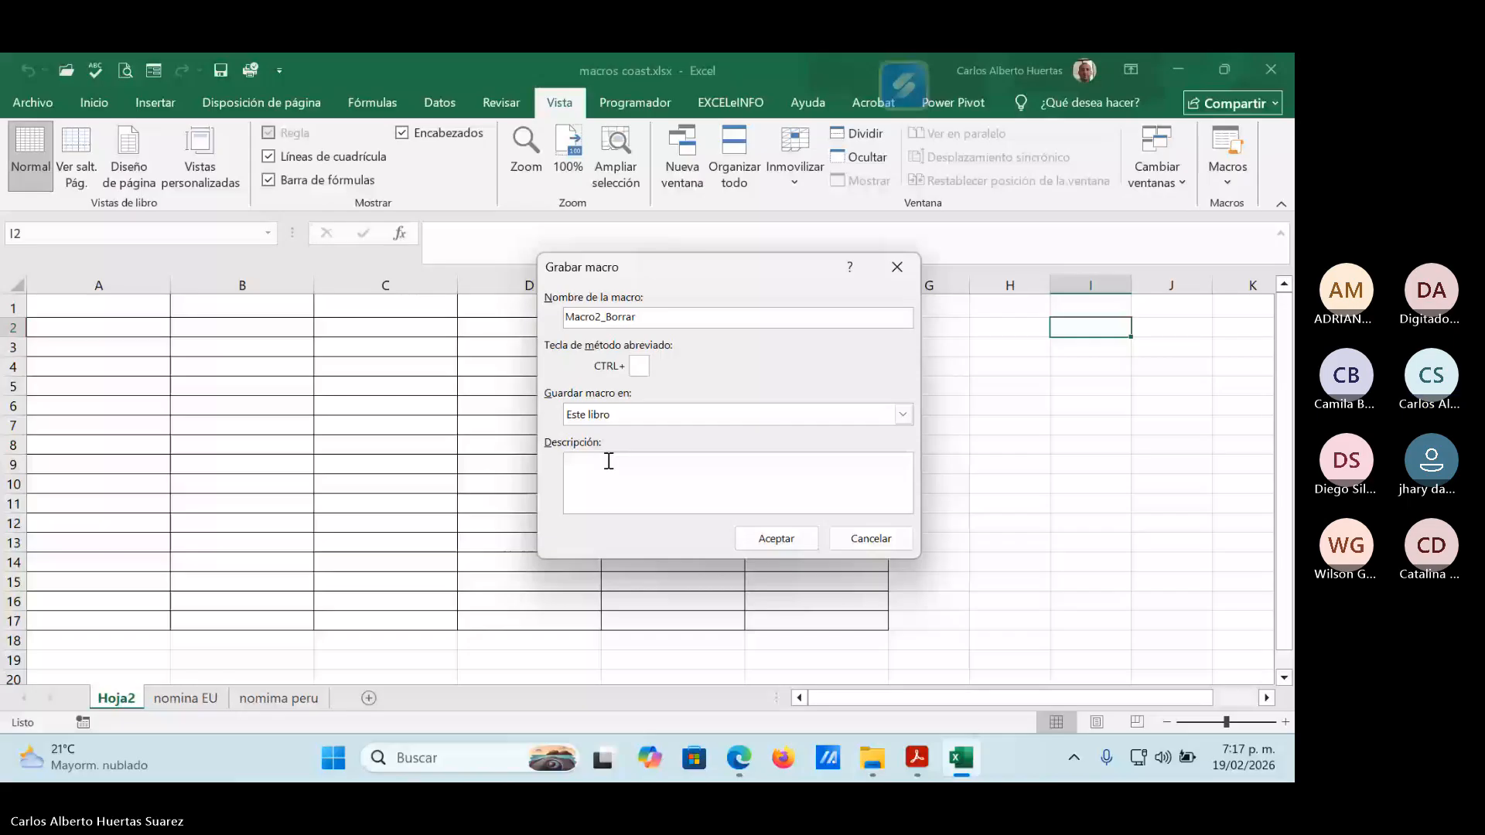
{"action": "type", "text": "Eli"}
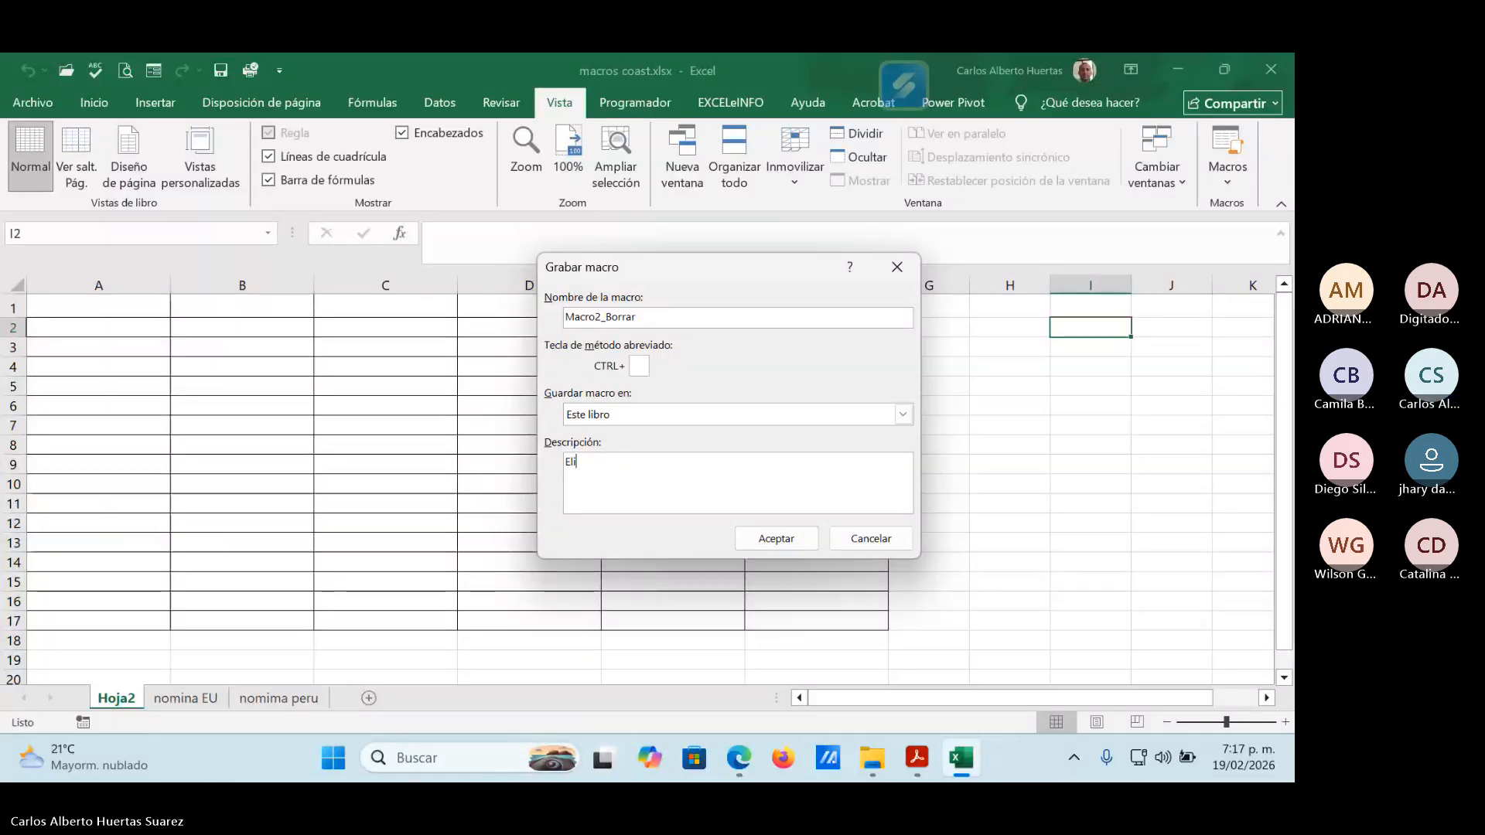
{"action": "type", "text": "minar la "}
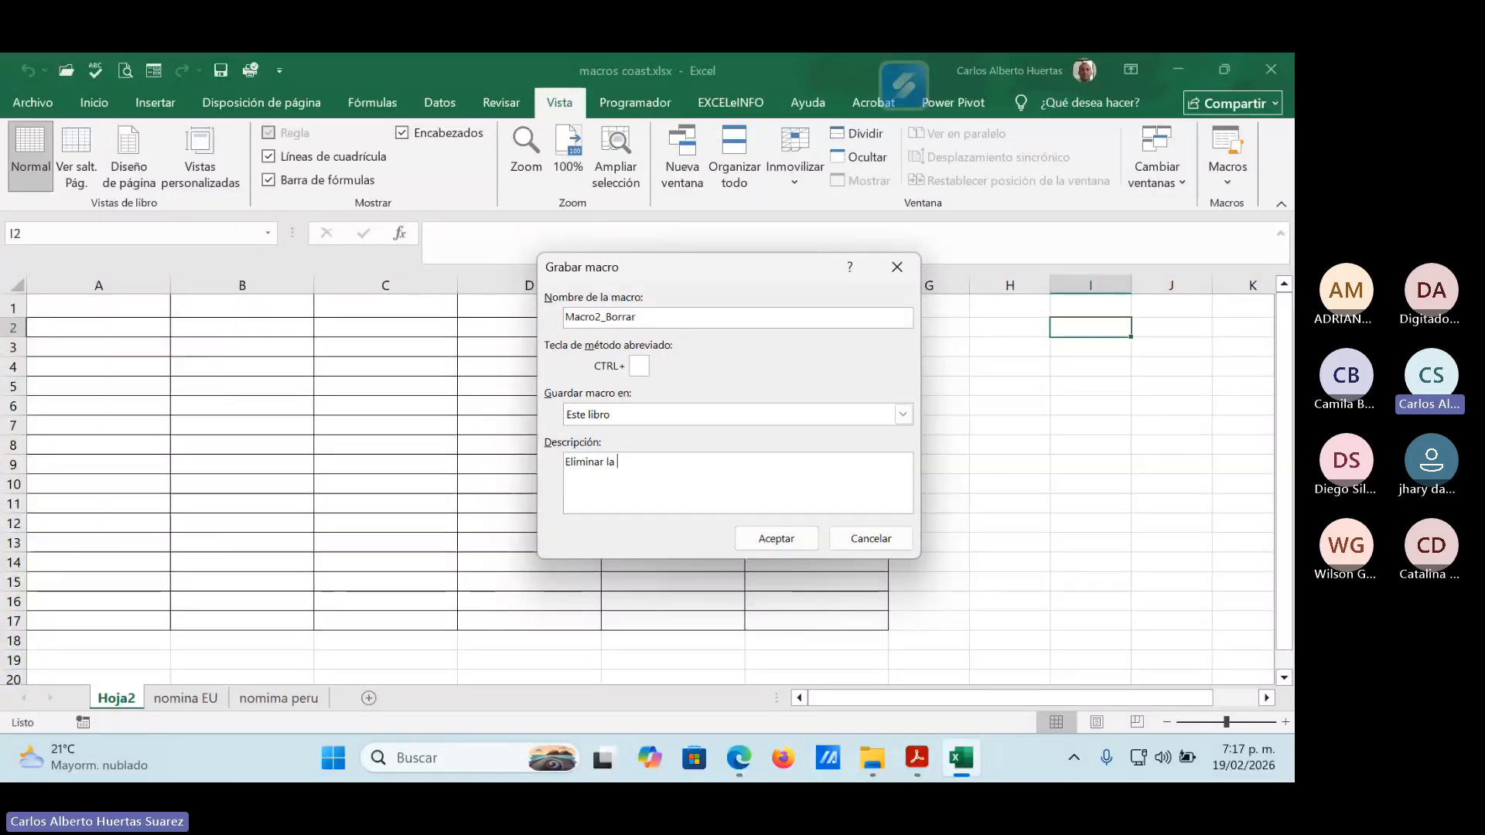
{"action": "type", "text": "fila 1 "}
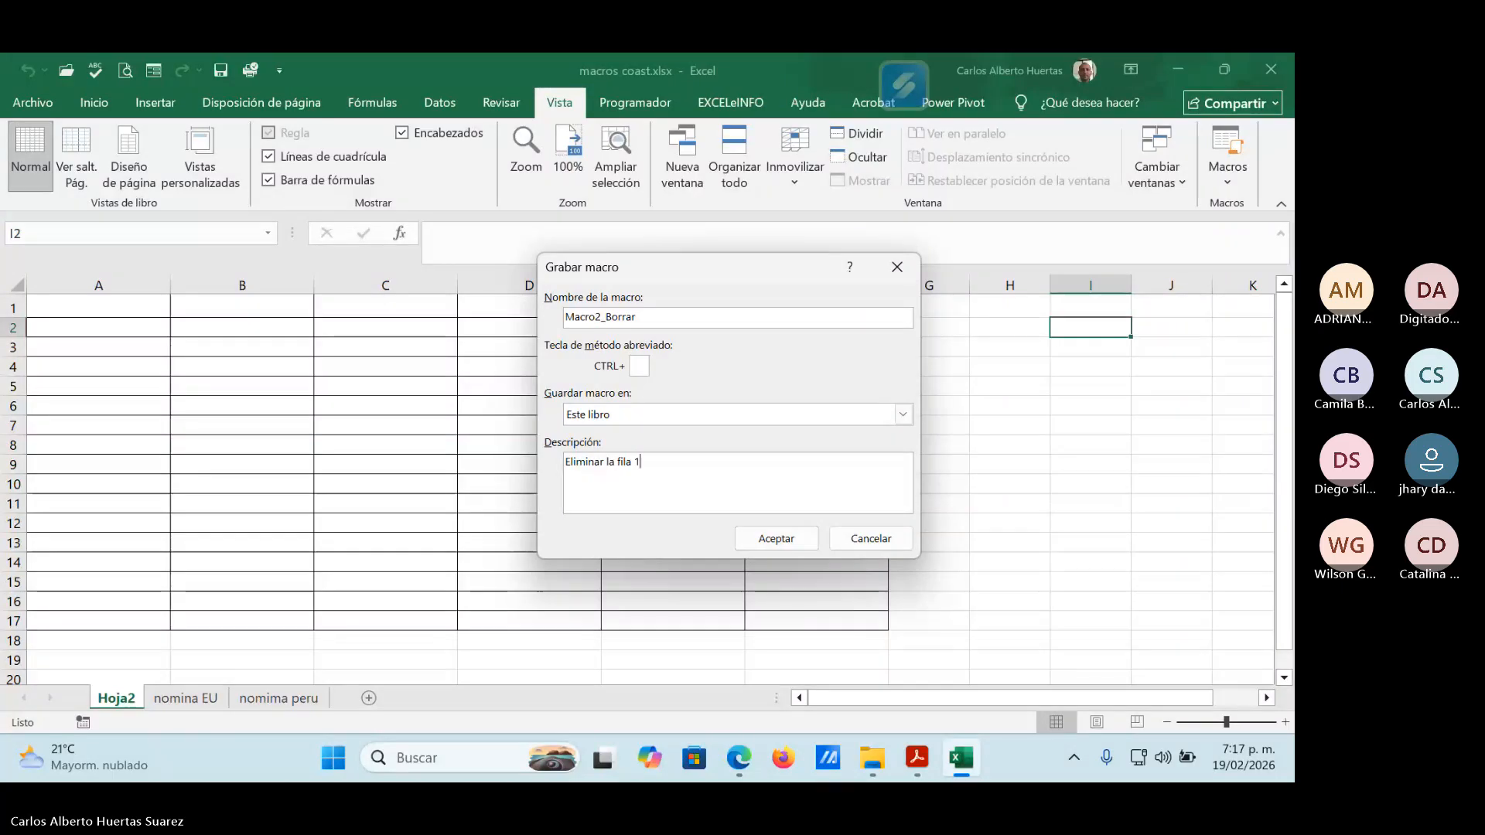
{"action": "type", "text": "y la co"}
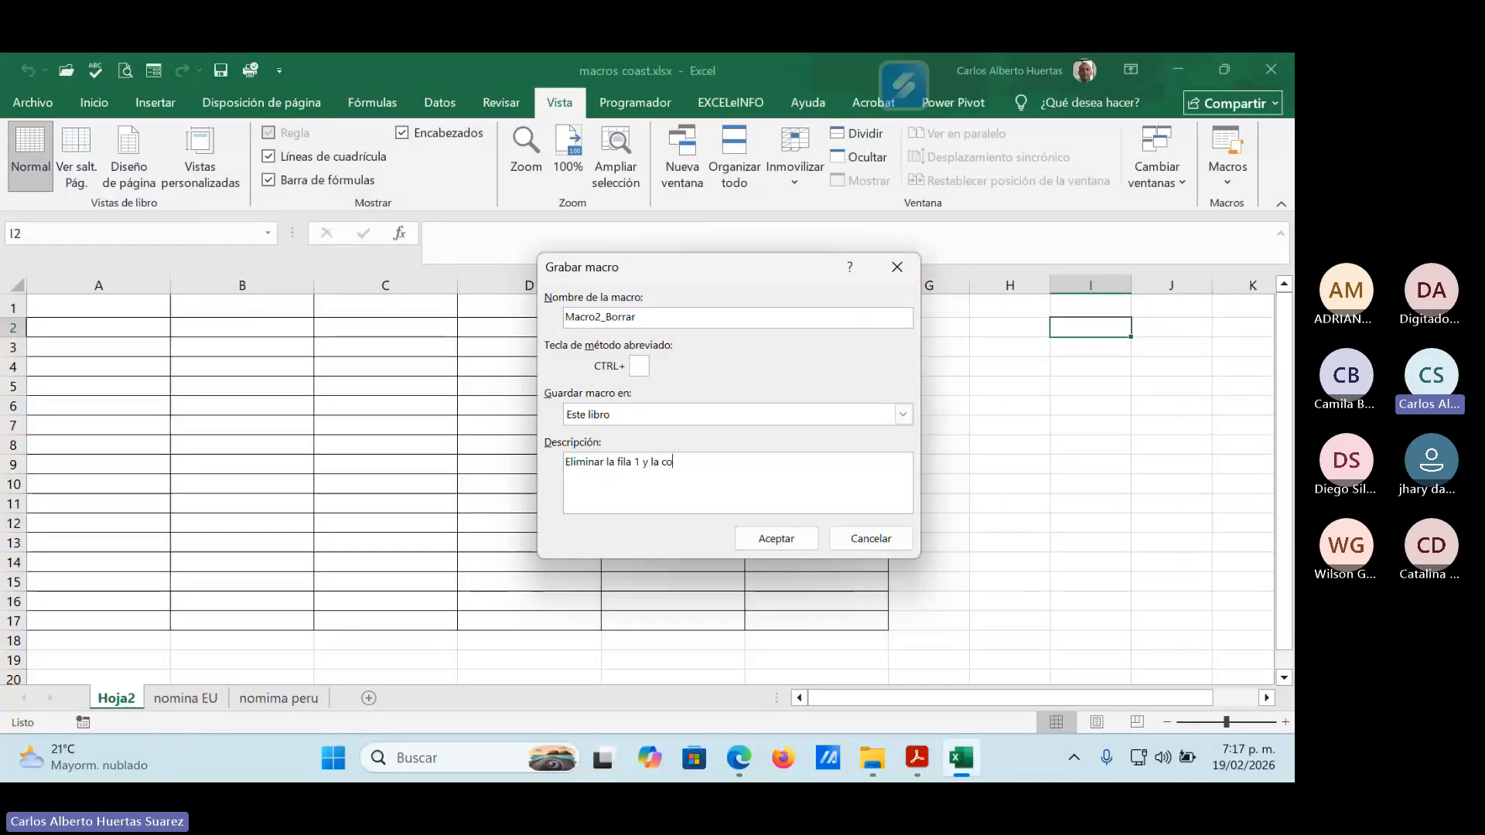
{"action": "type", "text": "lumna "}
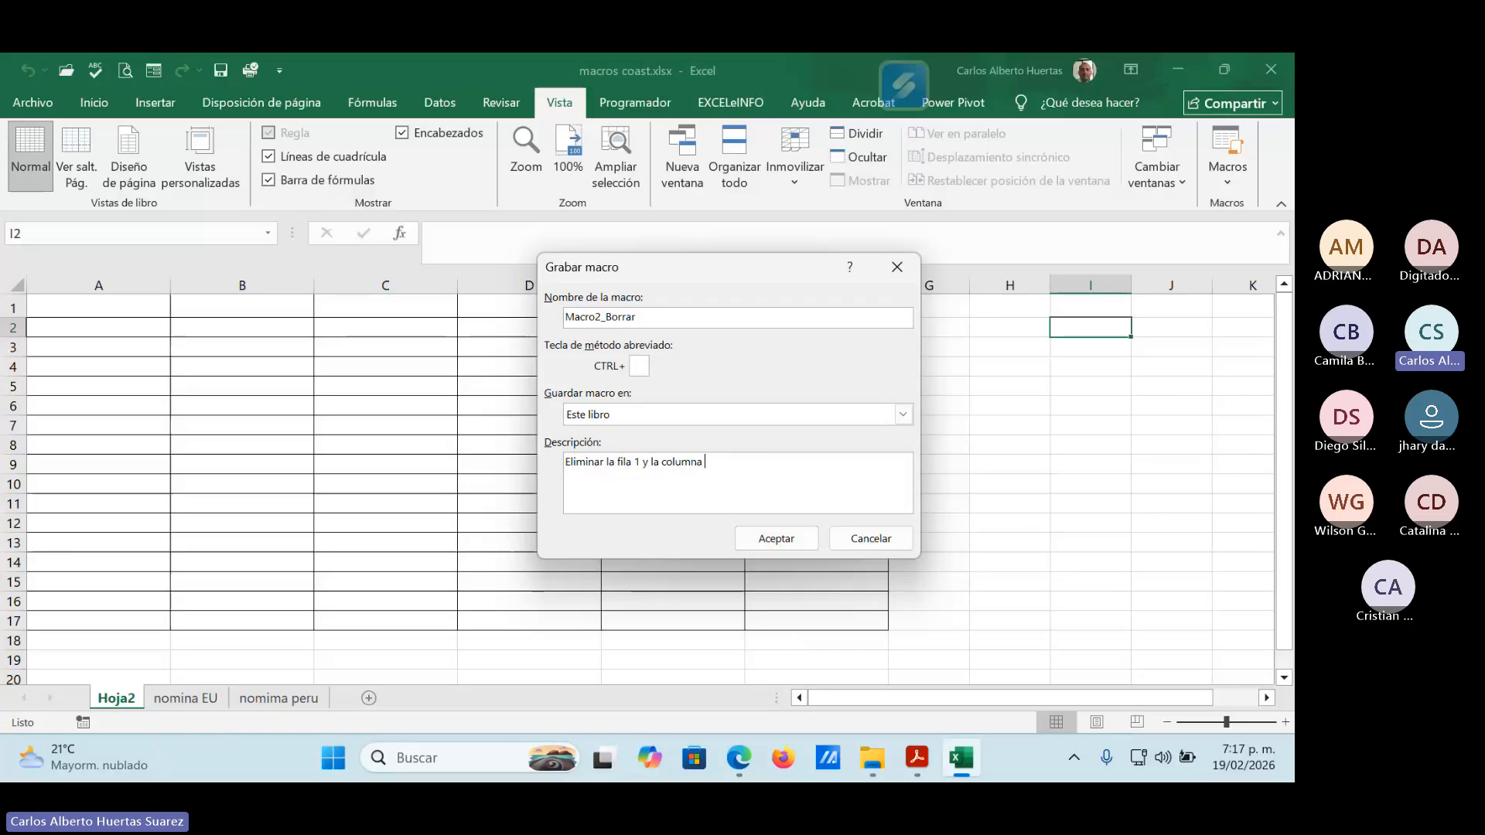
{"action": "type", "text": "A"}
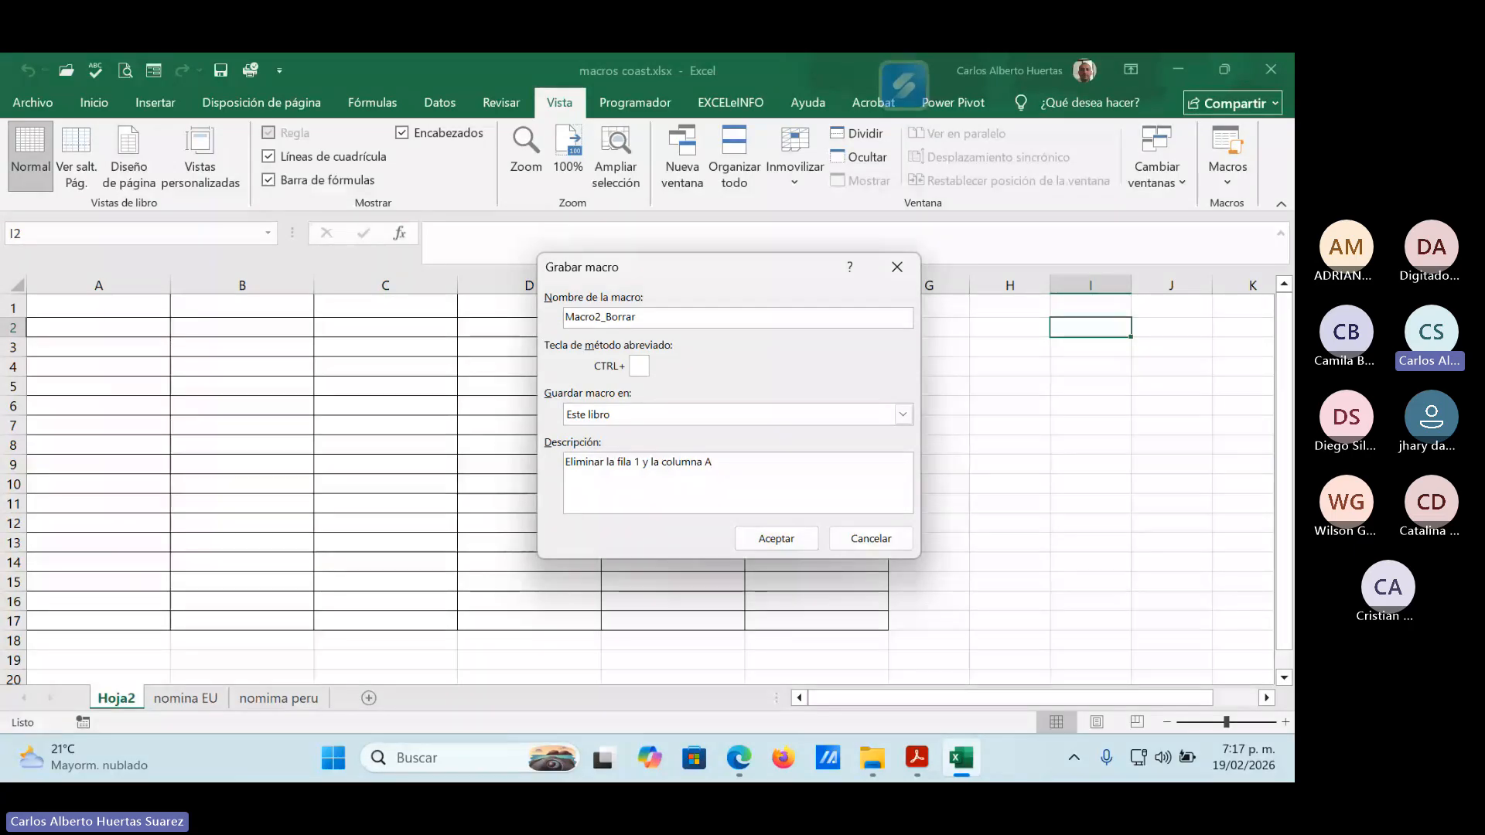
{"action": "type", "text": ", la co"}
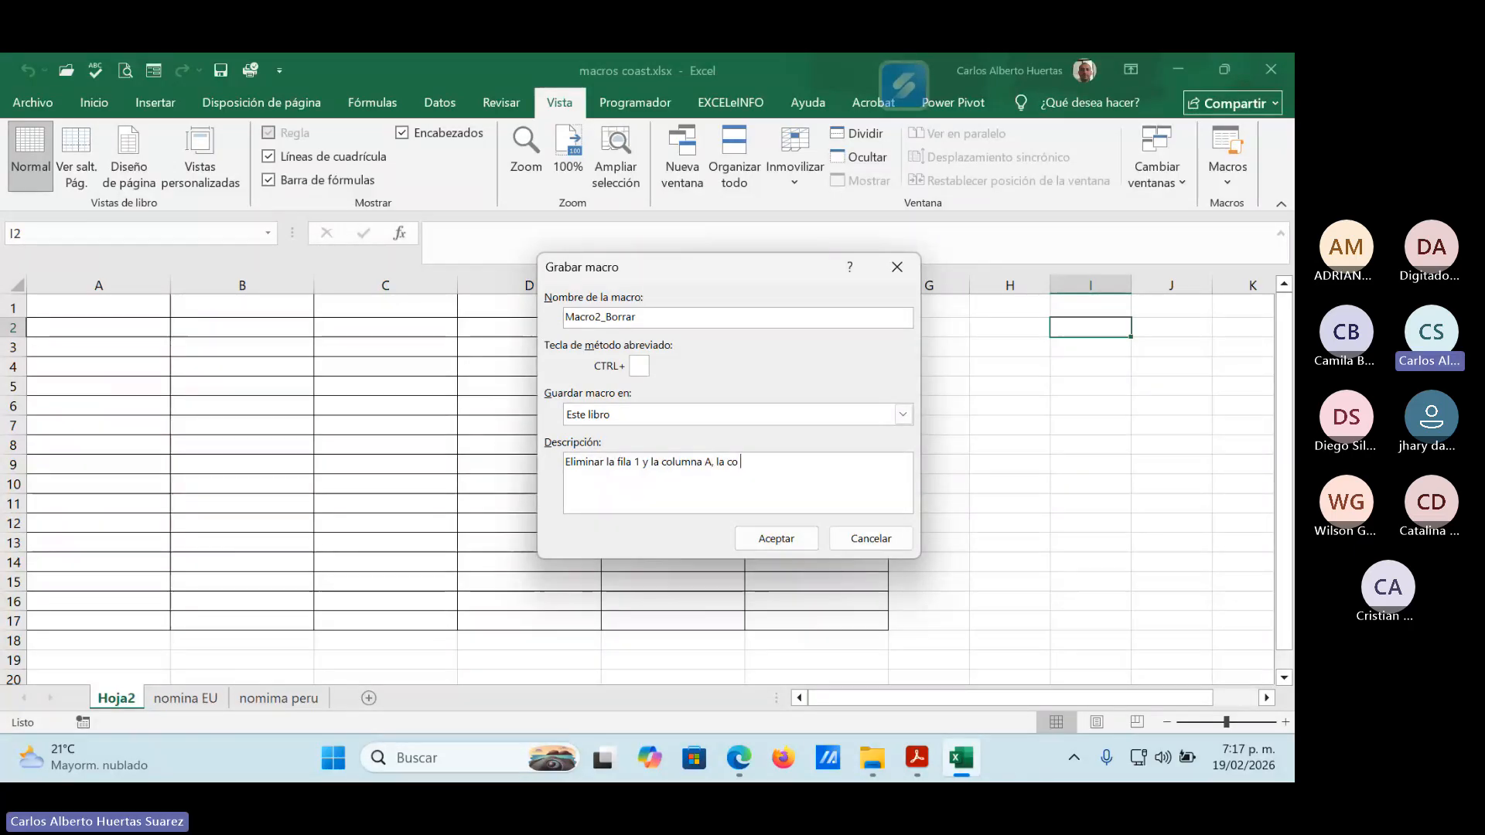
{"action": "type", "text": "lumna"}
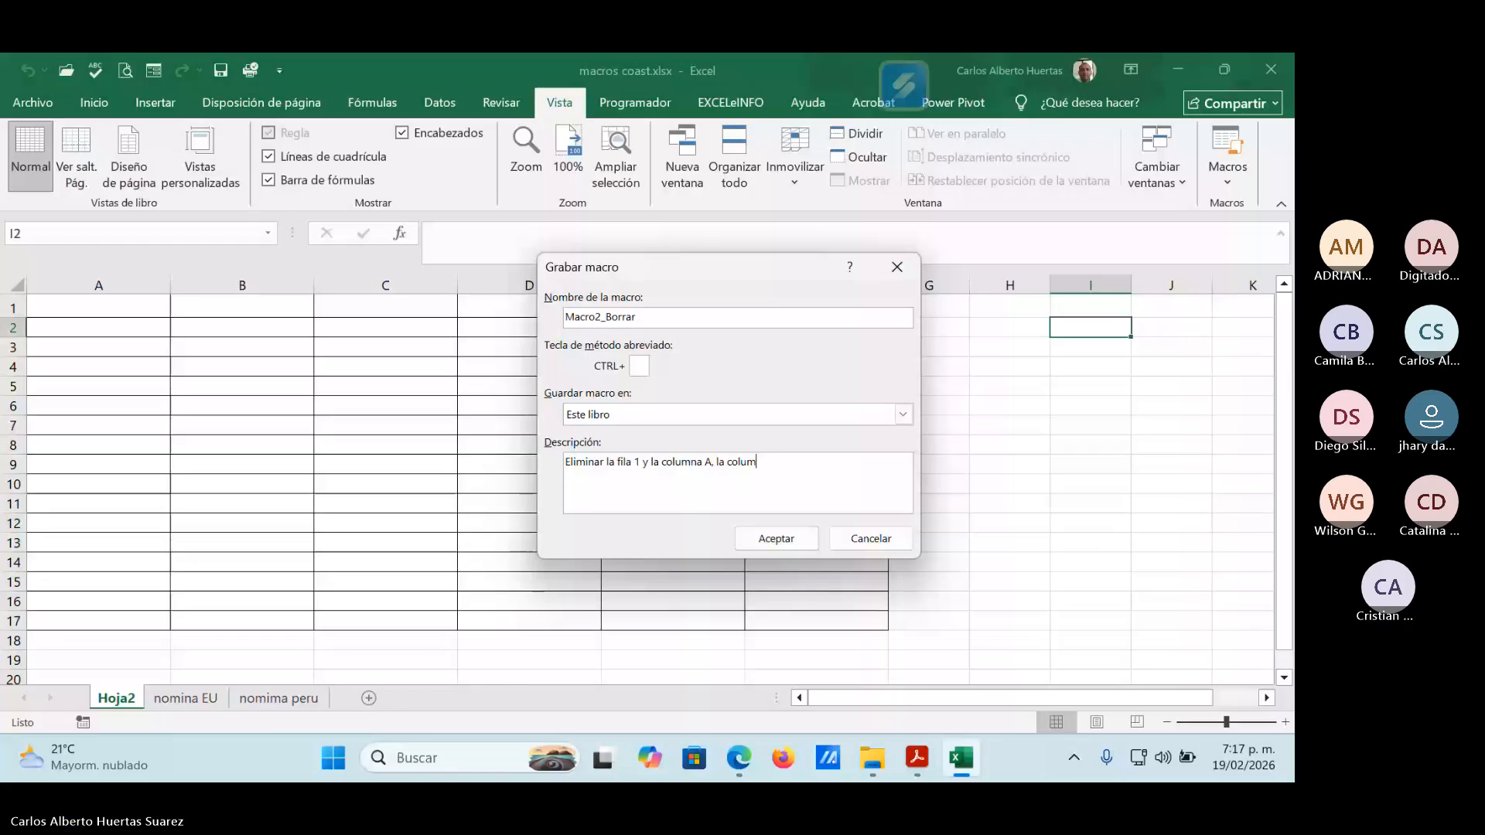
{"action": "type", "text": " H"}
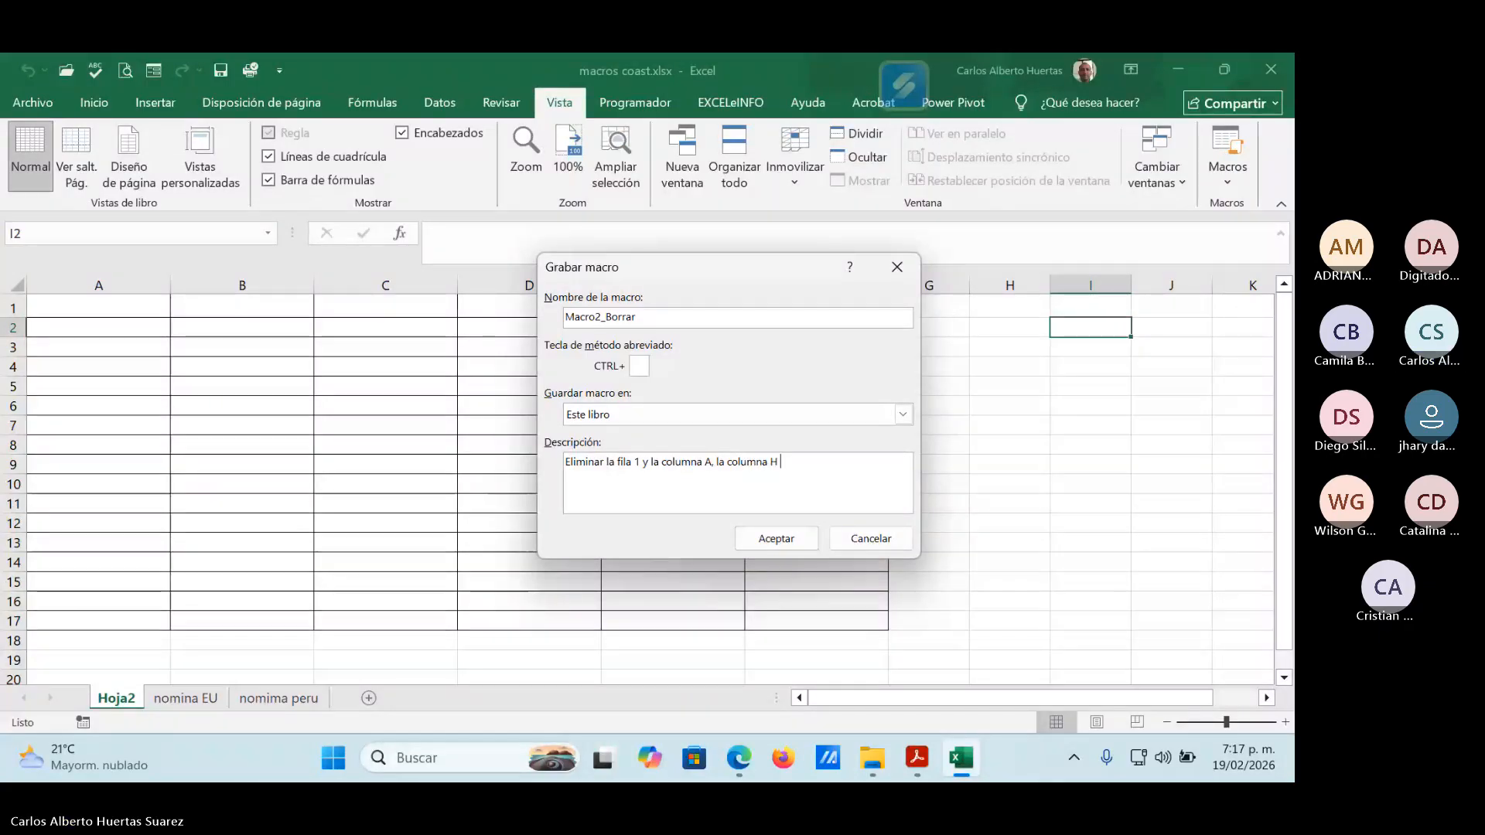
{"action": "type", "text": " va con sim"}
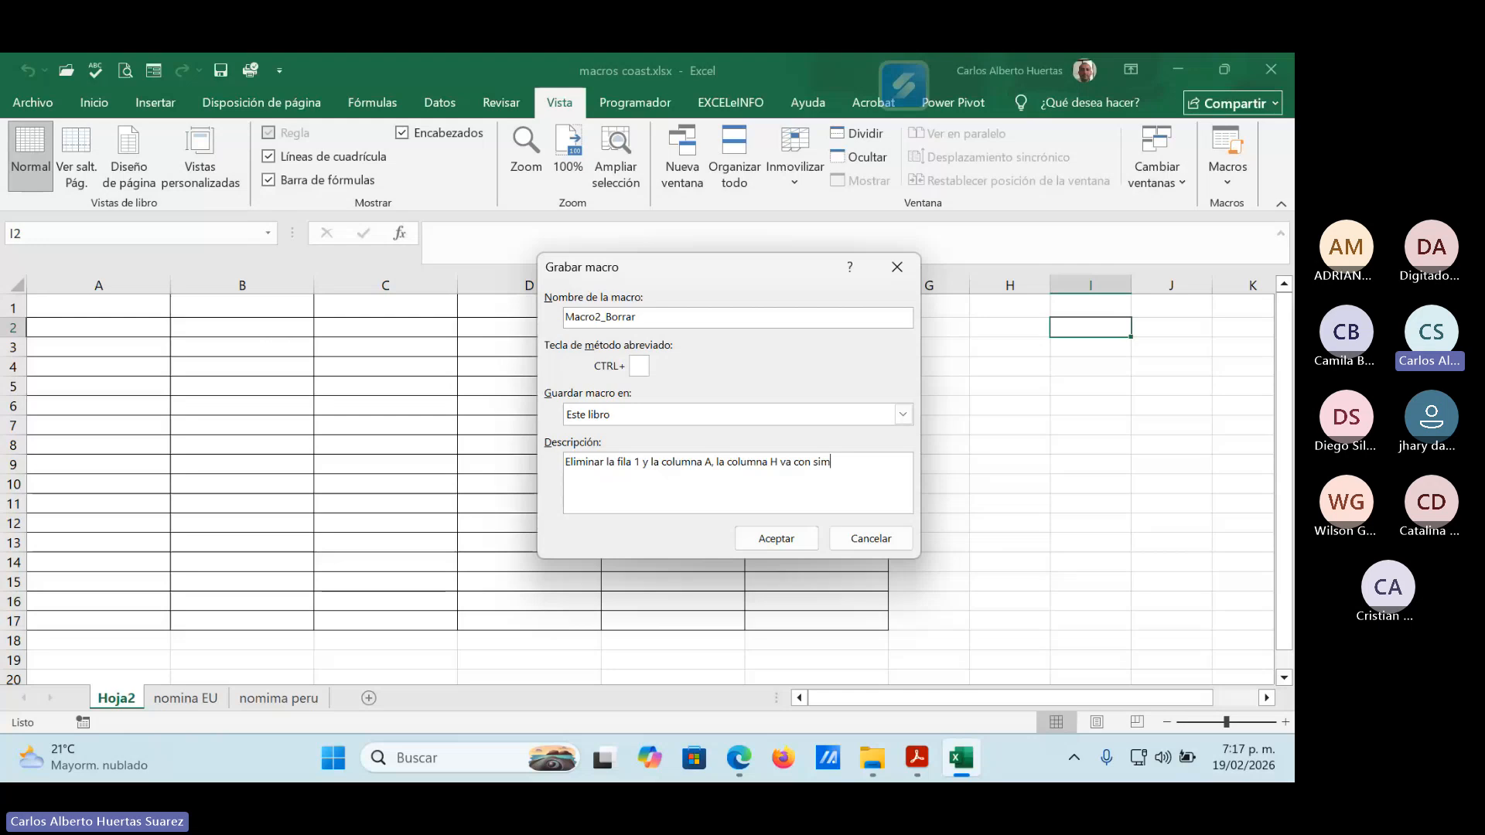
{"action": "type", "text": "bolo de peso"}
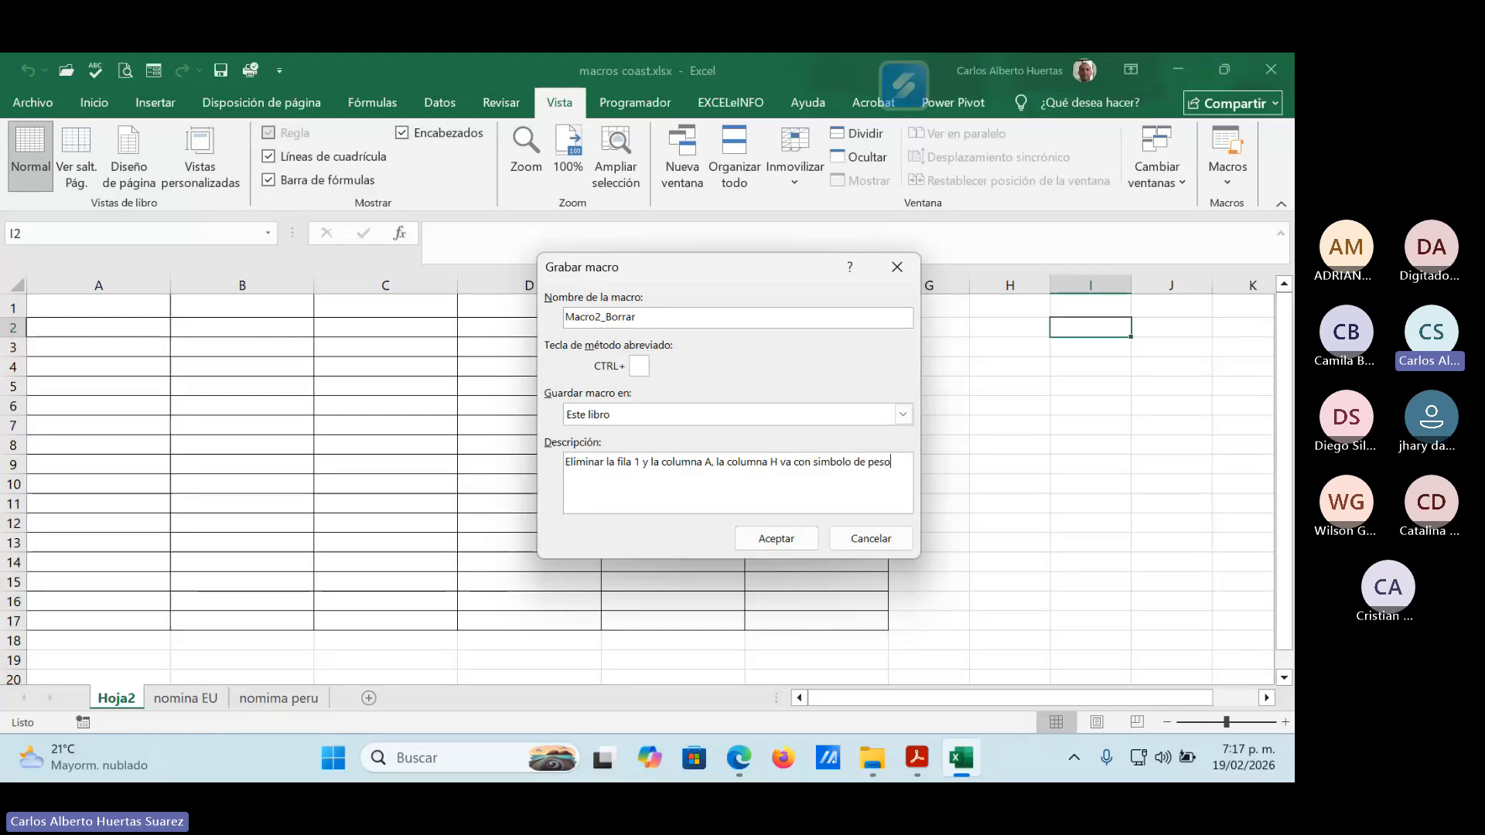
{"action": "type", "text": "s"}
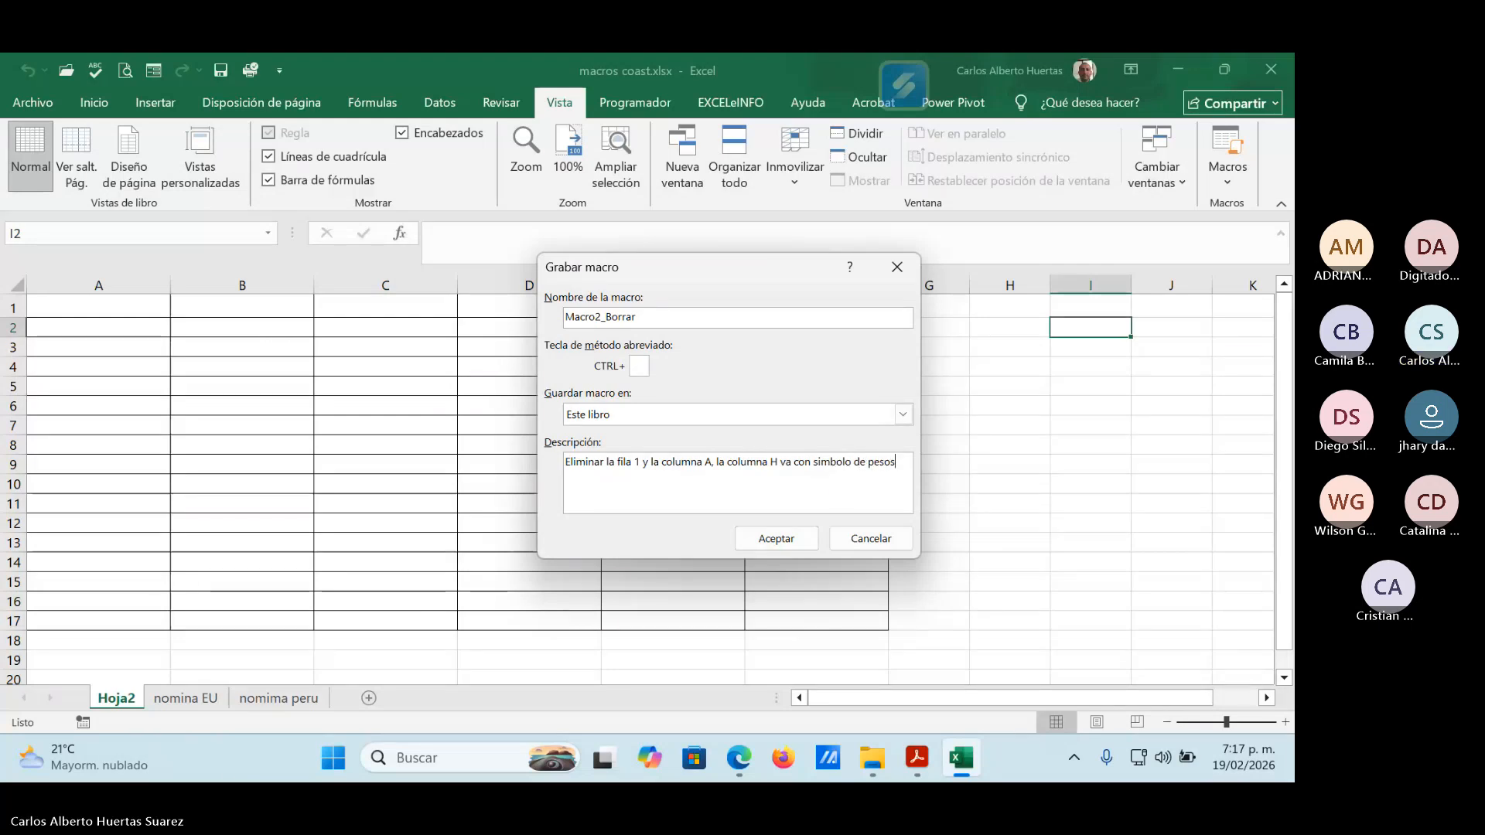
{"action": "type", "text": " y el simb"}
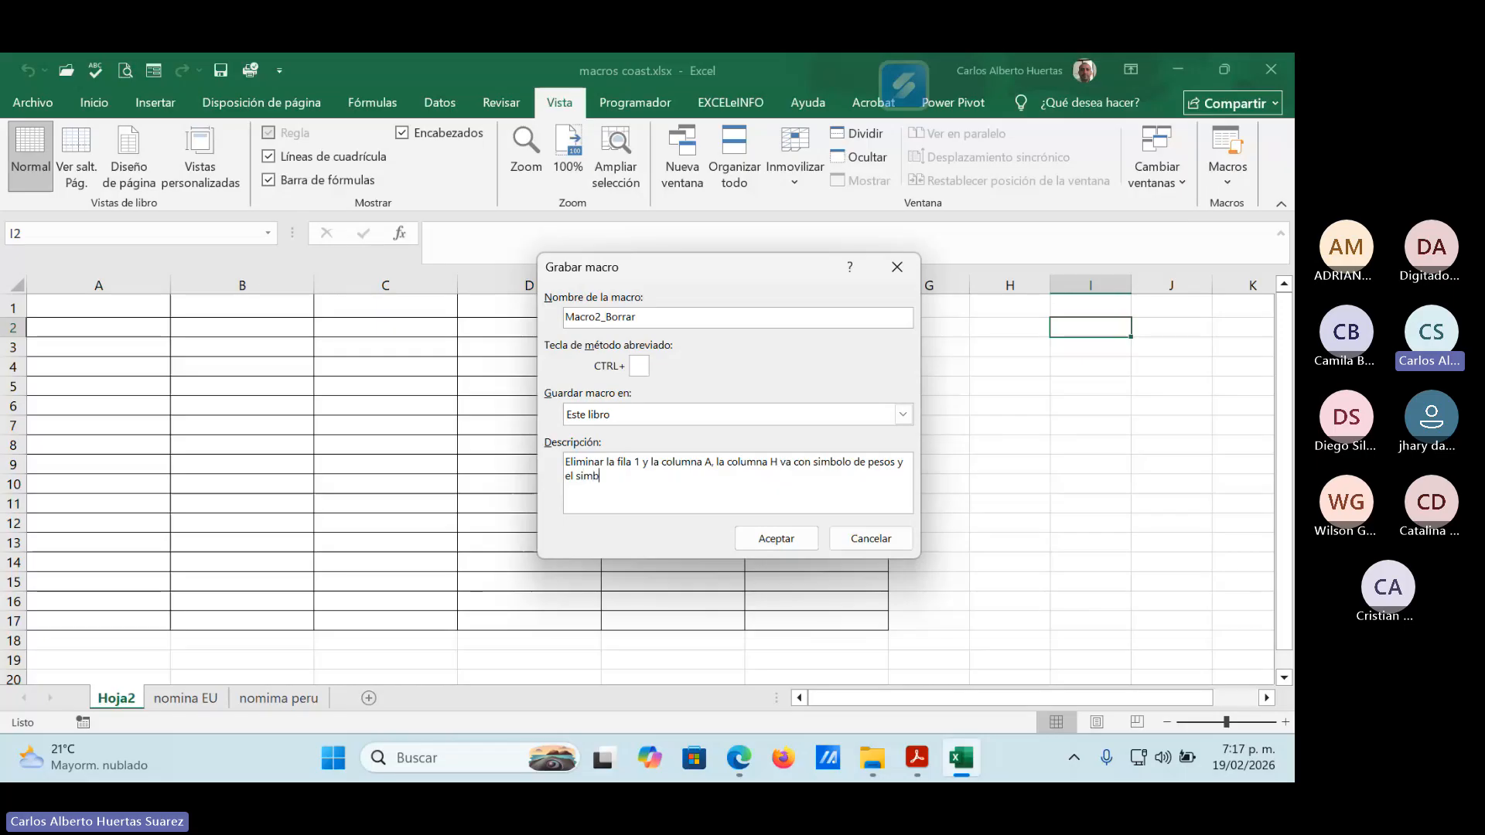
{"action": "type", "text": "olo de separación de "}
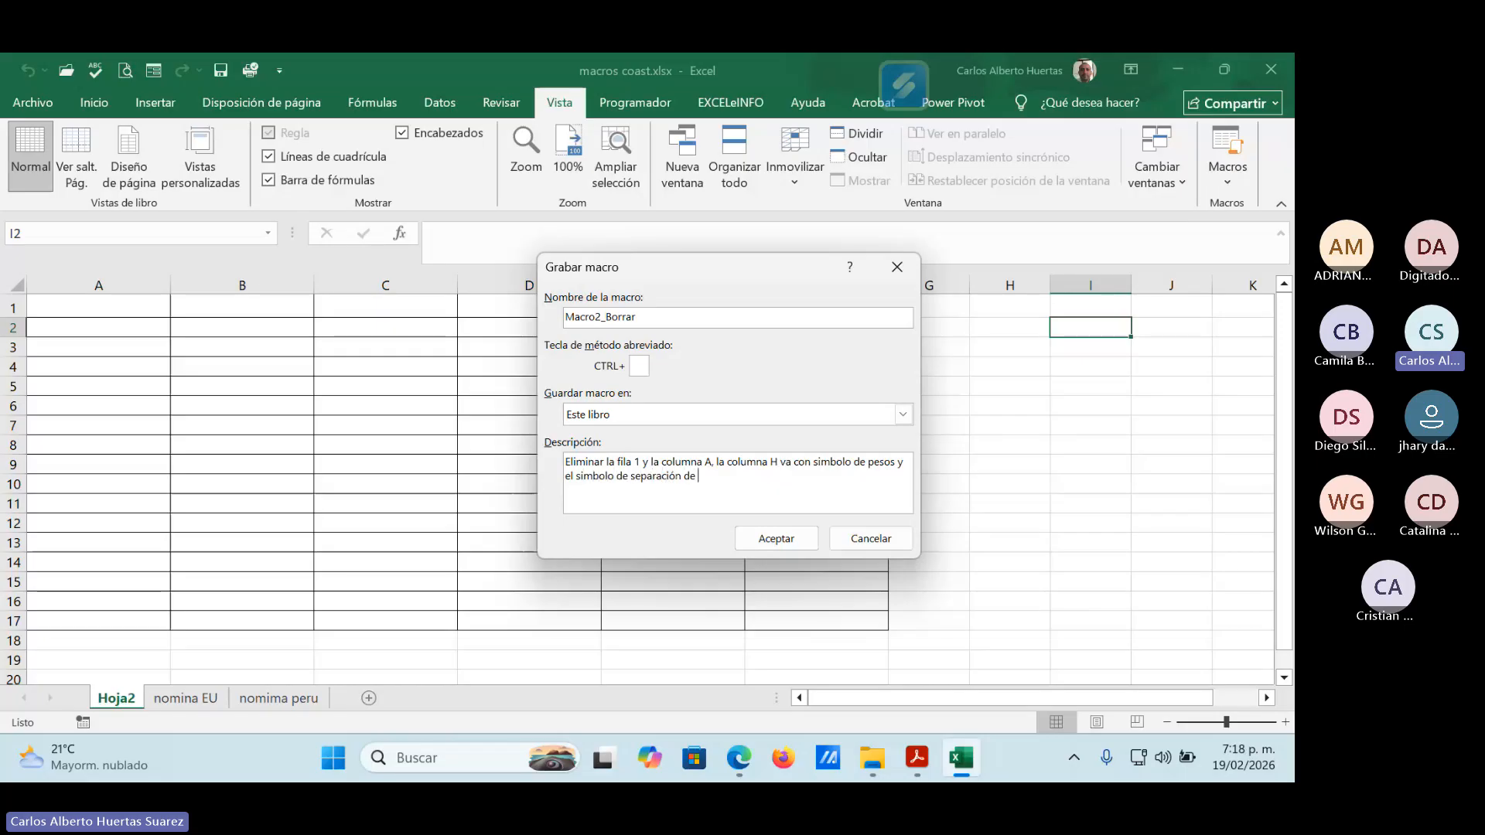
{"action": "type", "text": "miles, la column"}
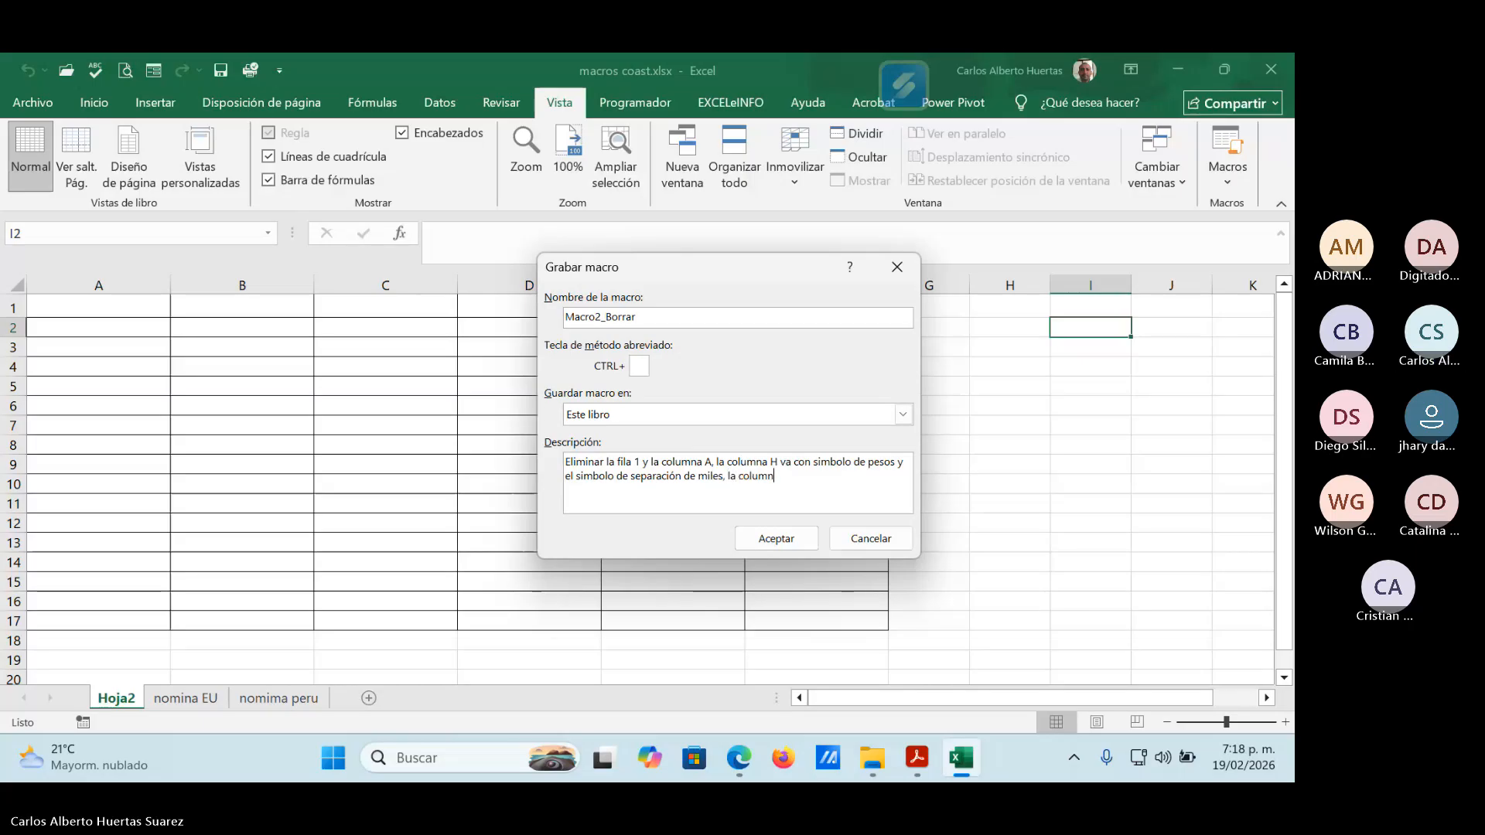
{"action": "type", "text": "a I "}
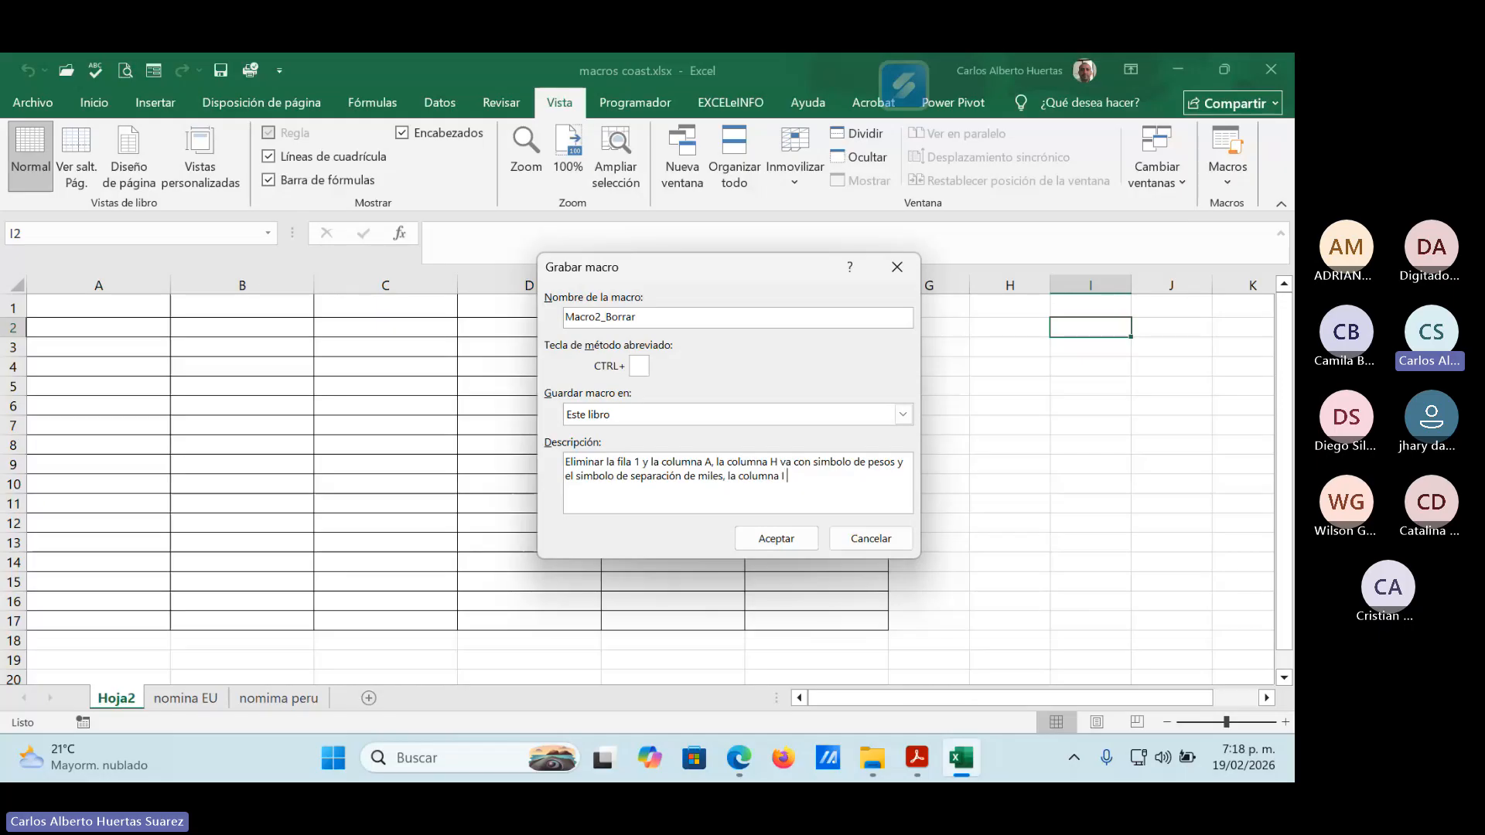
{"action": "type", "text": "va con fecha corta"}
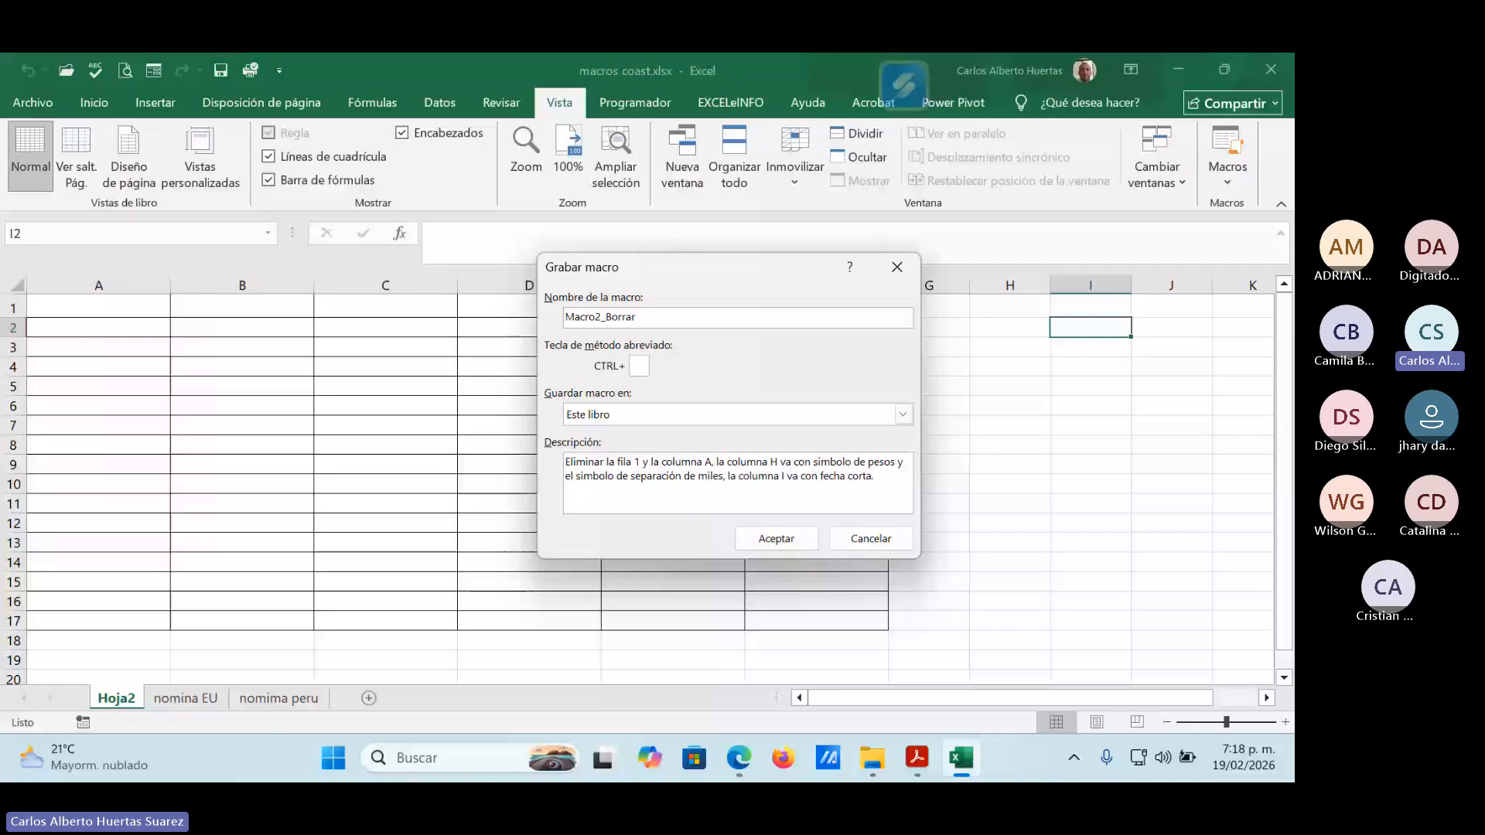
{"action": "type", "text": "."}
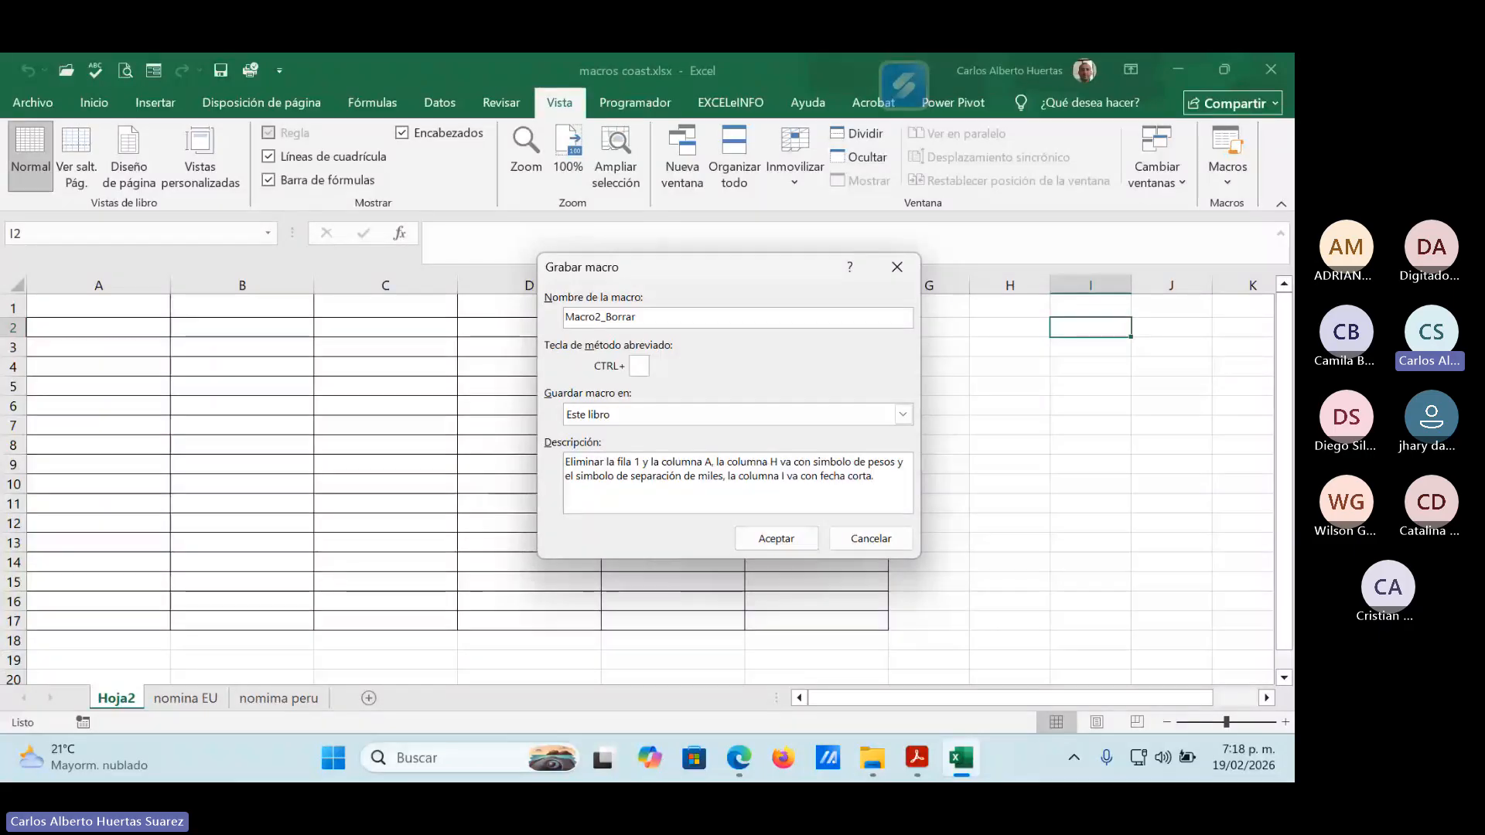
Append "y el simbolo de separación de miles, la columna I va con fecha corta." to the description and start recording.
{"action": "left_click", "coordinate": [775, 539]}
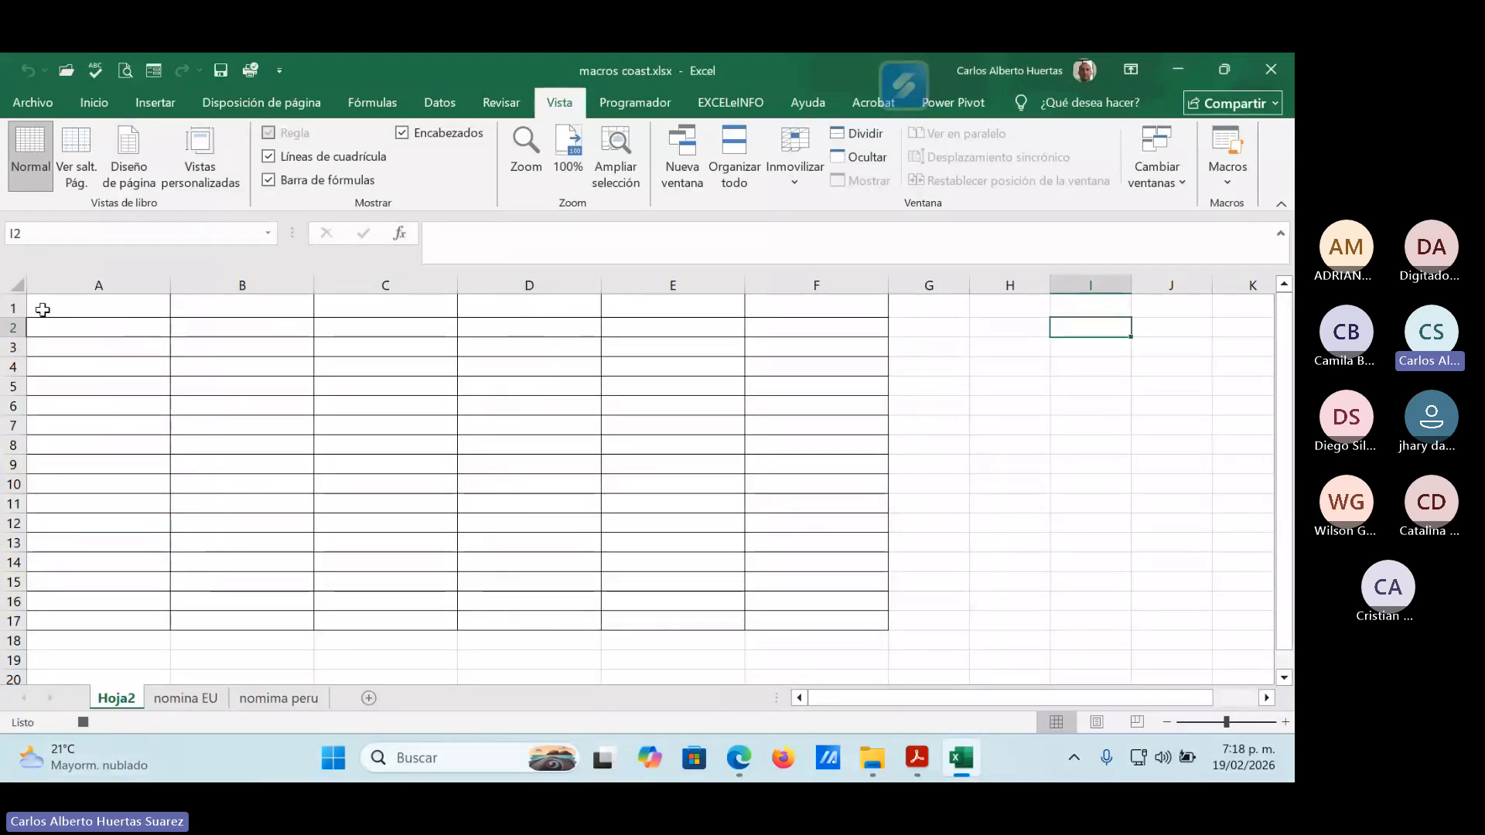
Delete row 1 and column A on the Hoja2 sheet.
{"action": "right_click", "coordinate": [13, 310]}
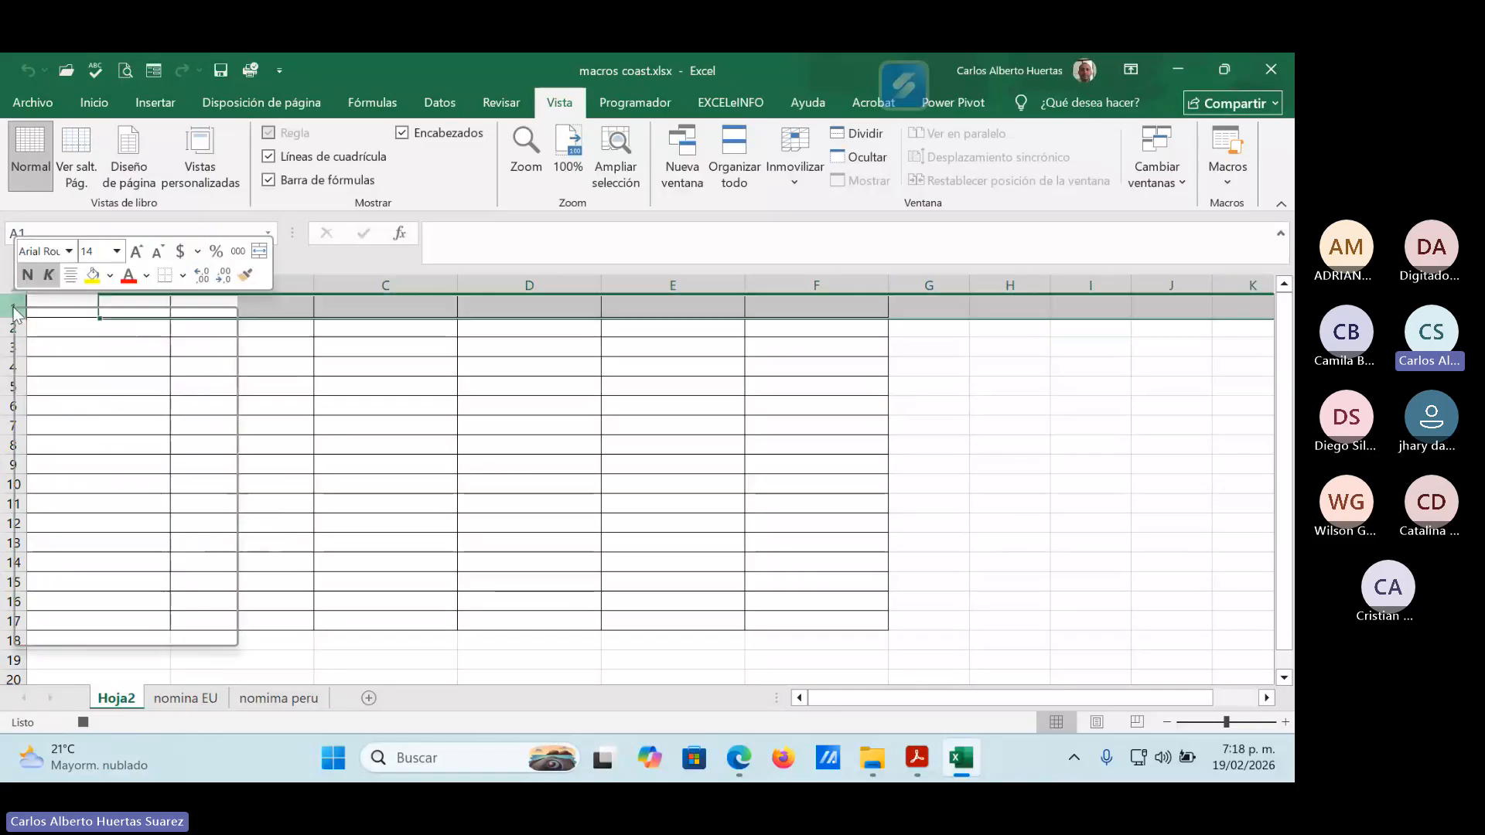
{"action": "left_click", "coordinate": [65, 509]}
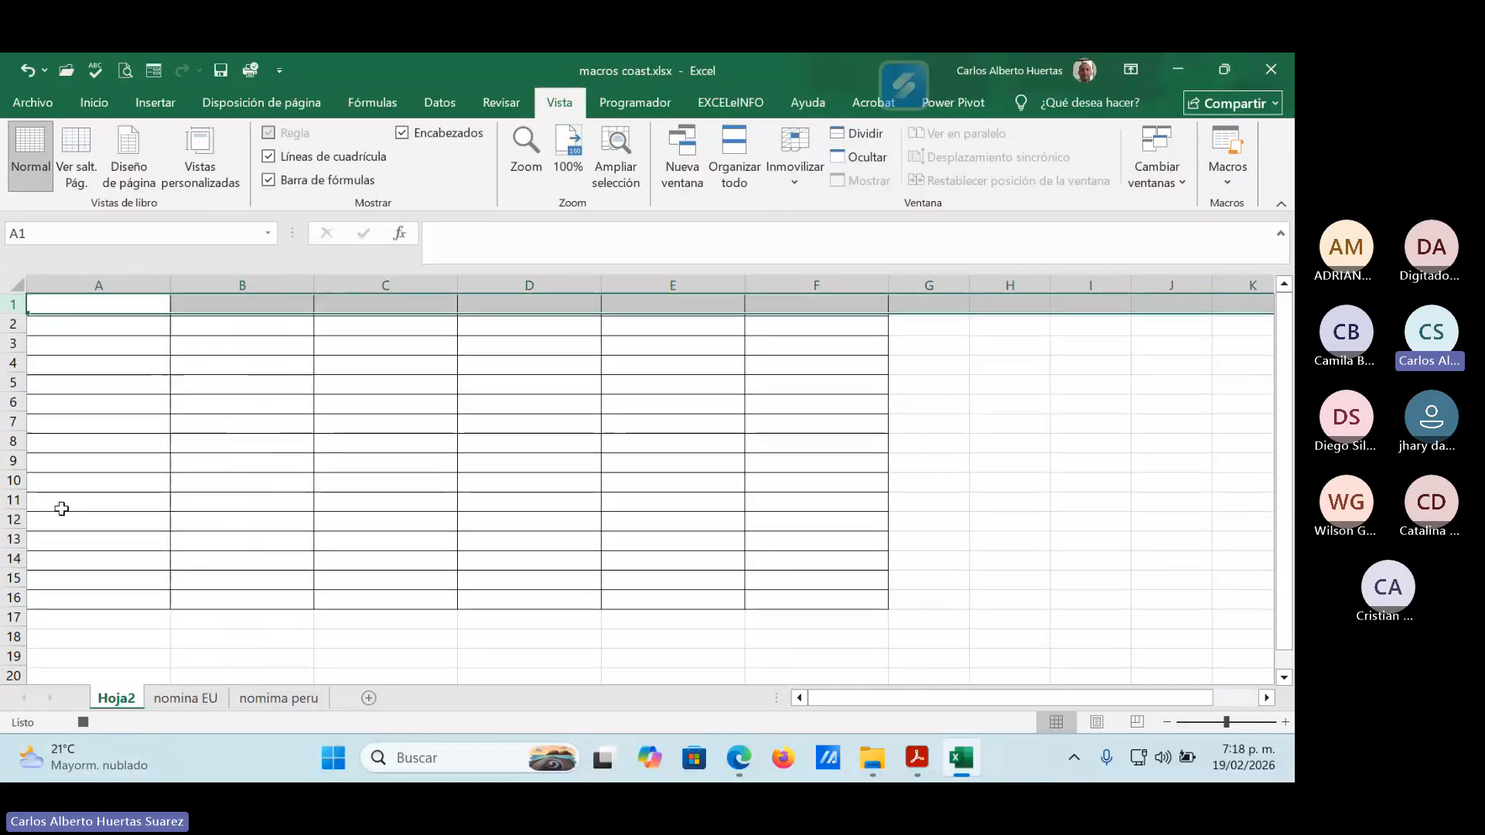
{"action": "right_click", "coordinate": [112, 279]}
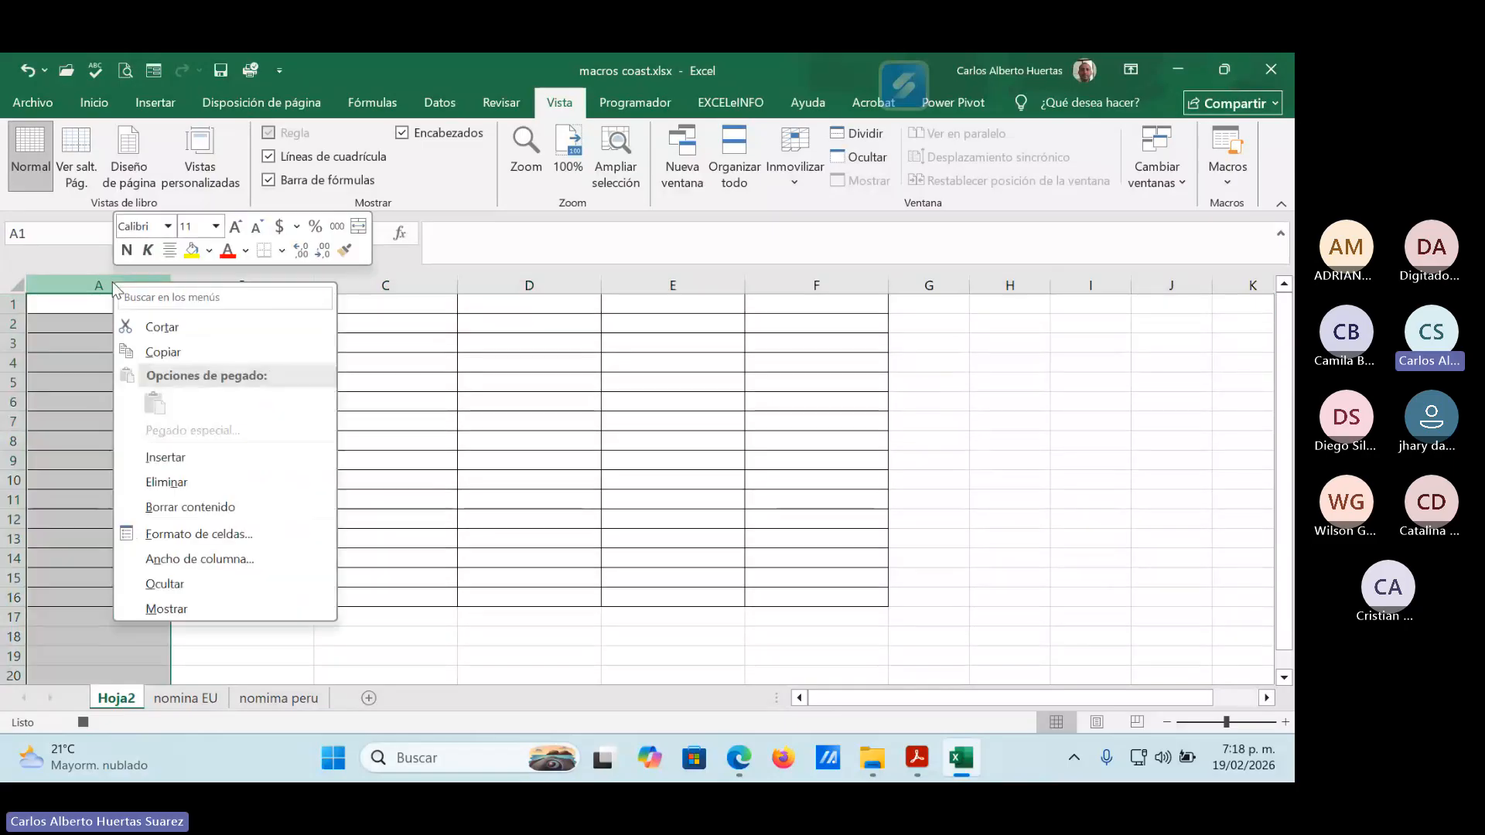
{"action": "left_click", "coordinate": [157, 480]}
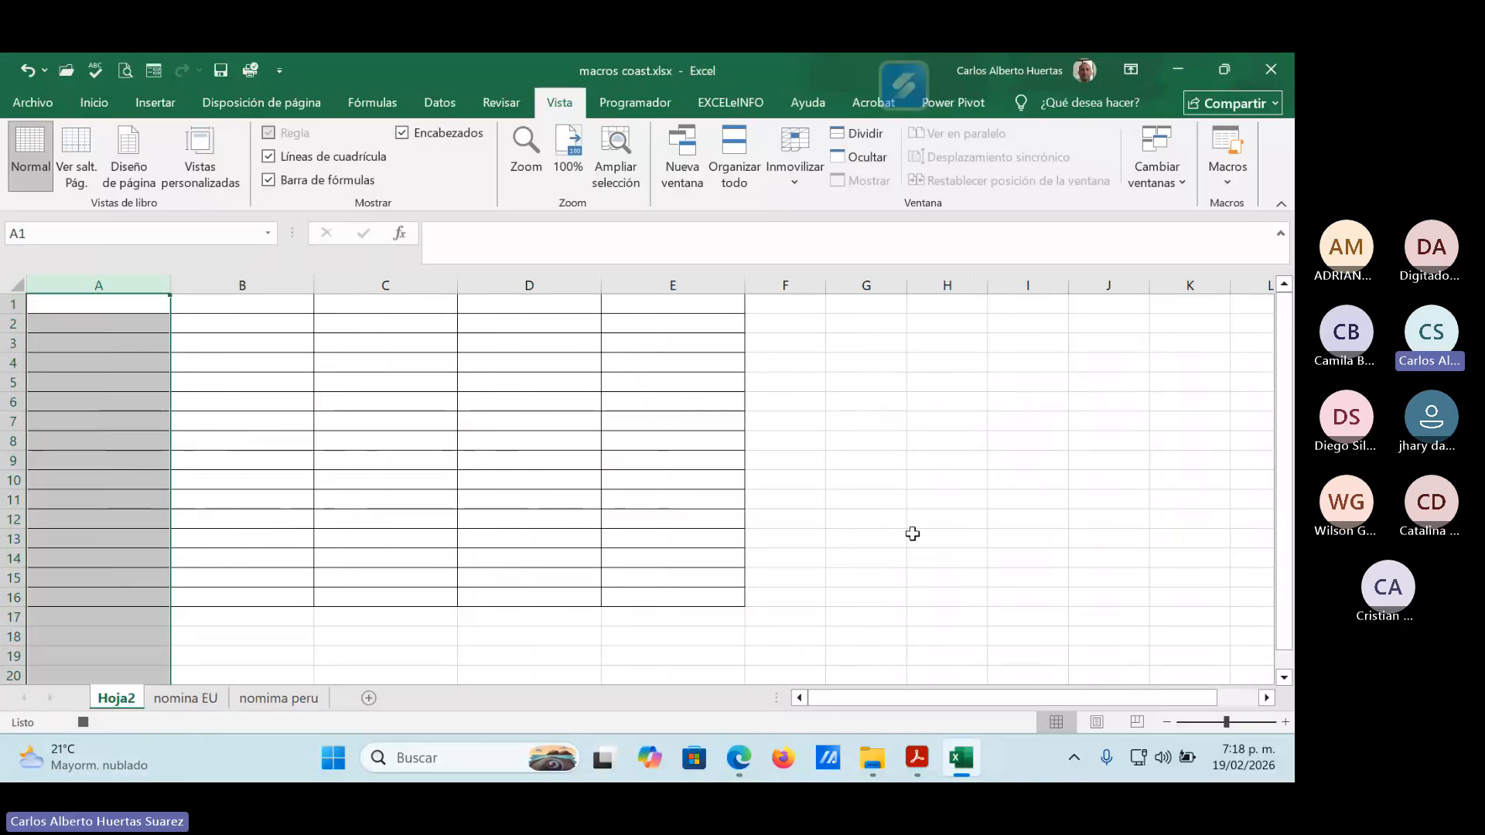
Apply the accounting number format to column H and the Fecha corta format to column I.
{"action": "left_click", "coordinate": [954, 280]}
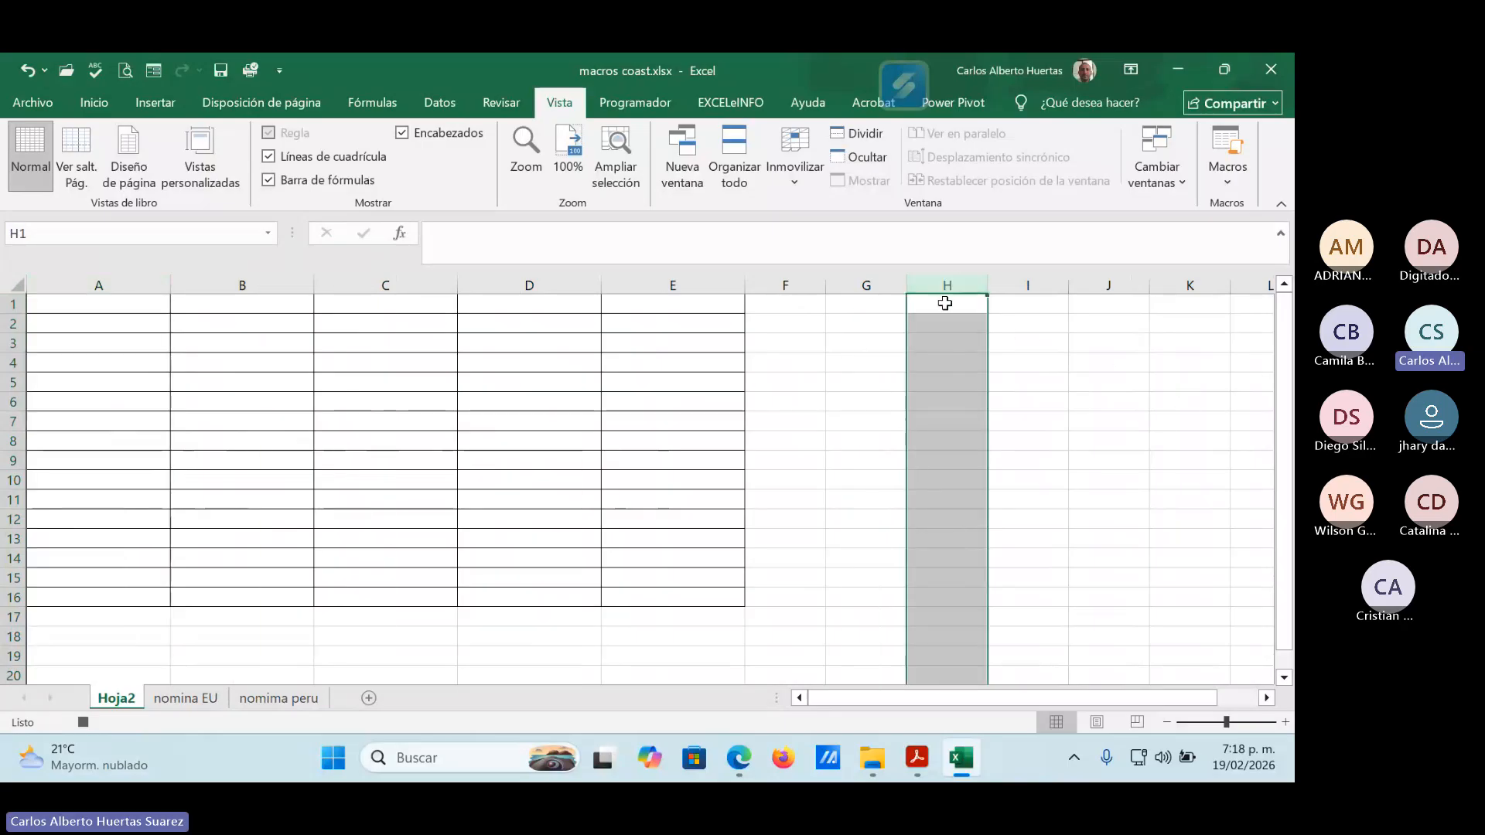
{"action": "left_click", "coordinate": [107, 105]}
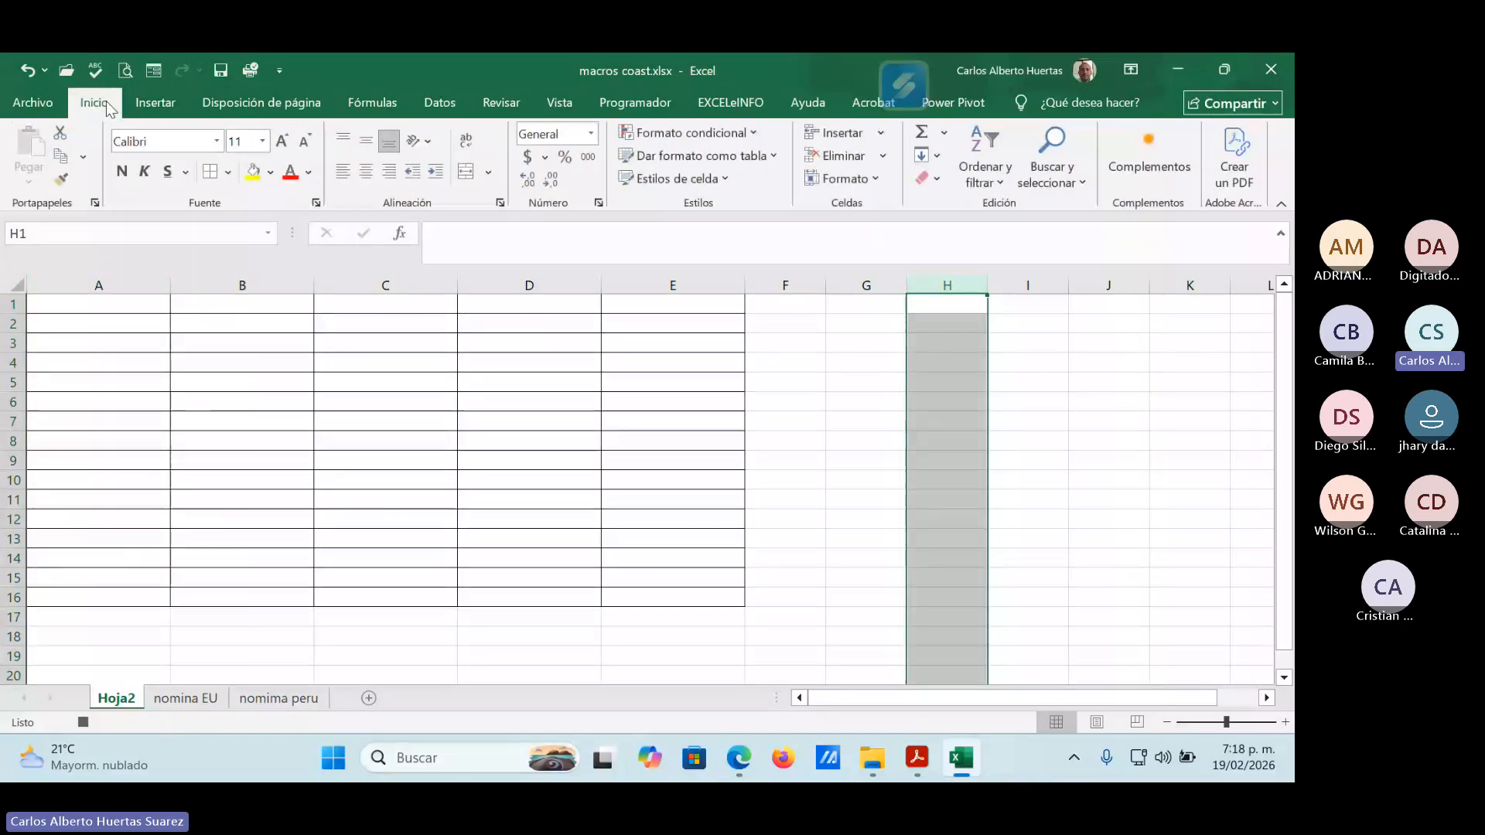
{"action": "left_click", "coordinate": [528, 159]}
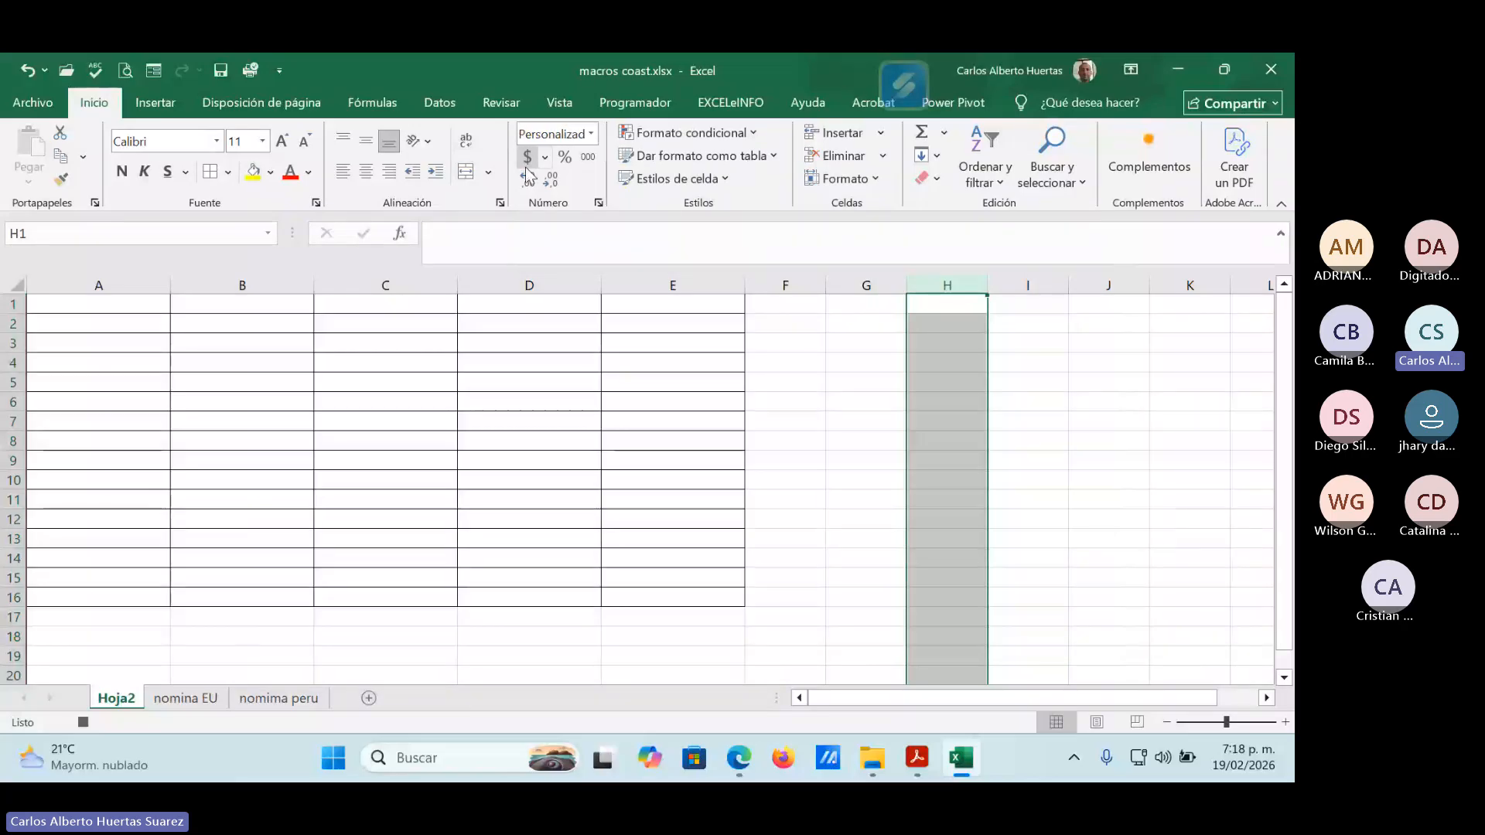
{"action": "left_click", "coordinate": [1035, 285]}
{"action": "left_click", "coordinate": [594, 136]}
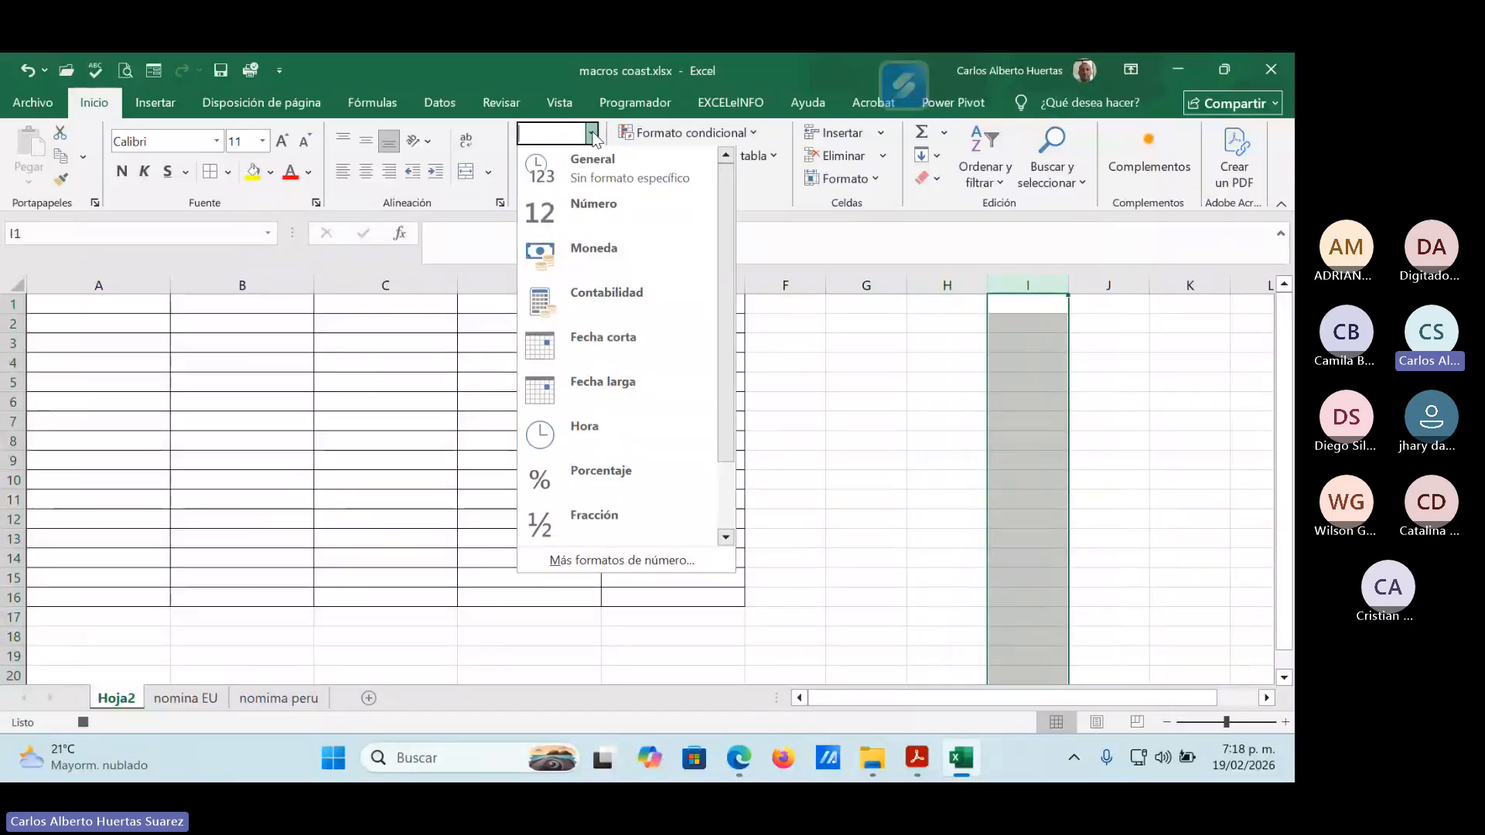
{"action": "left_click", "coordinate": [639, 337]}
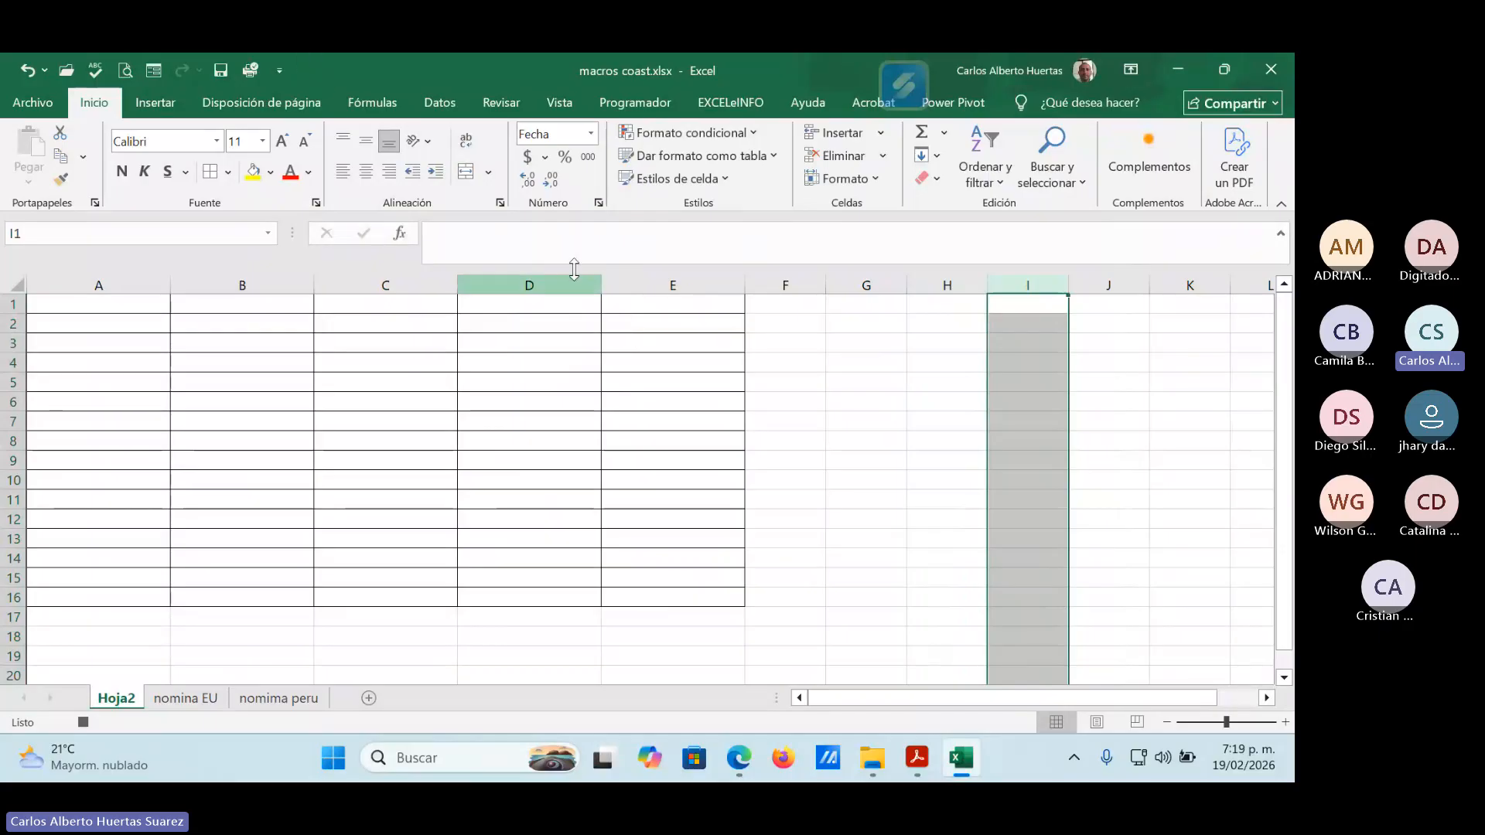
Stop the macro recording and select cell I6 on Hoja2.
{"action": "left_click", "coordinate": [558, 106]}
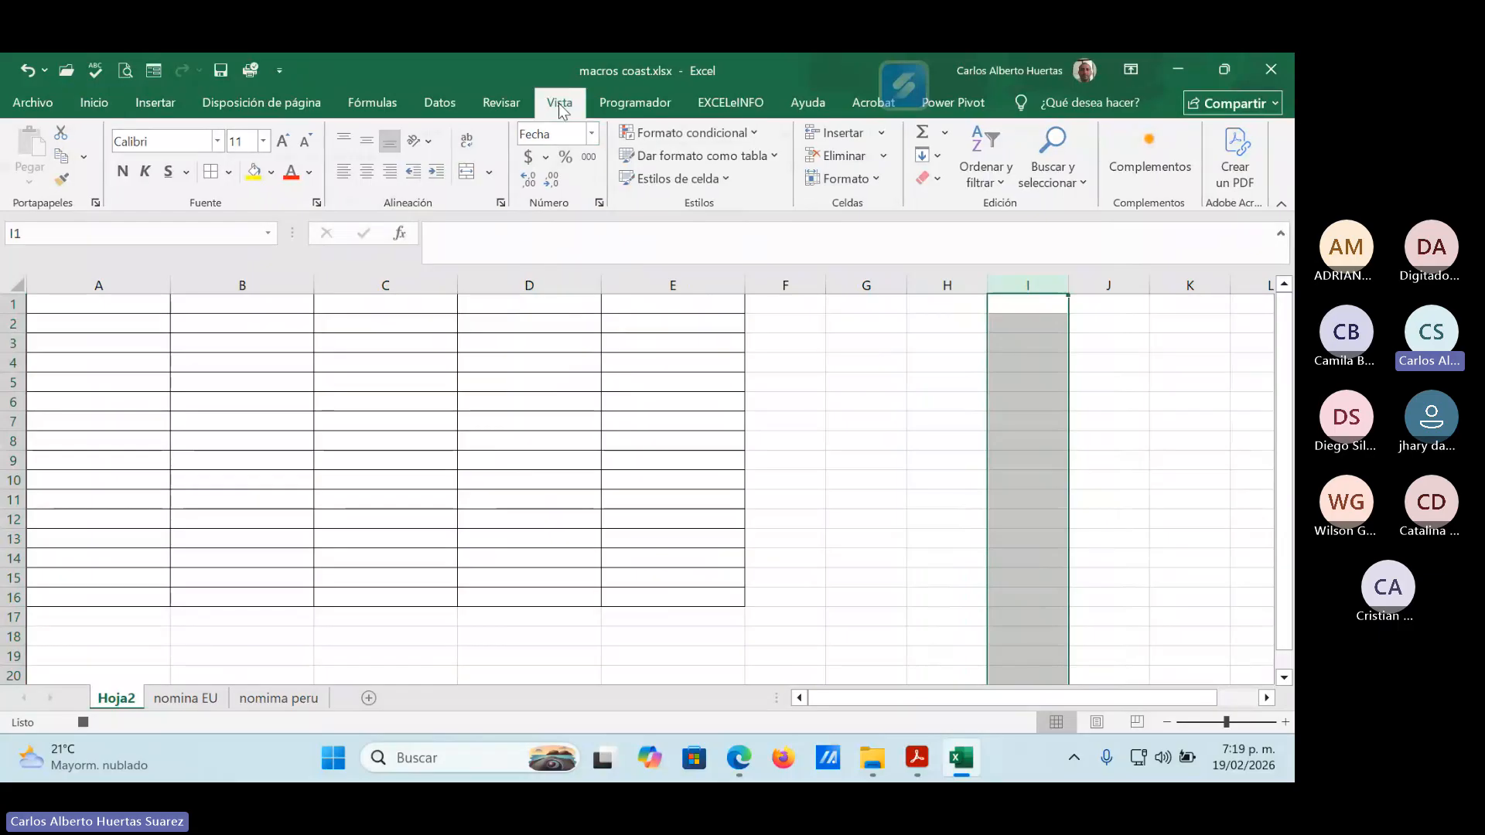
{"action": "left_click", "coordinate": [1229, 184]}
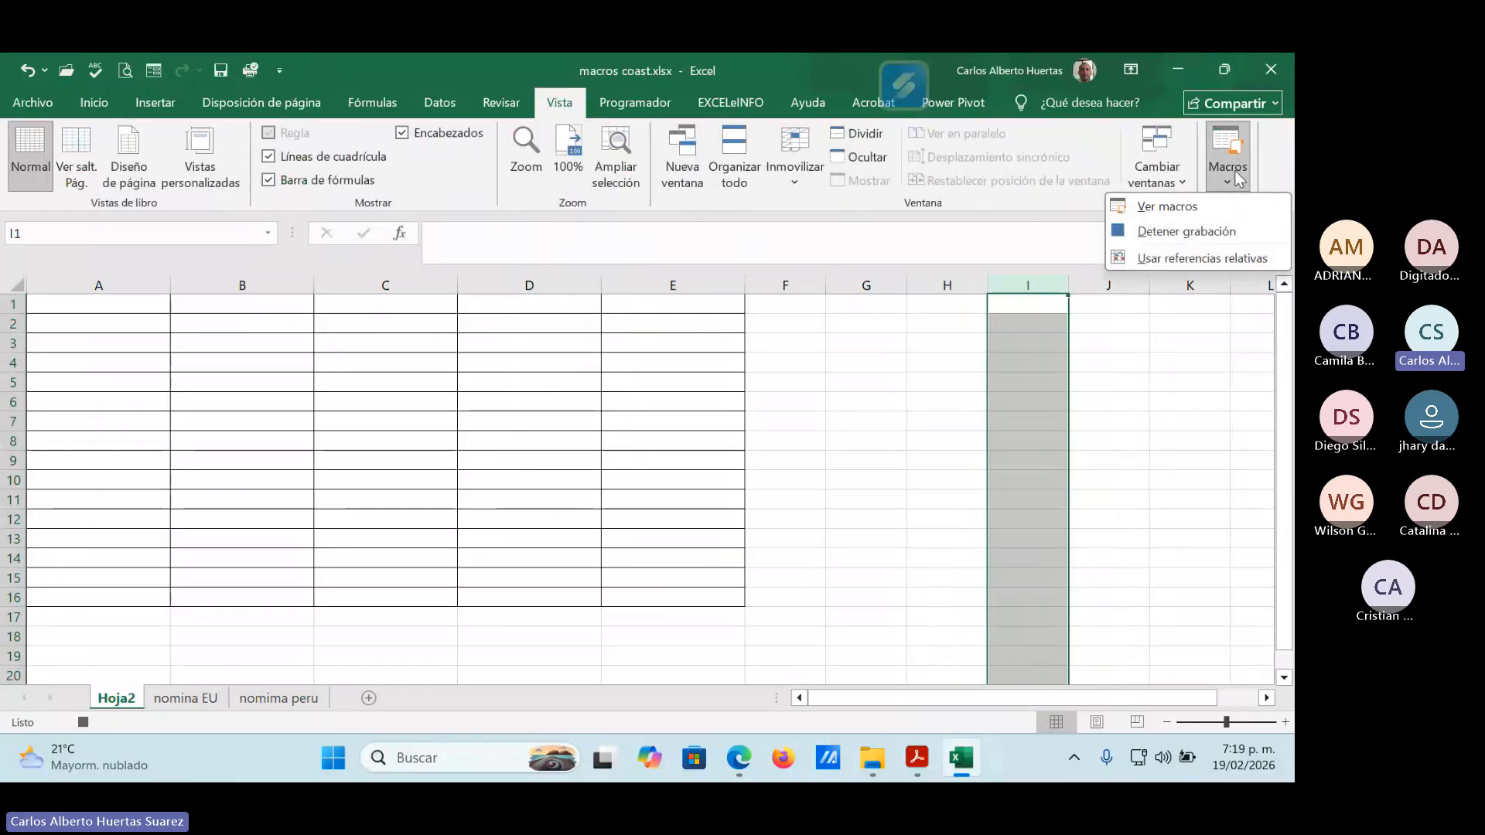
{"action": "left_click", "coordinate": [1218, 231]}
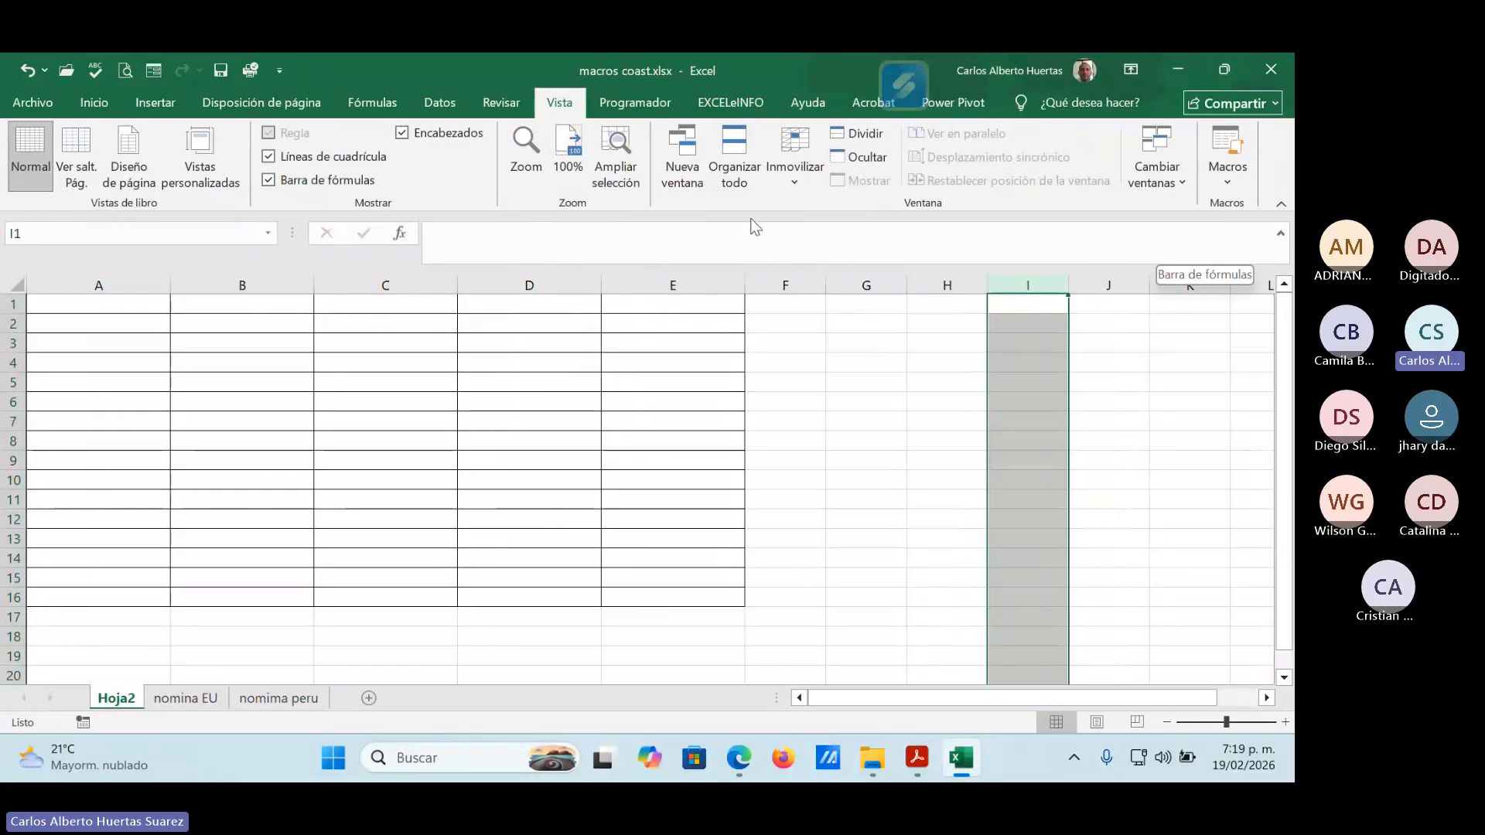
{"action": "left_click", "coordinate": [1056, 401]}
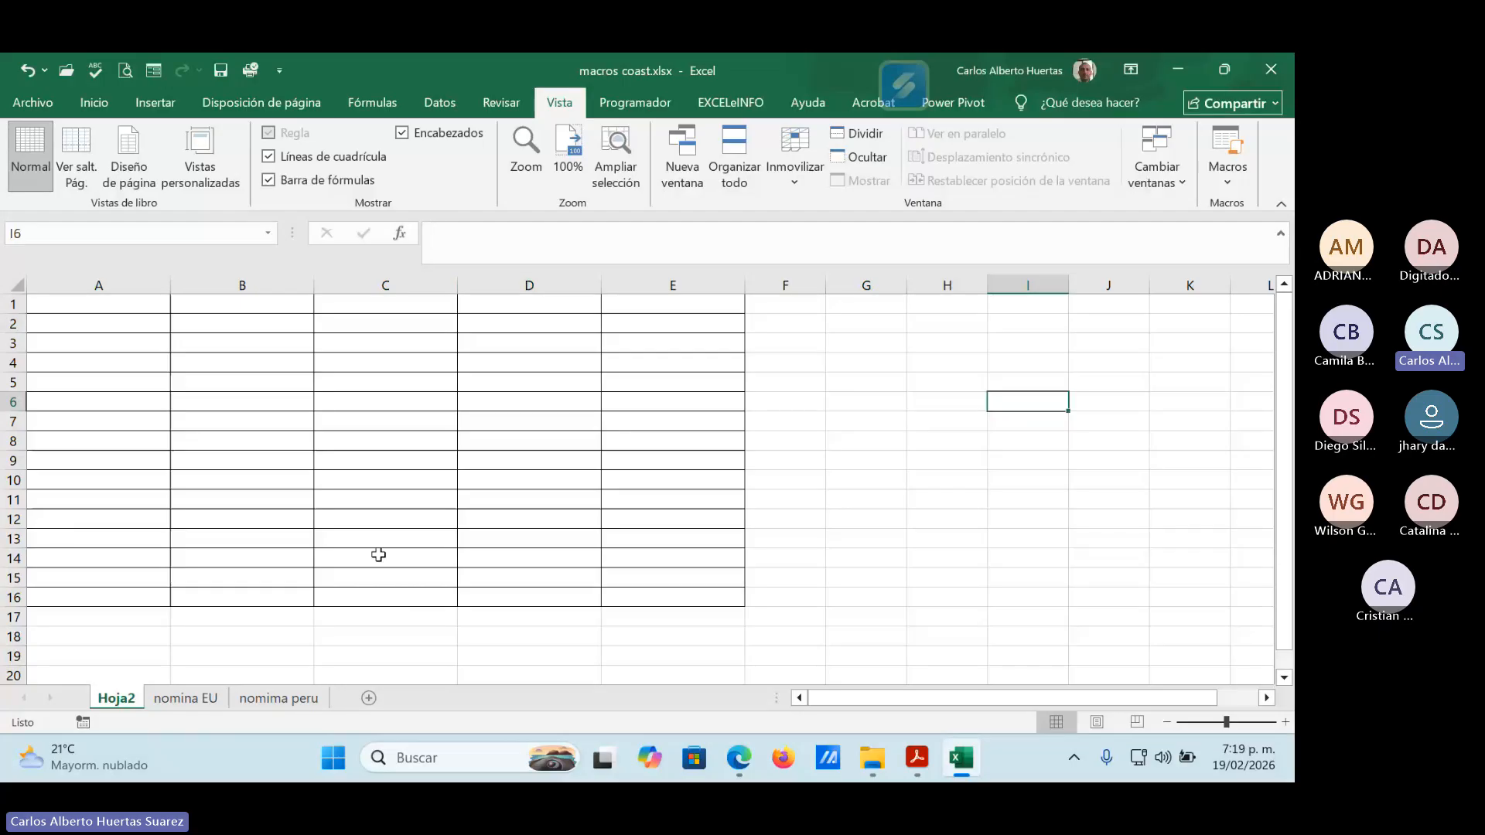
Switch to the nomina EU sheet and select Macro2_Borrar in the list of available macros.
{"action": "left_click", "coordinate": [184, 699]}
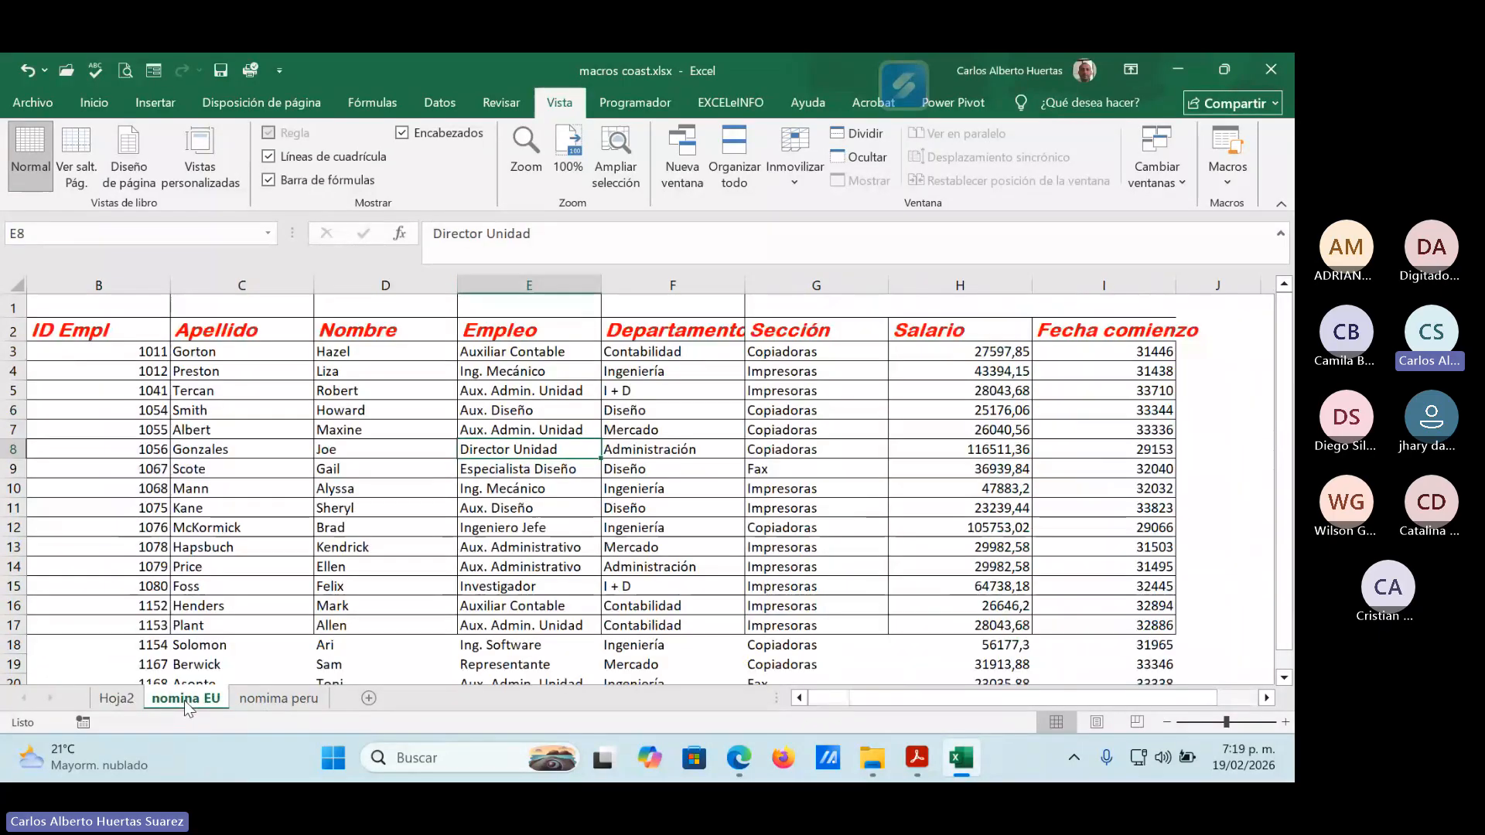
{"action": "left_click_drag", "start_coordinate": [936, 699], "coordinate": [826, 713]}
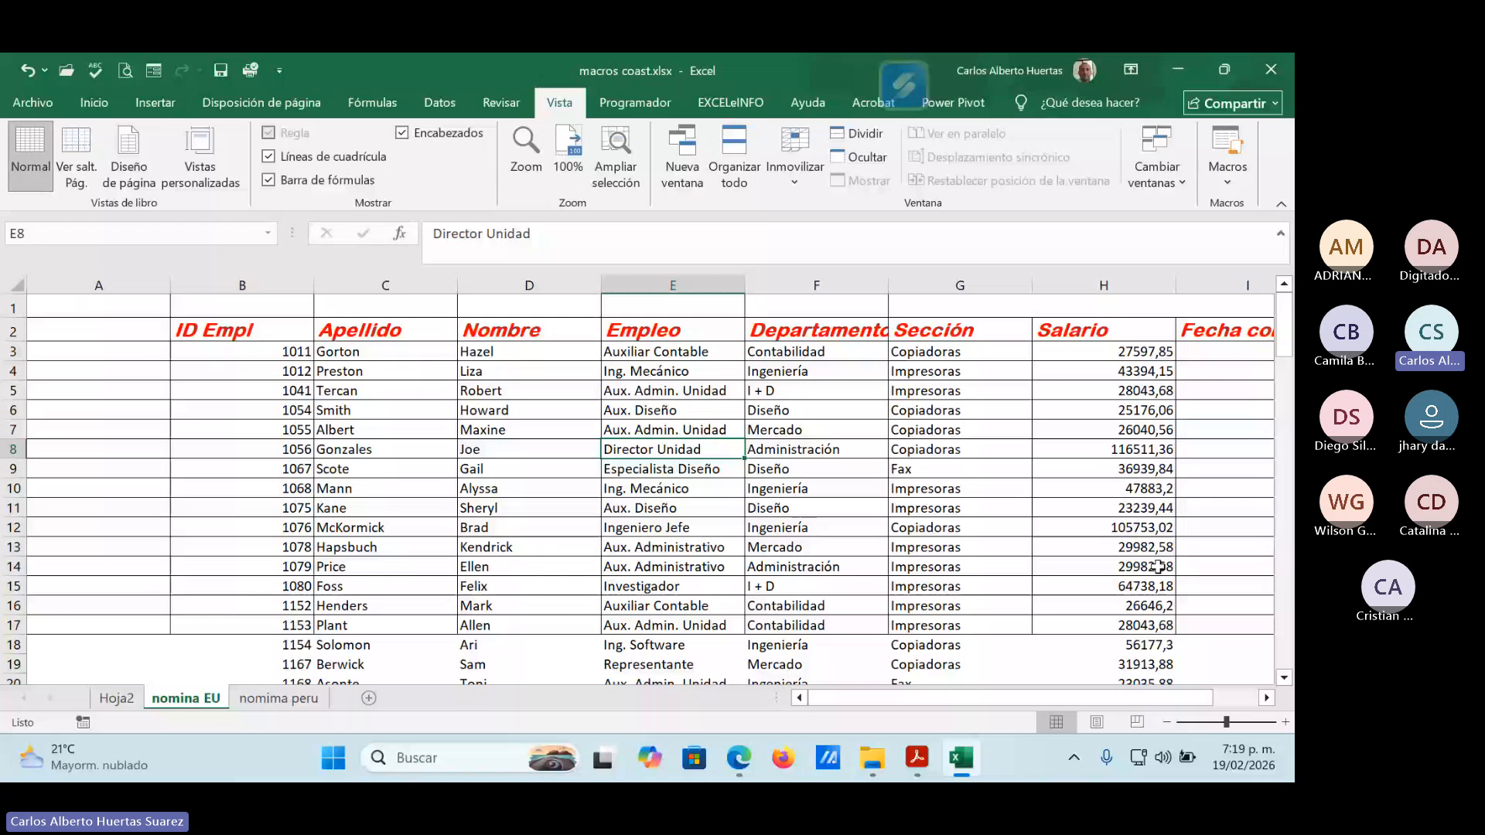
{"action": "left_click_drag", "start_coordinate": [1164, 706], "coordinate": [1021, 699]}
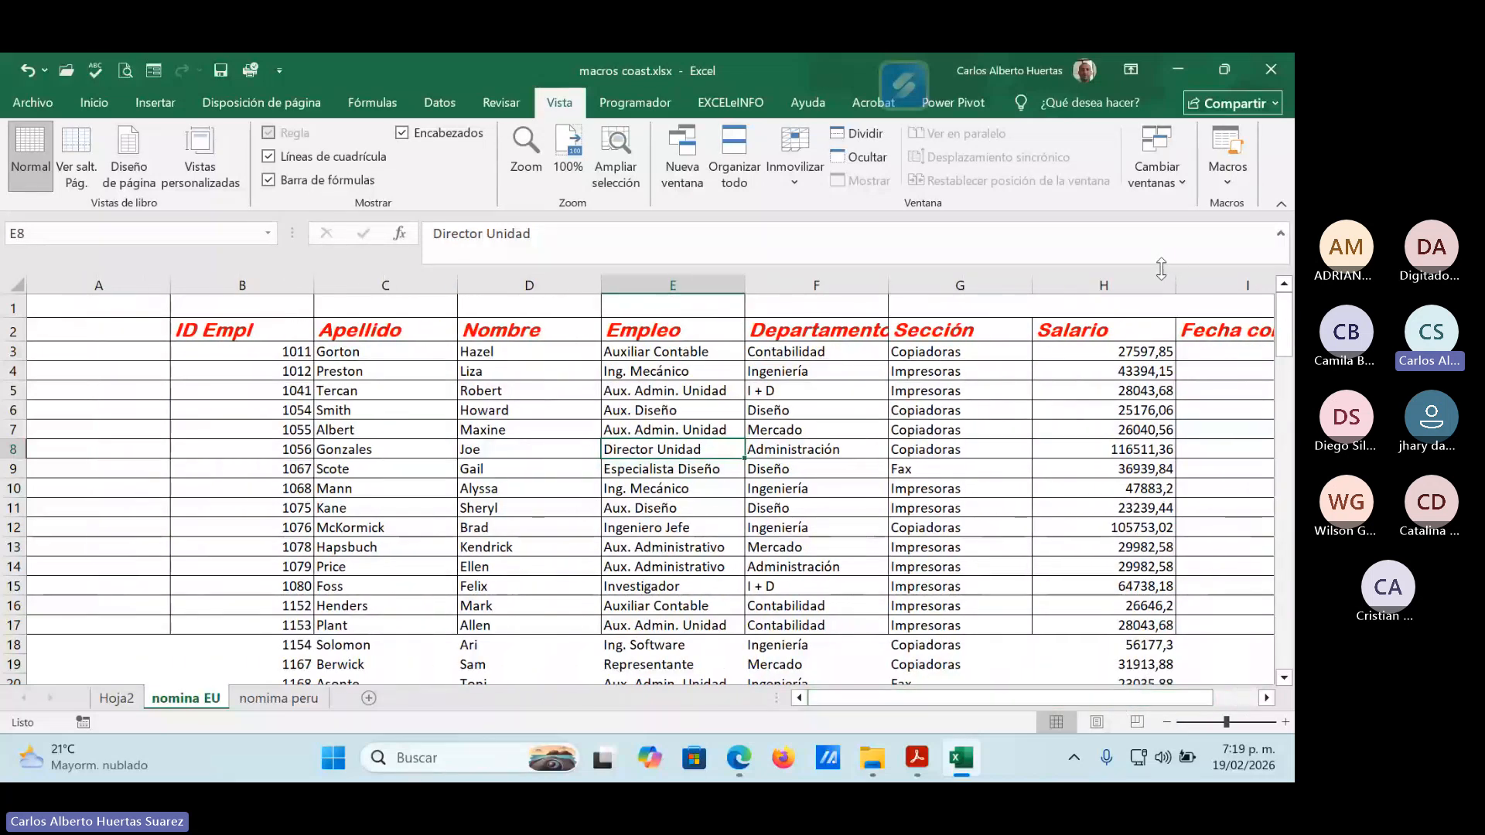
{"action": "left_click", "coordinate": [1224, 183]}
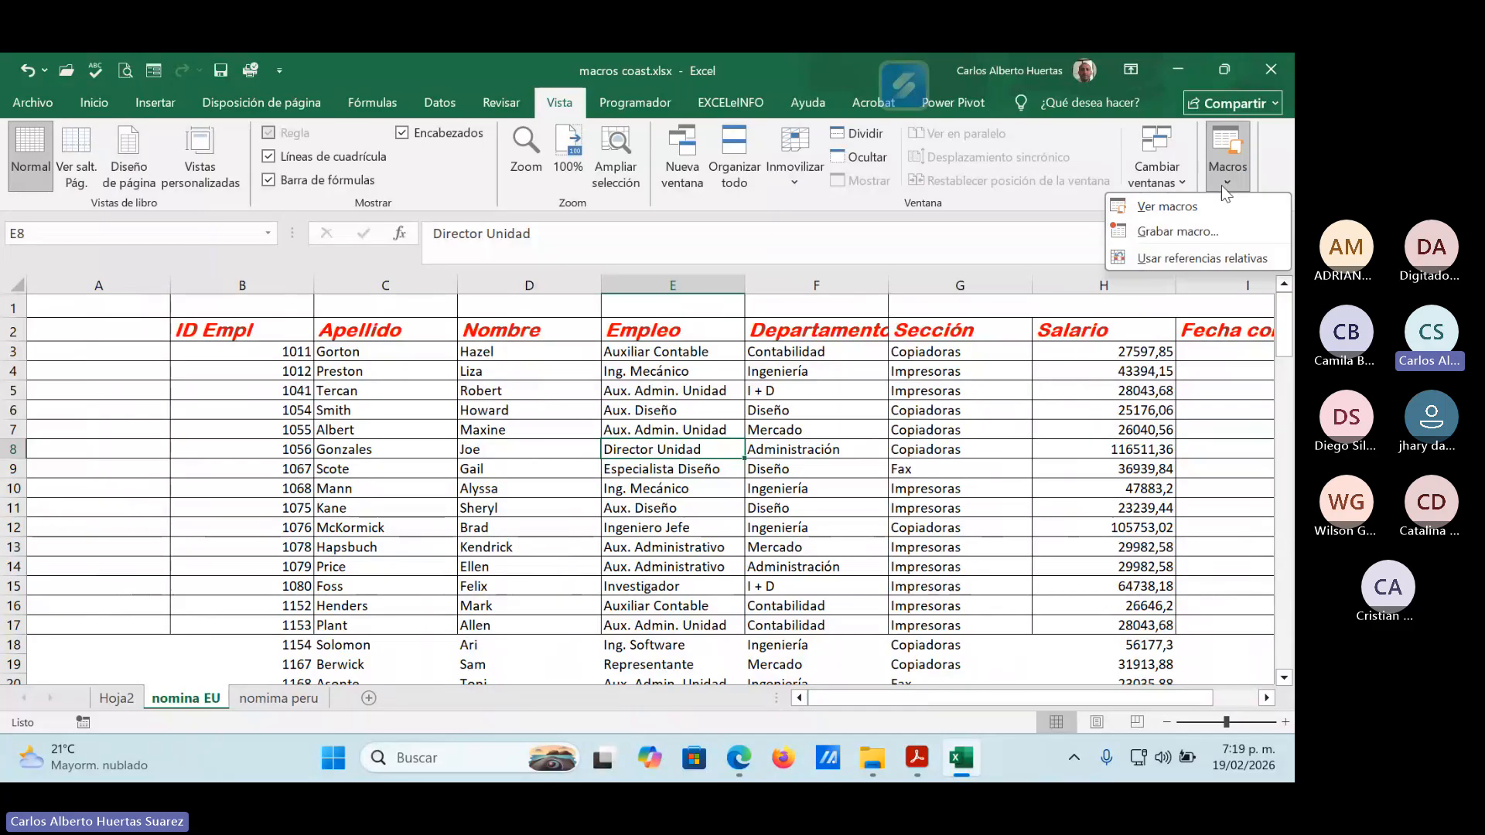
{"action": "left_click", "coordinate": [1197, 206]}
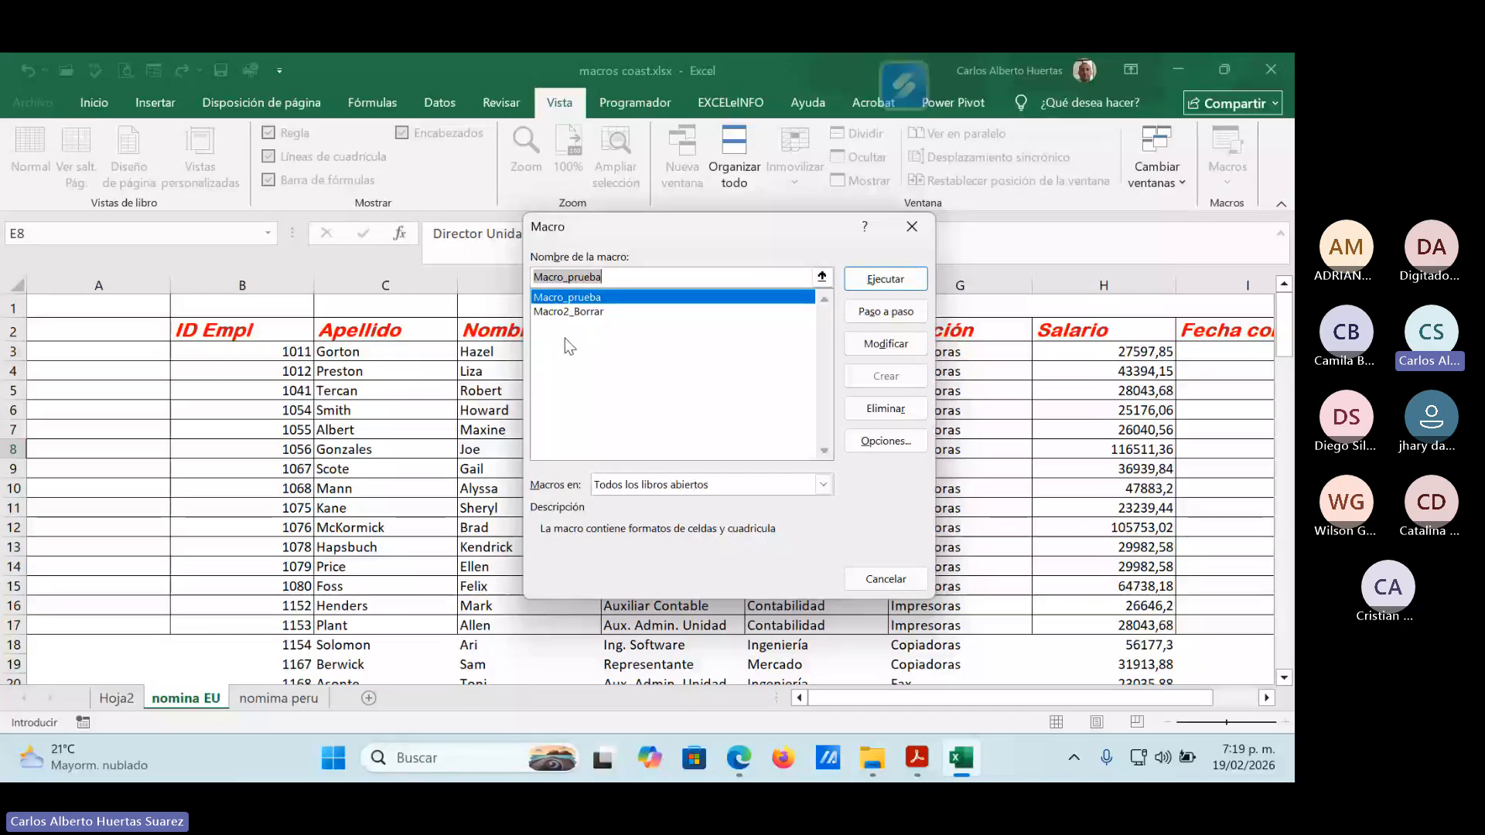
{"action": "left_click", "coordinate": [588, 312]}
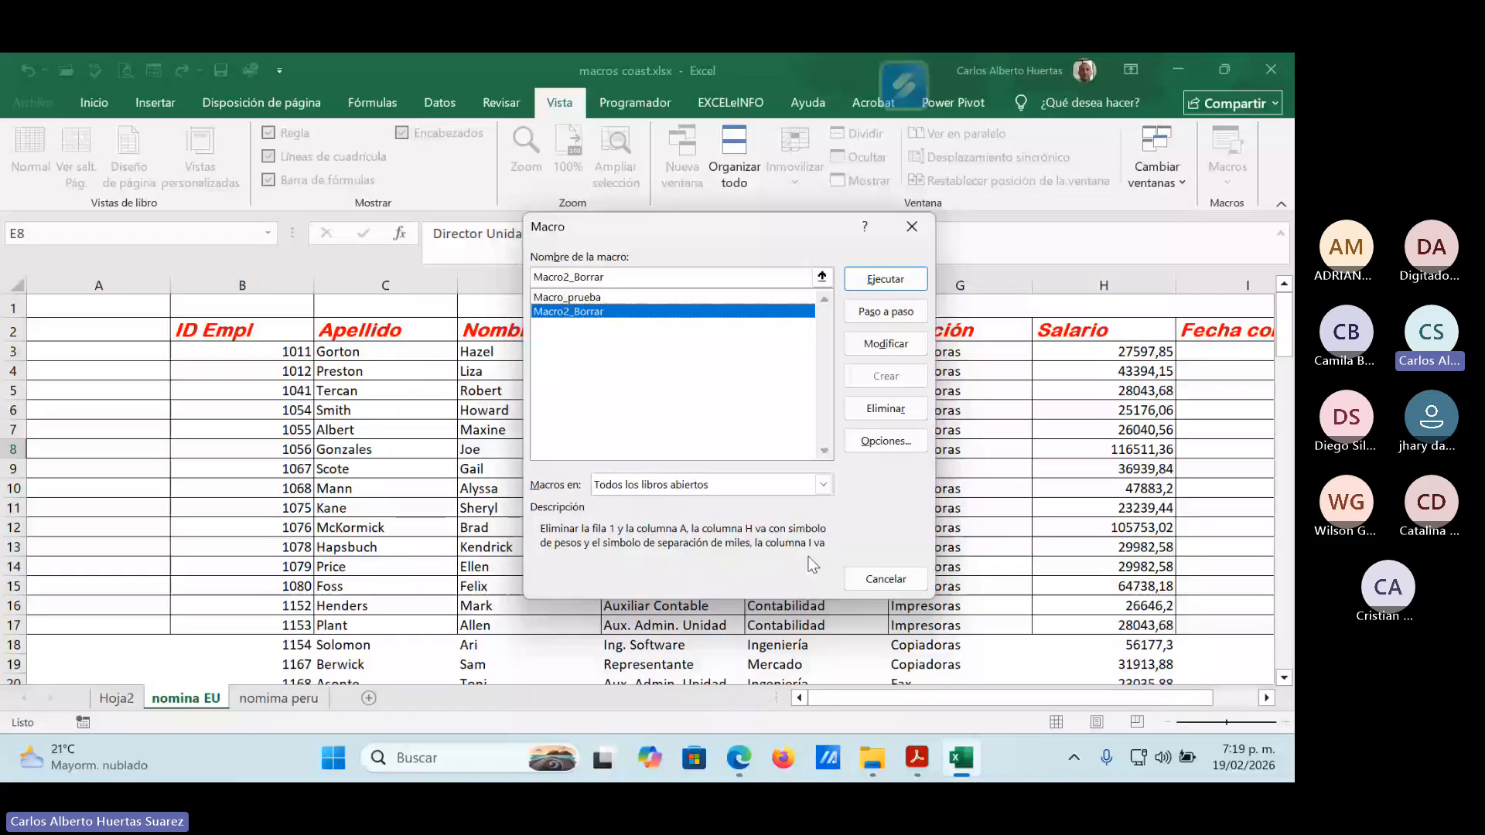
Review the options and full description of Macro2_Borrar, and run the macro on the nomina EU sheet.
{"action": "left_click", "coordinate": [885, 440]}
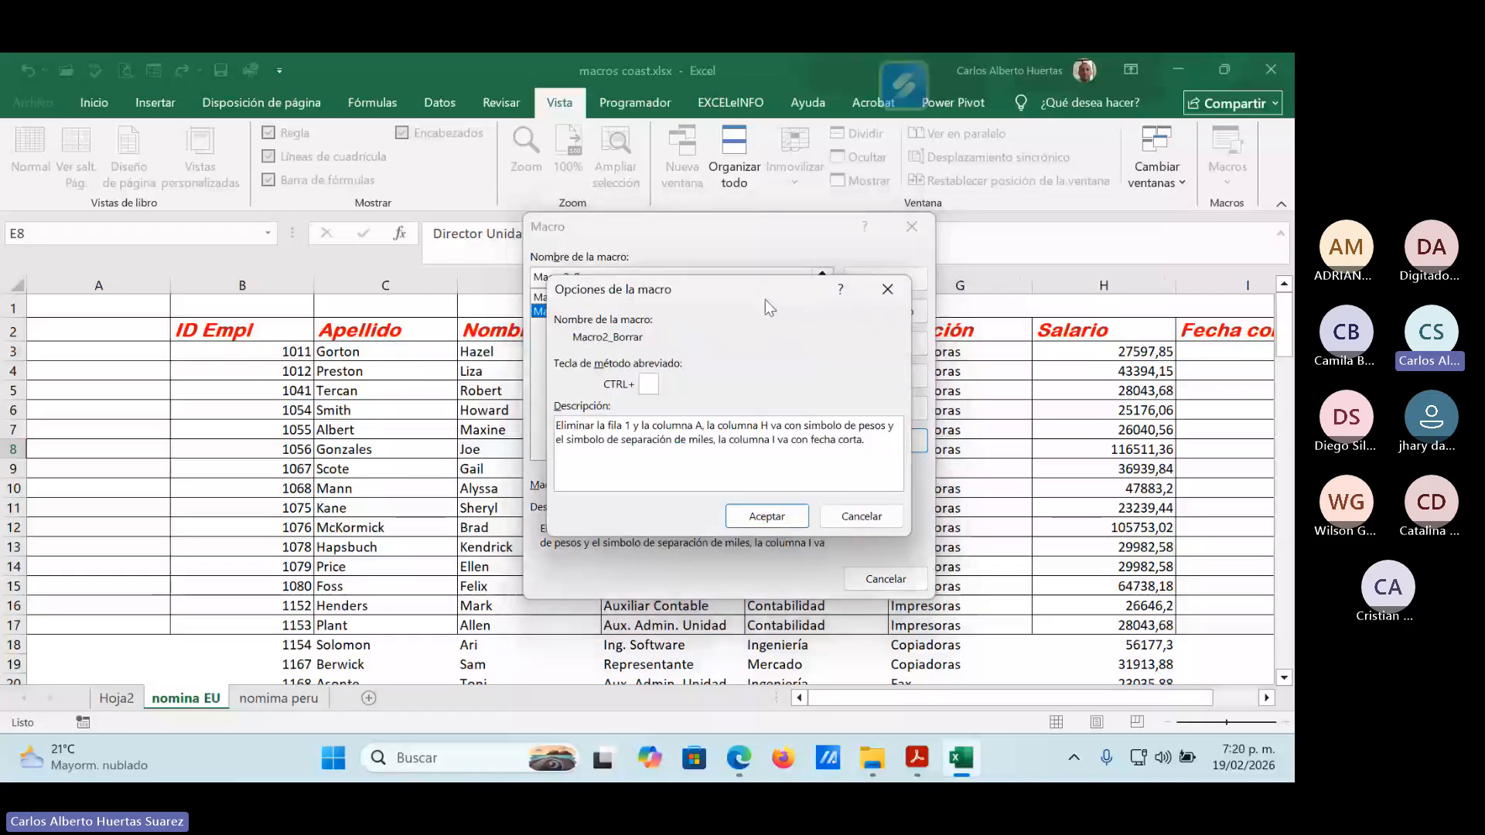
{"action": "left_click_drag", "start_coordinate": [764, 300], "coordinate": [580, 311]}
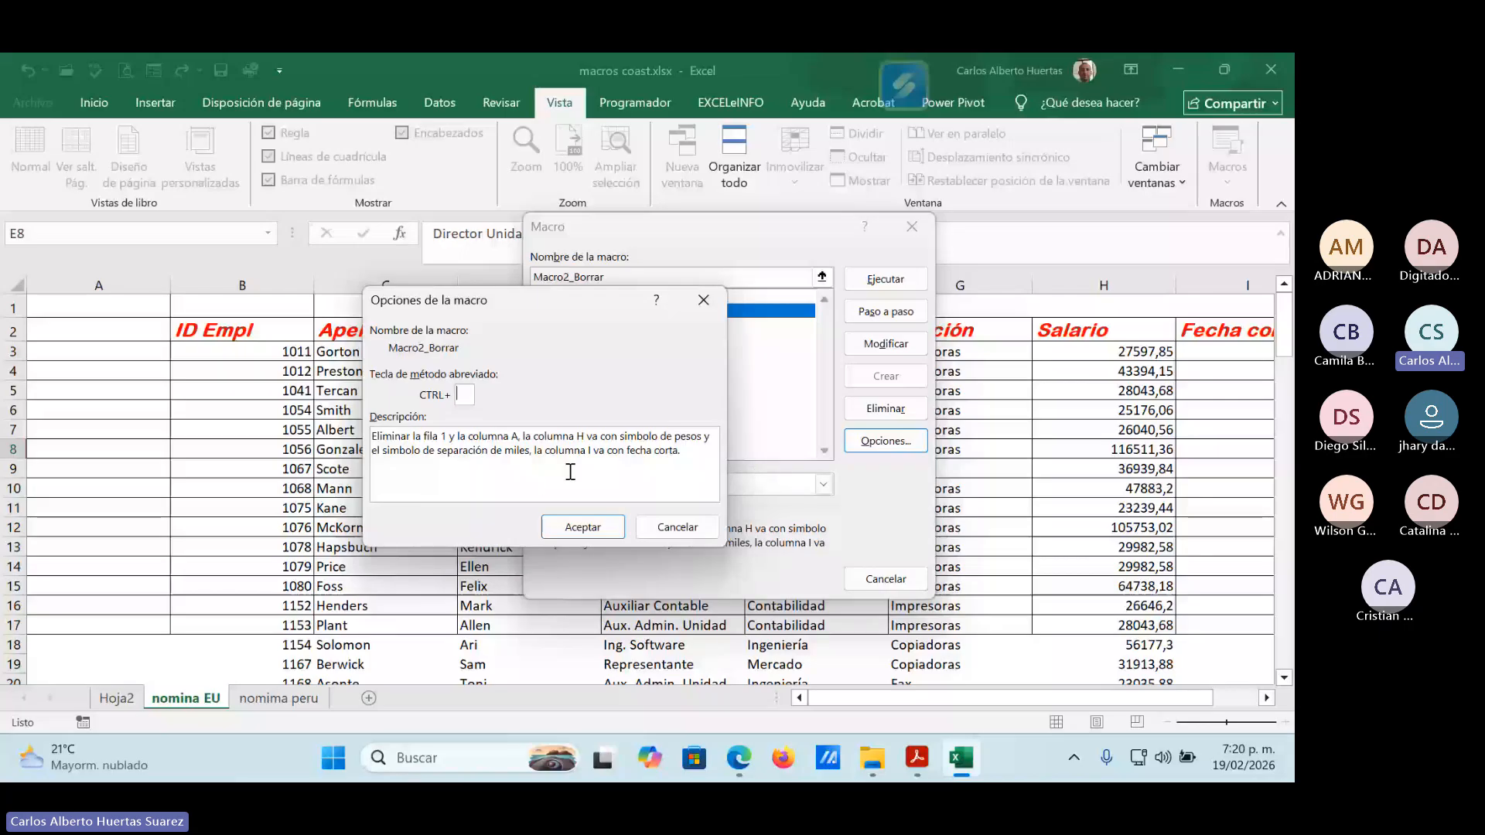
{"action": "left_click", "coordinate": [586, 529]}
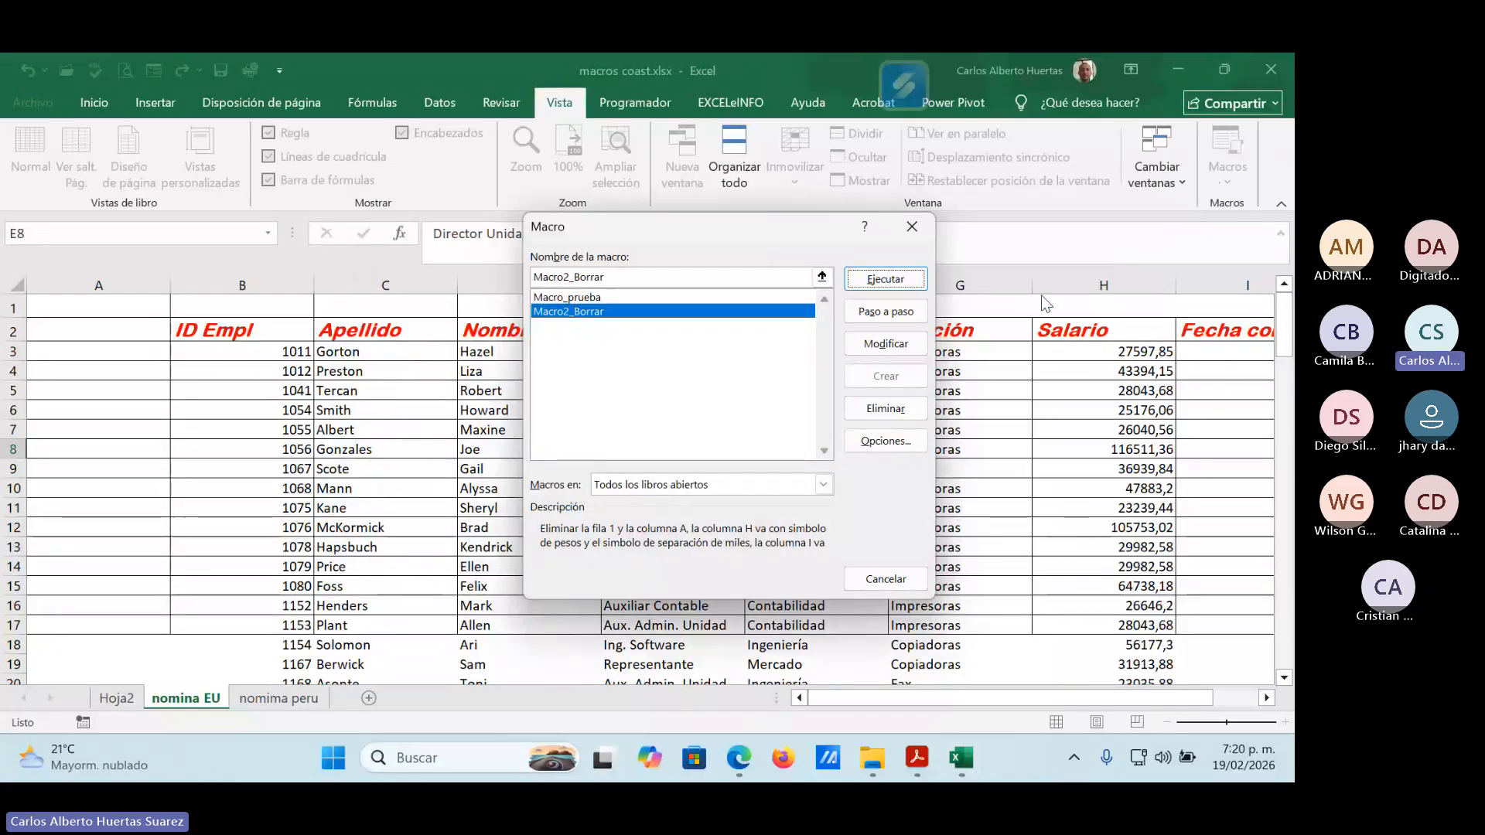
{"action": "left_click", "coordinate": [895, 278]}
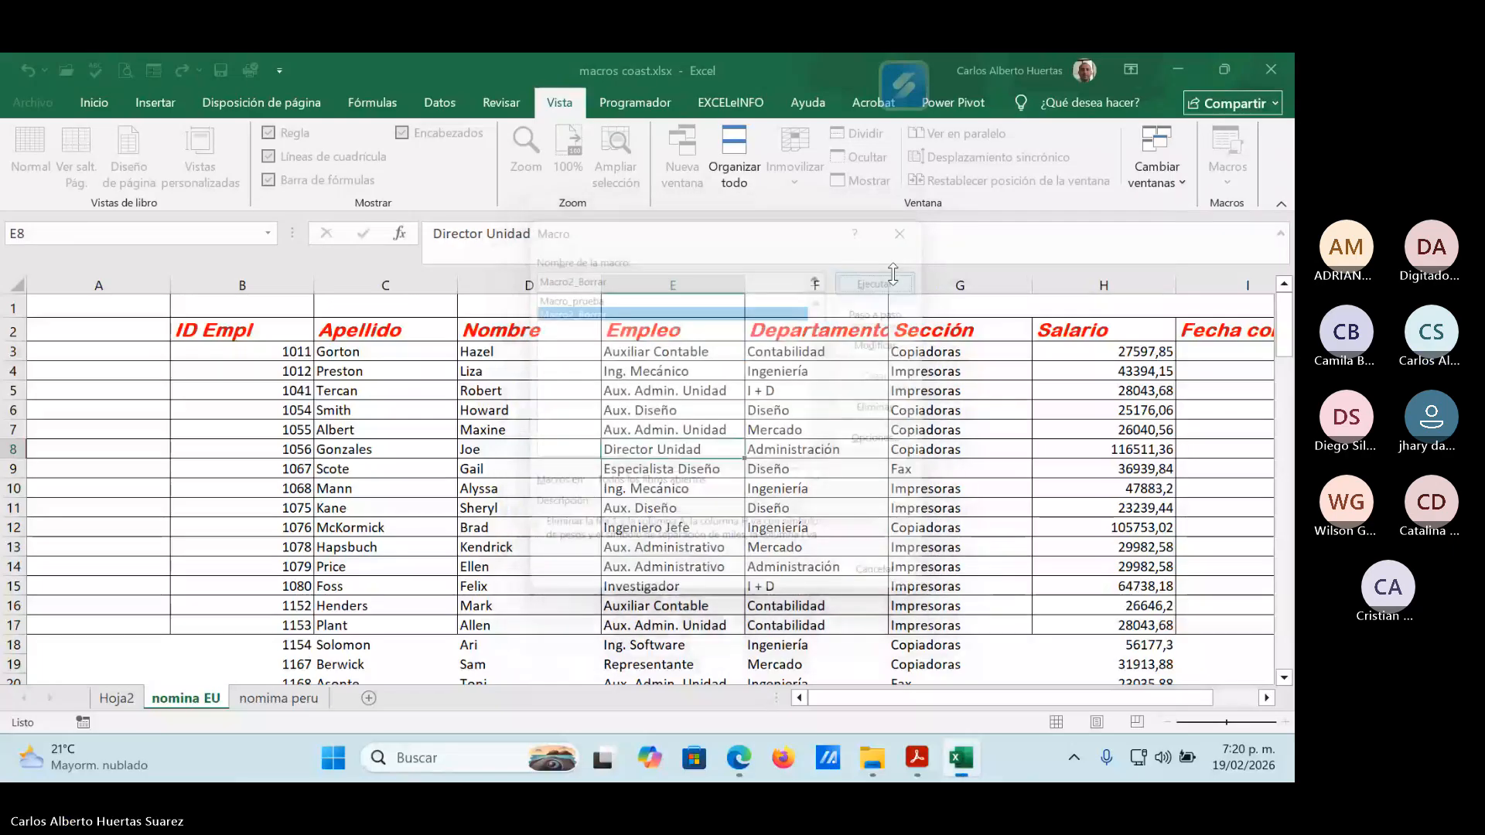
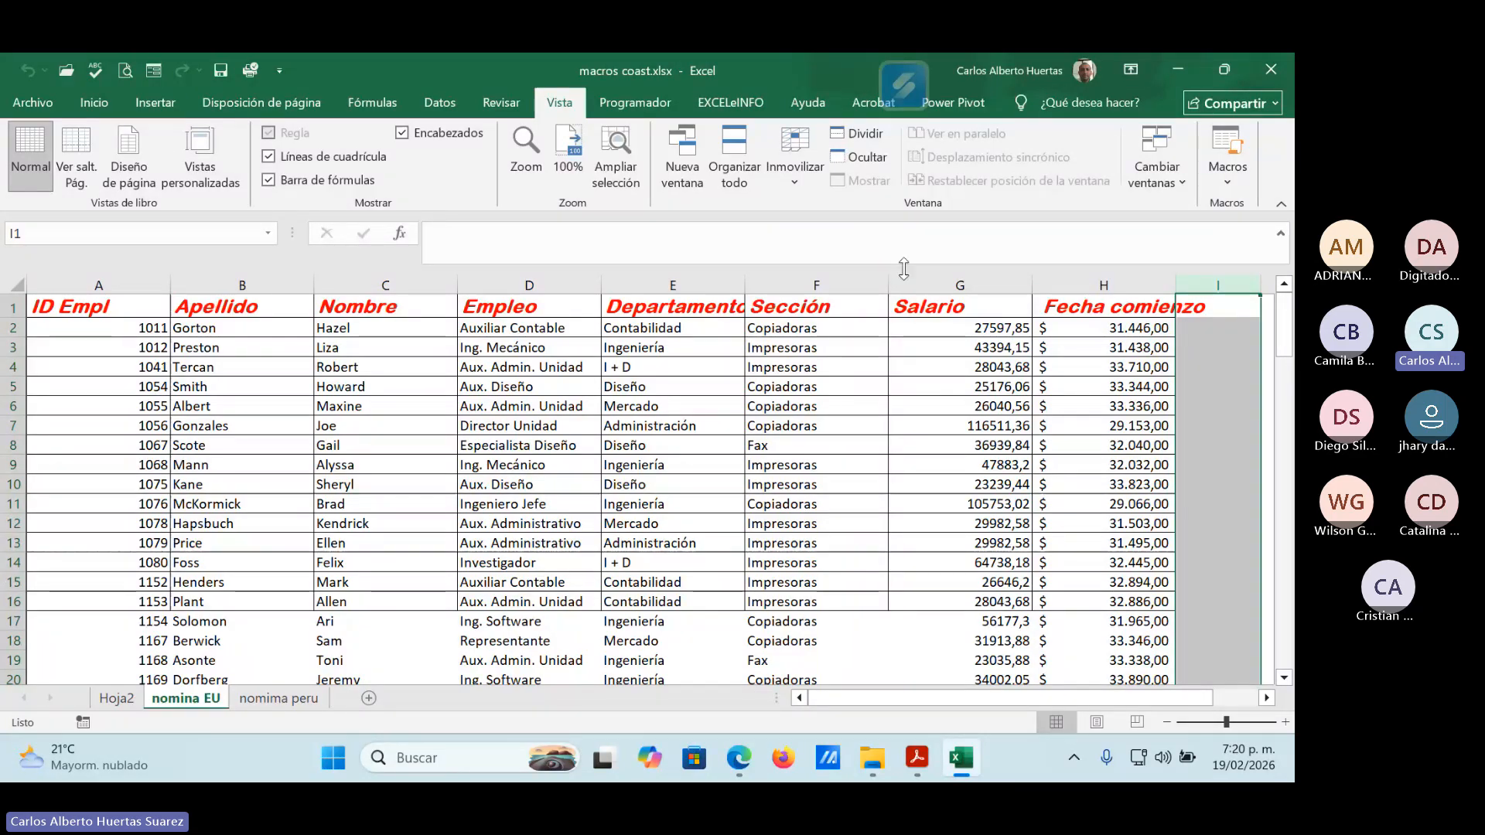
Review the shortcut key setting and full description in the options of Macro2_Borrar.
{"action": "left_click_drag", "start_coordinate": [1118, 700], "coordinate": [1161, 699]}
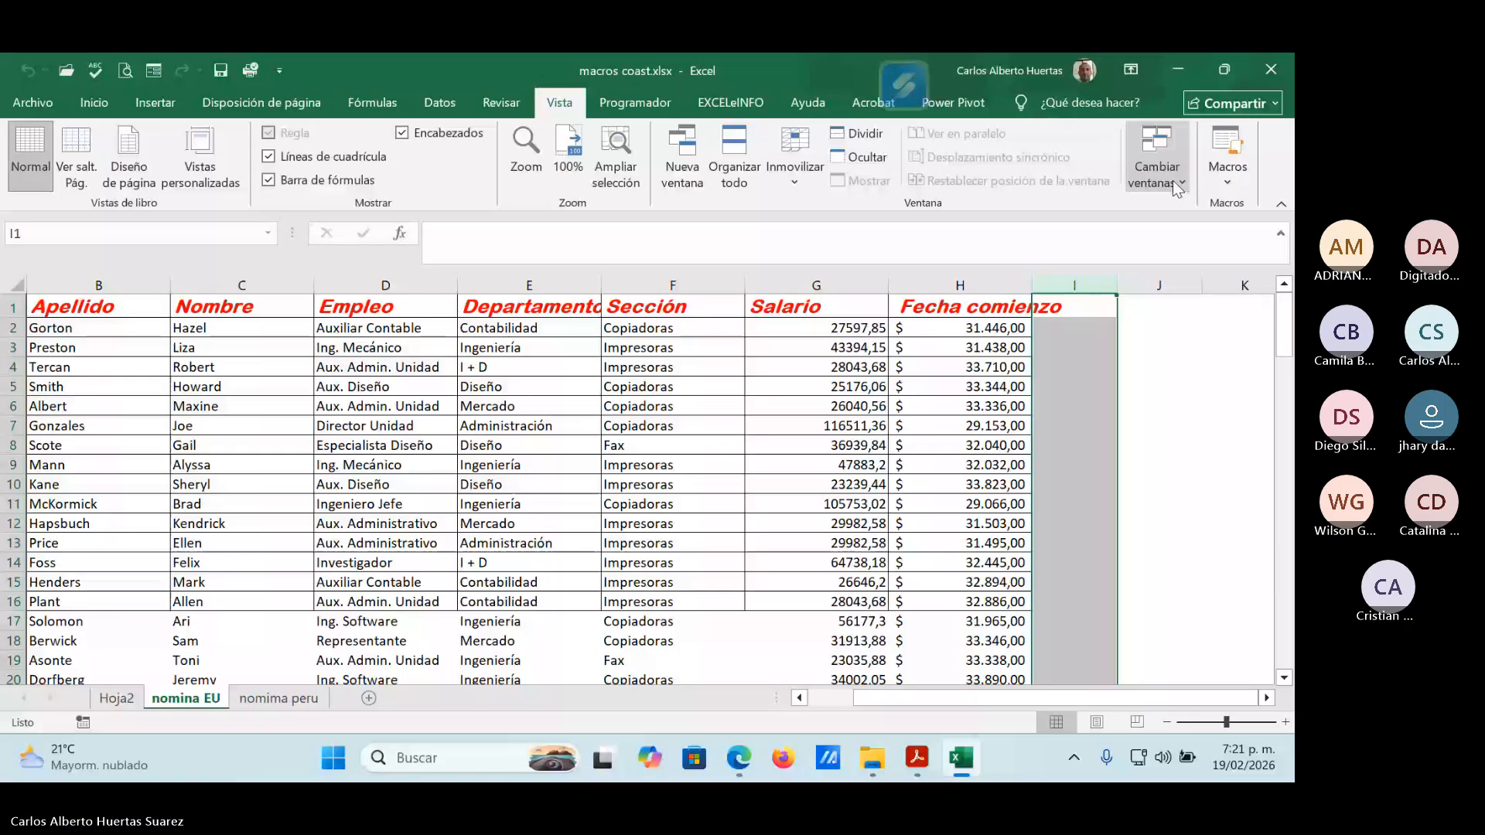
{"action": "left_click", "coordinate": [1227, 171]}
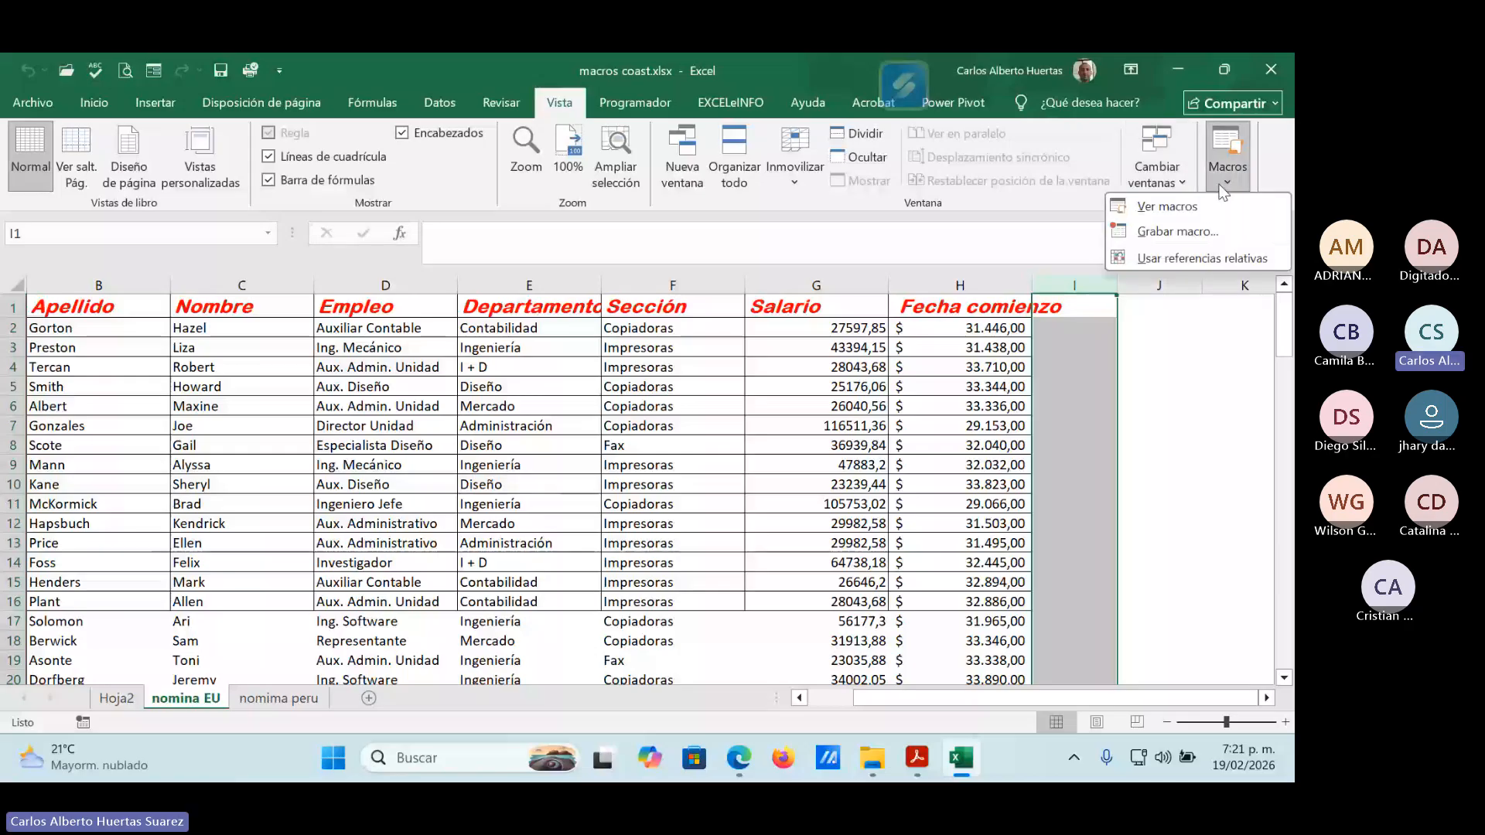
{"action": "left_click", "coordinate": [1198, 203]}
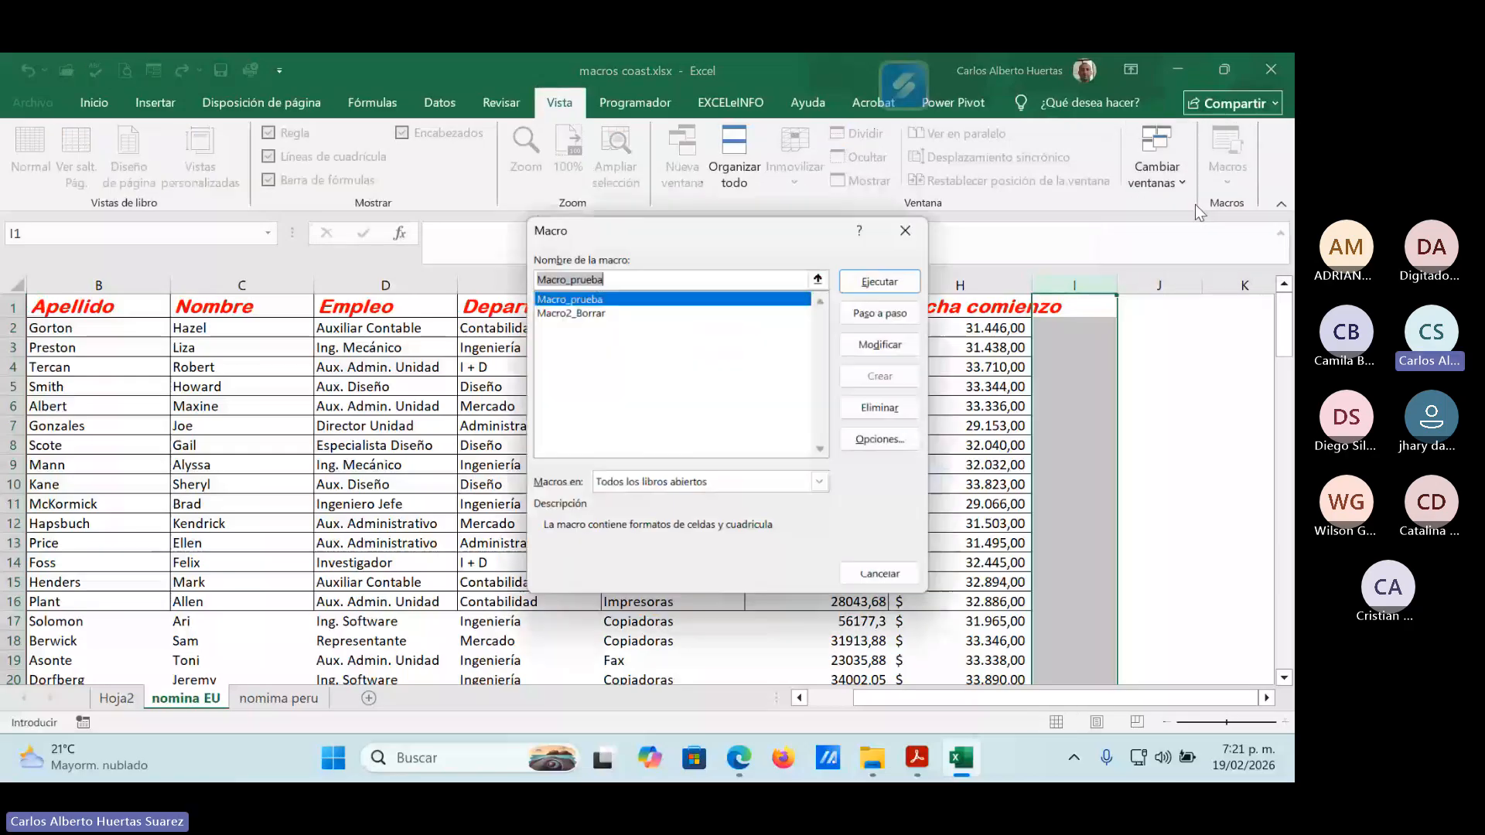
{"action": "left_click", "coordinate": [595, 312]}
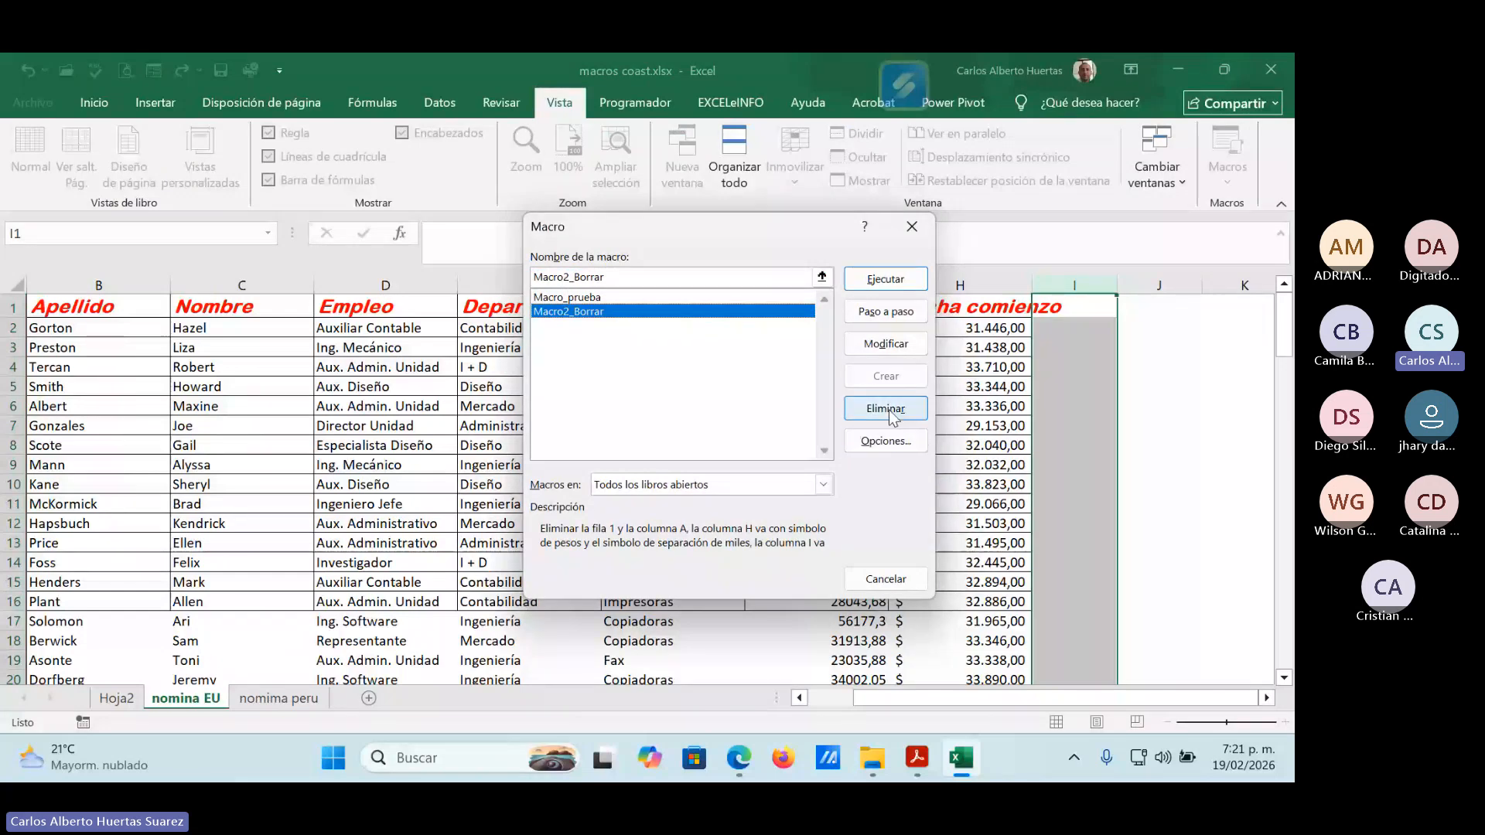
{"action": "left_click", "coordinate": [885, 441]}
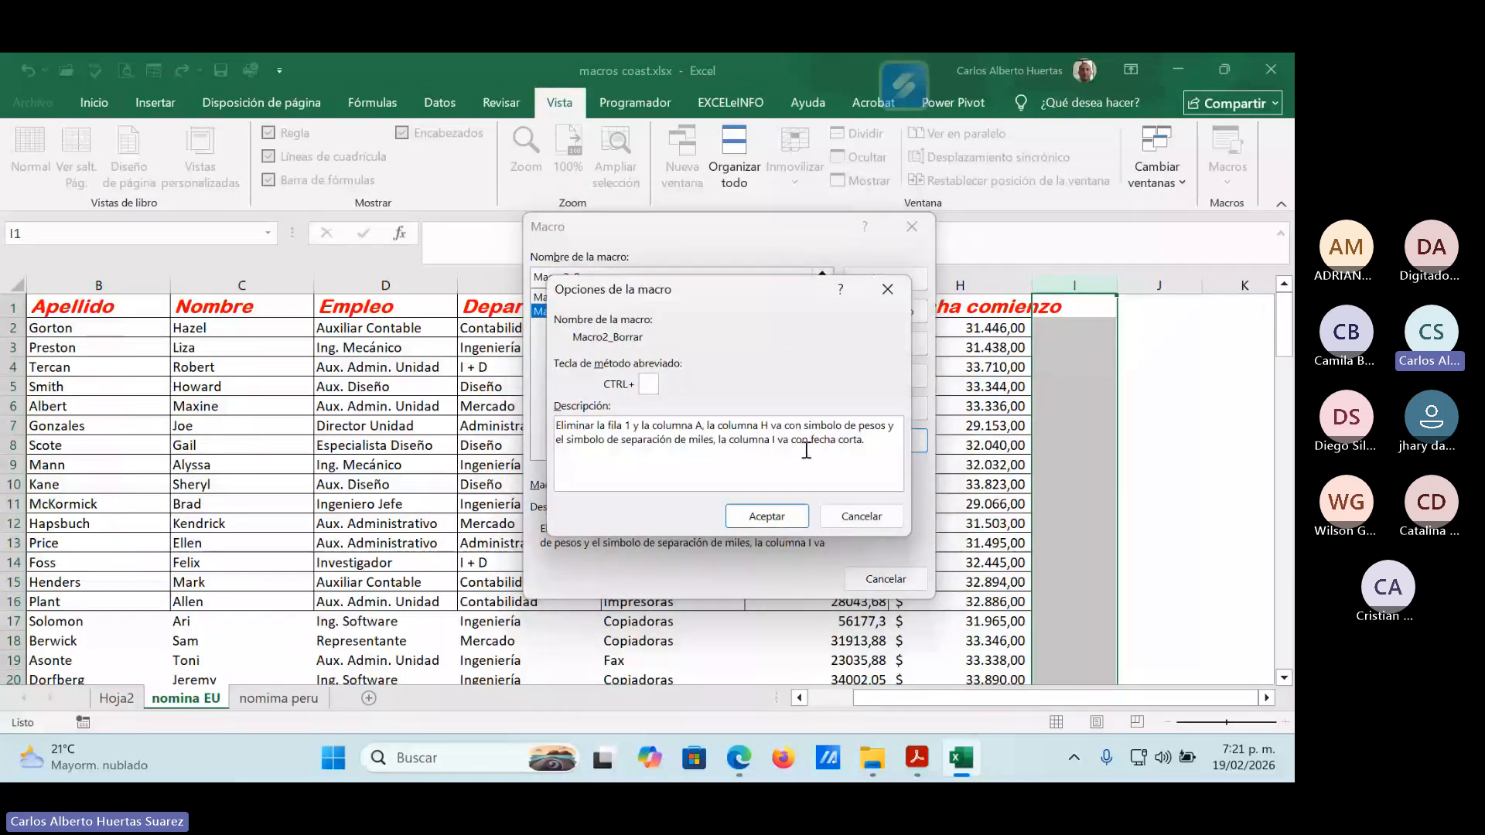
{"action": "left_click_drag", "start_coordinate": [758, 284], "coordinate": [672, 248]}
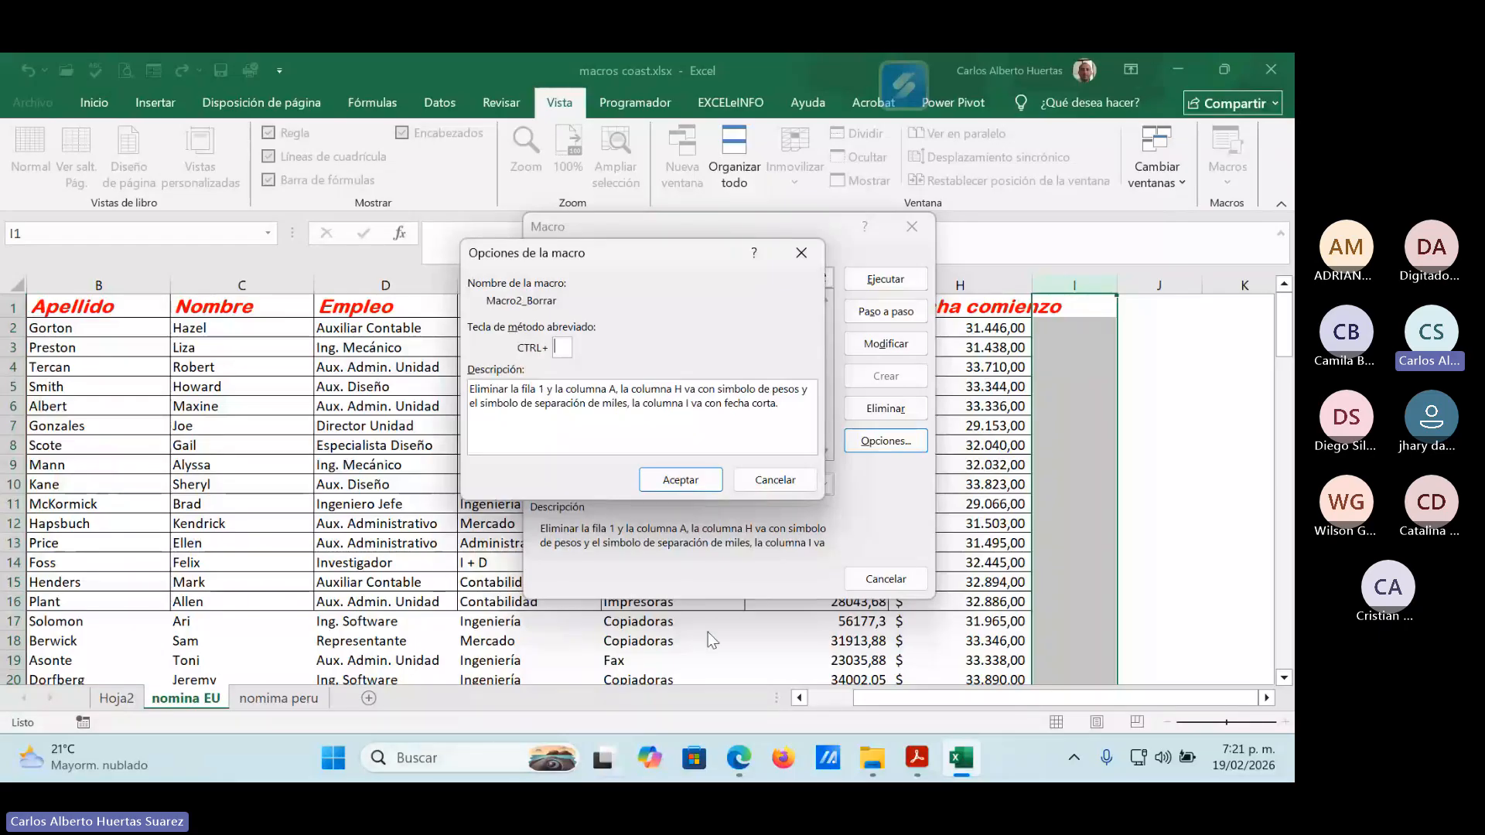
{"action": "left_click", "coordinate": [775, 479]}
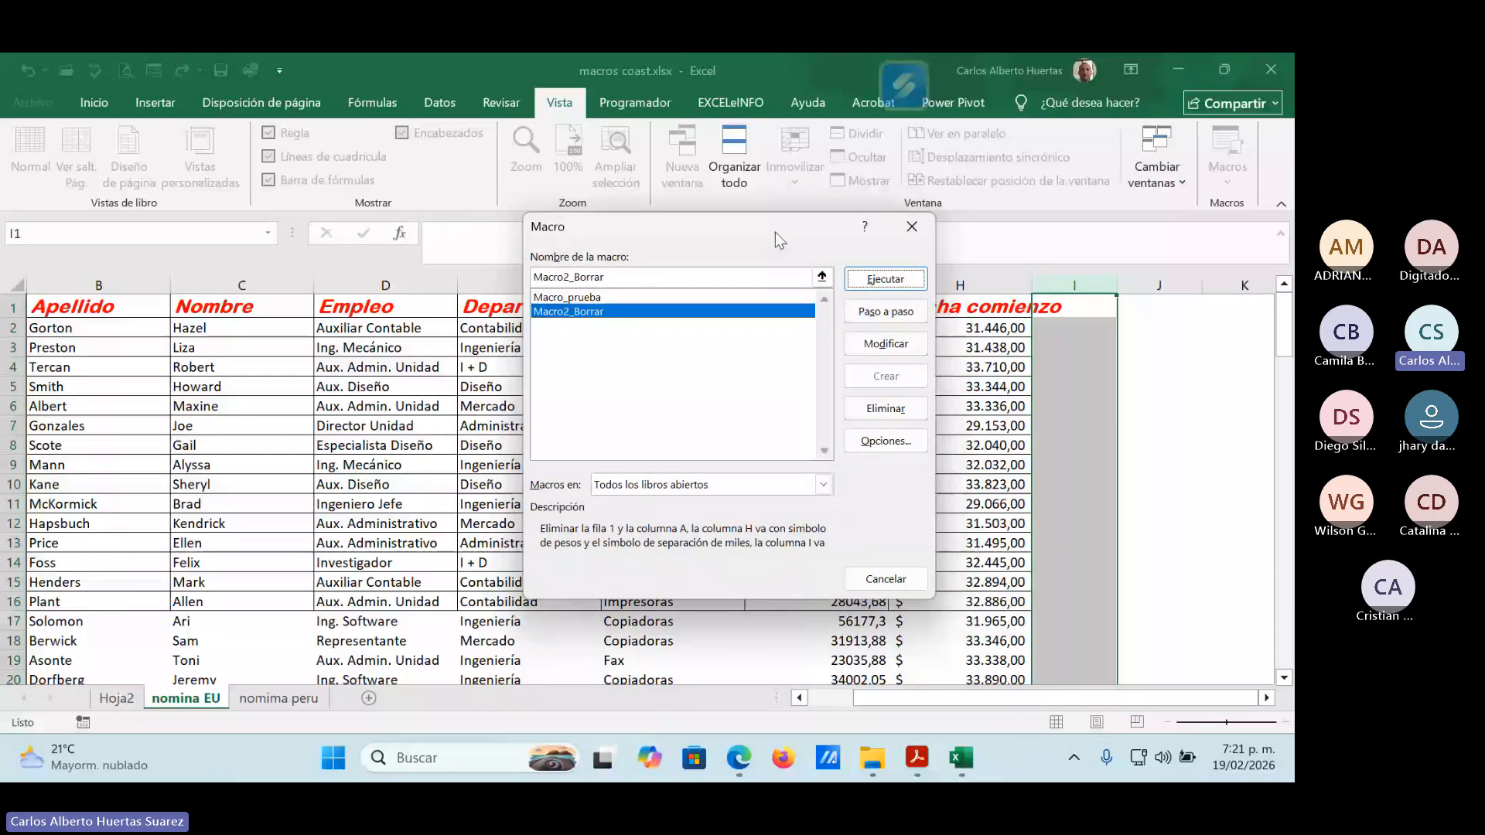
Open the code of Macro2_Borrar for editing and look through both macros recorded in Módulo1.
{"action": "left_click_drag", "start_coordinate": [775, 232], "coordinate": [517, 173]}
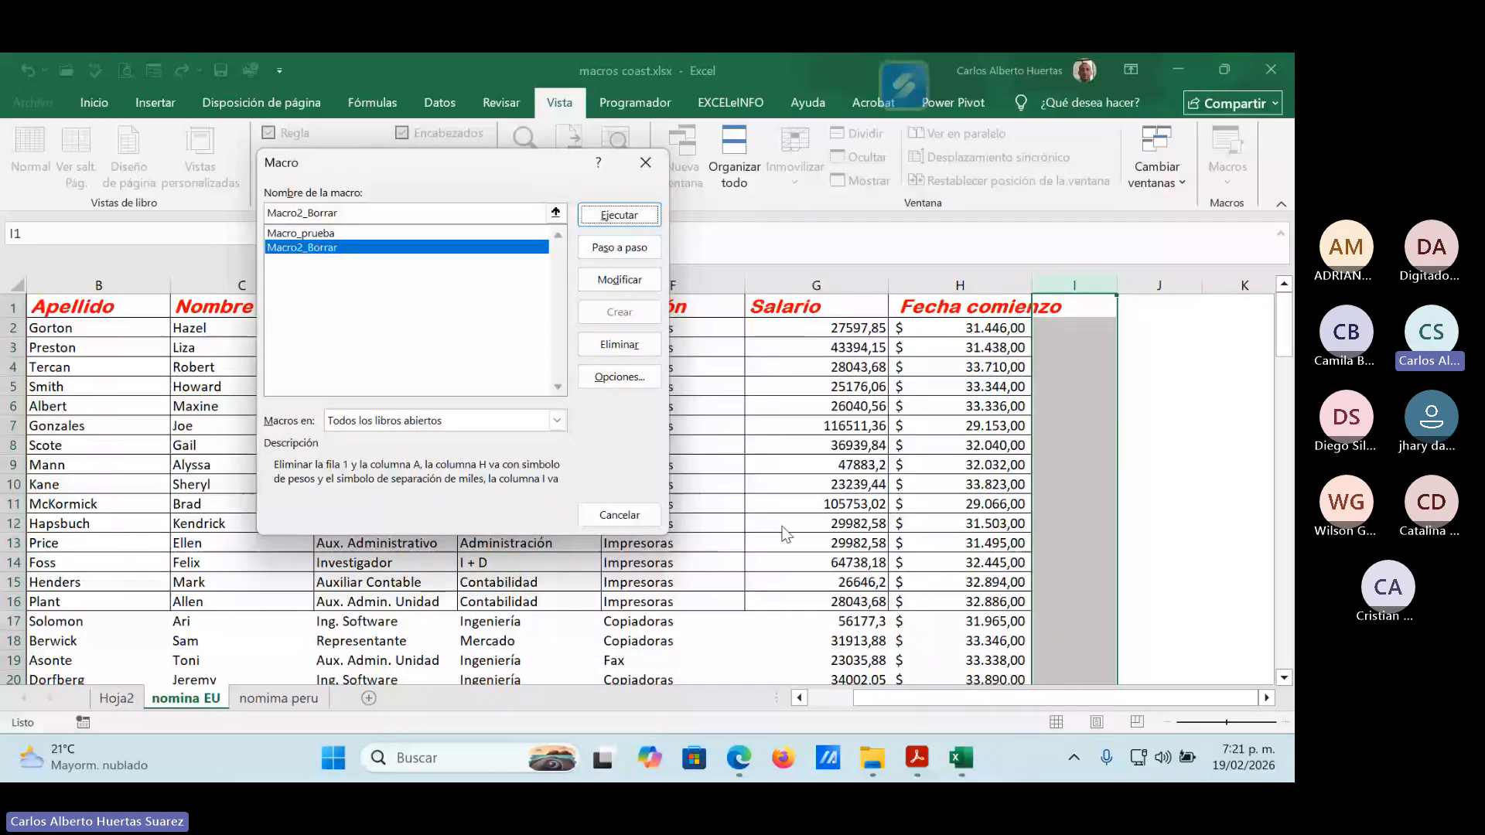
{"action": "left_click", "coordinate": [619, 279]}
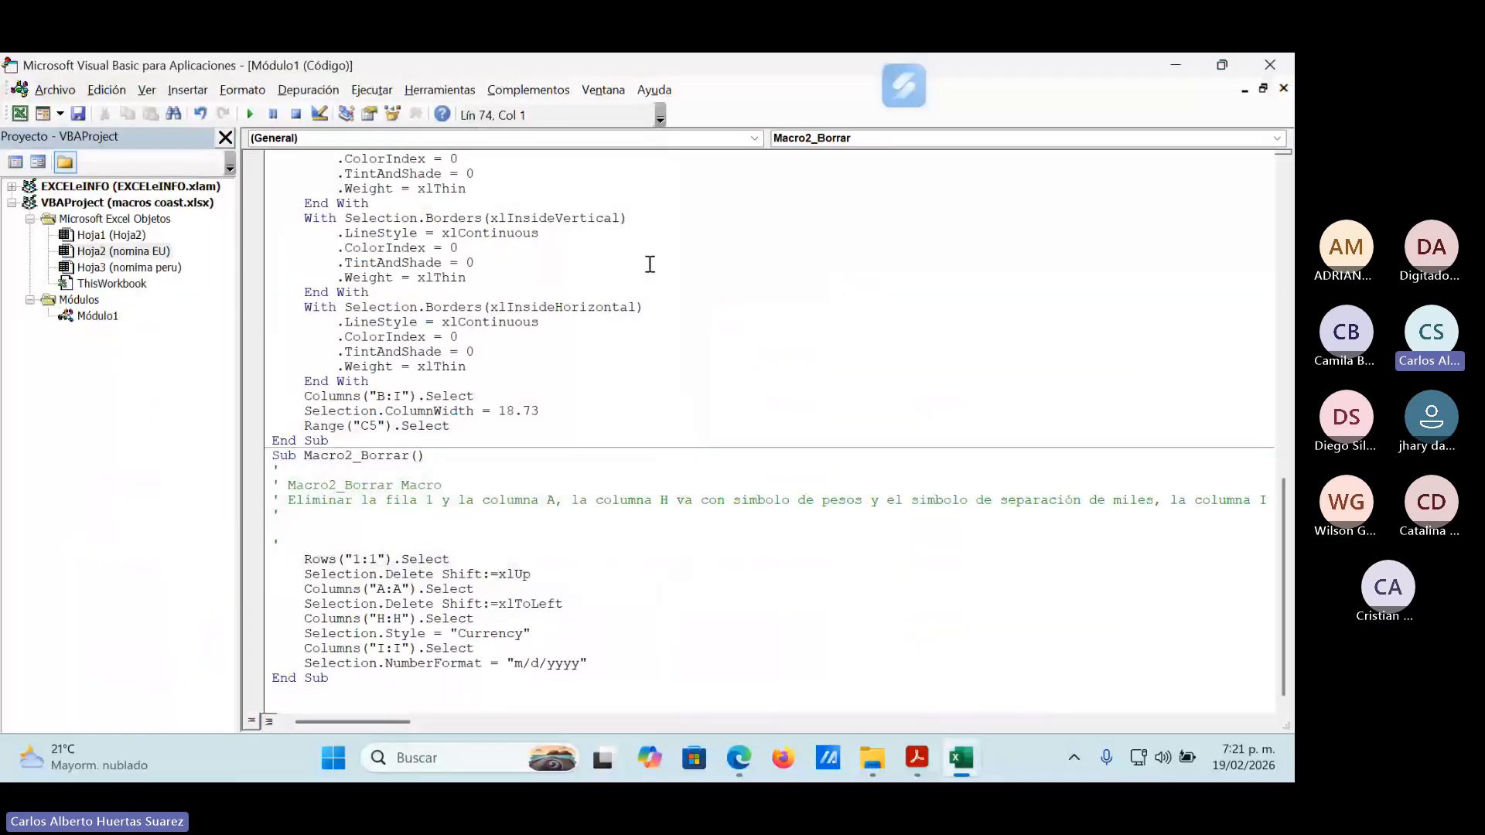
{"action": "scroll", "coordinate": [767, 340], "scroll_direction": "up", "scroll_amount": 4}
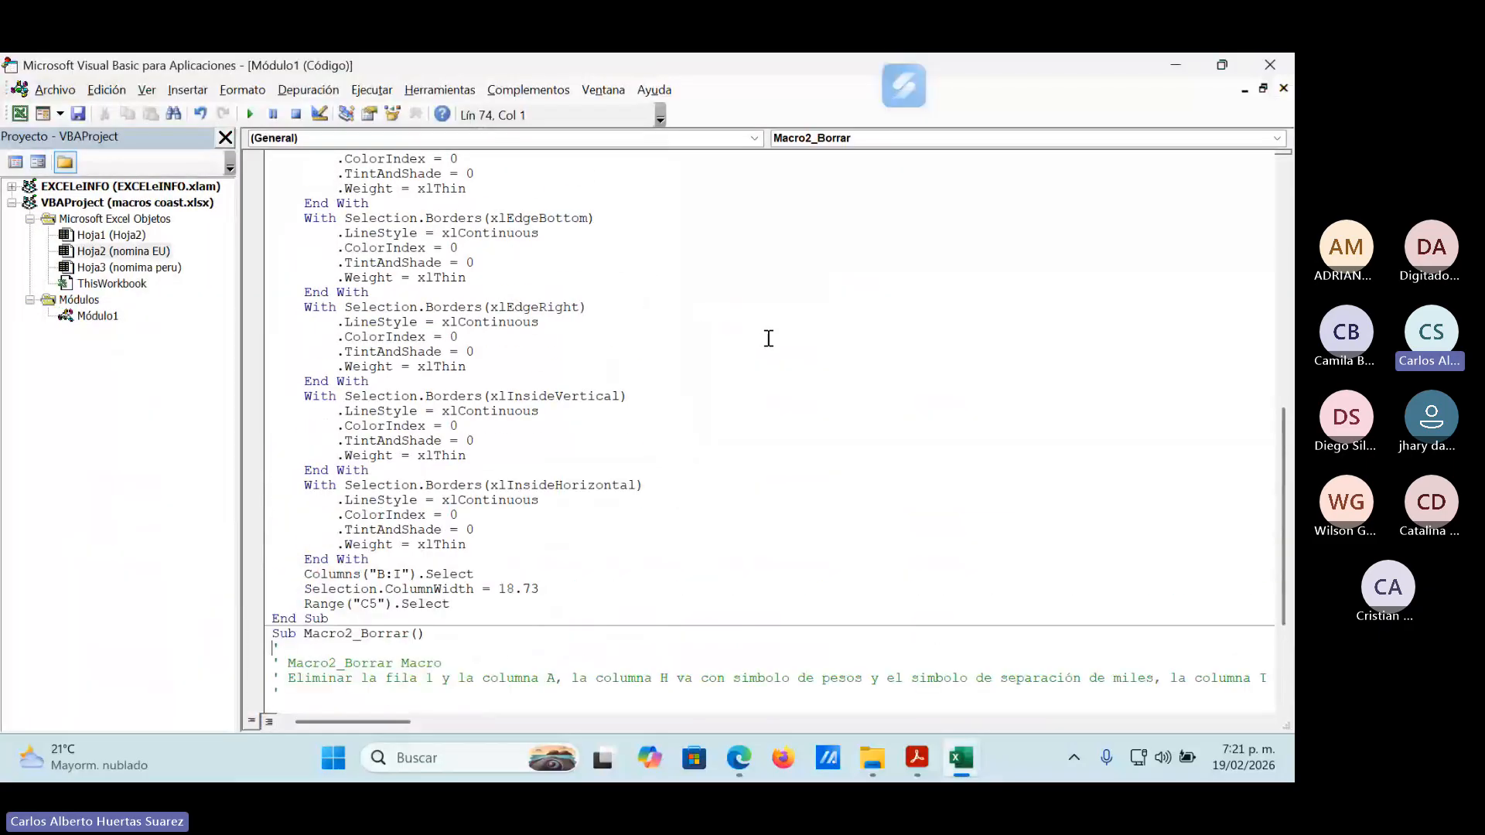
{"action": "scroll", "coordinate": [768, 341], "scroll_direction": "down", "scroll_amount": 1}
{"action": "scroll", "coordinate": [761, 341], "scroll_direction": "up", "scroll_amount": 14}
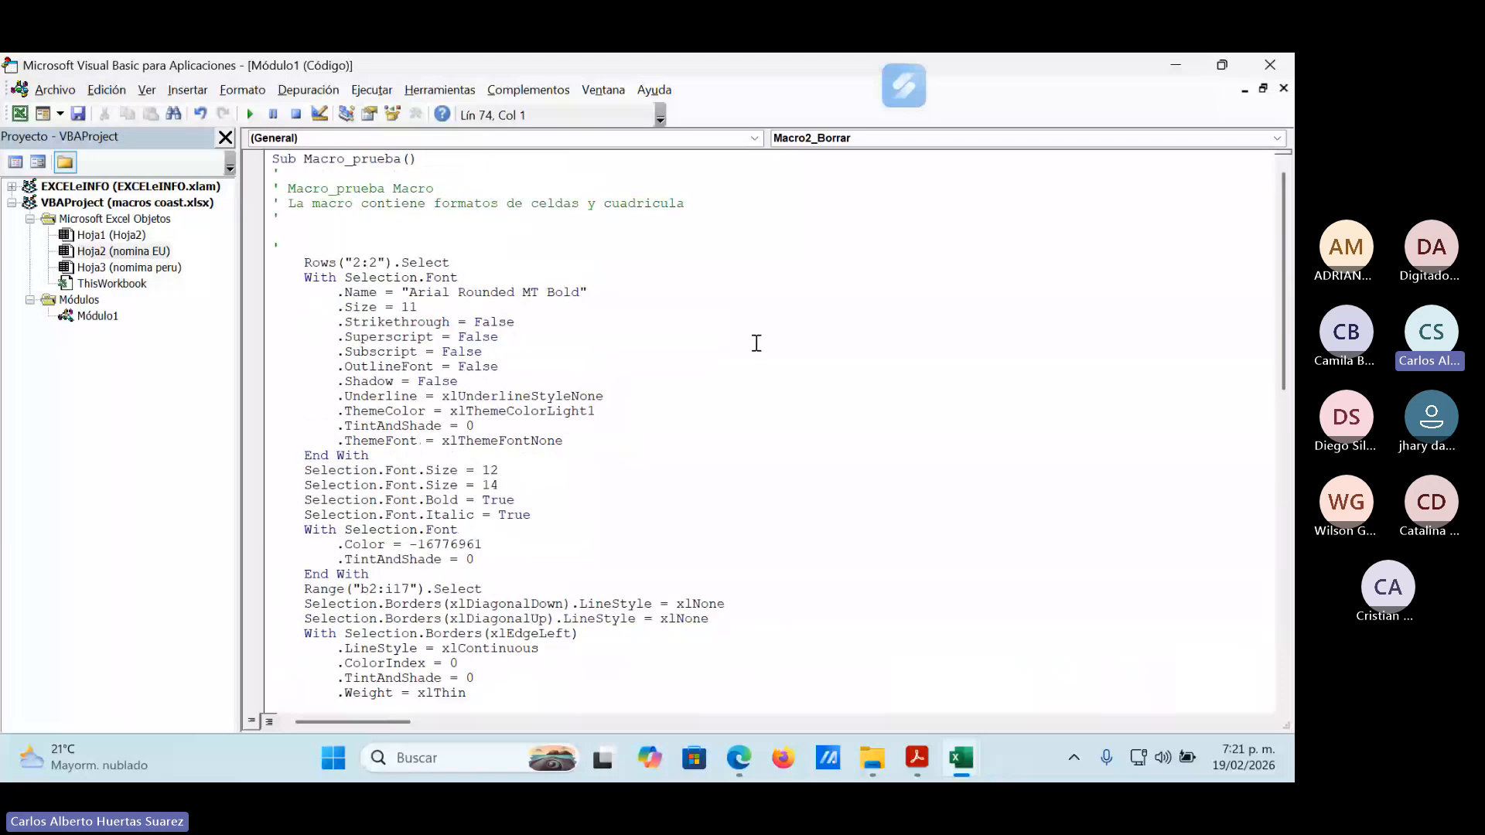
{"action": "scroll", "coordinate": [615, 307], "scroll_direction": "down", "scroll_amount": 14}
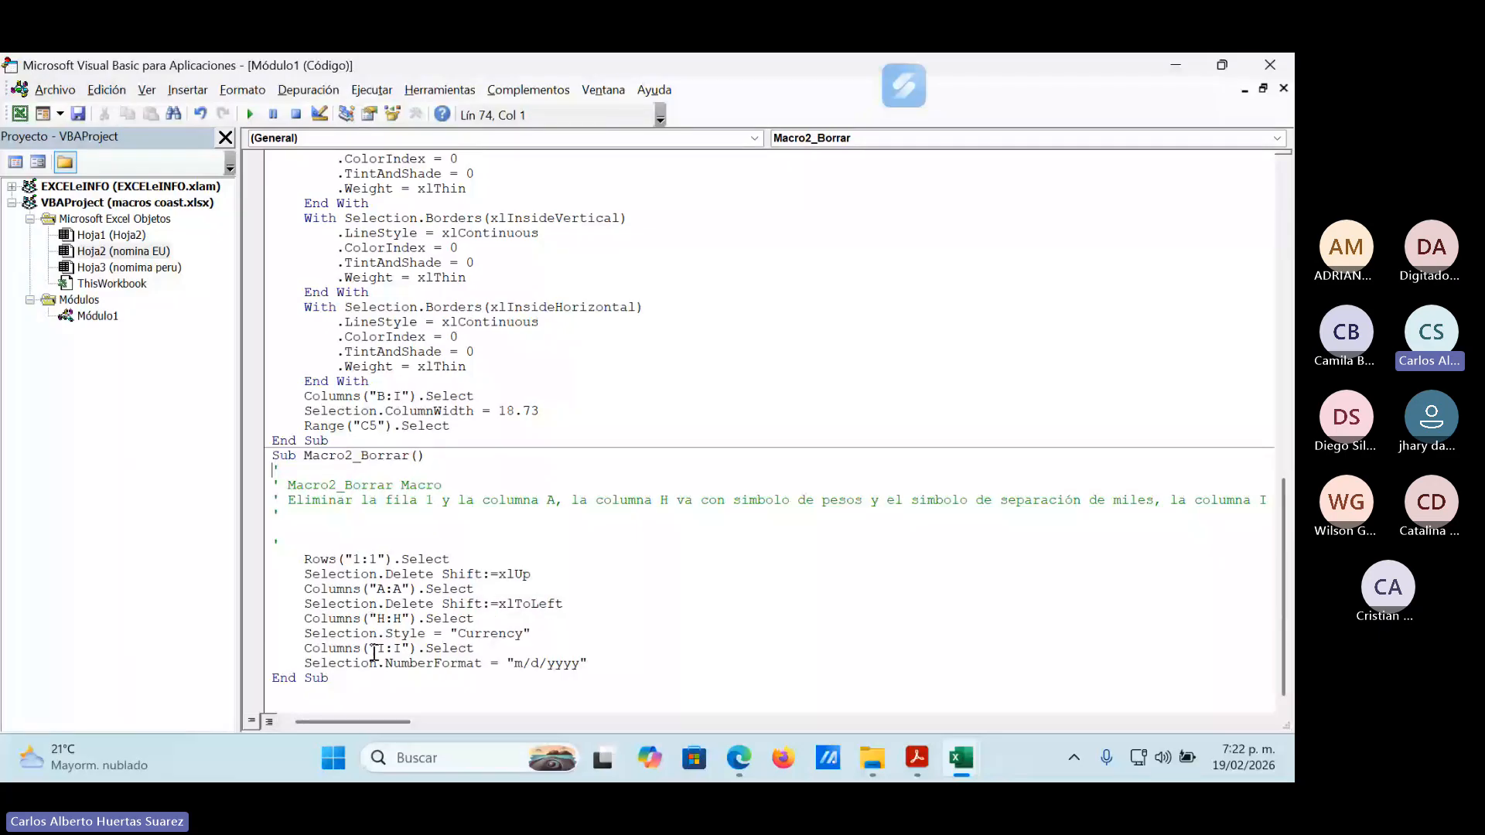
Change the column selection for the Currency style in Macro2_Borrar to G:G.
{"action": "left_click", "coordinate": [377, 618]}
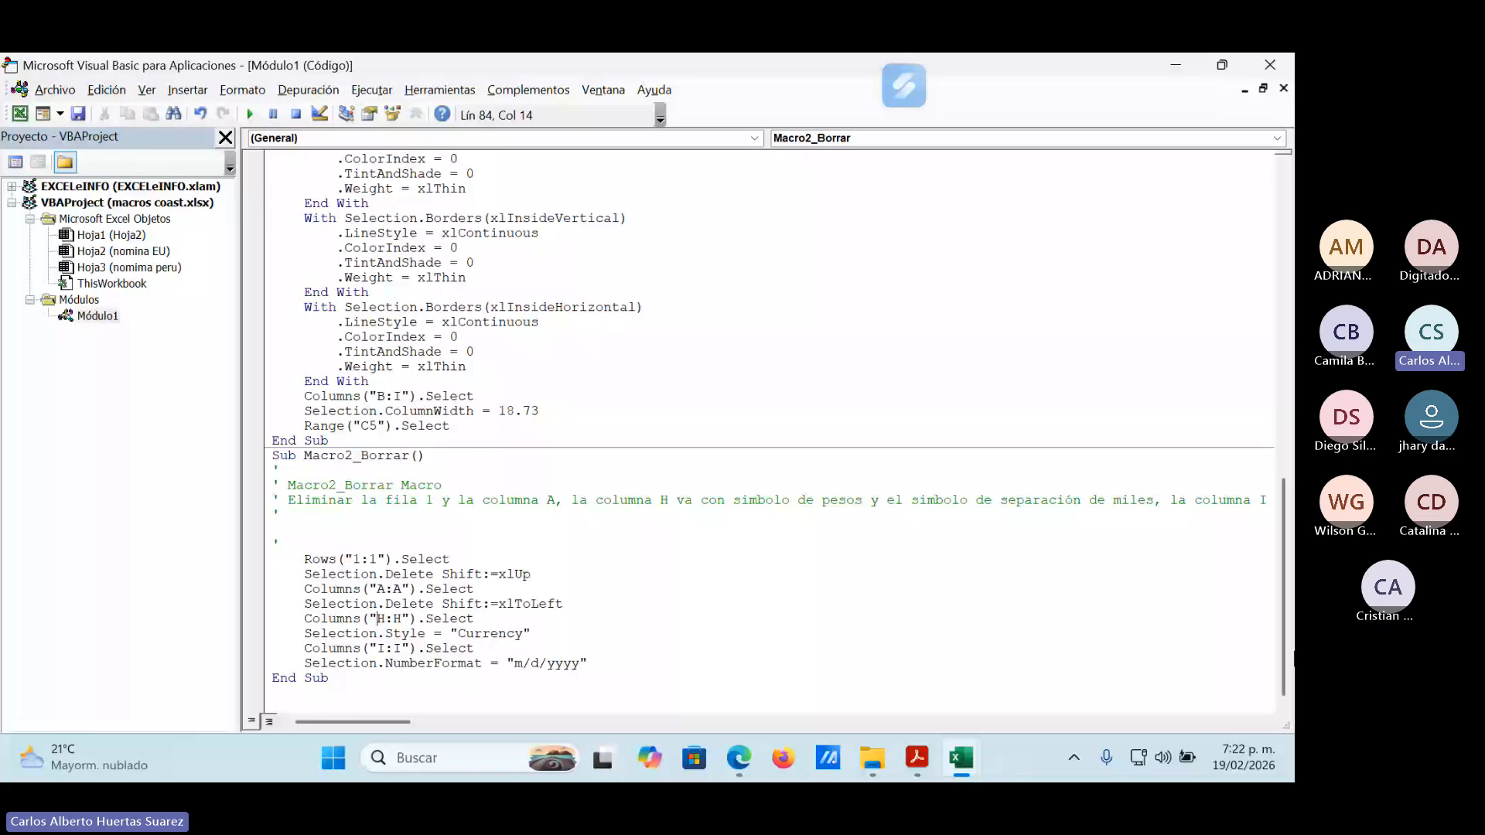
{"action": "key", "text": "Delete"}
{"action": "type", "text": "G"}
{"action": "key", "text": "Delete"}
{"action": "type", "text": "G"}
Change the column selection for the m/d/yyyy number format in Macro2_Borrar to H:H.
{"action": "key", "text": "Down"}
{"action": "key", "text": "Down"}
{"action": "key", "text": "Left"}
{"action": "key", "text": "Delete"}
{"action": "type", "text": "H"}
{"action": "key", "text": "Right"}
{"action": "key", "text": "Delete"}
{"action": "type", "text": "H"}
Save the workbook as a macro-free file and close the Visual Basic editor.
{"action": "left_click", "coordinate": [77, 113]}
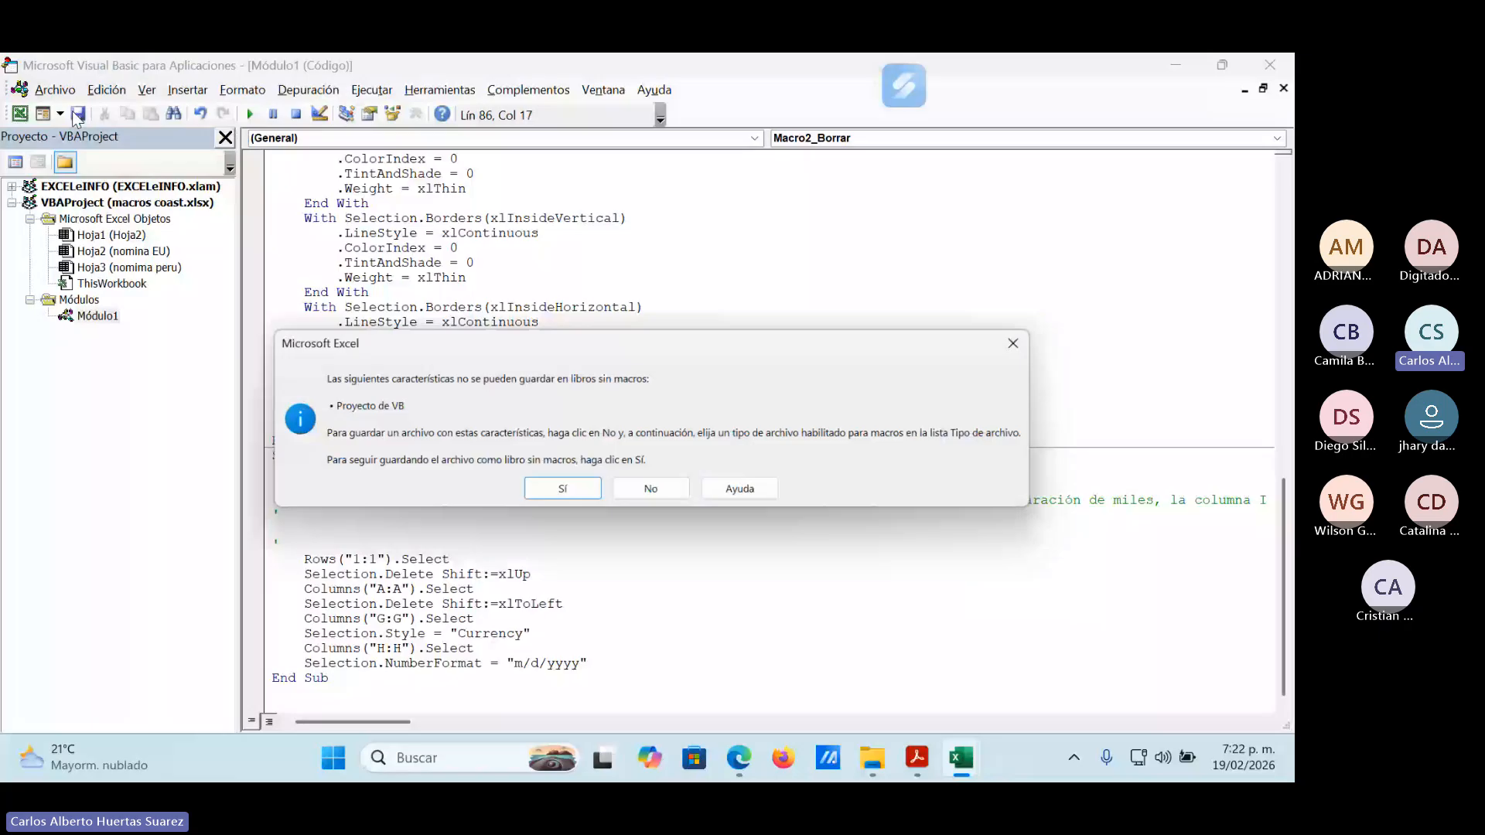
{"action": "left_click", "coordinate": [573, 493]}
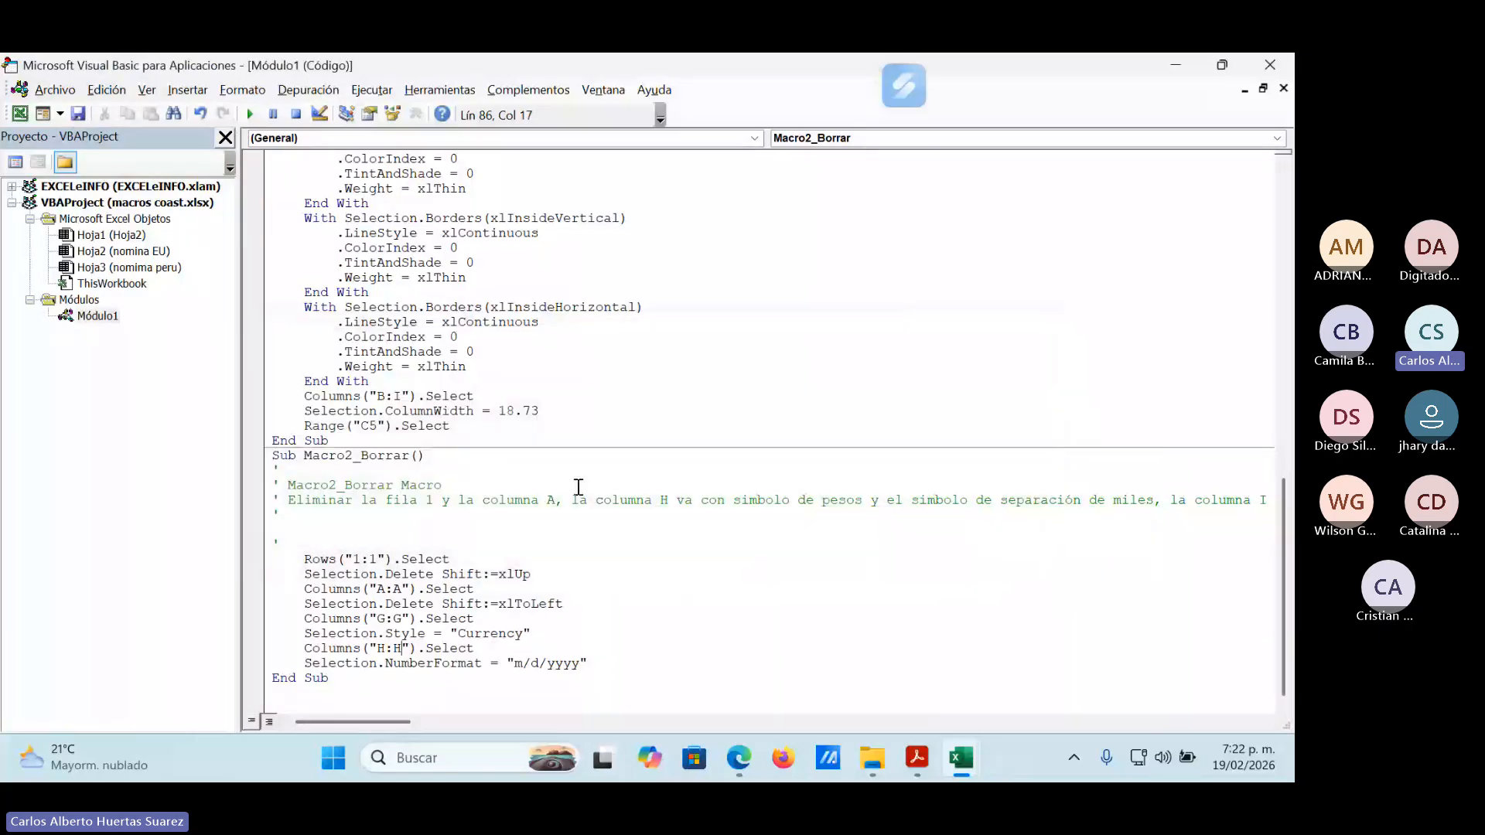
{"action": "left_click", "coordinate": [1269, 67]}
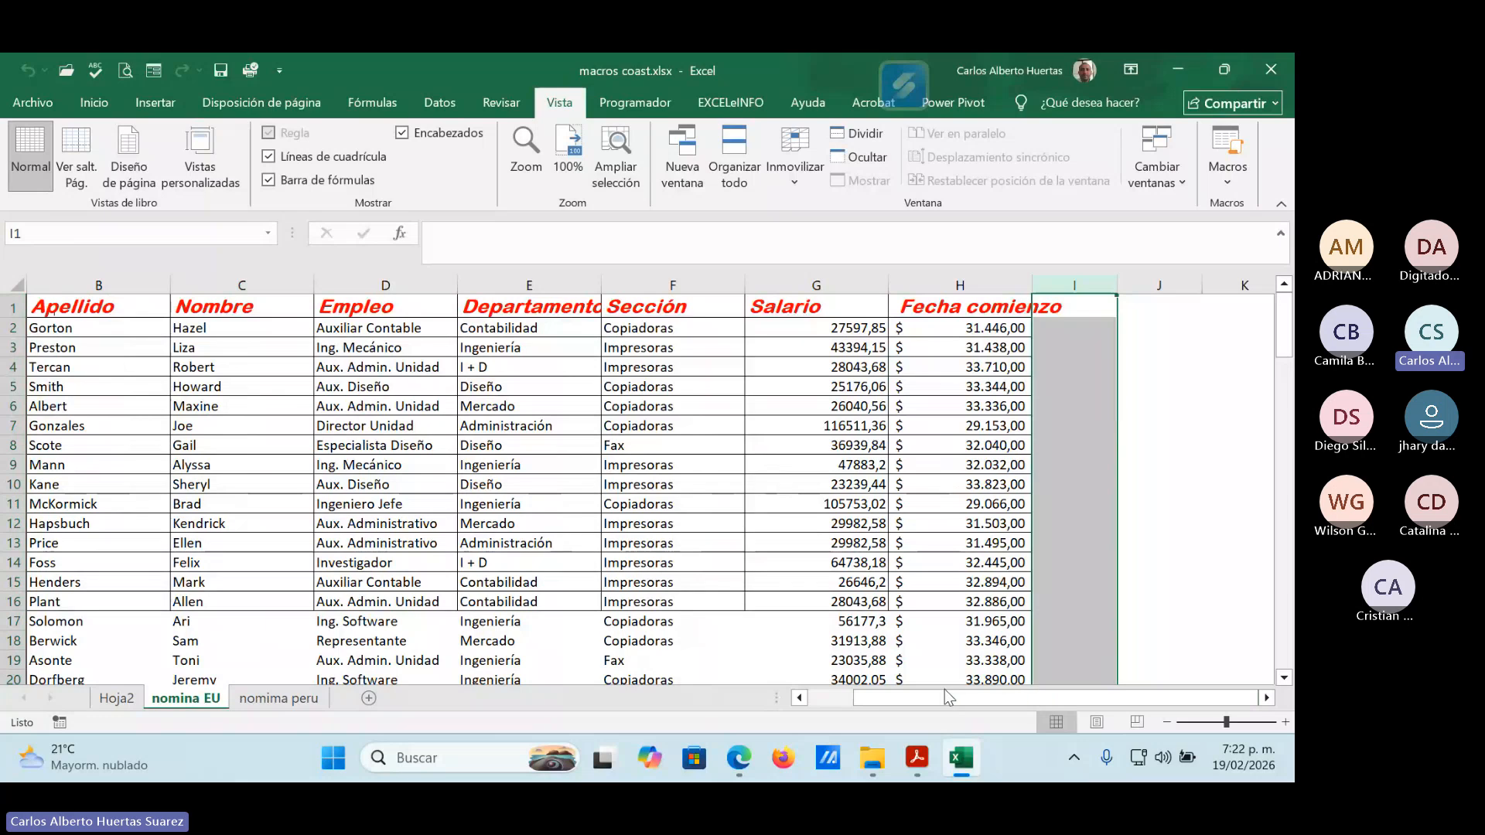
Run Macro2_Borrar on the nomina EU sheet and check the resulting rows.
{"action": "left_click_drag", "start_coordinate": [920, 696], "coordinate": [824, 695]}
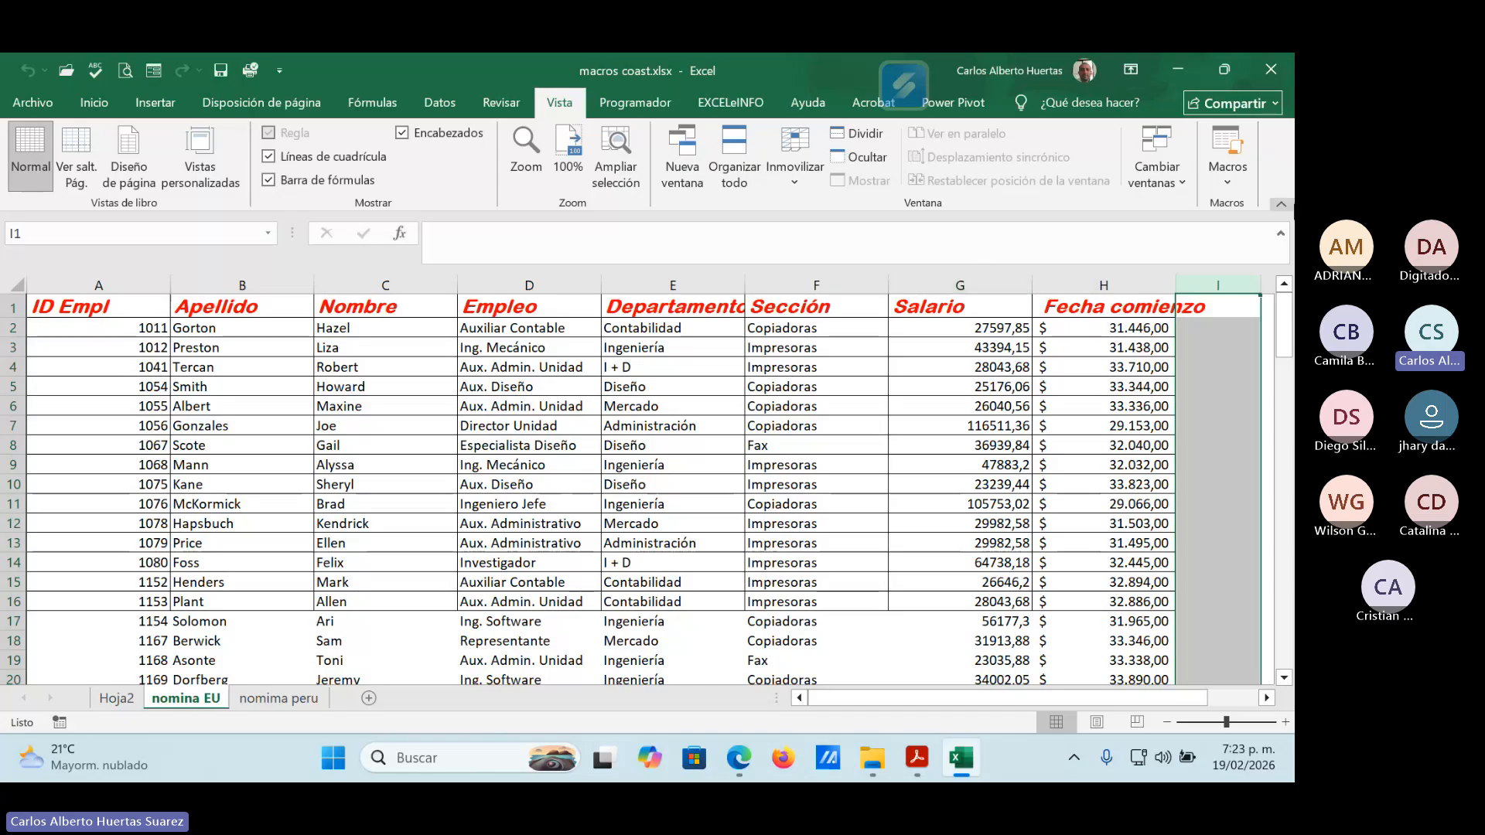
{"action": "left_click", "coordinate": [1232, 178]}
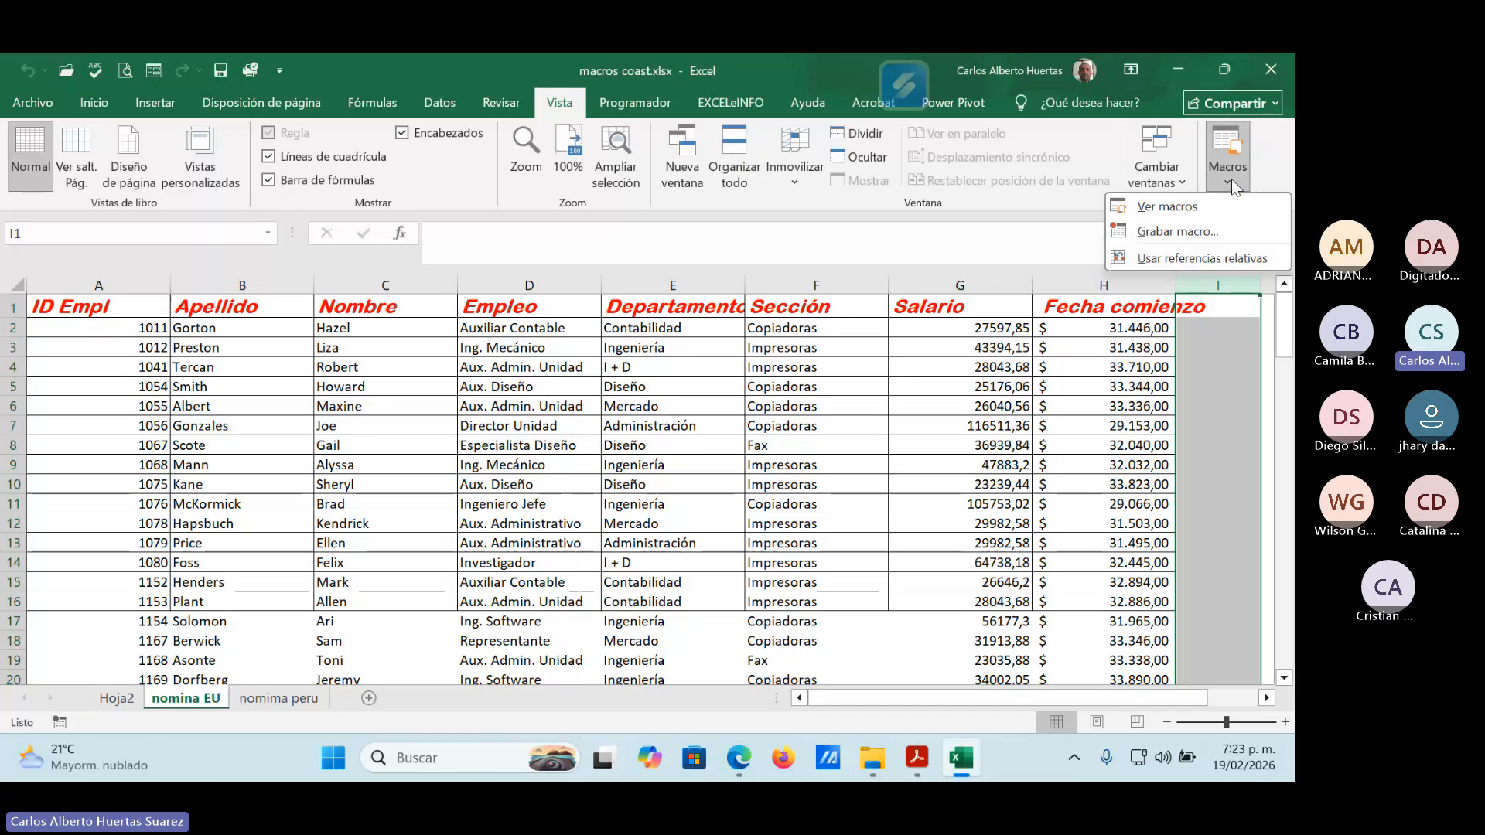
{"action": "left_click", "coordinate": [1190, 207]}
{"action": "left_click", "coordinate": [309, 248]}
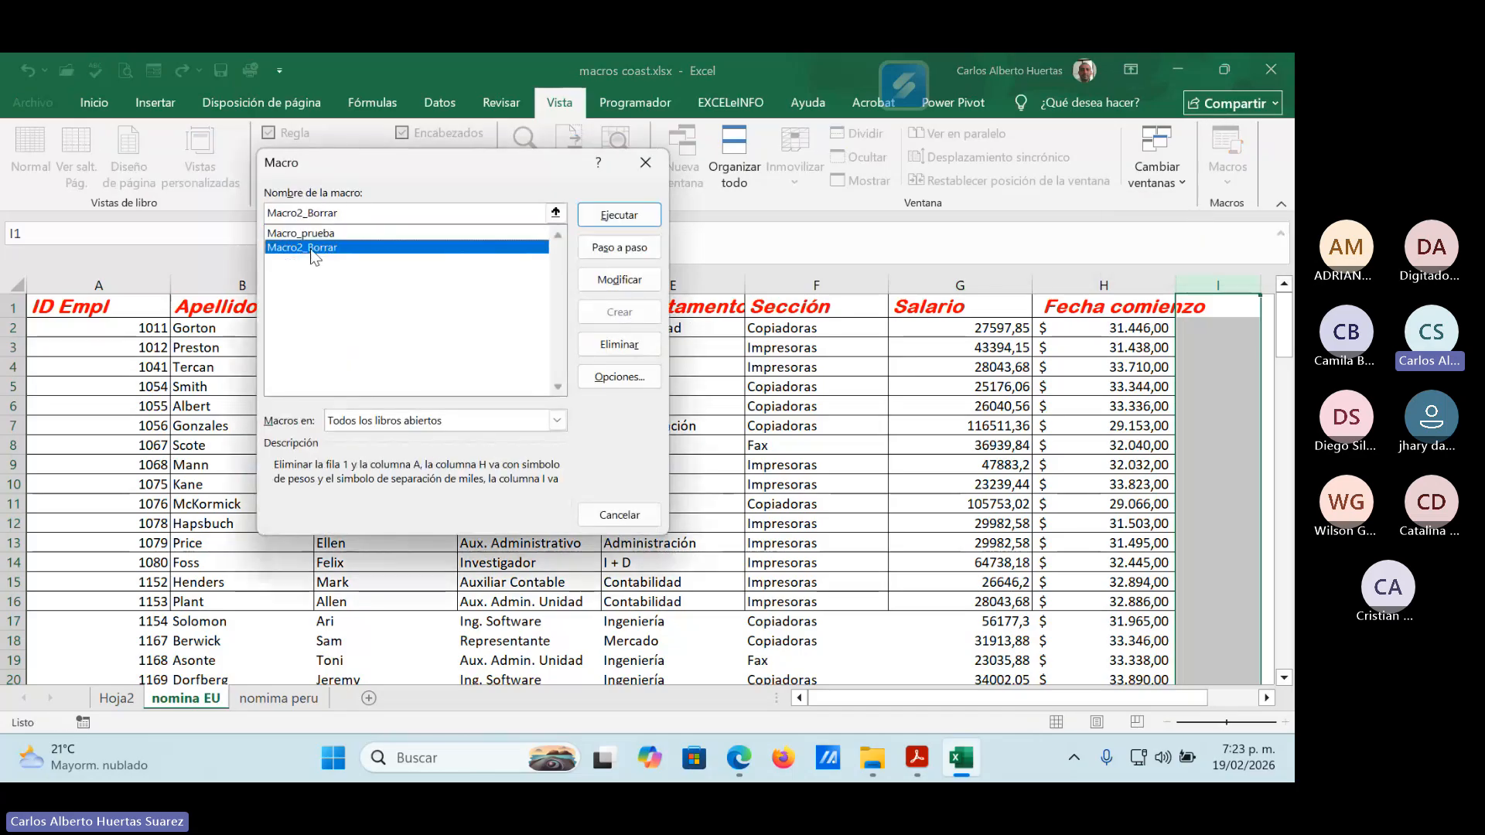
{"action": "left_click", "coordinate": [627, 218]}
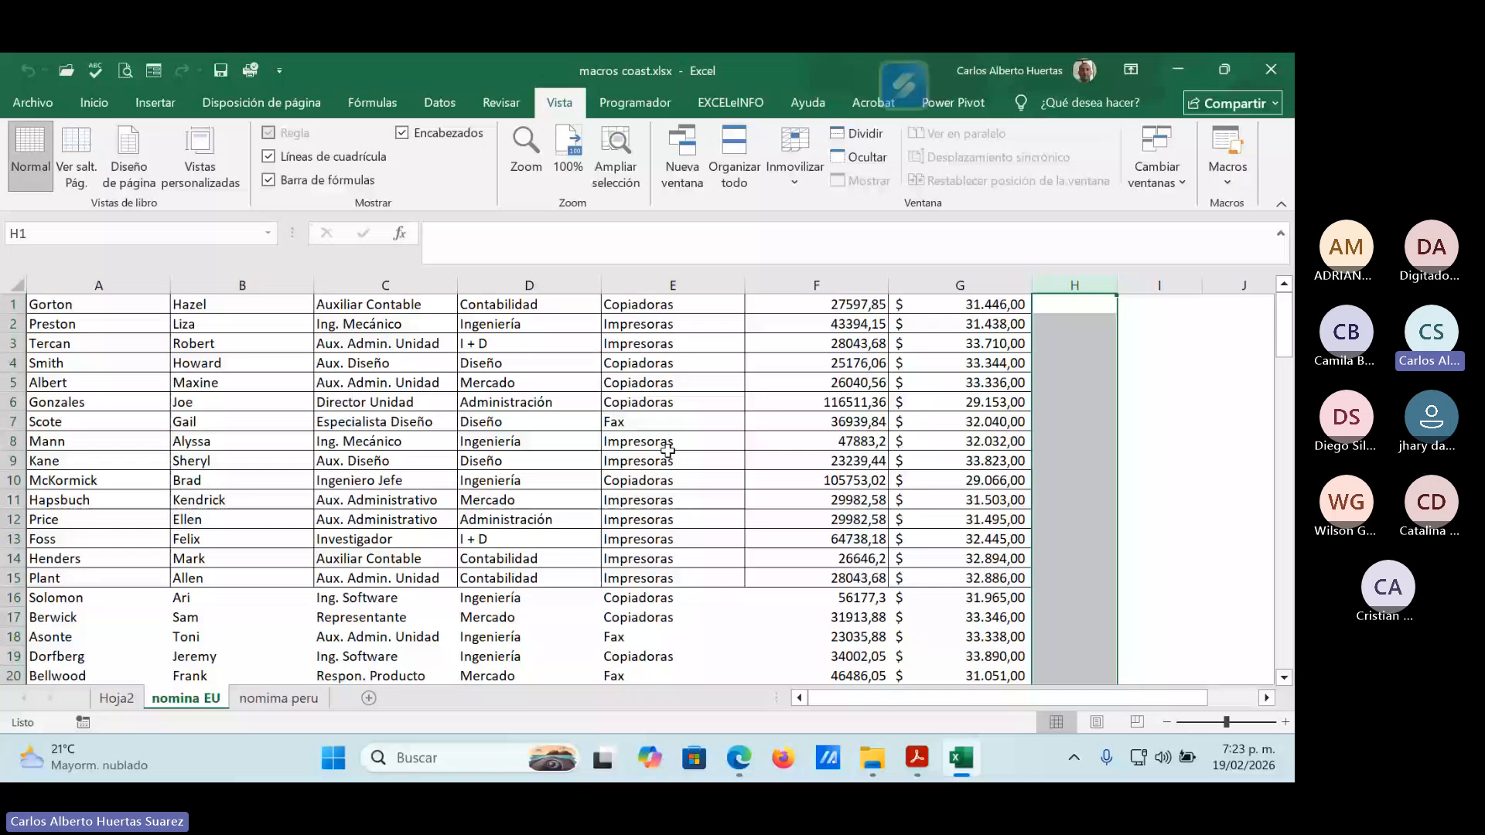
{"action": "scroll", "coordinate": [962, 552], "scroll_direction": "down", "scroll_amount": 3}
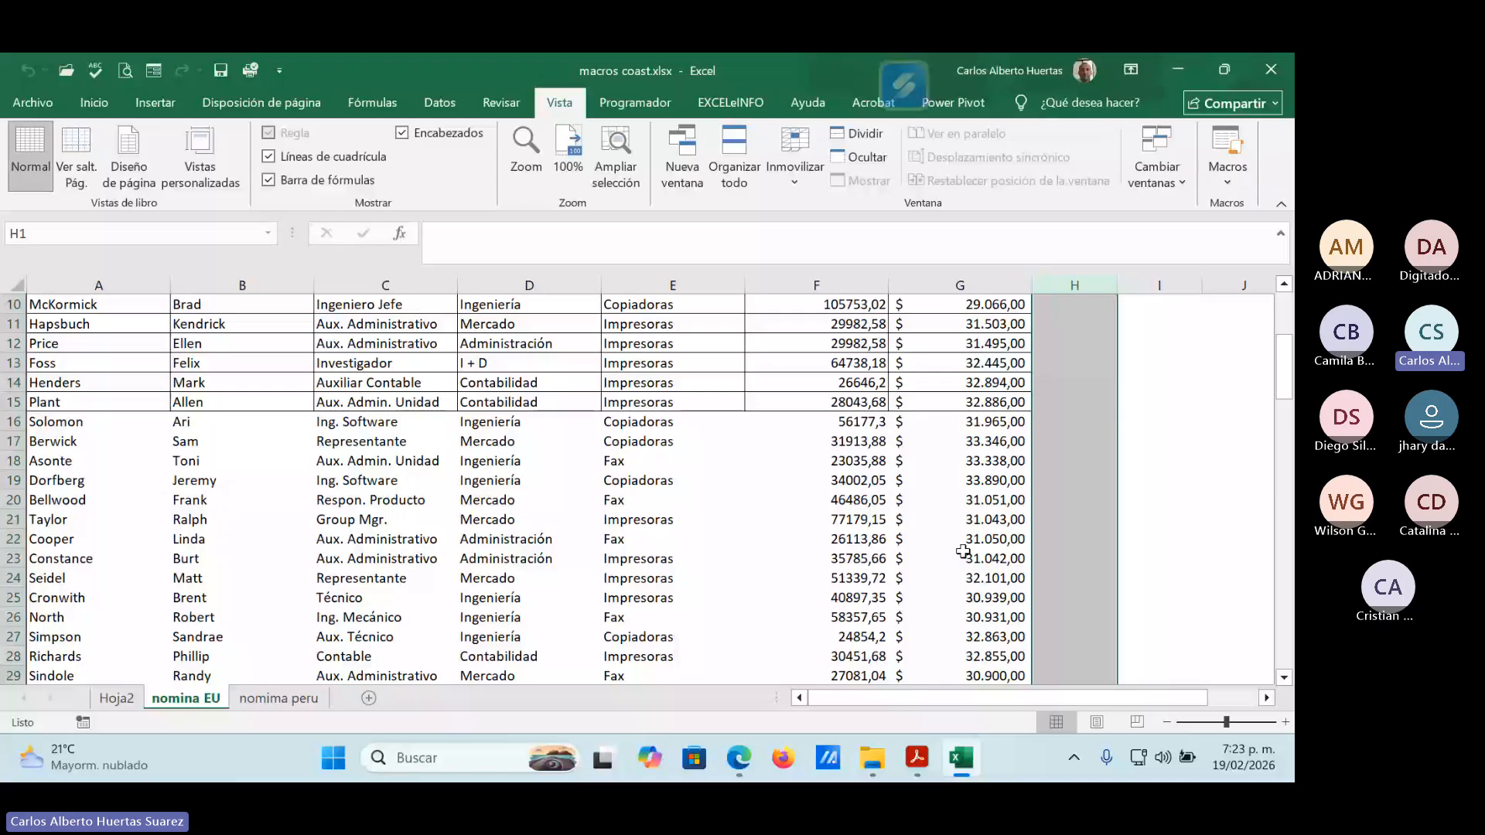
{"action": "scroll", "coordinate": [1035, 456], "scroll_direction": "up", "scroll_amount": 3}
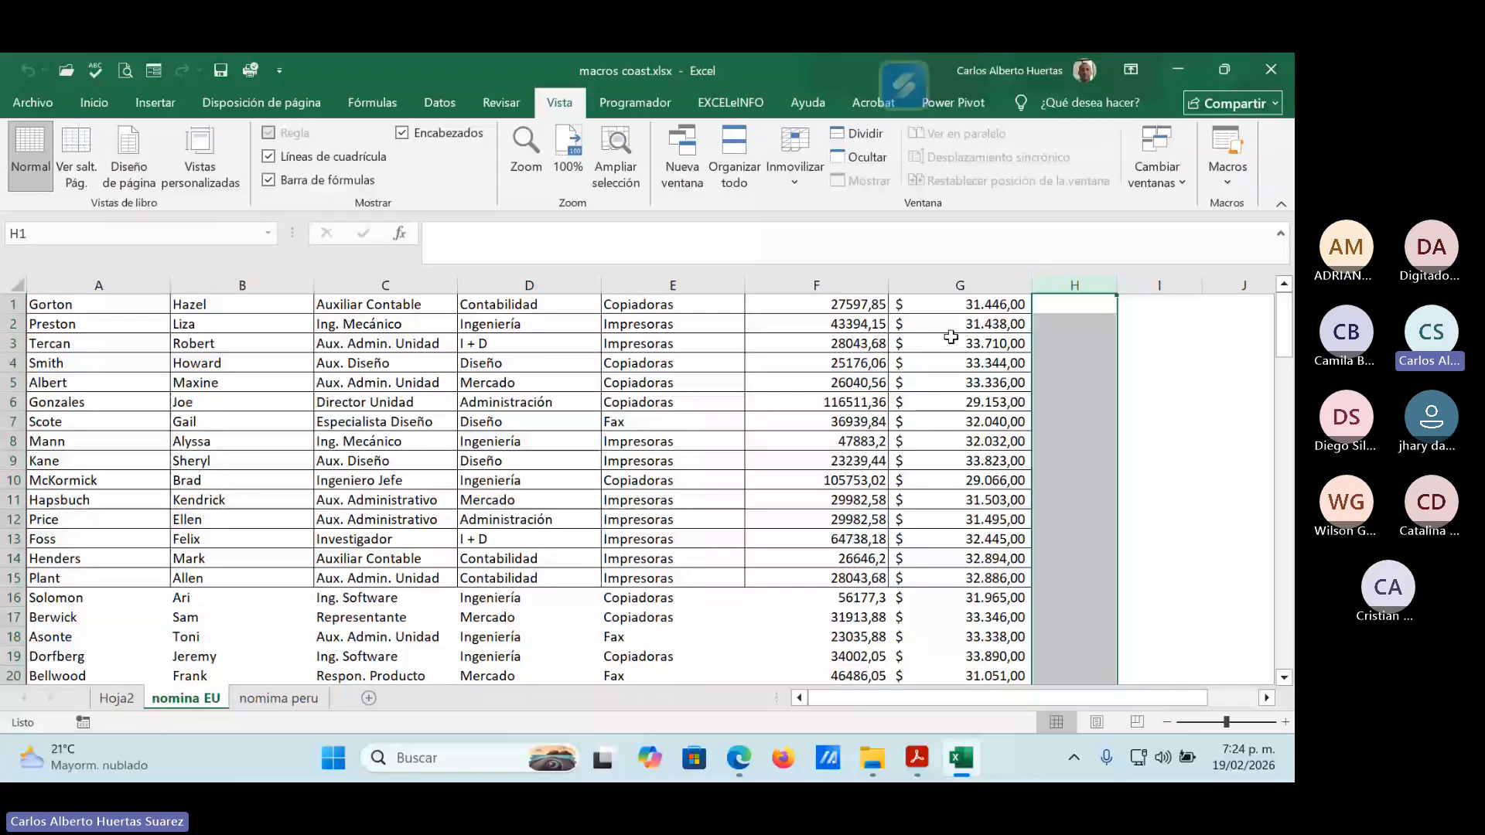
Open the code of Macro2_Borrar and remove the four lines that delete row 1 and column A.
{"action": "left_click", "coordinate": [1232, 173]}
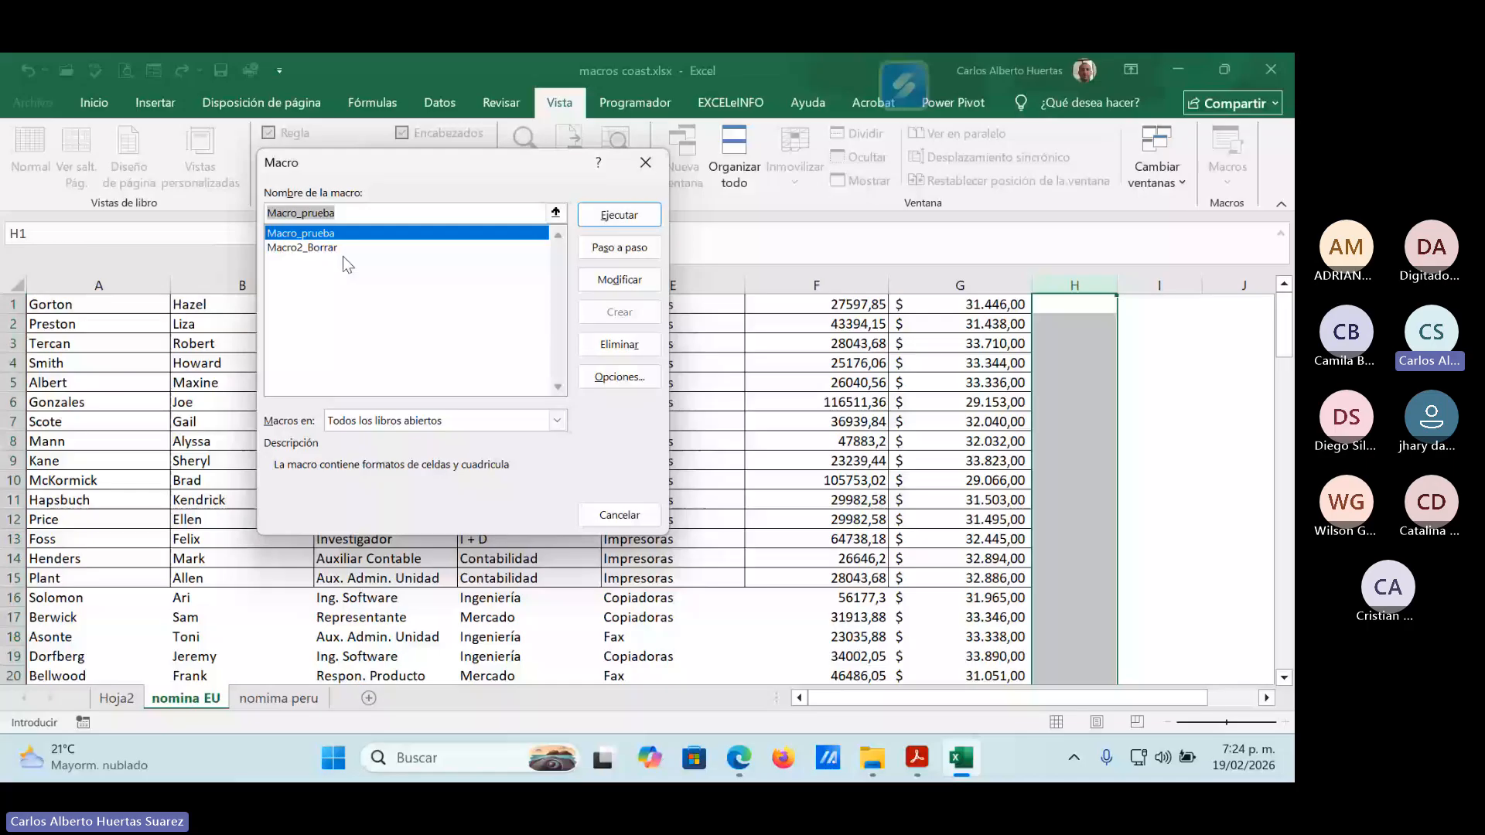
{"action": "left_click", "coordinate": [341, 249]}
{"action": "left_click", "coordinate": [619, 279]}
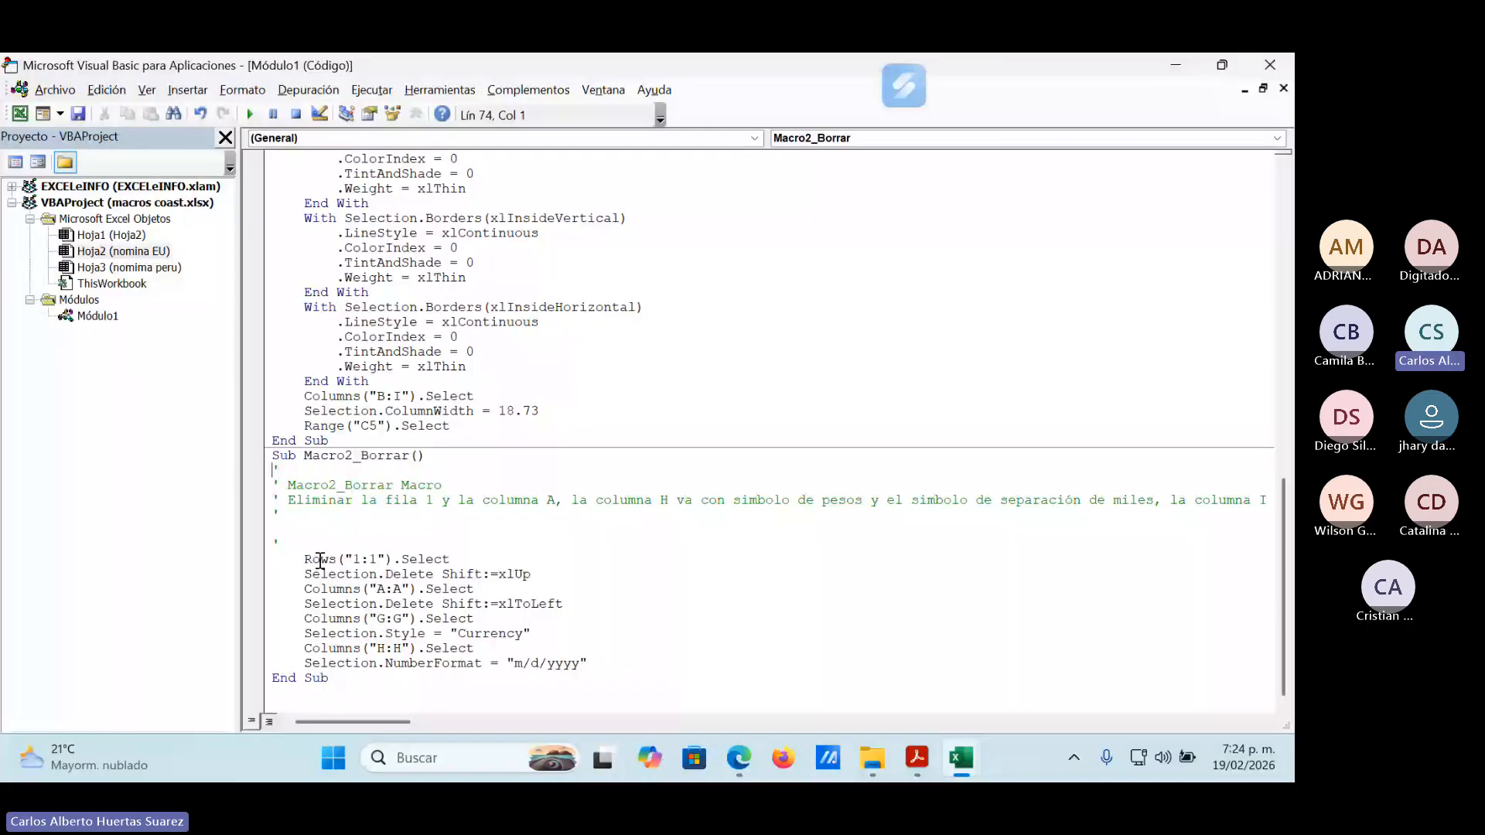
{"action": "left_click_drag", "start_coordinate": [304, 558], "coordinate": [591, 603]}
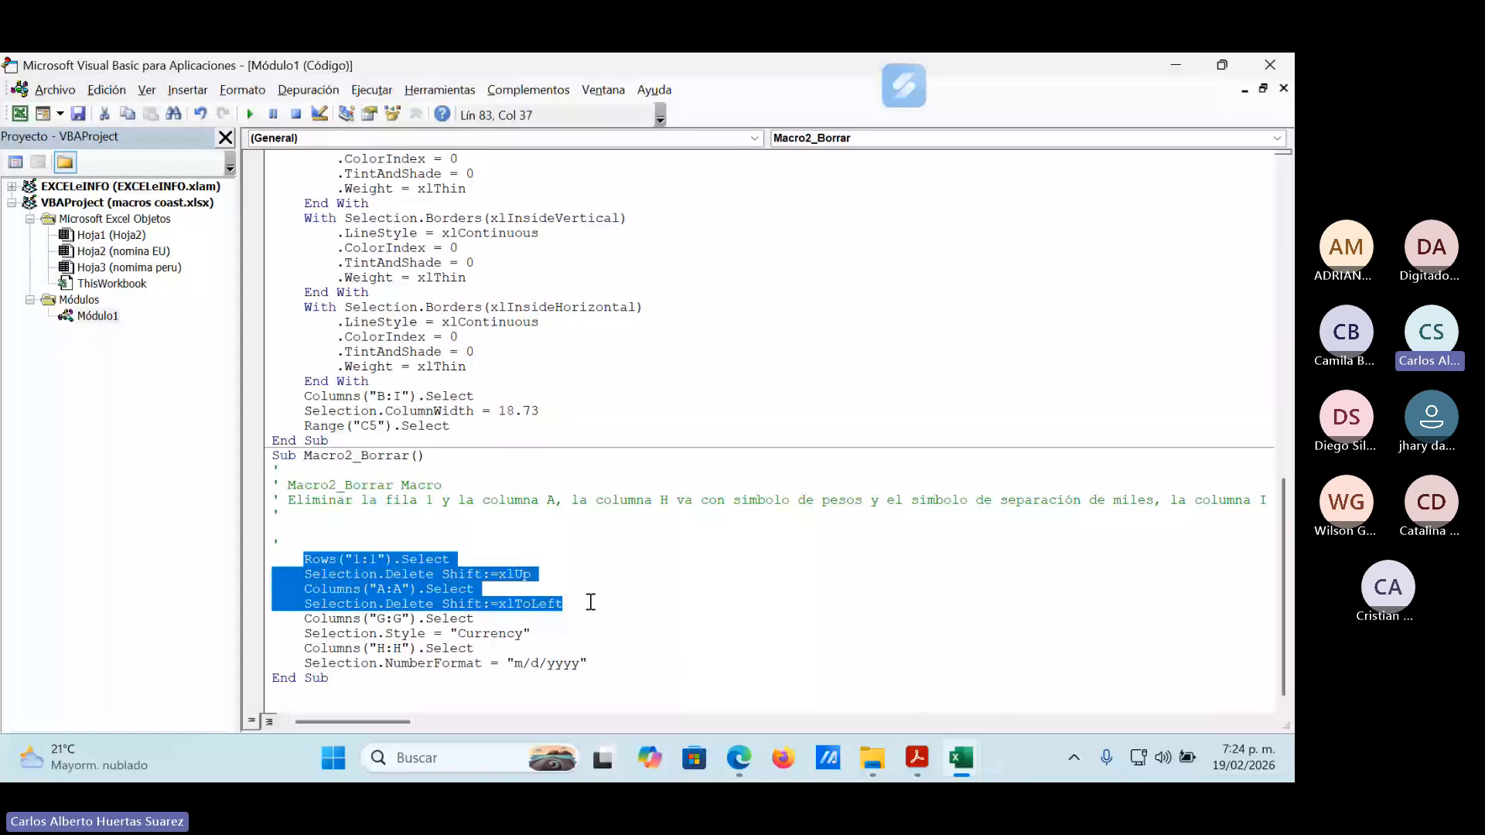
{"action": "key", "text": "Delete"}
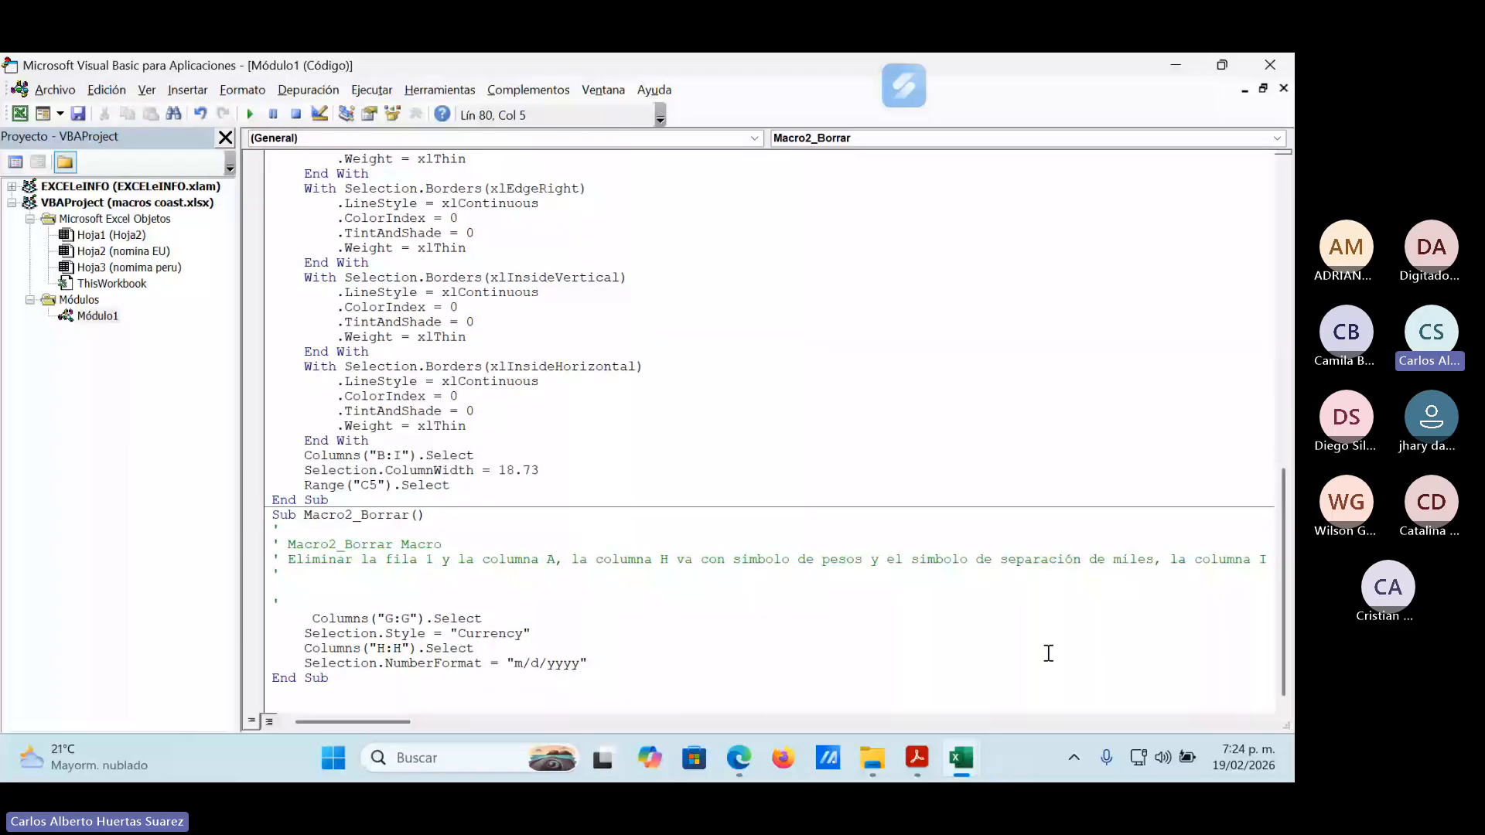
Check the column layout on nomina EU and change the Currency column selection in Macro2_Borrar to F:F.
{"action": "mouse_move", "coordinate": [959, 766]}
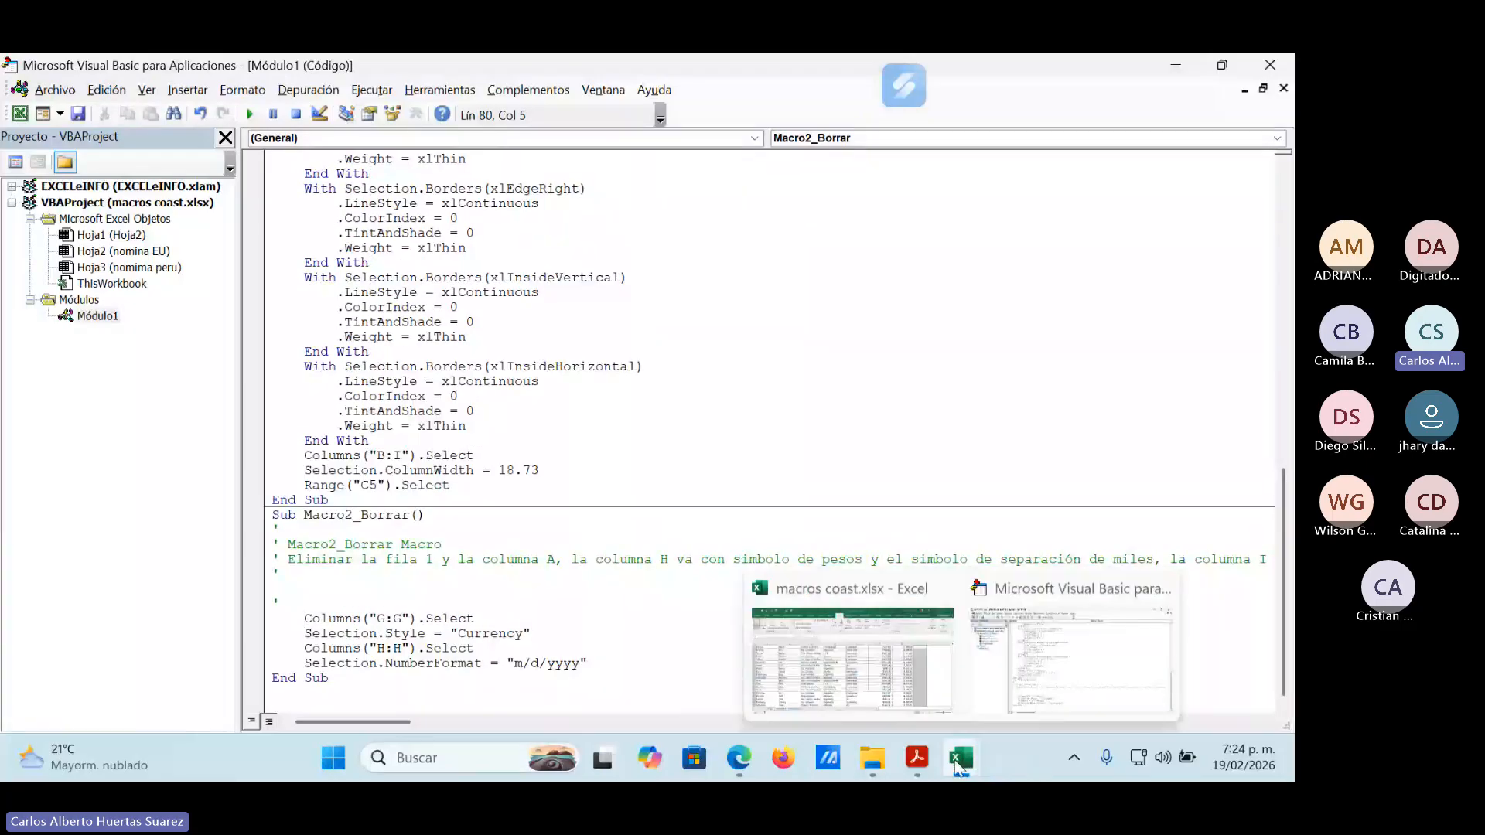
{"action": "left_click", "coordinate": [1176, 68]}
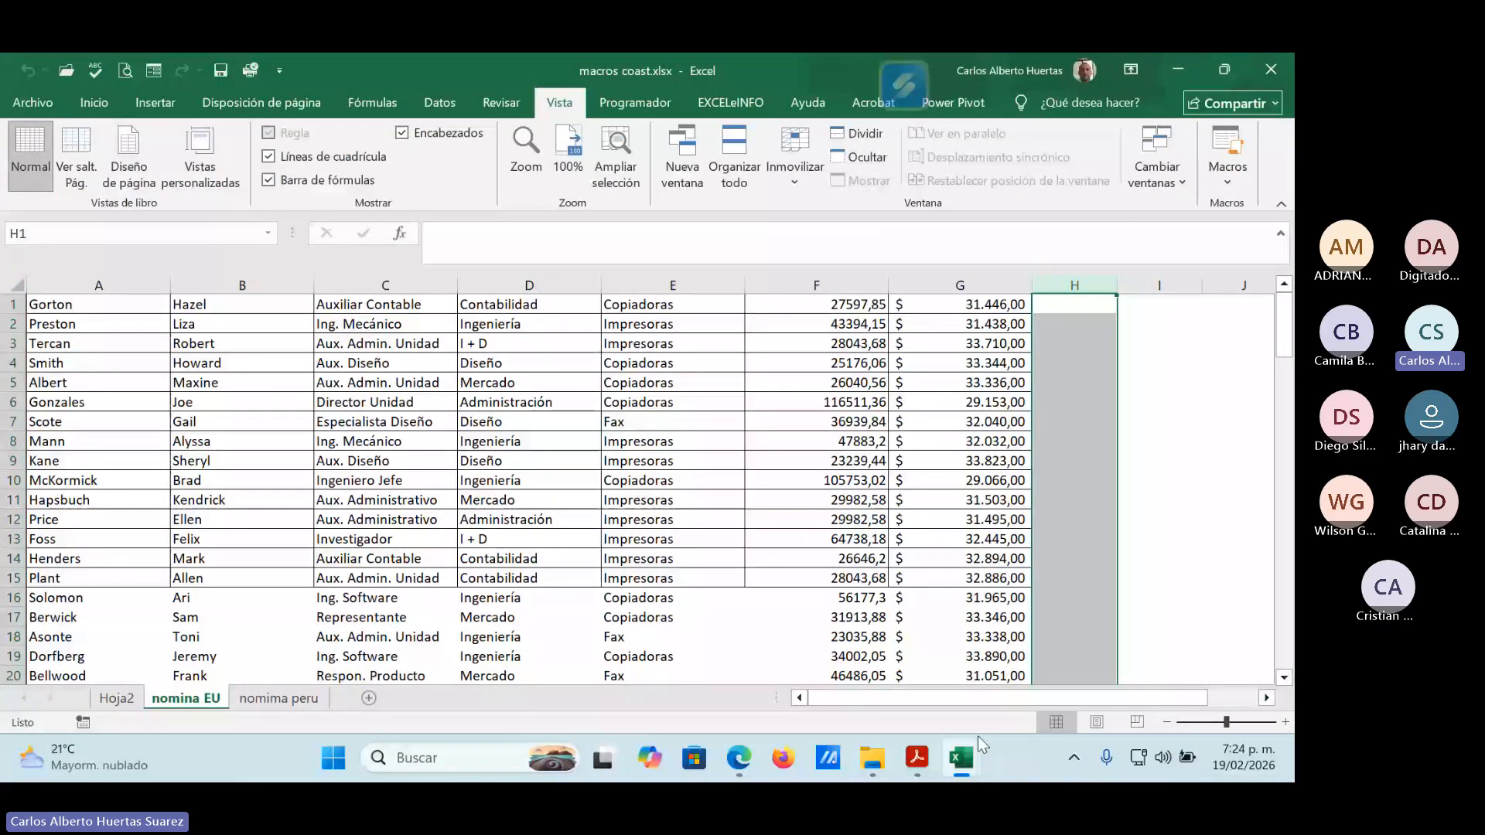
{"action": "key", "text": "alt+F11"}
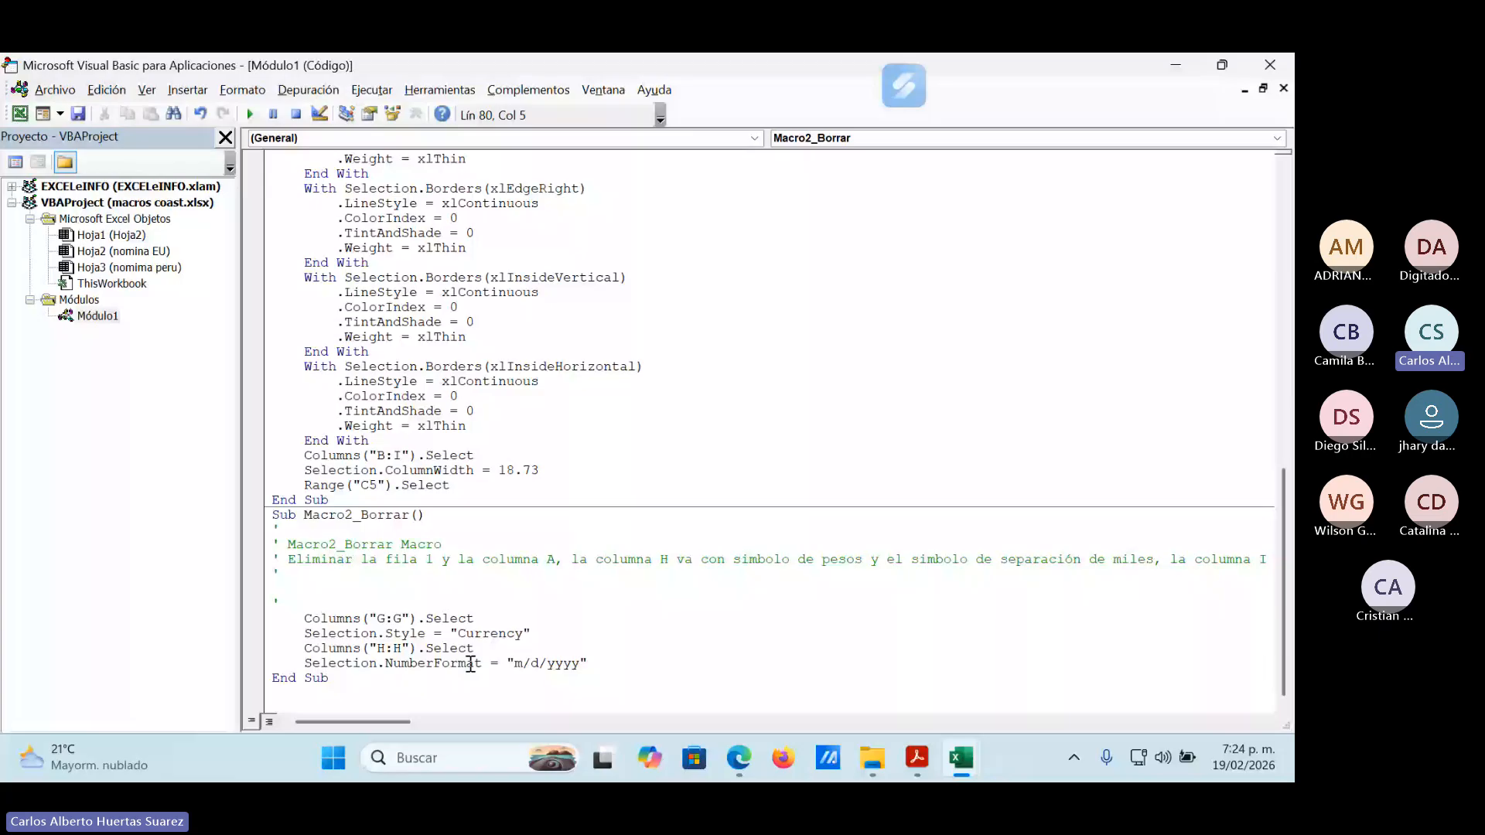
{"action": "key", "text": "ctrl+Right"}
{"action": "key", "text": "Delete"}
{"action": "type", "text": "F"}
{"action": "key", "text": "Right"}
{"action": "key", "text": "Delete"}
{"action": "type", "text": "F"}
Change the m/d/yyyy column selection in Macro2_Borrar to G:G and save the workbook as a macro-free file.
{"action": "key", "text": "Down"}
{"action": "key", "text": "Down"}
{"action": "key", "text": "Left"}
{"action": "key", "text": "Left"}
{"action": "key", "text": "Left"}
{"action": "type", "text": "G"}
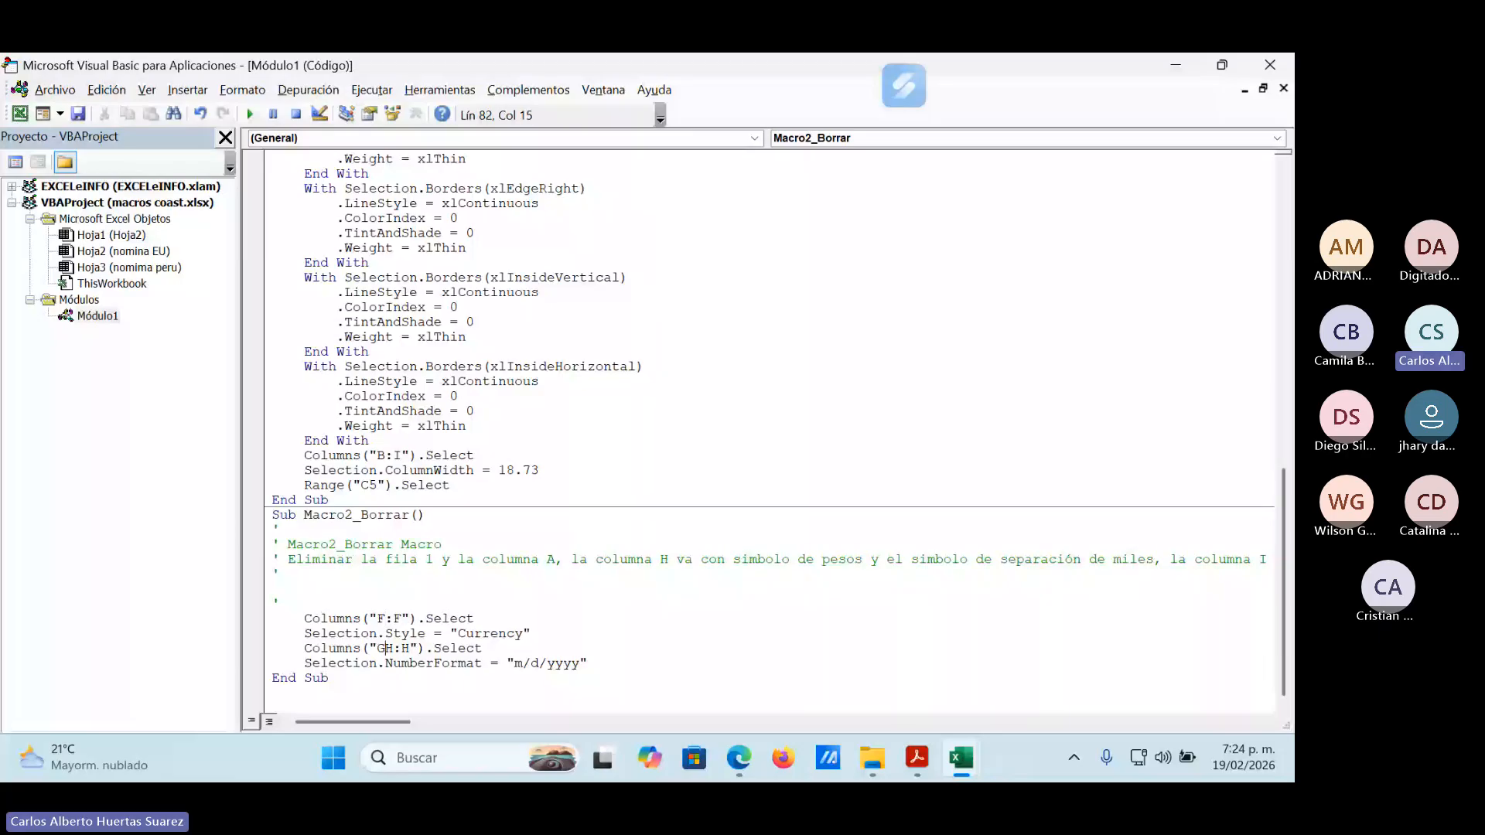
{"action": "key", "text": "Delete"}
{"action": "key", "text": "Delete"}
{"action": "type", "text": ":G"}
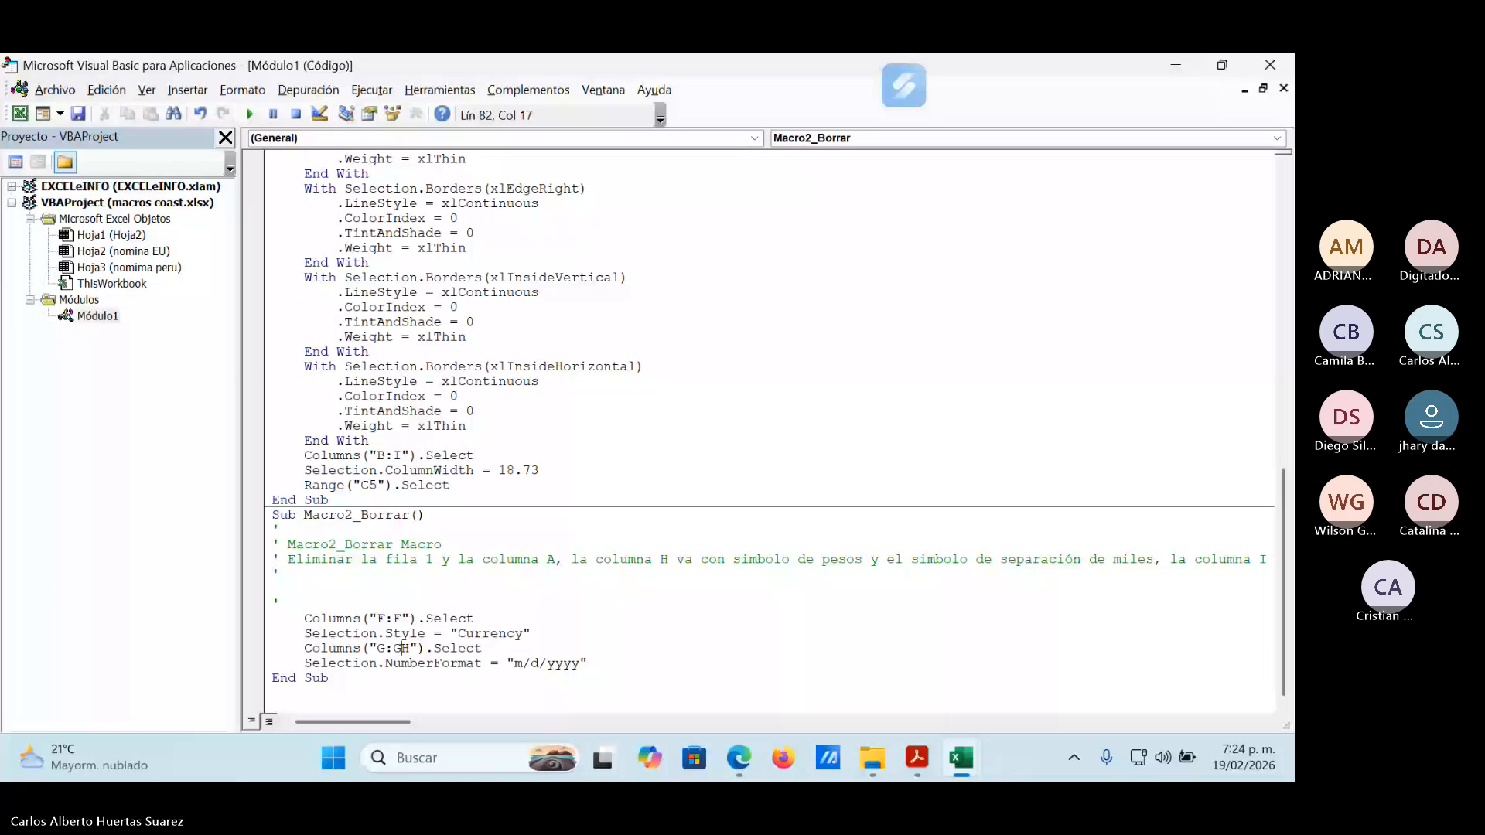
{"action": "key", "text": "Delete"}
{"action": "left_click", "coordinate": [78, 115]}
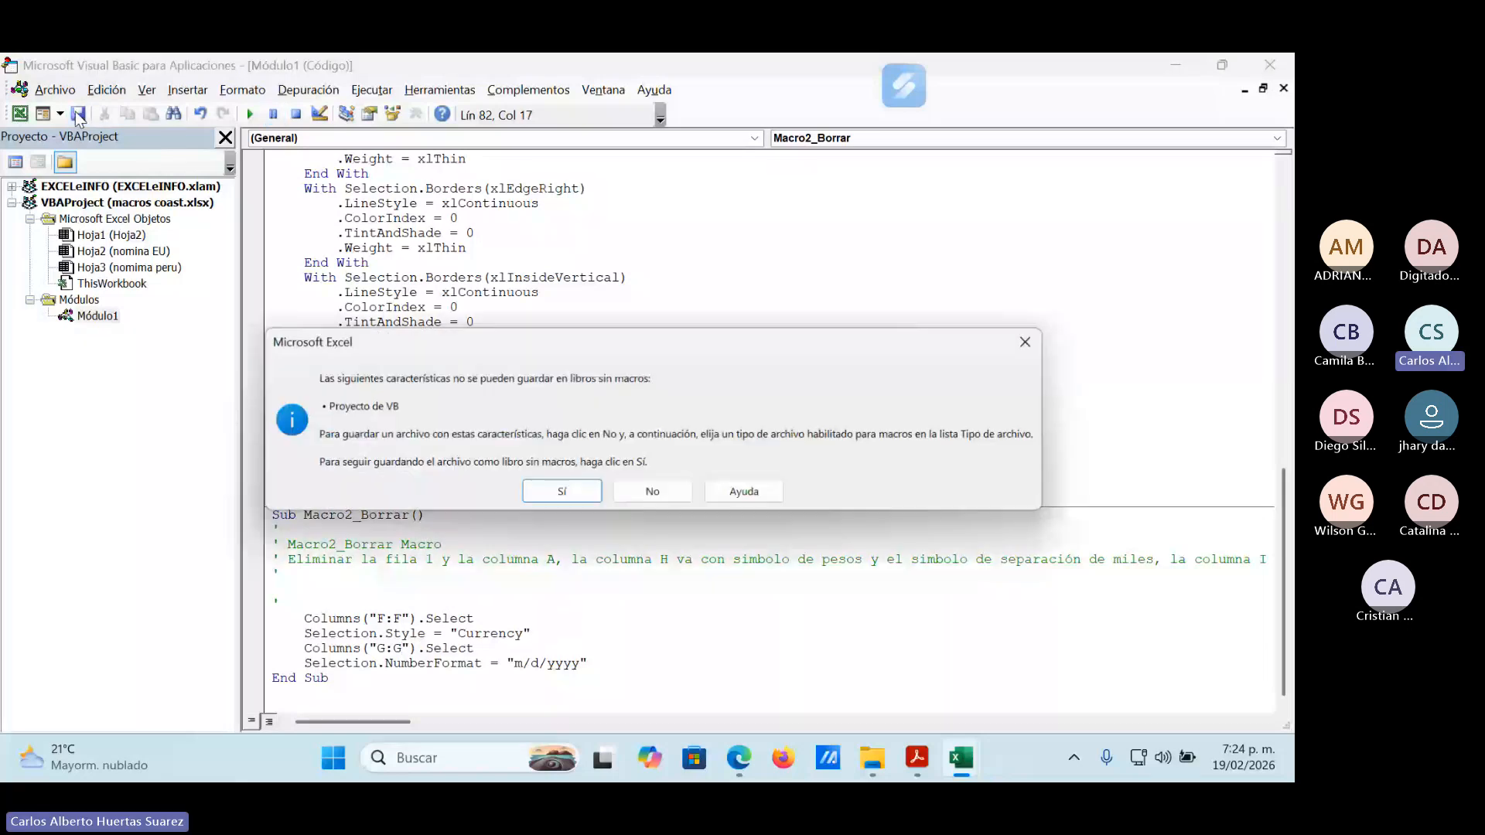
{"action": "left_click", "coordinate": [561, 493]}
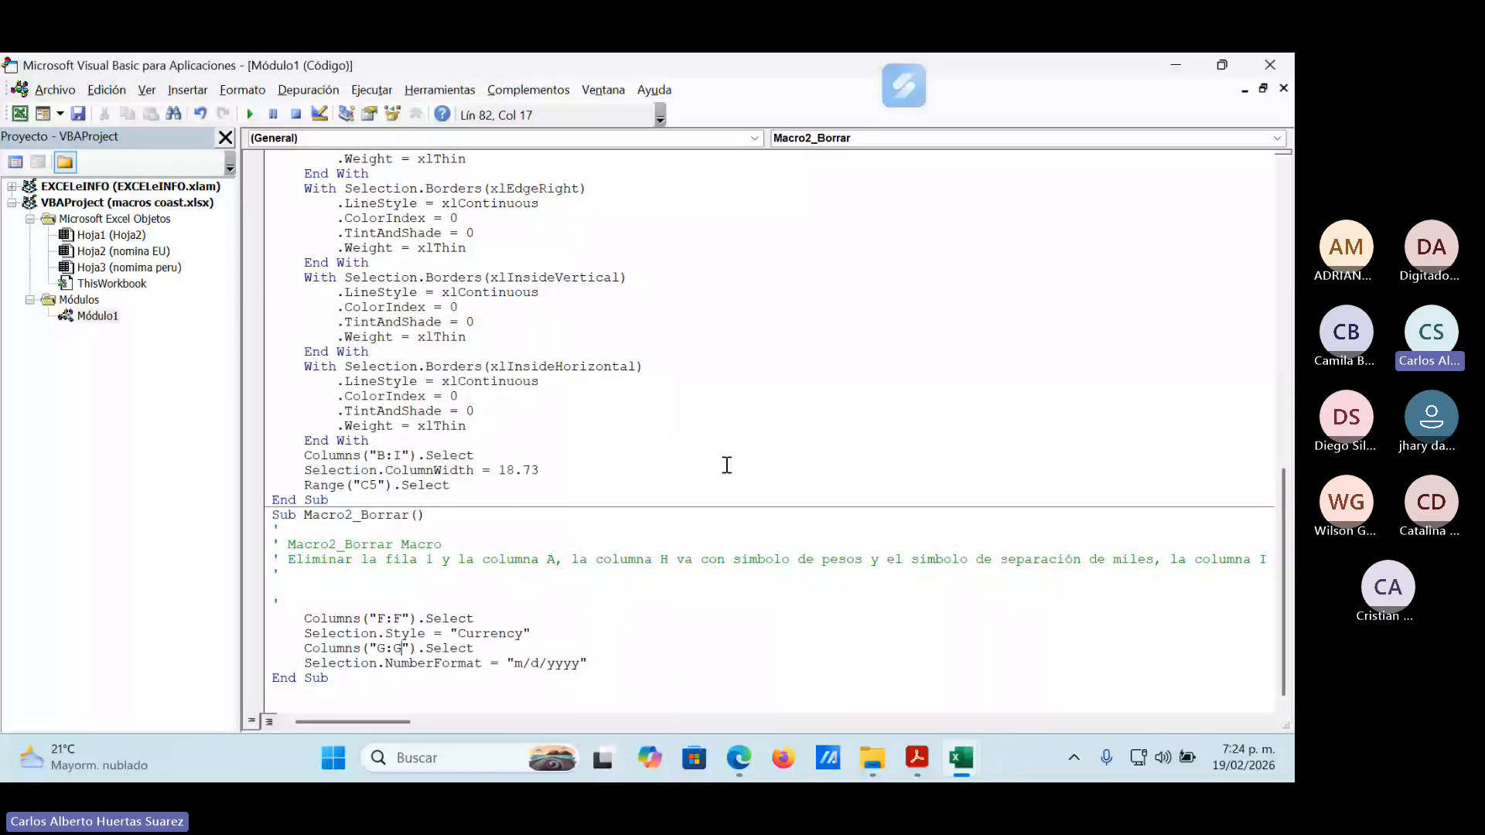
Return to the nomina EU sheet and run the corrected Macro2_Borrar on it.
{"action": "key", "text": "alt+F11"}
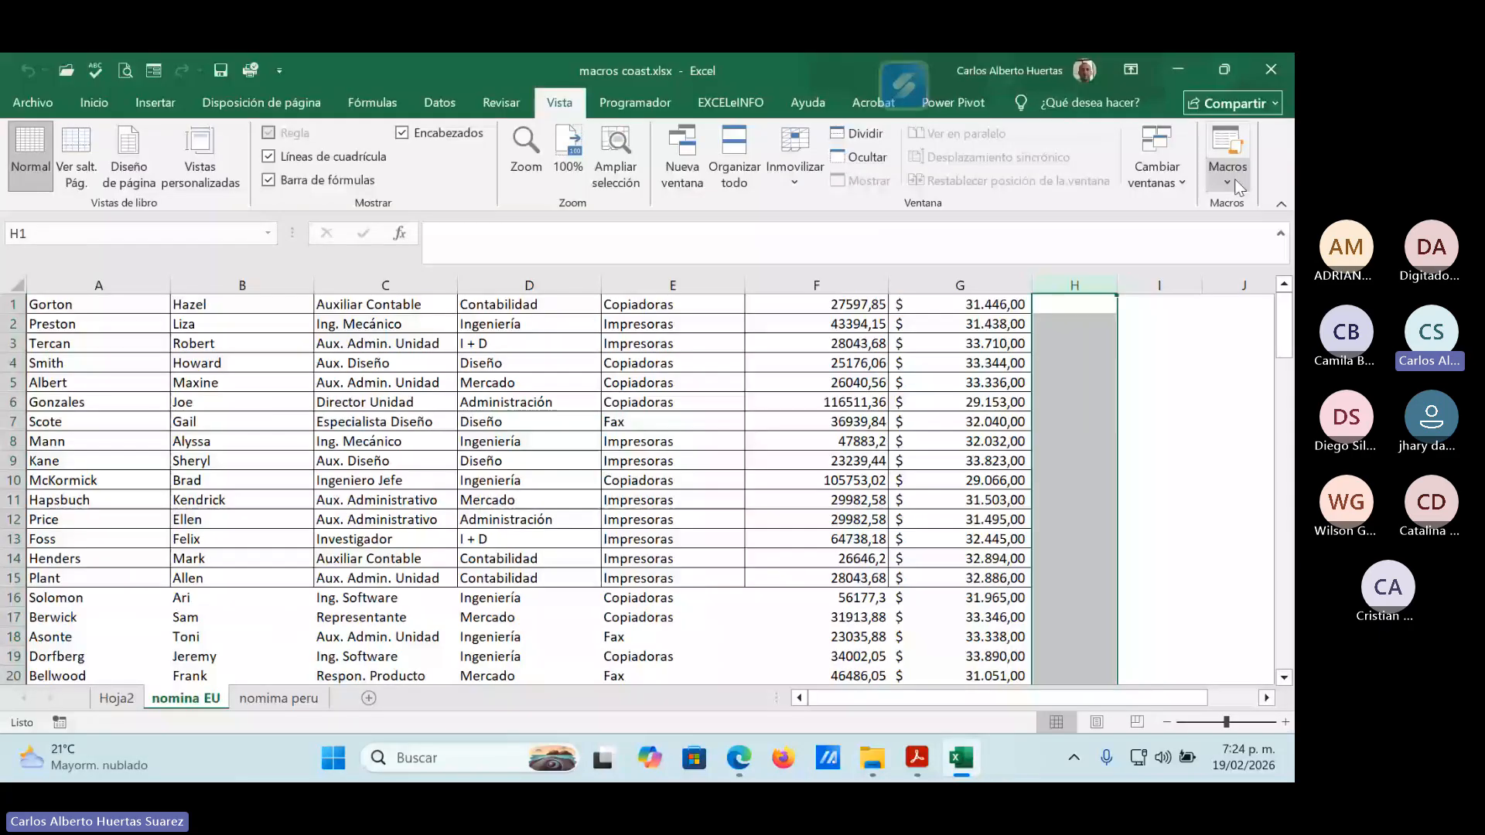
{"action": "left_click", "coordinate": [1233, 179]}
{"action": "left_click", "coordinate": [1199, 208]}
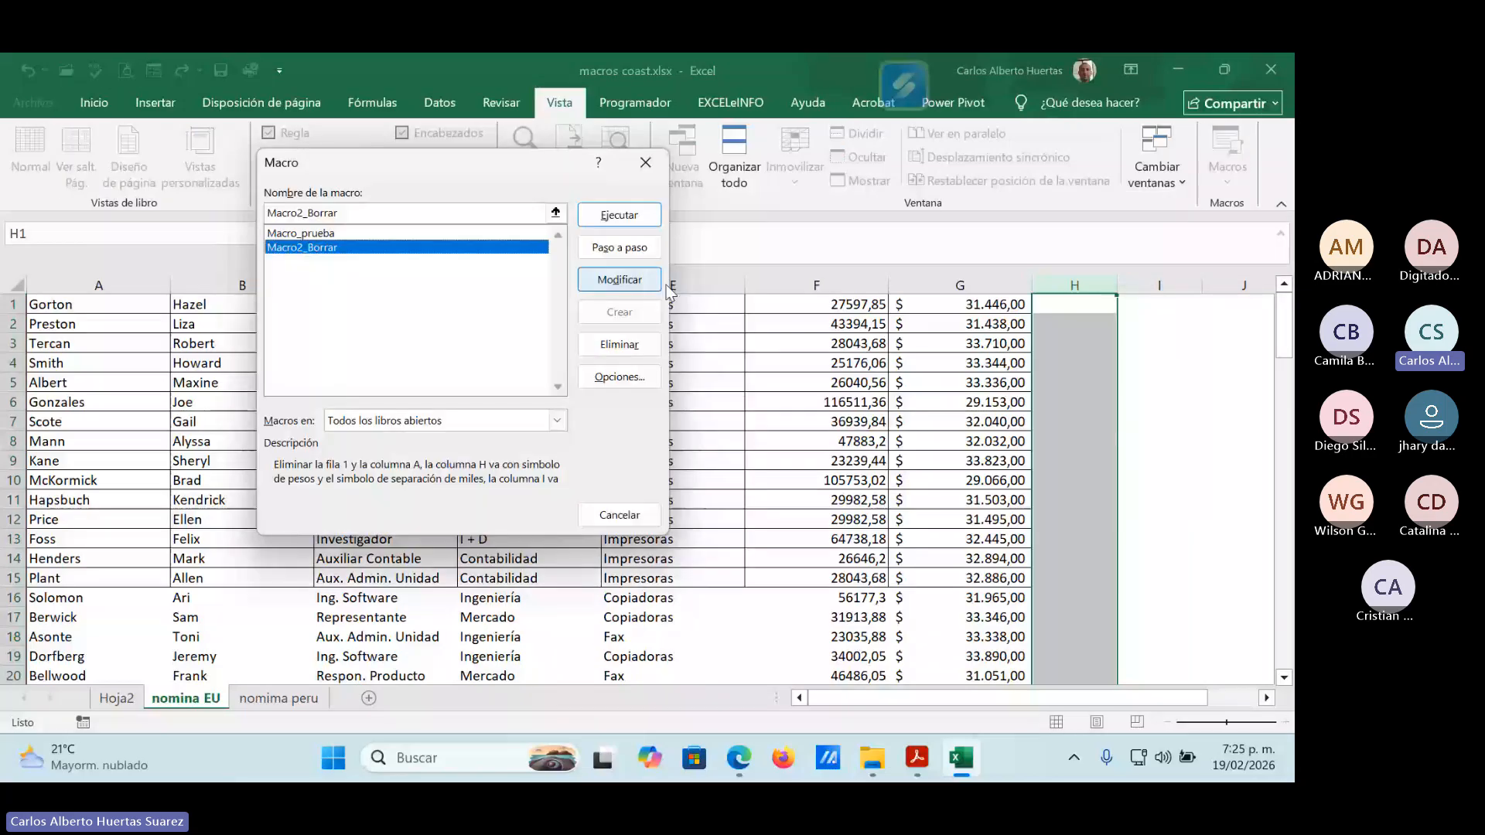
{"action": "left_click", "coordinate": [641, 216]}
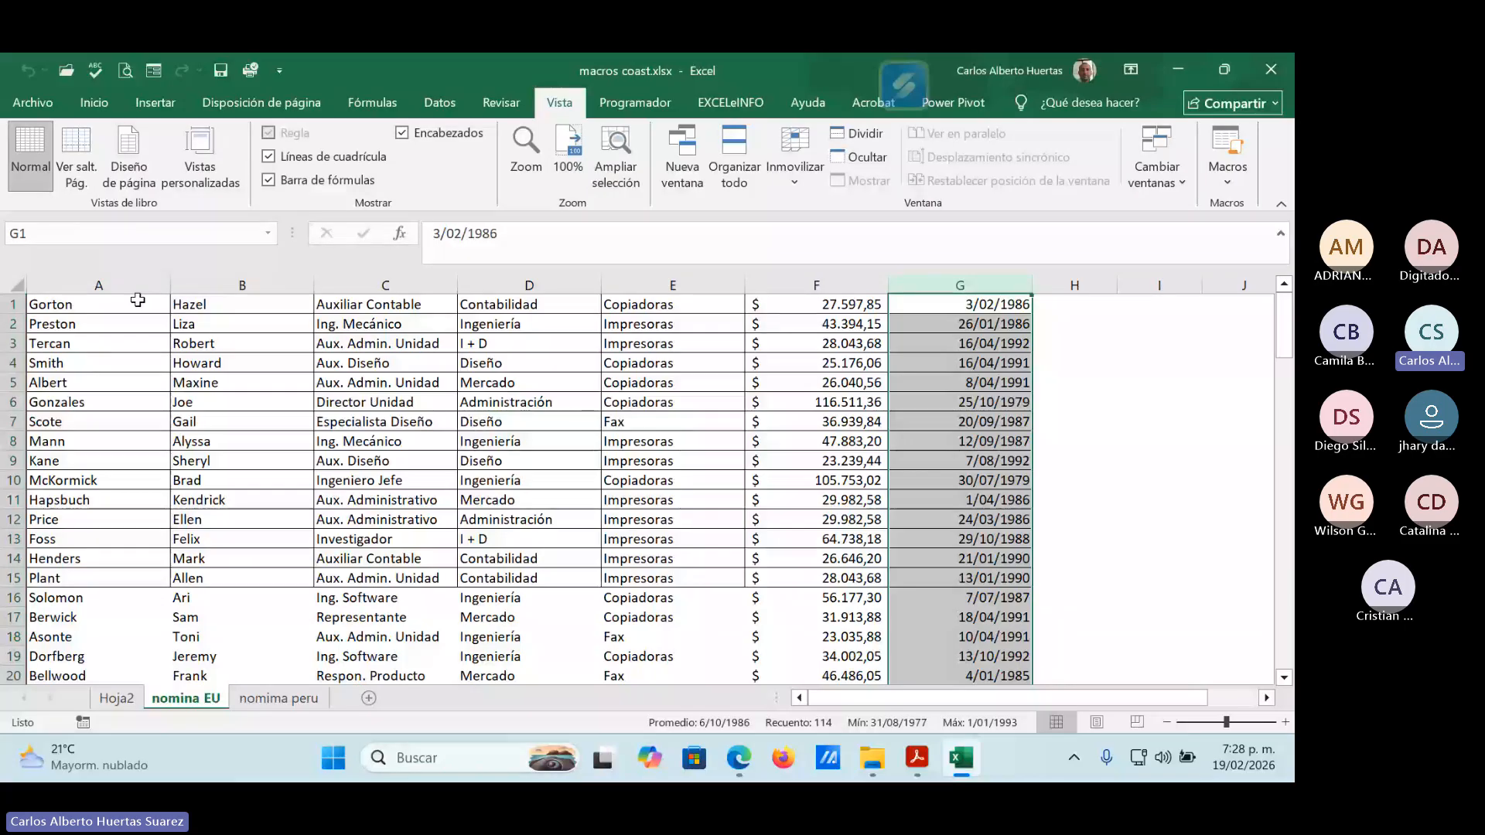
{"action": "left_click", "coordinate": [377, 500]}
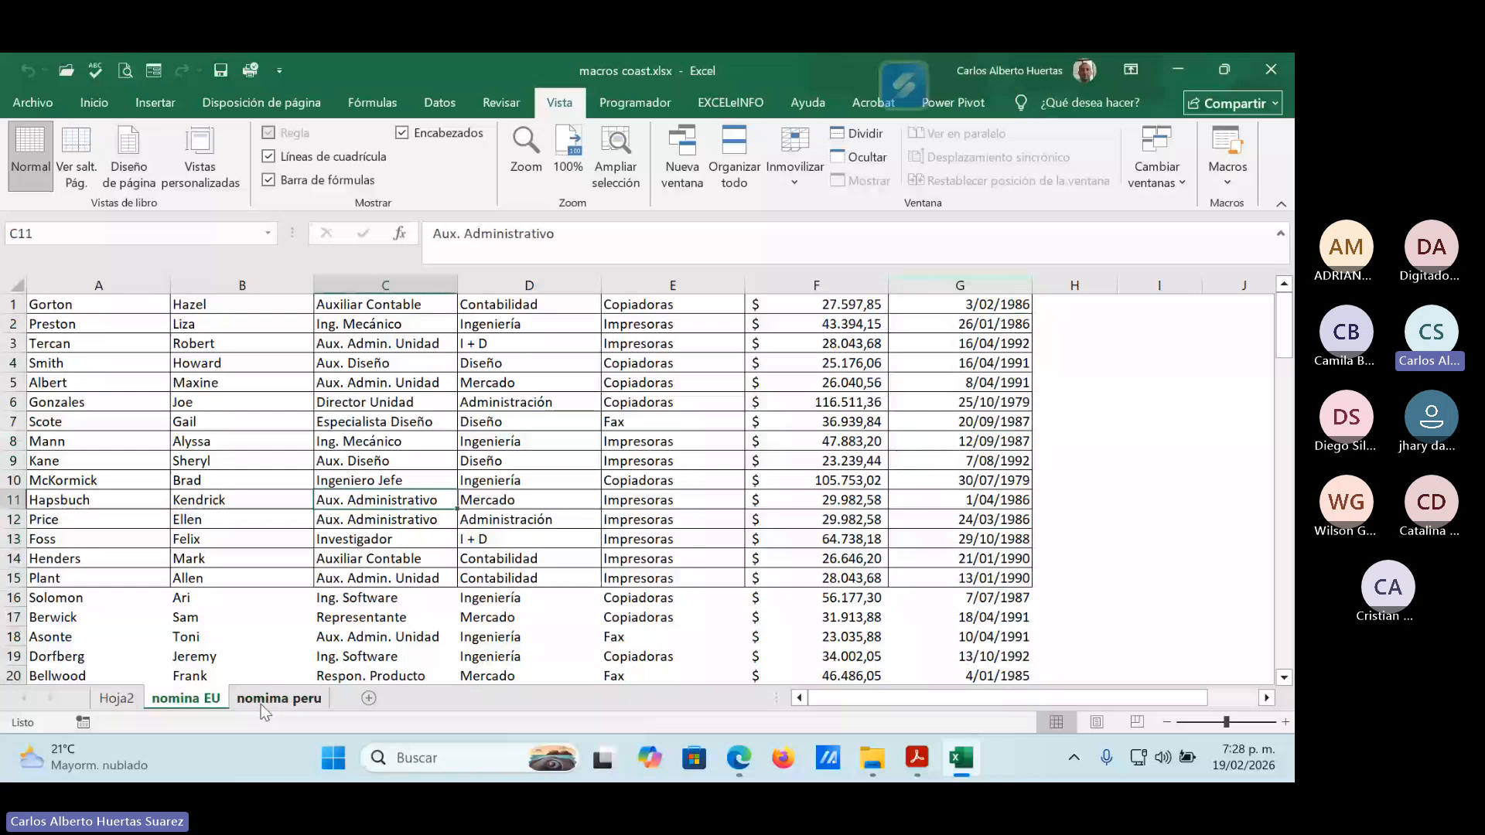
Look over the nomima peru and Hoja2 sheets and return to nomina EU.
{"action": "left_click", "coordinate": [275, 699]}
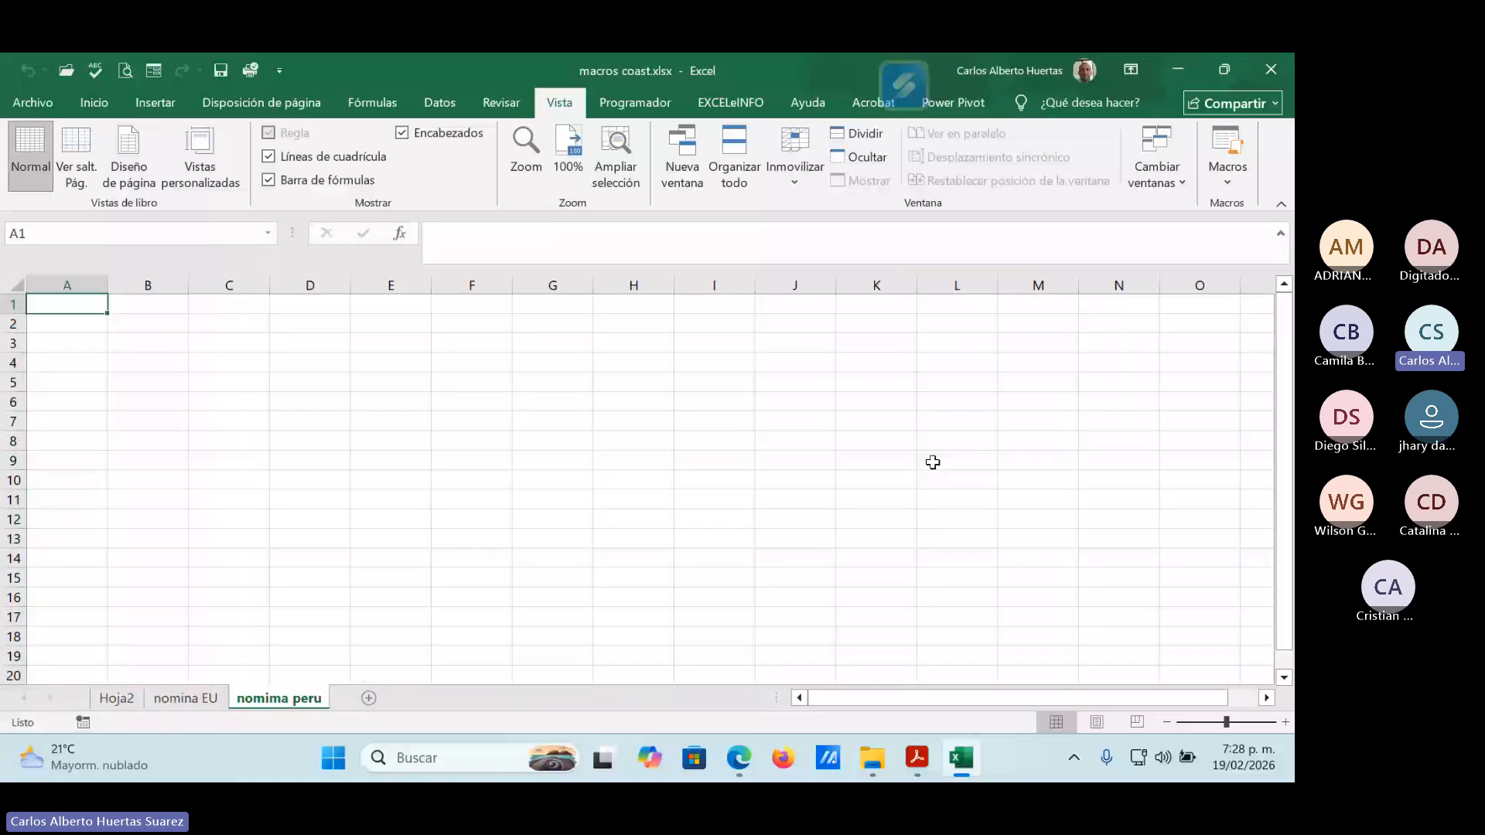
{"action": "left_click", "coordinate": [116, 698]}
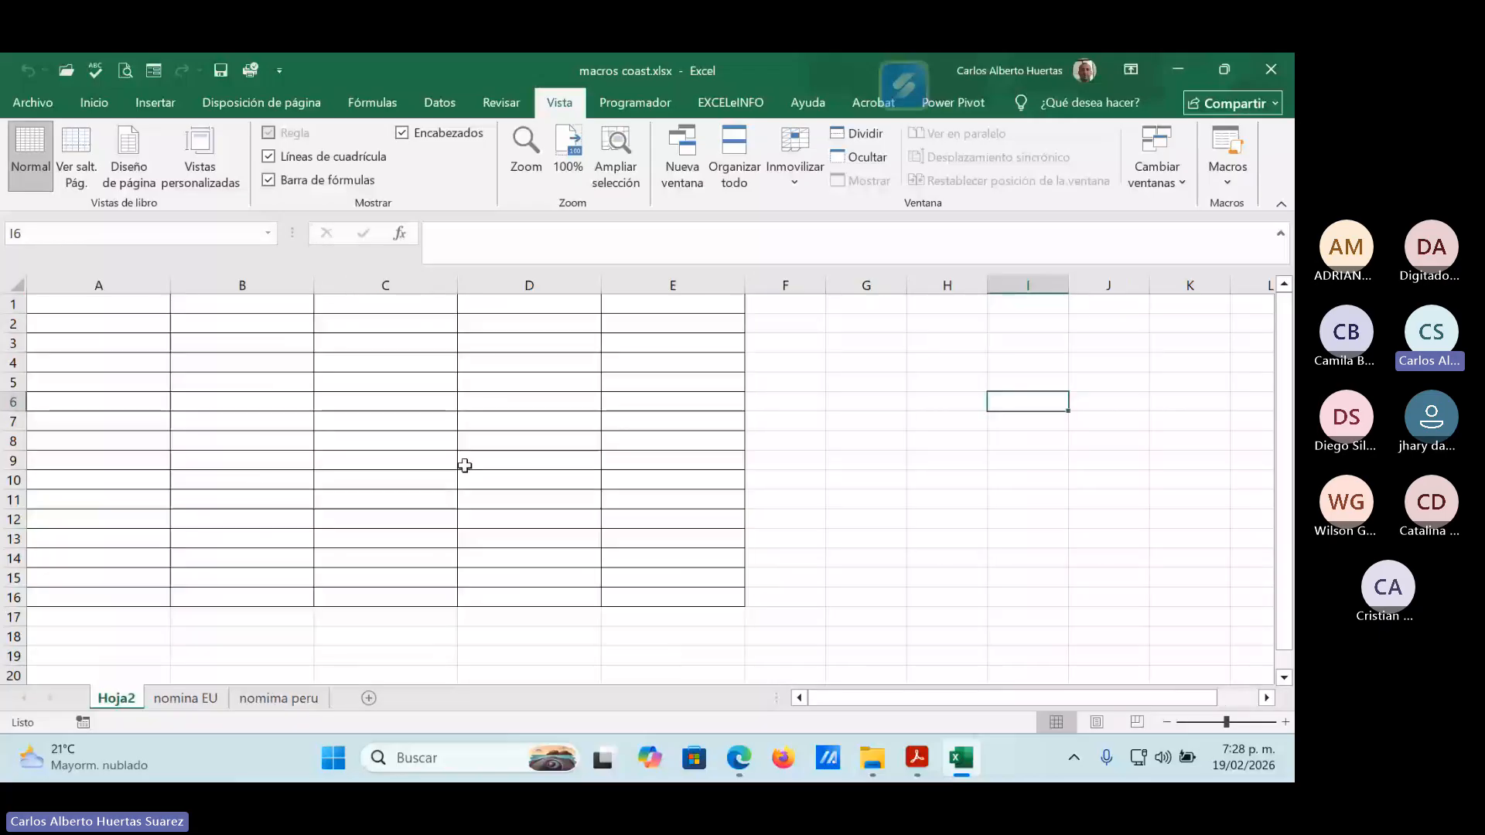
{"action": "left_click", "coordinate": [185, 698]}
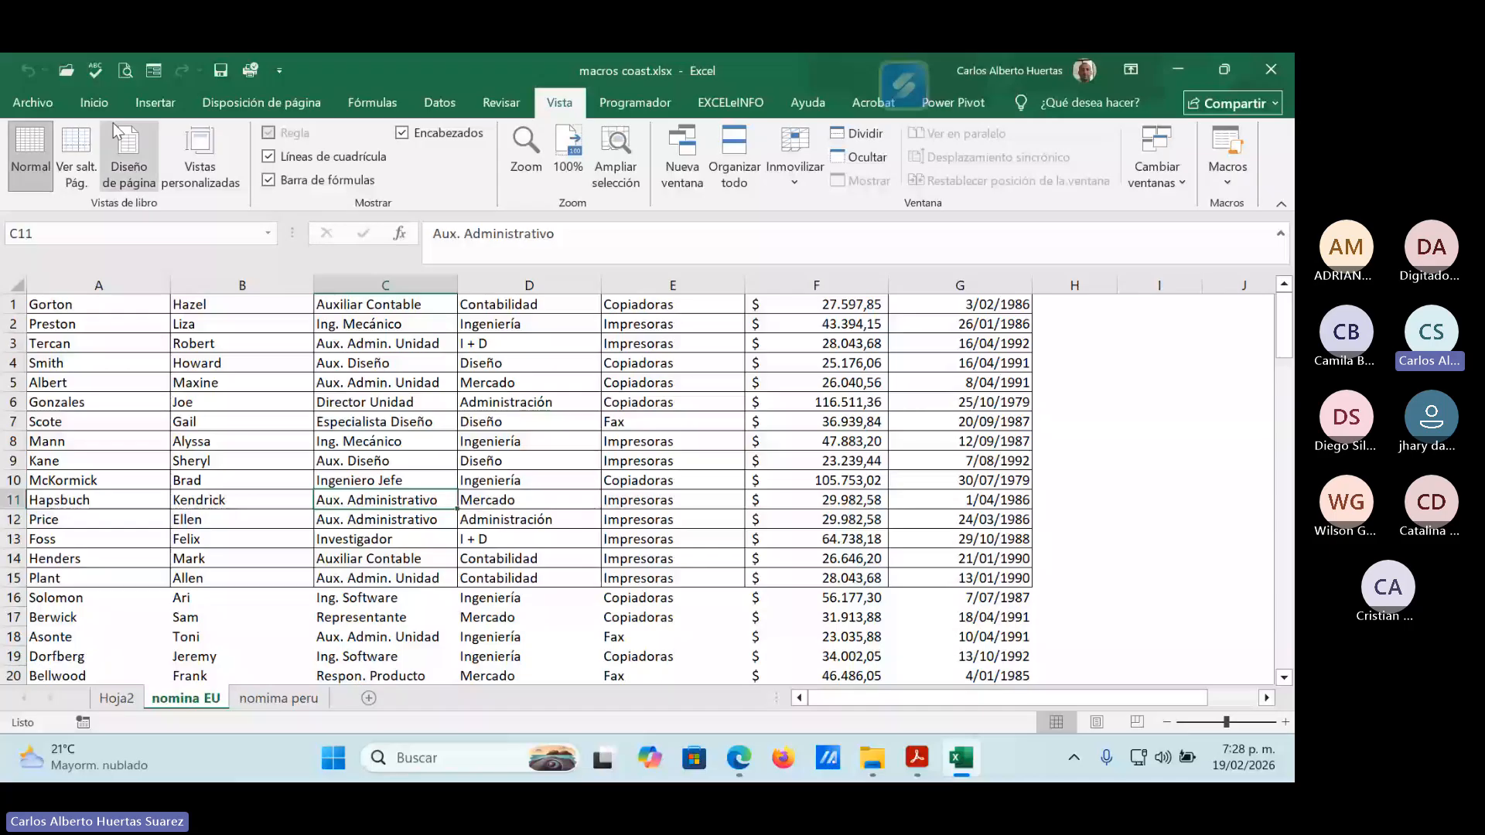
Save the workbook on the Escritorio as the macro-enabled file macros coast.xlsm and close it.
{"action": "left_click", "coordinate": [43, 108]}
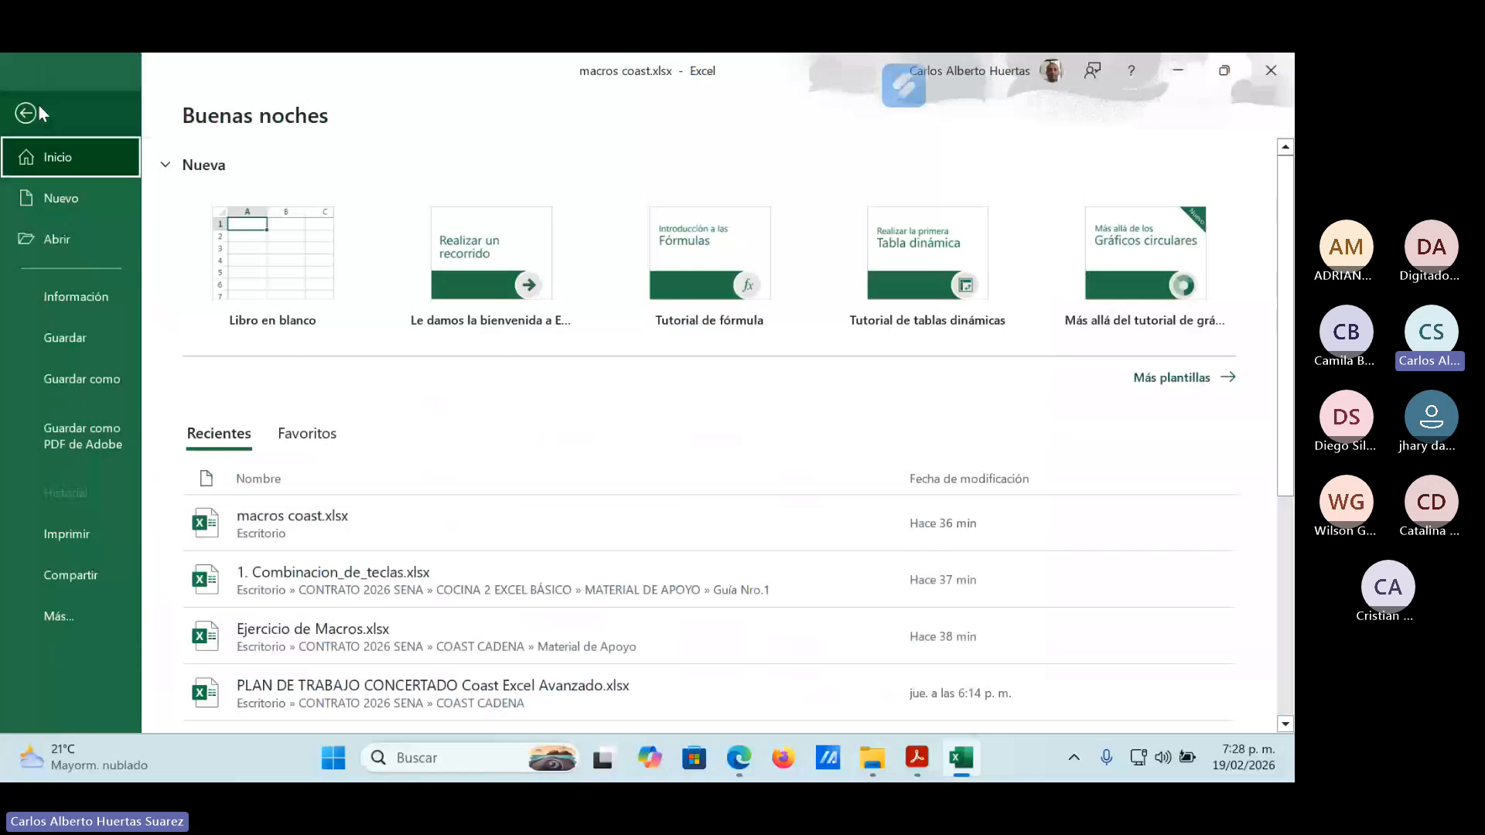
{"action": "left_click", "coordinate": [81, 379]}
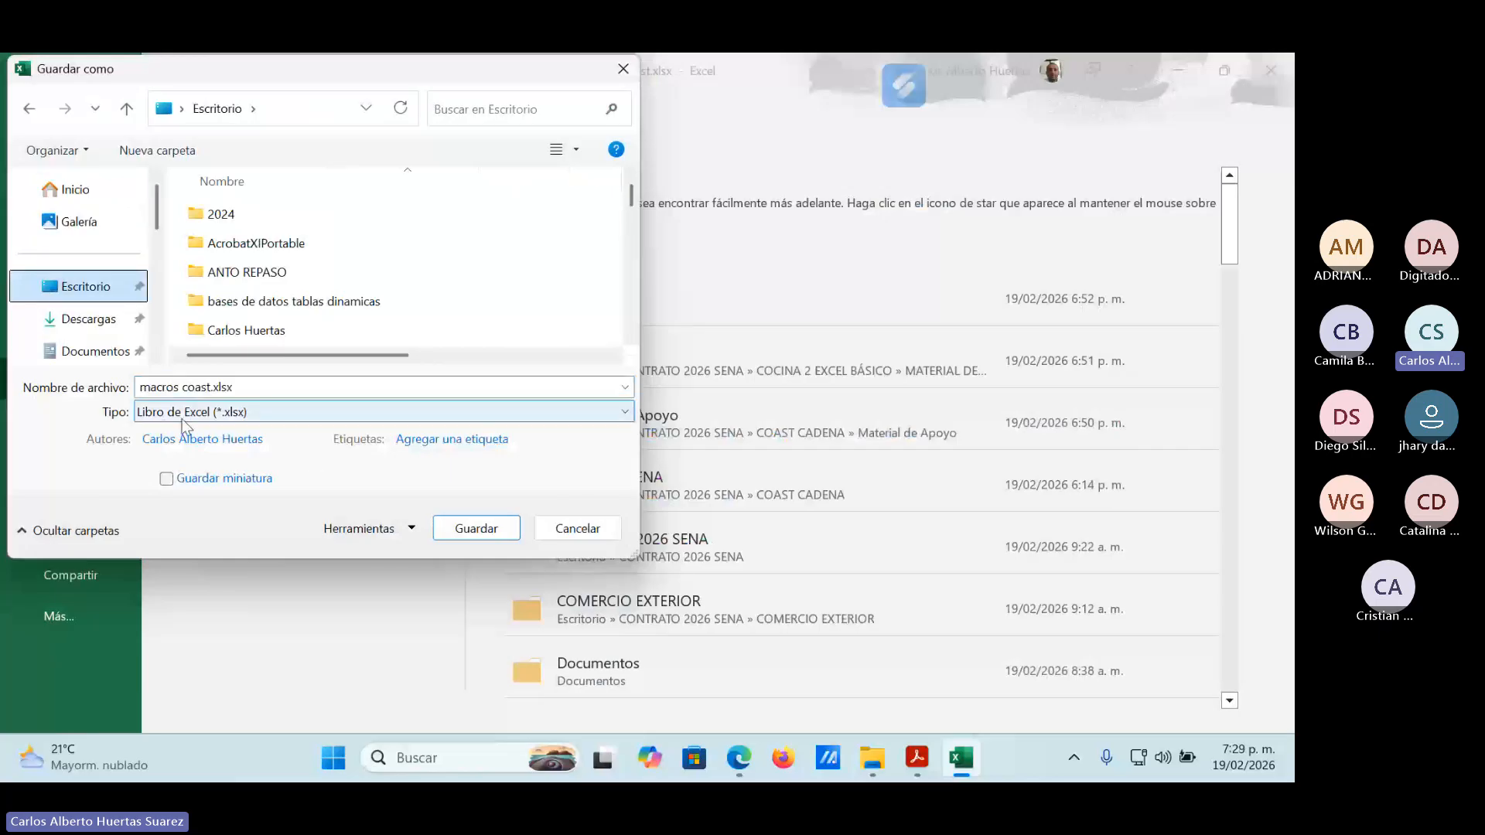
{"action": "left_click", "coordinate": [625, 412]}
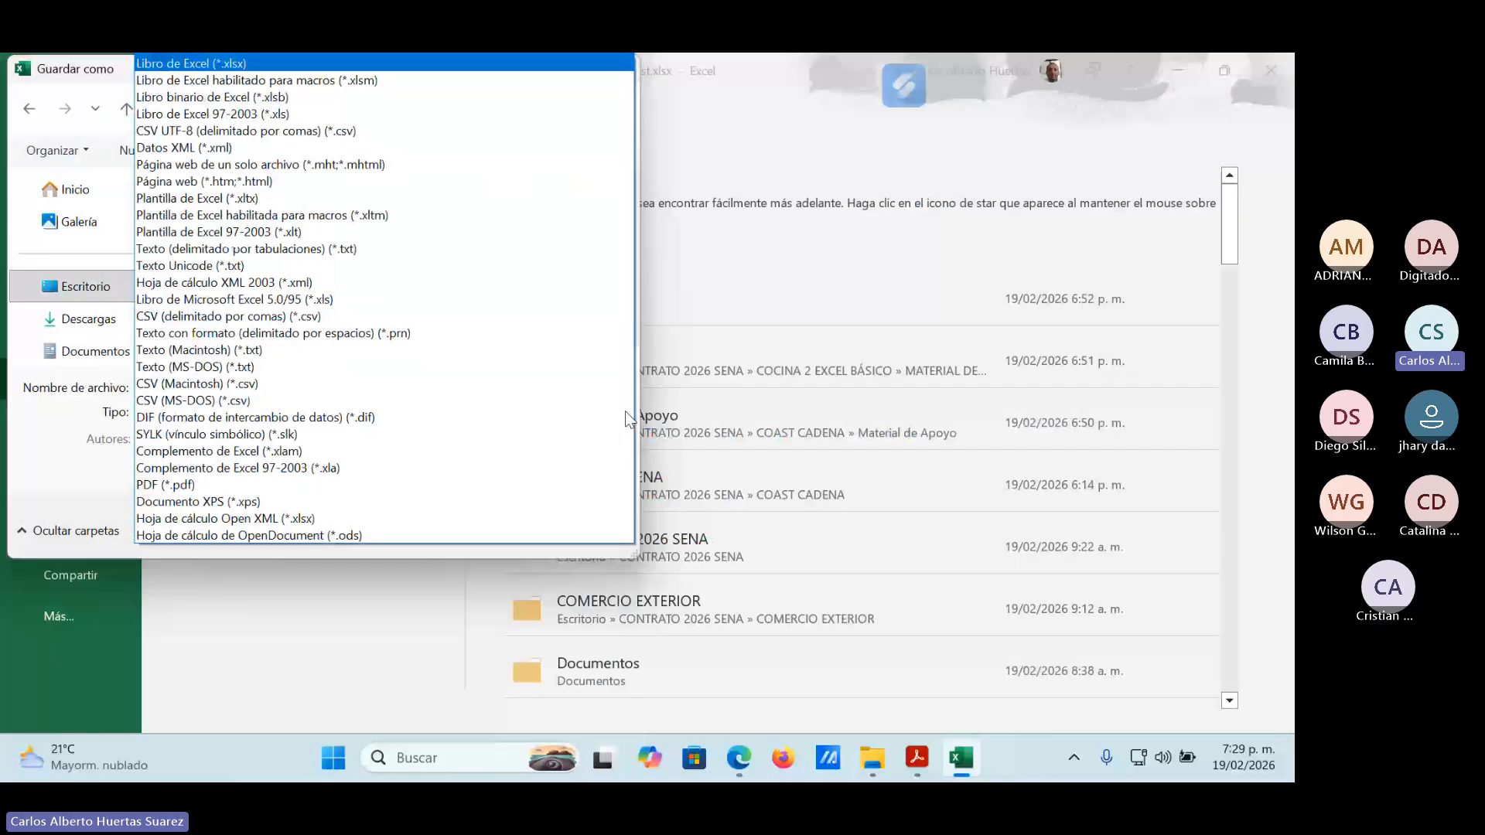
{"action": "left_click", "coordinate": [379, 81]}
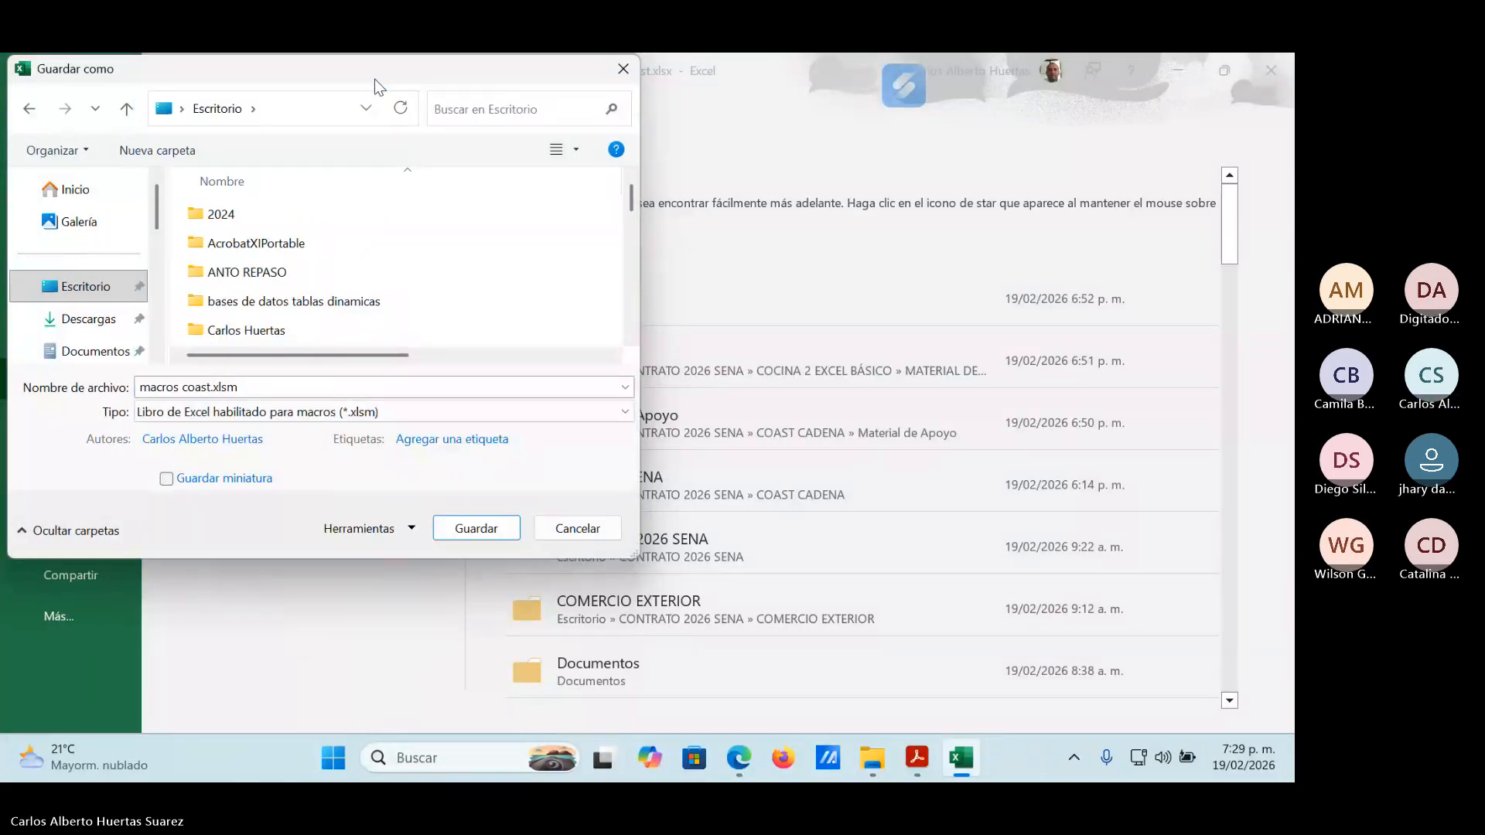
{"action": "left_click", "coordinate": [262, 389]}
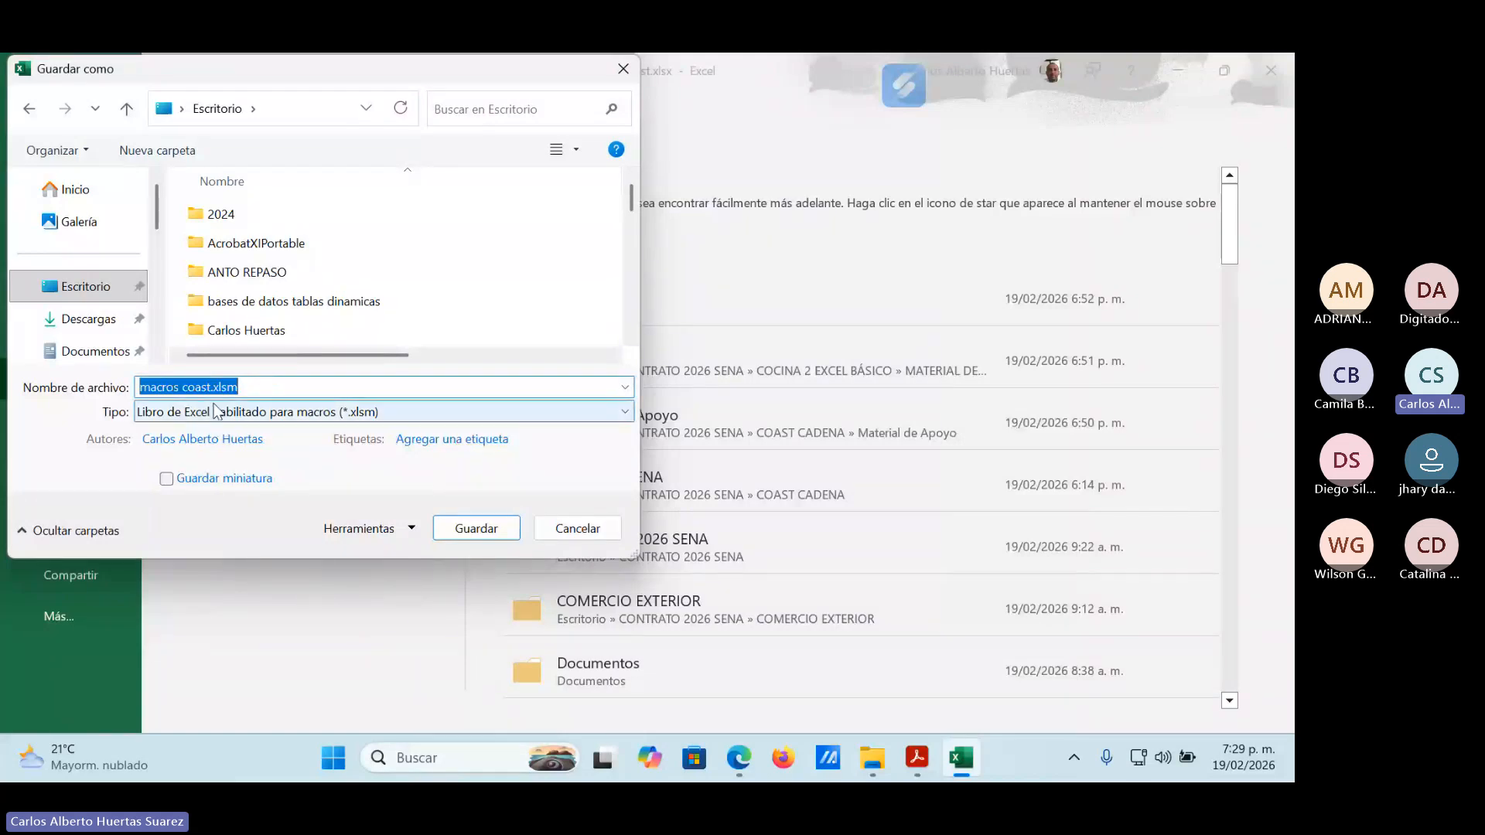
{"action": "left_click", "coordinate": [498, 528]}
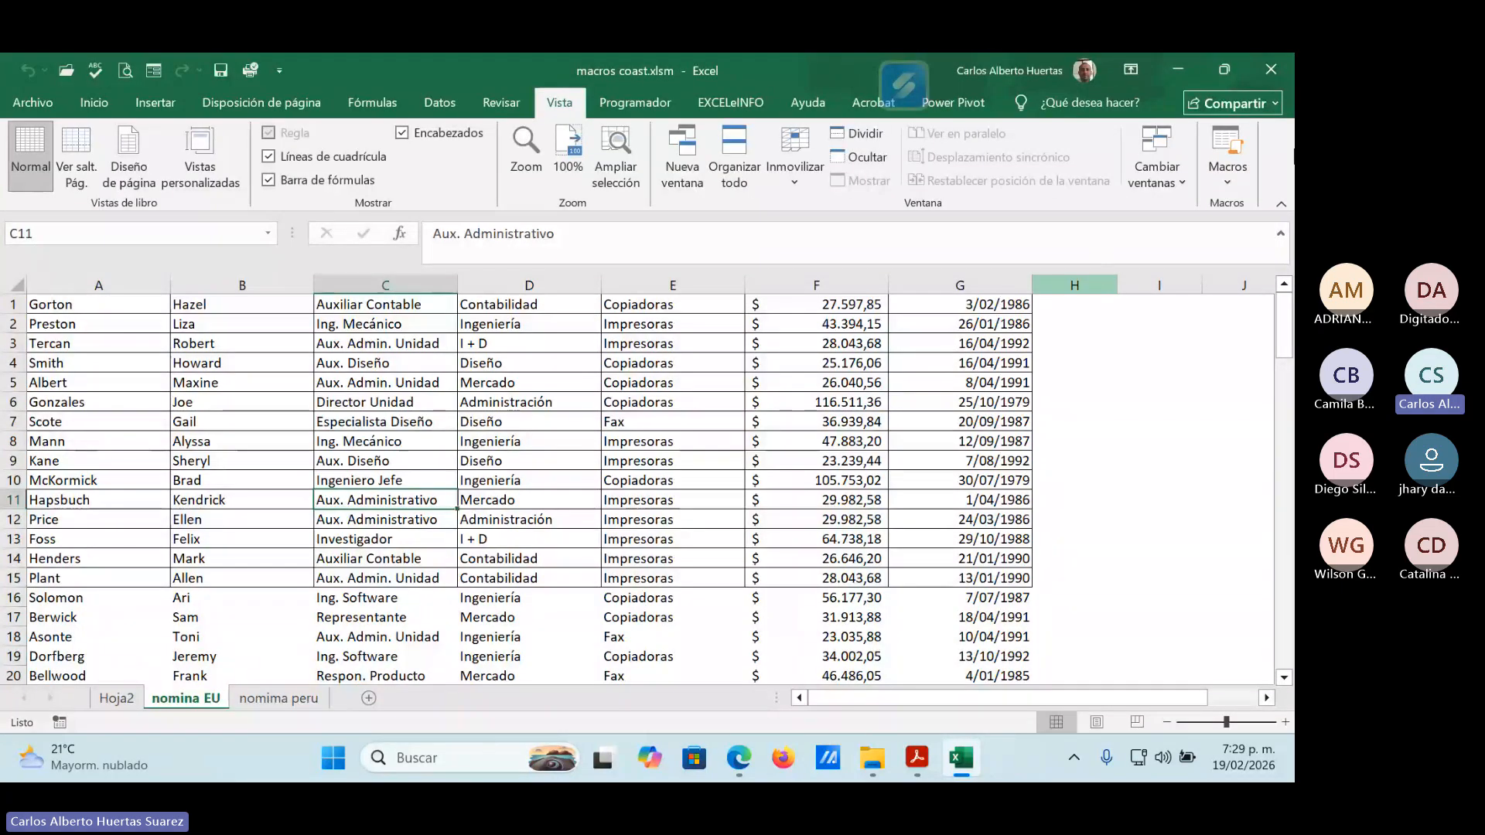
{"action": "left_click", "coordinate": [1272, 72]}
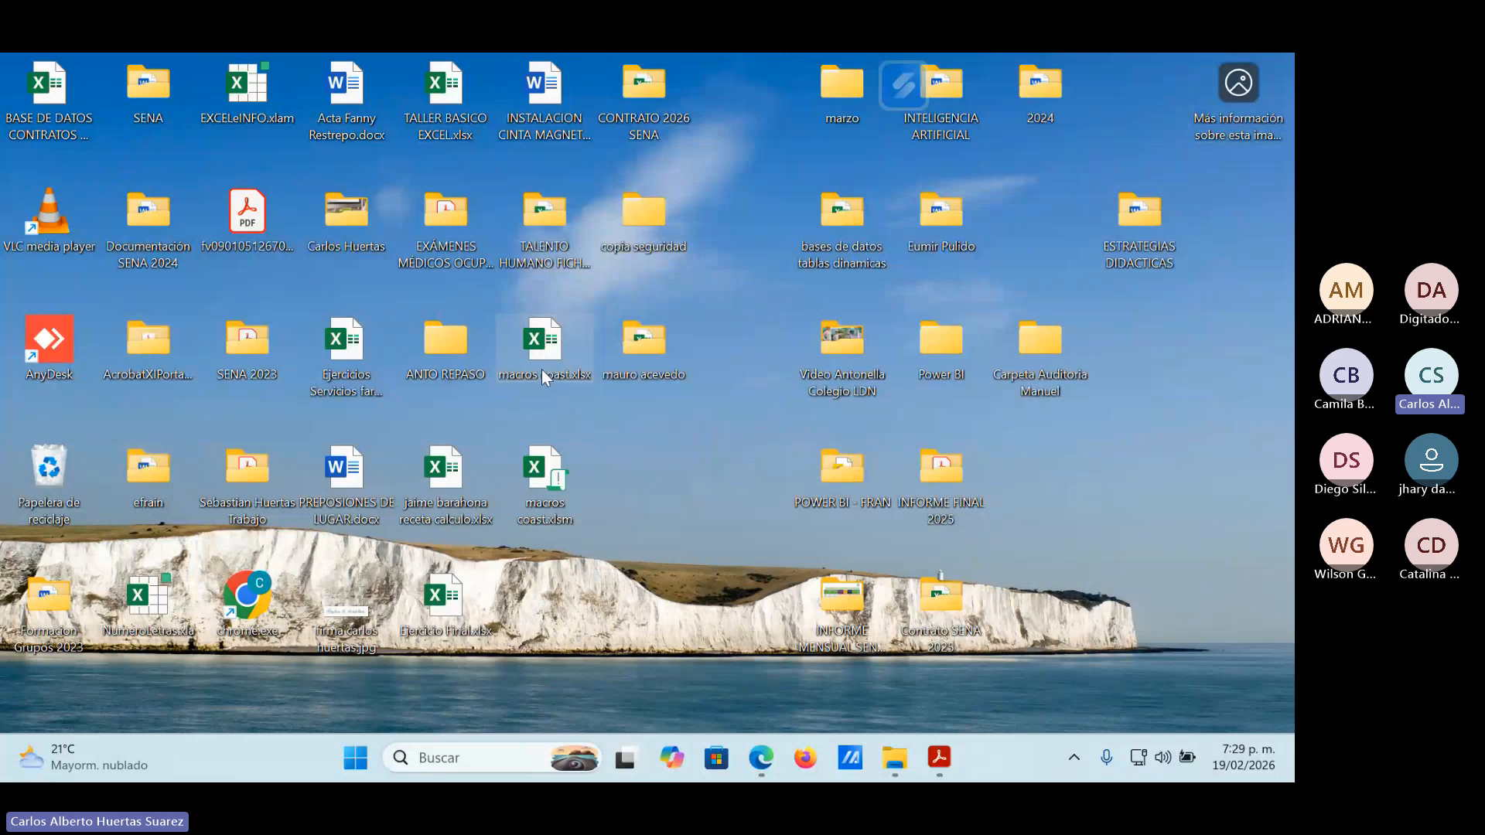
Open macros coast.xlsx from the desktop, check its Hoja2 and nomina EU sheets, and close it.
{"action": "mouse_move", "coordinate": [541, 369]}
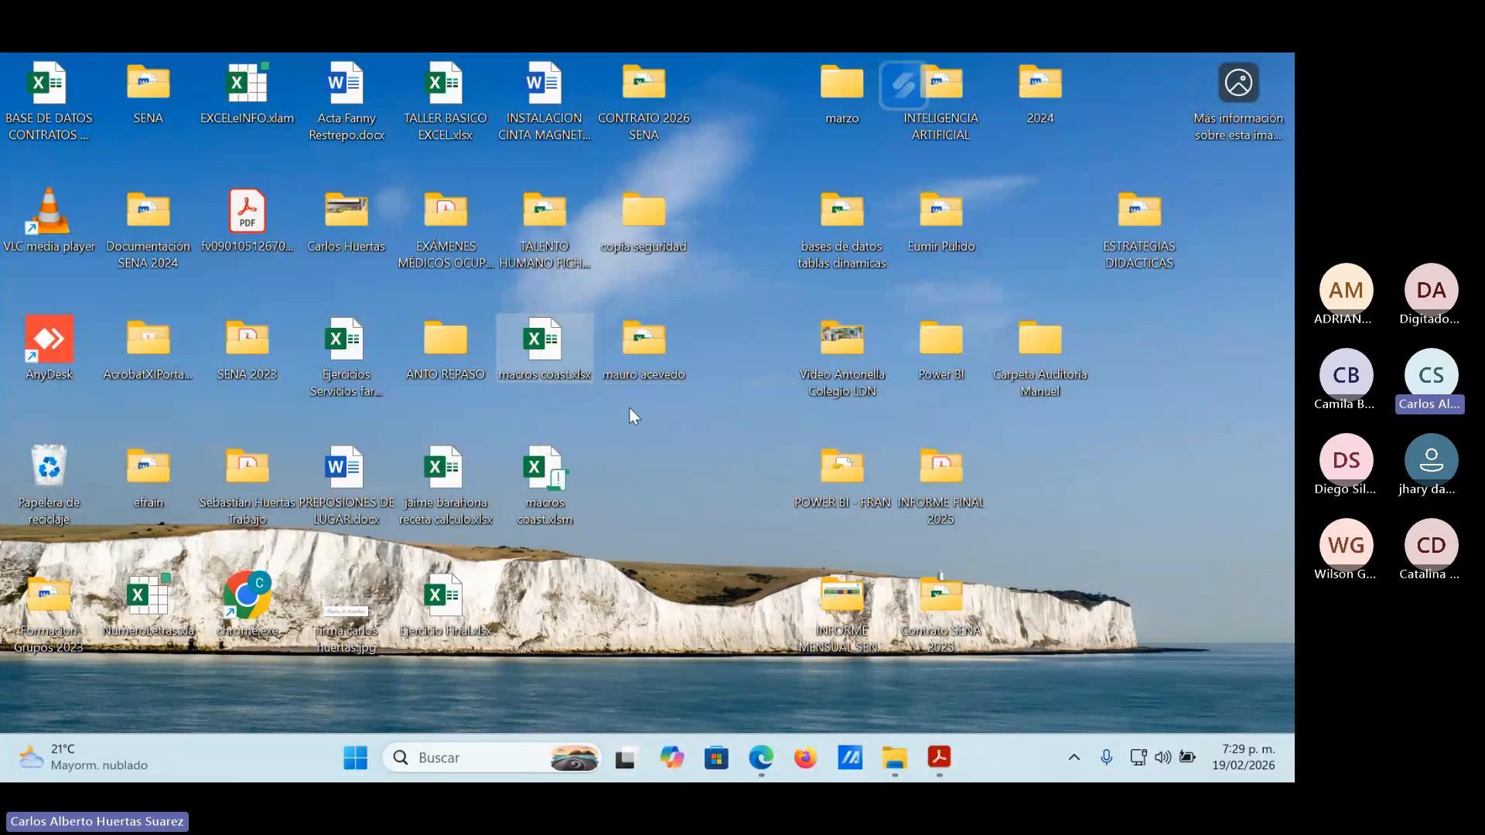
{"action": "double_click", "coordinate": [541, 343]}
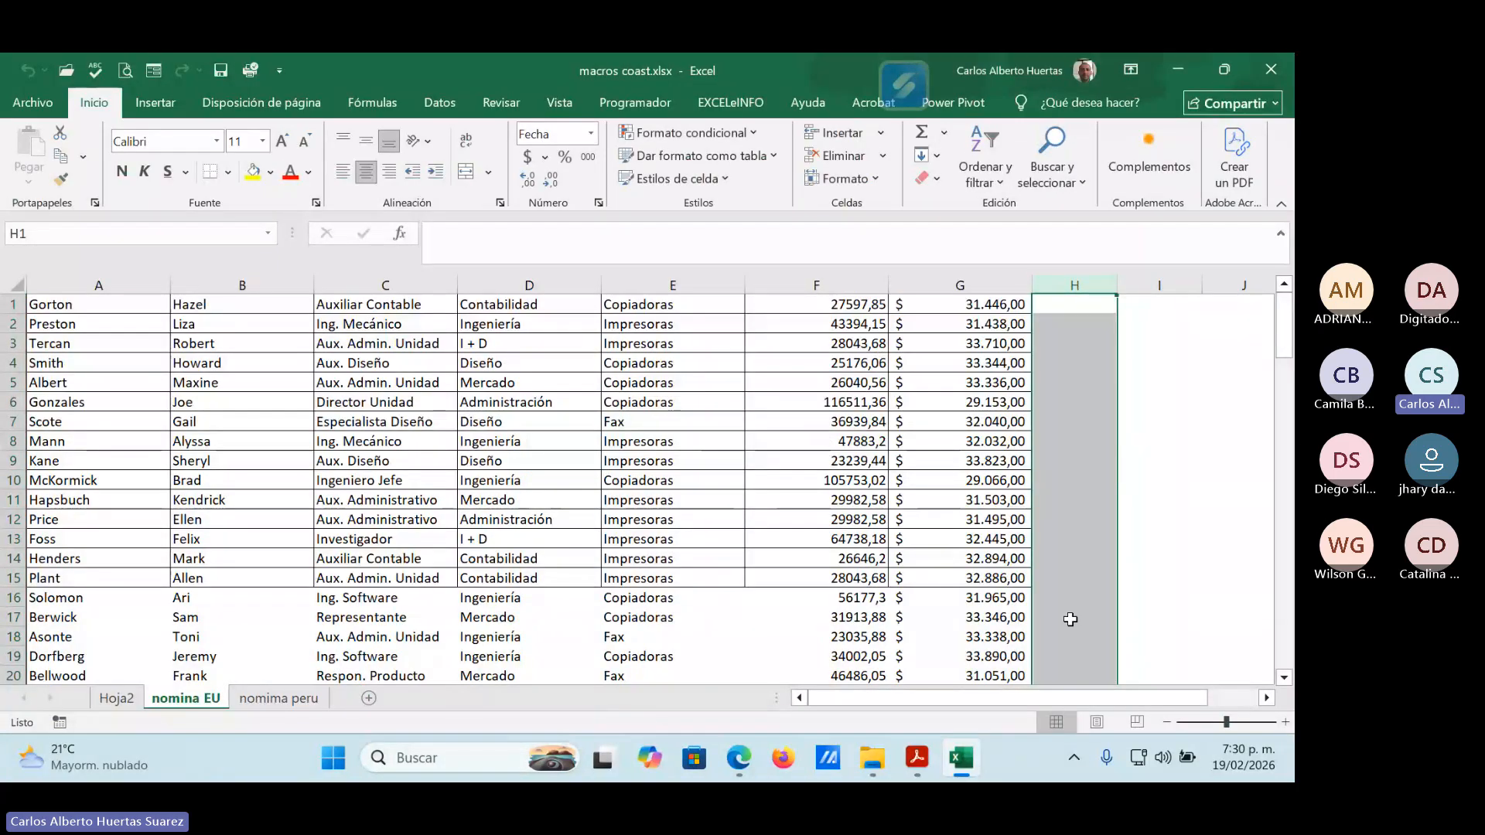
{"action": "left_click", "coordinate": [1062, 474]}
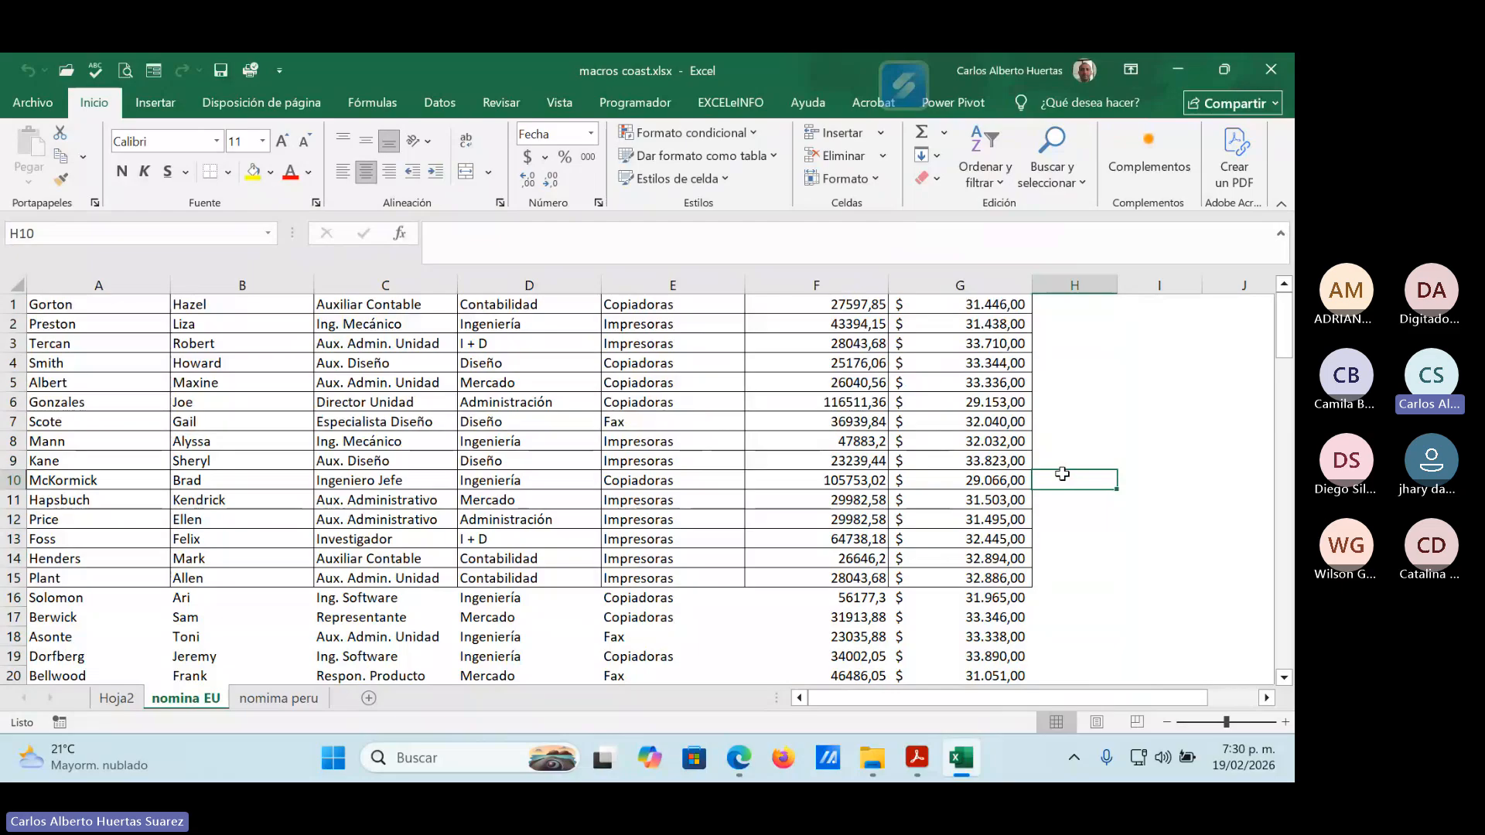
{"action": "left_click", "coordinate": [109, 698]}
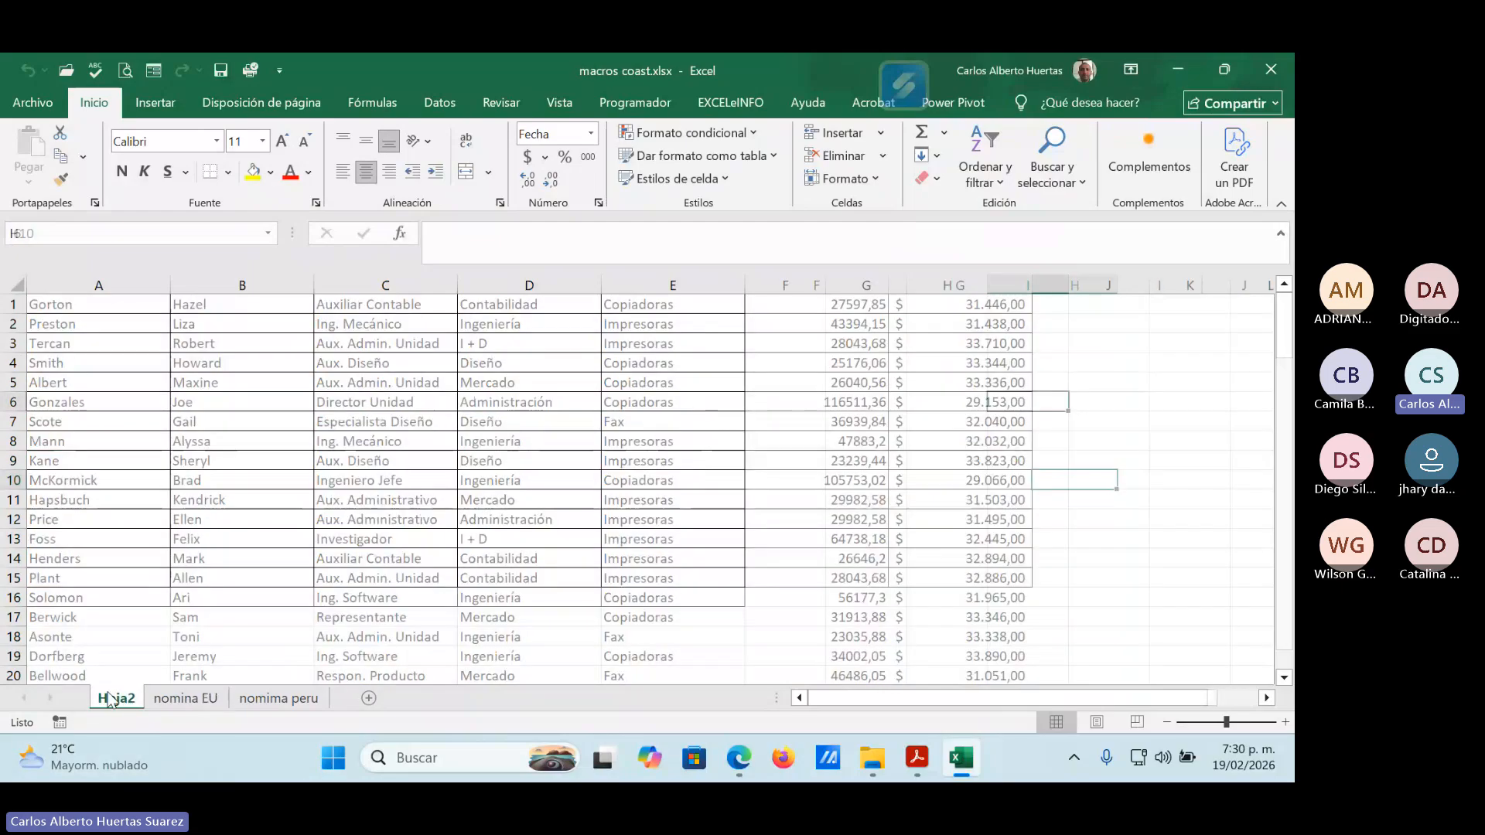
{"action": "left_click", "coordinate": [163, 699]}
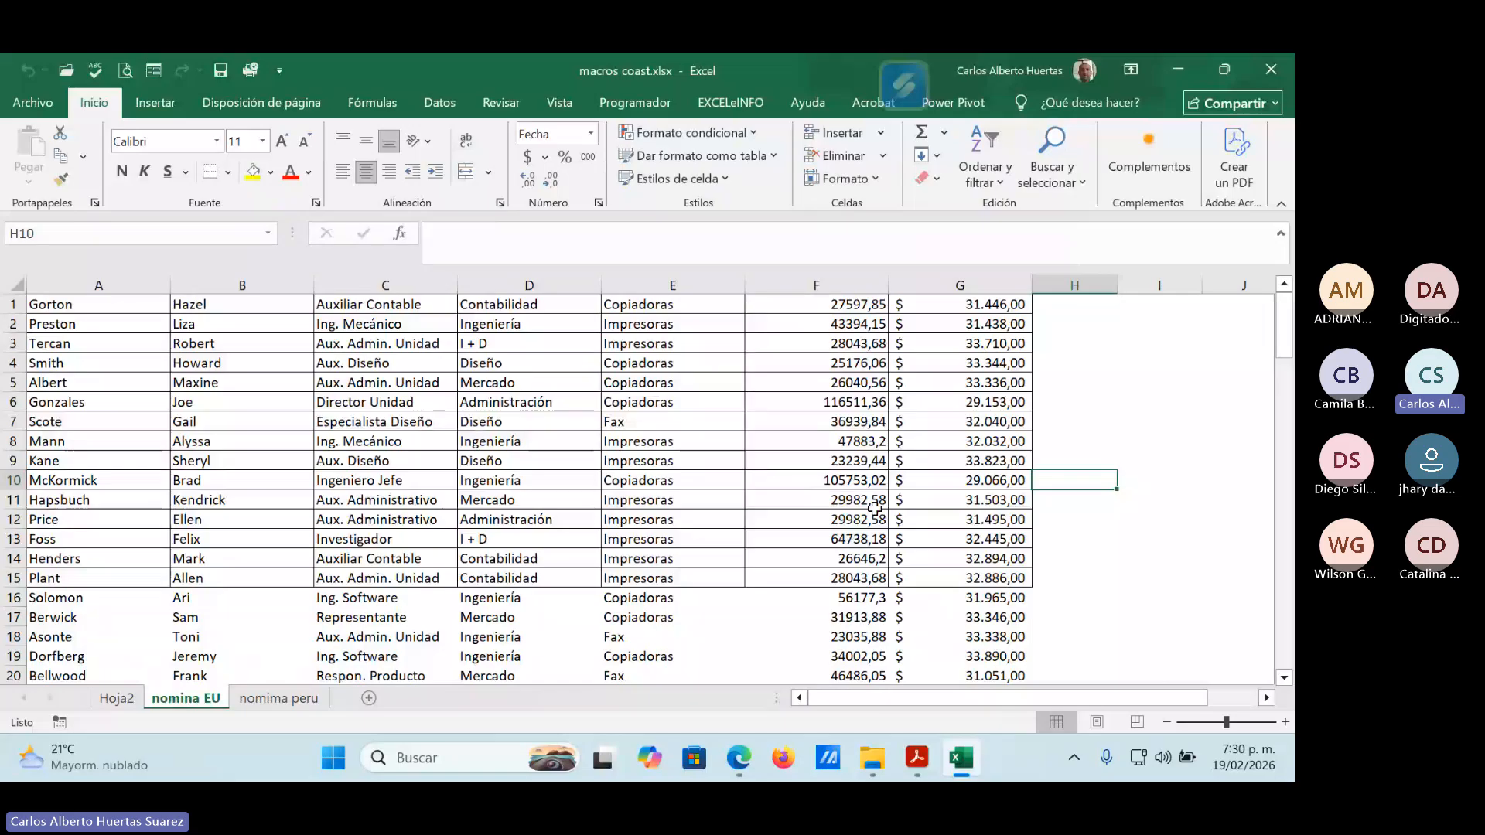
{"action": "scroll", "coordinate": [874, 508], "scroll_direction": "down", "scroll_amount": 4}
{"action": "scroll", "coordinate": [851, 518], "scroll_direction": "up", "scroll_amount": 4}
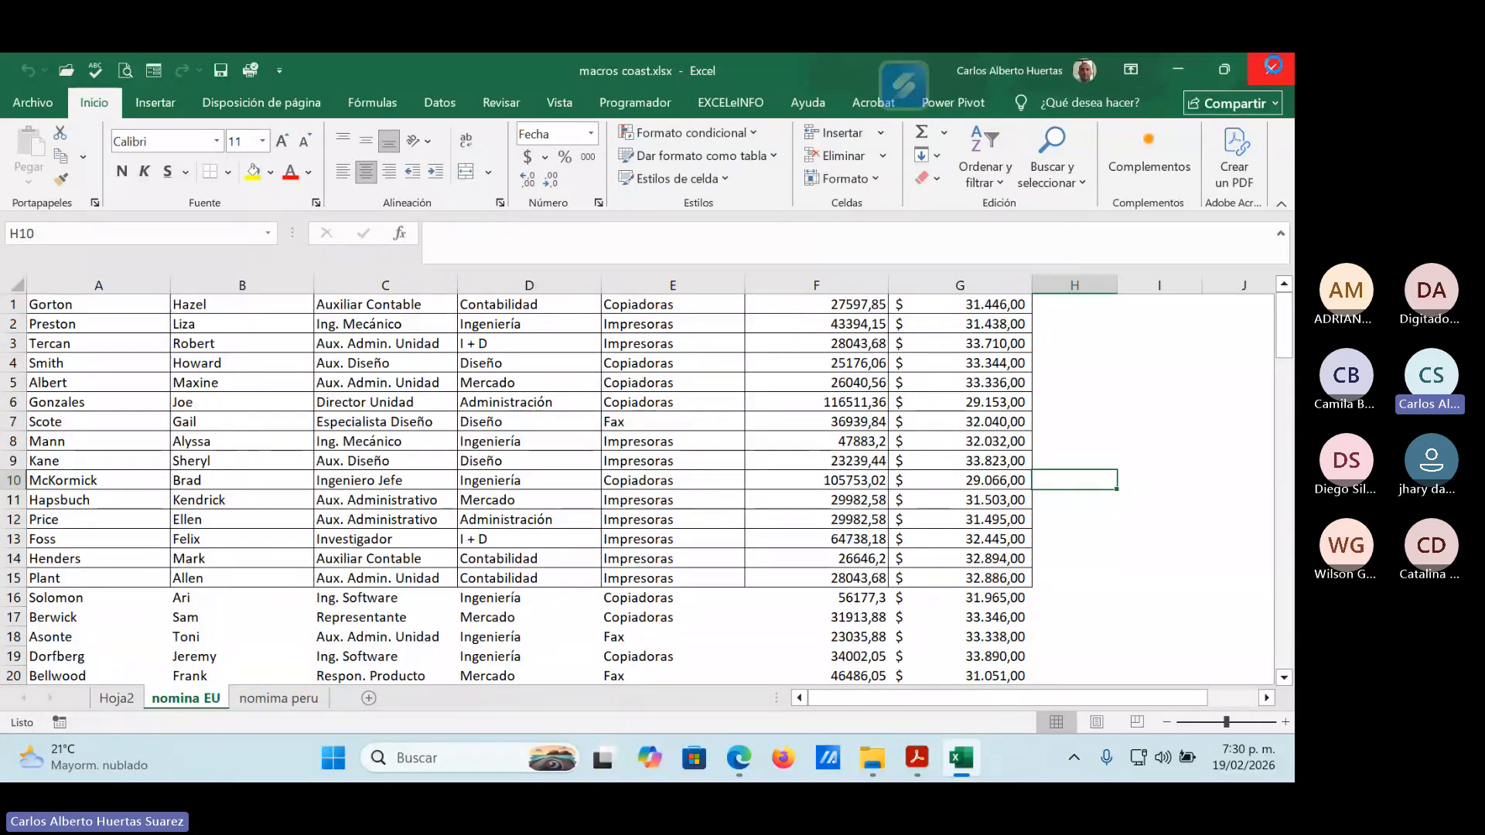
{"action": "left_click", "coordinate": [1272, 68]}
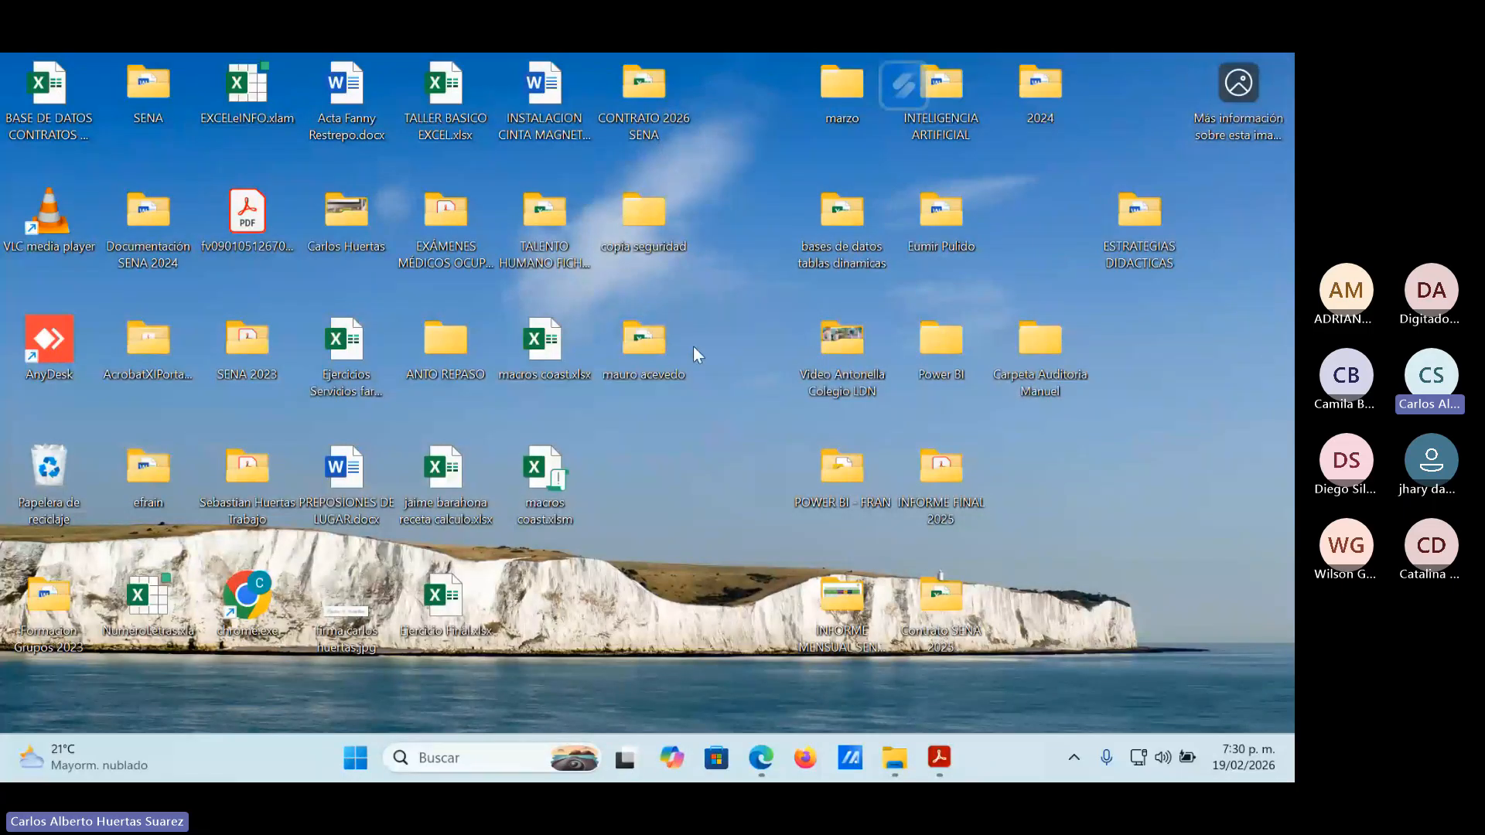
Open macros coast.xlsm from the desktop, review its list of macros from Hoja2, and close the workbook.
{"action": "double_click", "coordinate": [571, 481]}
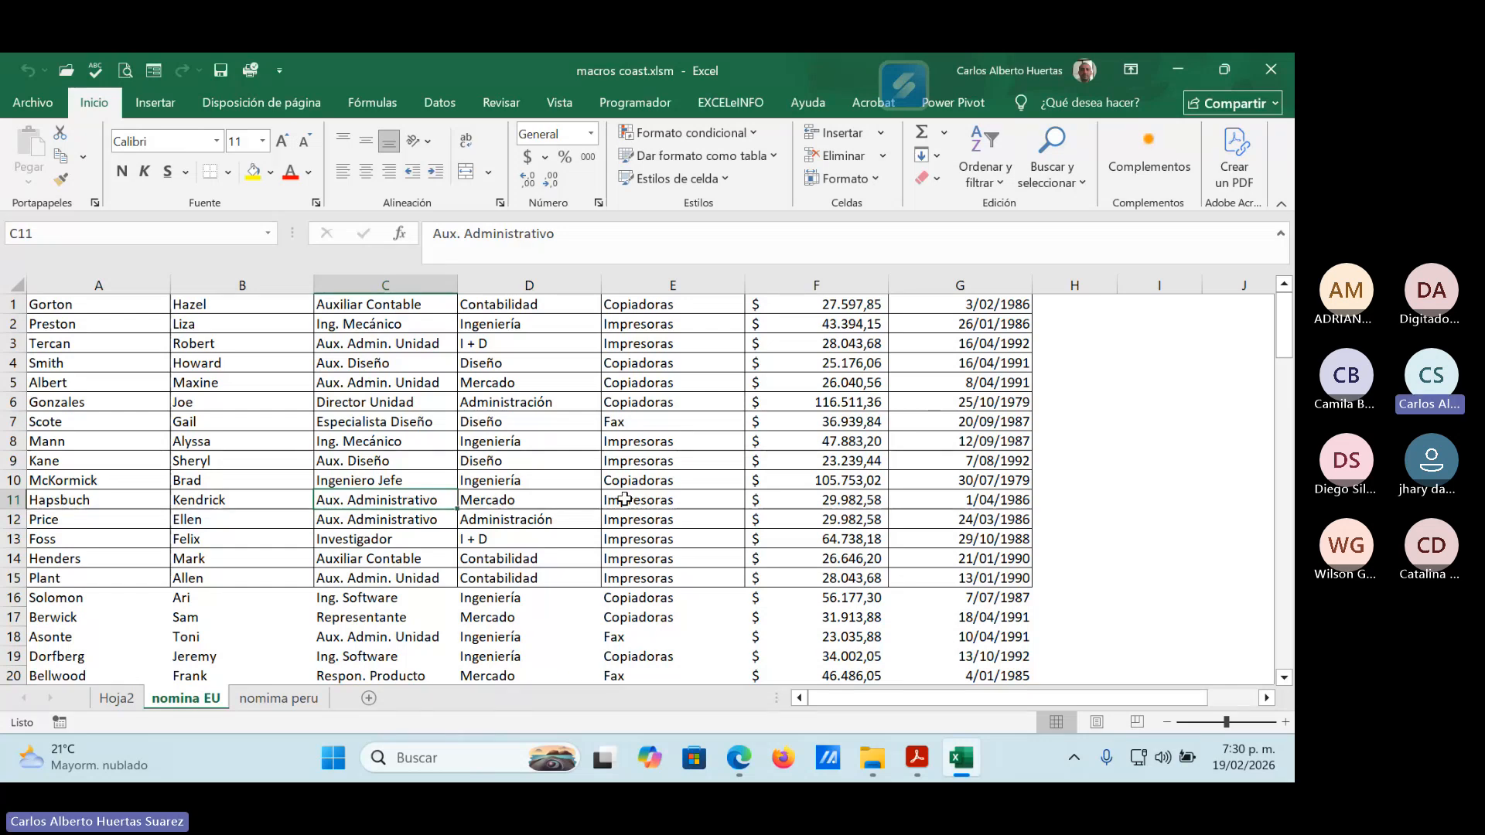
{"action": "key", "text": "ctrl+Page_Up"}
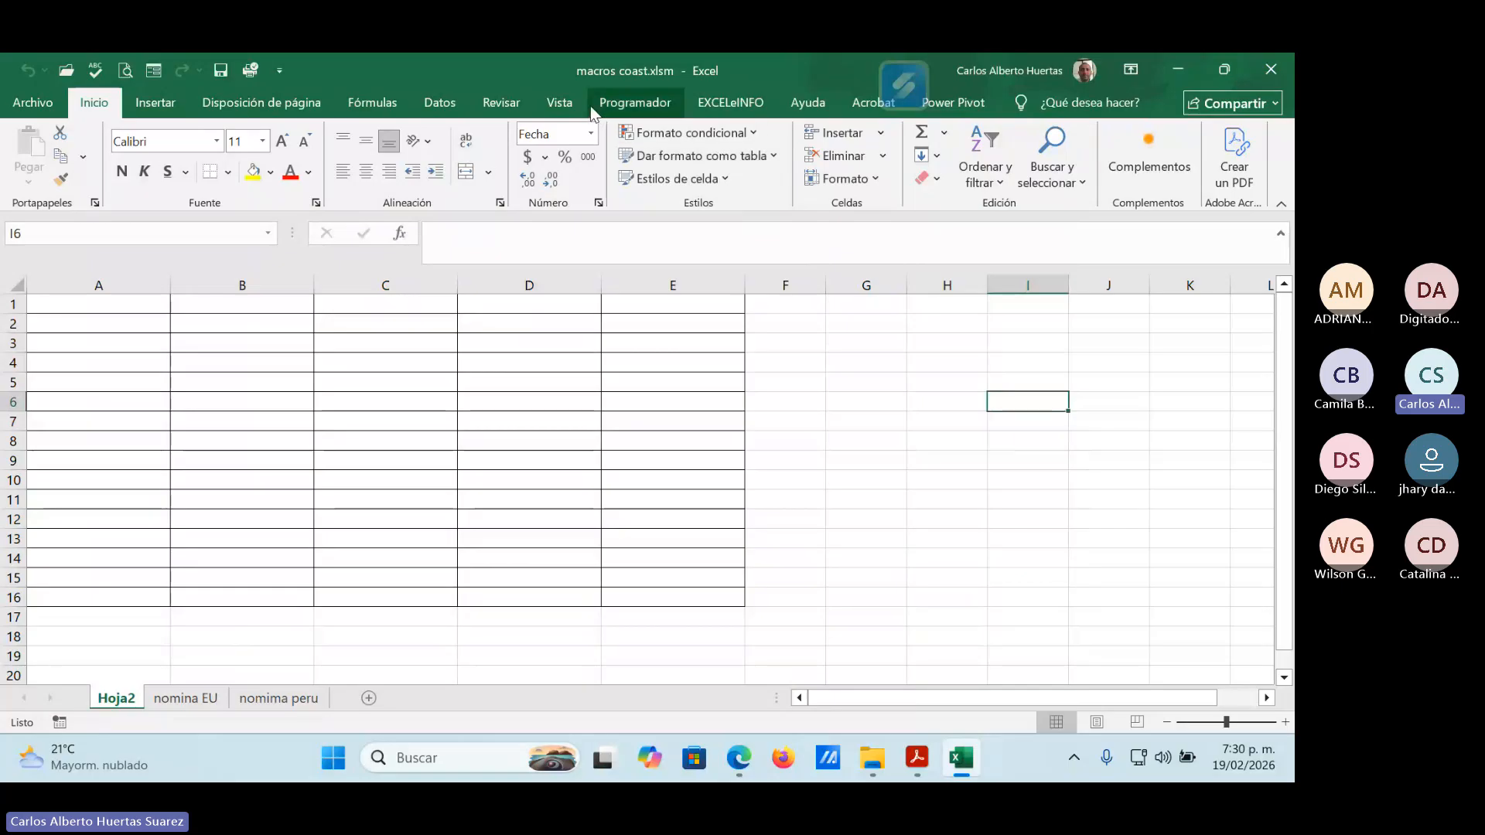
{"action": "left_click", "coordinate": [560, 102]}
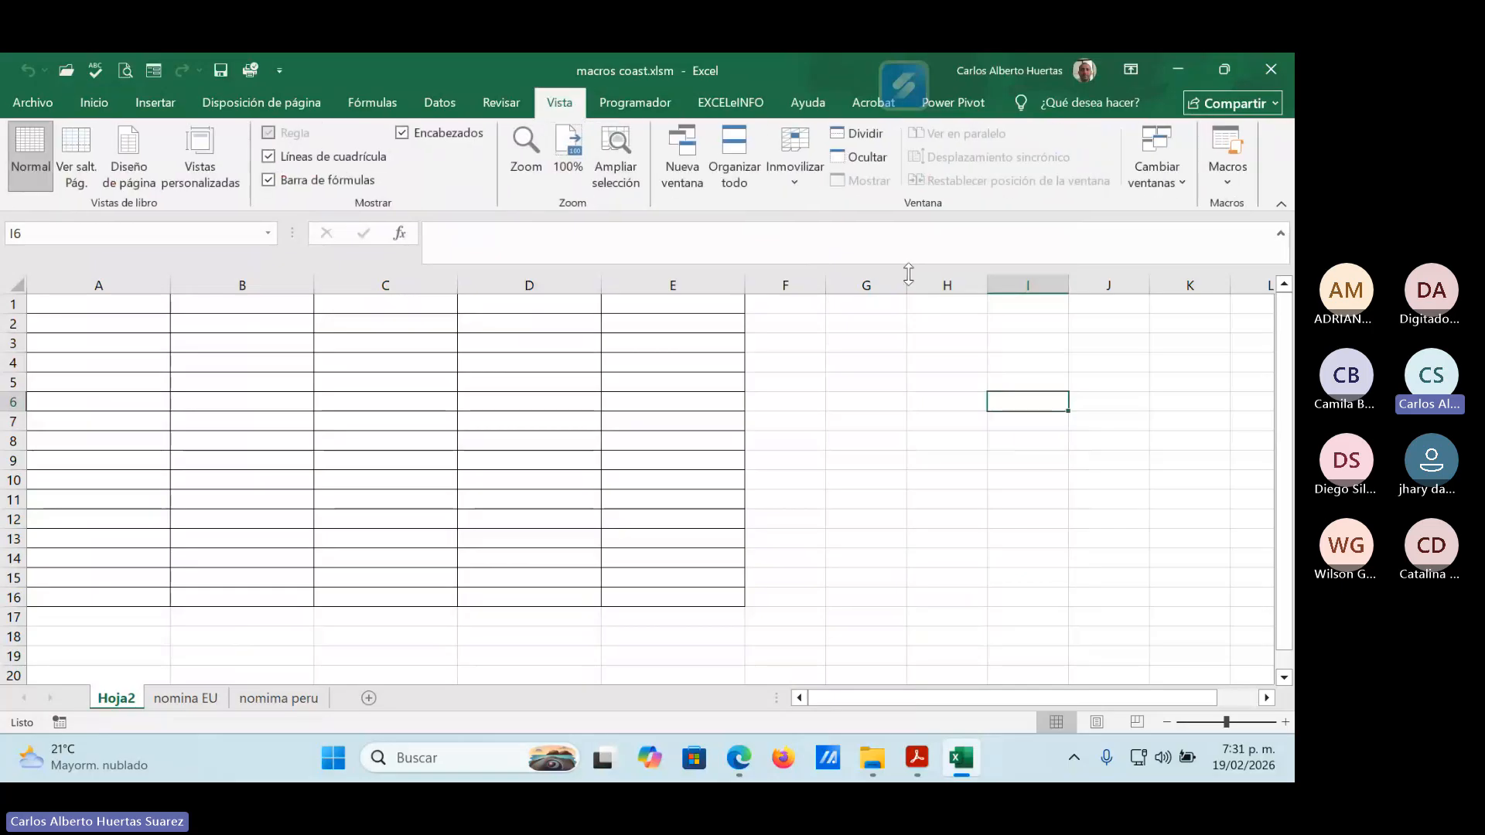
{"action": "left_click", "coordinate": [1230, 180]}
{"action": "left_click", "coordinate": [1189, 204]}
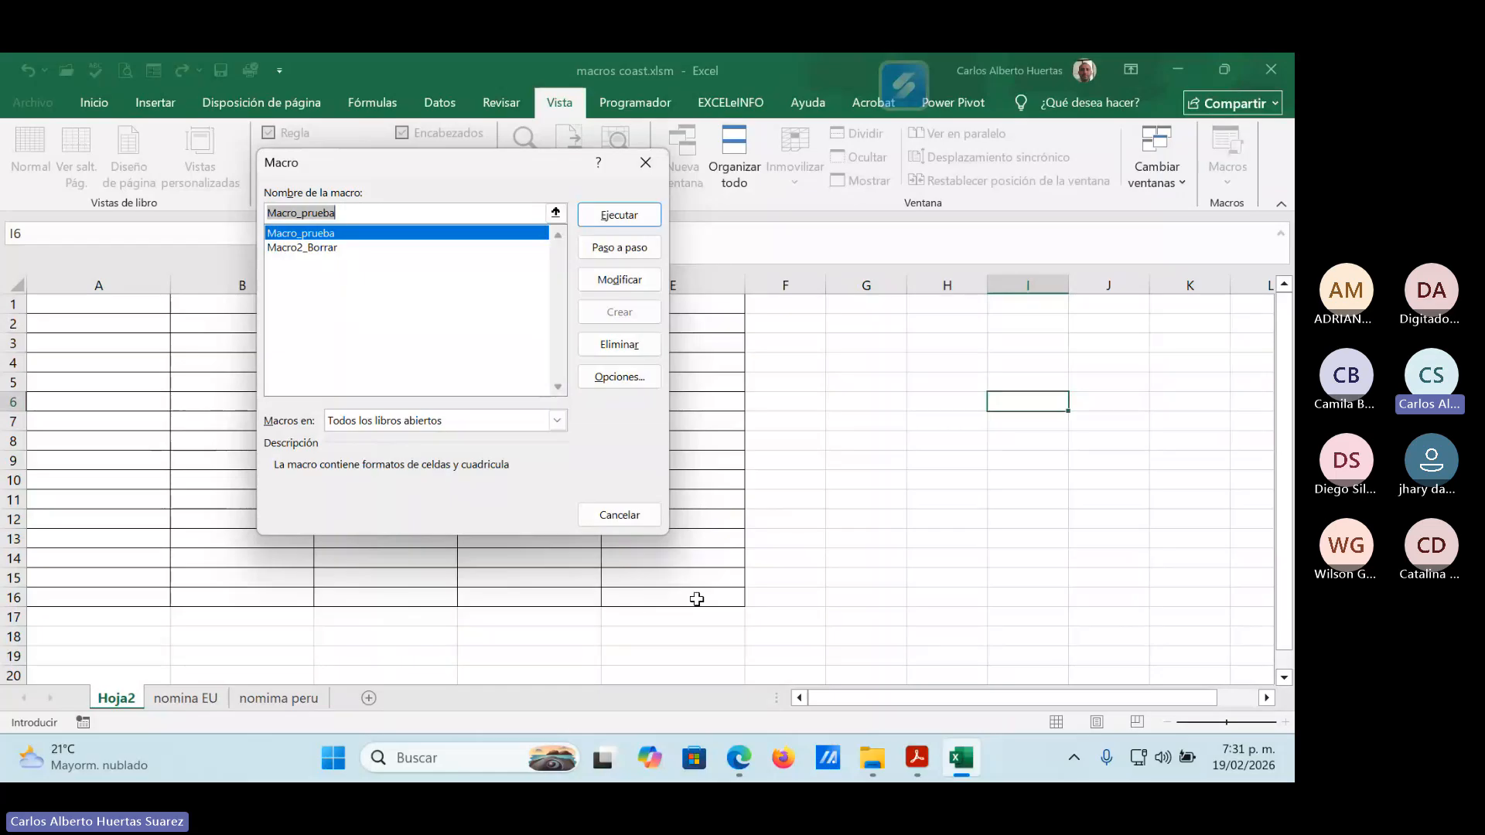
{"action": "left_click", "coordinate": [618, 514]}
{"action": "left_click", "coordinate": [1270, 69]}
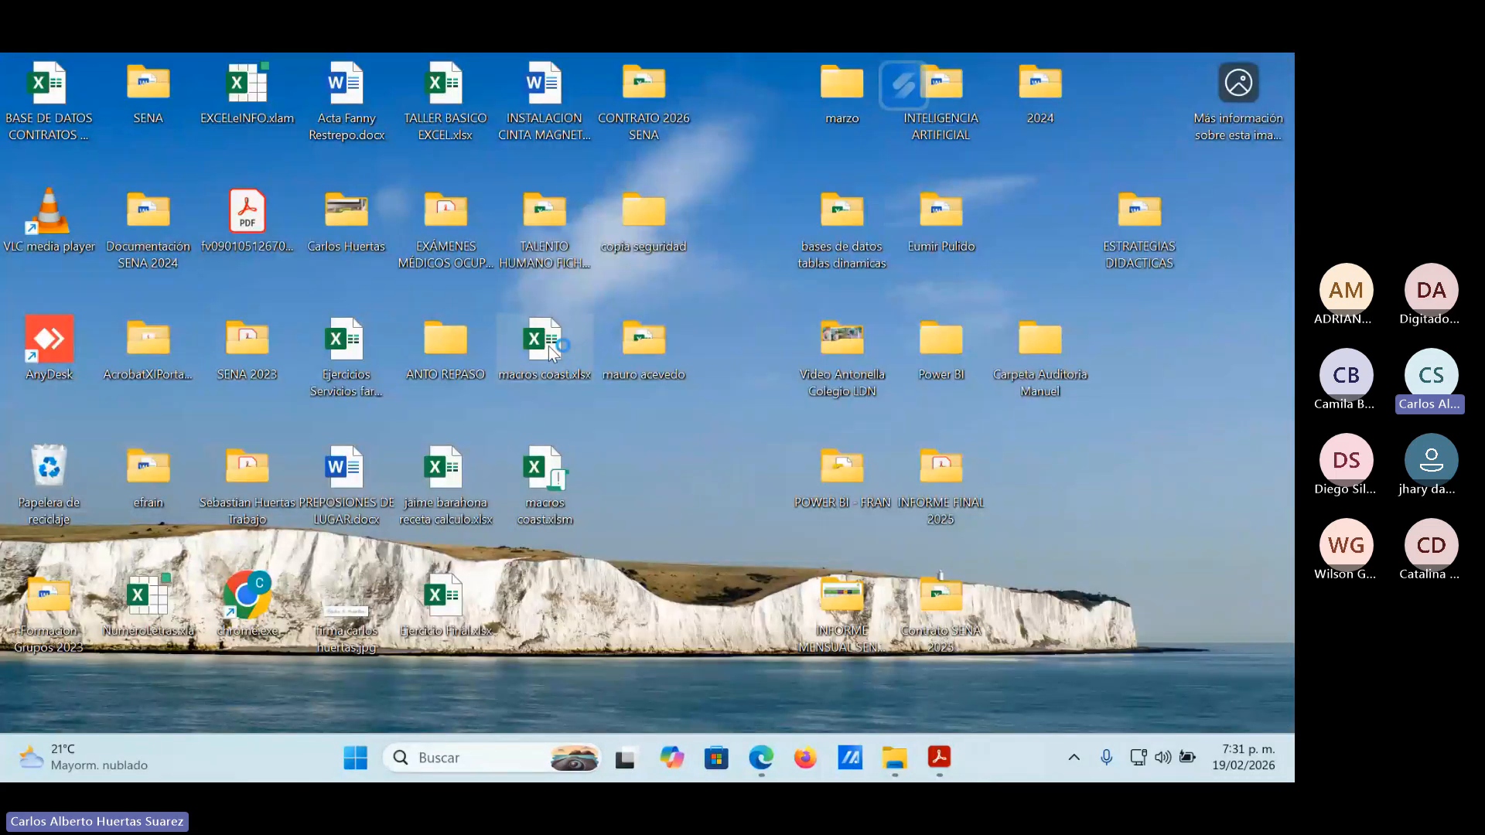
Reopen macros coast.xlsx, check its macro list for comparison with the .xlsm file, and minimize the workbook.
{"action": "double_click", "coordinate": [556, 342]}
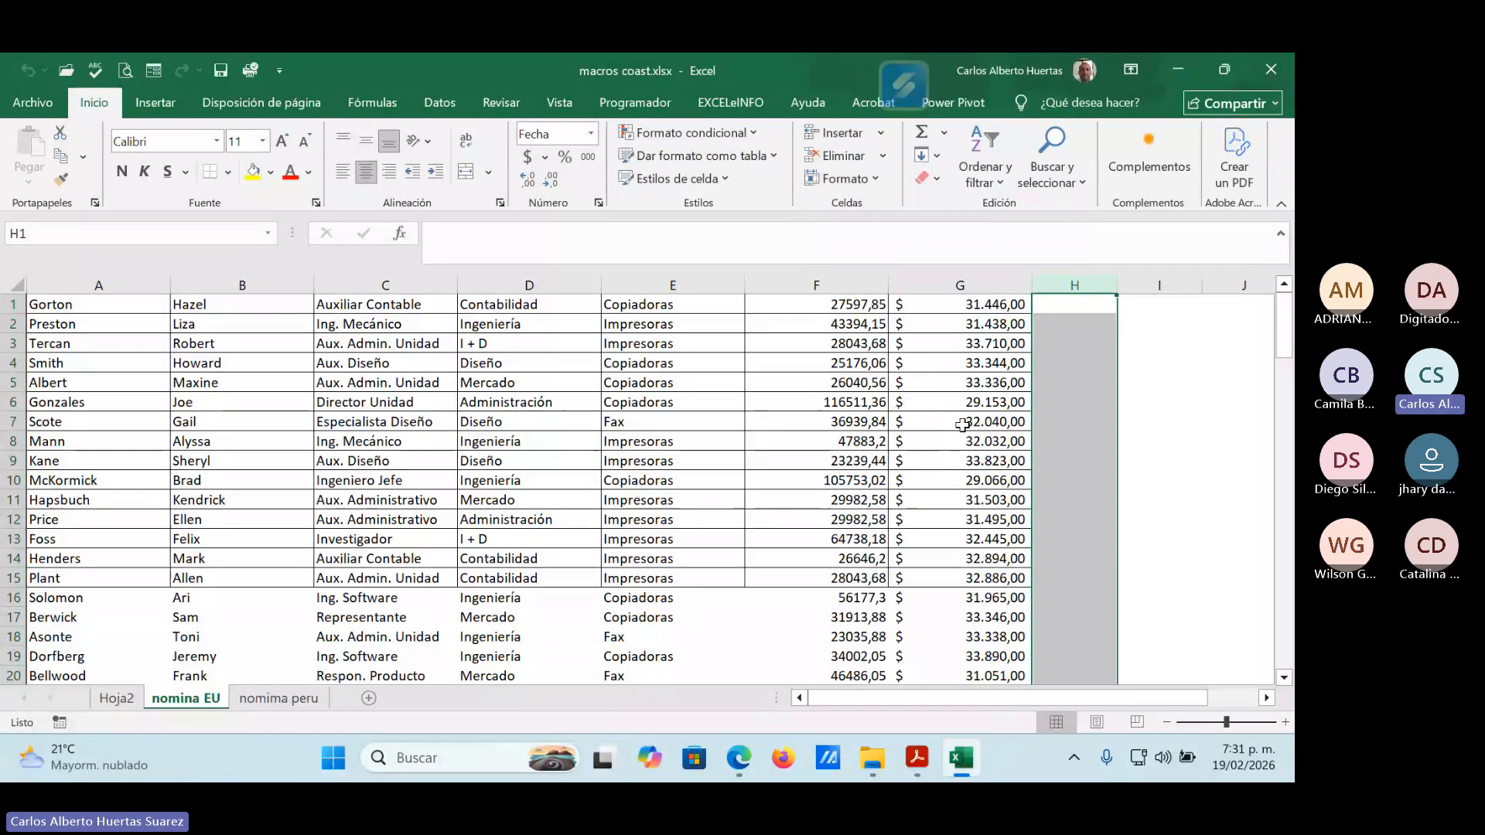
{"action": "left_click", "coordinate": [976, 401]}
{"action": "left_click", "coordinate": [440, 103]}
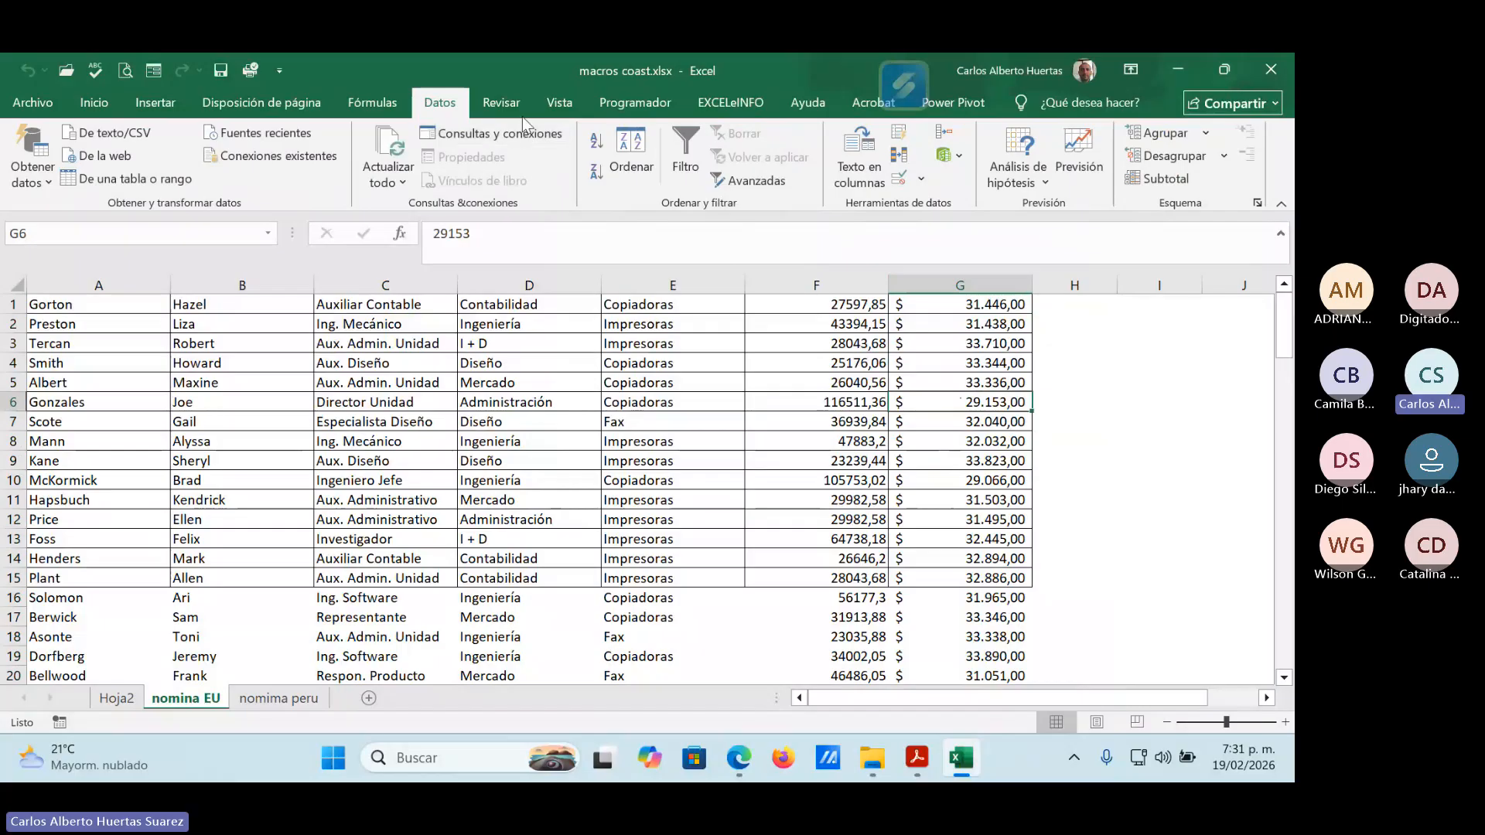
{"action": "left_click", "coordinate": [559, 103]}
{"action": "left_click", "coordinate": [1230, 175]}
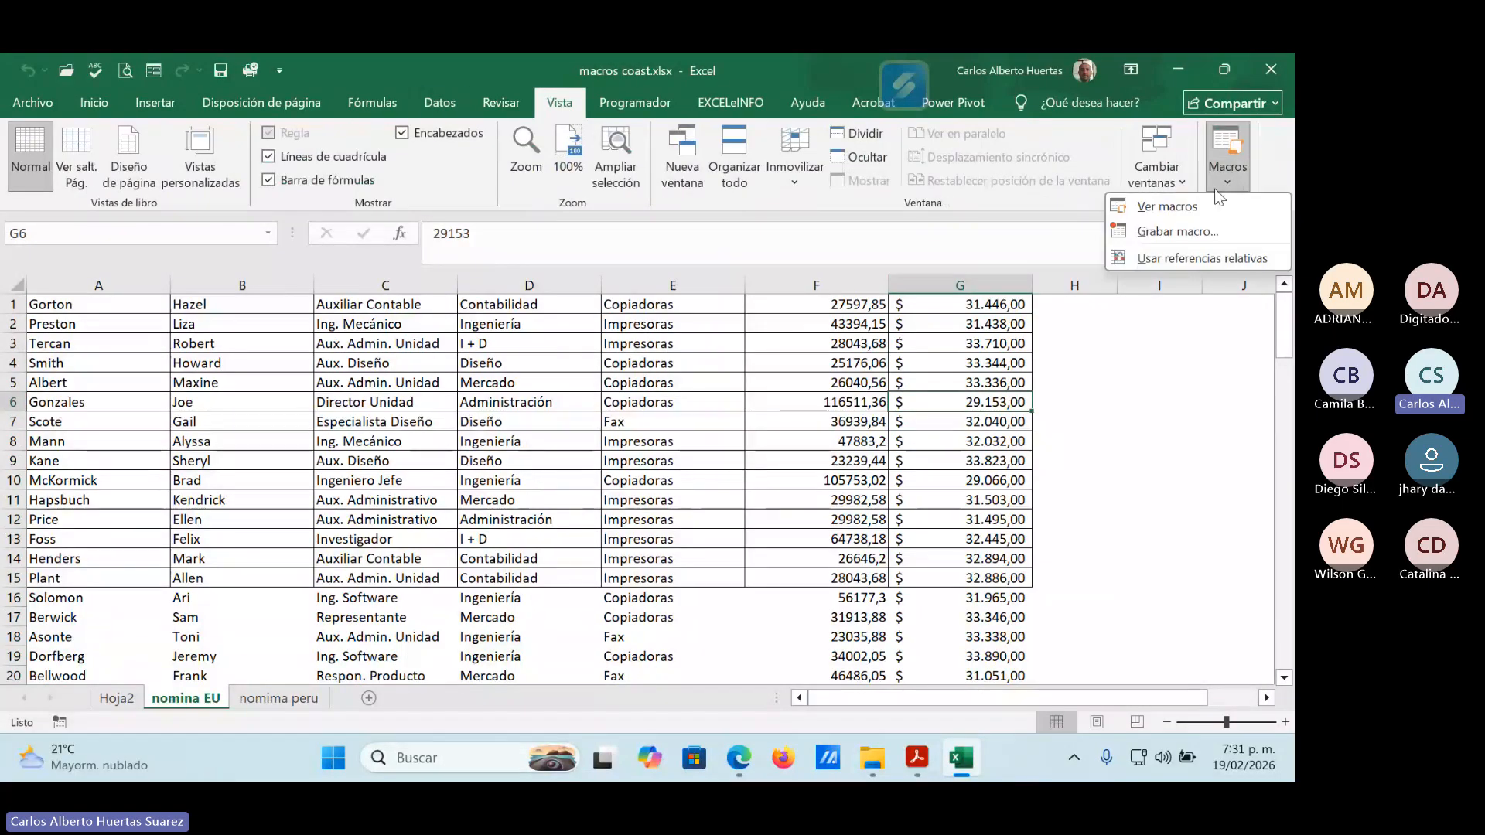
{"action": "left_click", "coordinate": [1186, 202]}
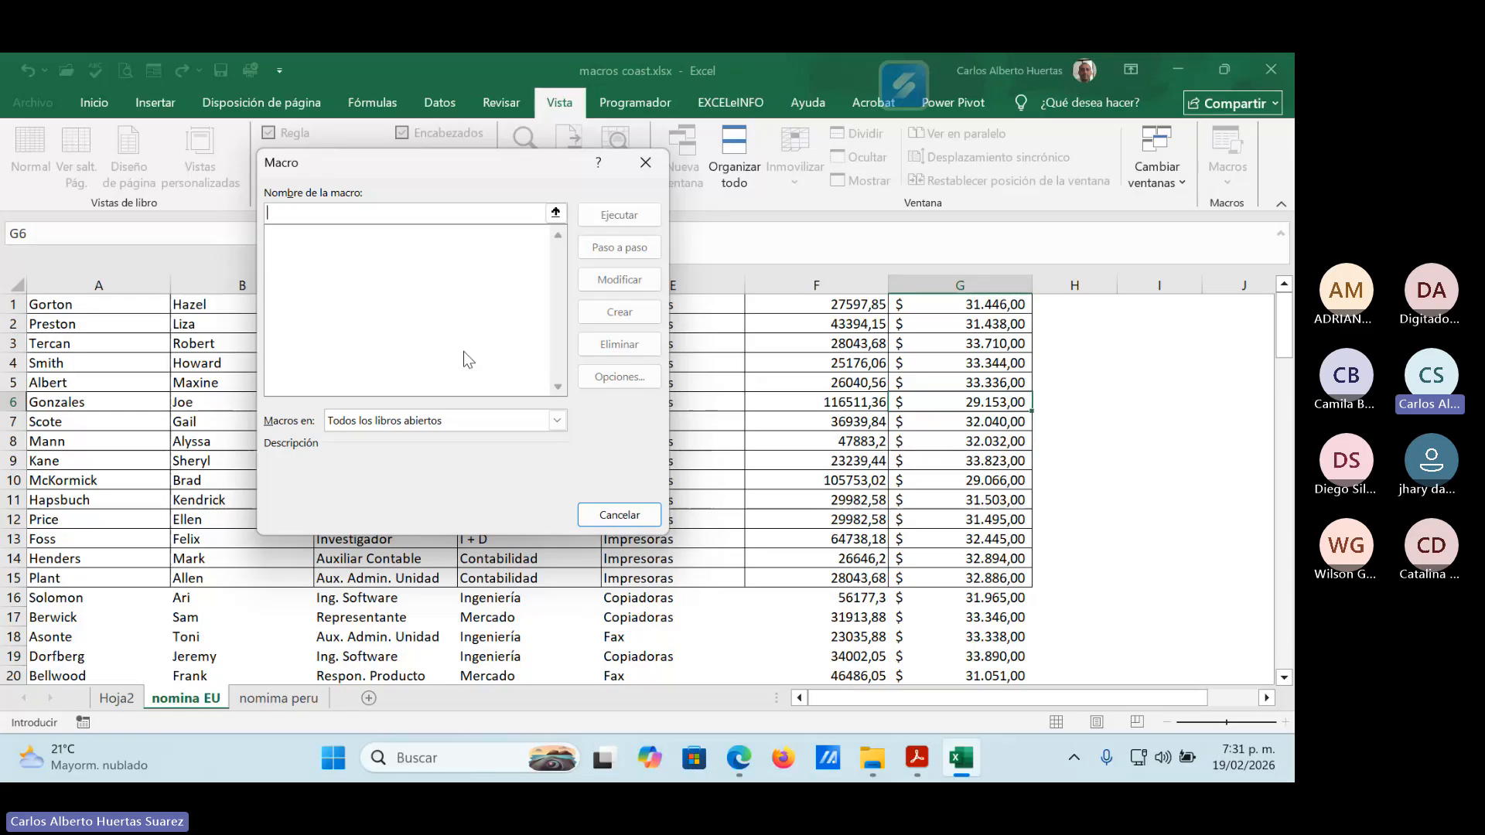
{"action": "left_click", "coordinate": [619, 514]}
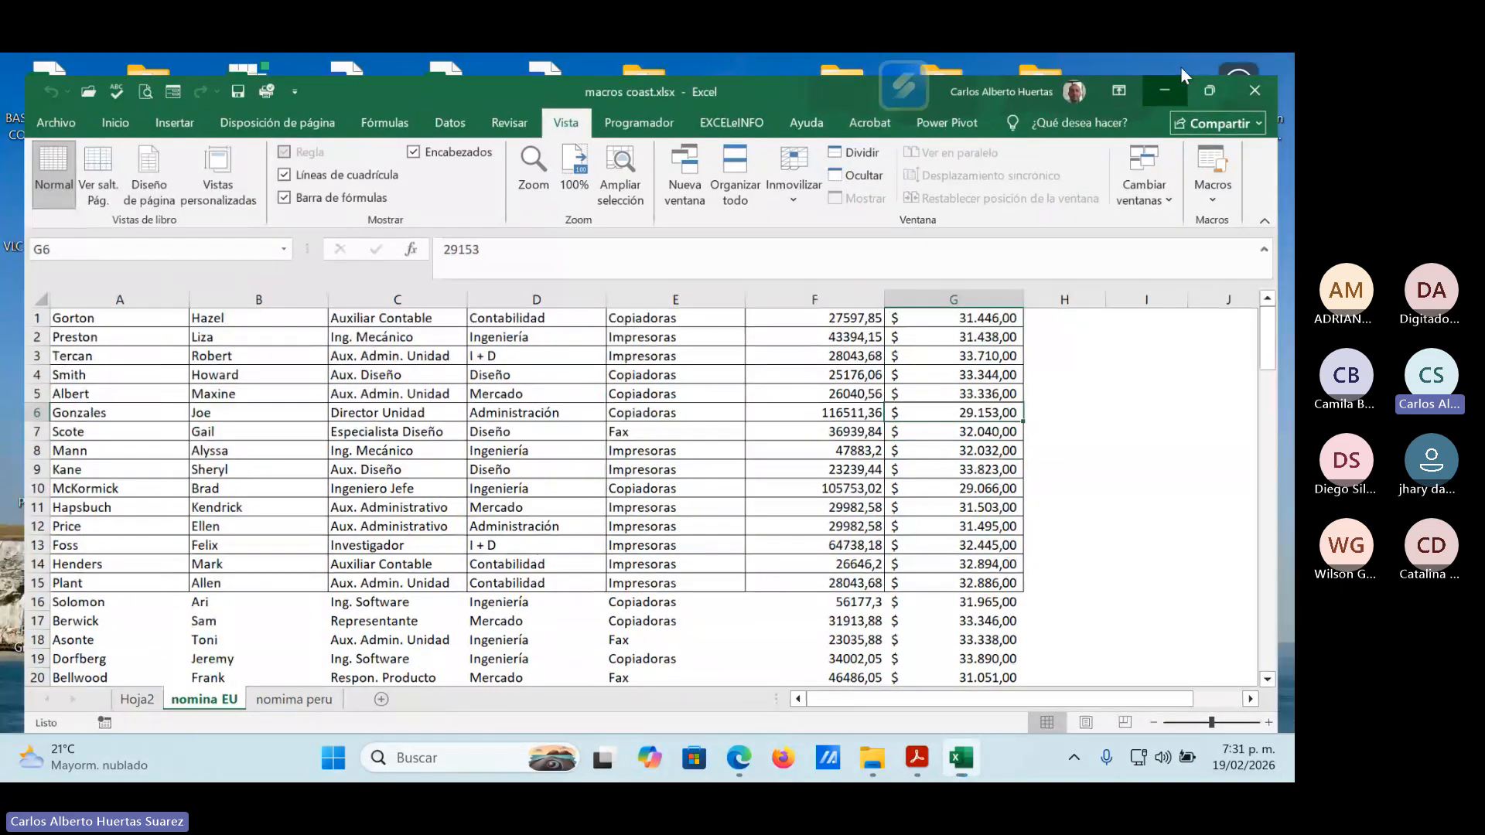
{"action": "left_click", "coordinate": [1180, 66]}
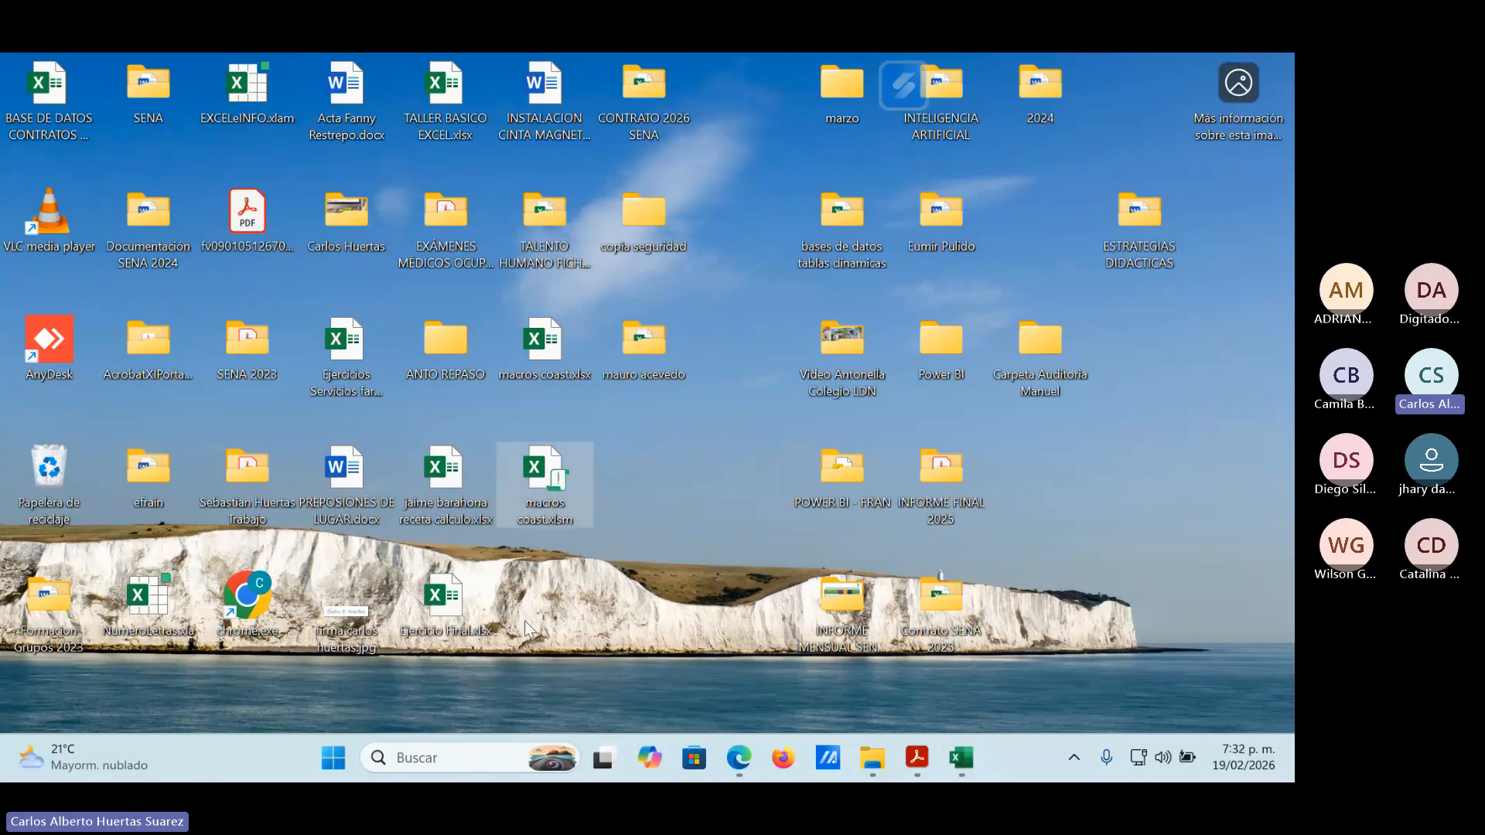
Switch to the Teams class meeting in the Edge browser and review the participant list.
{"action": "mouse_move", "coordinate": [738, 758]}
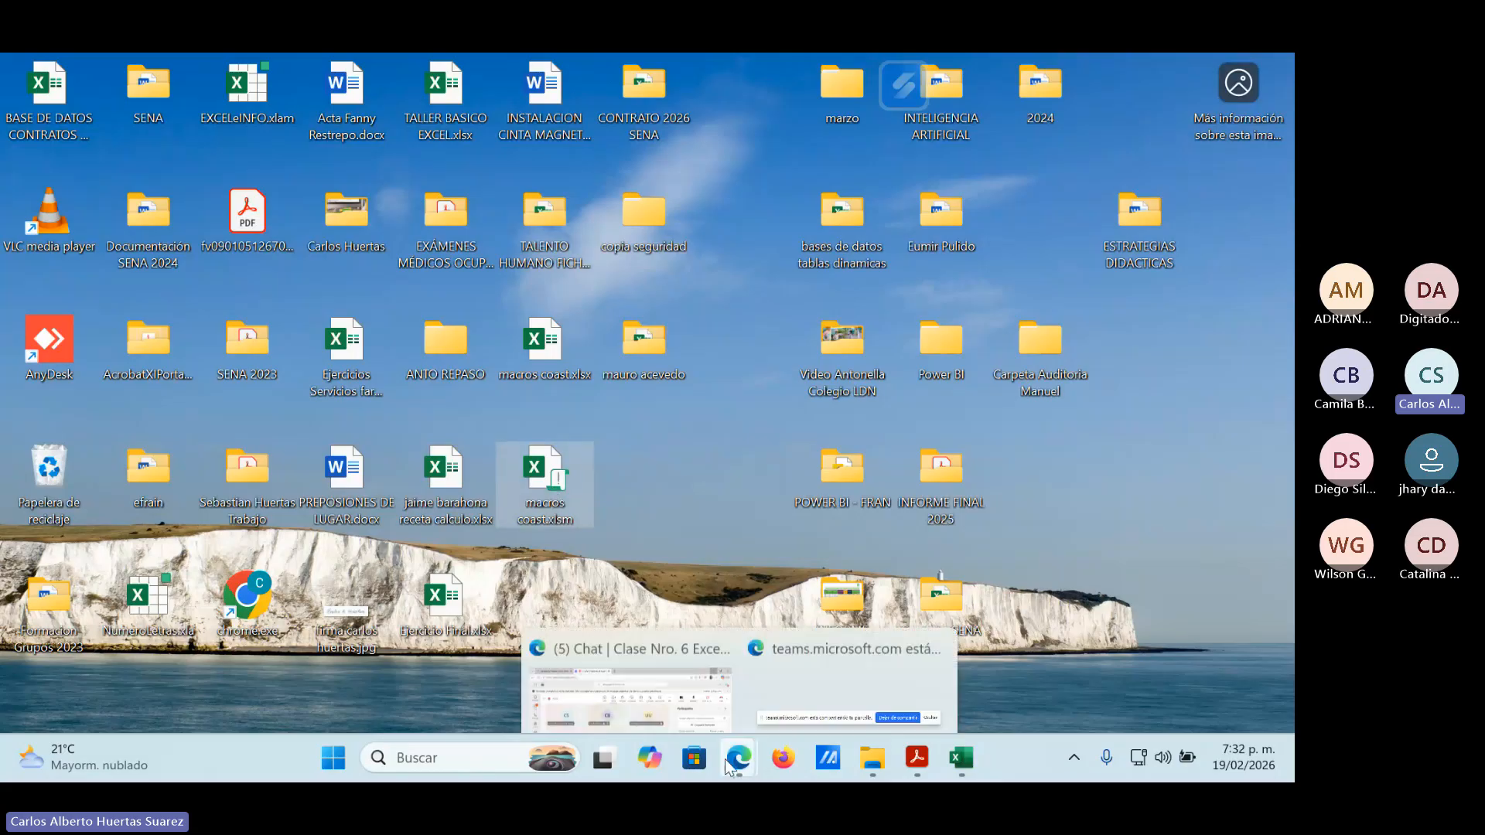
{"action": "left_click", "coordinate": [665, 689]}
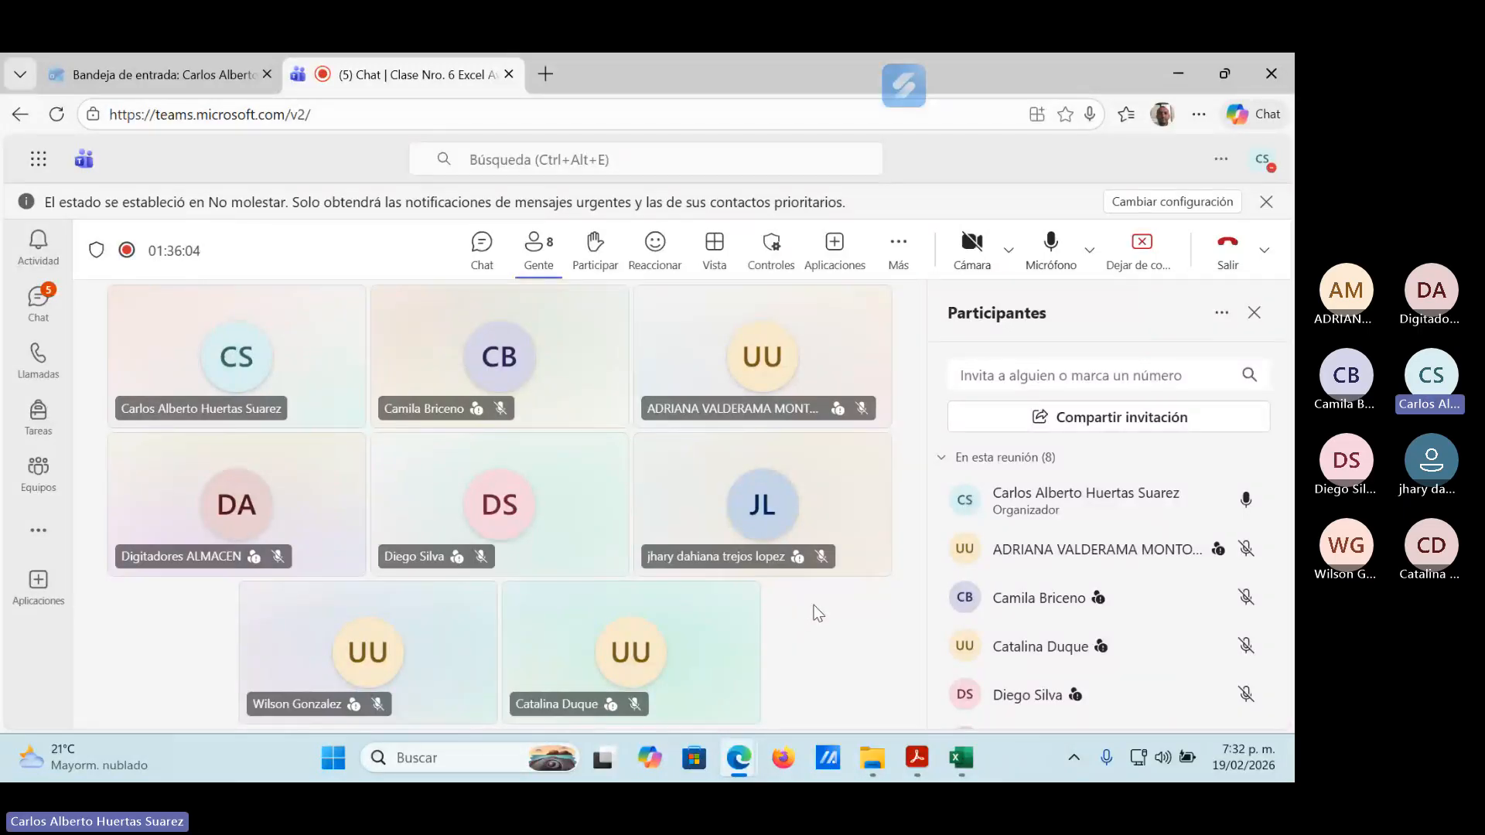
{"action": "scroll", "coordinate": [1215, 664], "scroll_direction": "down", "scroll_amount": 3}
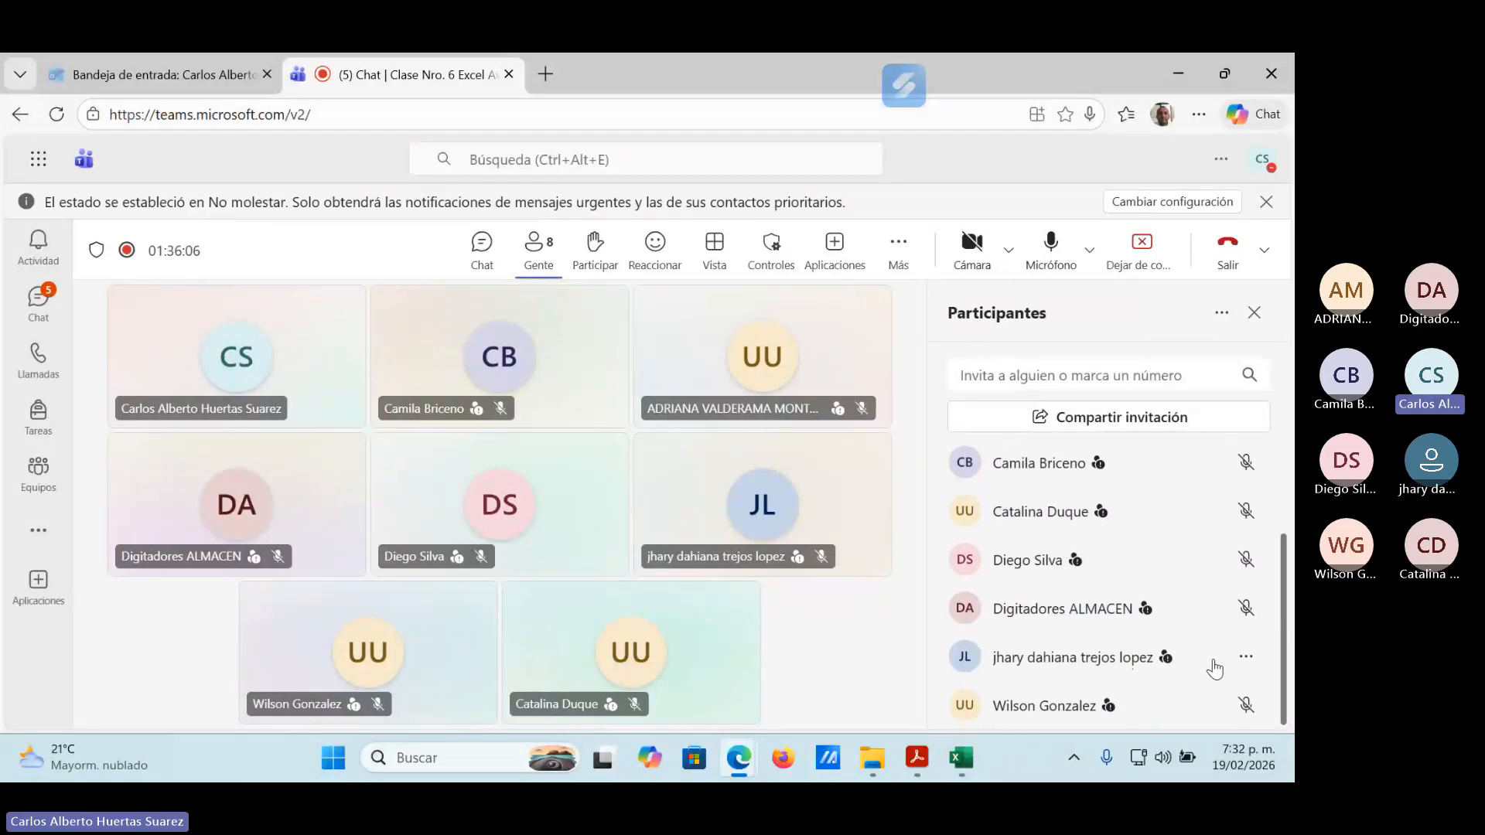
Finish reviewing the Teams participant list, minimize the meeting window, and bring up macros coast.xlsx.
{"action": "scroll", "coordinate": [1214, 662], "scroll_direction": "up", "scroll_amount": 3}
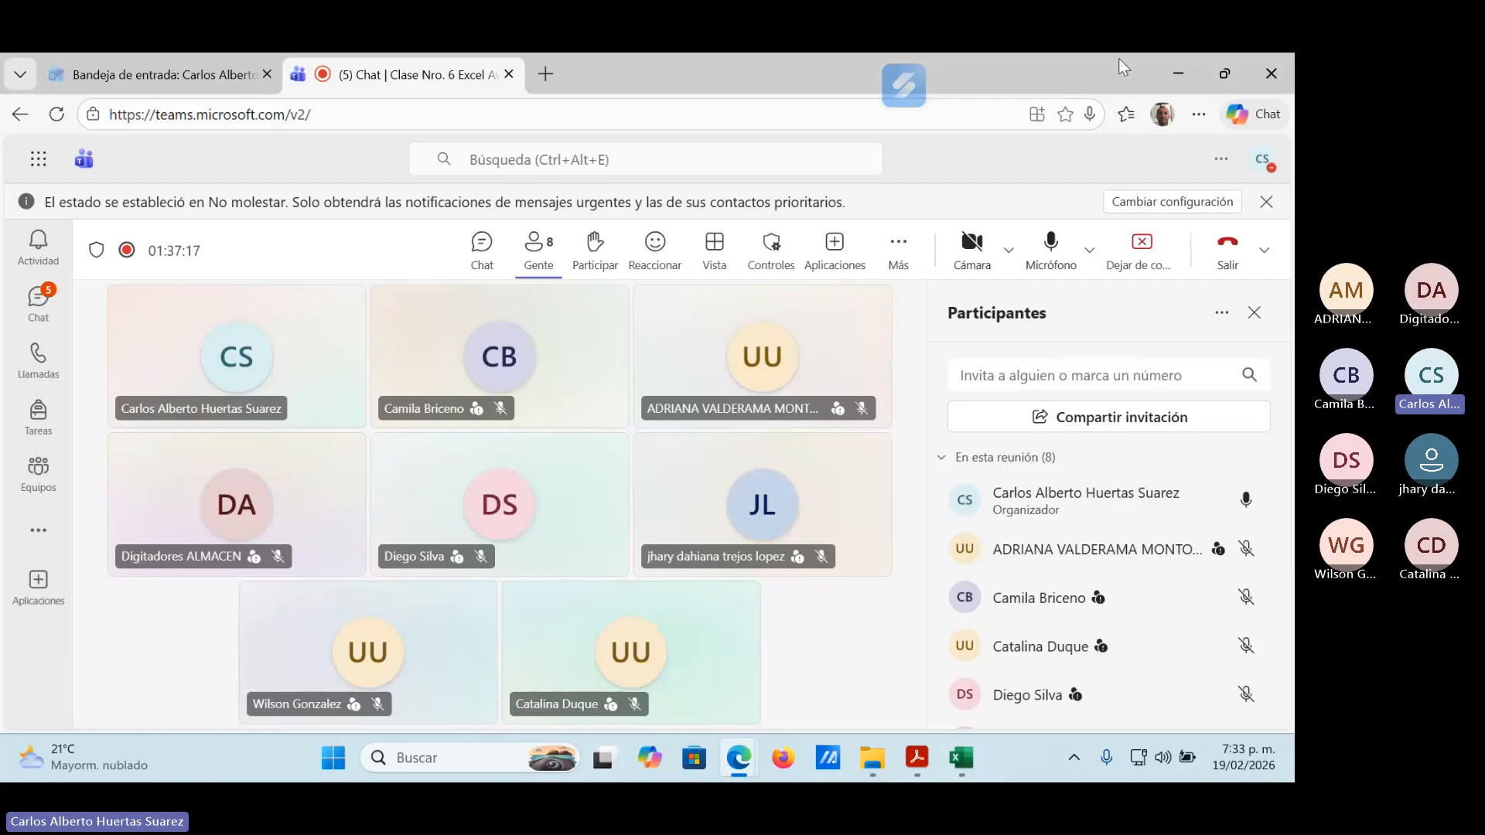
{"action": "left_click", "coordinate": [1184, 64]}
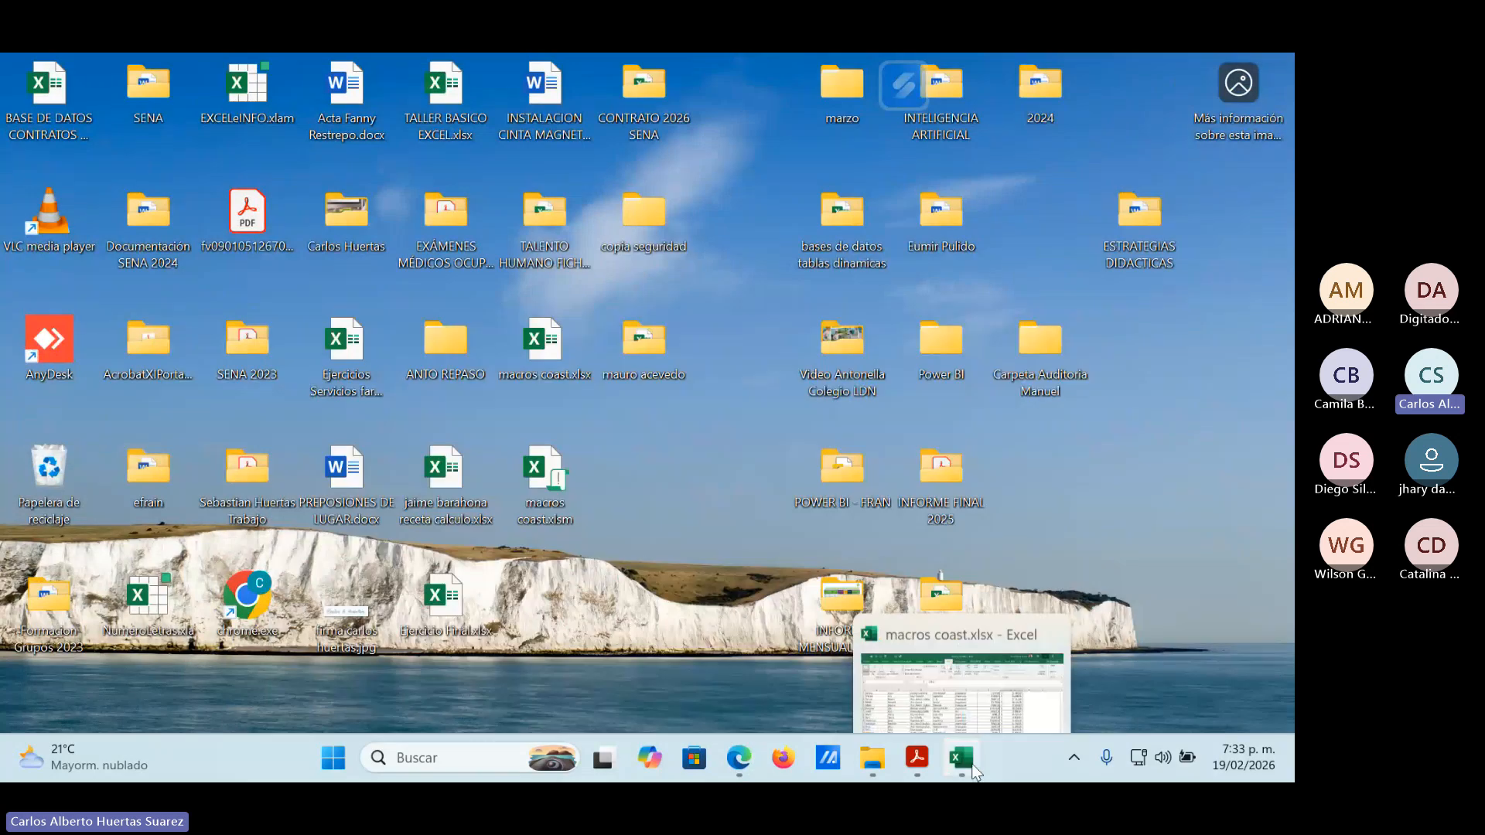
{"action": "left_click", "coordinate": [968, 758]}
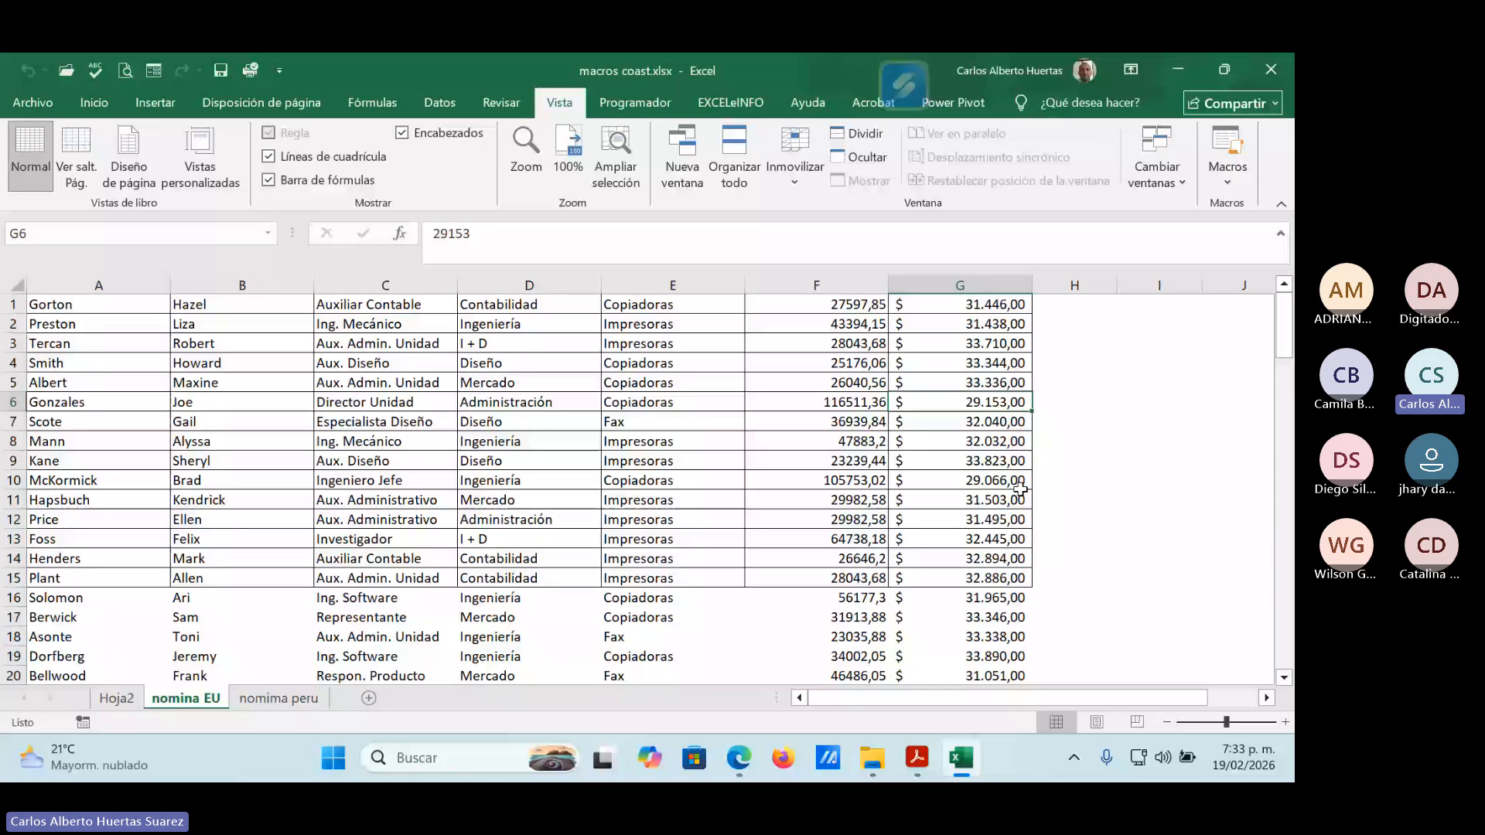
{"action": "mouse_move", "coordinate": [958, 758]}
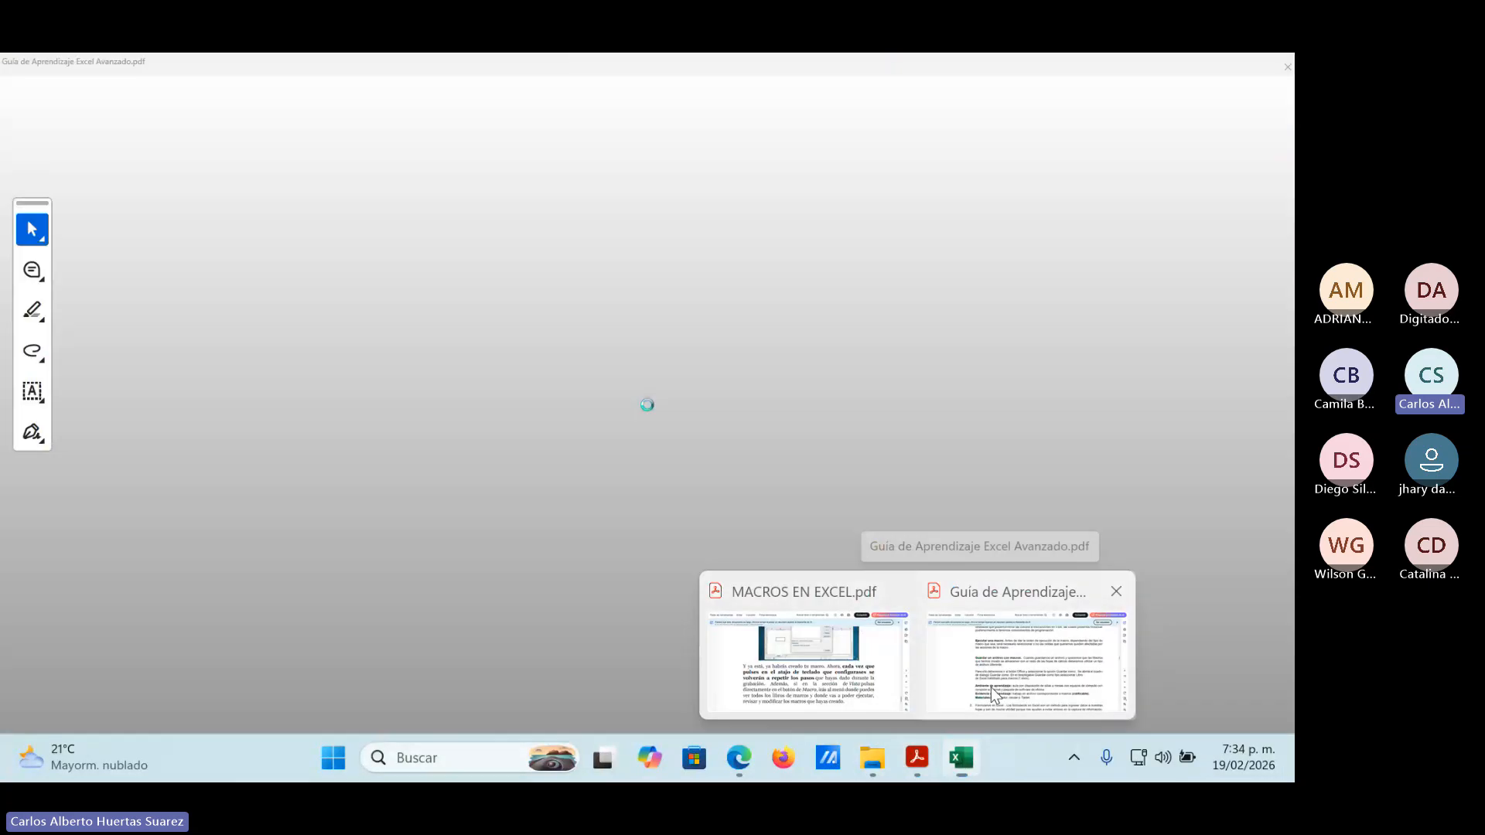
{"action": "left_click", "coordinate": [995, 692]}
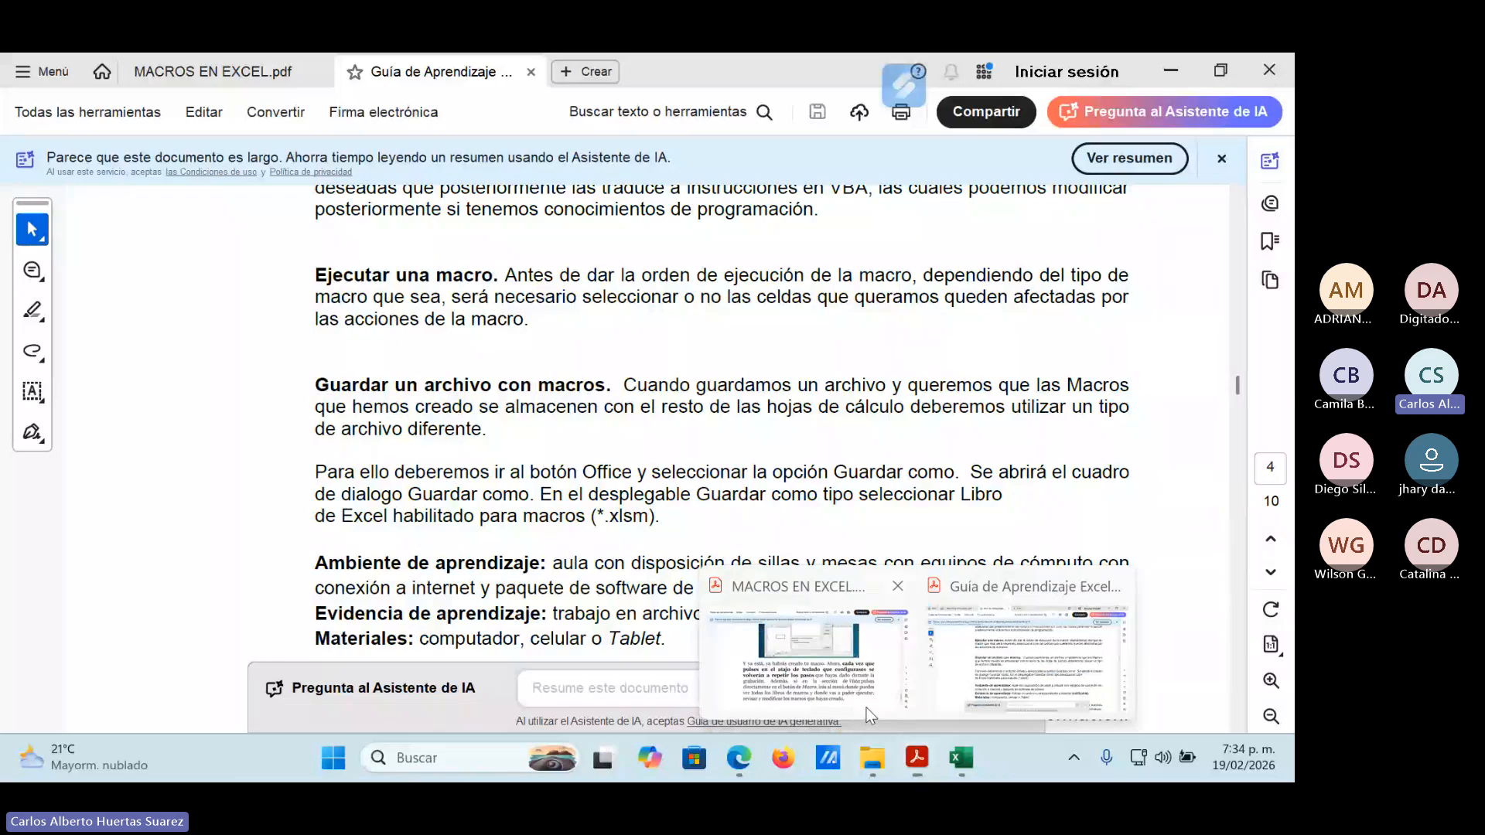
Switch to MACROS EN EXCEL.pdf in Acrobat and go back to the introduction on page 1.
{"action": "left_click", "coordinate": [868, 702]}
{"action": "scroll", "coordinate": [926, 356], "scroll_direction": "up", "scroll_amount": 10}
{"action": "scroll", "coordinate": [930, 368], "scroll_direction": "up", "scroll_amount": 10}
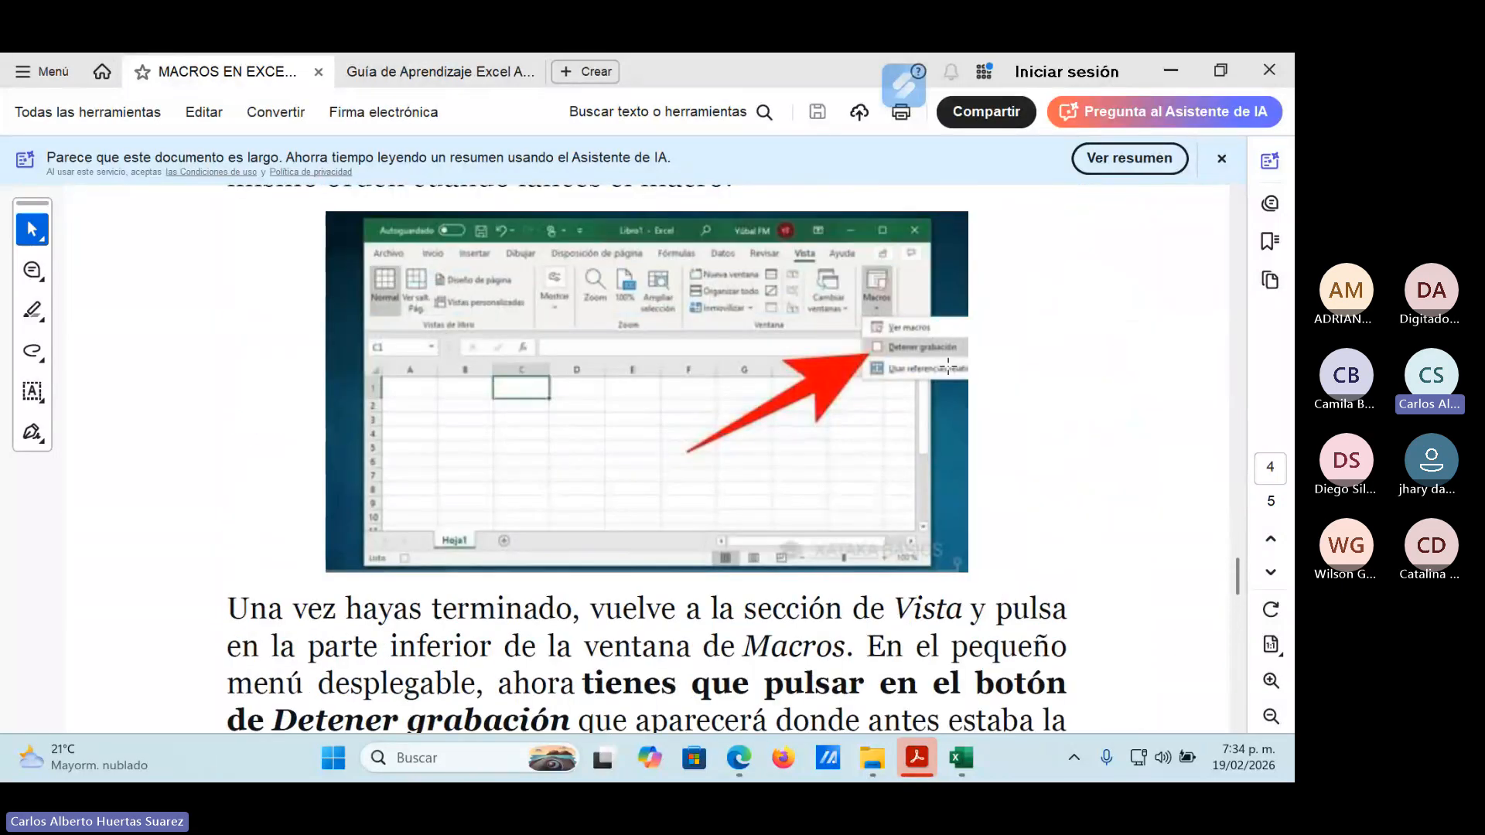
{"action": "scroll", "coordinate": [954, 363], "scroll_direction": "up", "scroll_amount": 10}
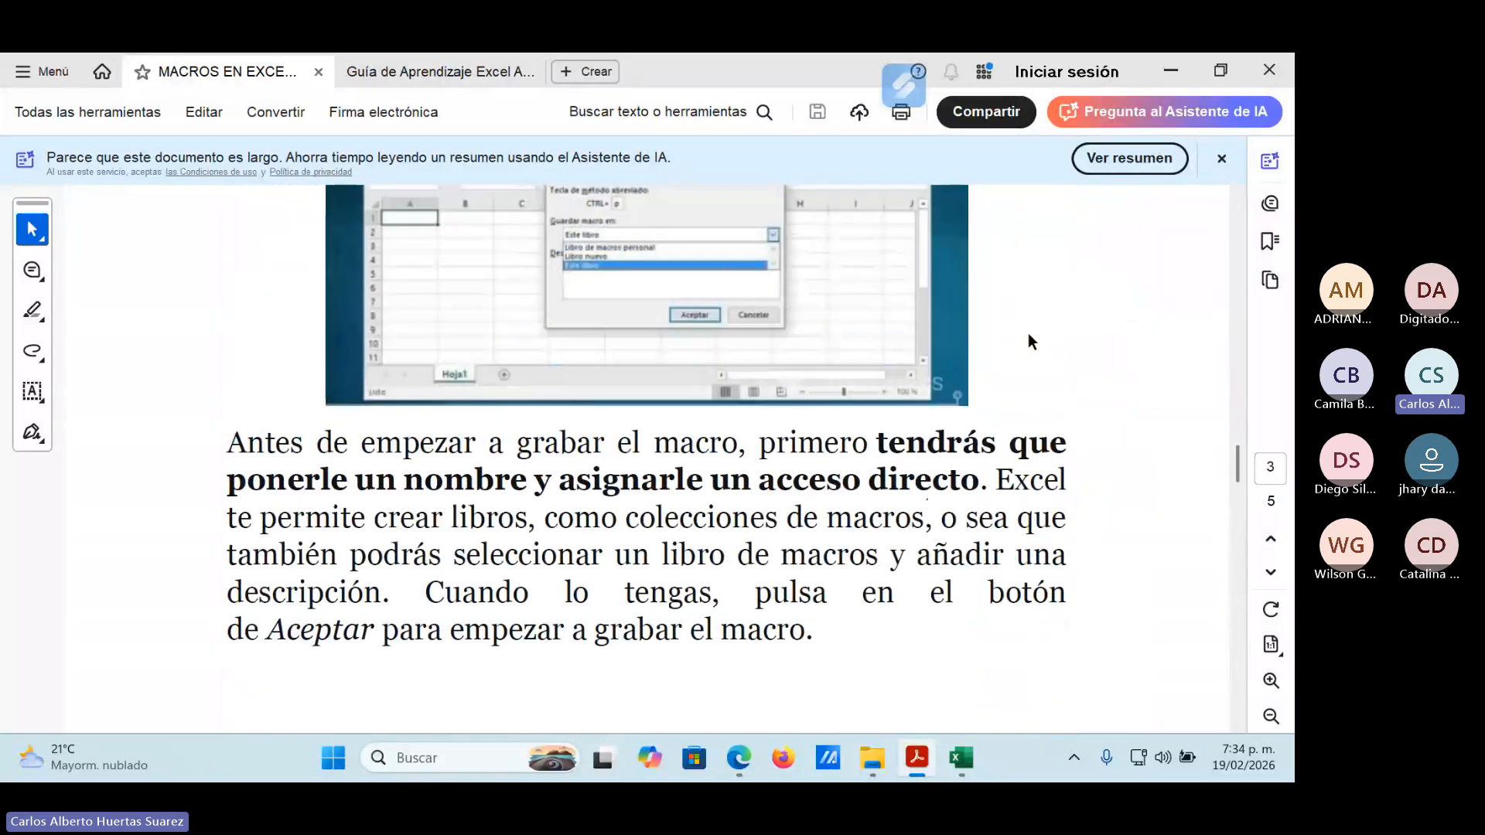
{"action": "scroll", "coordinate": [1023, 365], "scroll_direction": "up", "scroll_amount": 10}
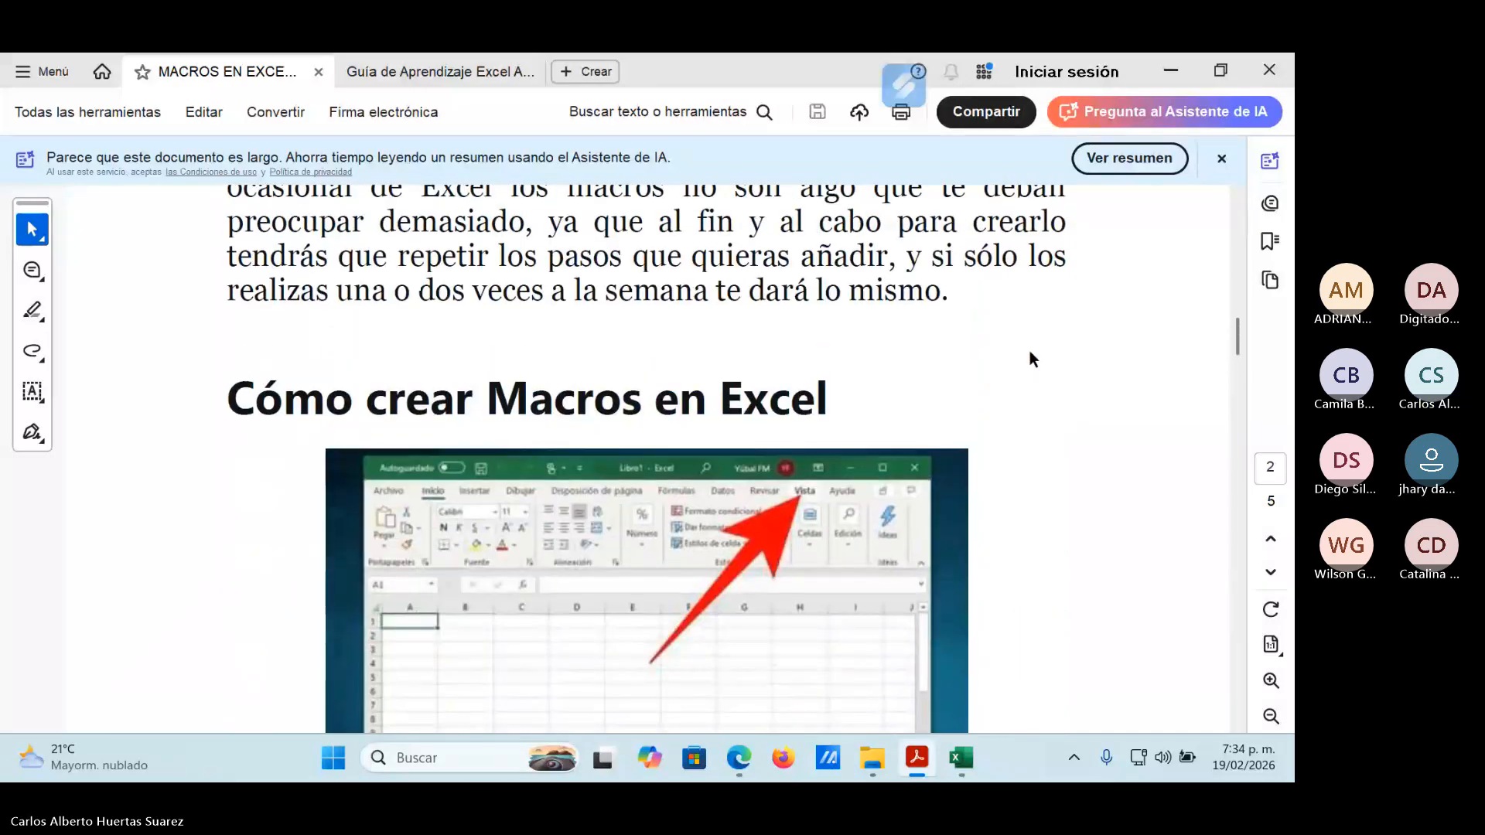
{"action": "scroll", "coordinate": [1030, 357], "scroll_direction": "up", "scroll_amount": 5}
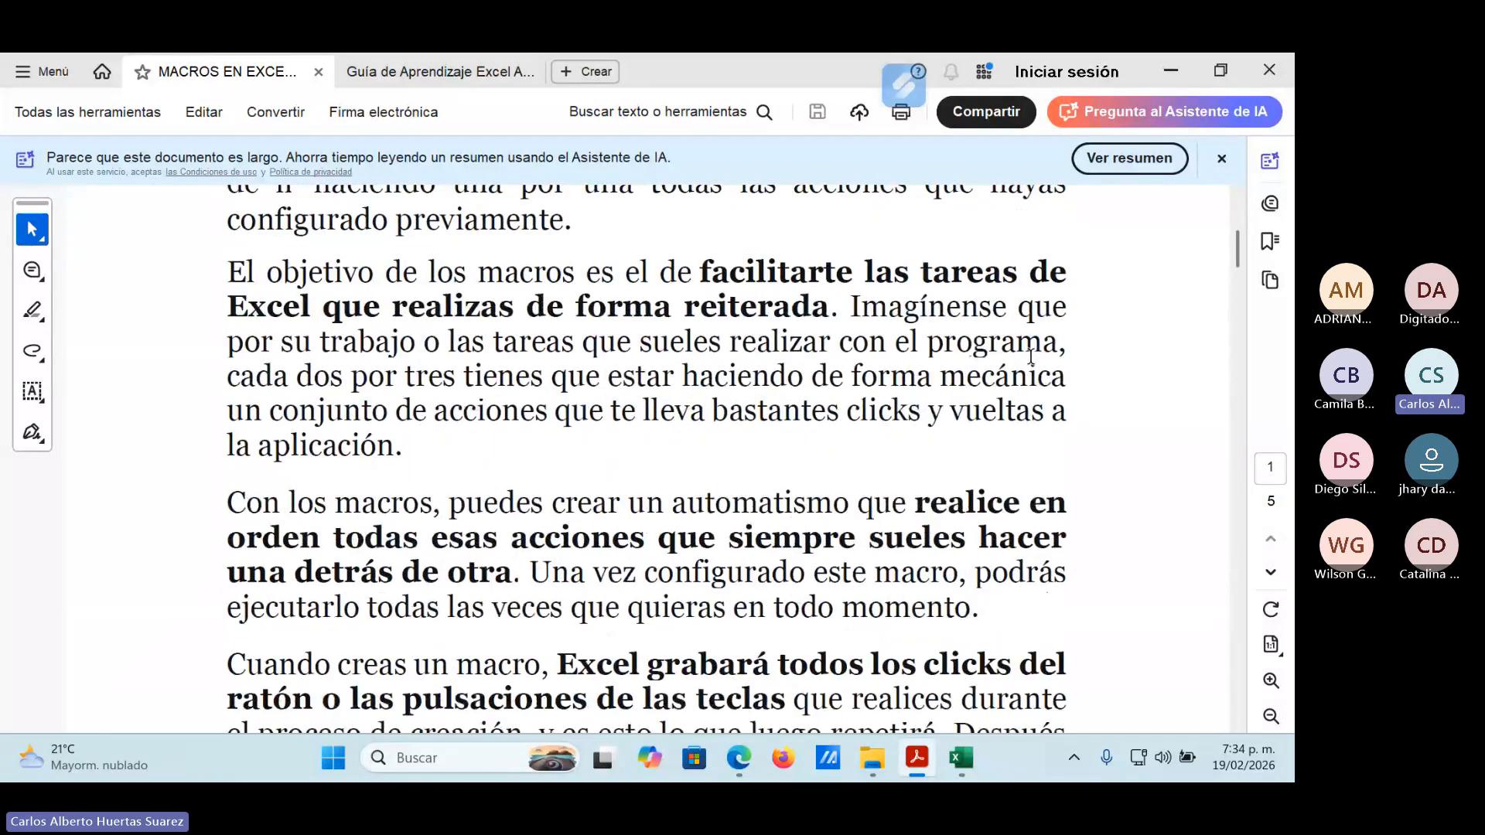
Read through the introduction on the purpose and advantages of macros, up to the "Cómo crear Macros en Excel" heading on page 2.
{"action": "scroll", "coordinate": [1021, 374], "scroll_direction": "down", "scroll_amount": 1}
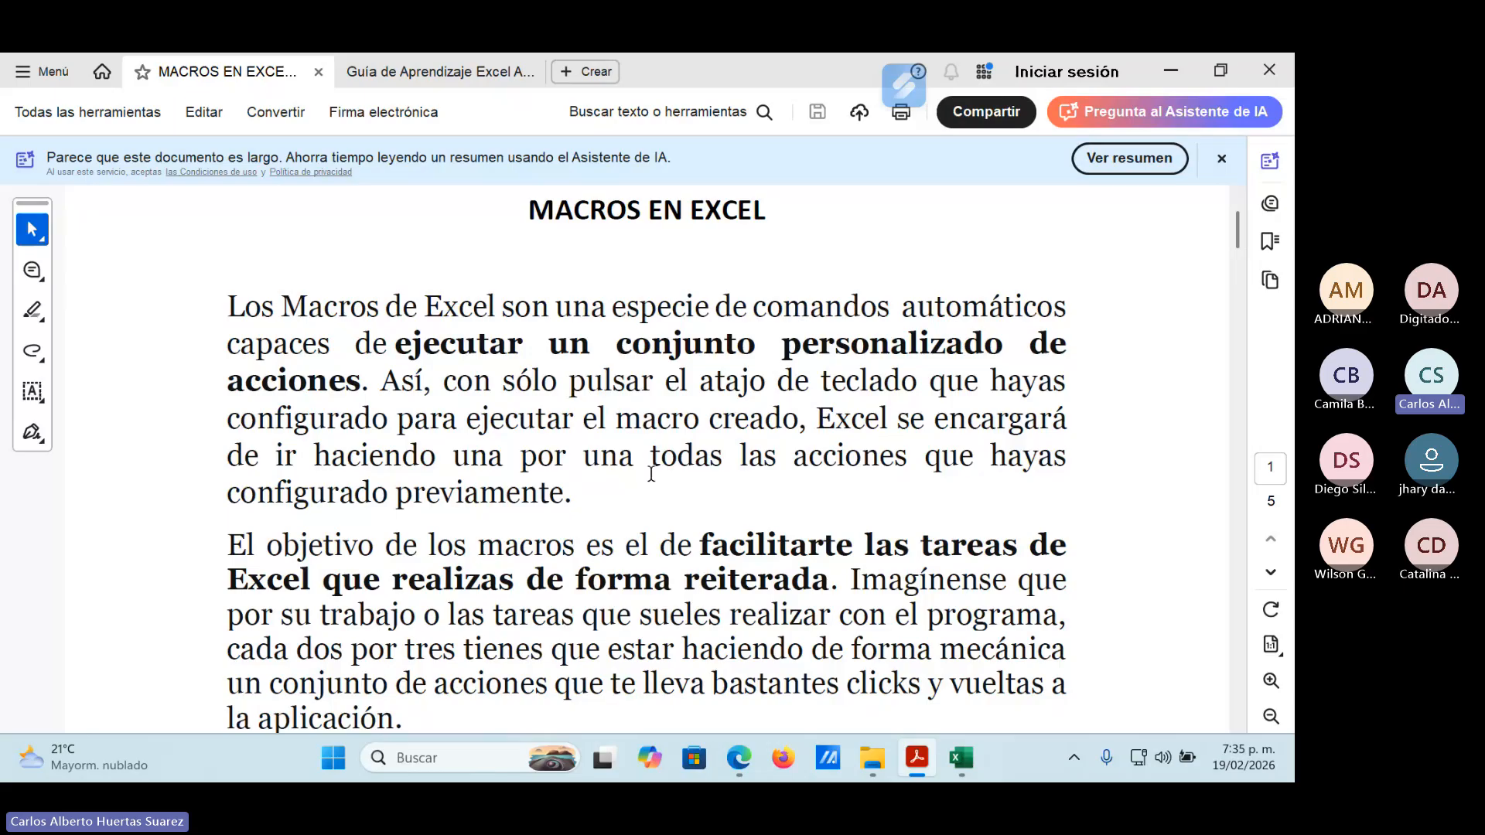
{"action": "scroll", "coordinate": [651, 473], "scroll_direction": "down", "scroll_amount": 4}
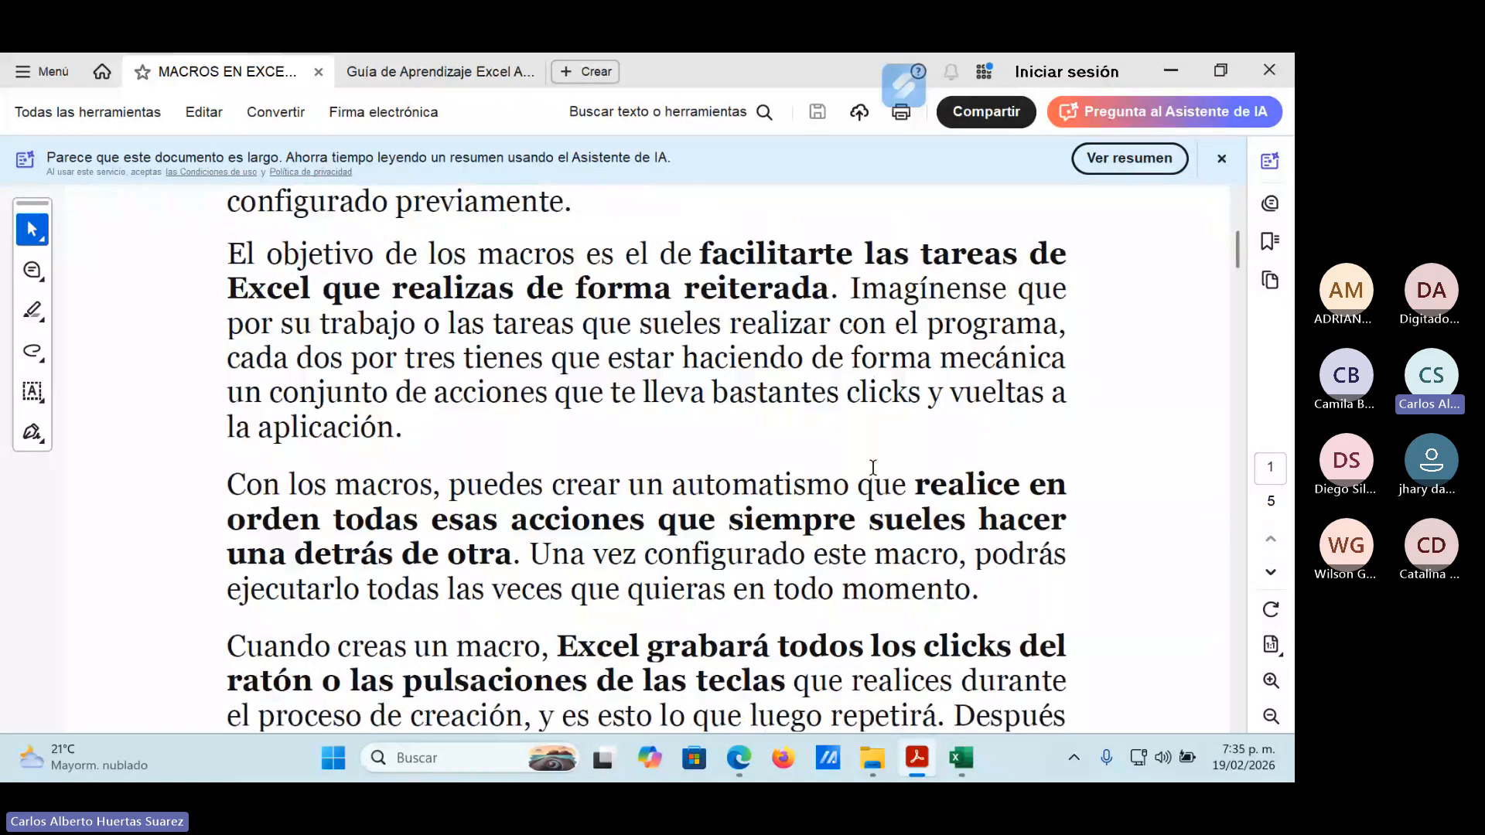
{"action": "scroll", "coordinate": [872, 468], "scroll_direction": "down", "scroll_amount": 1}
{"action": "scroll", "coordinate": [872, 469], "scroll_direction": "down", "scroll_amount": 1}
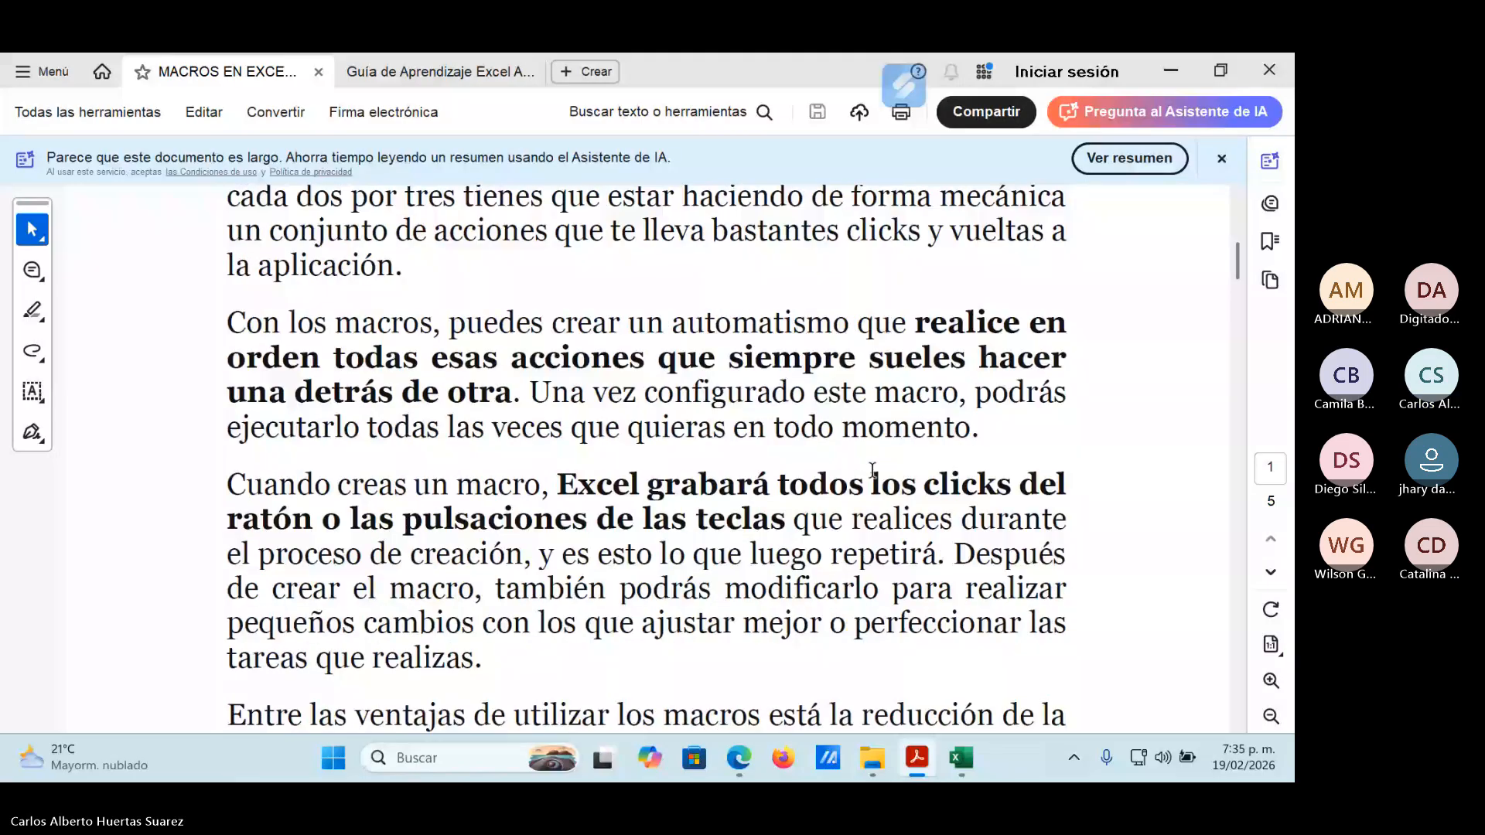
{"action": "scroll", "coordinate": [871, 468], "scroll_direction": "down", "scroll_amount": 2}
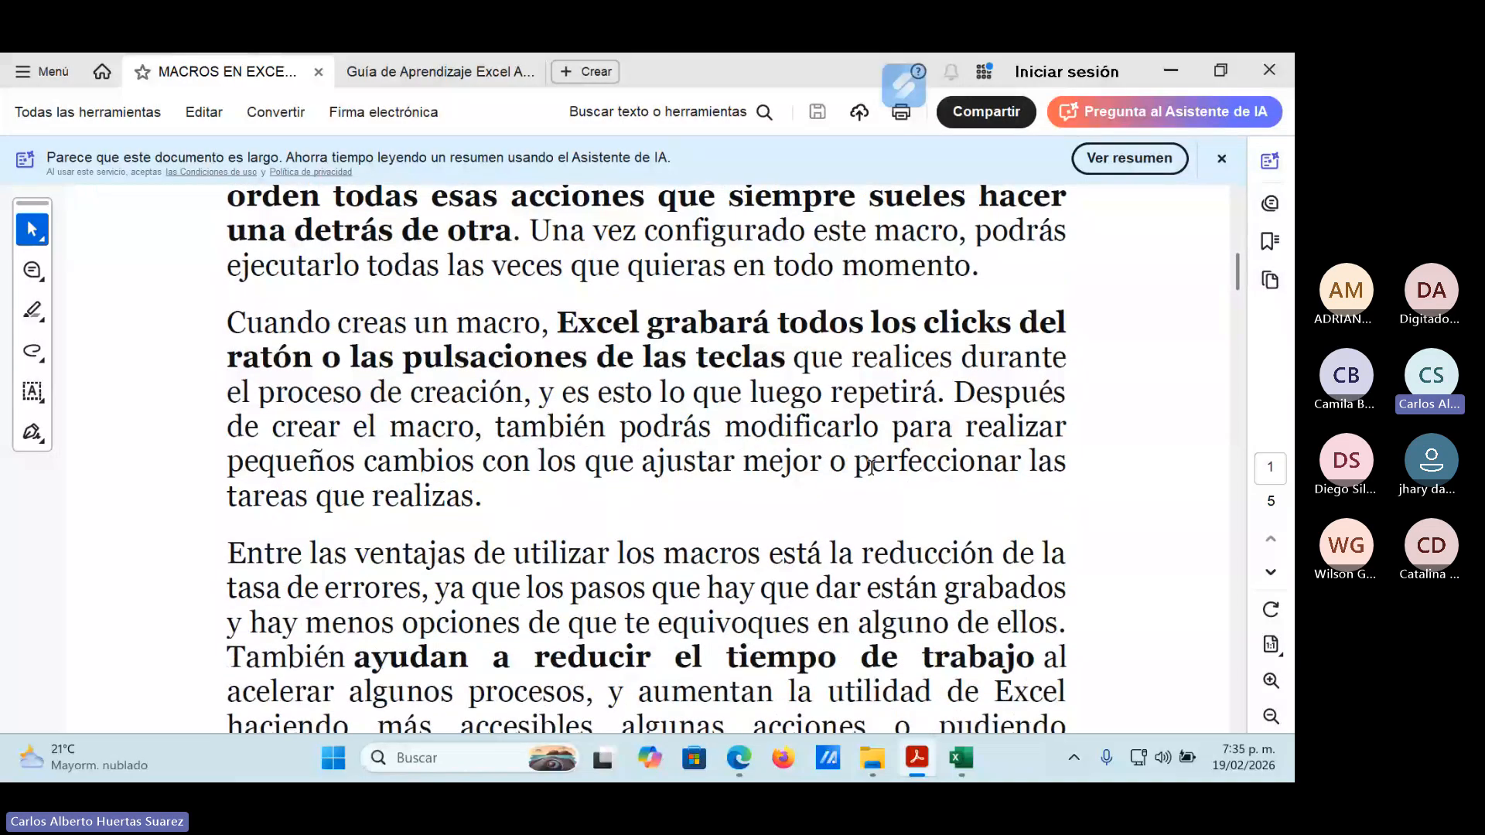
{"action": "scroll", "coordinate": [872, 469], "scroll_direction": "down", "scroll_amount": 5}
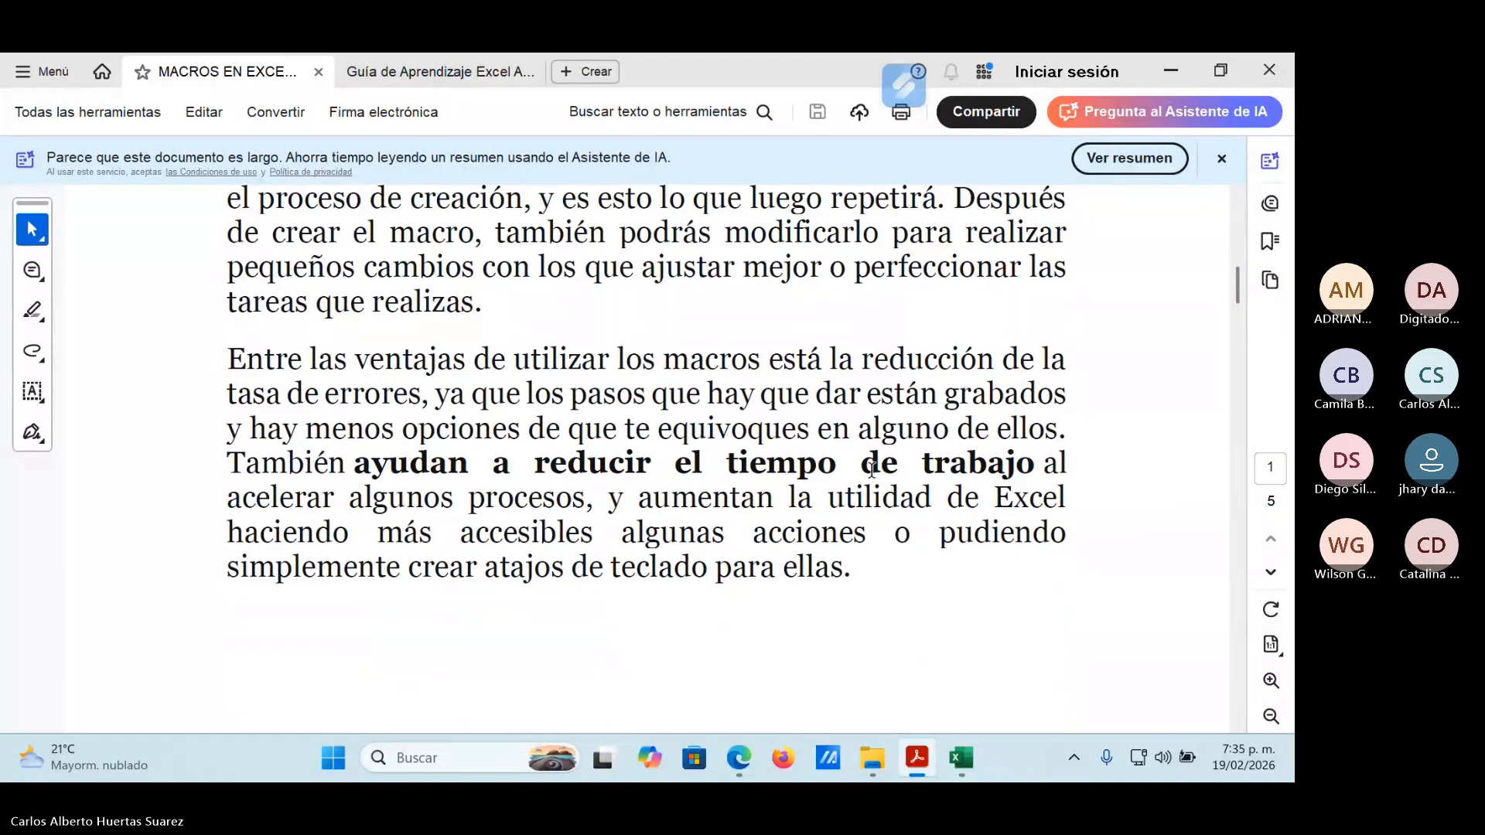
{"action": "scroll", "coordinate": [872, 474], "scroll_direction": "down", "scroll_amount": 2}
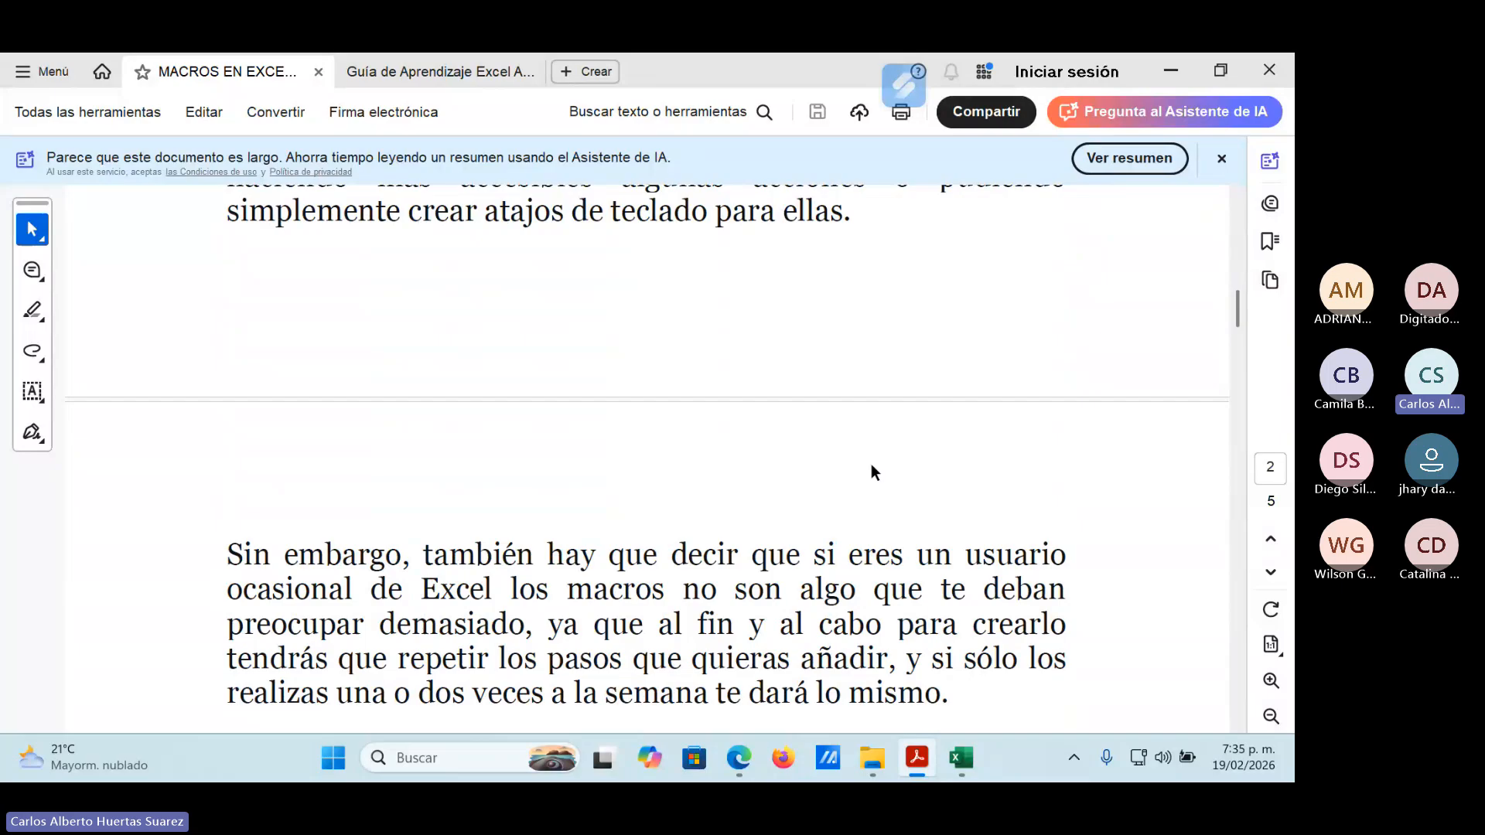
{"action": "scroll", "coordinate": [872, 473], "scroll_direction": "down", "scroll_amount": 2}
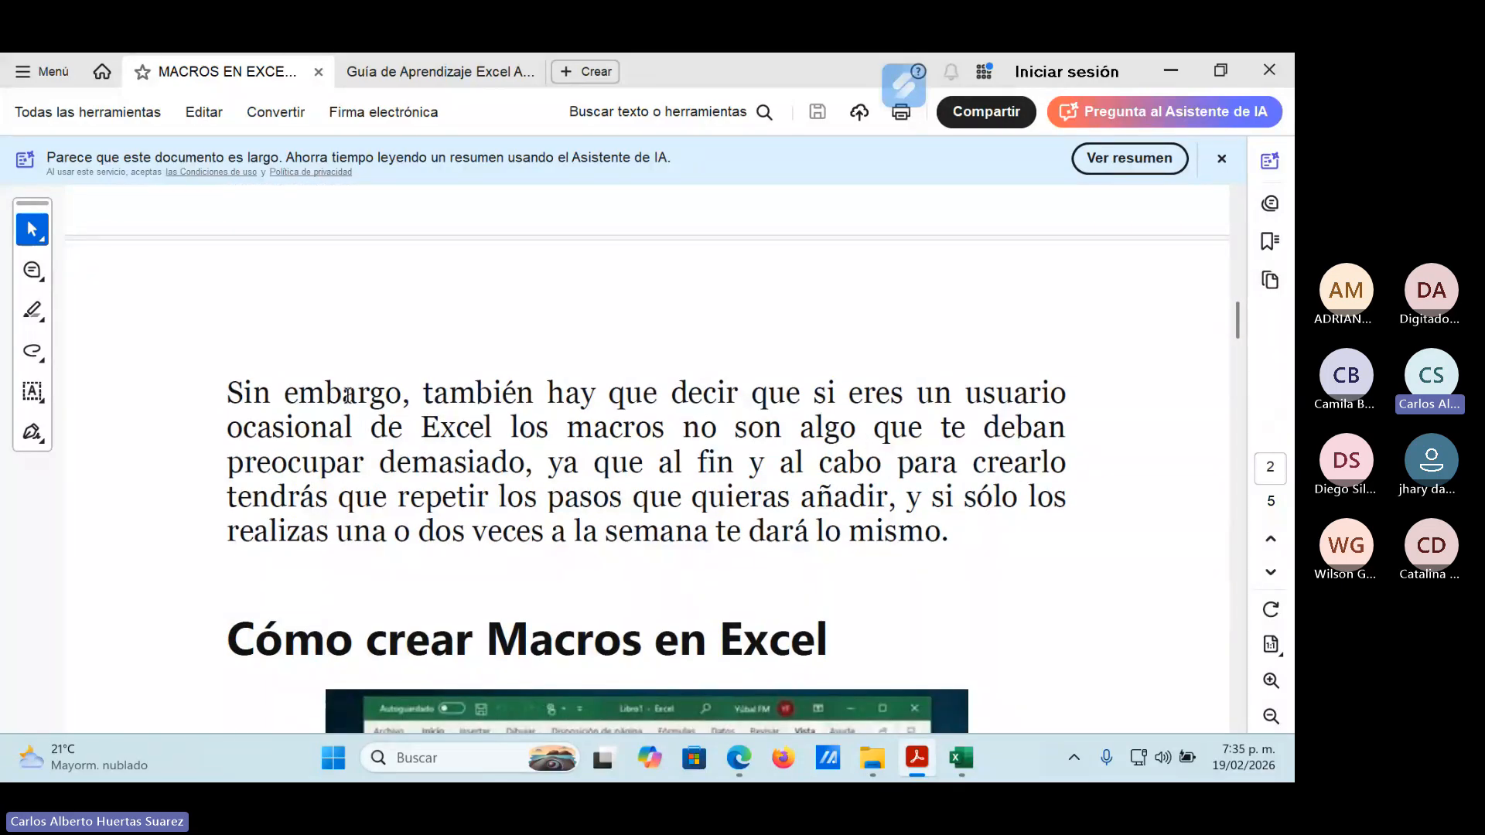
Point out the page 2 passage from "Sin embargo" to "preocupar demasiado" by selecting its text, deselect it, and minimize the PDF.
{"action": "left_click_drag", "start_coordinate": [226, 391], "coordinate": [1055, 428]}
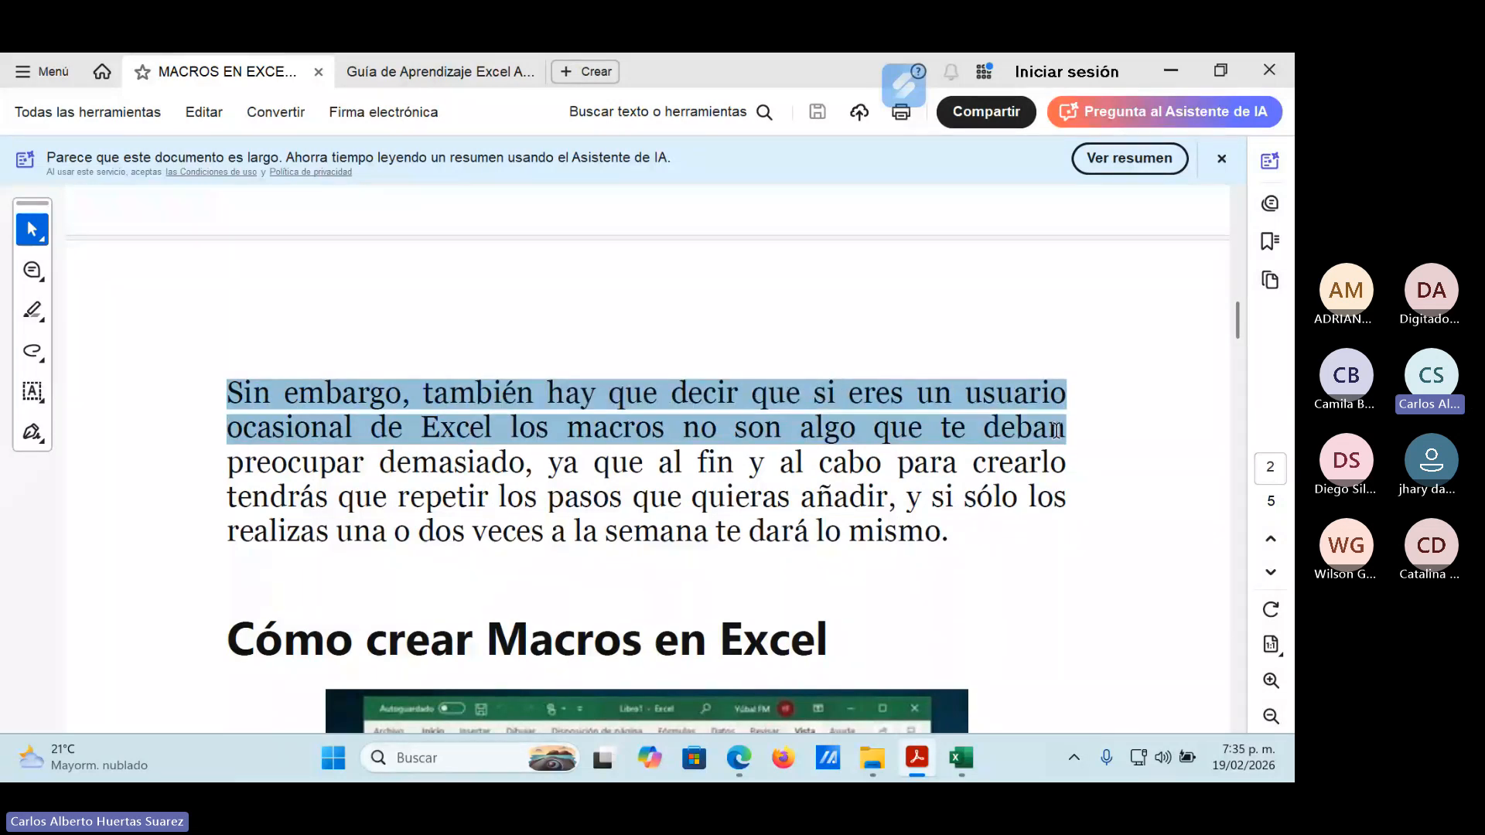
{"action": "left_click_drag", "start_coordinate": [1055, 430], "coordinate": [532, 469]}
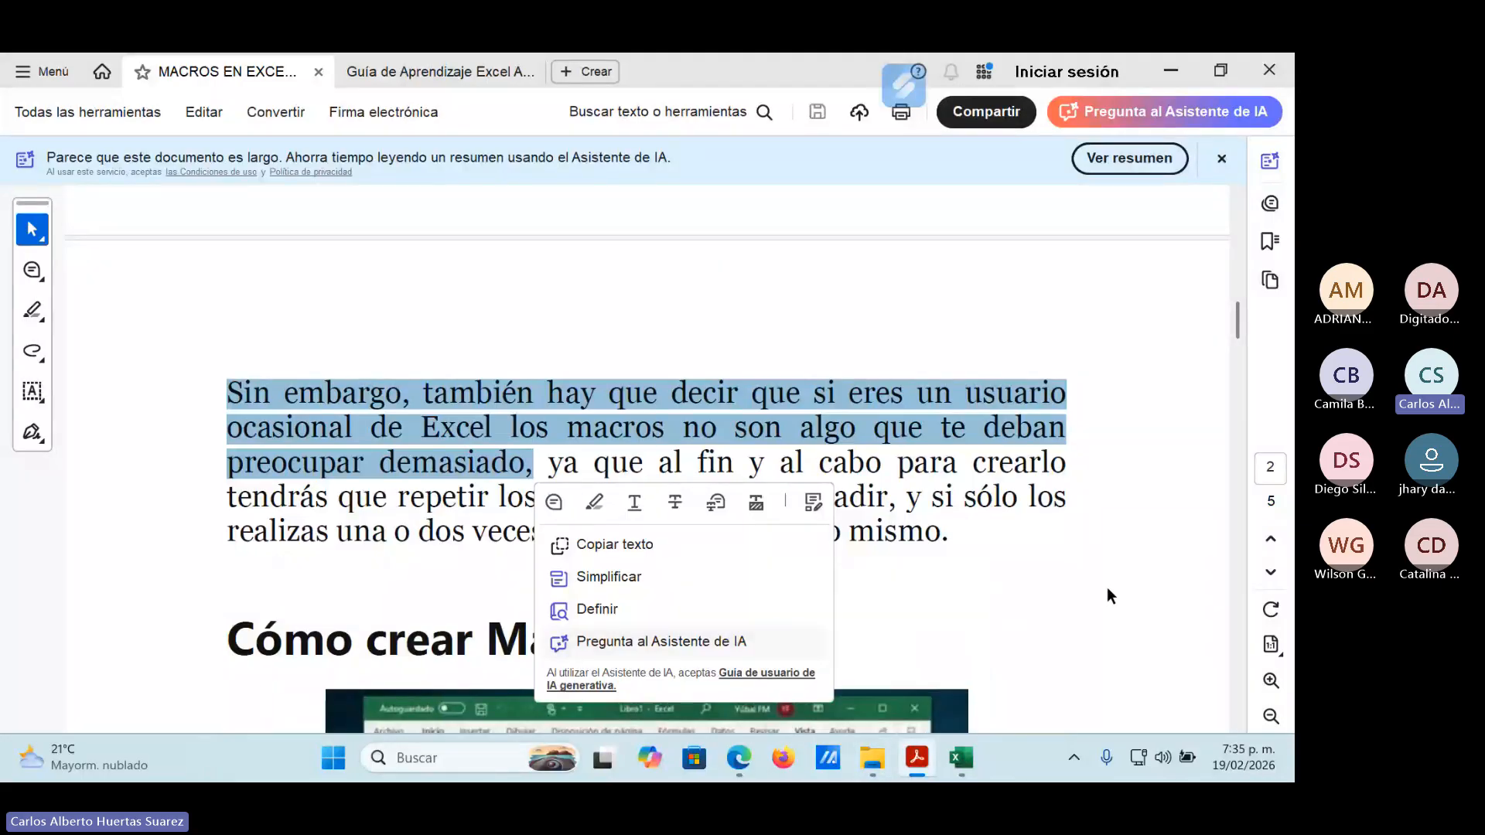
{"action": "left_click", "coordinate": [1138, 588]}
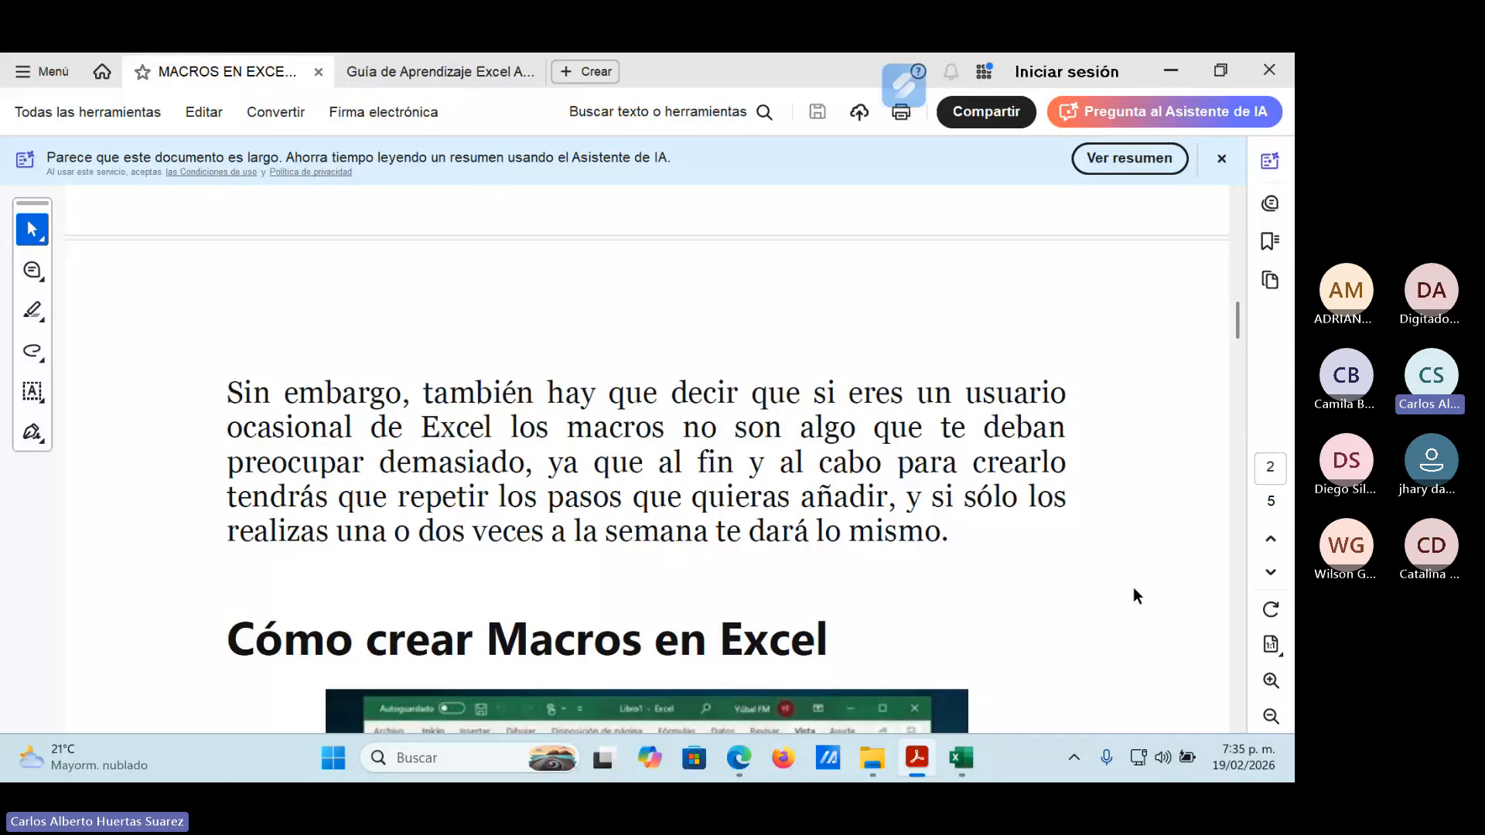
{"action": "left_click", "coordinate": [1177, 68]}
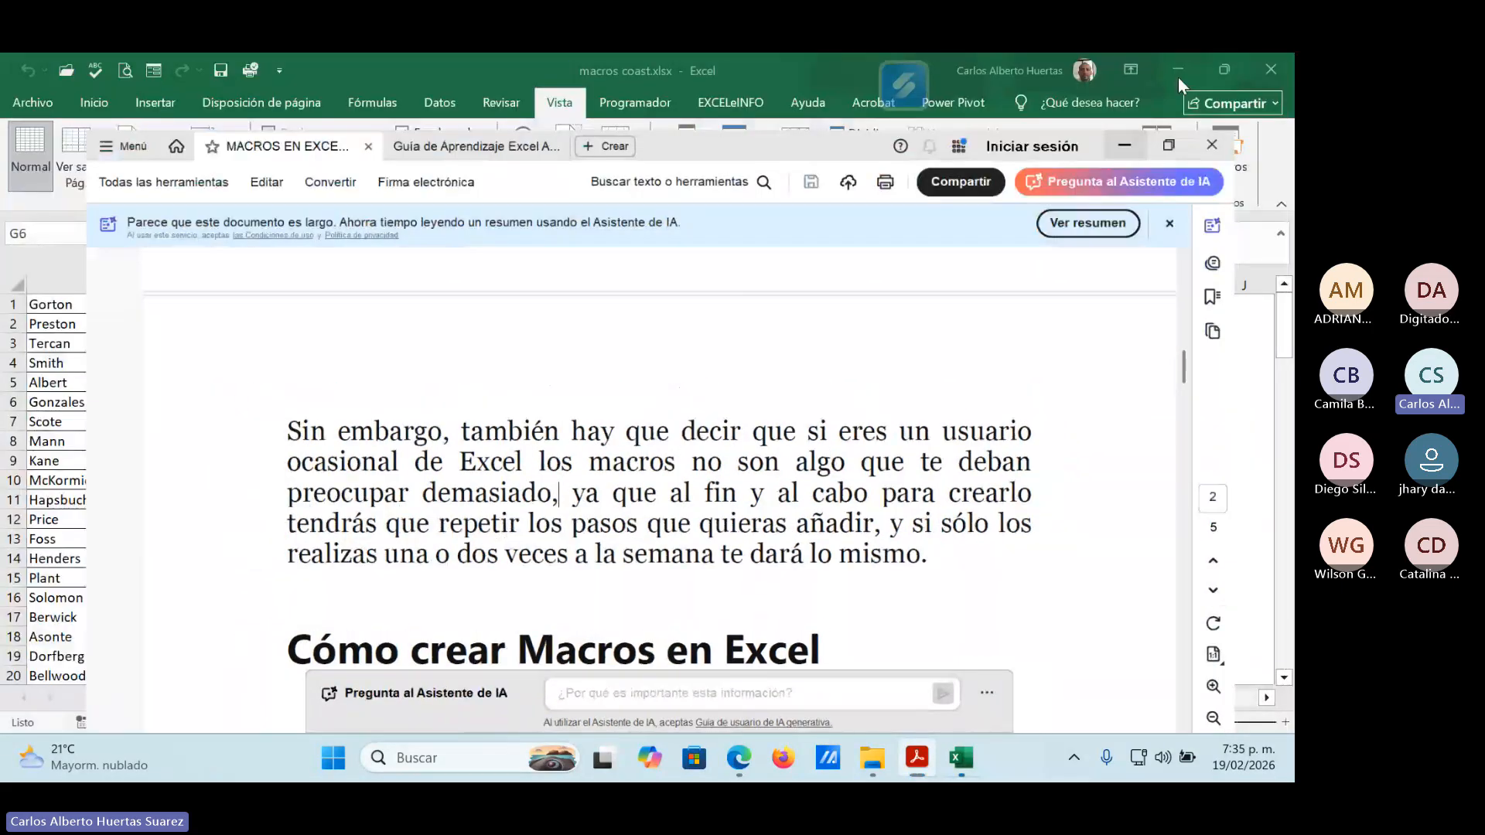
Close macros coast.xlsx and open the Combinación de teclas sheet of 1. Combinacion_de_teclas.xlsx from CONTRATO 2026 SENA > COCINA 2 EXCEL BÁSICO > MATERIAL DE APOYO.
{"action": "left_click", "coordinate": [1263, 69]}
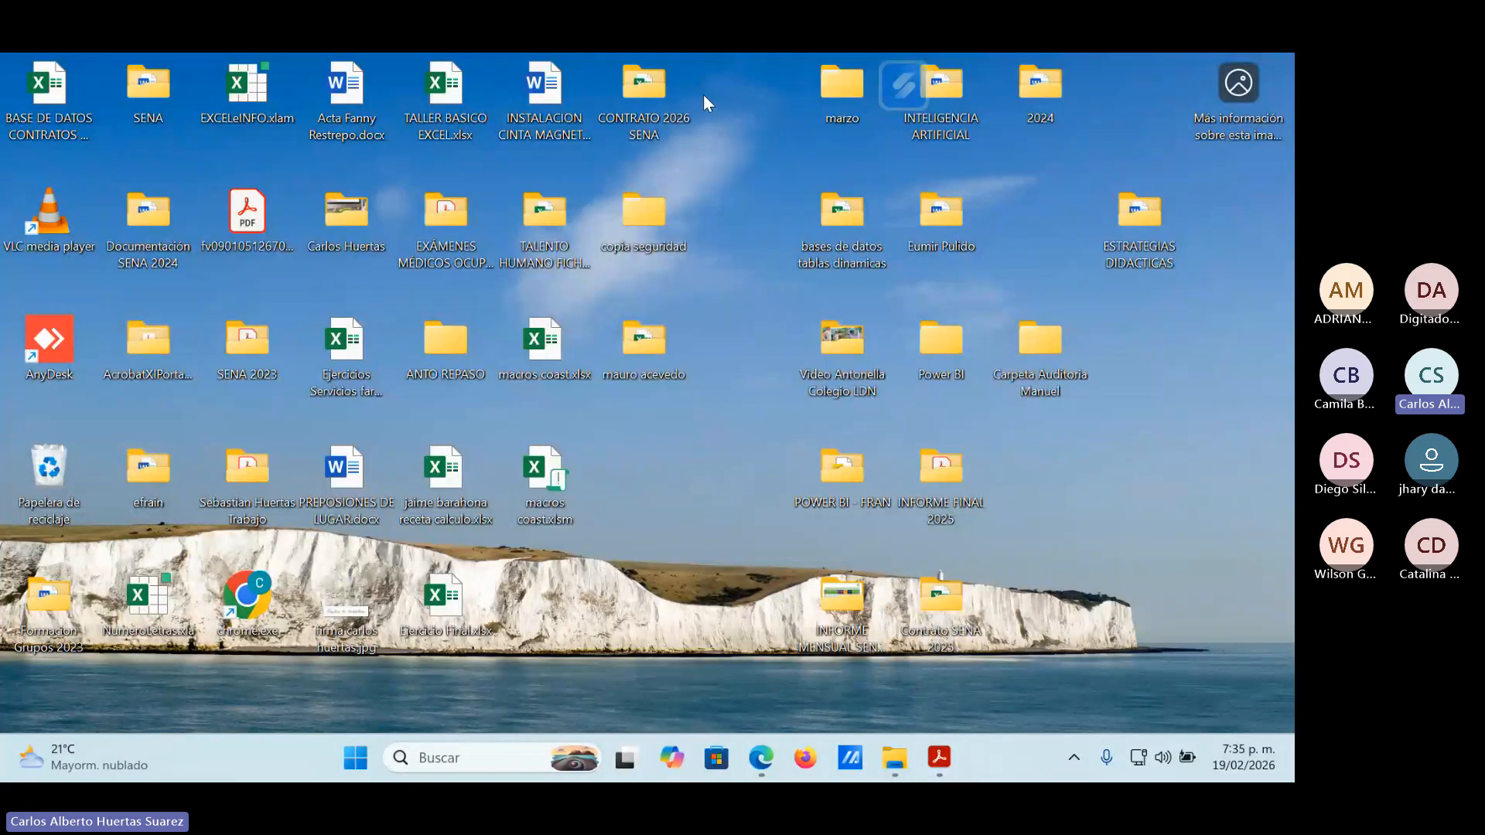
{"action": "double_click", "coordinate": [654, 92]}
{"action": "double_click", "coordinate": [272, 253]}
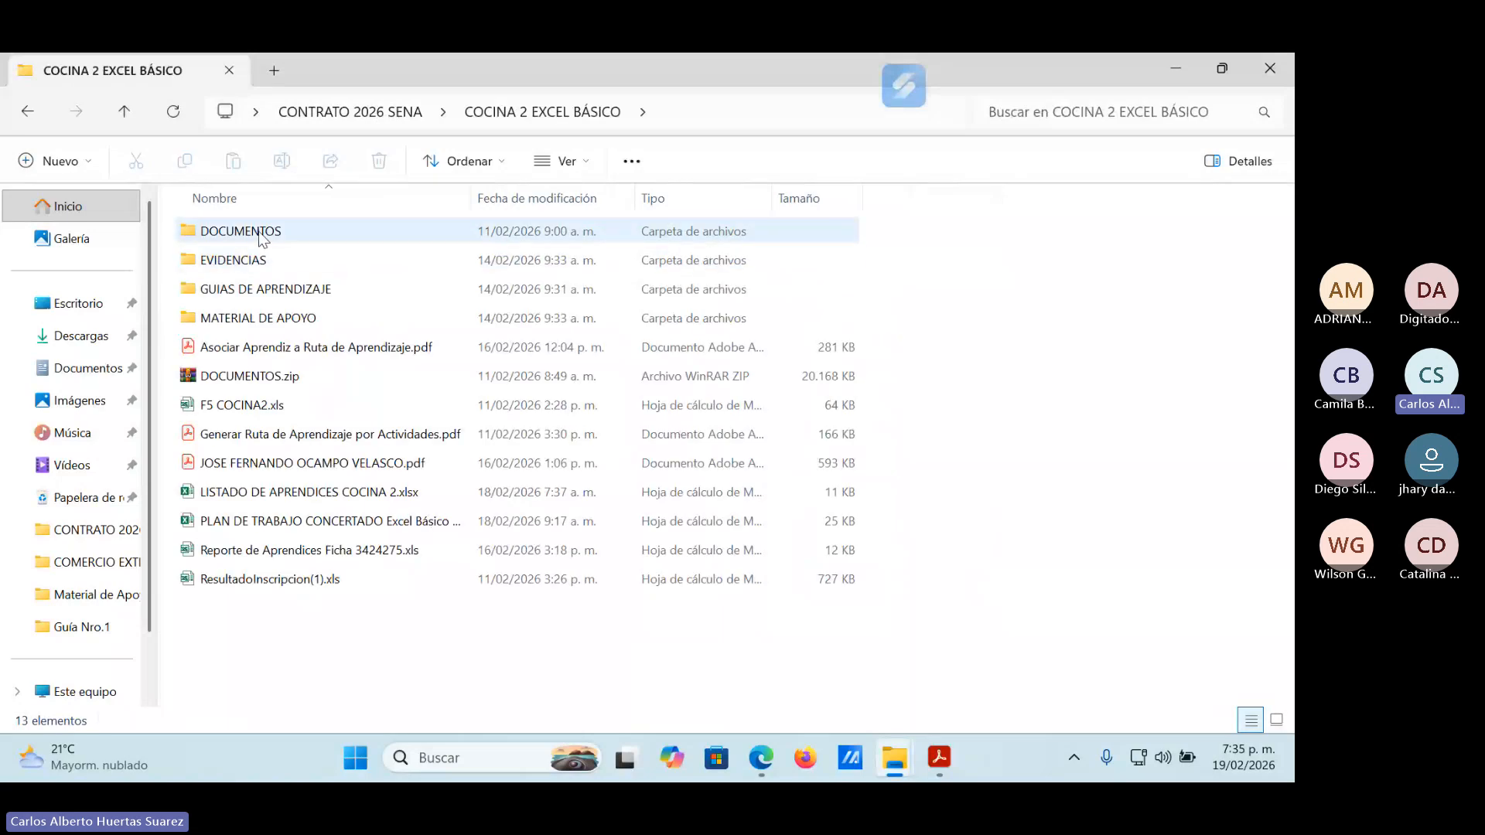
{"action": "double_click", "coordinate": [263, 315]}
{"action": "double_click", "coordinate": [260, 235]}
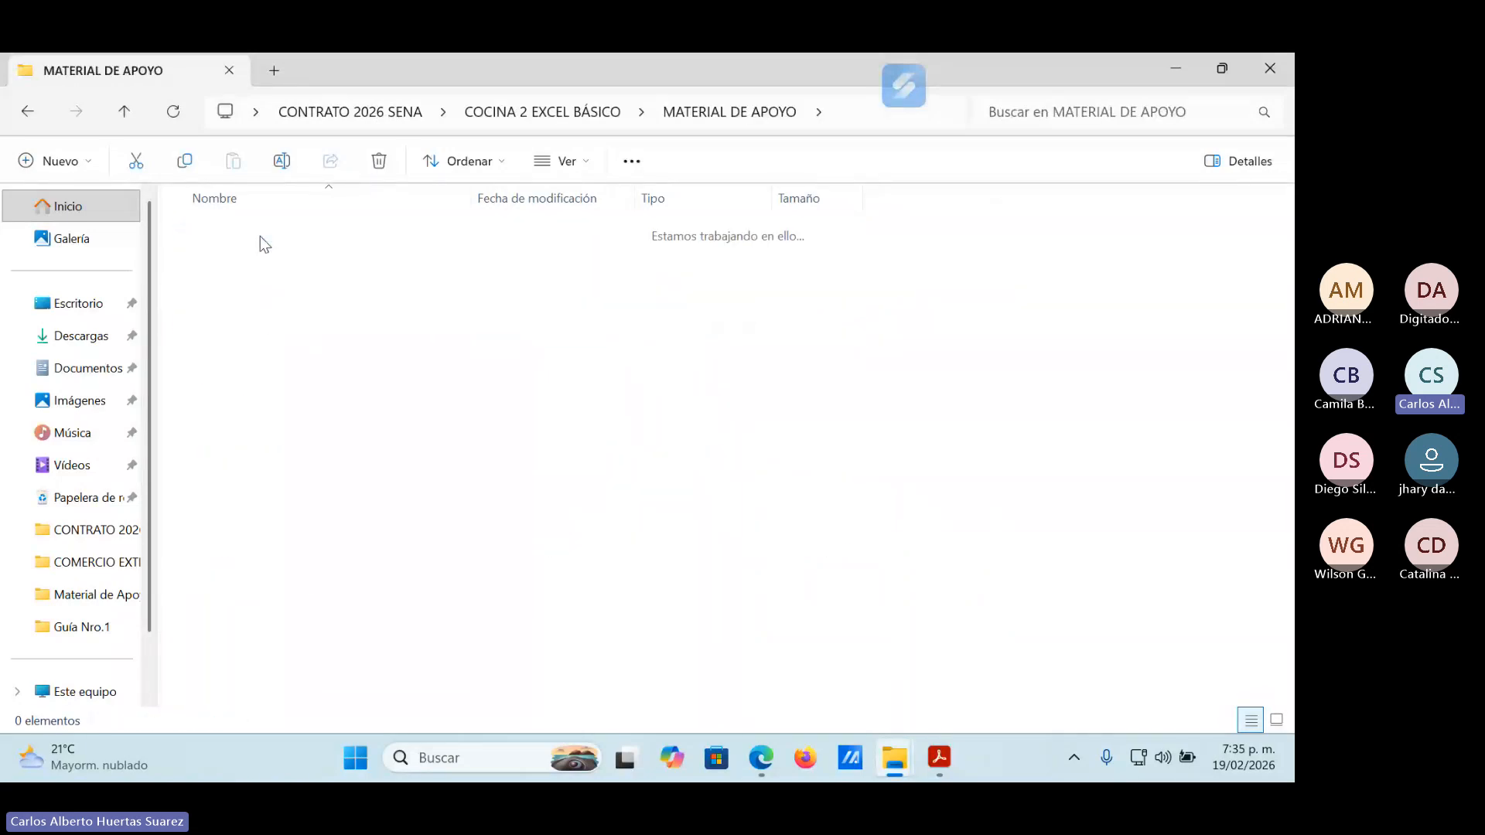
{"action": "left_click", "coordinate": [306, 232]}
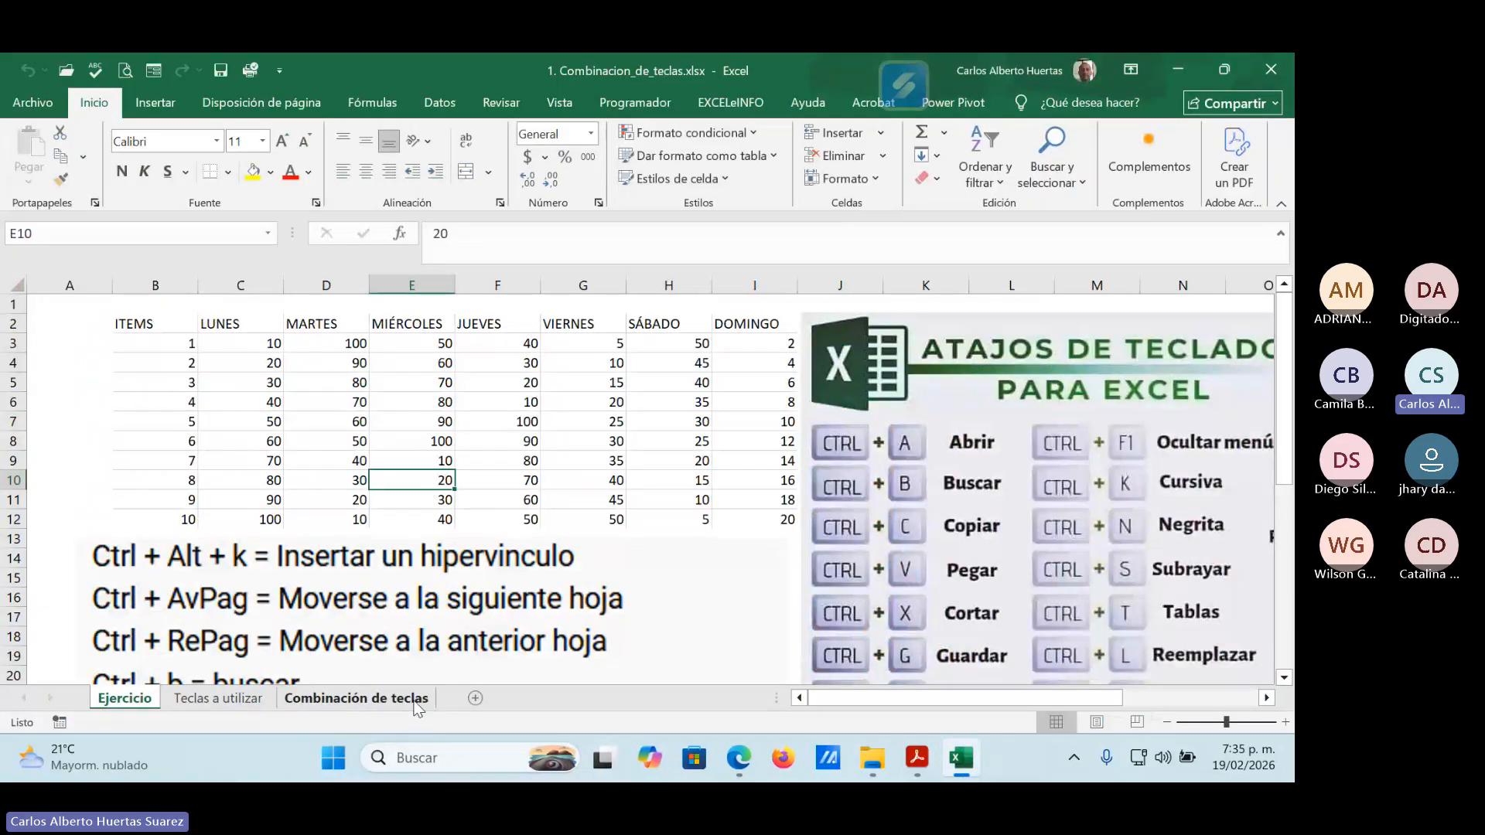
{"action": "left_click", "coordinate": [418, 698]}
{"action": "scroll", "coordinate": [765, 334], "scroll_direction": "up", "scroll_amount": 1}
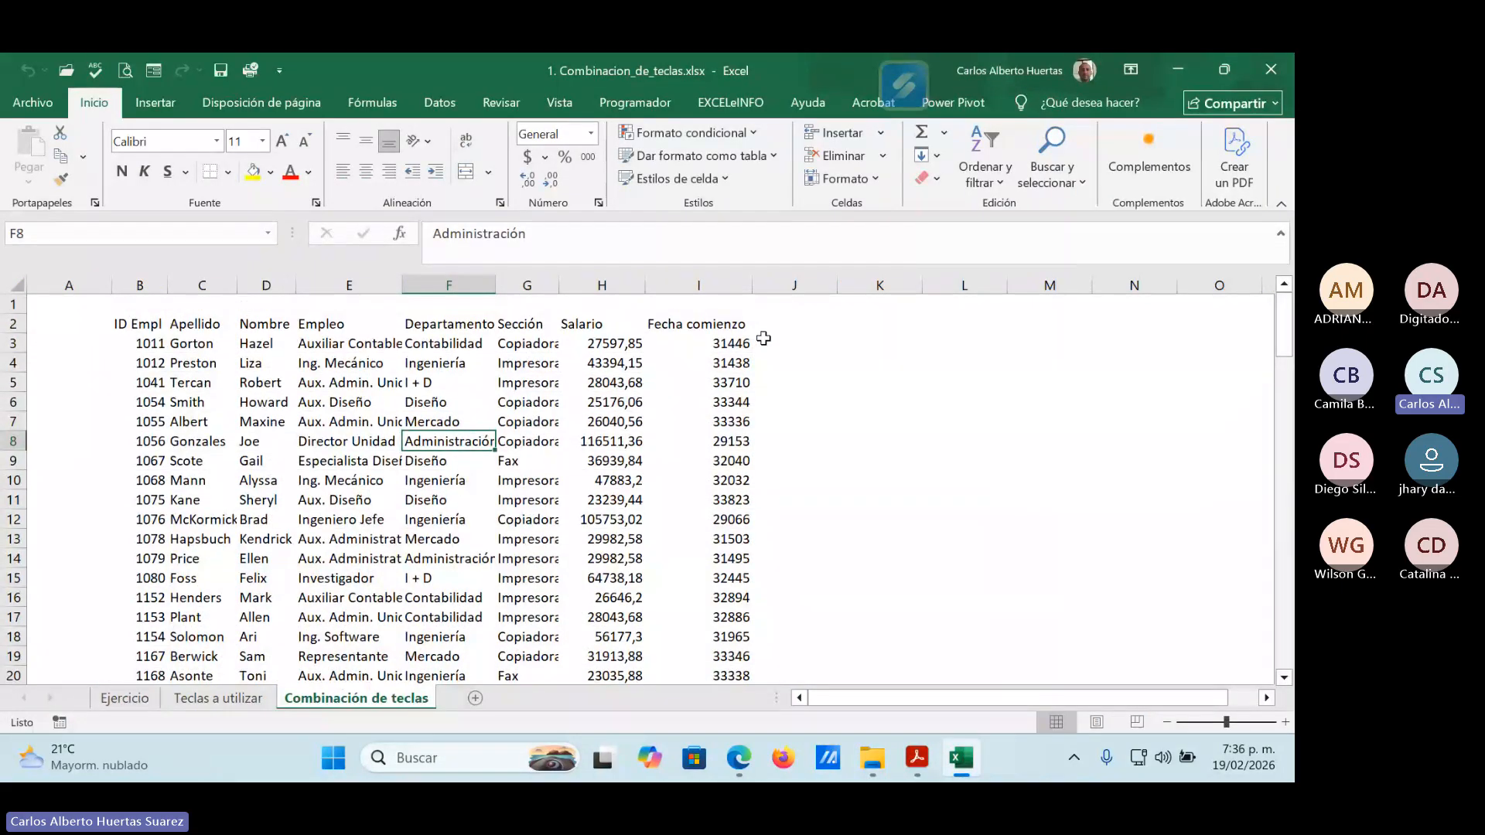
Delete the empty row 1 and the empty column A so the employee data starts in A1.
{"action": "right_click", "coordinate": [13, 303]}
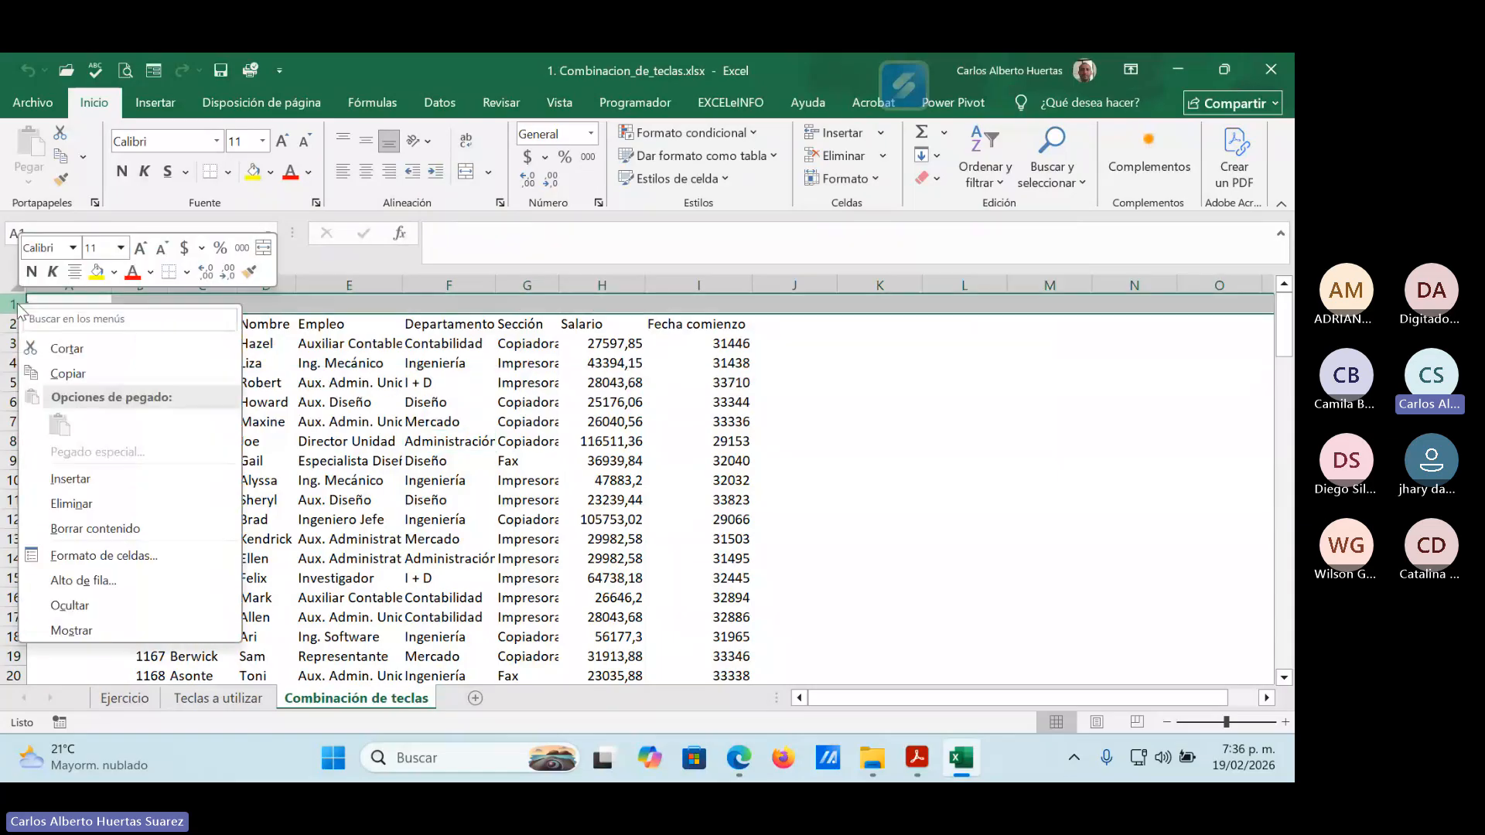
{"action": "left_click", "coordinate": [78, 504]}
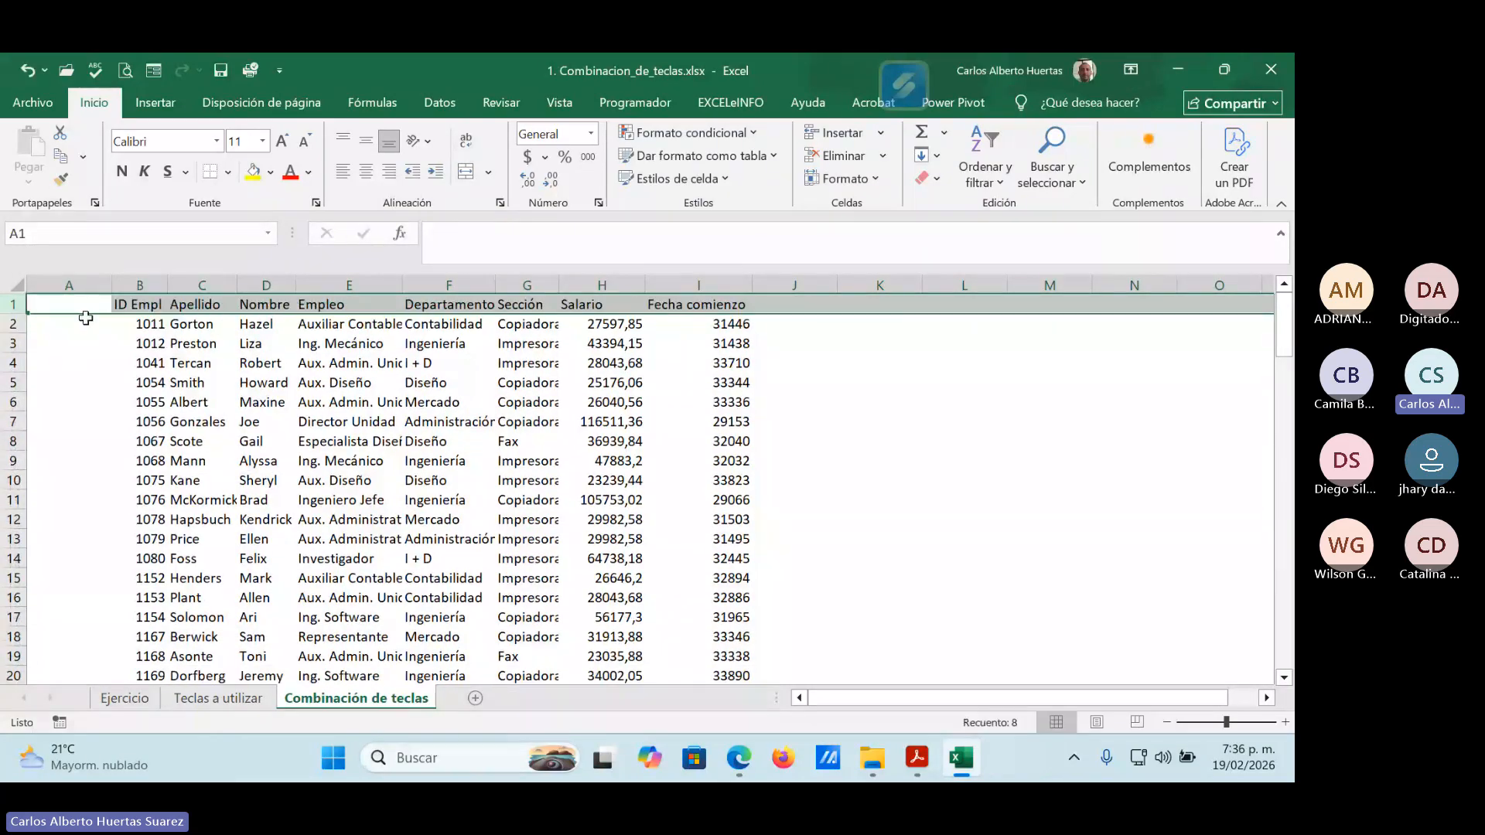
{"action": "right_click", "coordinate": [68, 286]}
{"action": "left_click", "coordinate": [141, 485]}
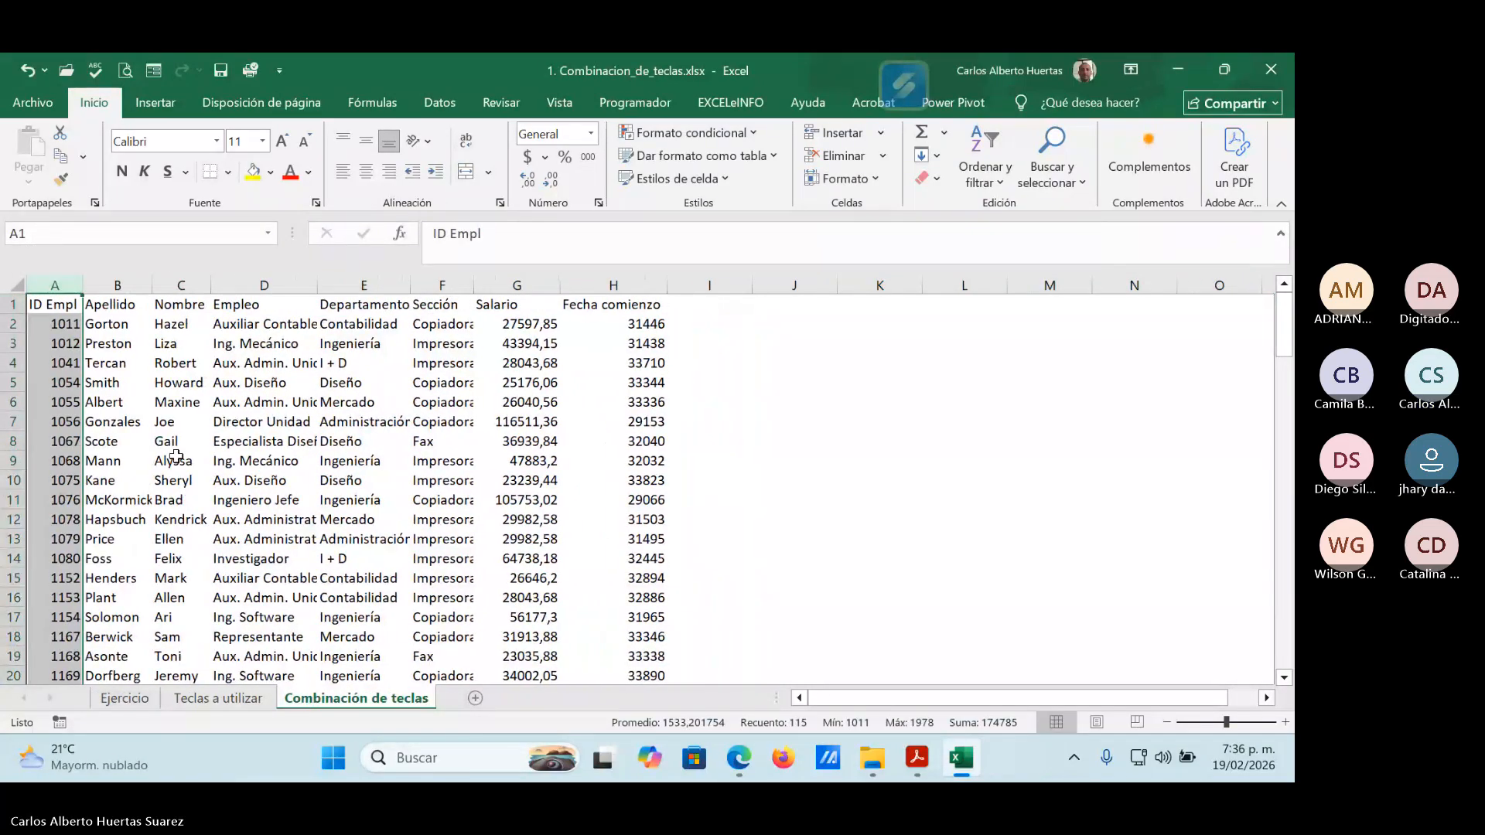
{"action": "left_click", "coordinate": [375, 403]}
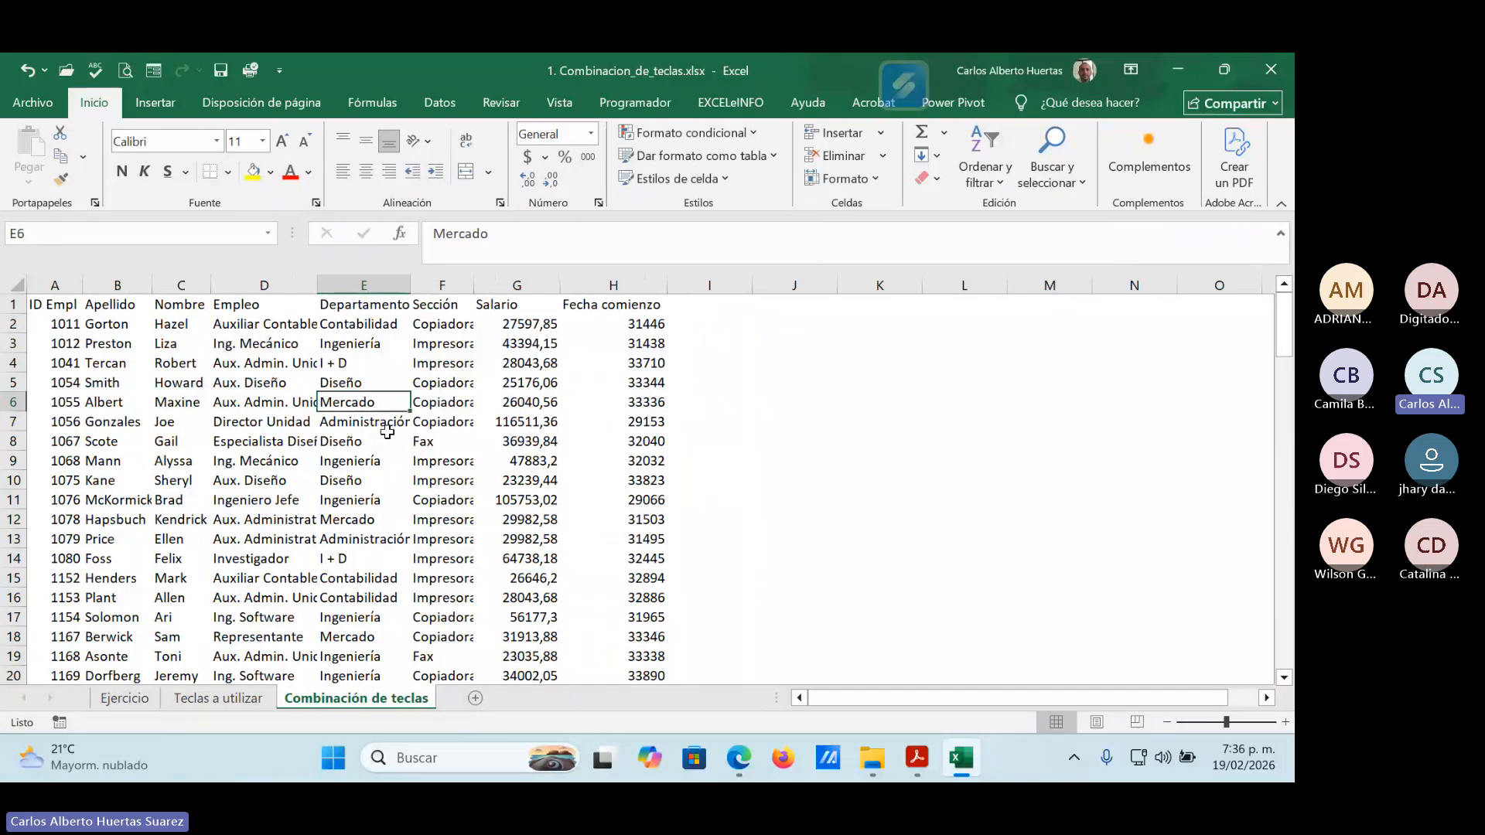
{"action": "left_click", "coordinate": [232, 342]}
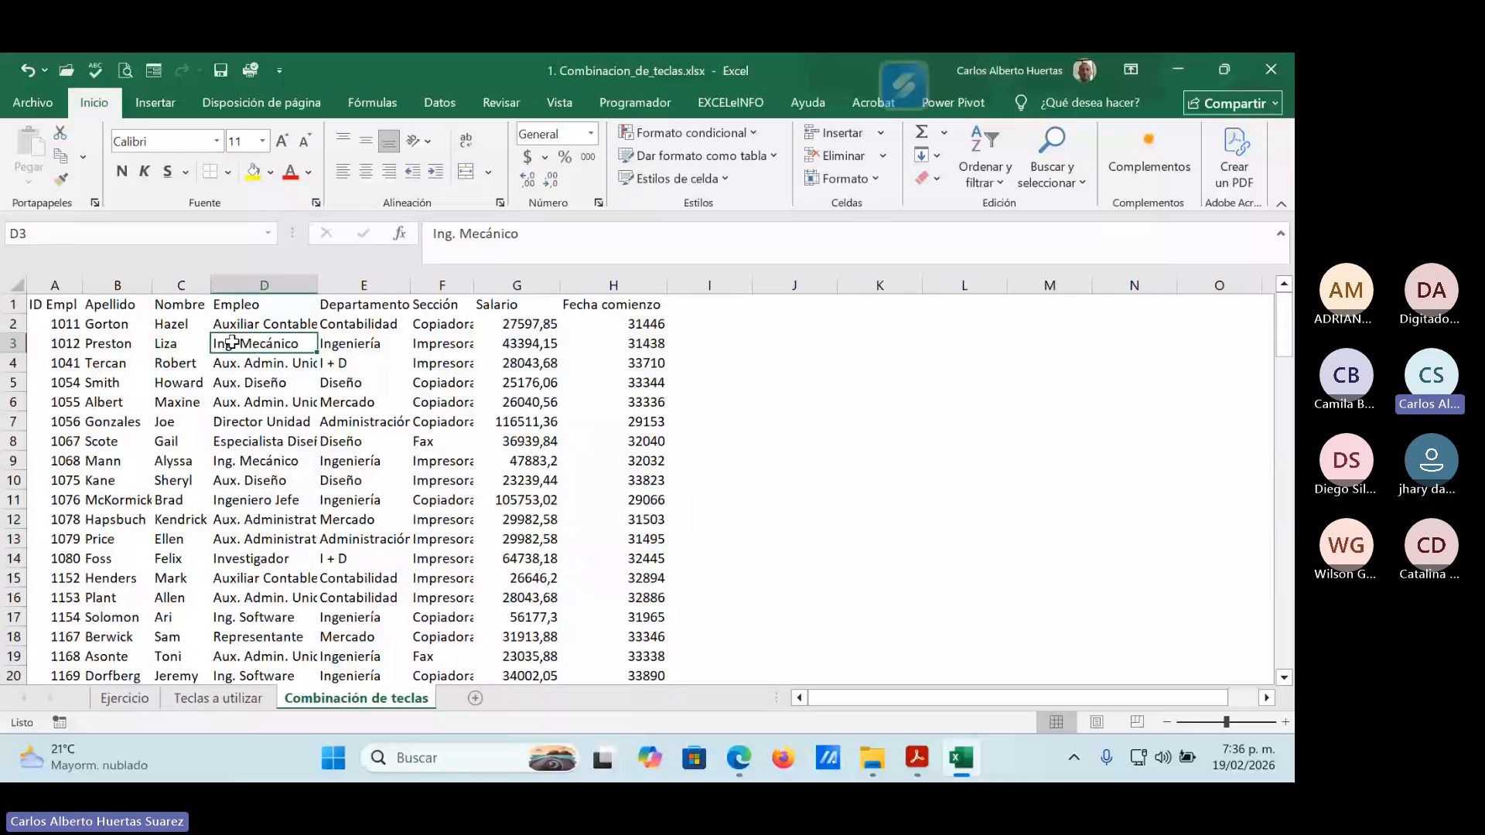
Format the employee data in A1:H115 as a table with headers, and switch its style from light blue to light orange.
{"action": "left_click", "coordinate": [693, 156]}
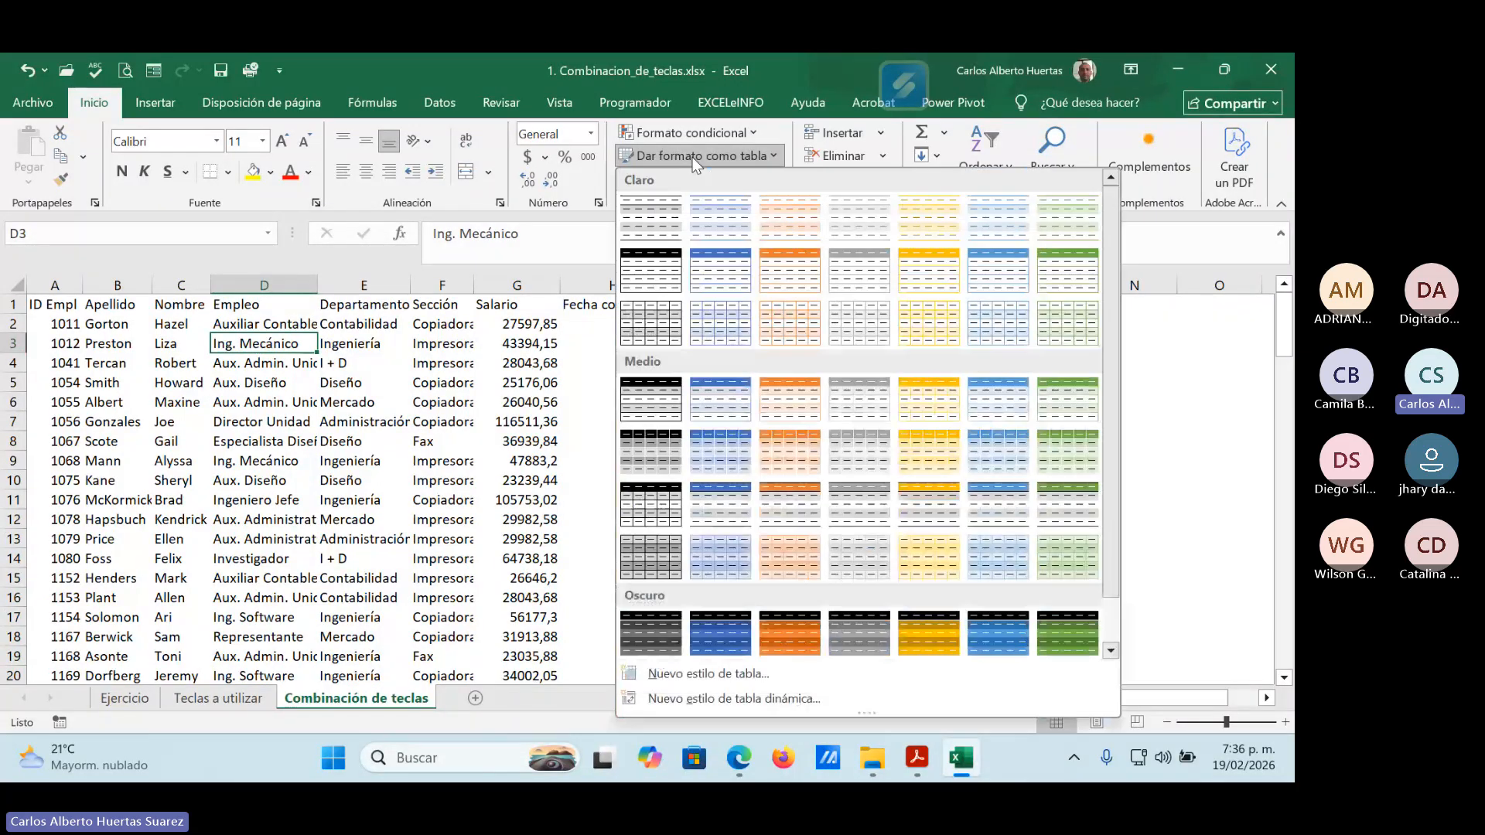
{"action": "left_click", "coordinate": [720, 270]}
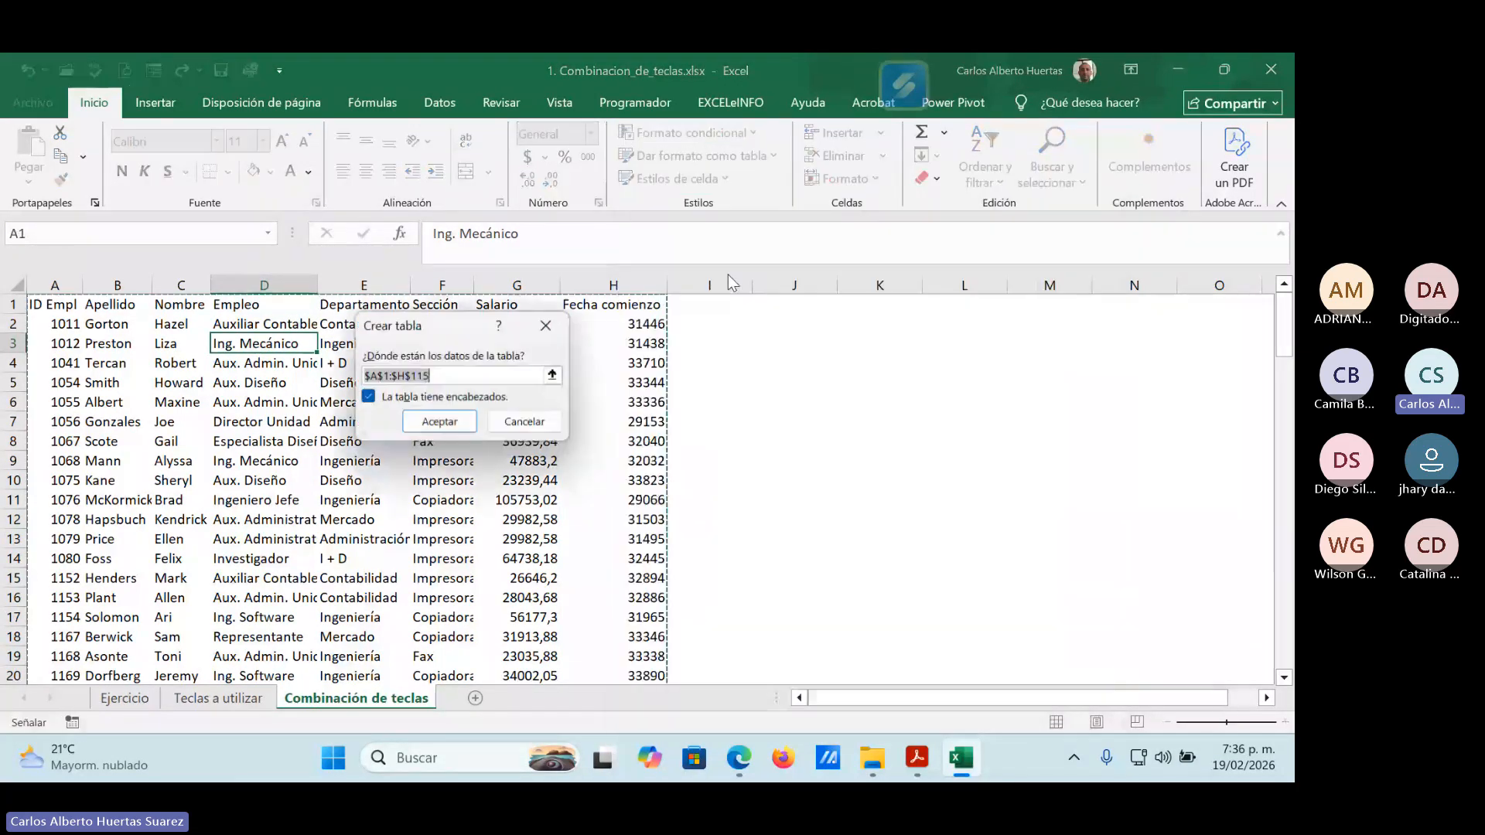
{"action": "left_click", "coordinate": [439, 421]}
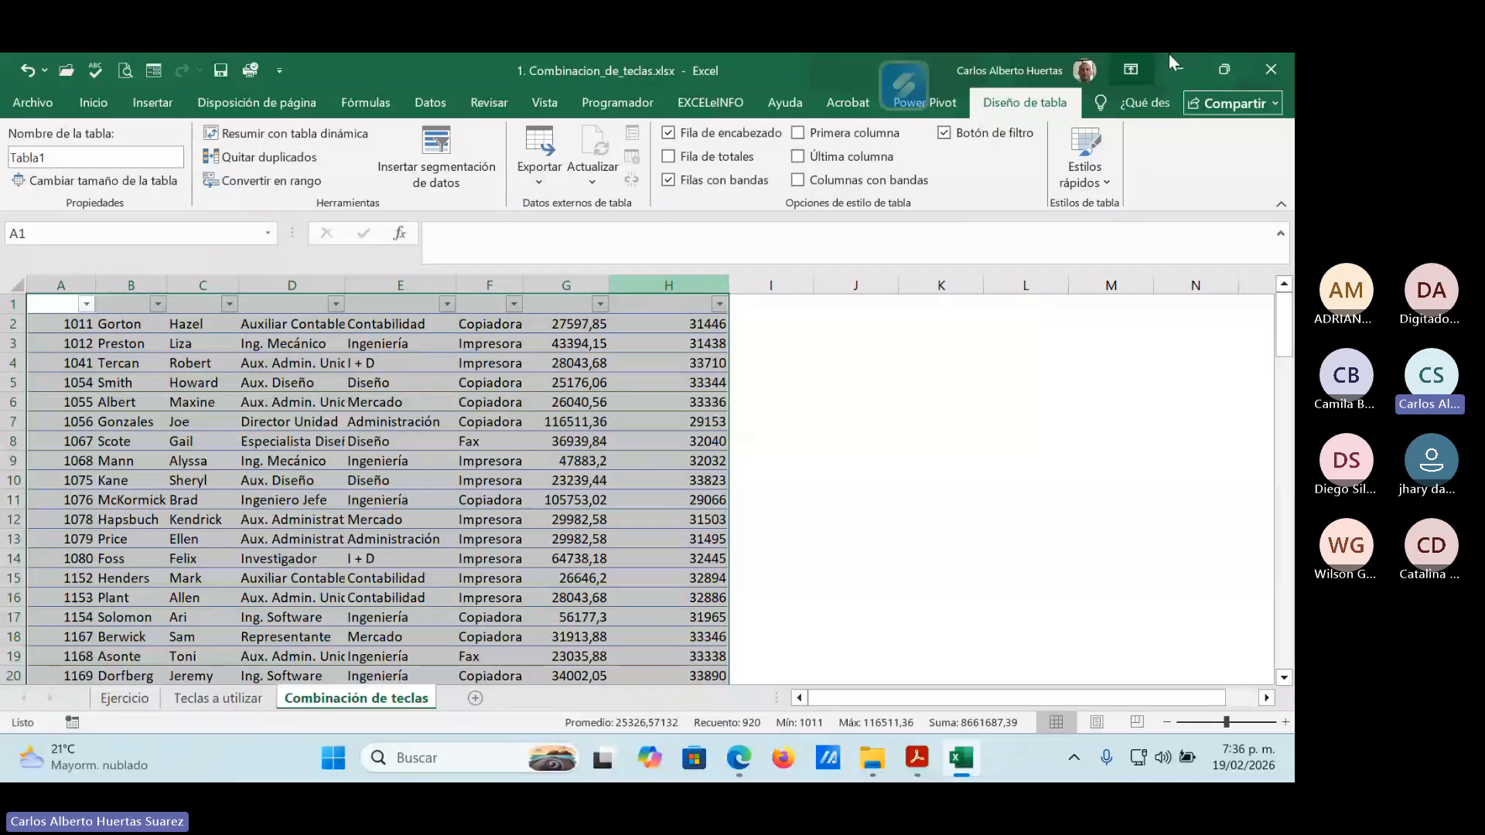
{"action": "left_click", "coordinate": [1092, 184]}
{"action": "left_click", "coordinate": [1028, 283]}
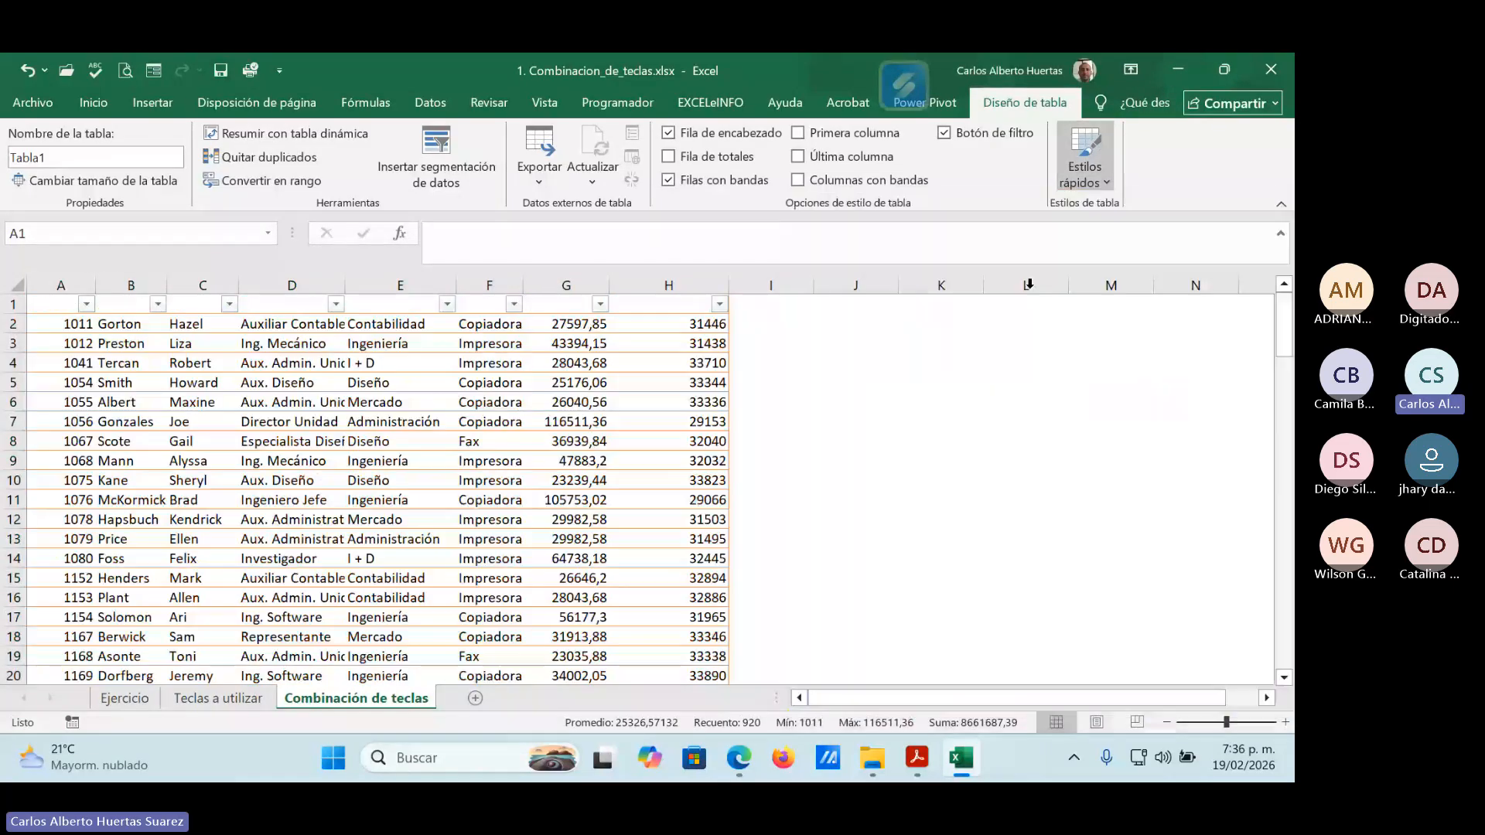
Set the text colour of the table's header row 1 to red.
{"action": "left_click", "coordinate": [263, 406]}
{"action": "key", "text": "ctrl+Home"}
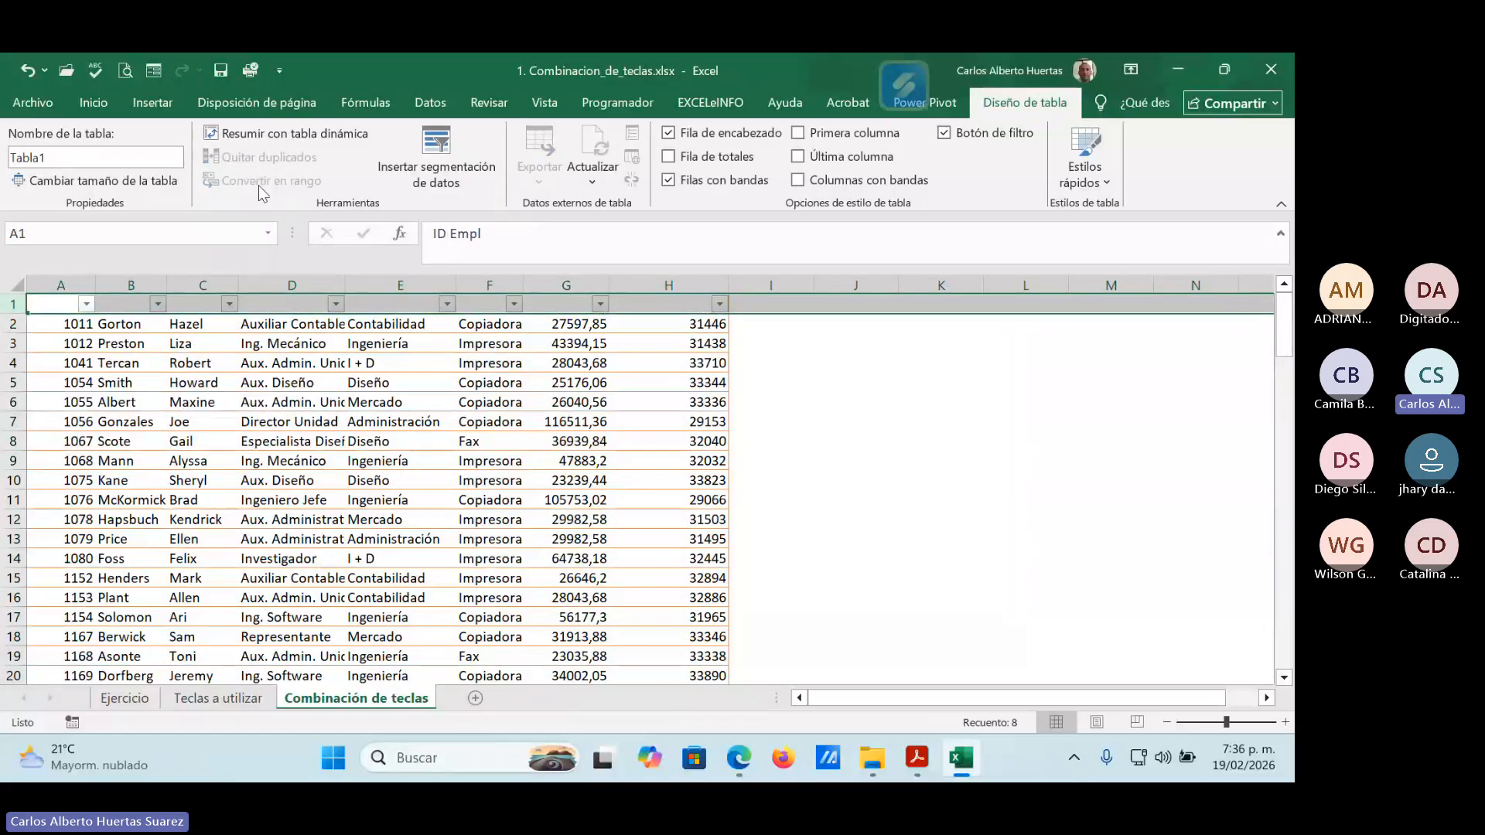
{"action": "left_click", "coordinate": [96, 107]}
{"action": "left_click", "coordinate": [290, 173]}
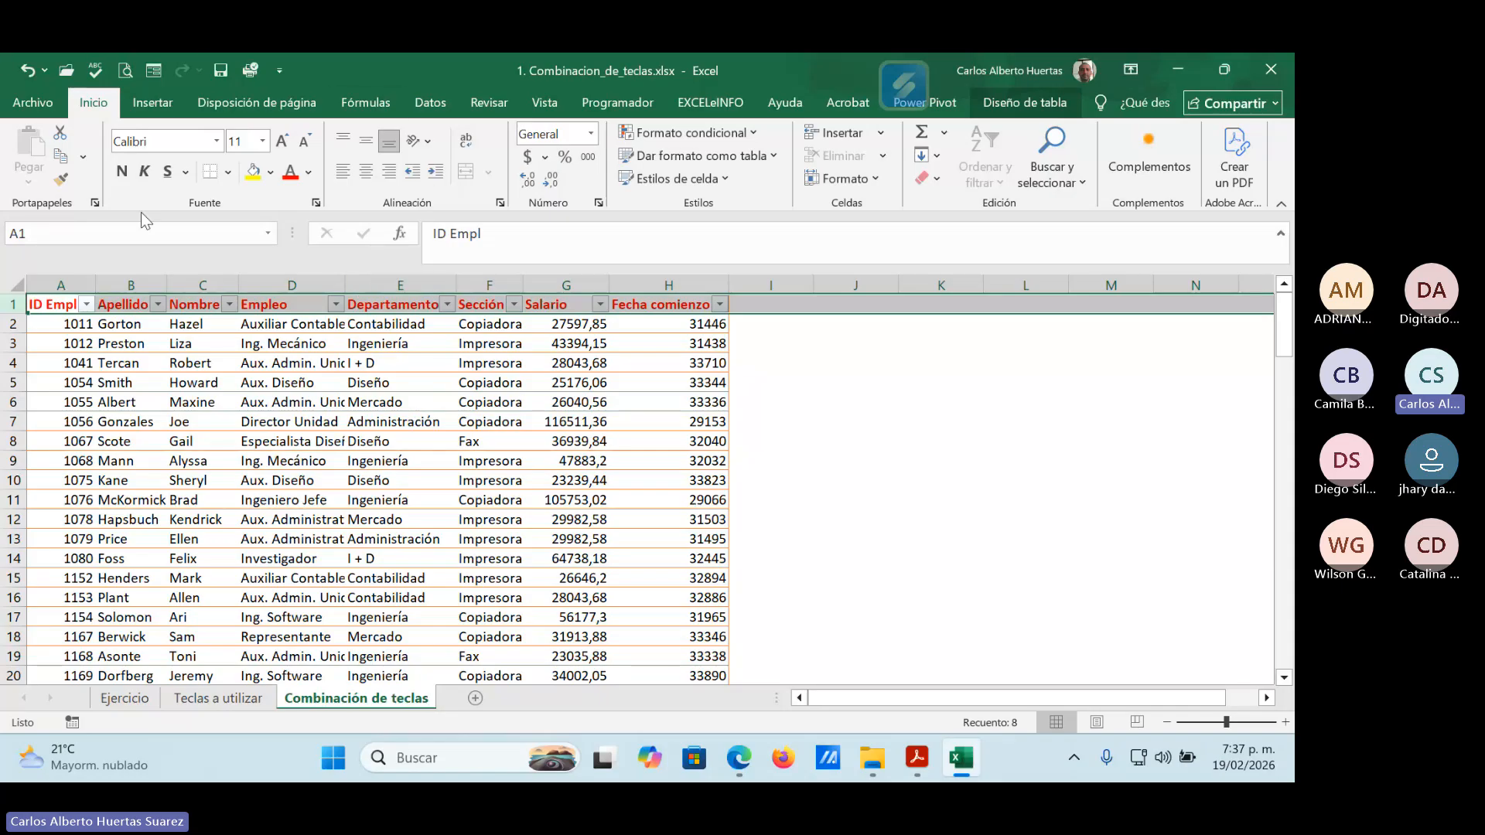
Undo the red header text and the table formatting, and make the headers in A1:H1 bold, italic and size 14.
{"action": "left_click", "coordinate": [27, 68]}
{"action": "left_click", "coordinate": [26, 69]}
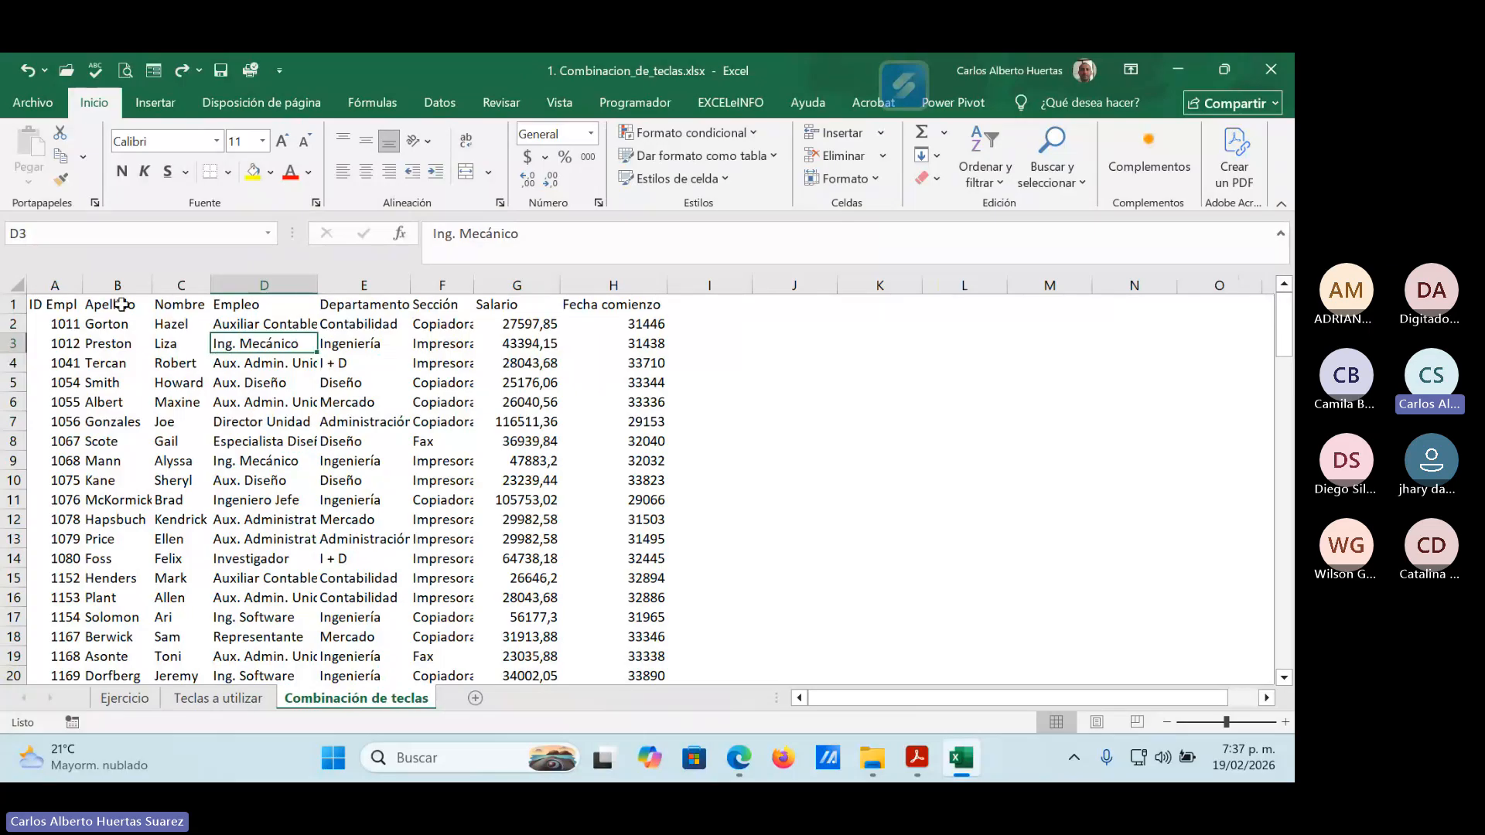
{"action": "left_click", "coordinate": [46, 305]}
{"action": "left_click_drag", "start_coordinate": [46, 305], "coordinate": [625, 309]}
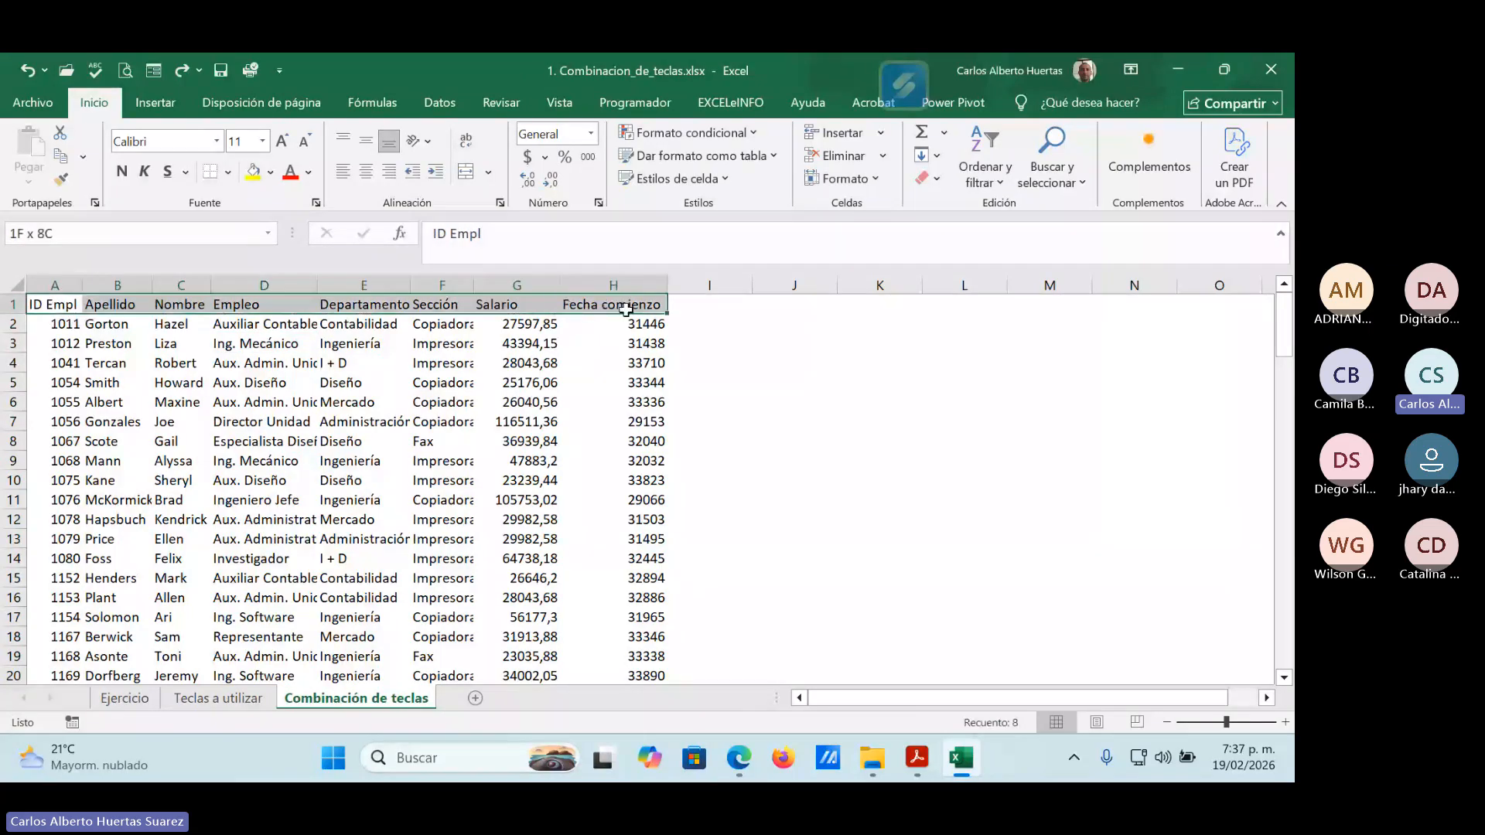
{"action": "left_click", "coordinate": [122, 179]}
{"action": "left_click", "coordinate": [144, 172]}
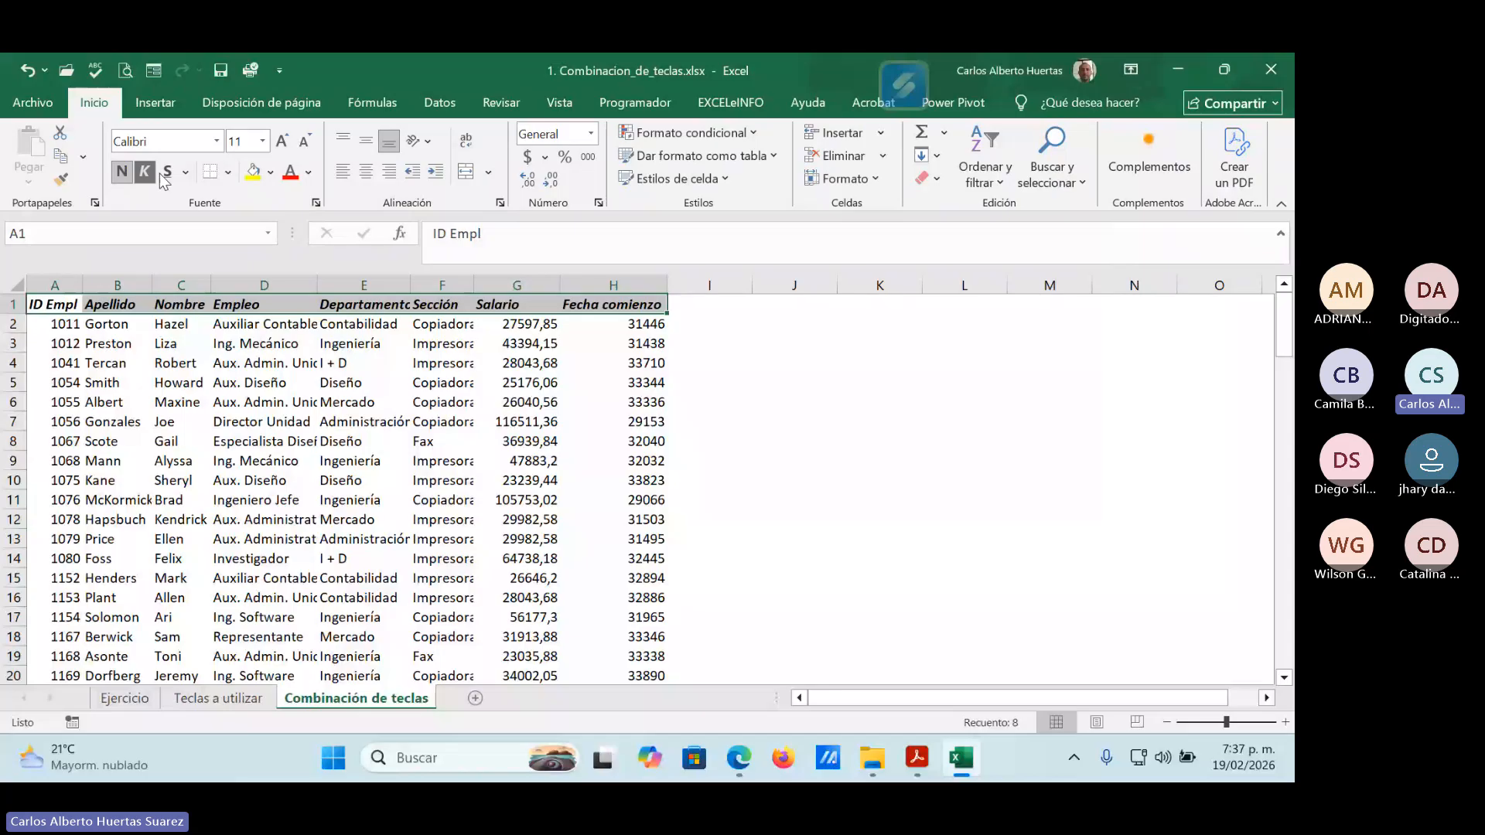
{"action": "left_click", "coordinate": [283, 141]}
{"action": "left_click", "coordinate": [282, 140]}
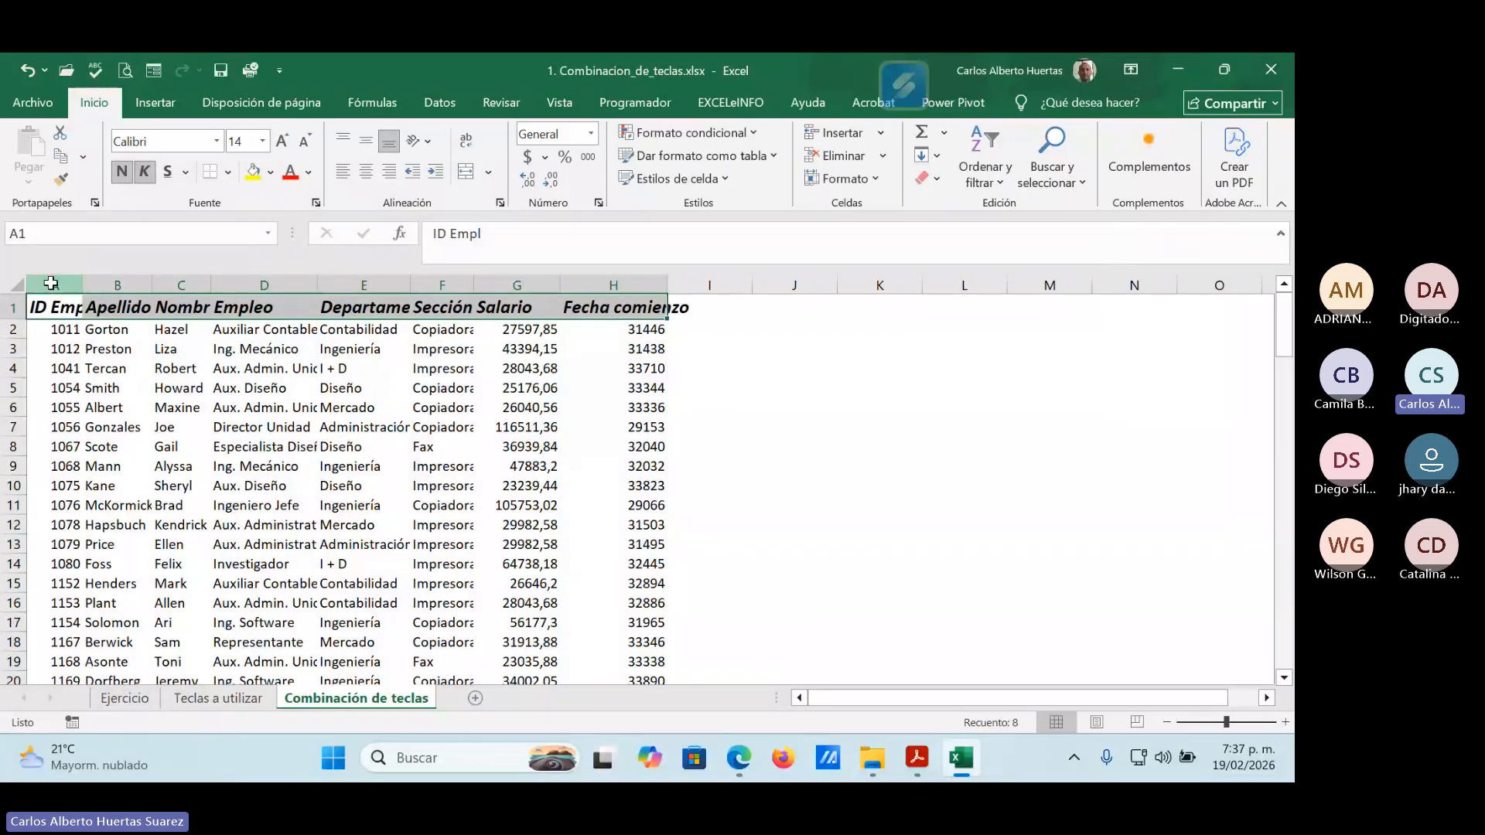
Autofit the widths of columns A to H to their contents.
{"action": "left_click_drag", "start_coordinate": [51, 283], "coordinate": [633, 279]}
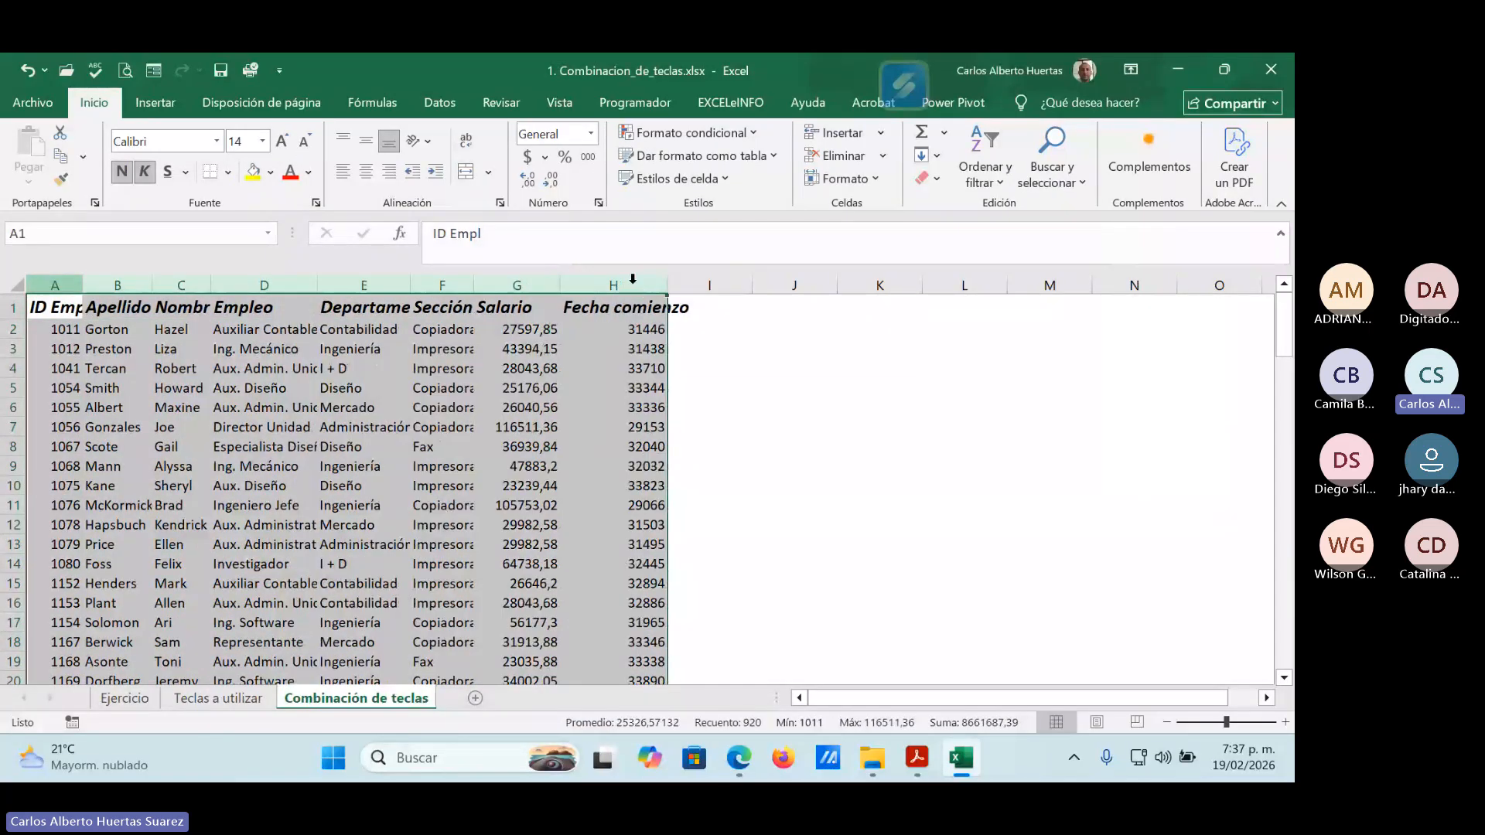
{"action": "double_click", "coordinate": [560, 285]}
{"action": "left_click", "coordinate": [706, 426]}
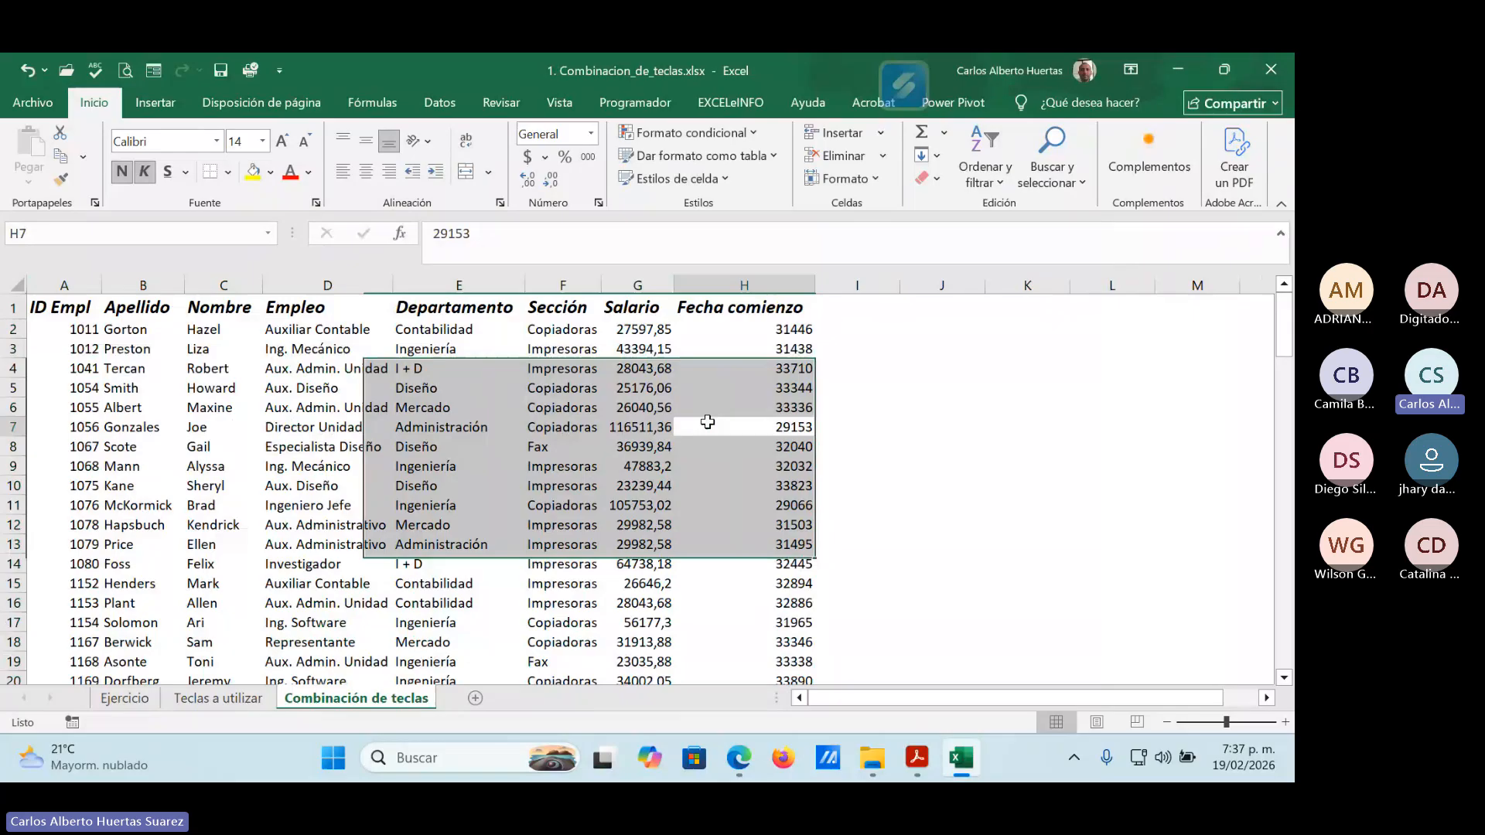
Format the Salario column with the accounting $ number format and the Fecha comienzo column as short date.
{"action": "left_click", "coordinate": [638, 286]}
{"action": "left_click", "coordinate": [530, 161]}
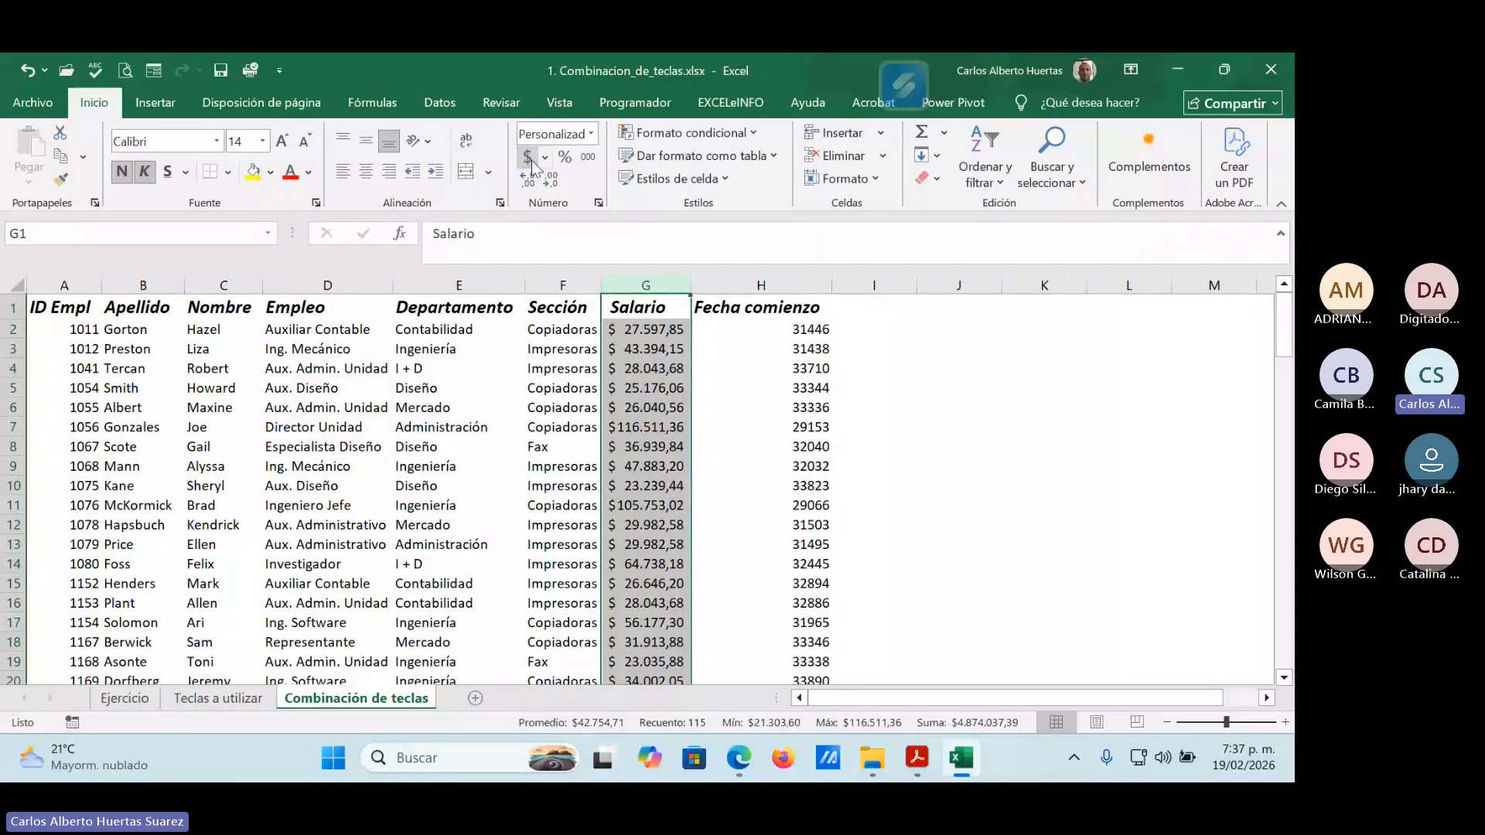
{"action": "left_click", "coordinate": [766, 285]}
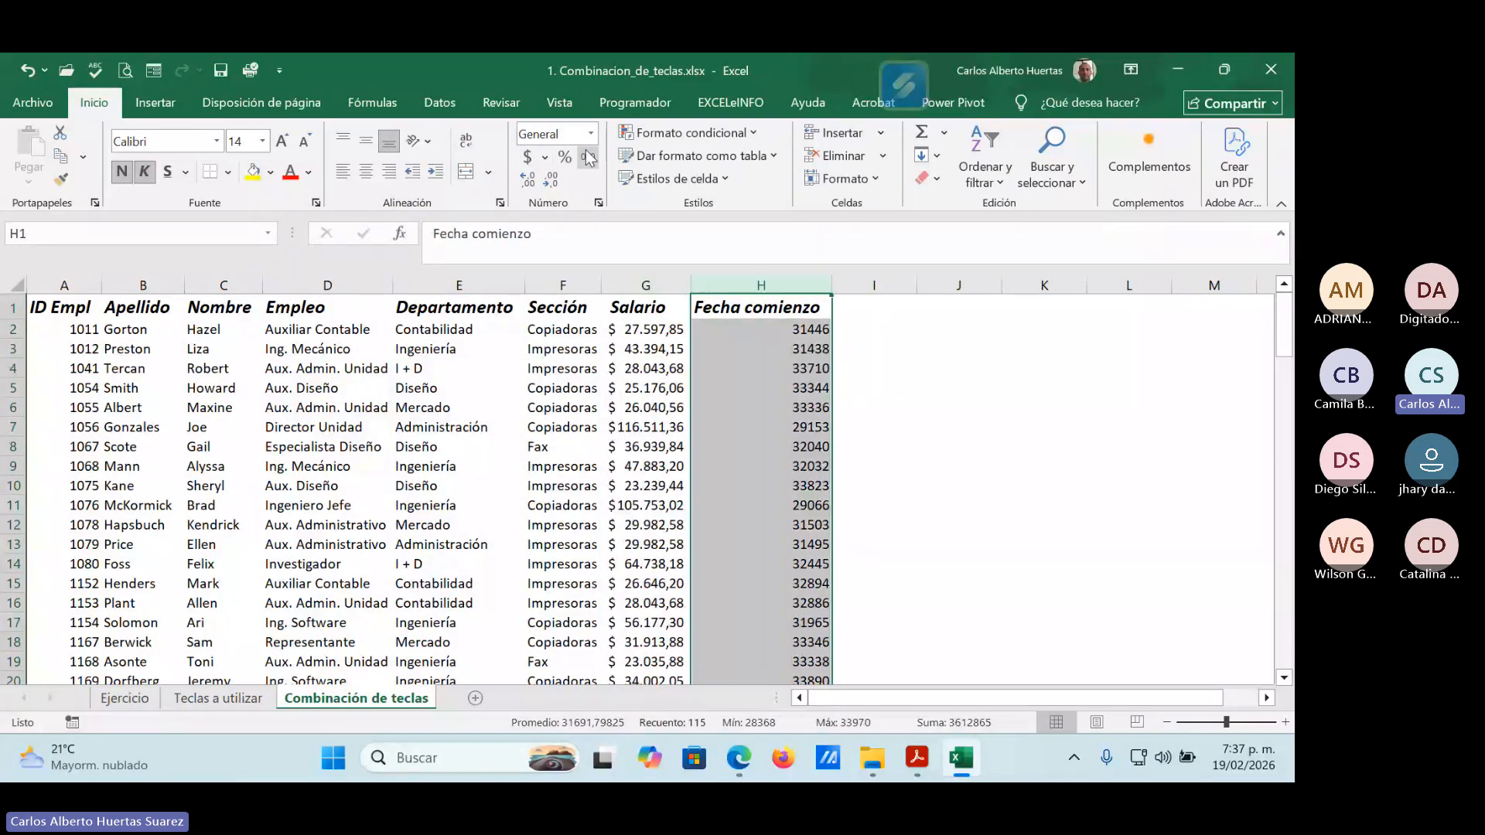
{"action": "left_click", "coordinate": [591, 134]}
{"action": "left_click", "coordinate": [600, 351]}
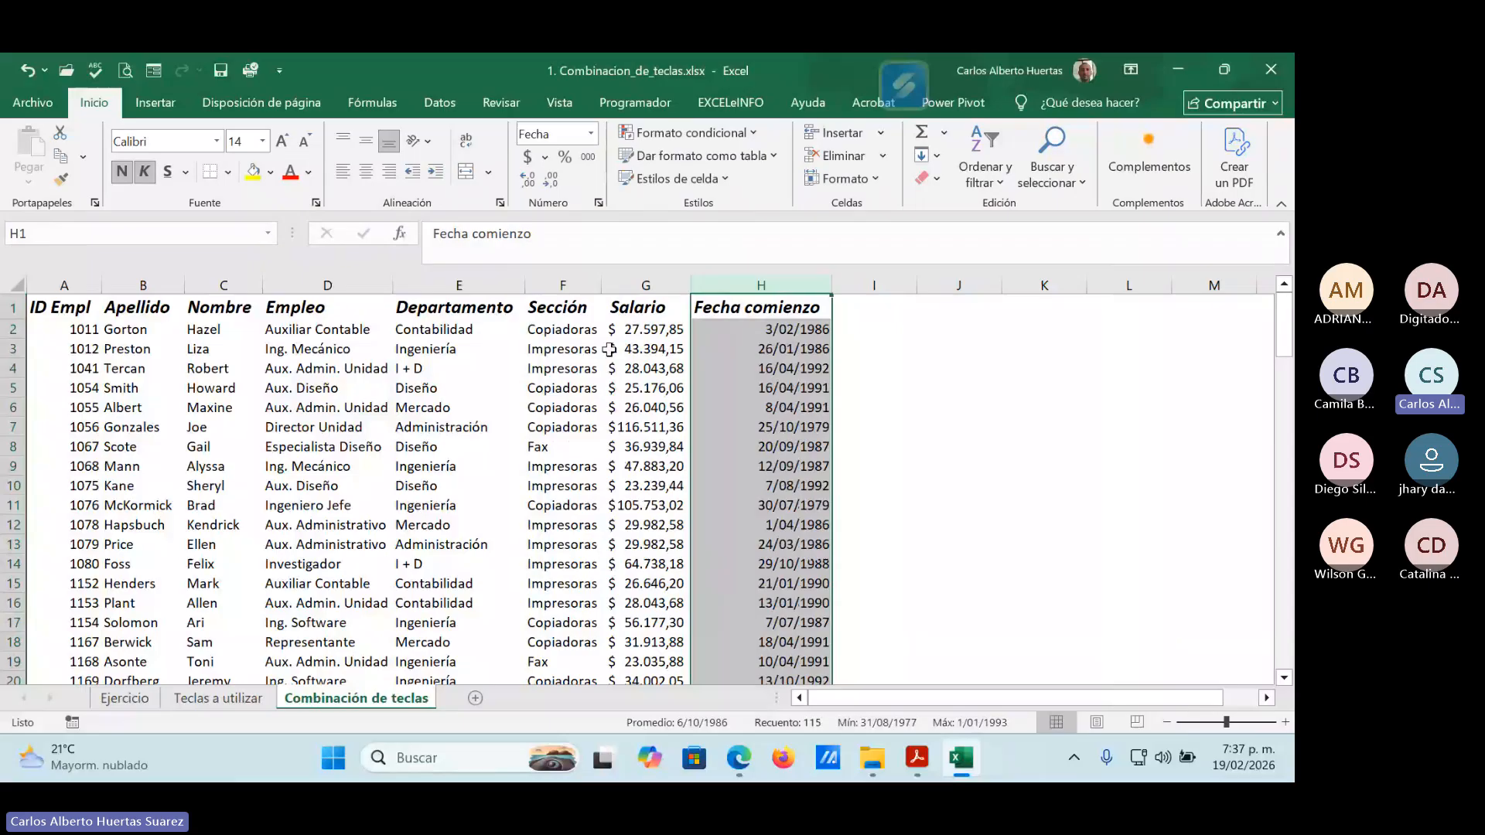
{"action": "left_click", "coordinate": [553, 409]}
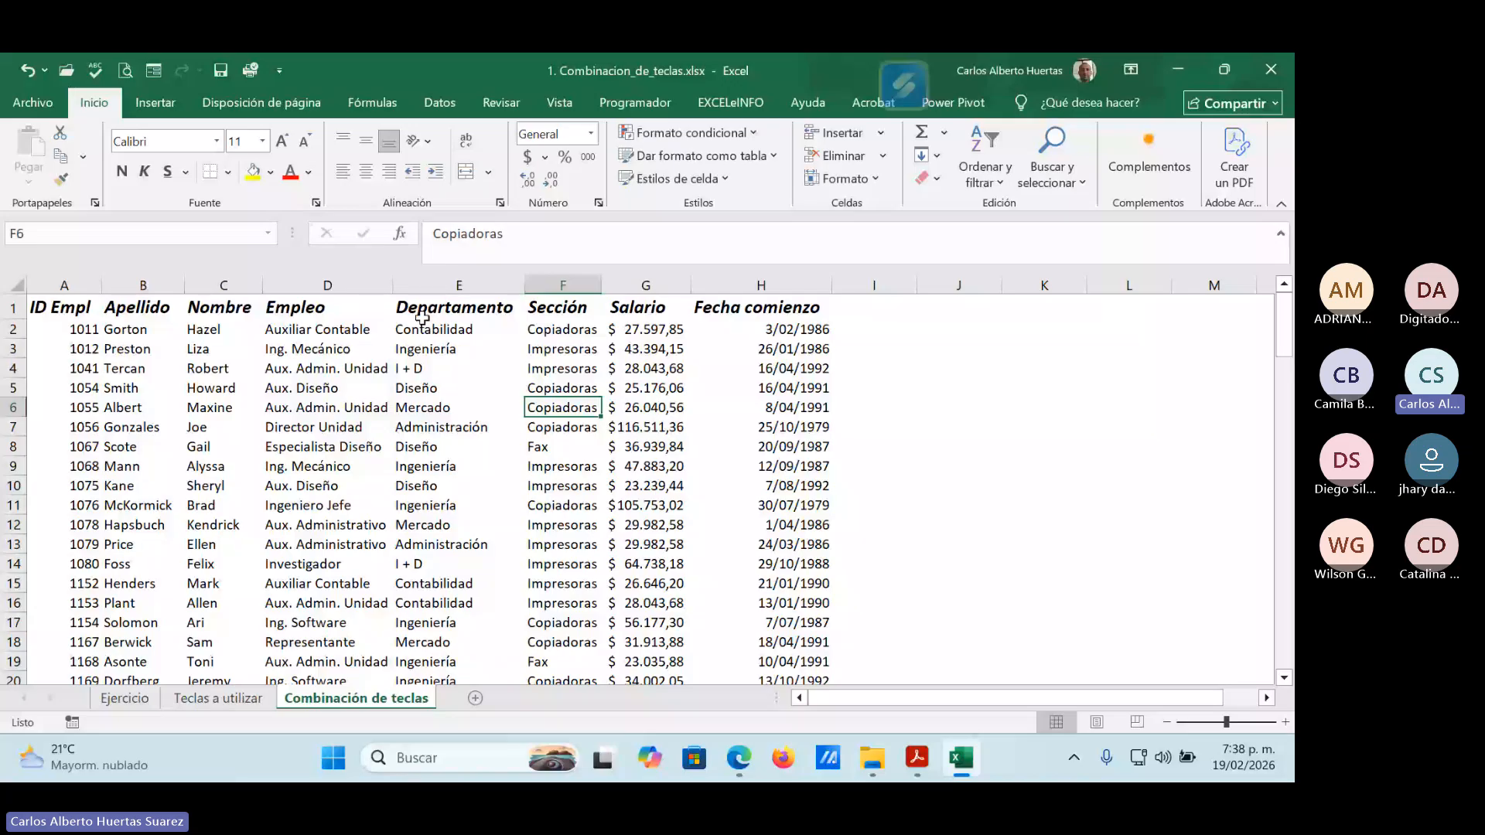
Refit columns A to H to their contents after the number format changes.
{"action": "left_click_drag", "start_coordinate": [69, 284], "coordinate": [731, 282]}
{"action": "left_click", "coordinate": [690, 284]}
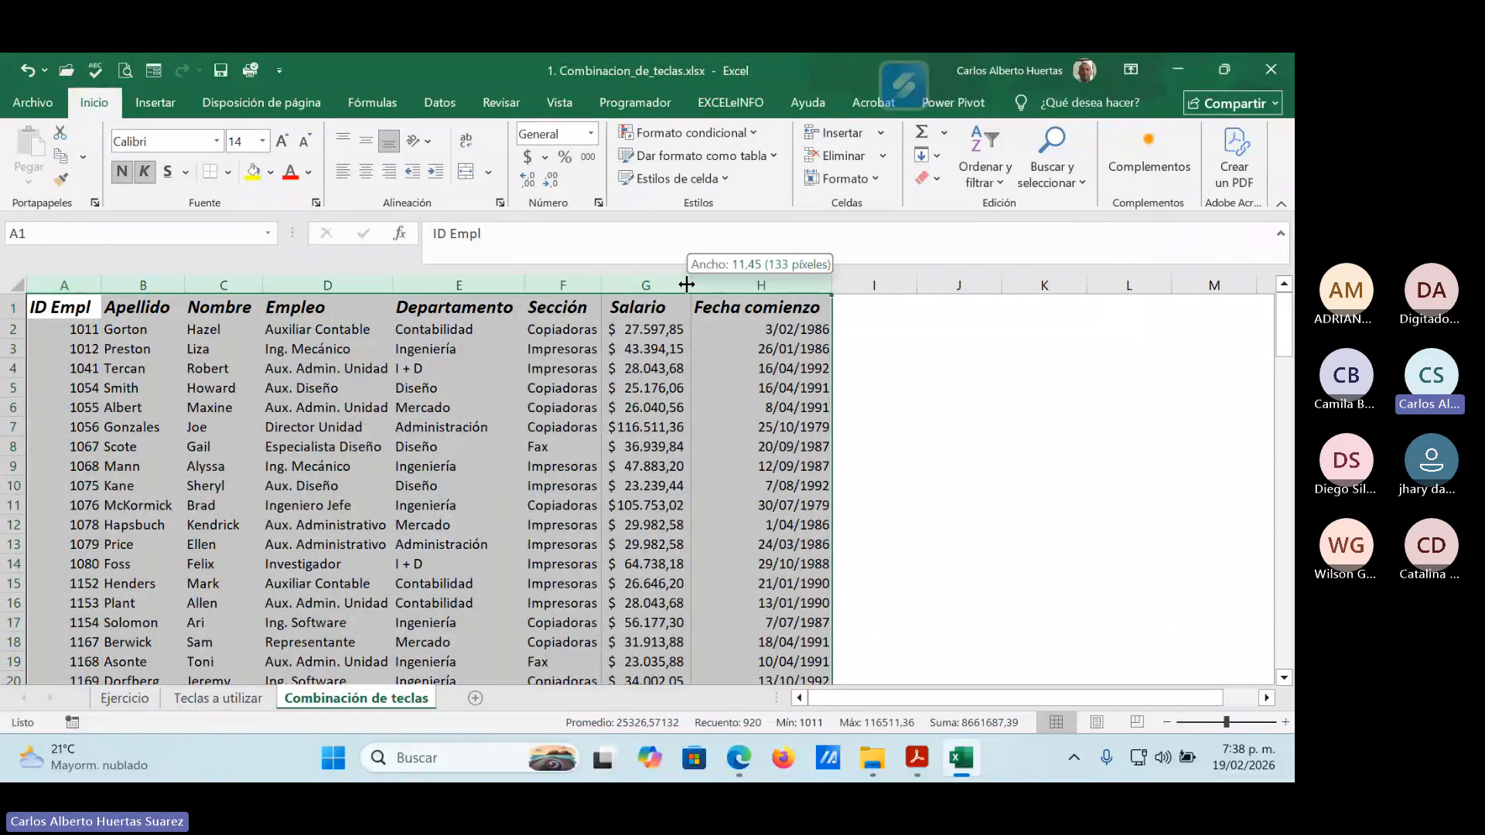
{"action": "left_click", "coordinate": [435, 423]}
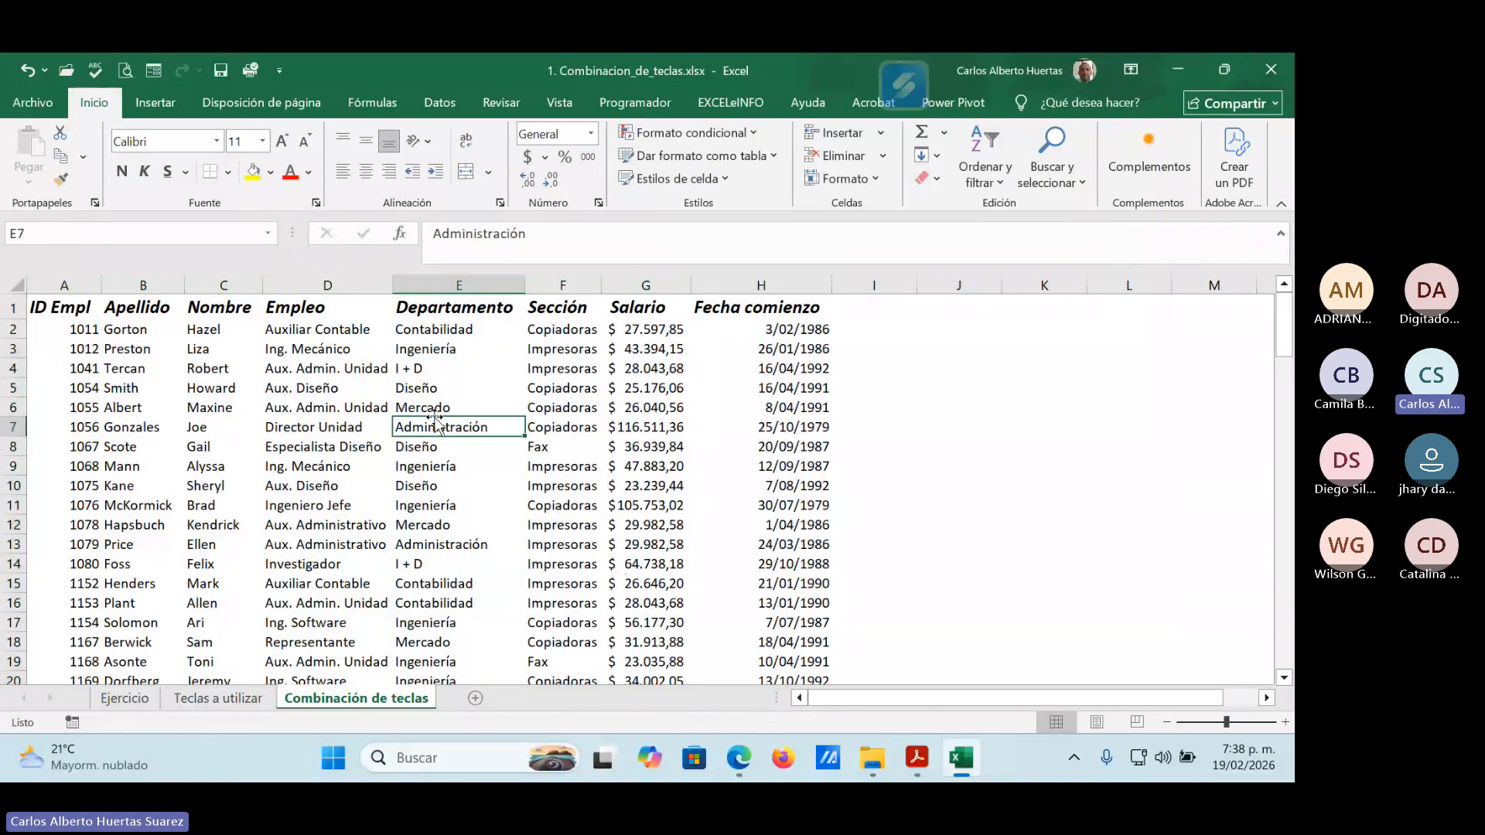
Apply all borders (Todos los bordes) to the employee data from A1 to H115.
{"action": "left_click", "coordinate": [82, 307]}
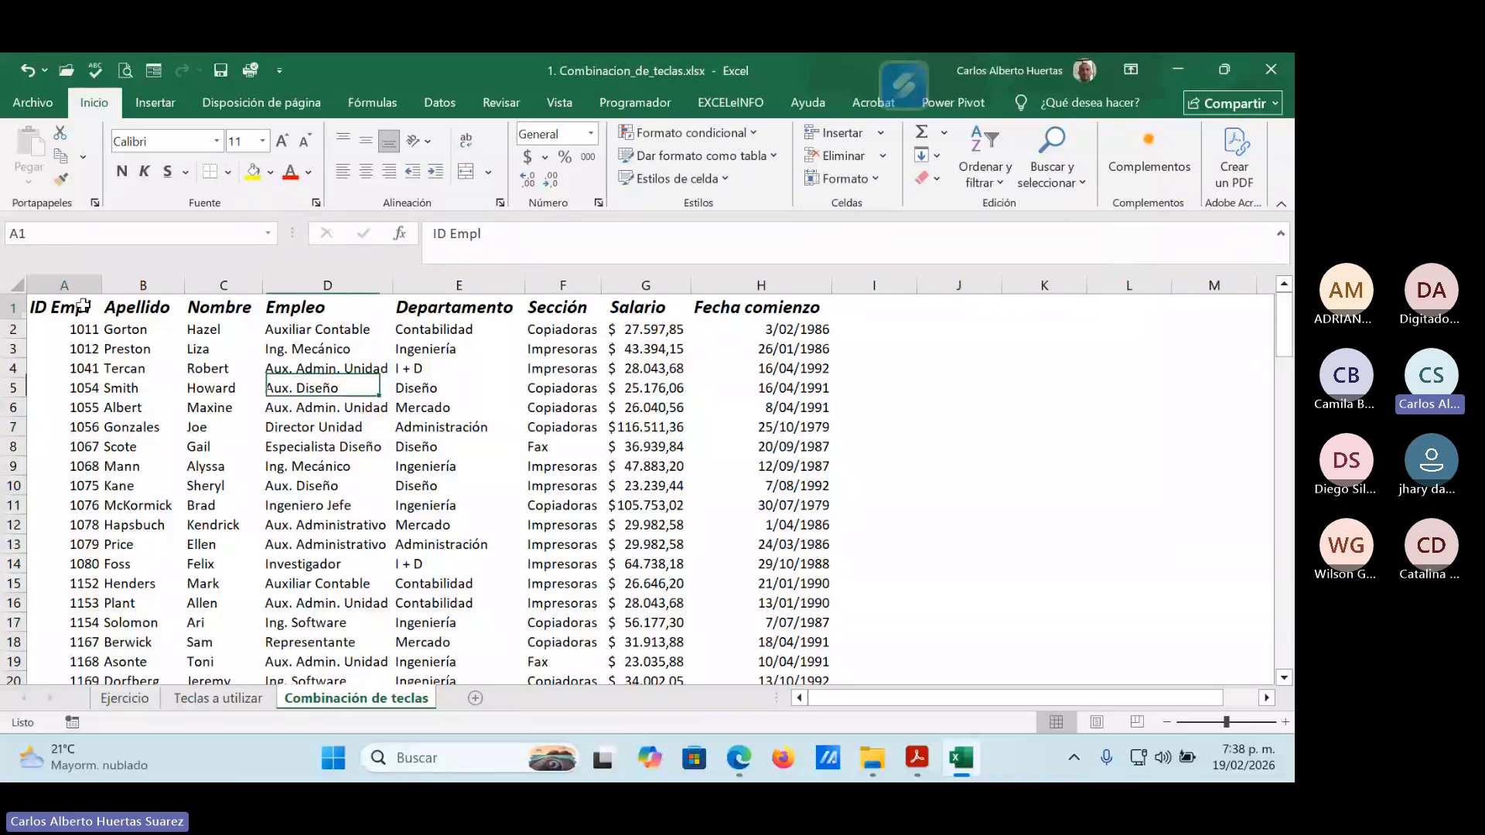
{"action": "key", "text": "ctrl+shift+End"}
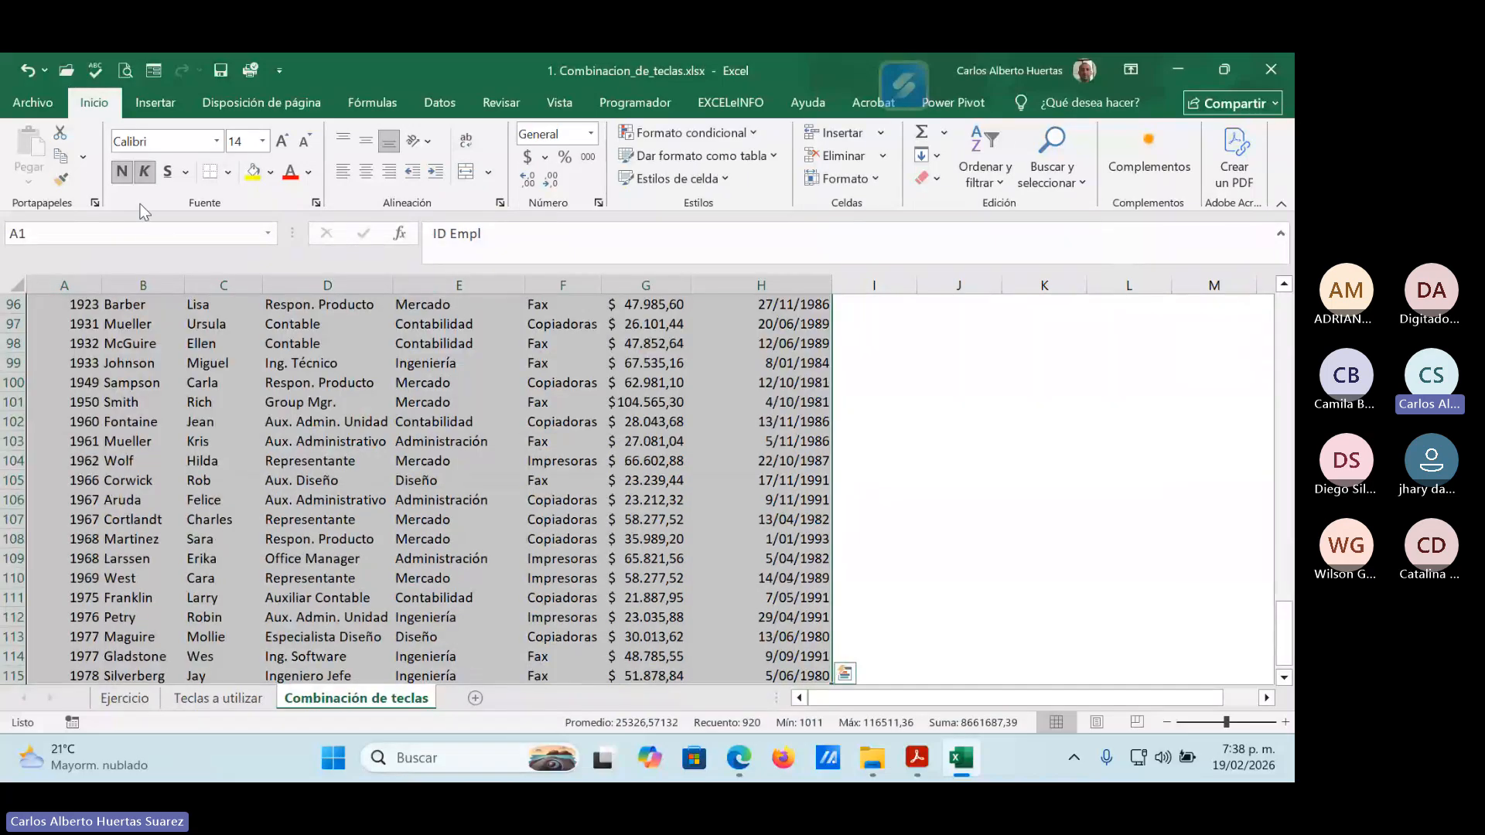
{"action": "left_click", "coordinate": [227, 172]}
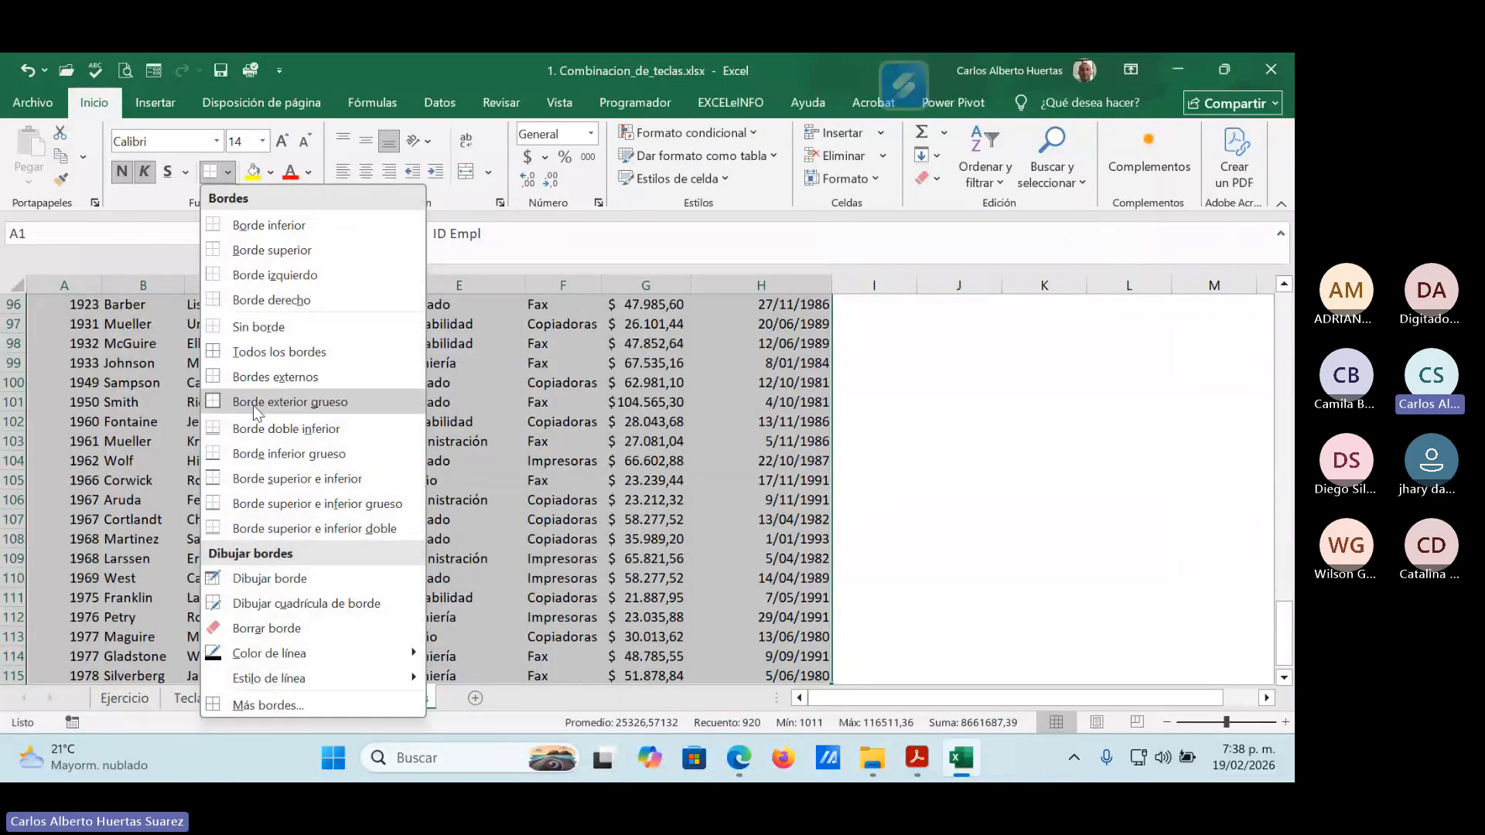
{"action": "left_click", "coordinate": [257, 355]}
{"action": "left_click", "coordinate": [330, 424]}
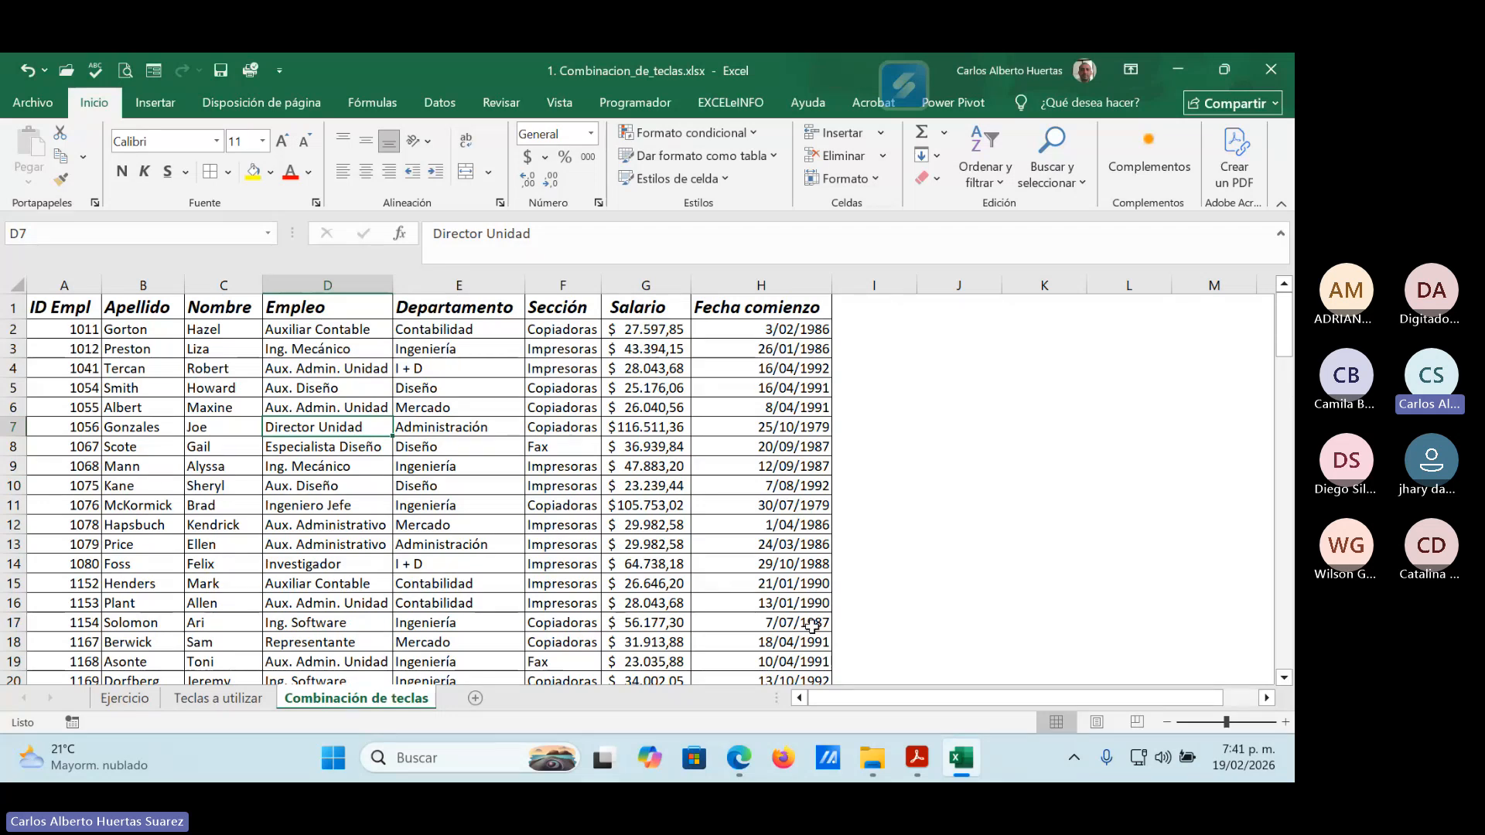
Minimize the workbook and folder windows, check the Teams class meeting and its participants, and minimize the meeting window.
{"action": "left_click", "coordinate": [1179, 65]}
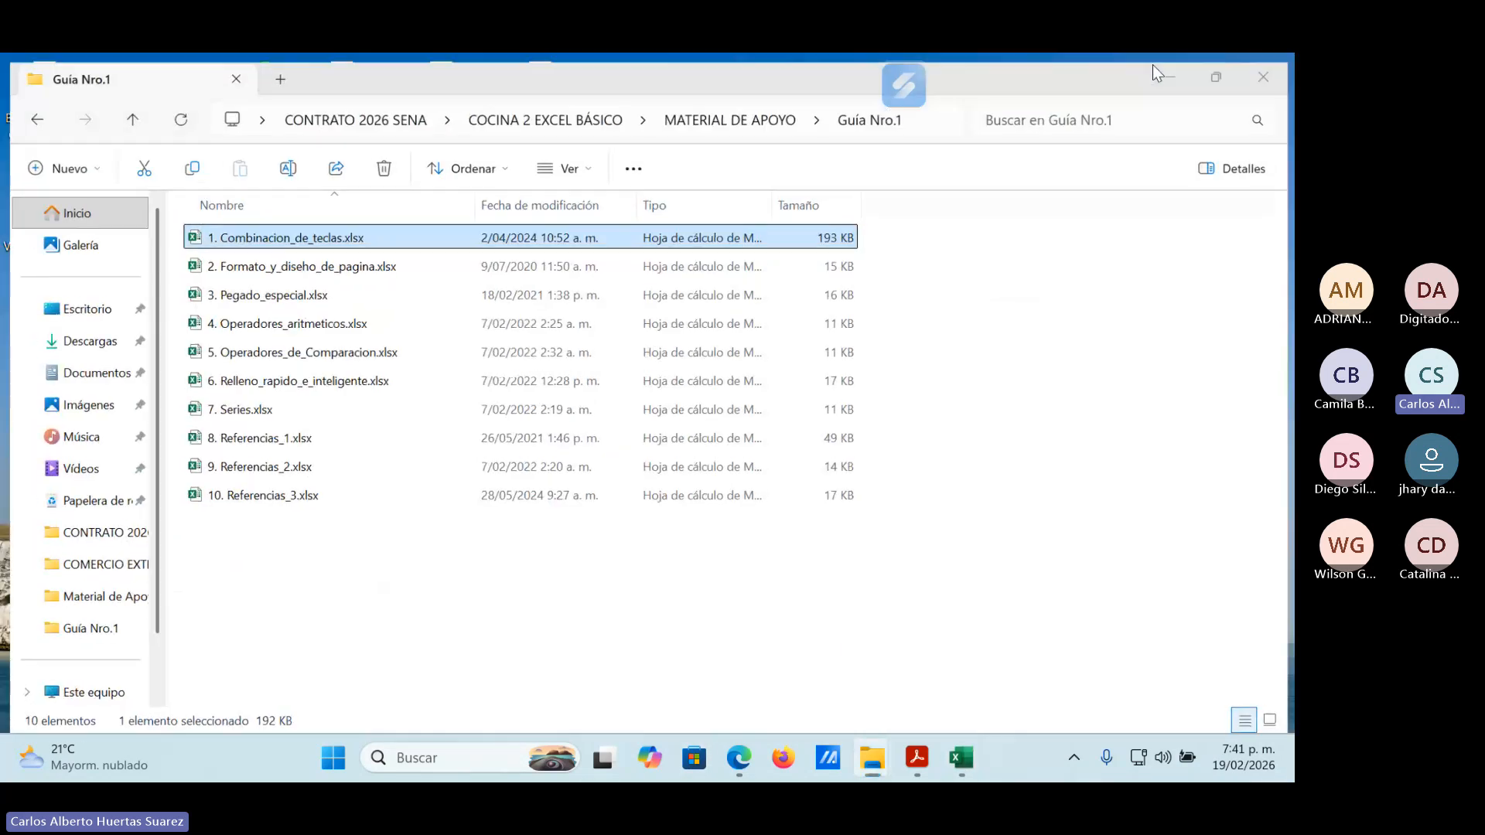
{"action": "left_click", "coordinate": [1134, 135]}
{"action": "left_click", "coordinate": [739, 757]}
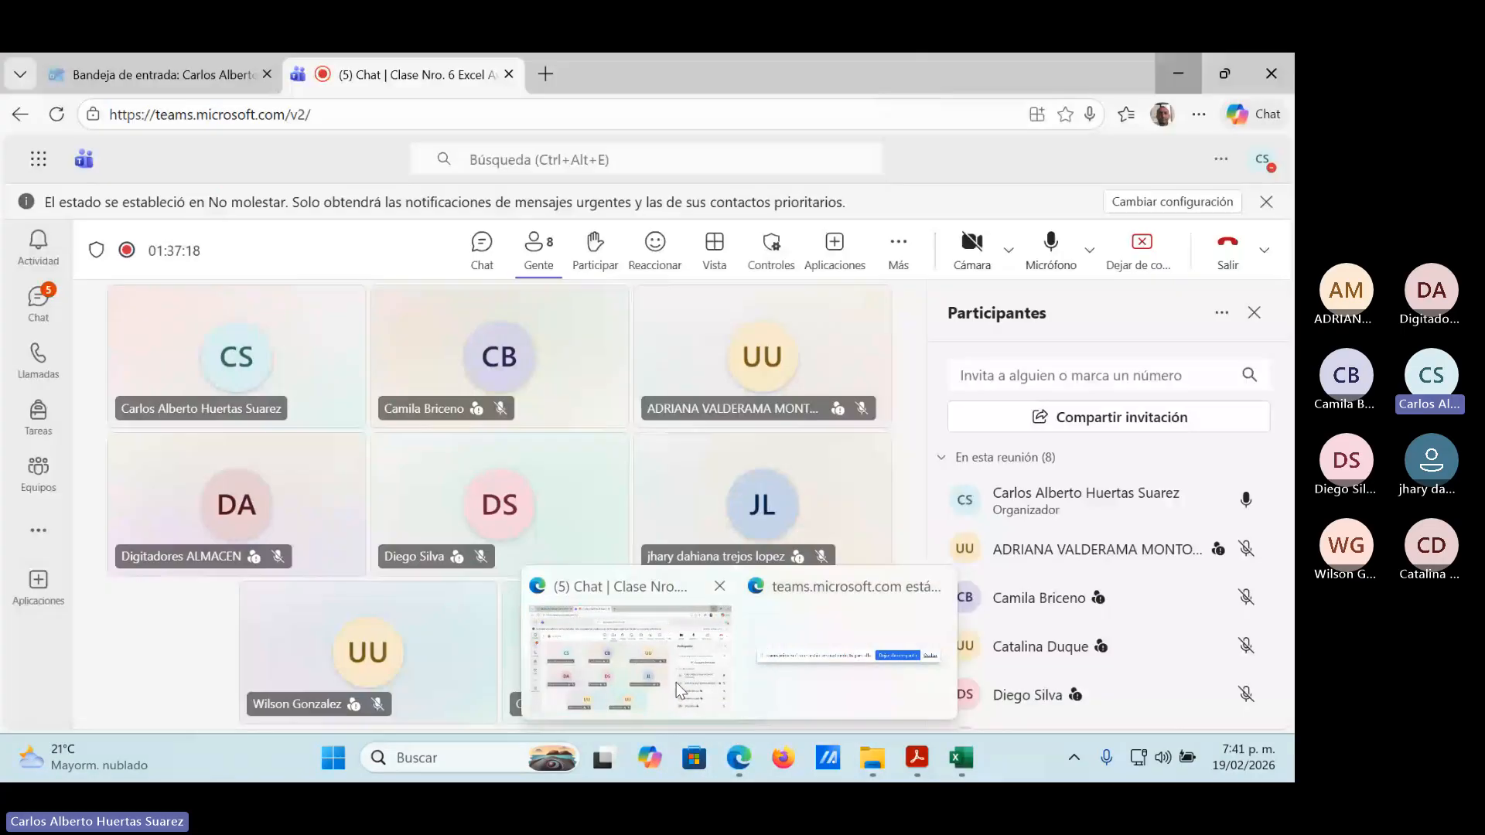
{"action": "left_click", "coordinate": [676, 682]}
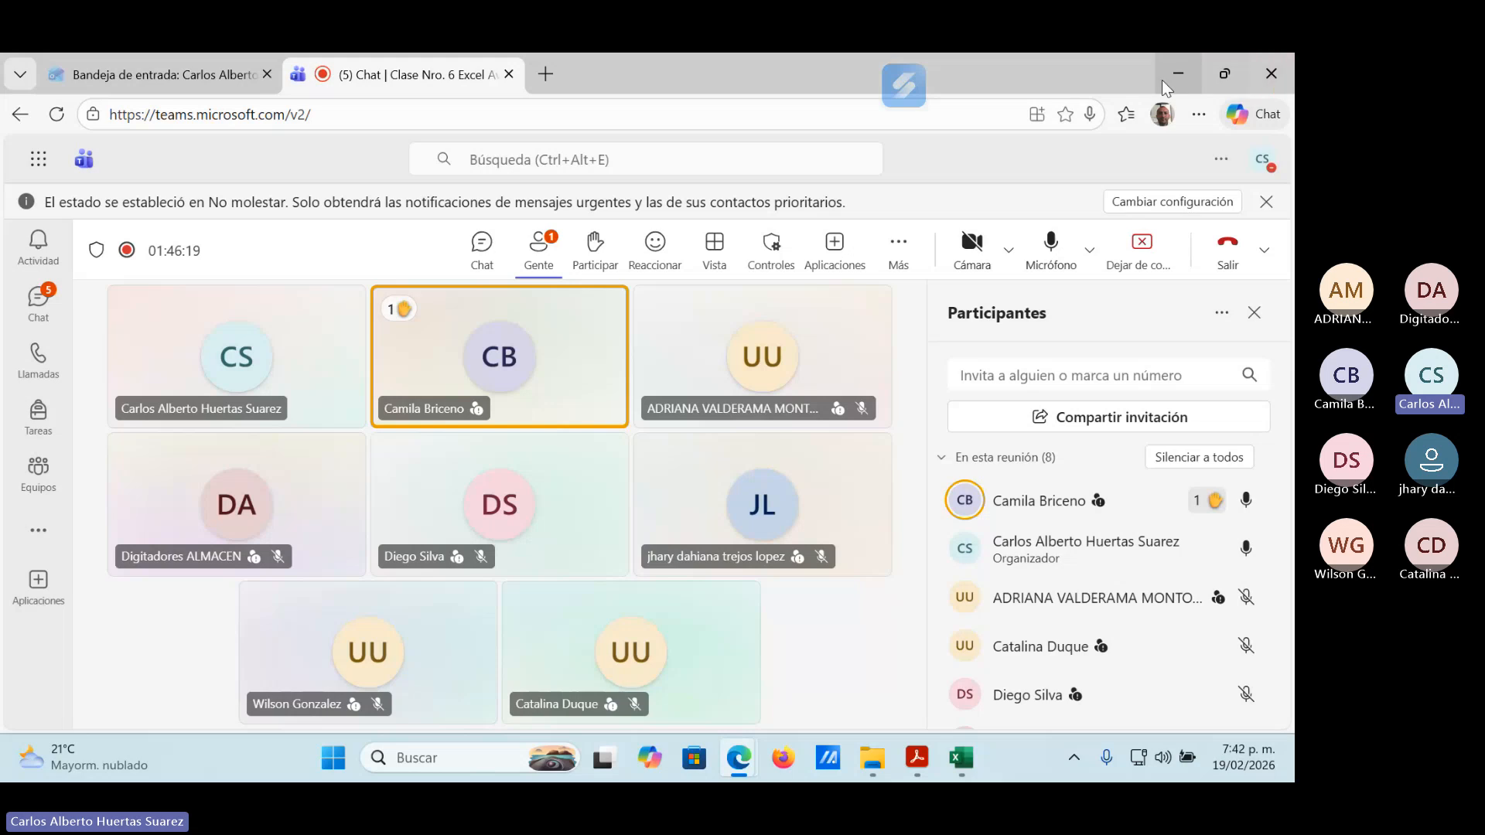
{"action": "left_click", "coordinate": [1181, 68]}
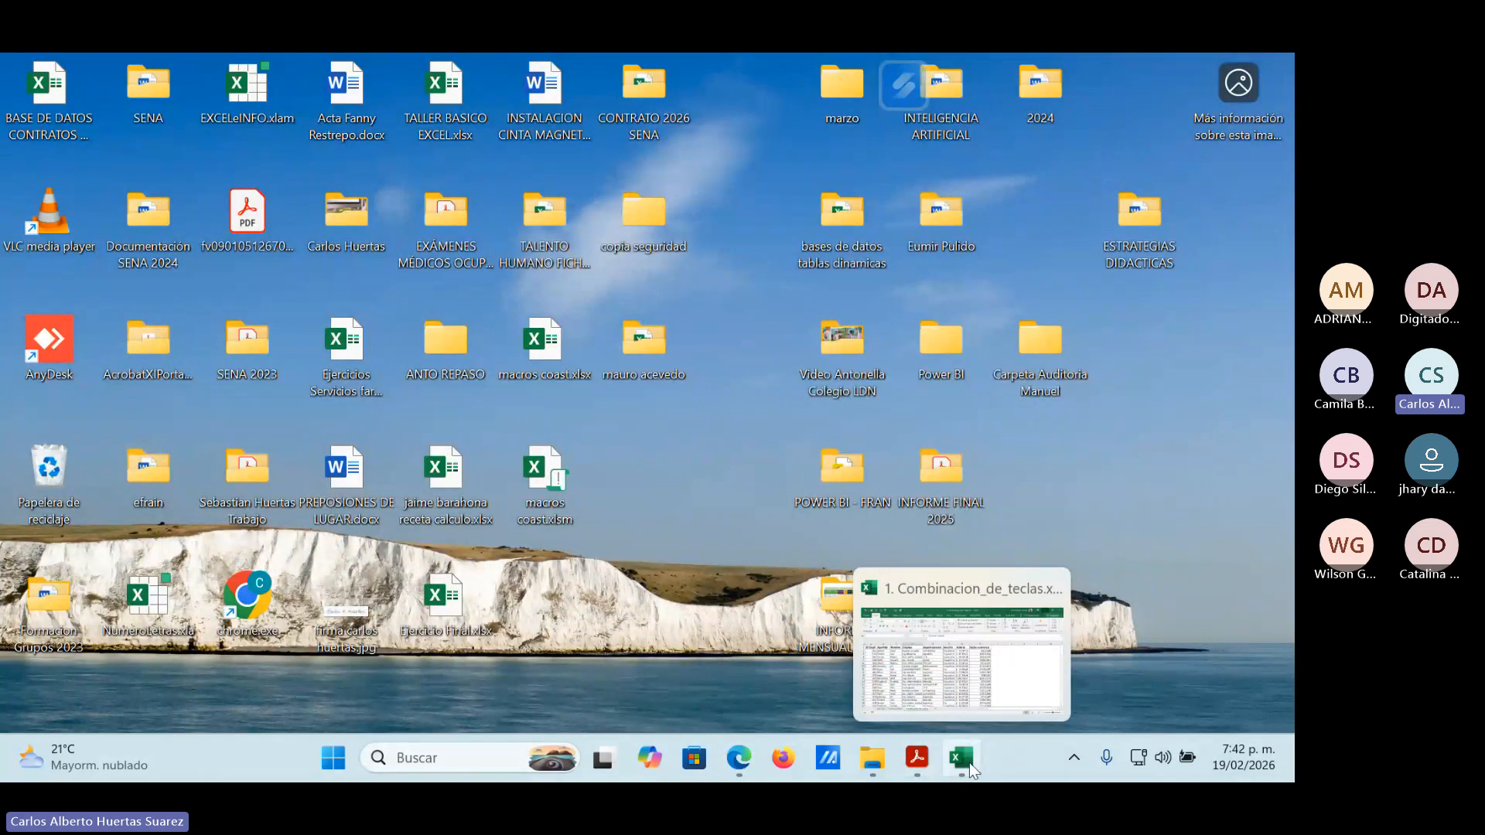
Close 1. Combinacion_de_teclas.xlsx and open macros coast.xlsx from the desktop.
{"action": "left_click", "coordinate": [962, 760]}
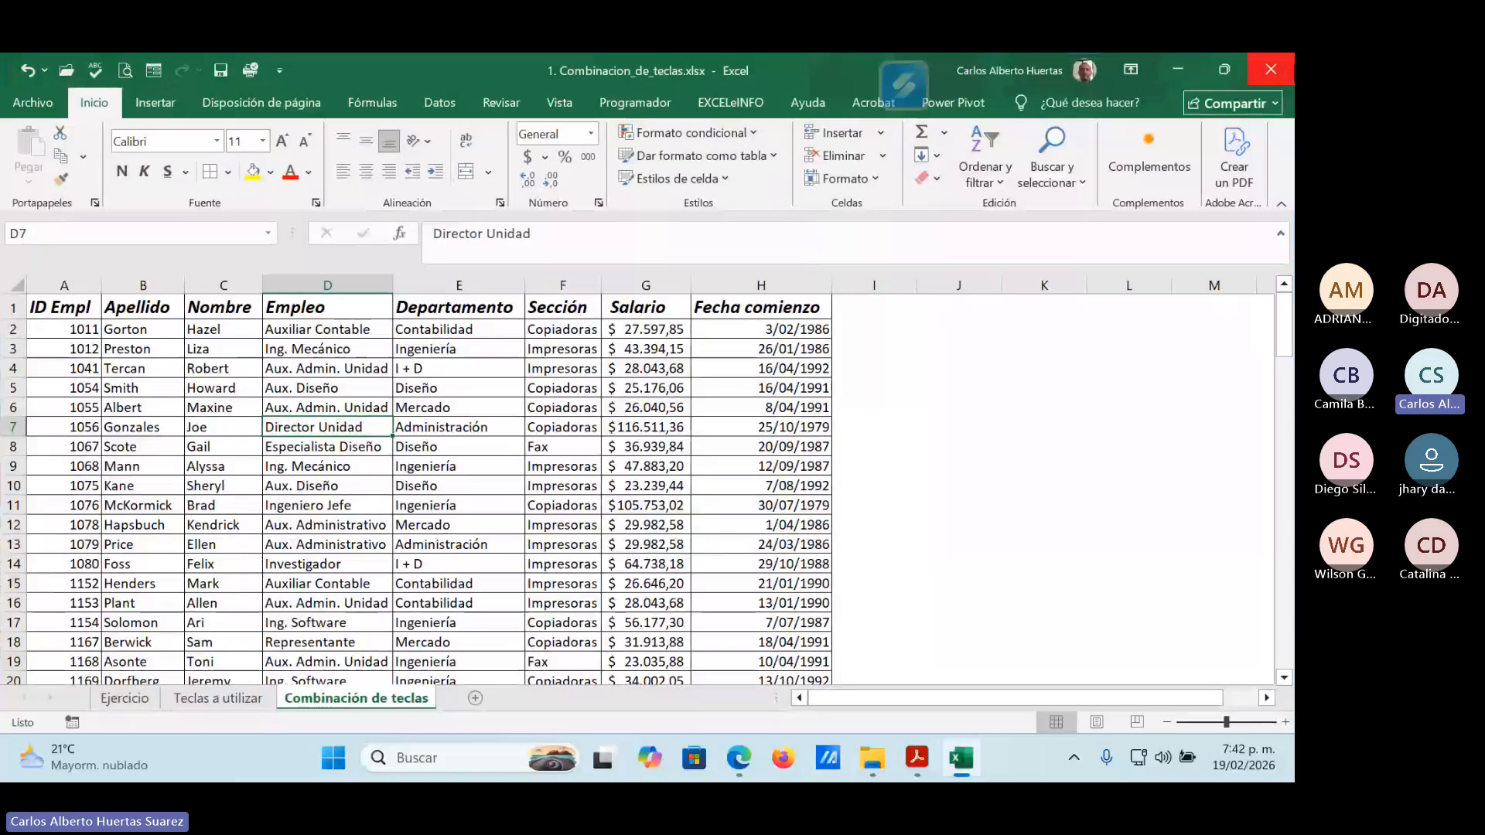
{"action": "left_click", "coordinate": [1271, 68]}
{"action": "left_click", "coordinate": [664, 427]}
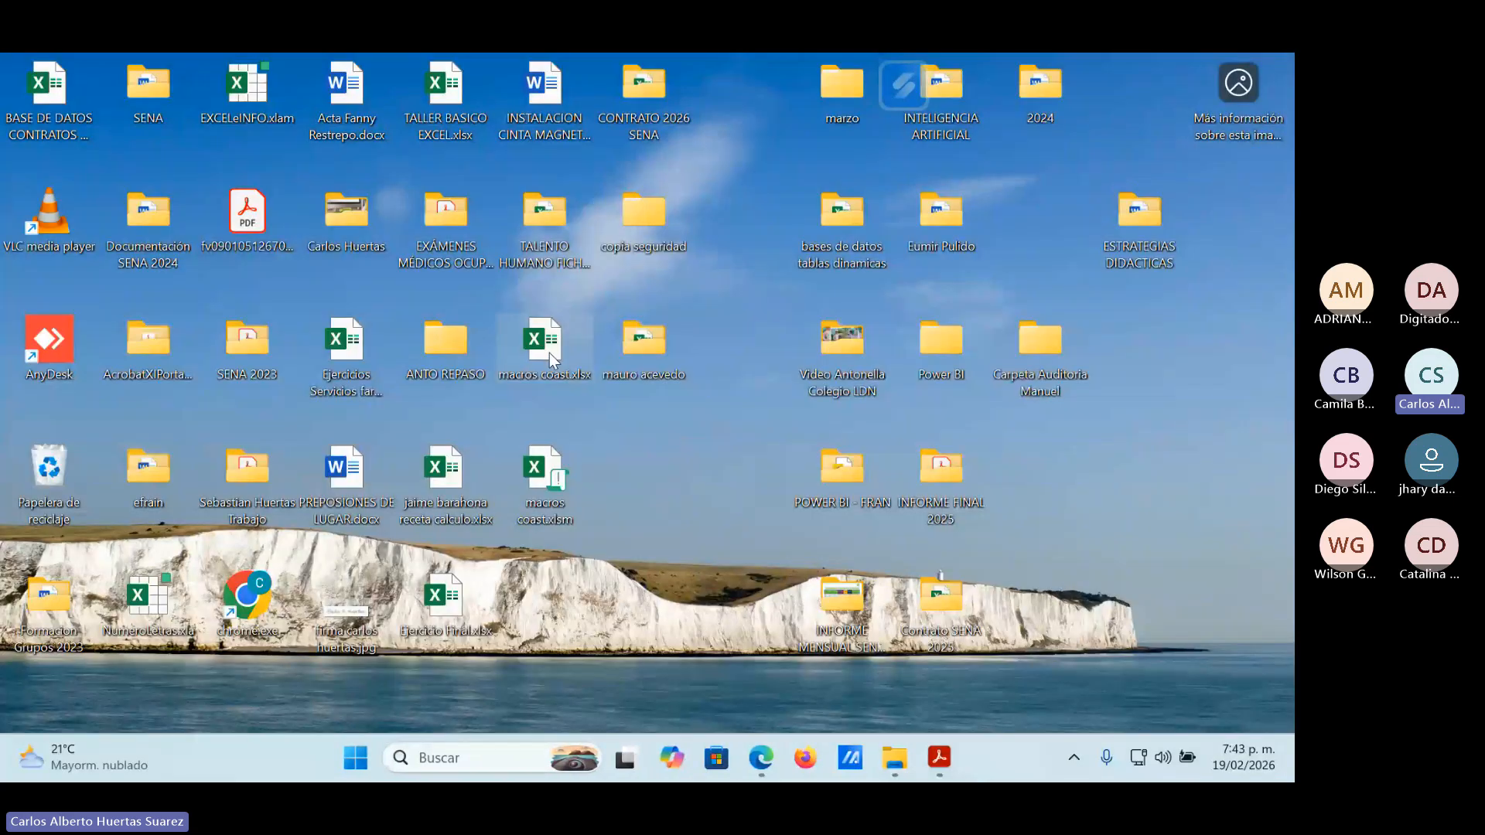
{"action": "double_click", "coordinate": [544, 344]}
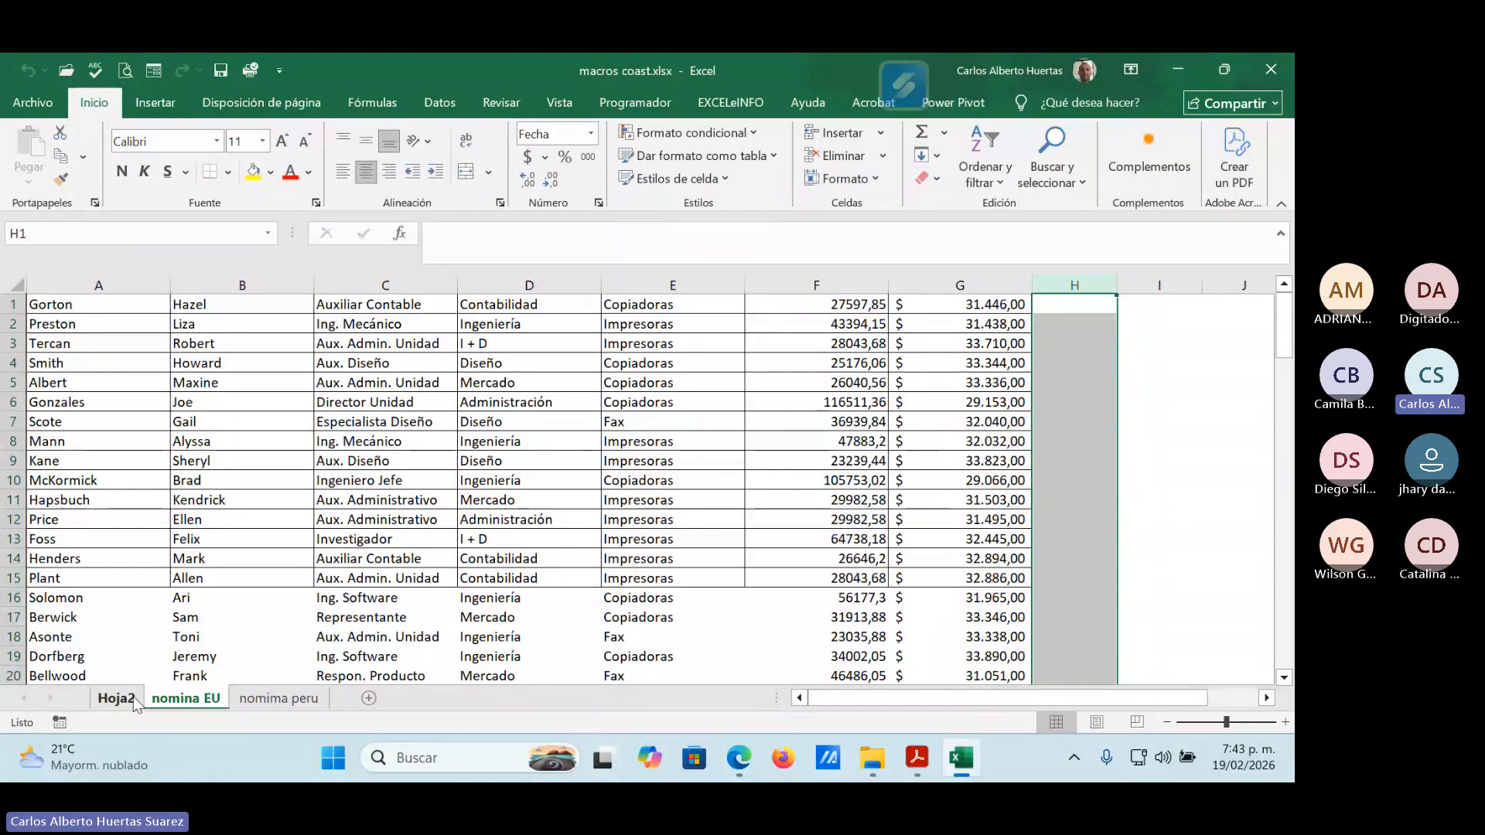
Review the contents of the Hoja2, nomina EU and nomima peru sheets in macros coast.xlsx.
{"action": "left_click", "coordinate": [116, 699]}
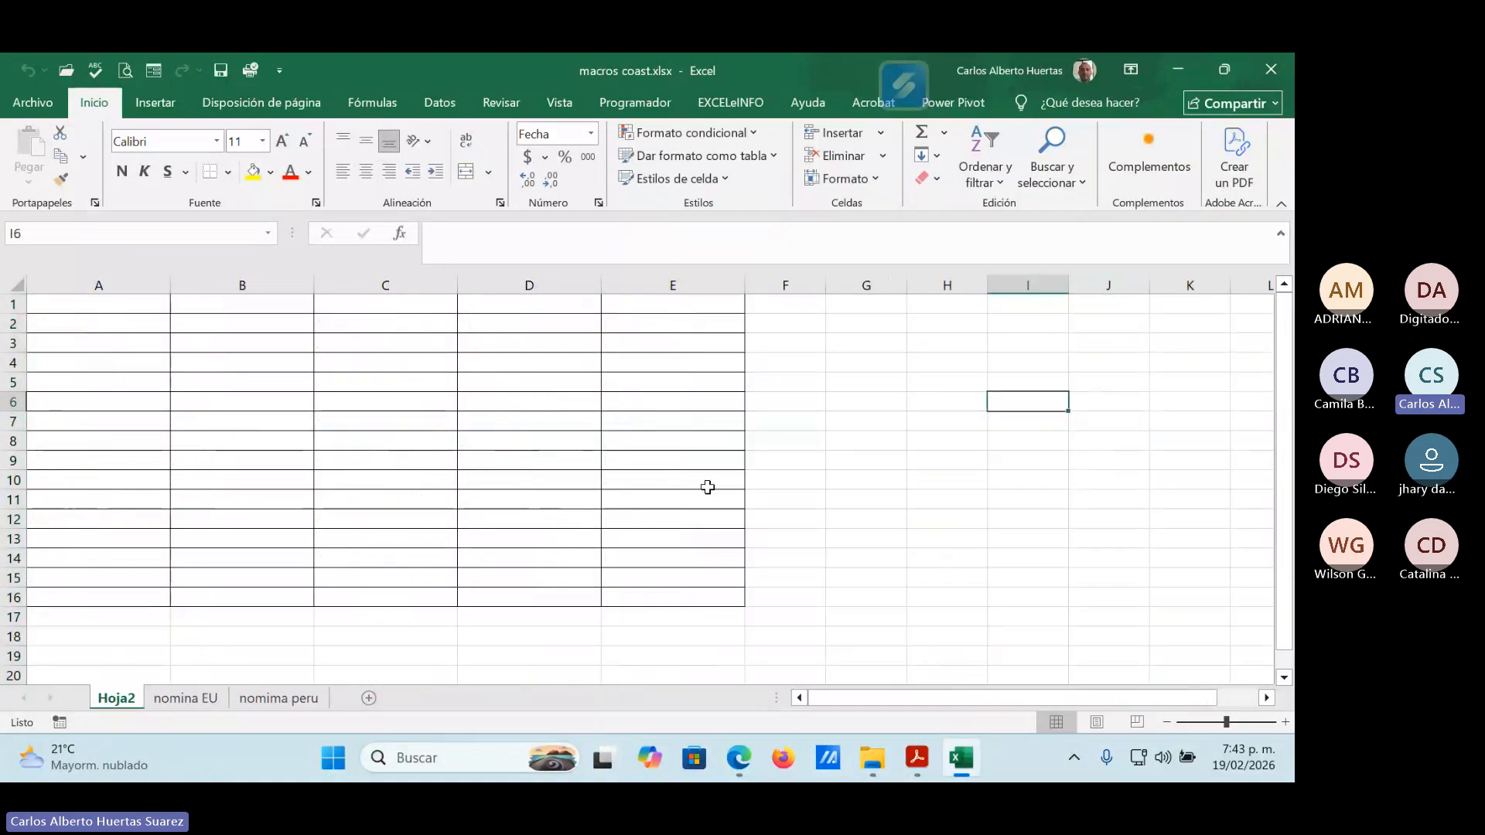
{"action": "left_click", "coordinate": [16, 302]}
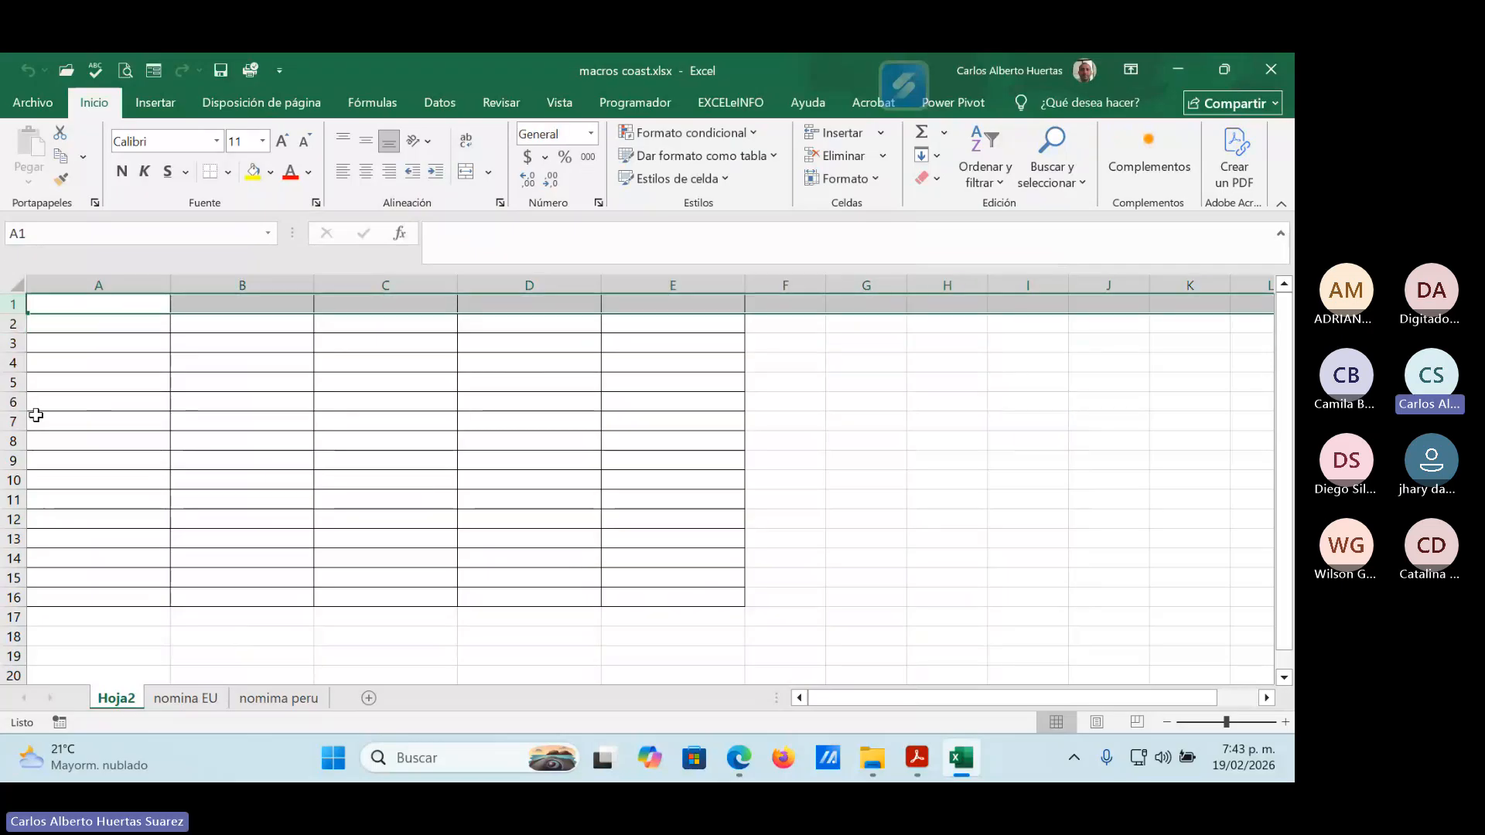
{"action": "left_click", "coordinate": [547, 404]}
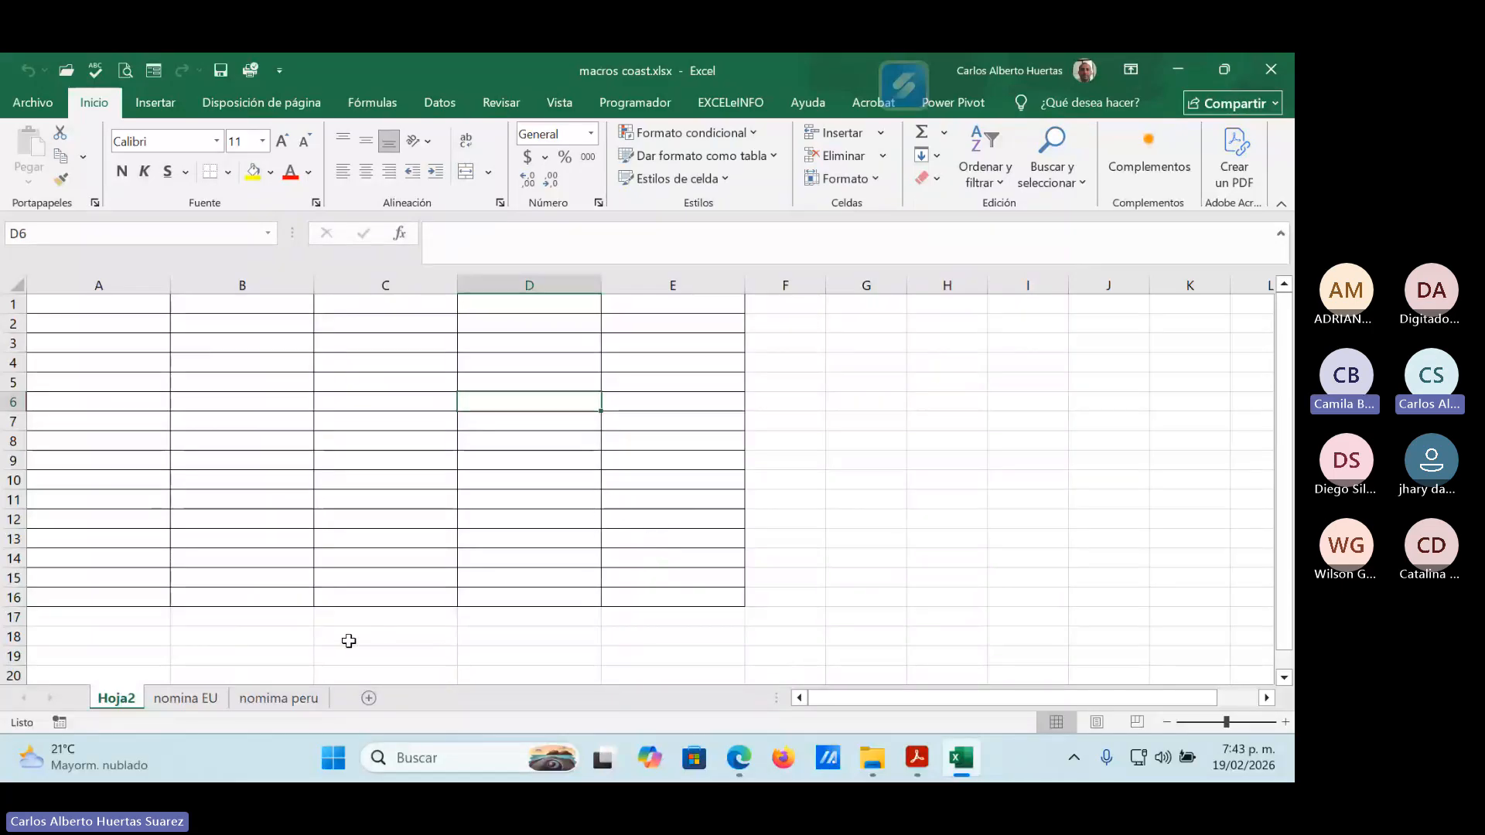
{"action": "left_click", "coordinate": [198, 699]}
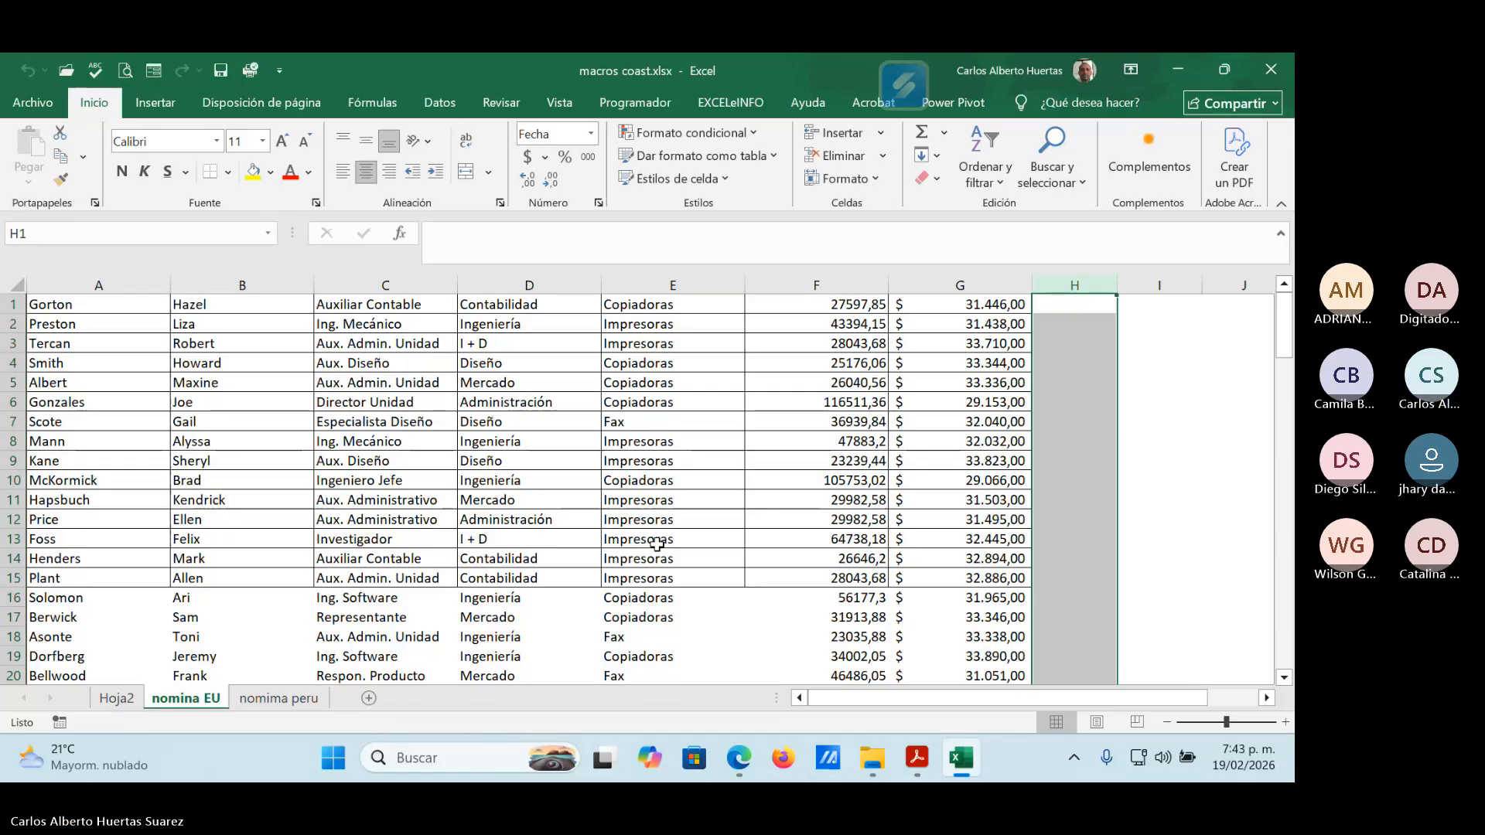
{"action": "left_click", "coordinate": [267, 698]}
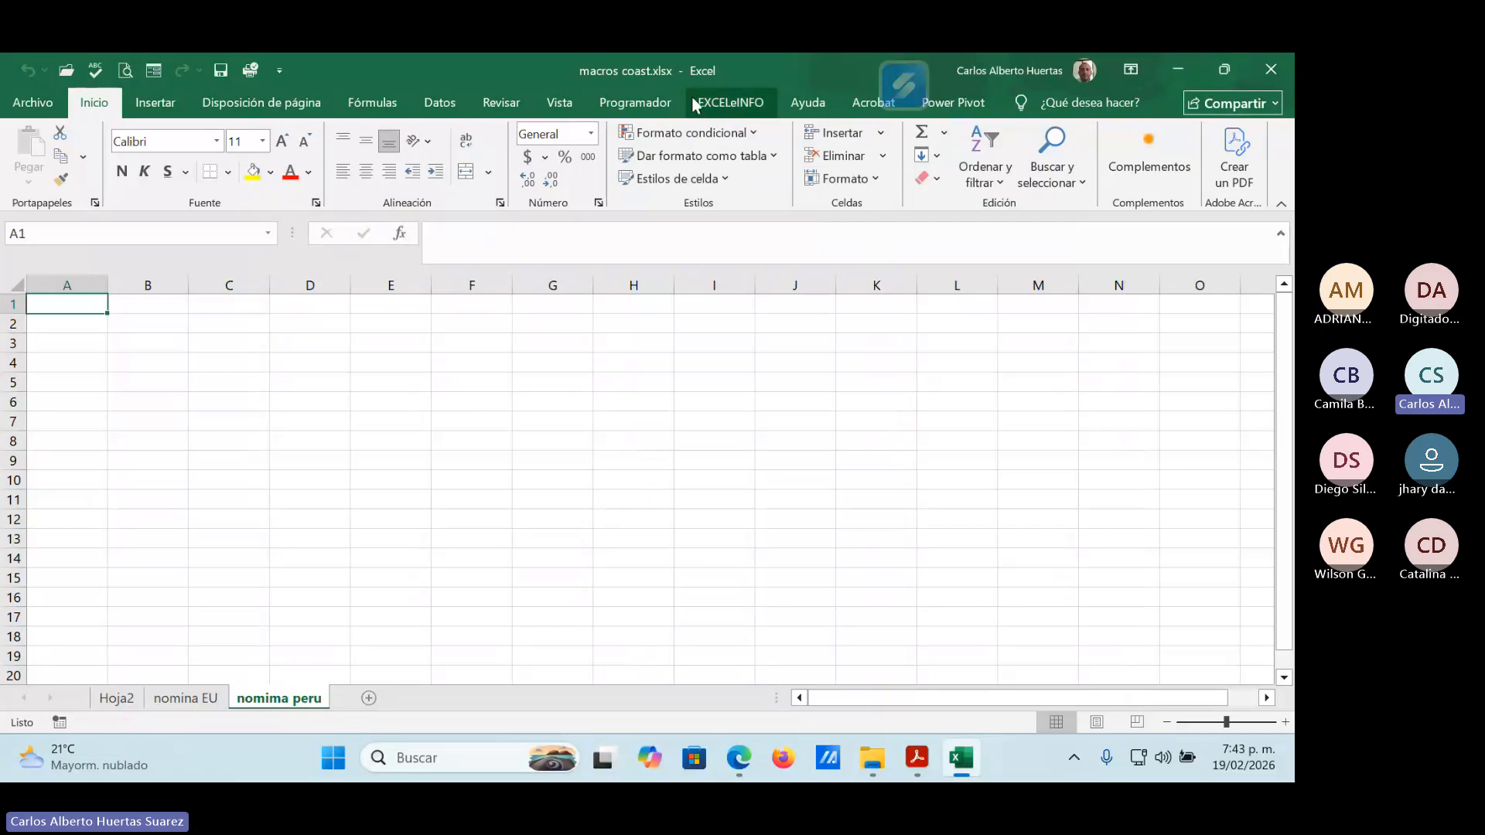
Check the list of macros available in all open workbooks and close the Macro dialog.
{"action": "left_click", "coordinate": [559, 103]}
{"action": "left_click", "coordinate": [1226, 179]}
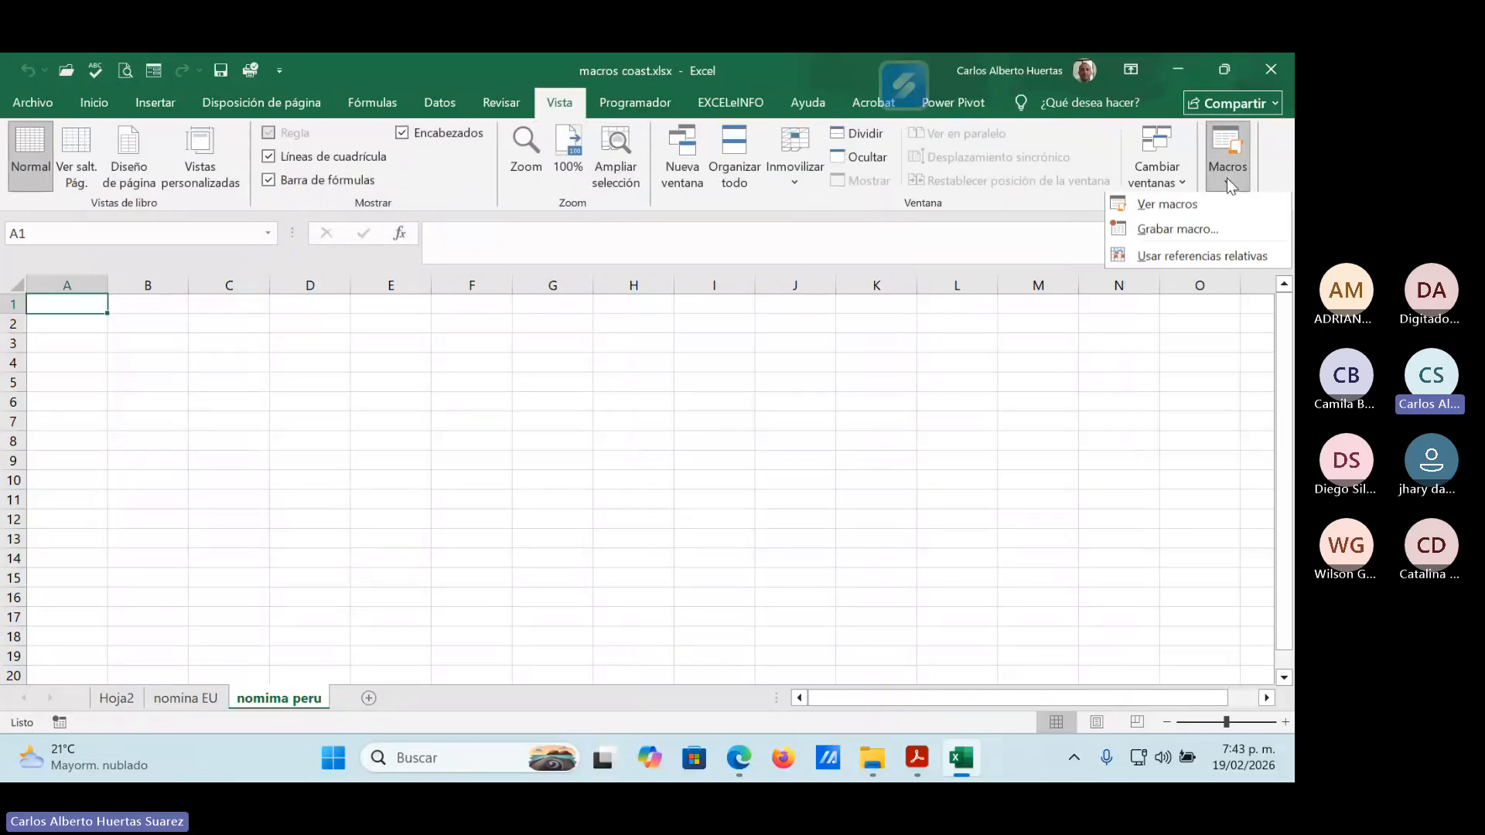
{"action": "left_click", "coordinate": [1176, 206]}
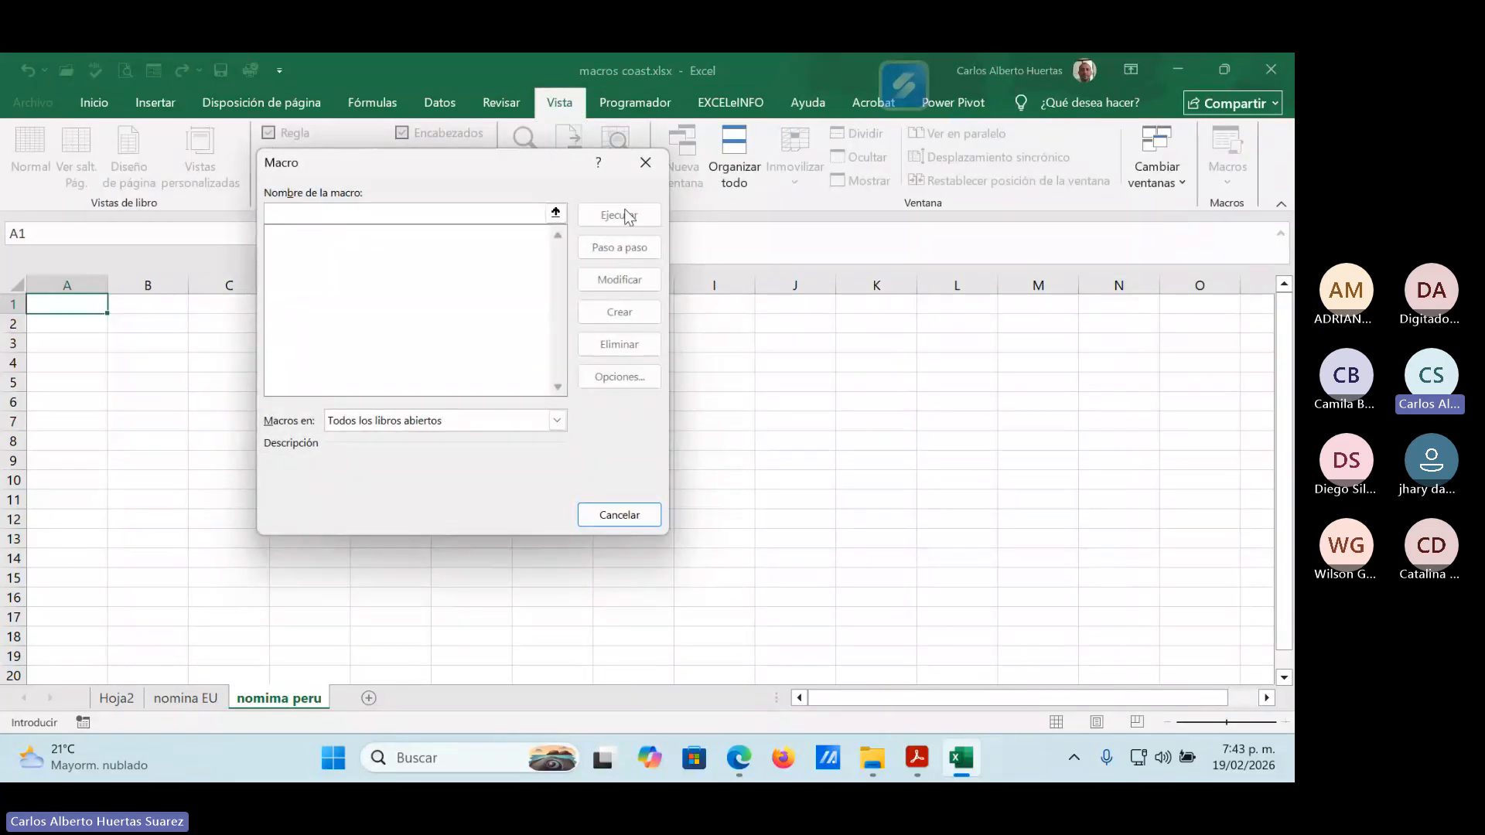
{"action": "left_click", "coordinate": [623, 512]}
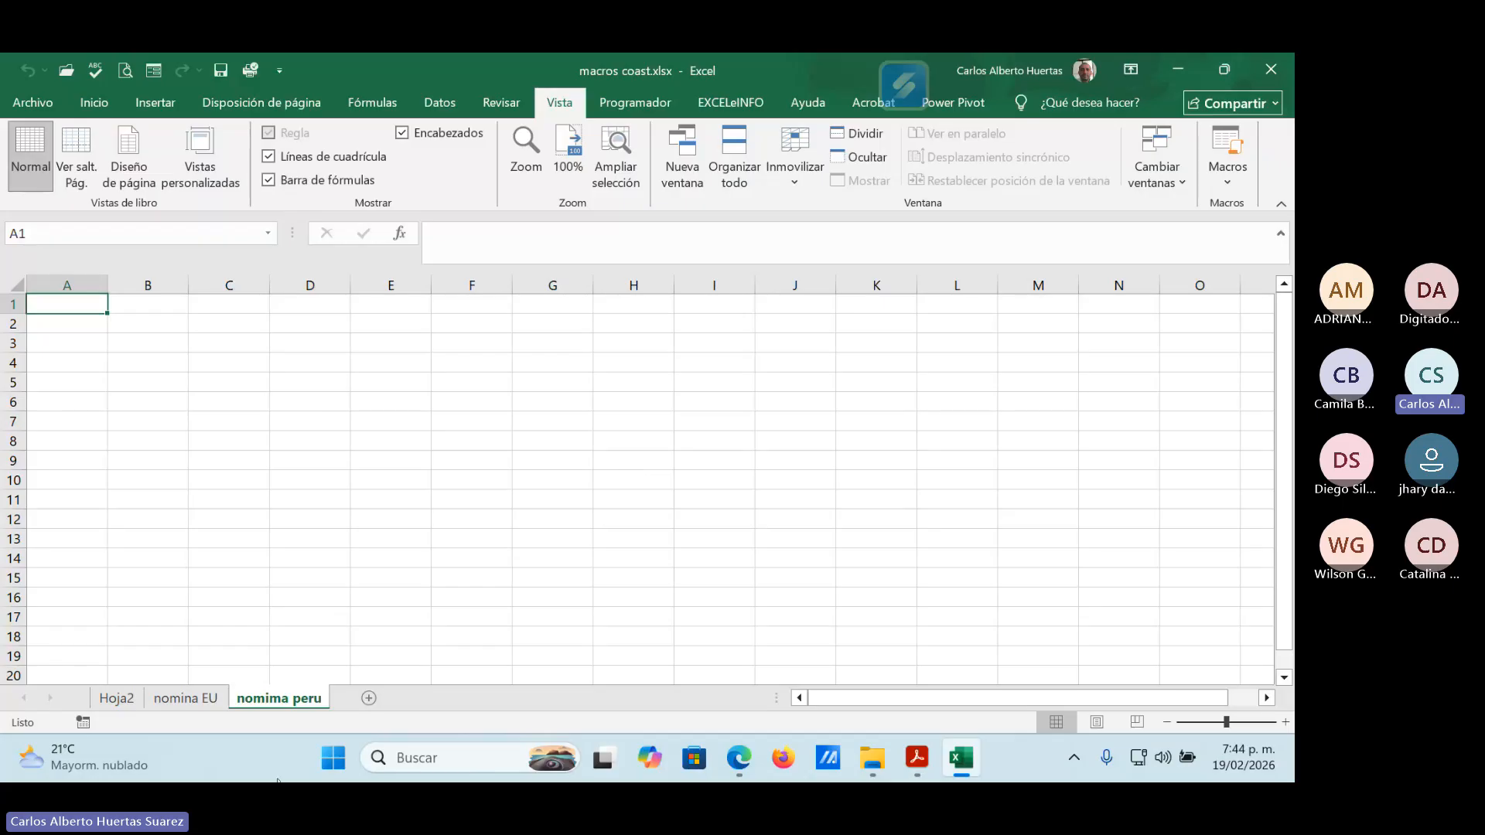
Add three blank sheets after the nomima peru sheet.
{"action": "left_click", "coordinate": [369, 699]}
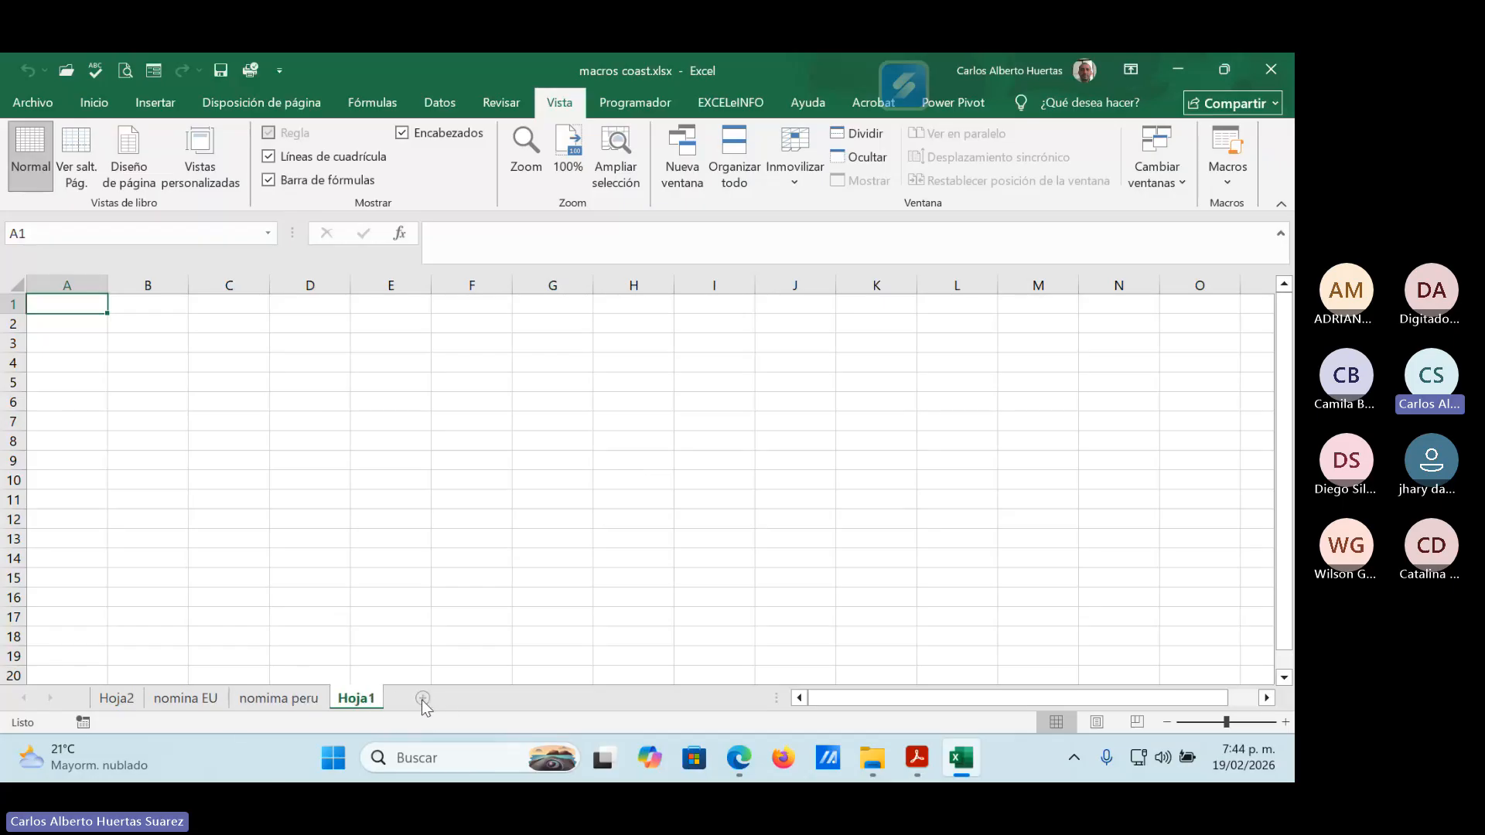
{"action": "left_click", "coordinate": [421, 699]}
{"action": "left_click", "coordinate": [479, 698]}
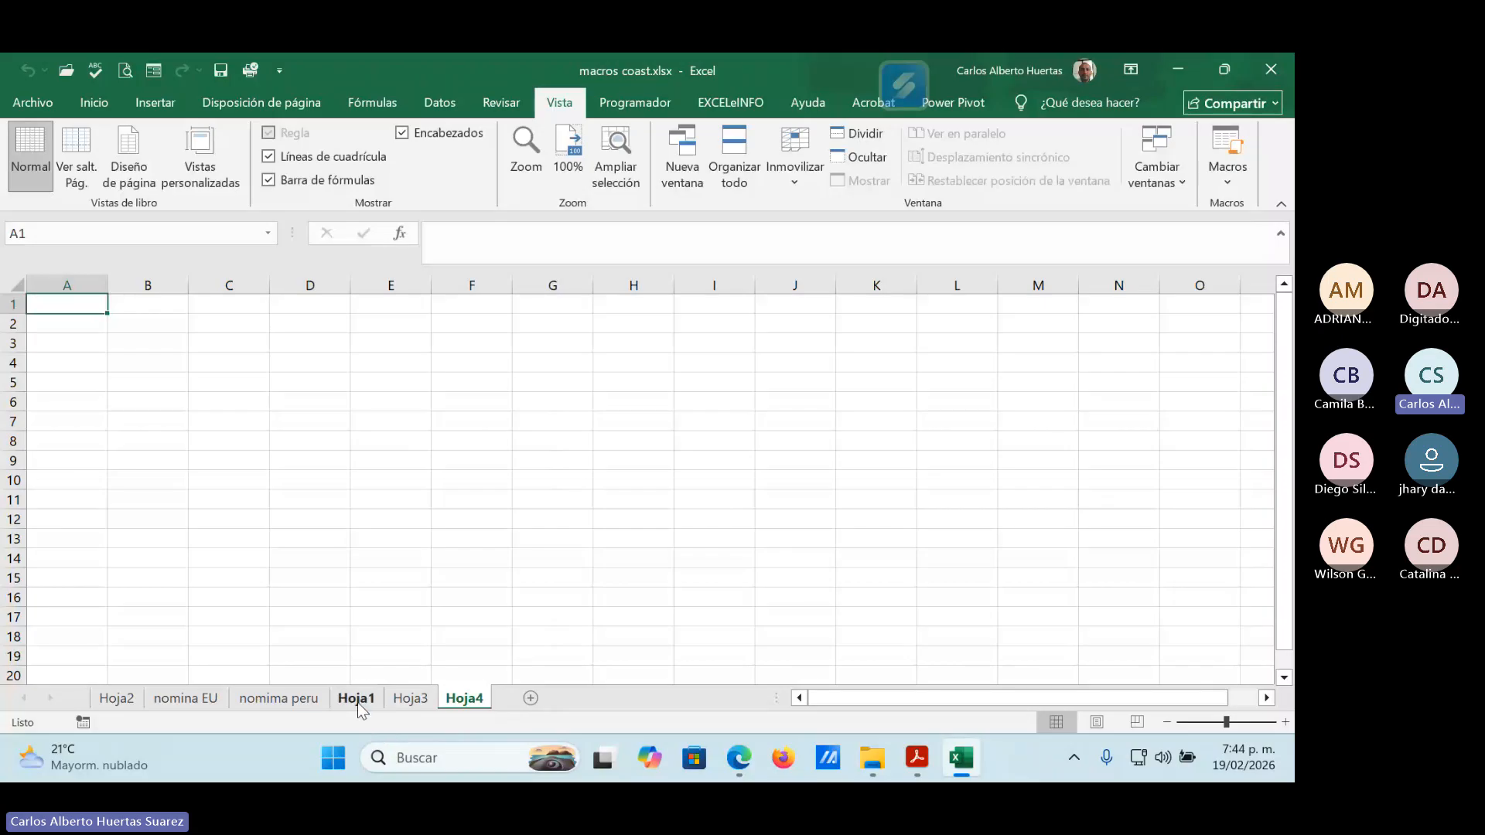
Display the blank Hoja1 sheet, switch to the Teams meeting in Edge and check the participants list.
{"action": "left_click", "coordinate": [357, 701]}
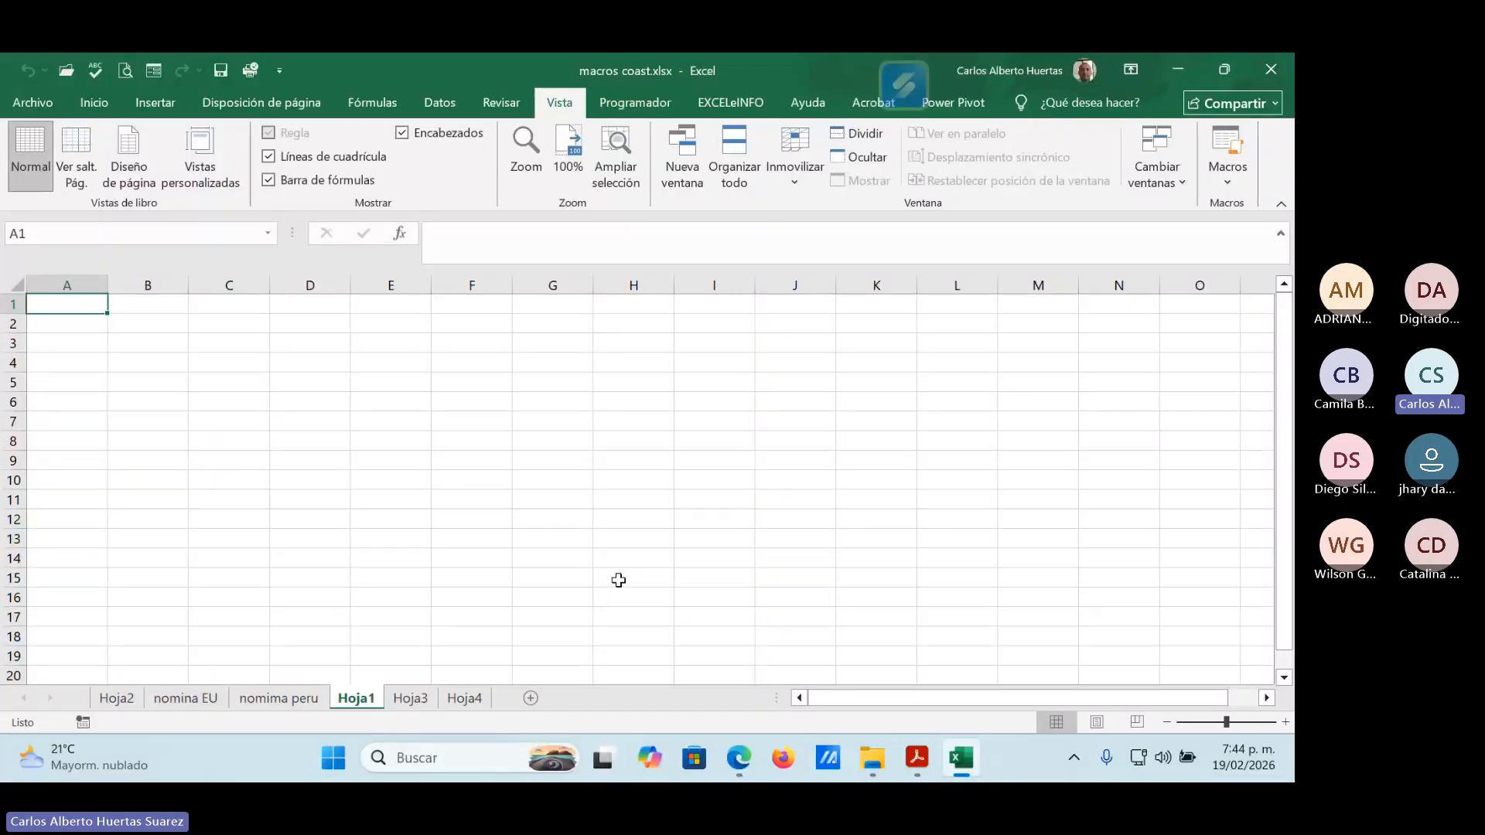
{"action": "left_click", "coordinate": [1184, 67]}
{"action": "mouse_move", "coordinate": [739, 759]}
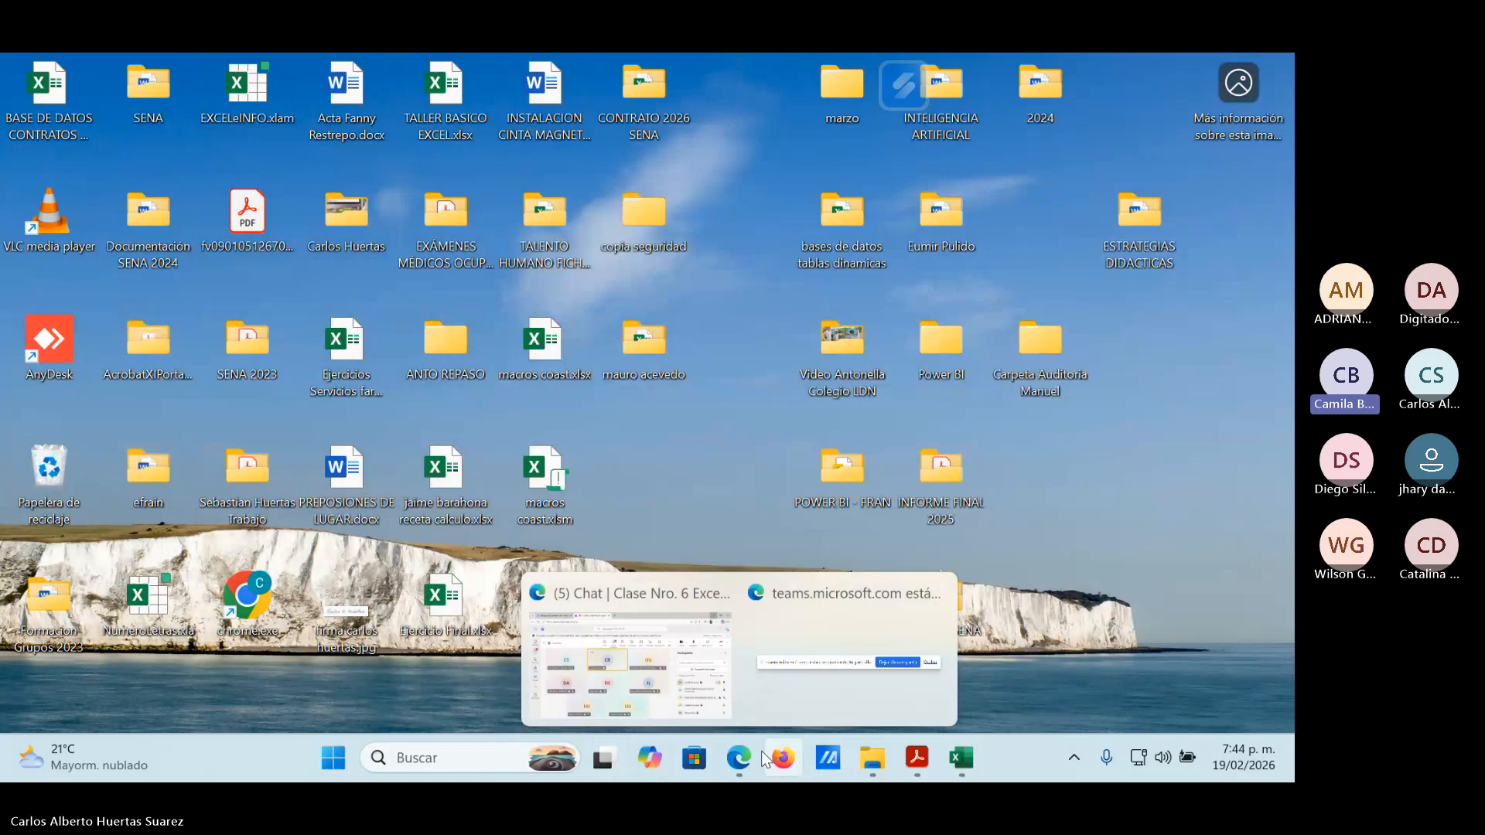
{"action": "left_click", "coordinate": [681, 691]}
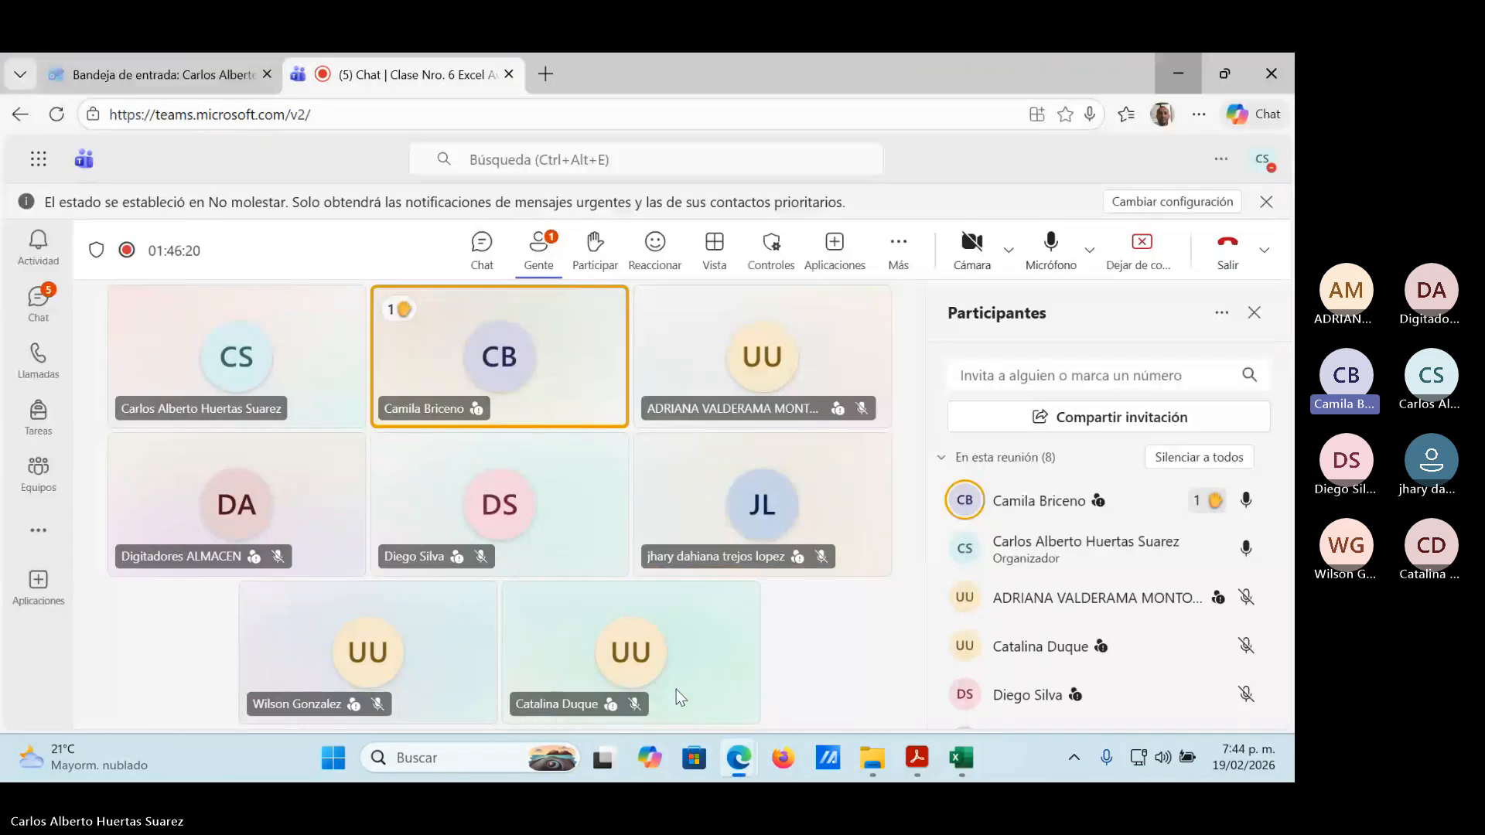
{"action": "left_click", "coordinate": [953, 662]}
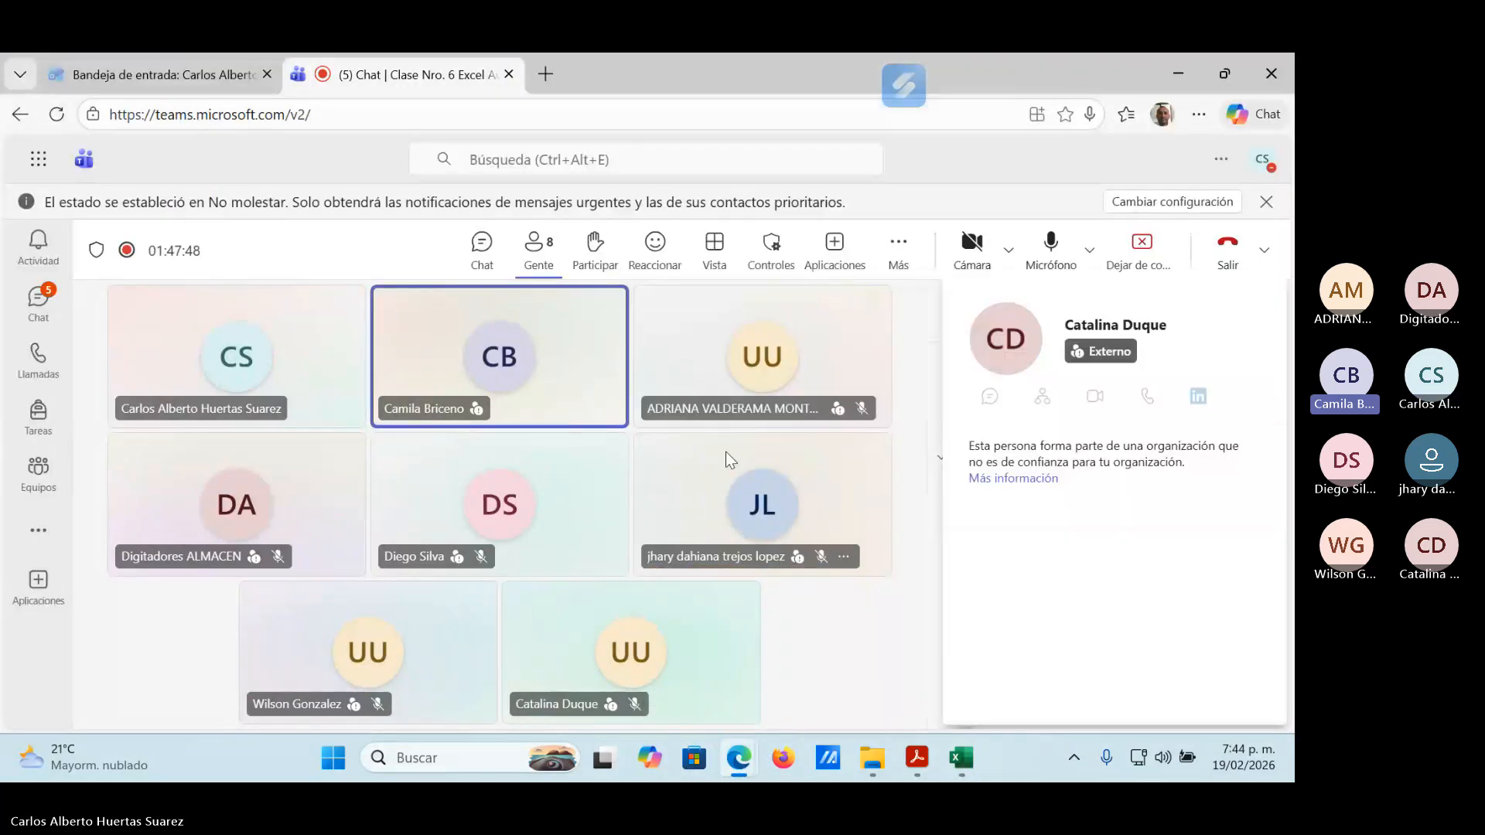
Switch back to macros coast.xlsx in Excel and review the Hoja2 and nomina EU sheets.
{"action": "mouse_move", "coordinate": [872, 760]}
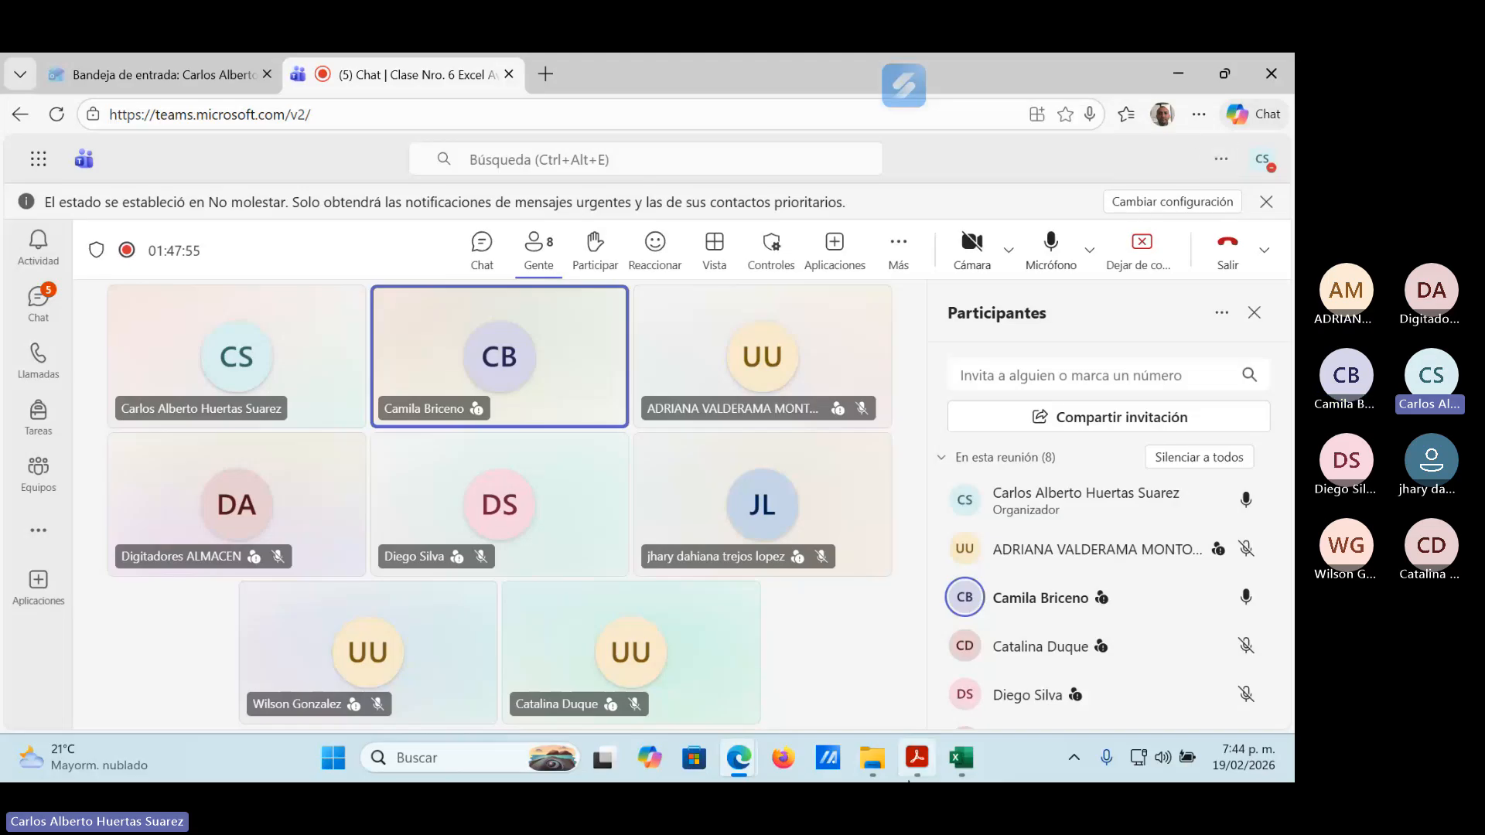
{"action": "mouse_move", "coordinate": [961, 756]}
{"action": "left_click", "coordinate": [973, 678]}
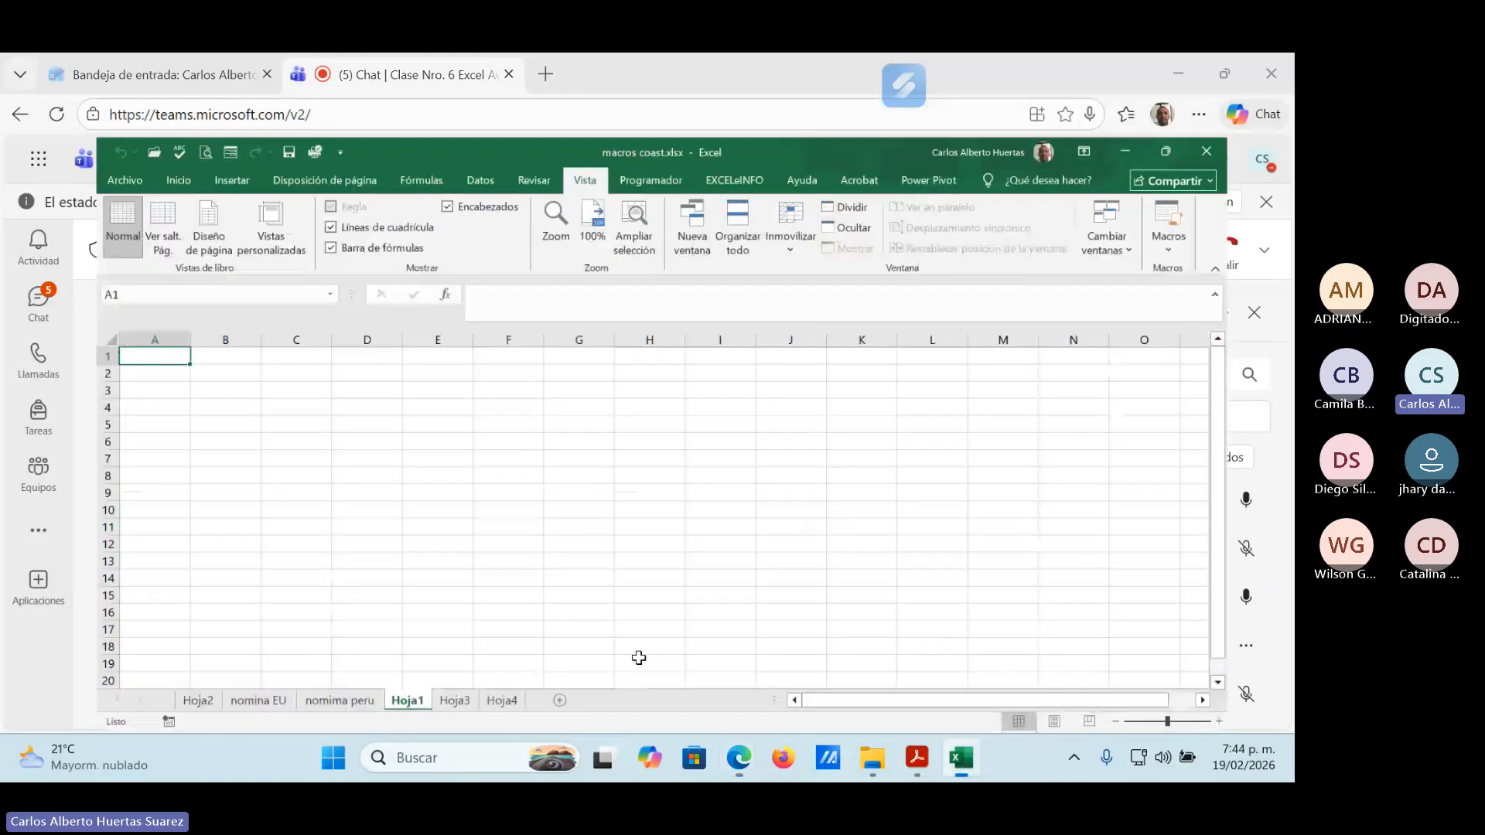
{"action": "left_click", "coordinate": [130, 703]}
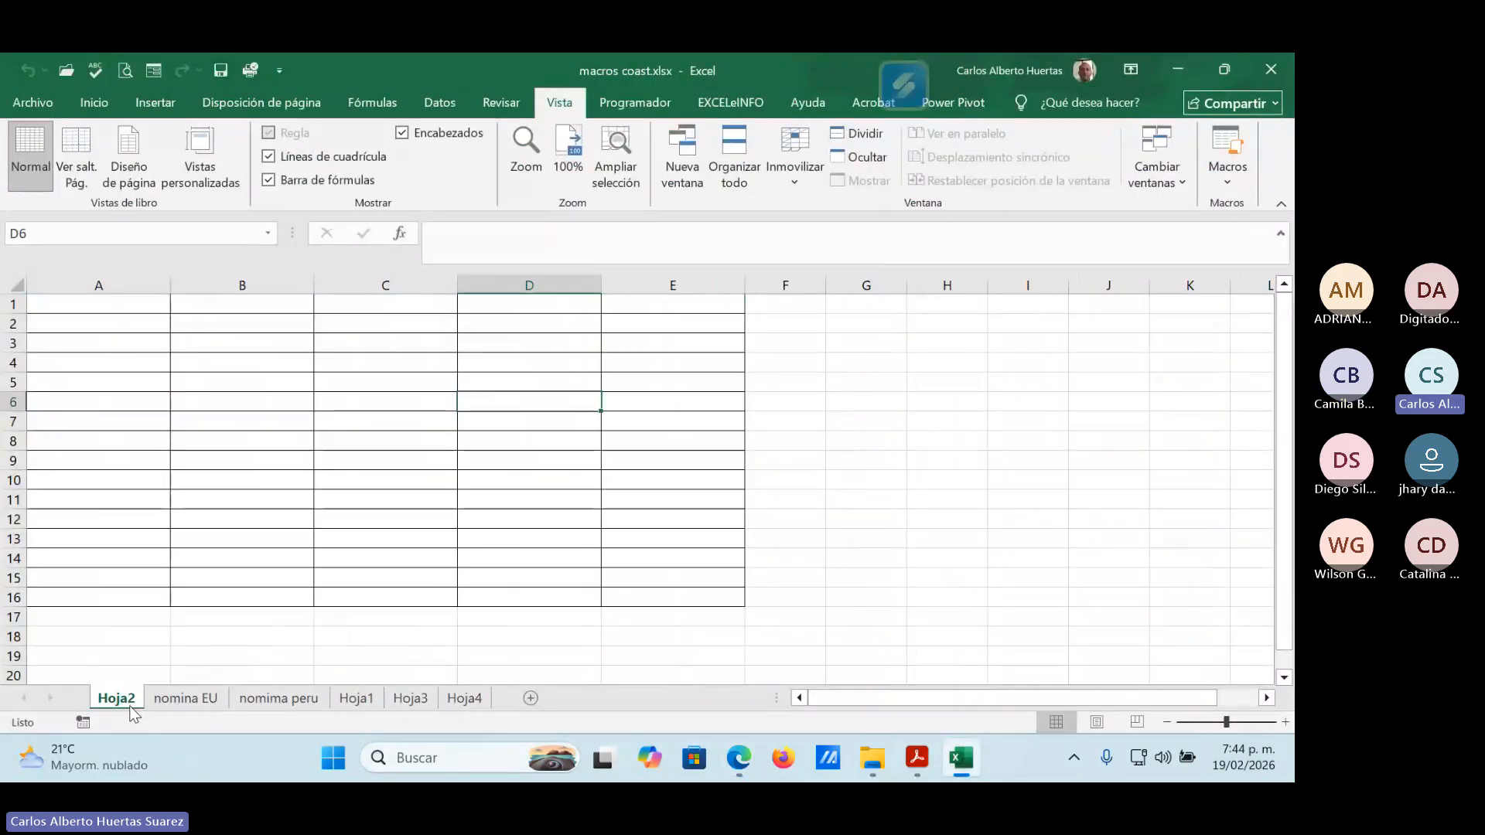
{"action": "left_click", "coordinate": [179, 698]}
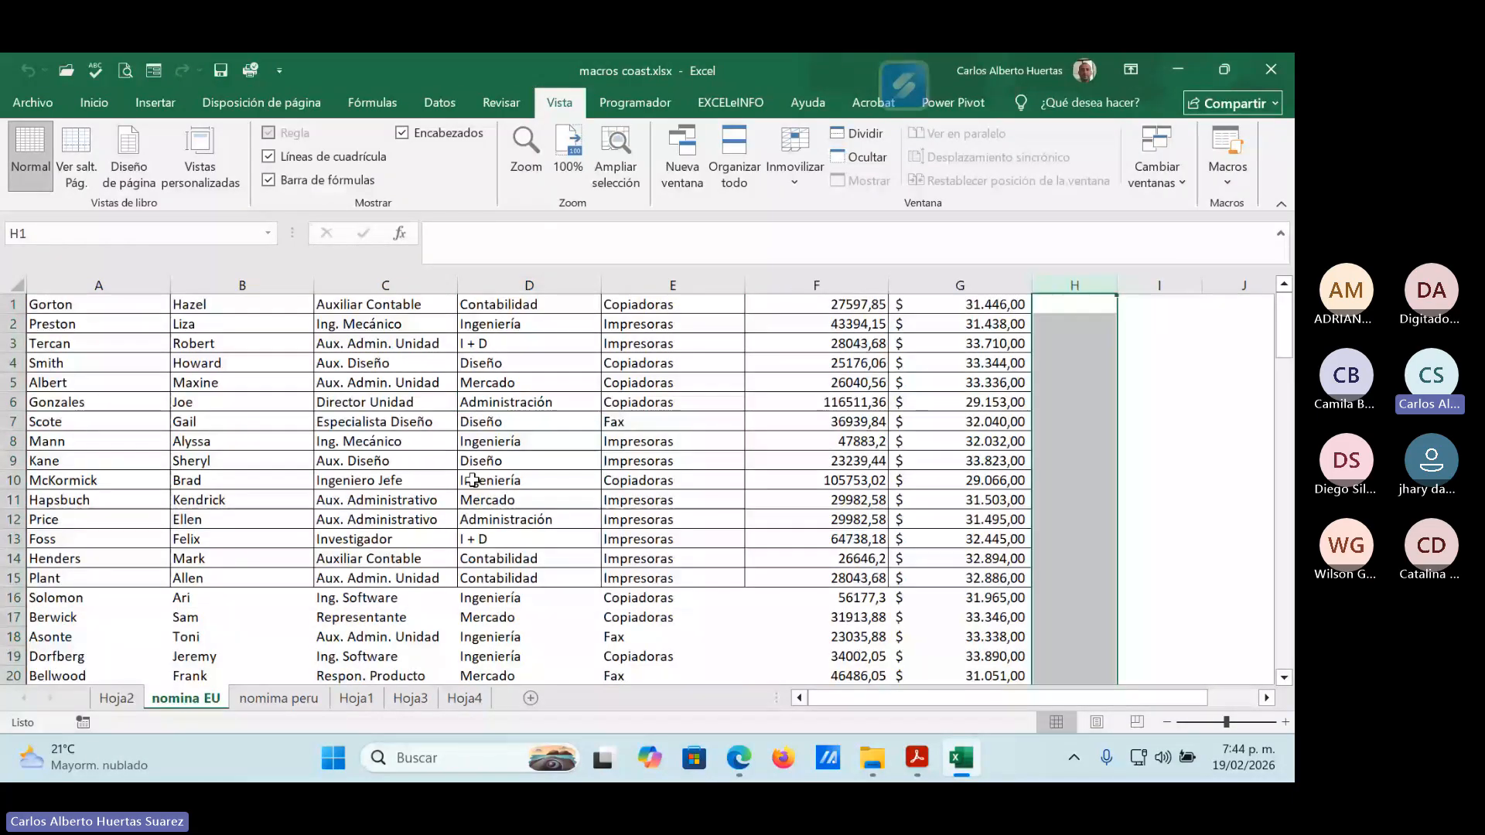
Examine the macro recording options for name, shortcut key, storage location and description, and cancel without recording.
{"action": "left_click", "coordinate": [1234, 177]}
{"action": "left_click", "coordinate": [1190, 227]}
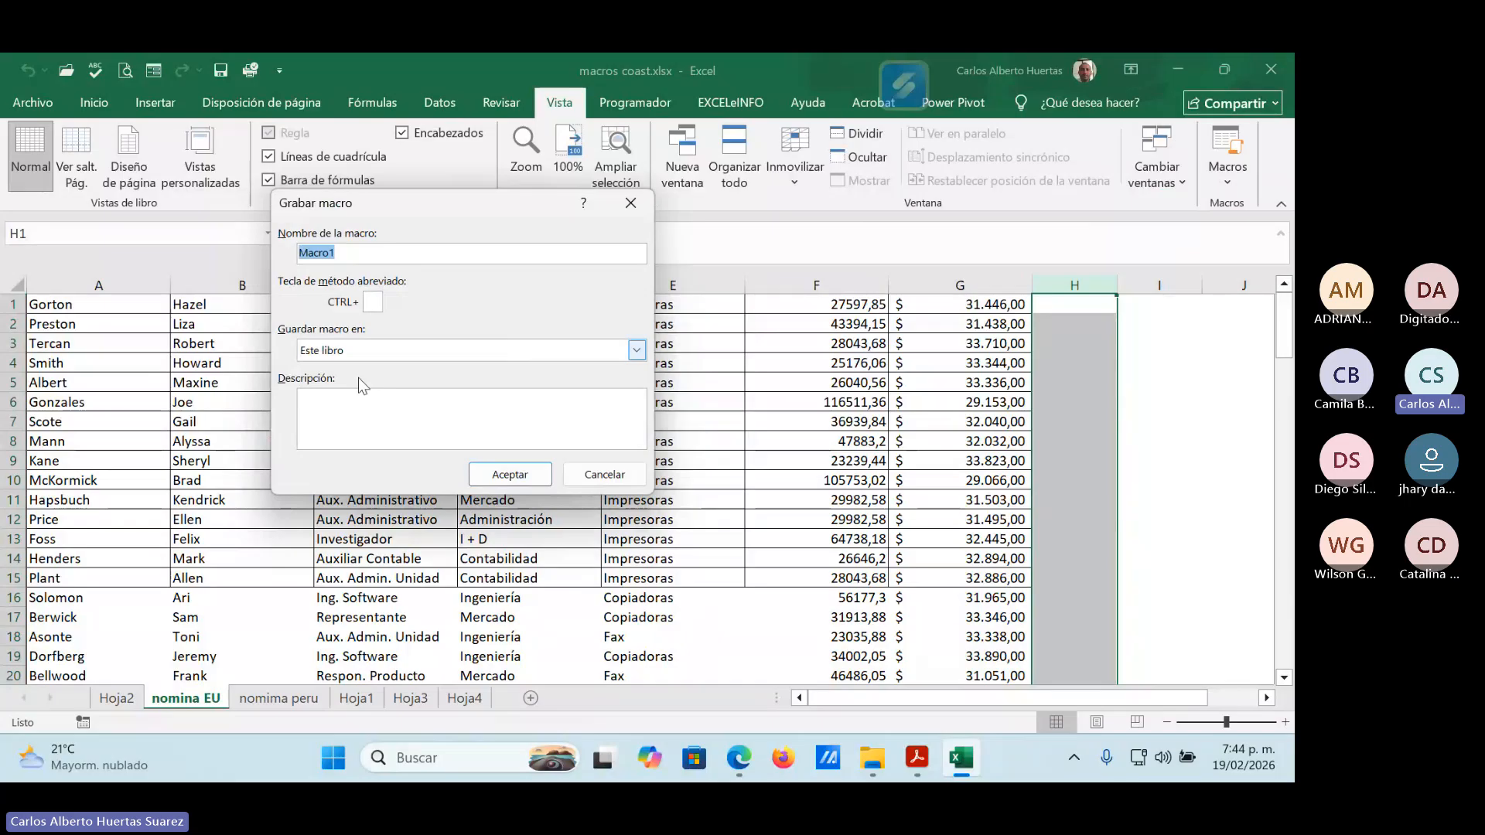
{"action": "left_click", "coordinate": [319, 399]}
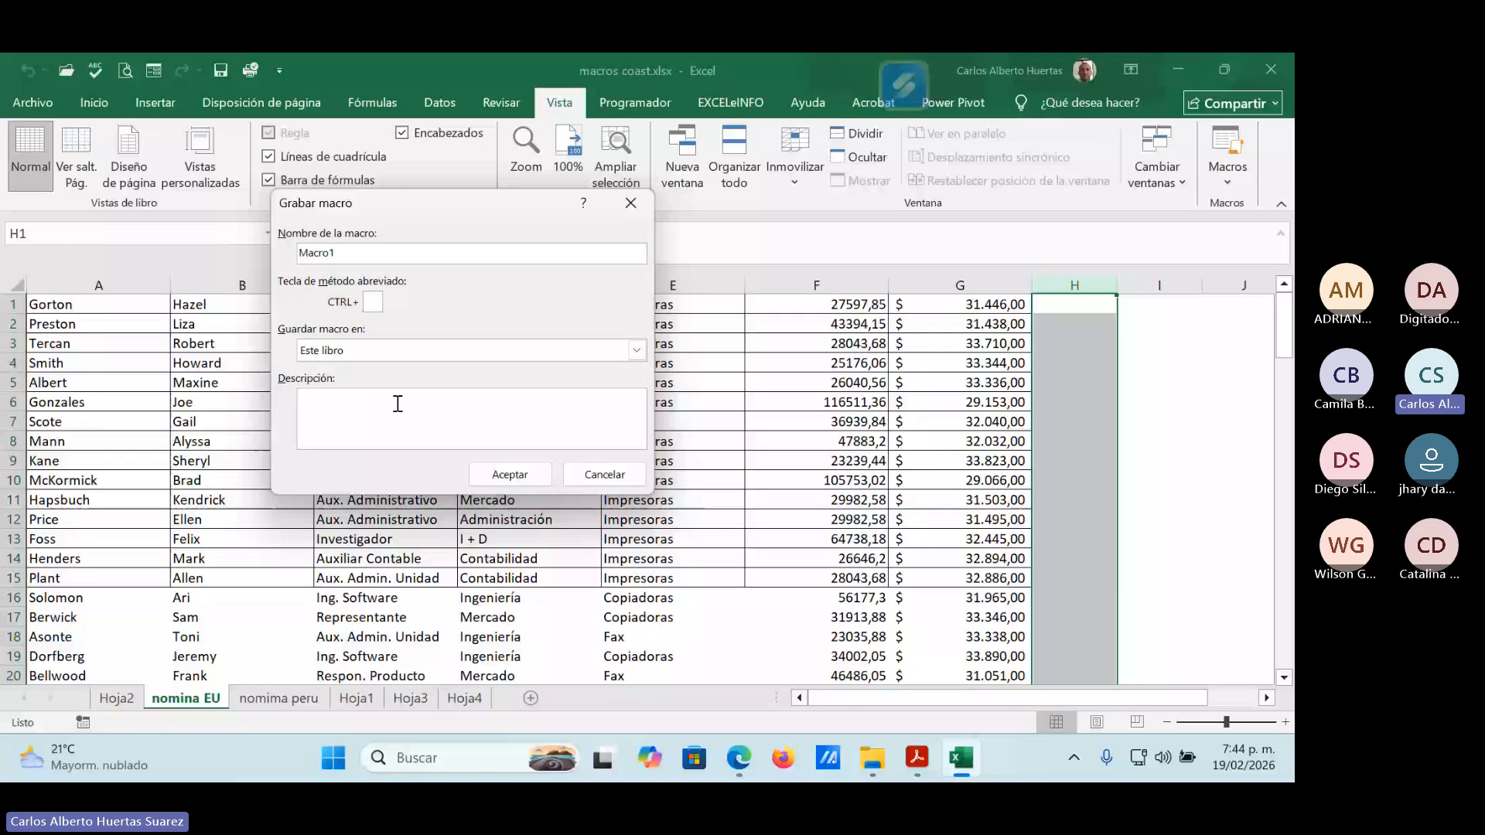
{"action": "left_click", "coordinate": [591, 477]}
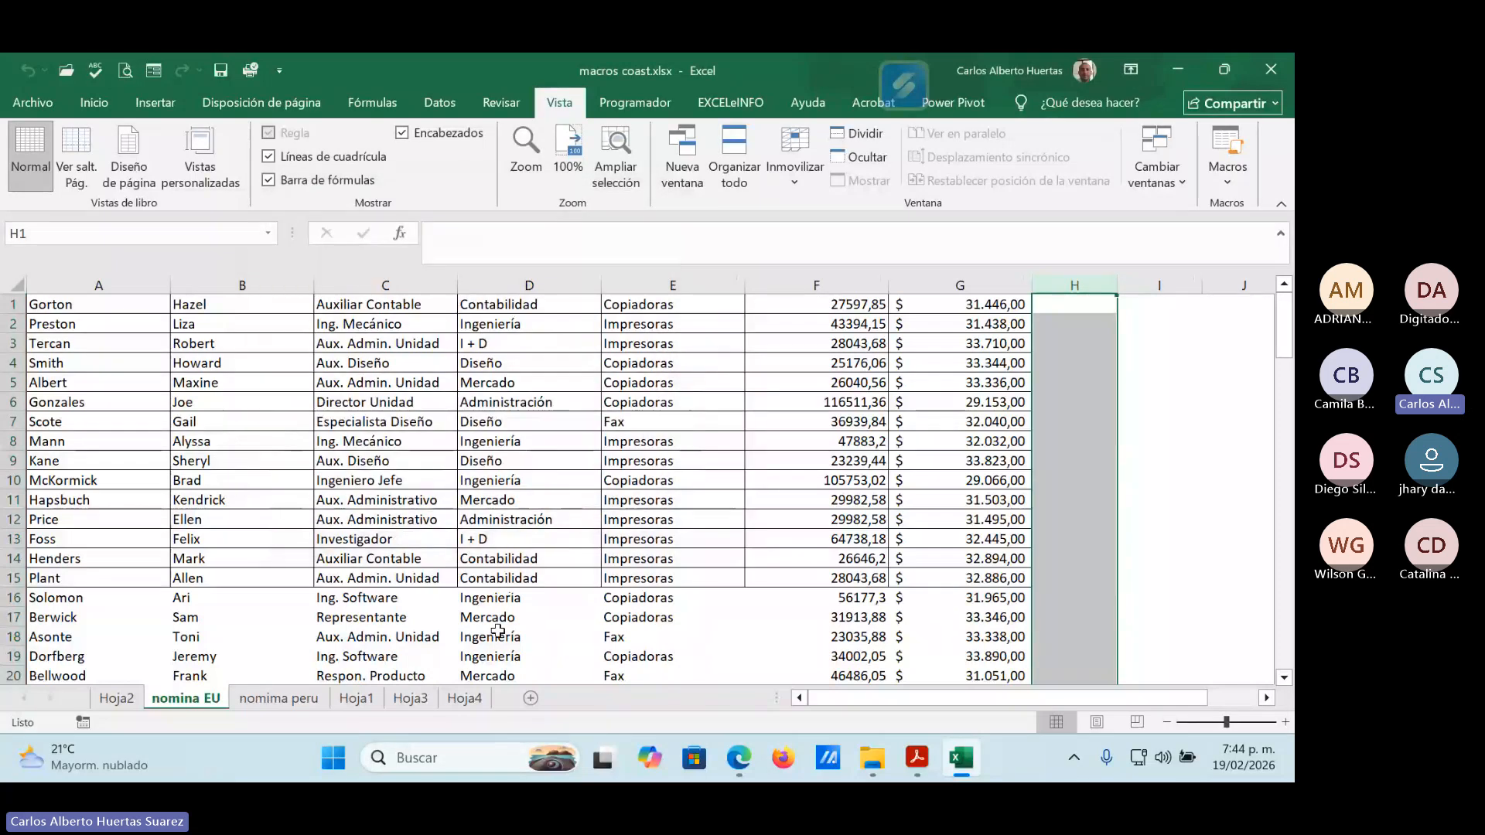
Close macros coast.xlsx from the nomima peru sheet without saving its changes and reopen the workbook.
{"action": "left_click", "coordinate": [268, 700]}
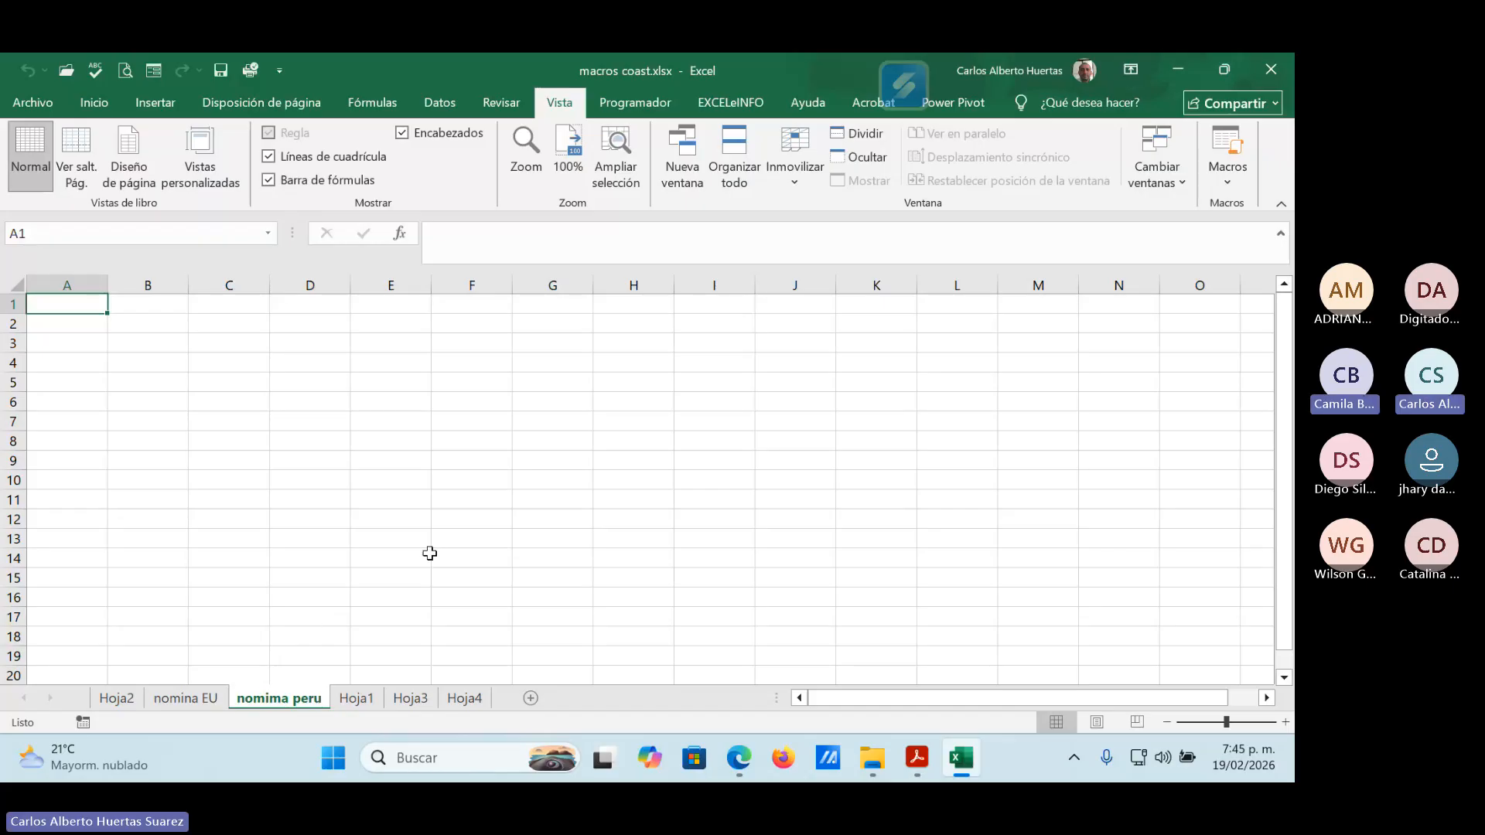
{"action": "left_click", "coordinate": [1270, 70]}
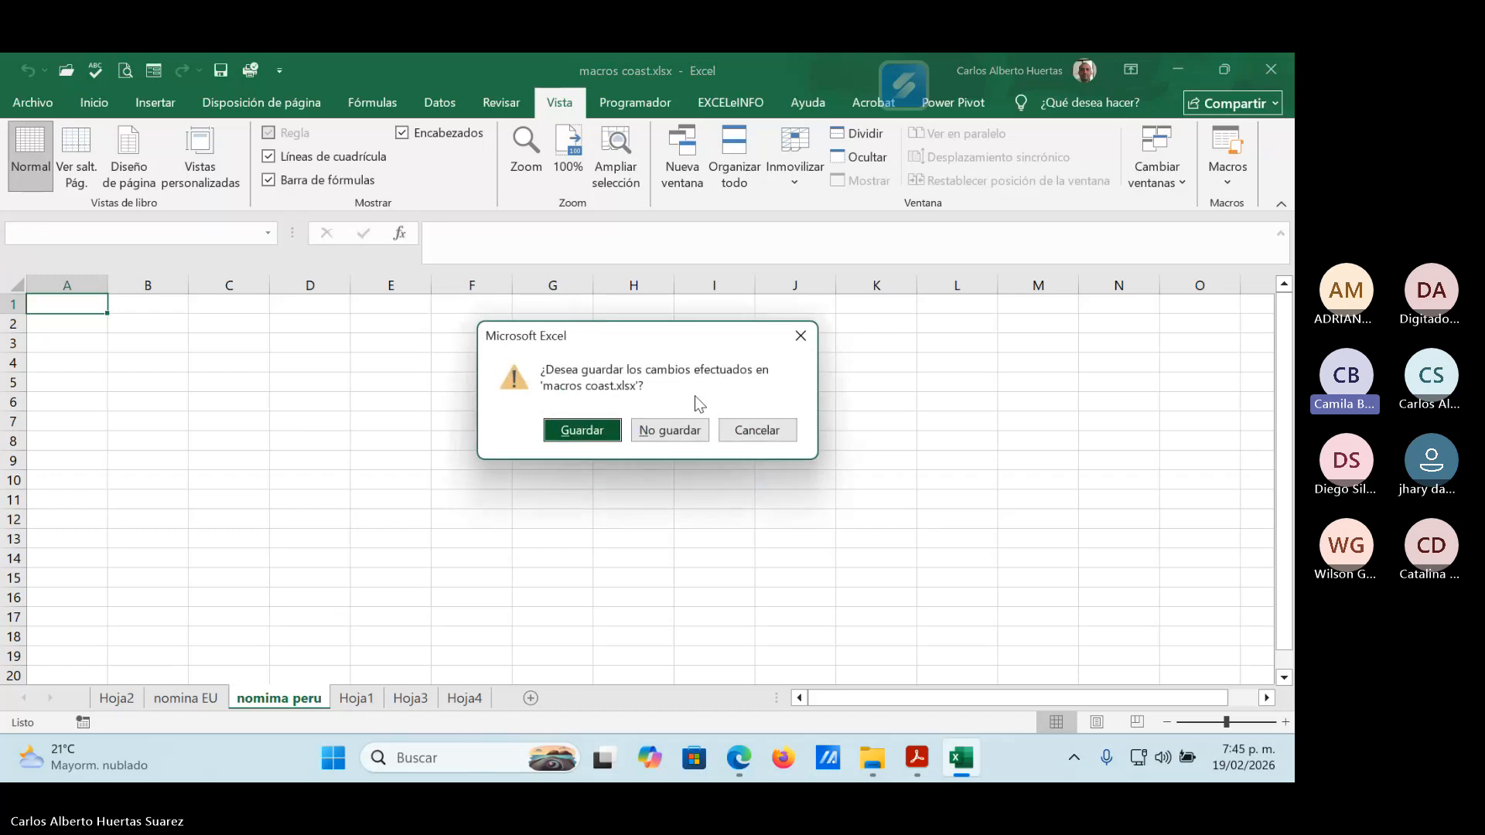
{"action": "left_click", "coordinate": [689, 426]}
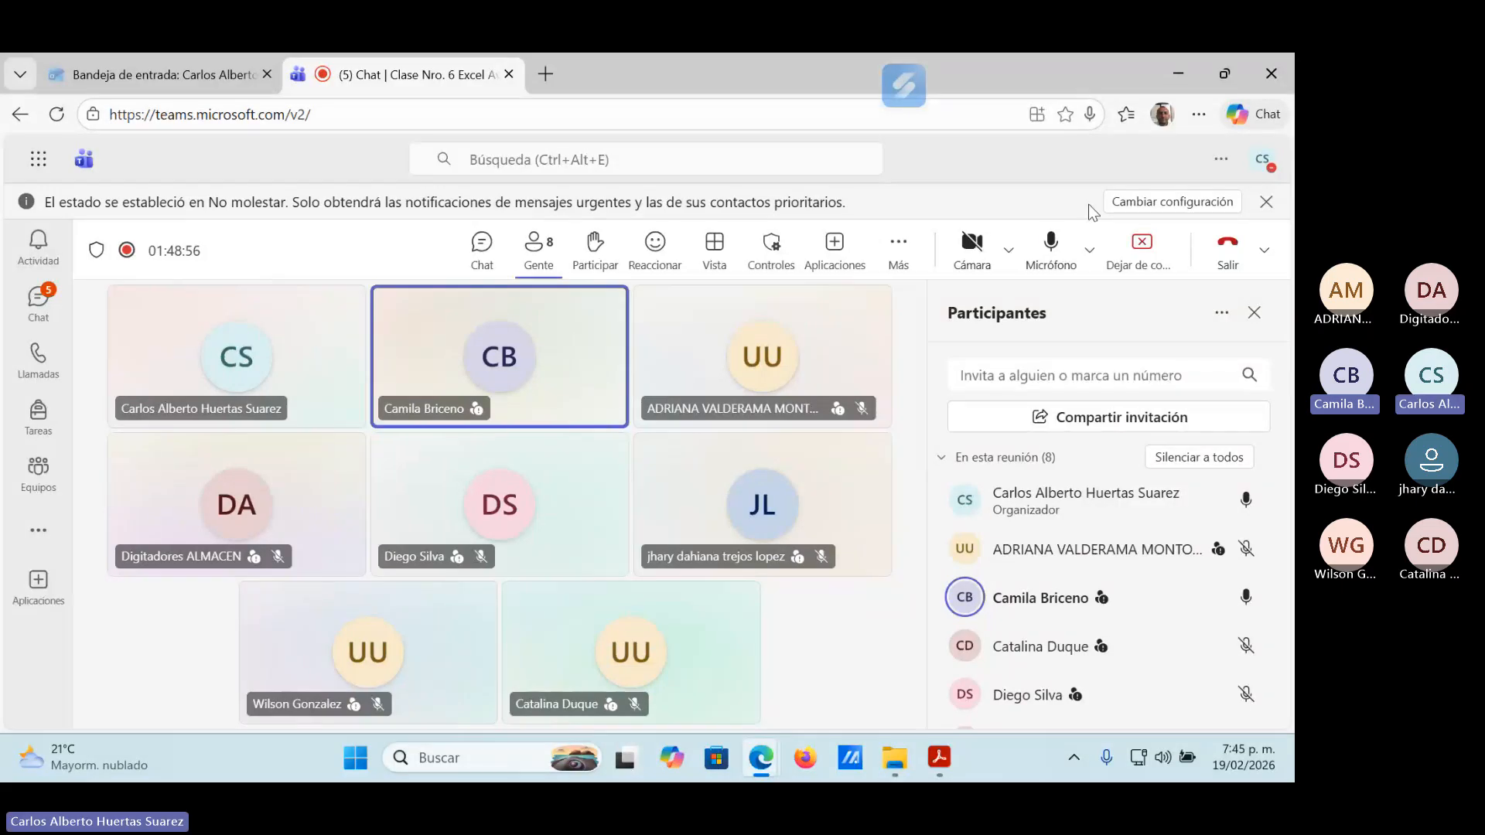
{"action": "left_click", "coordinate": [1179, 68]}
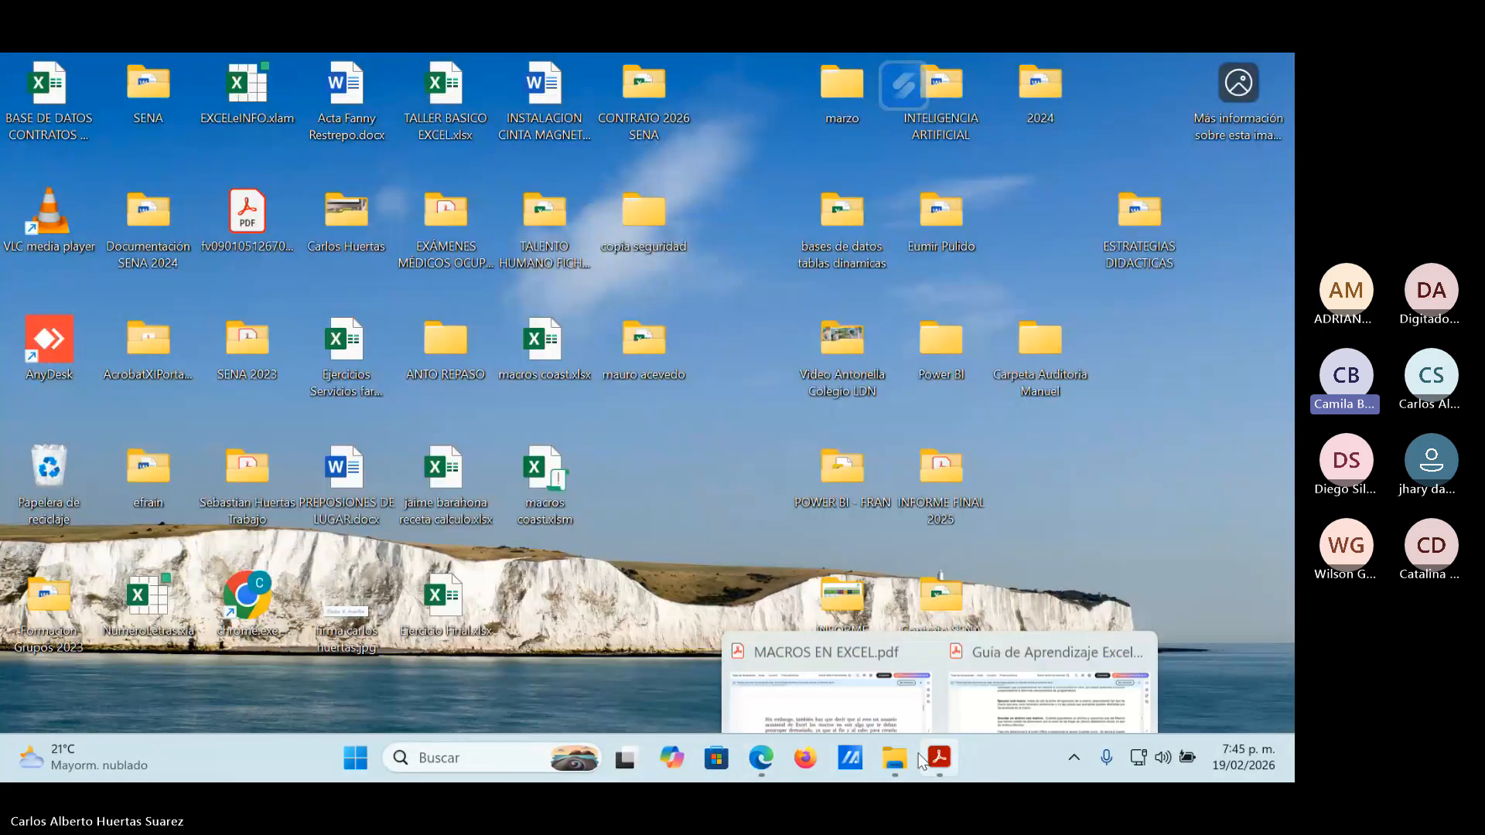
{"action": "mouse_move", "coordinate": [895, 754]}
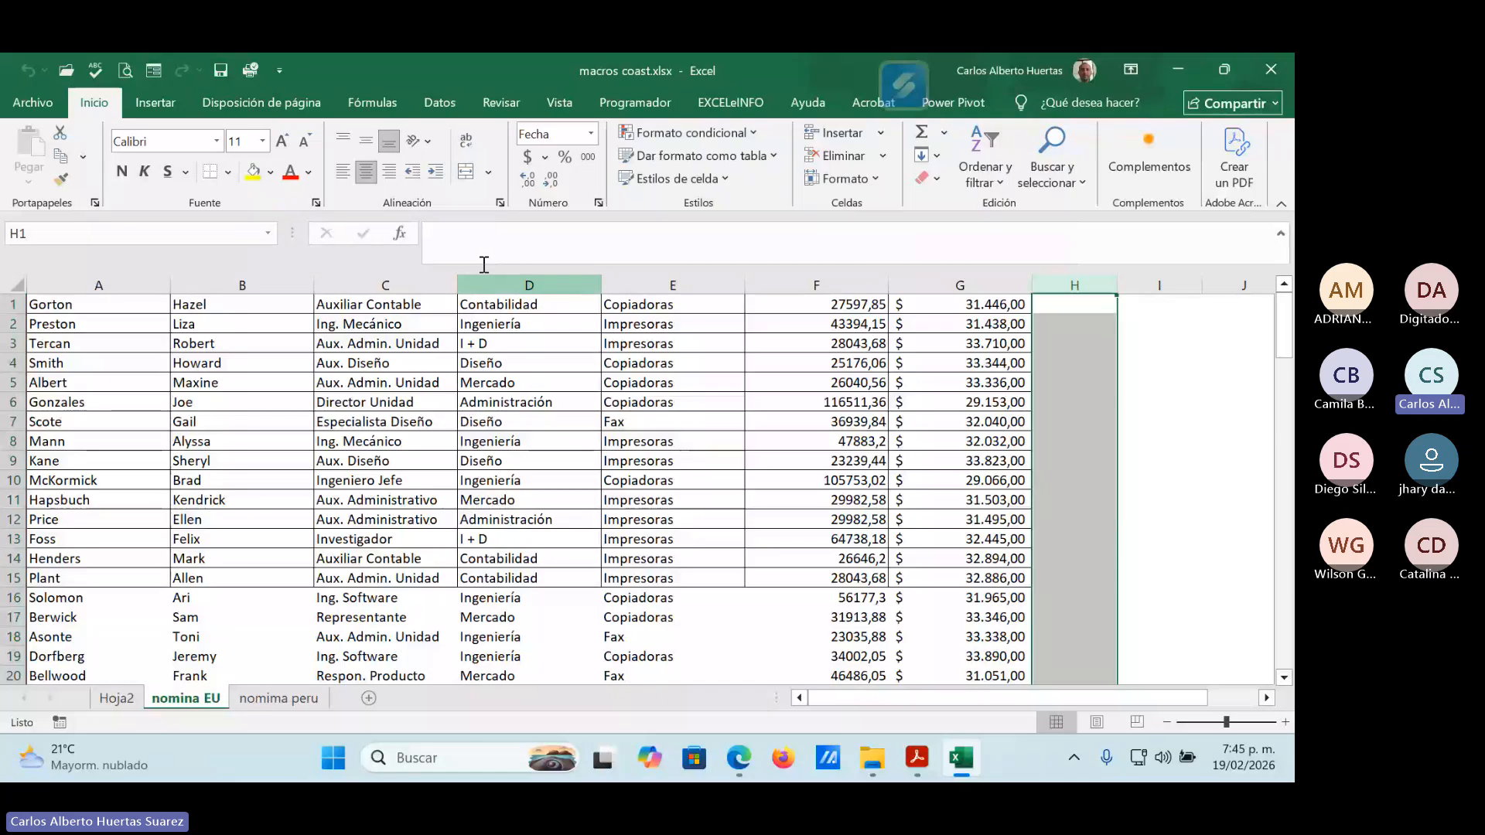
Create a copy of the nomina EU sheet in a new workbook and close that workbook without saving.
{"action": "right_click", "coordinate": [185, 700]}
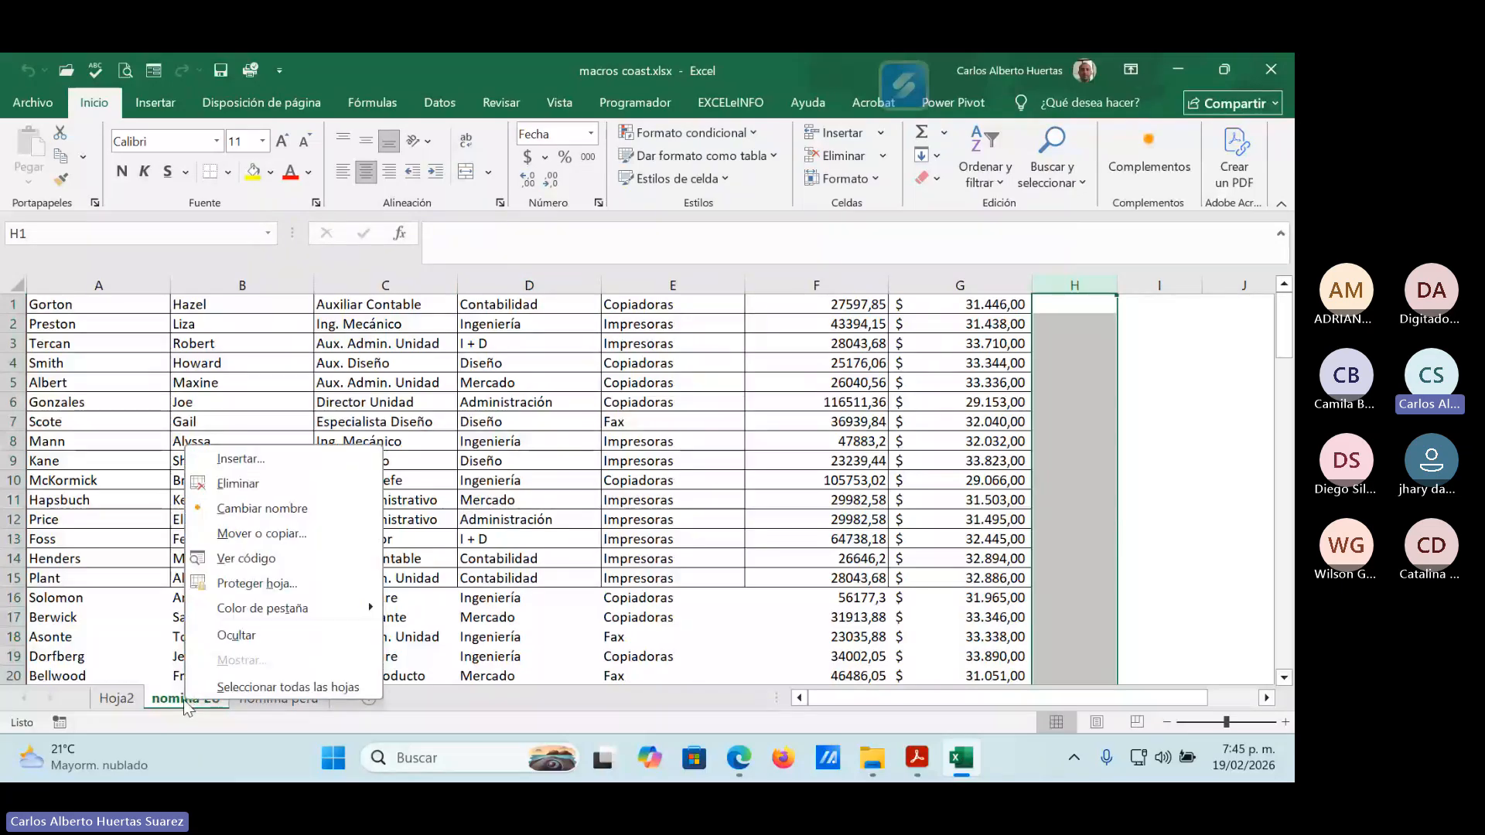
{"action": "left_click", "coordinate": [252, 535]}
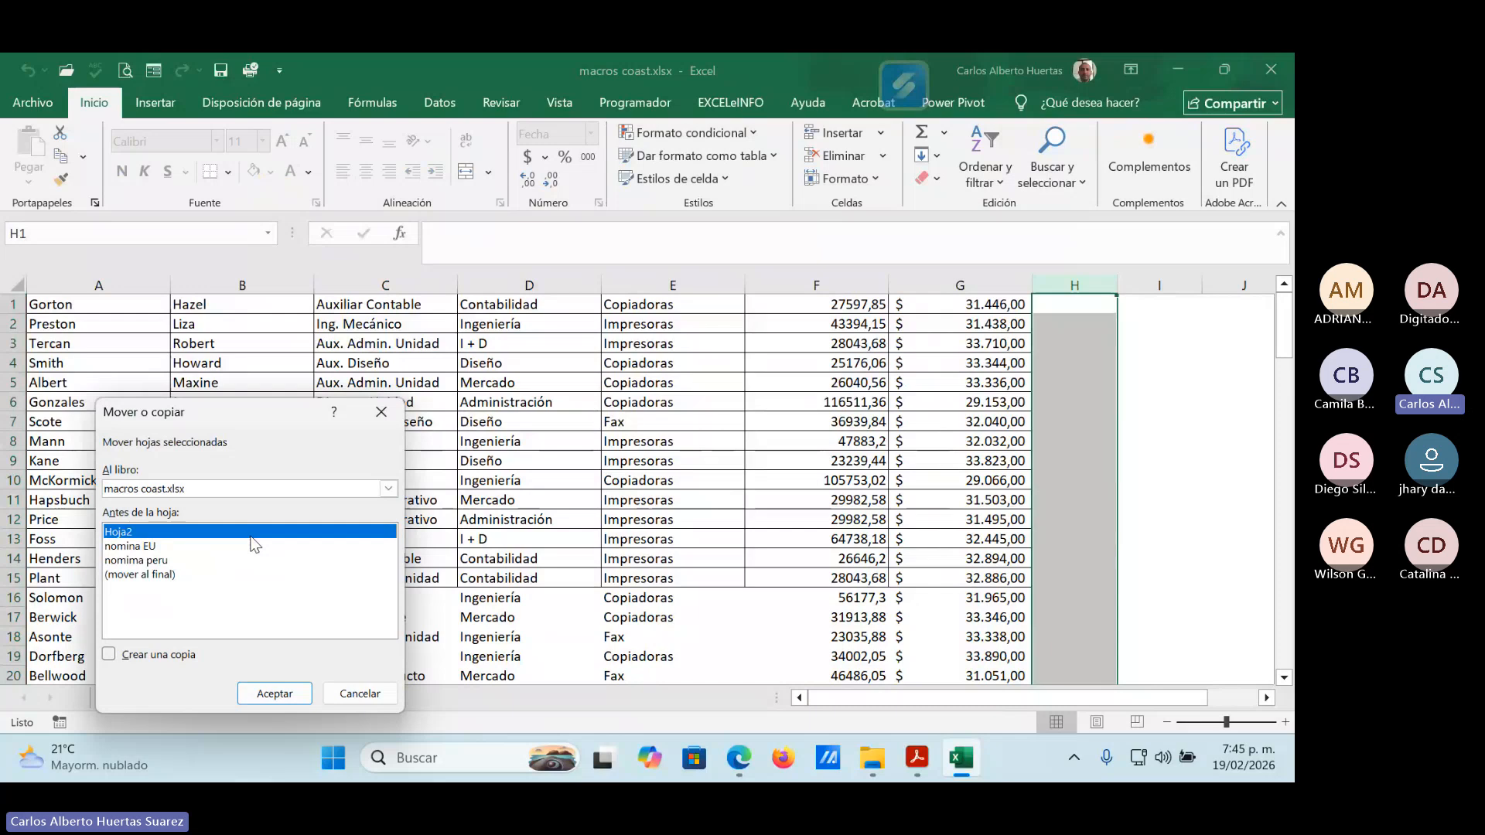
{"action": "left_click", "coordinate": [151, 659]}
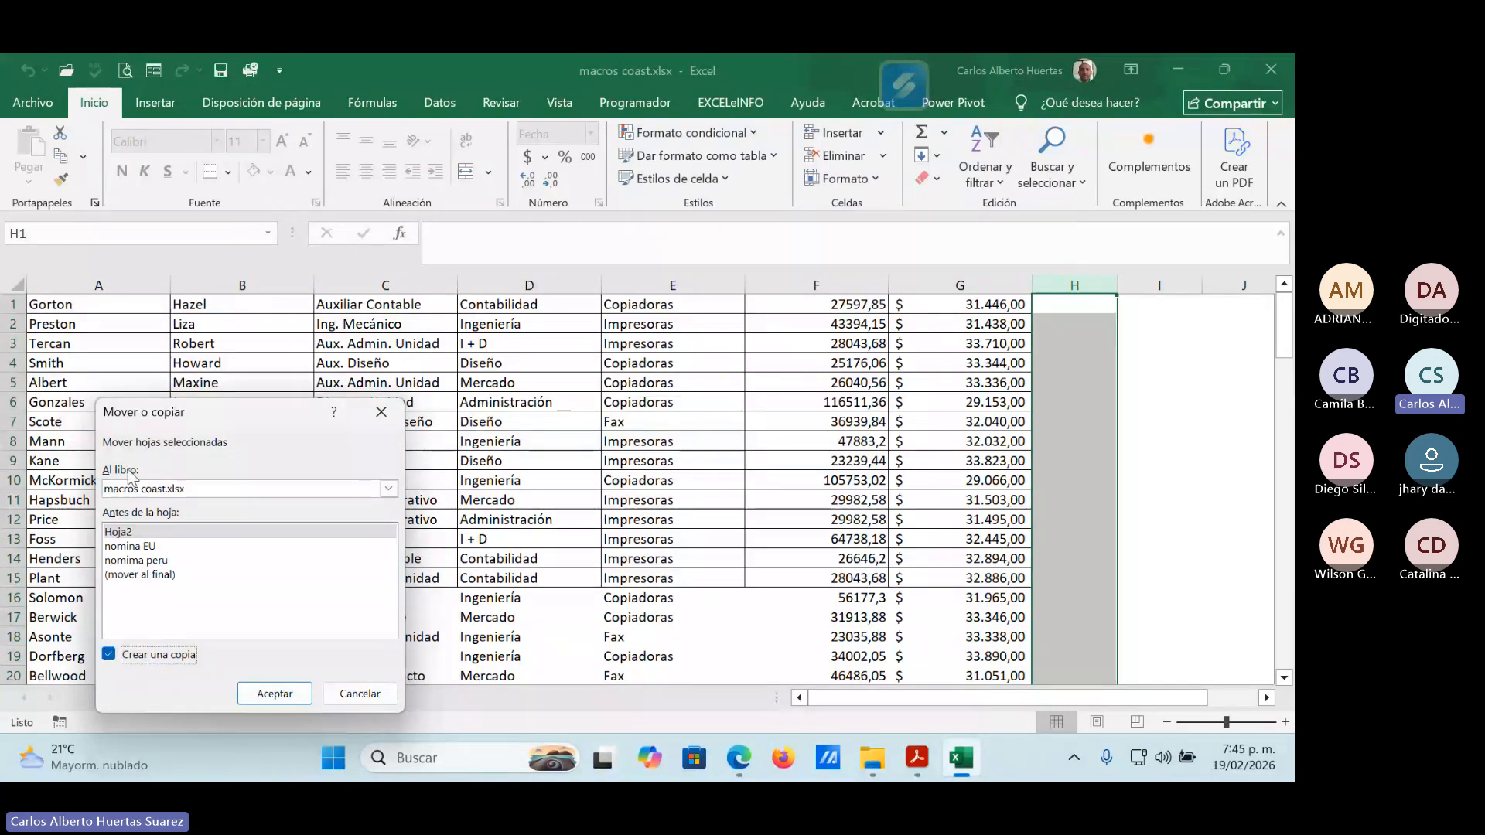
{"action": "left_click", "coordinate": [198, 490]}
{"action": "left_click", "coordinate": [192, 509]}
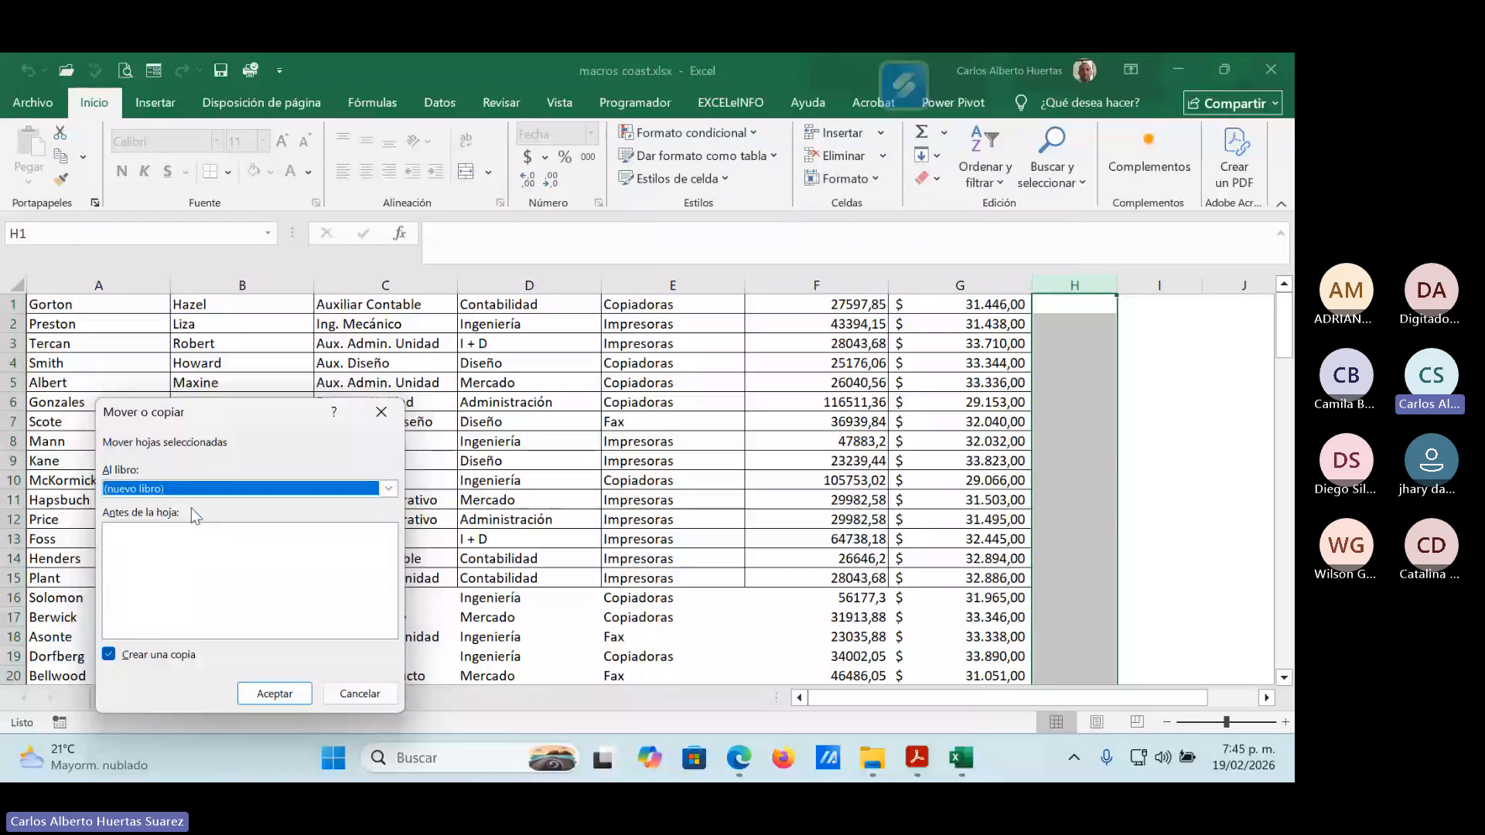
{"action": "left_click", "coordinate": [285, 696]}
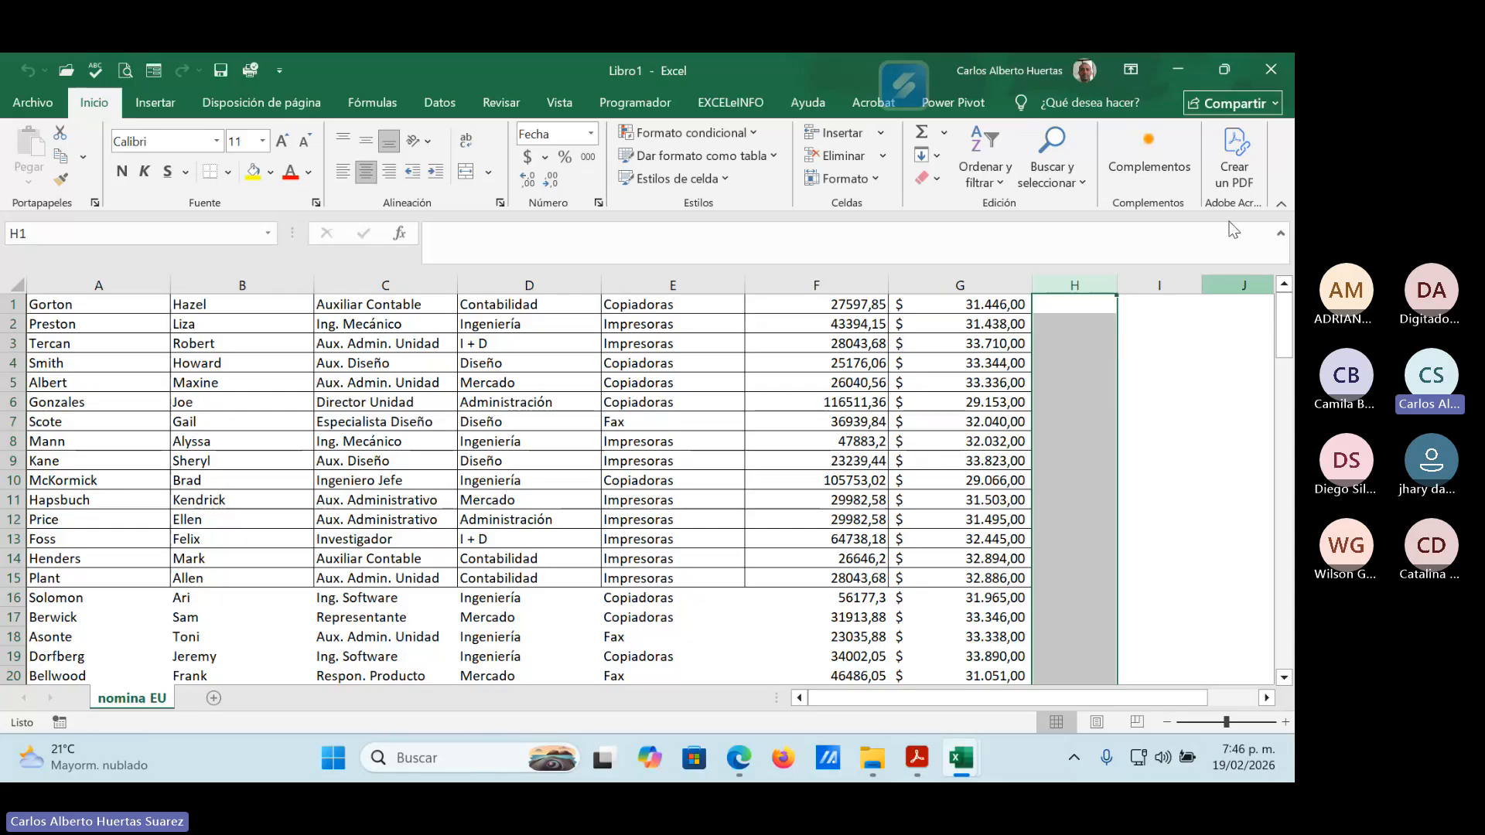
{"action": "left_click", "coordinate": [1271, 73]}
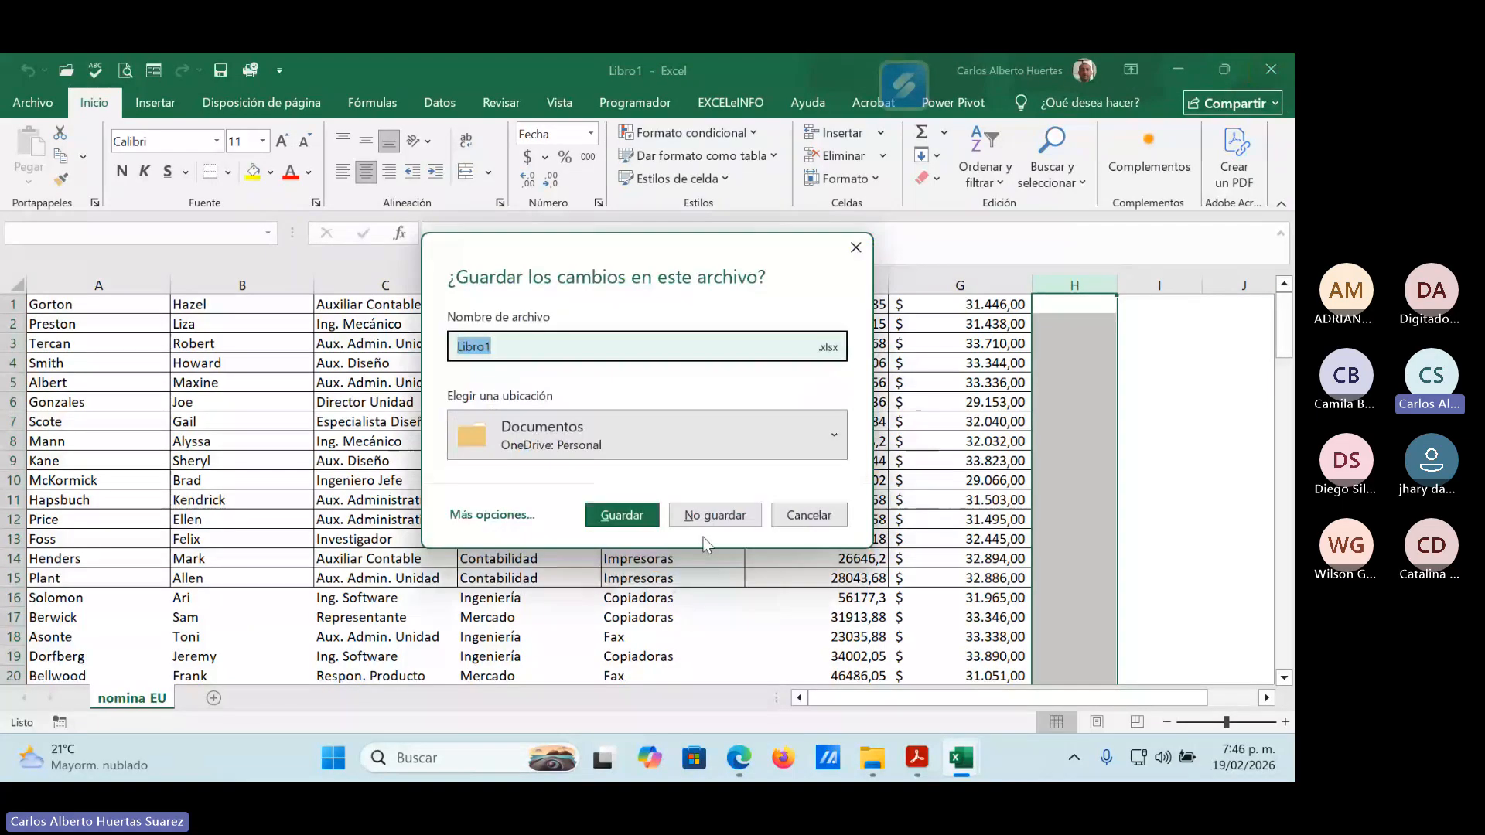
{"action": "left_click", "coordinate": [711, 515]}
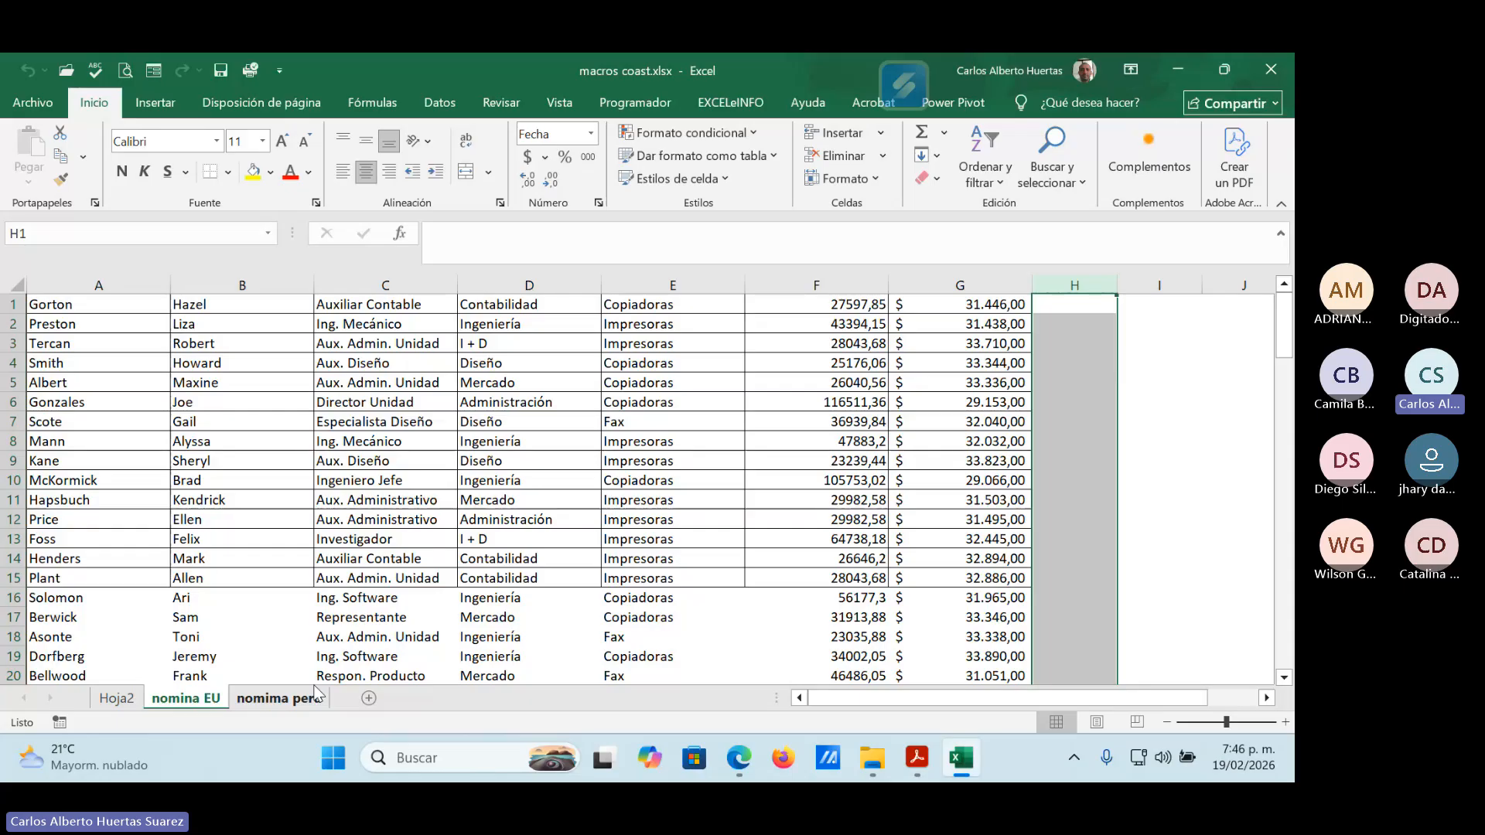
Switch to the Teams meeting, look through the participants list and stop sharing the screen.
{"action": "left_click", "coordinate": [1177, 70]}
{"action": "mouse_move", "coordinate": [739, 769]}
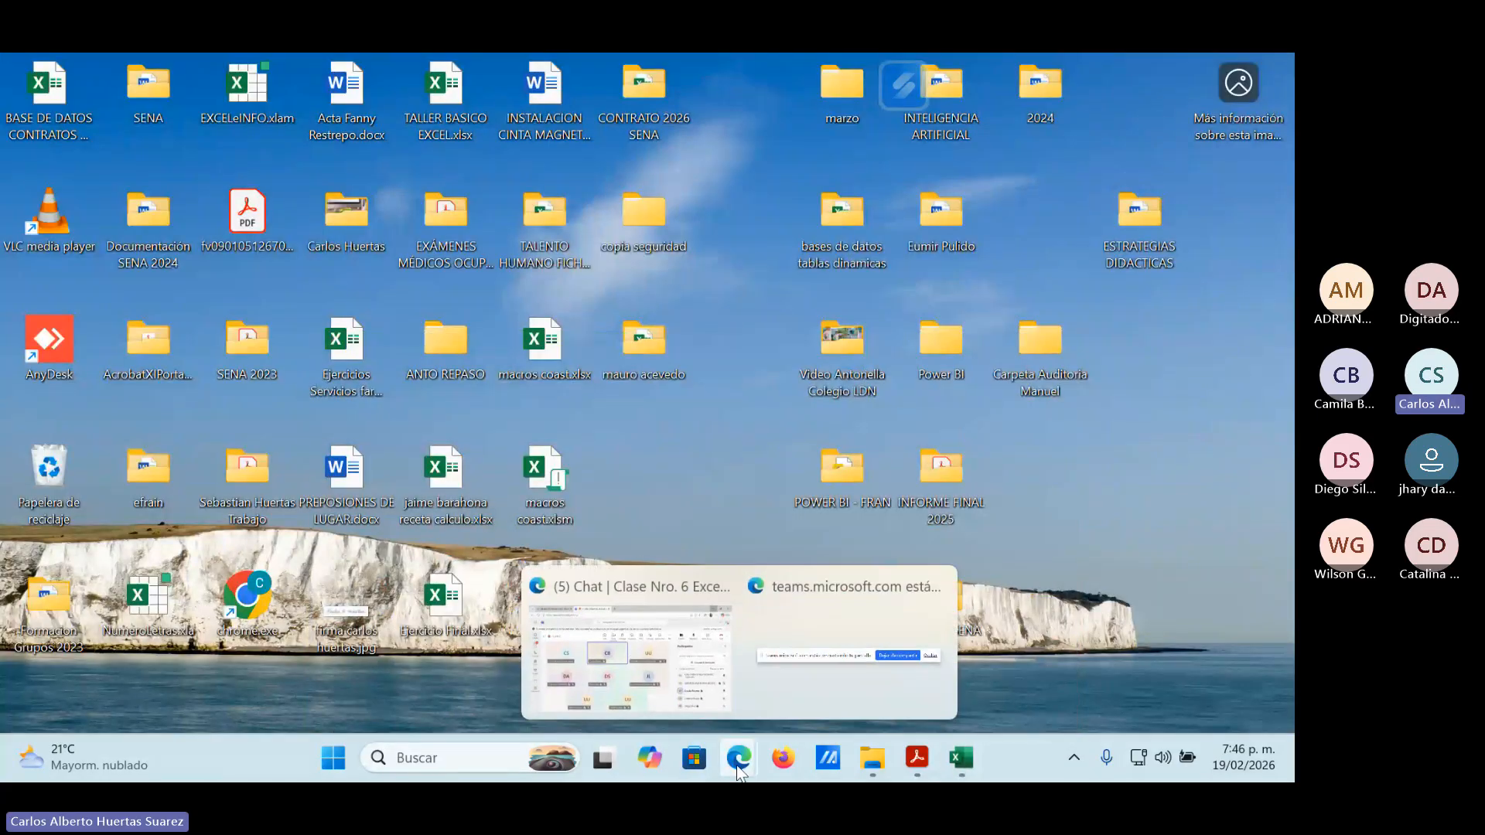
{"action": "left_click", "coordinate": [666, 704]}
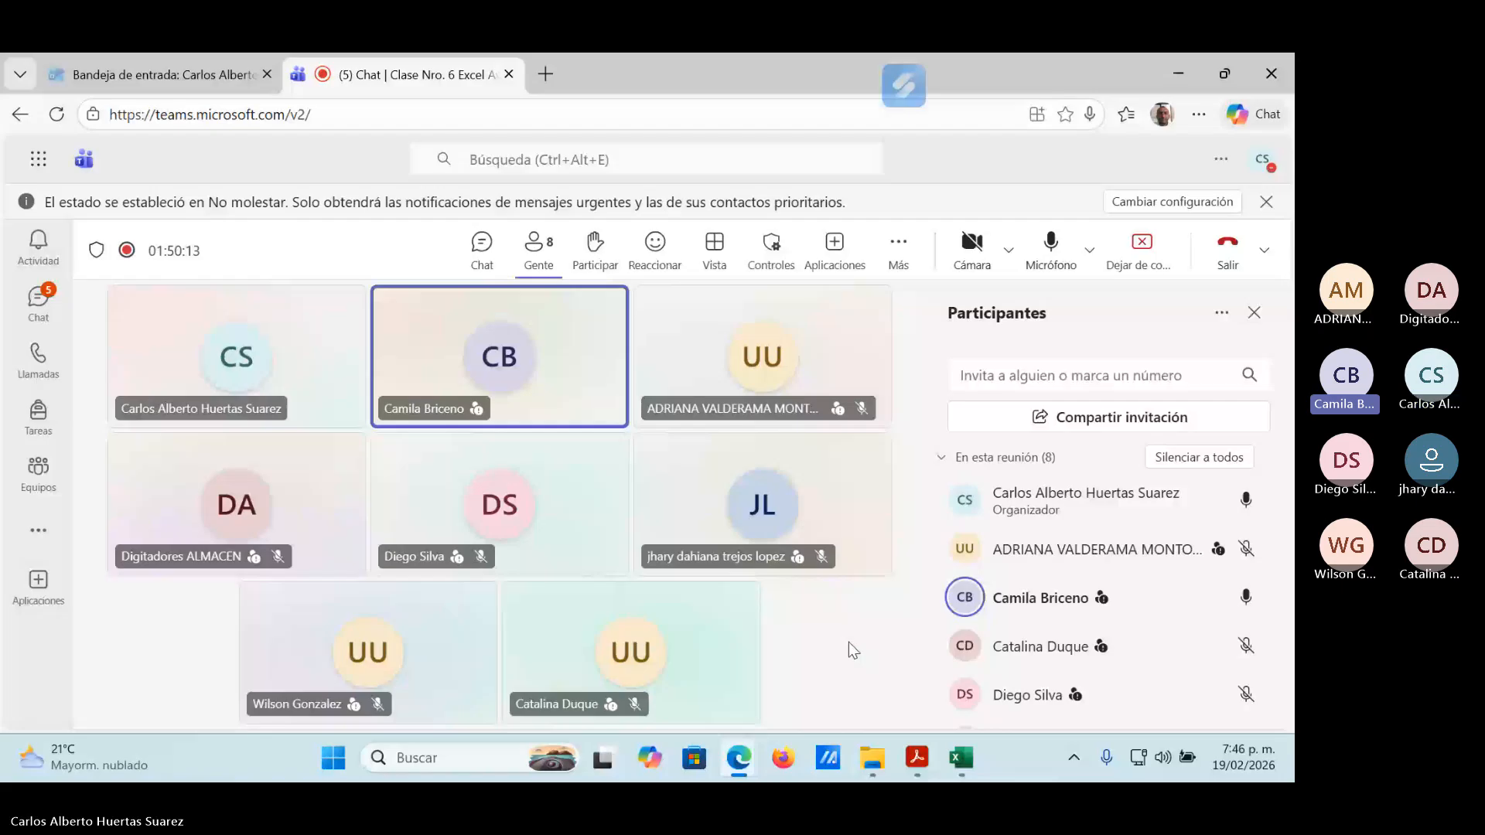
{"action": "scroll", "coordinate": [1178, 649], "scroll_direction": "down", "scroll_amount": 3}
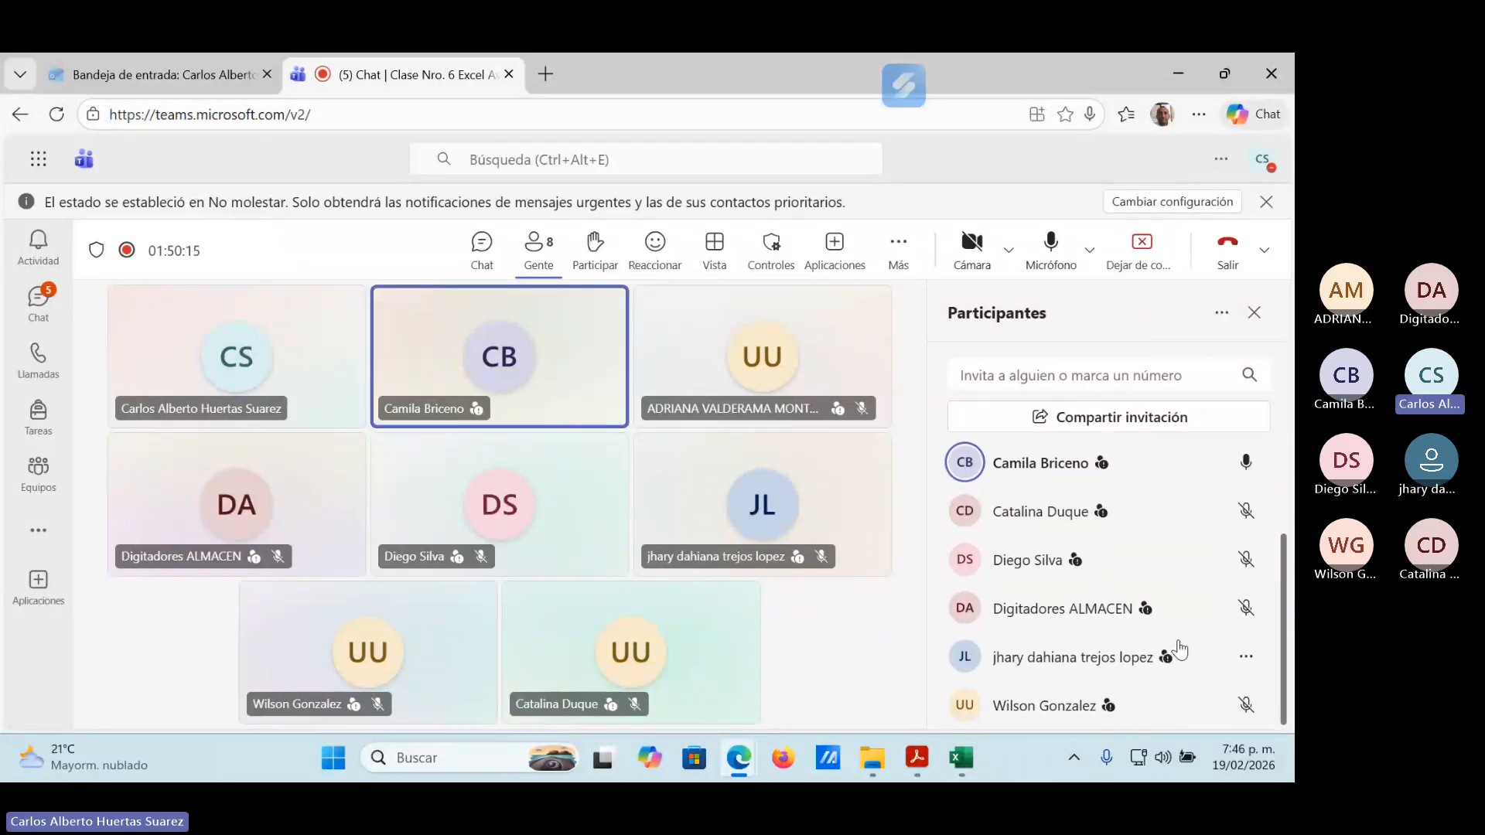
{"action": "scroll", "coordinate": [1179, 650], "scroll_direction": "up", "scroll_amount": 3}
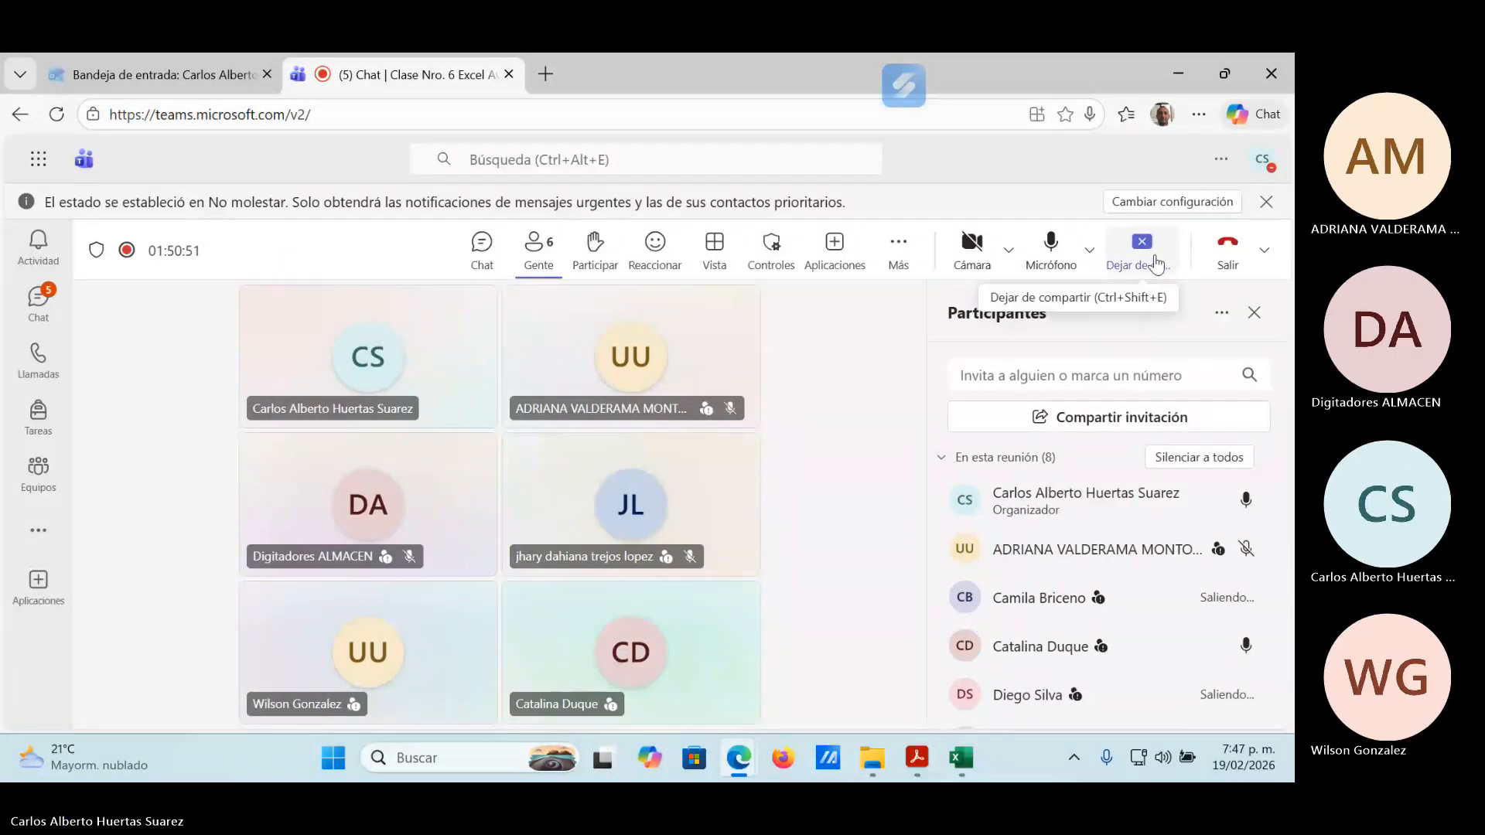
{"action": "left_click", "coordinate": [1143, 254]}
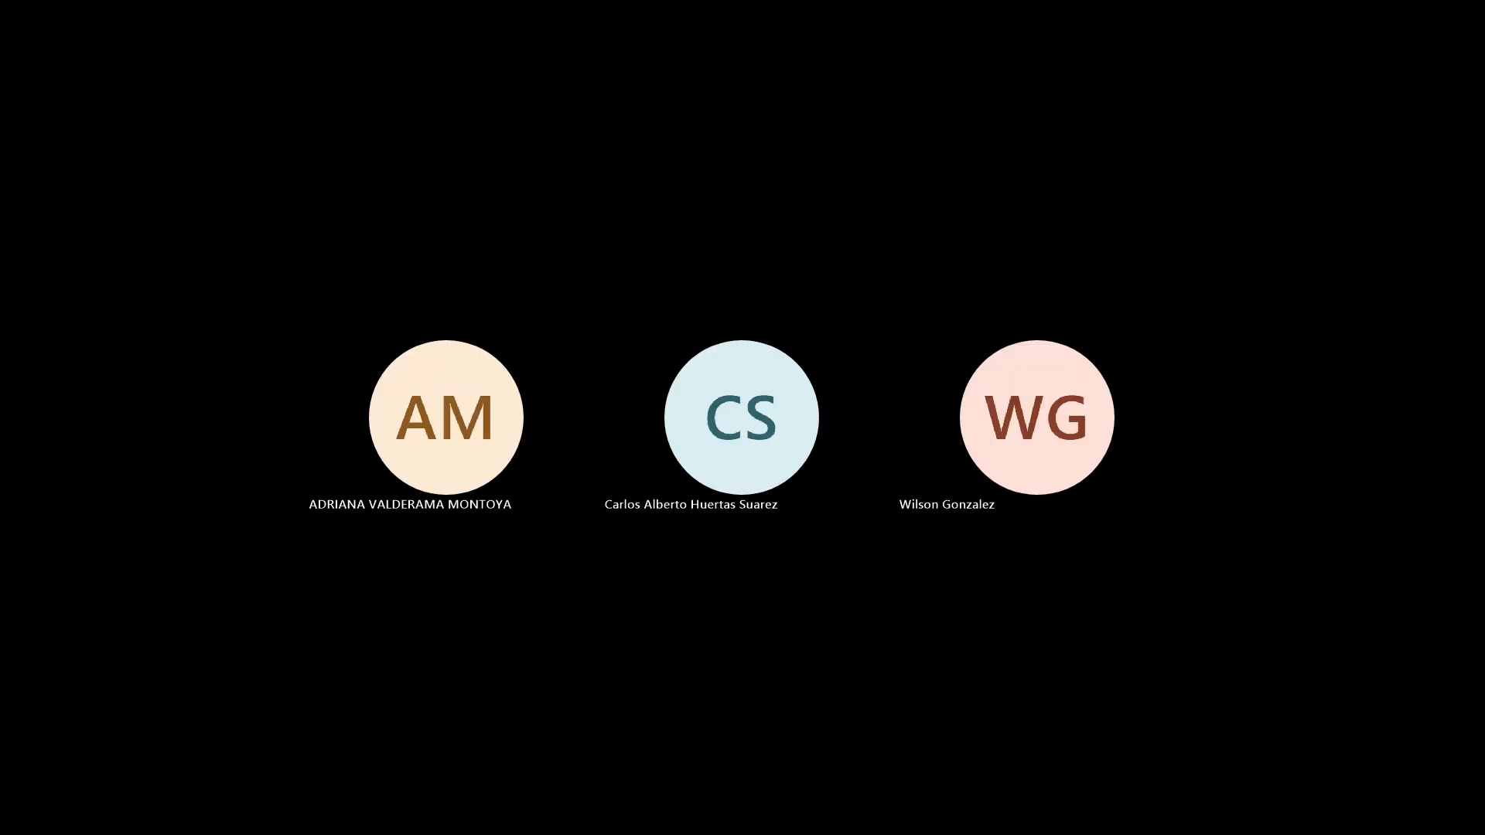